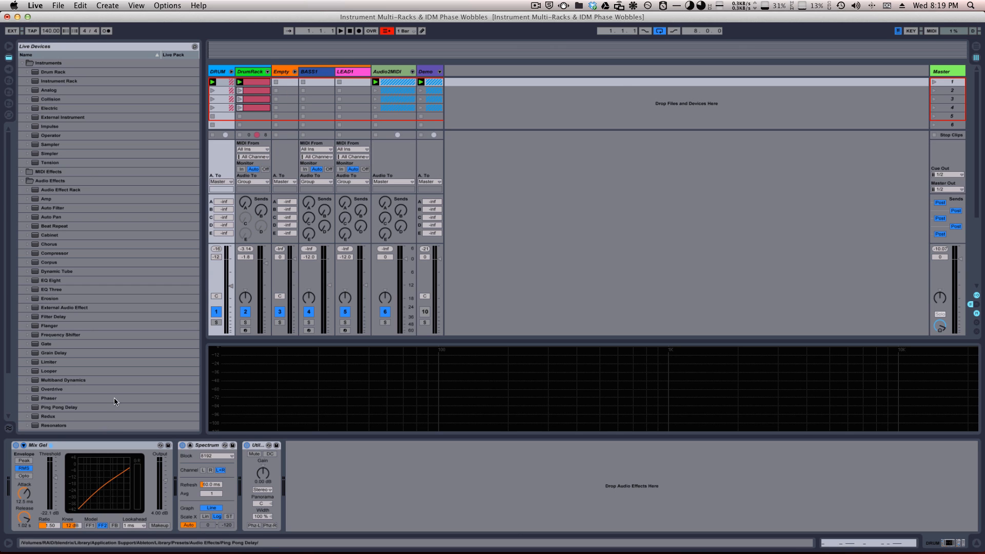
- Inspect the Empty group and the device chains on its BASS1 and LEAD1 tracks, ending on BASS1
click(276, 72)
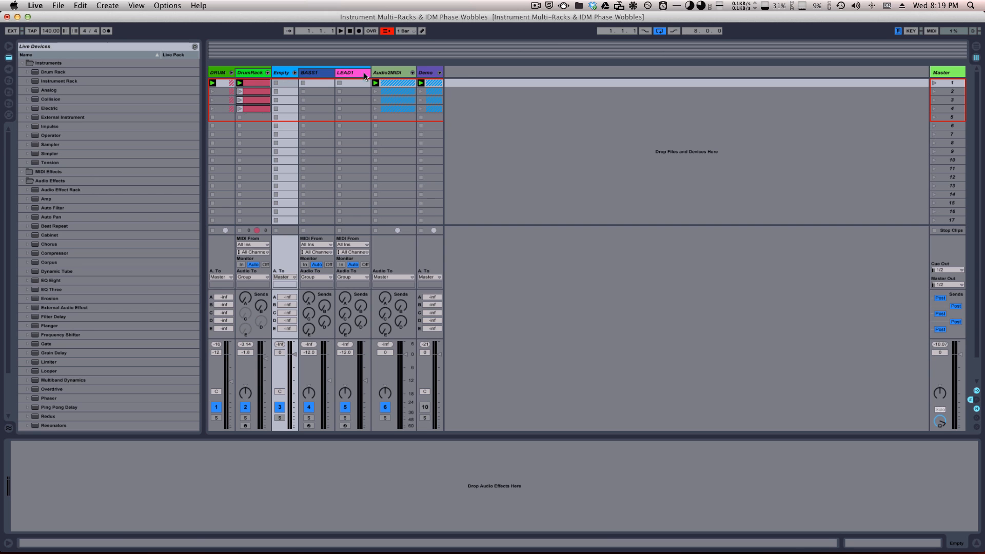
click(322, 75)
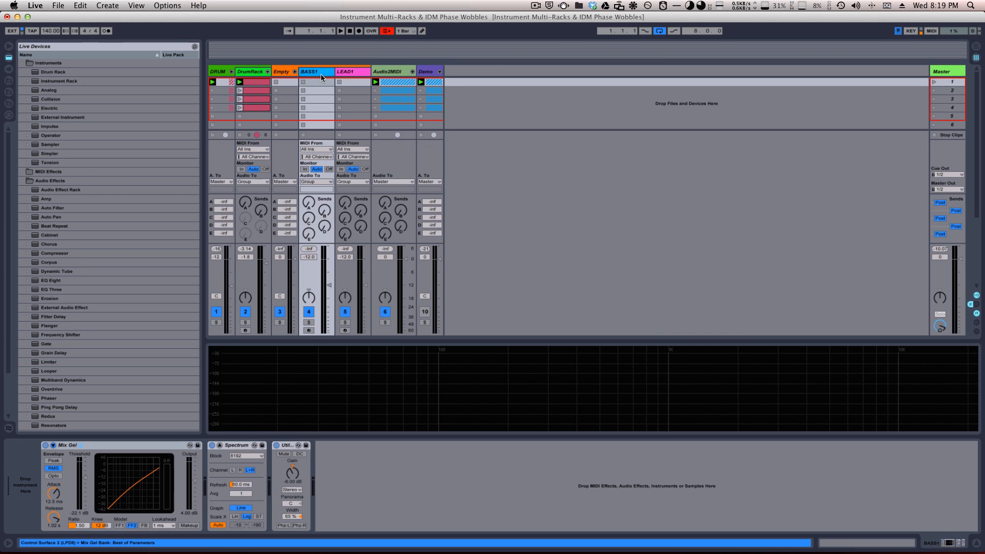
click(350, 73)
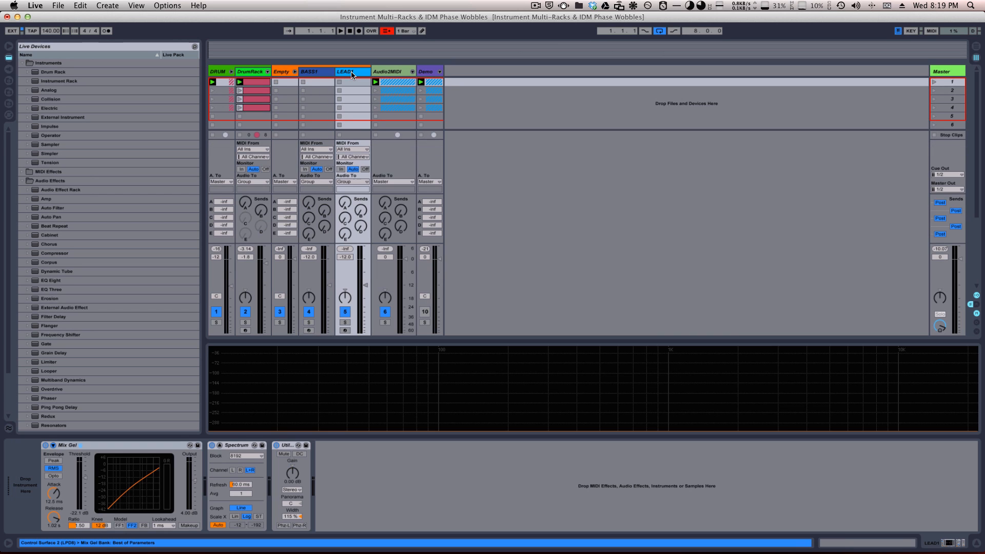
click(320, 74)
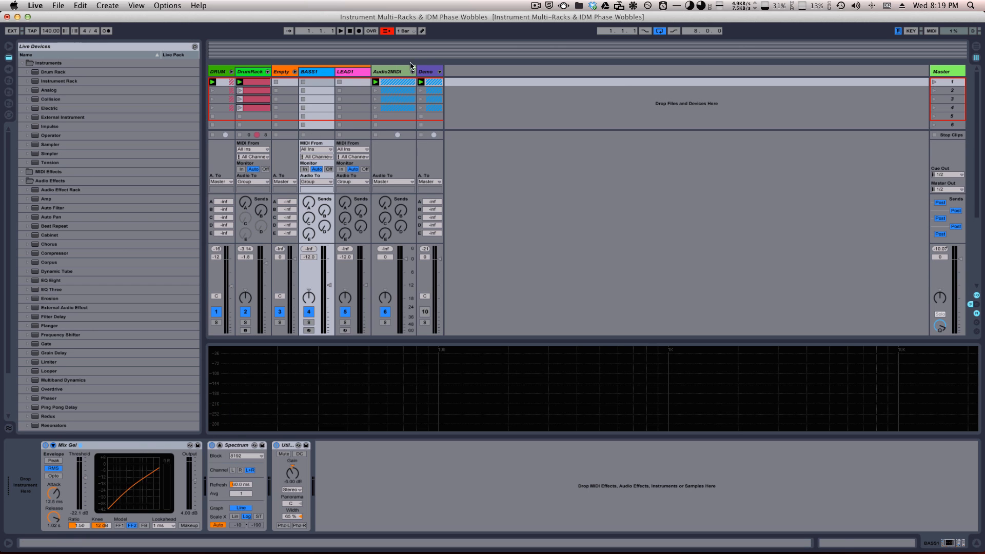
- Unfold the Demo group to view its BASS2 and LEAD2 tracks, fold it again, and return to the BASS1 track
click(425, 71)
click(440, 72)
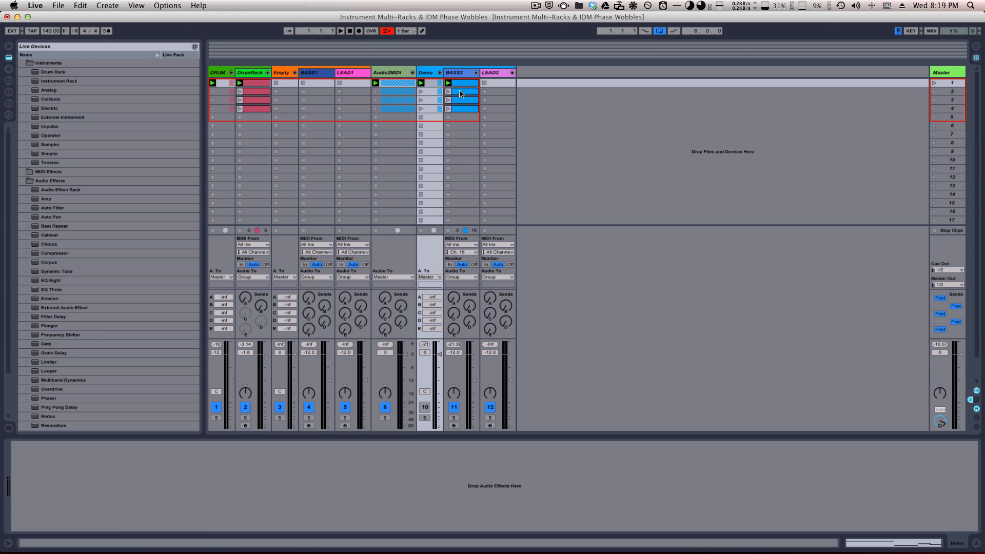
click(450, 72)
click(434, 72)
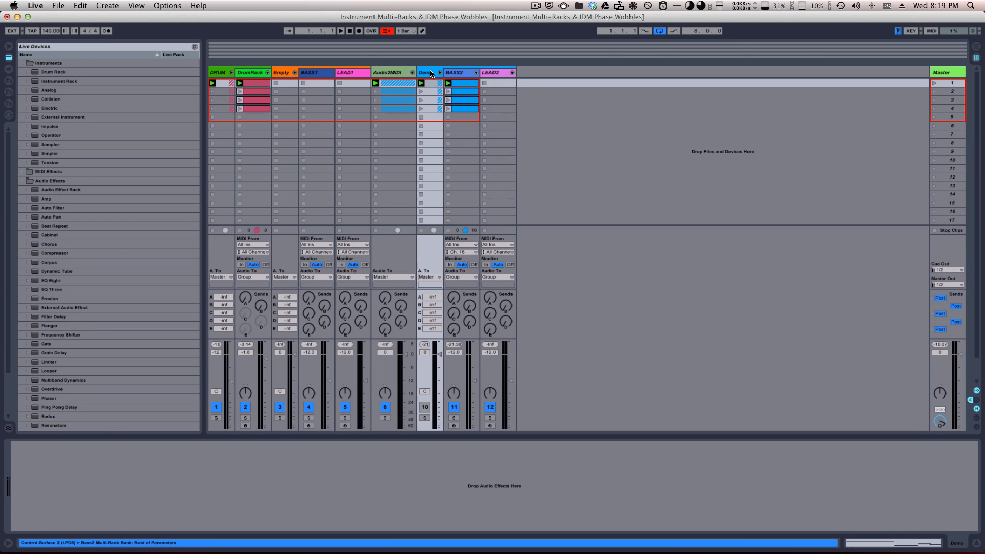
click(440, 73)
click(315, 73)
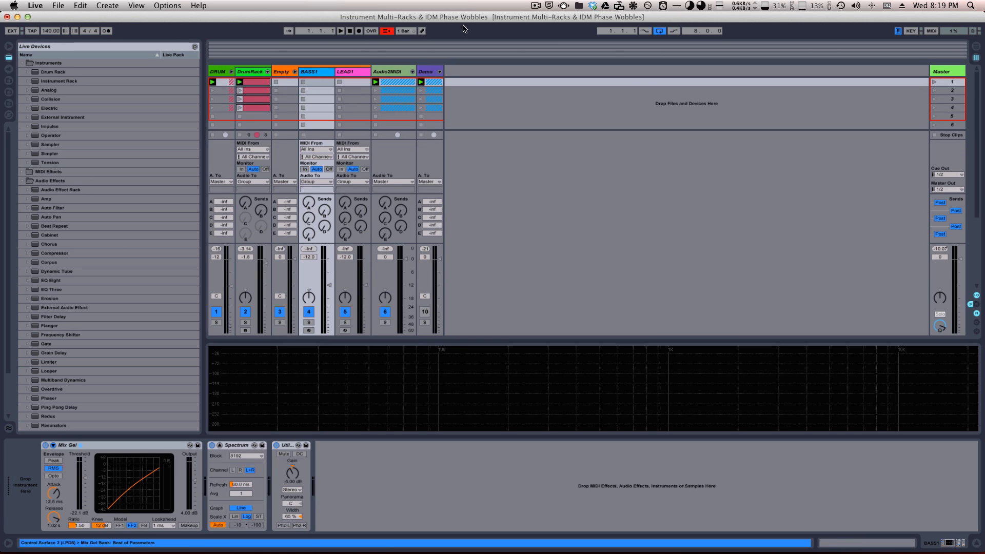
click(429, 73)
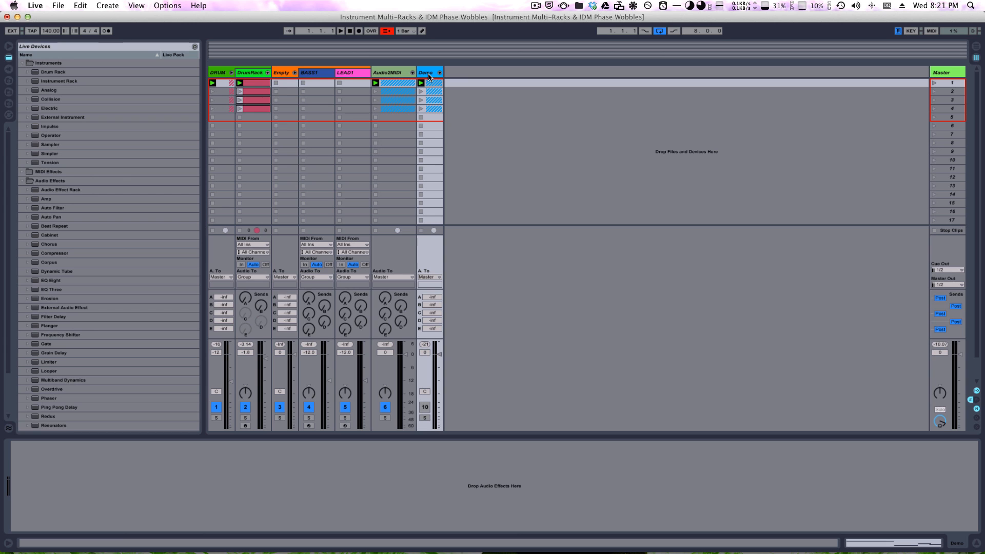
click(313, 72)
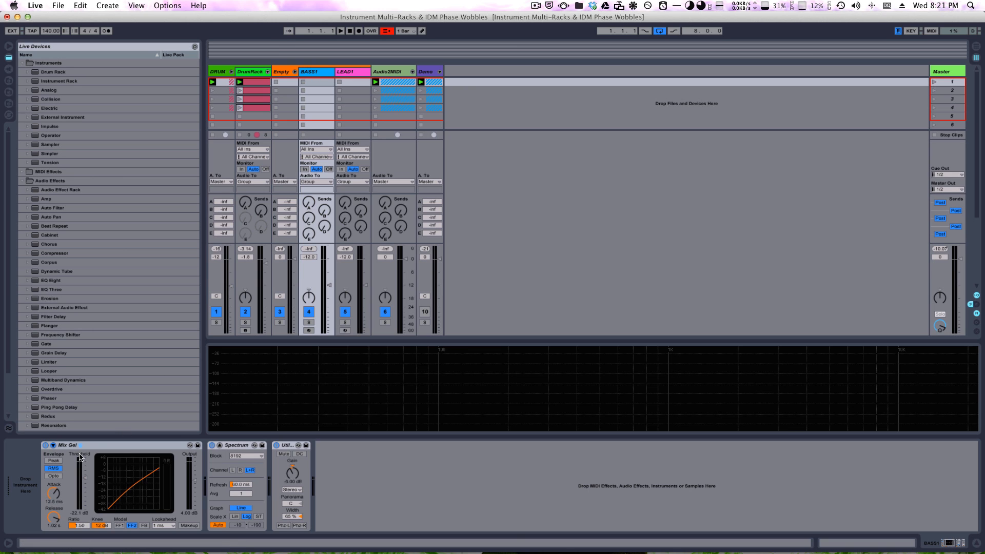
- Load the Massive VST plug-in onto the BASS1 track ahead of the Mix Gel compressor and move its window clear of the browser
click(20, 476)
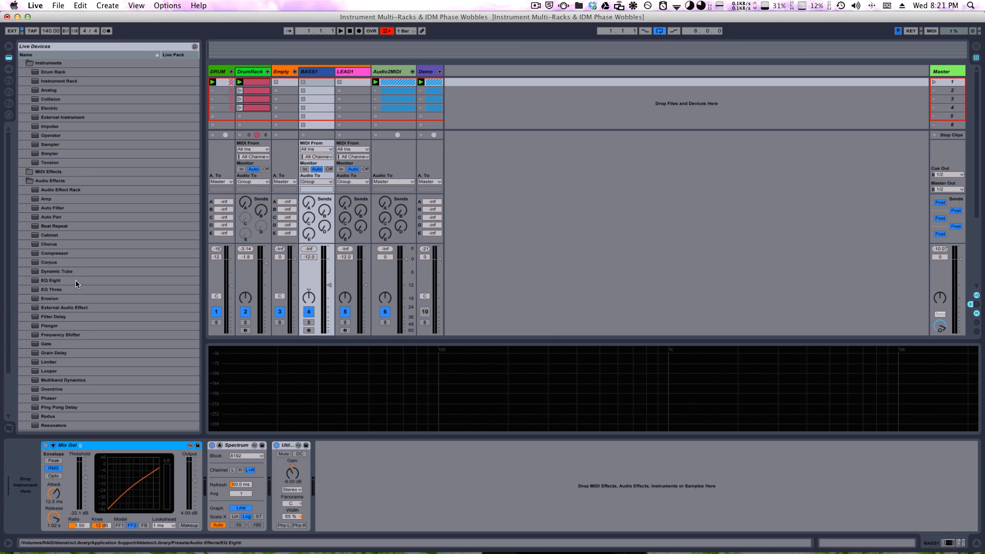
scroll(75, 280, down, 3)
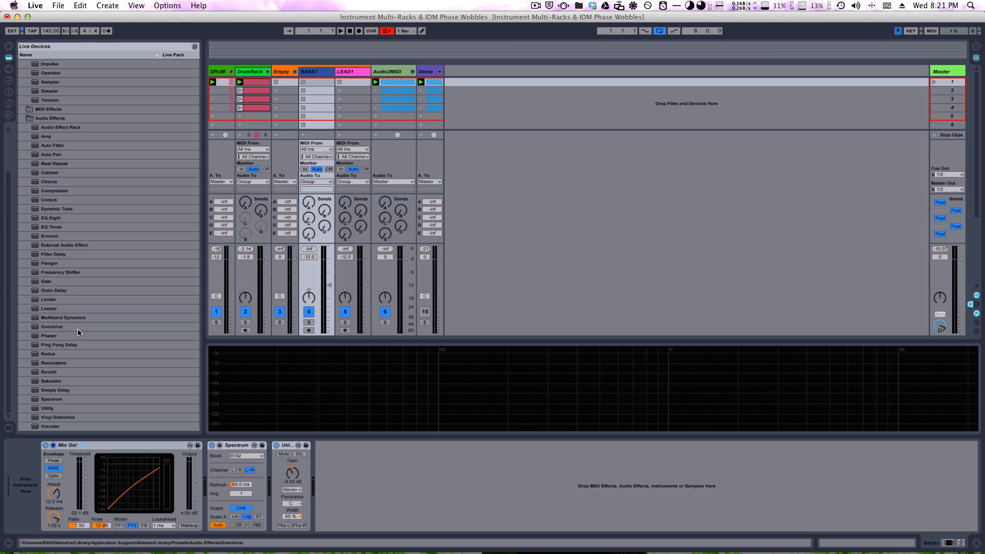
scroll(73, 278, up, 3)
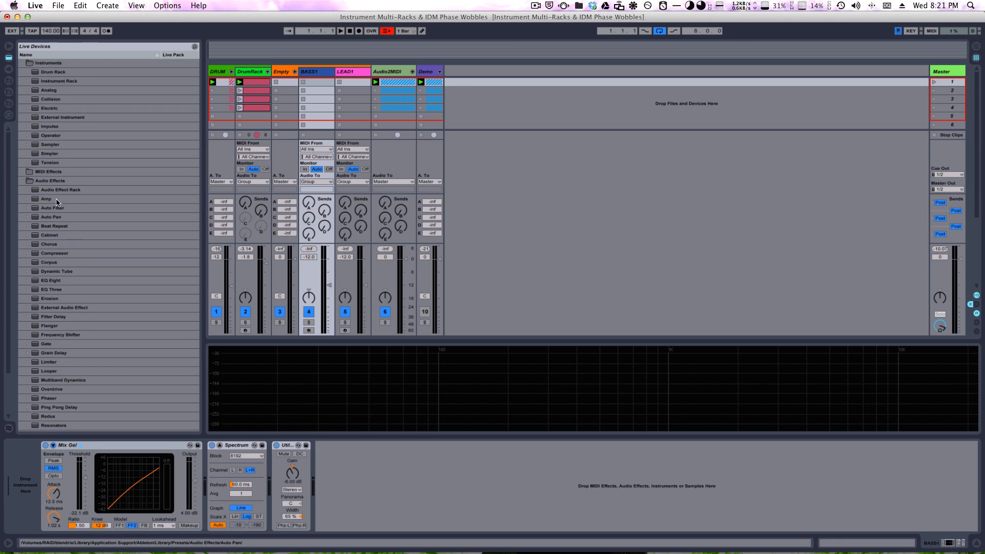
click(8, 69)
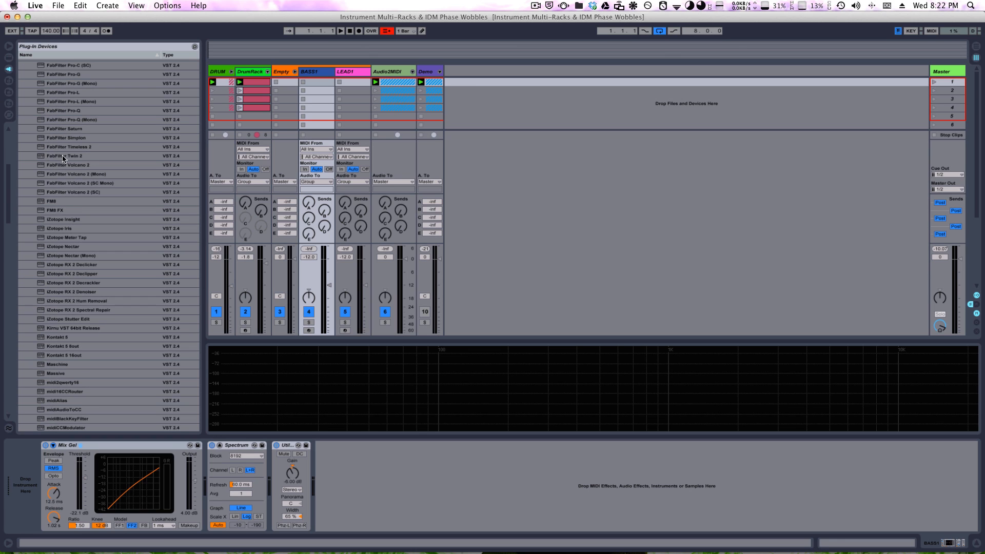
scroll(40, 139, up, 2)
scroll(33, 154, up, 3)
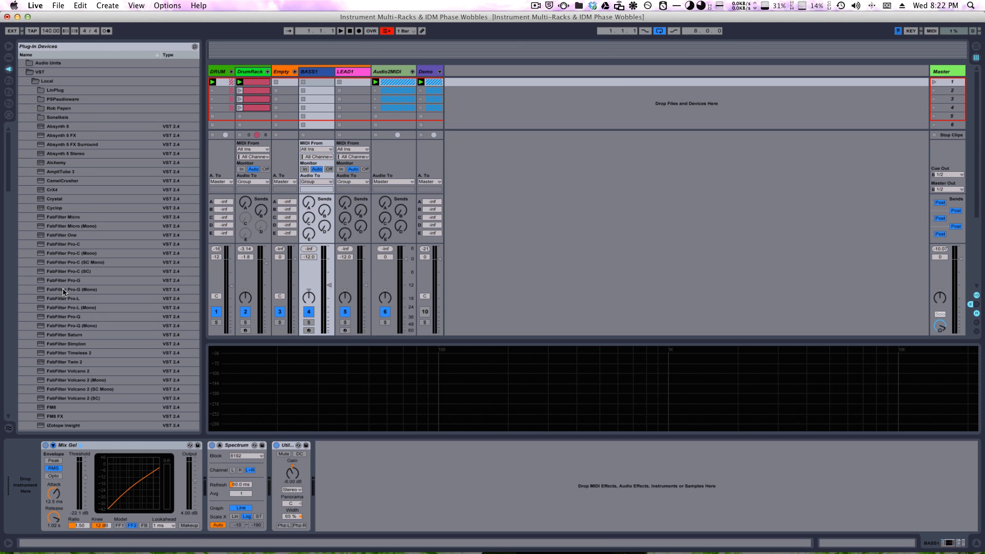
scroll(63, 303, down, 4)
scroll(63, 302, down, 4)
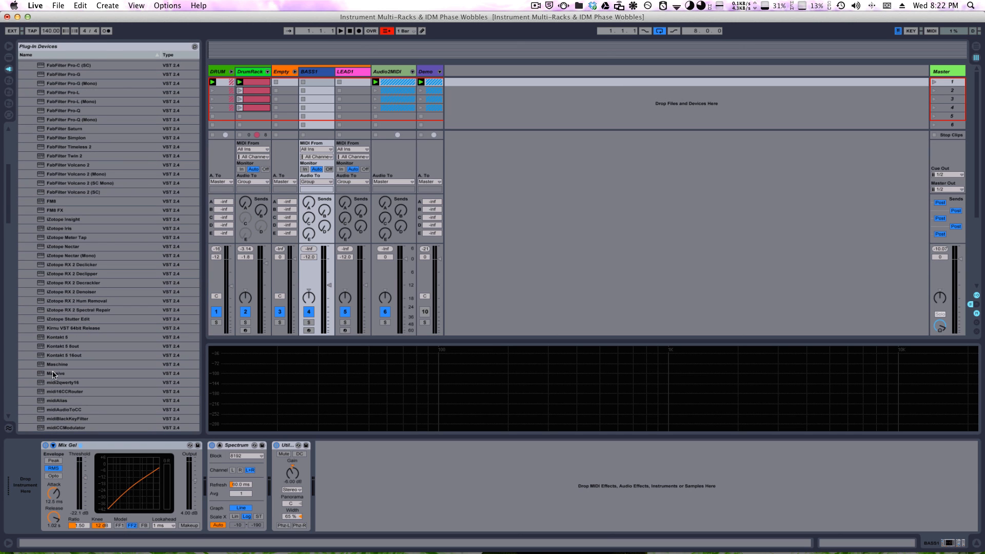
drag(60, 373, 27, 458)
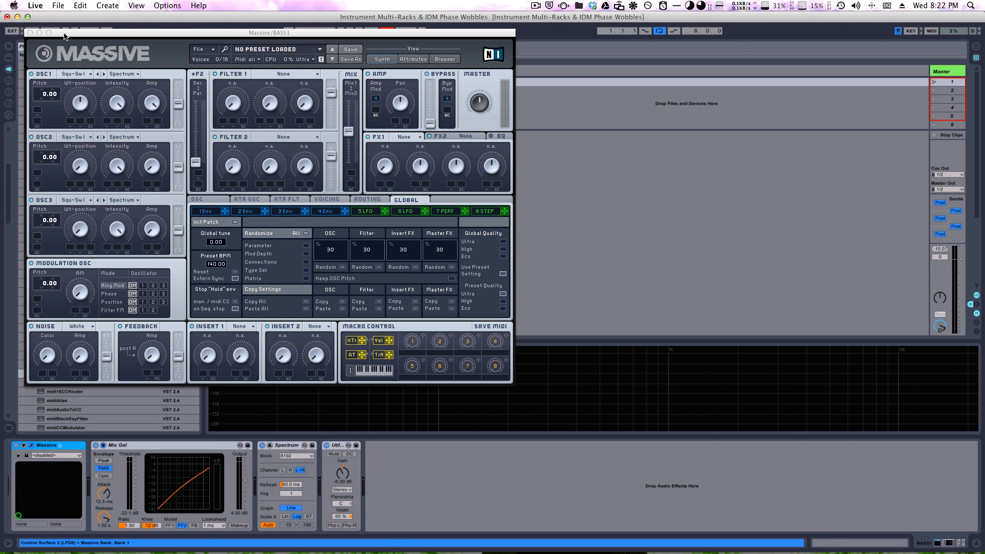
drag(64, 35, 371, 82)
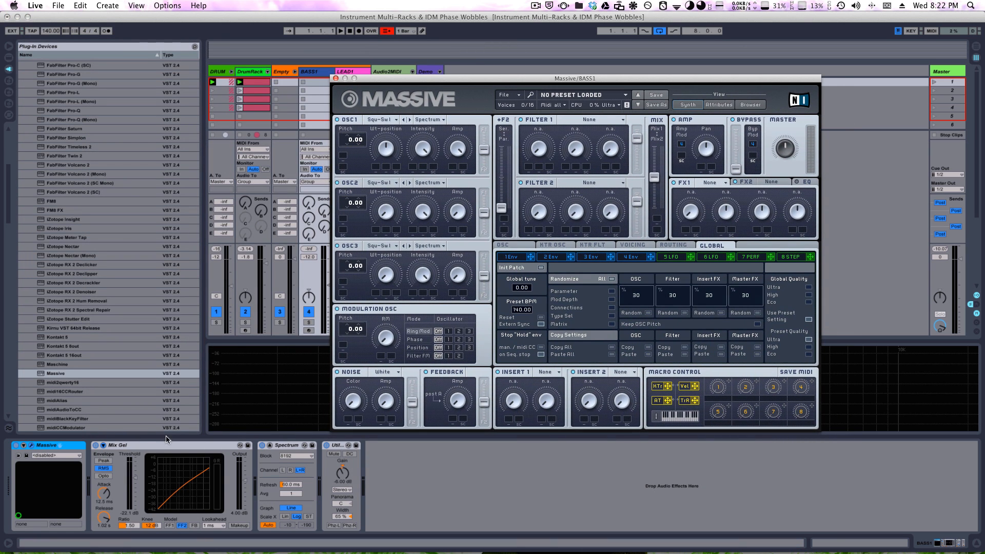
- Review the Mix Gel, Spectrum and Utility devices on BASS1, briefly expanding the Spectrum display, and close the Massive window
click(152, 446)
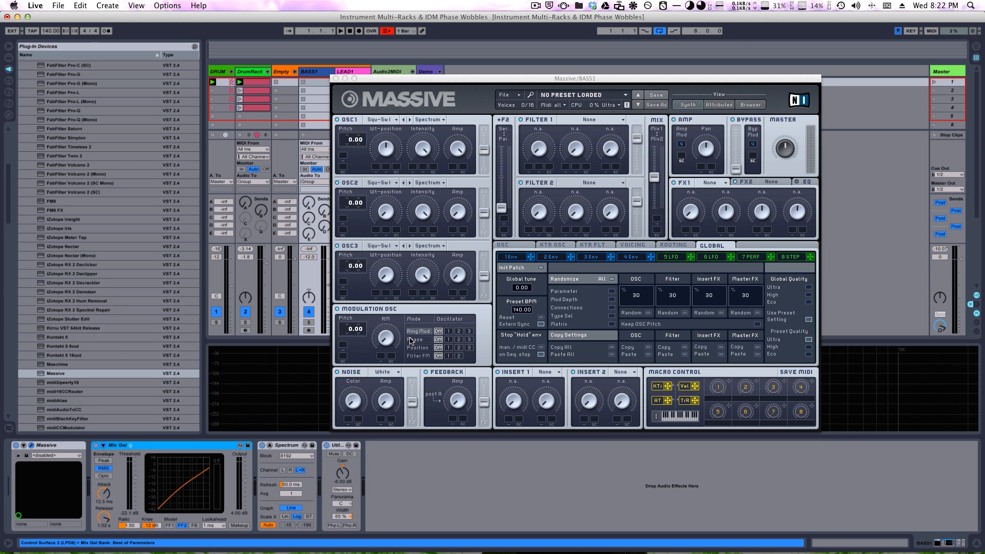
drag(470, 79, 625, 45)
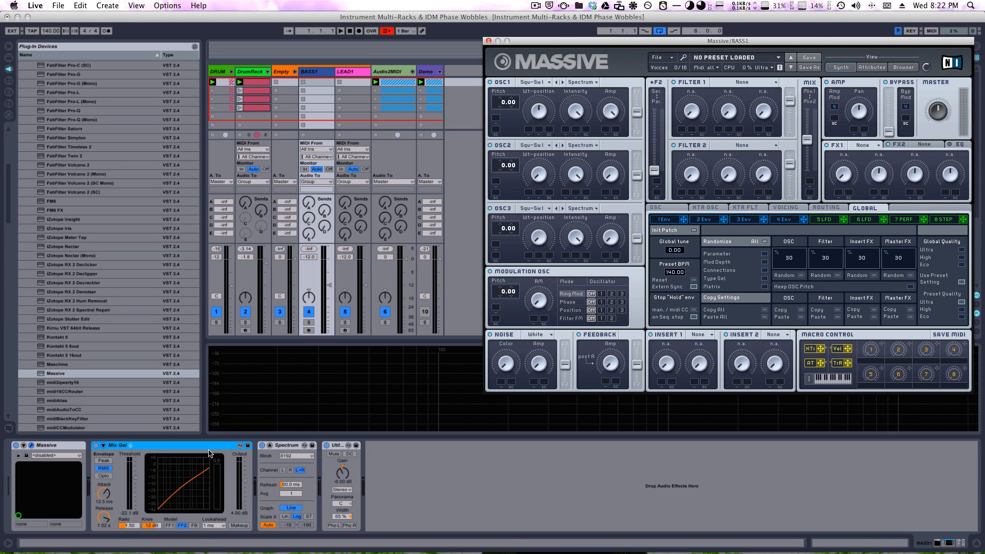
click(295, 447)
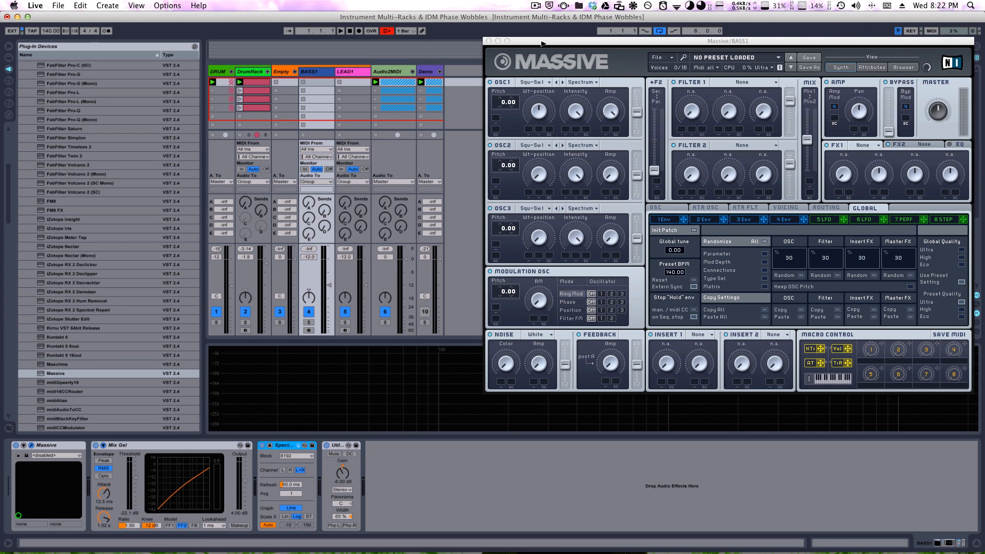
drag(541, 44, 539, 20)
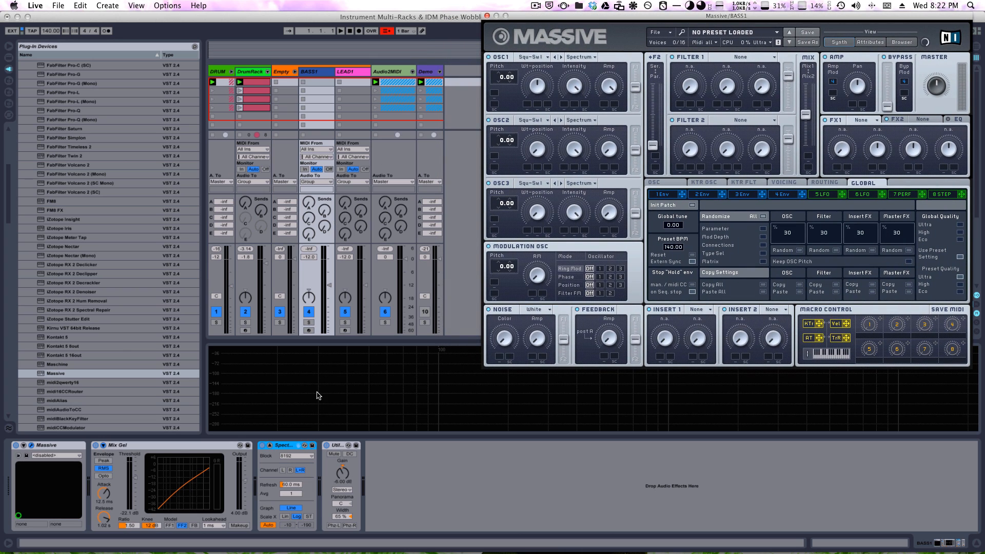
click(270, 447)
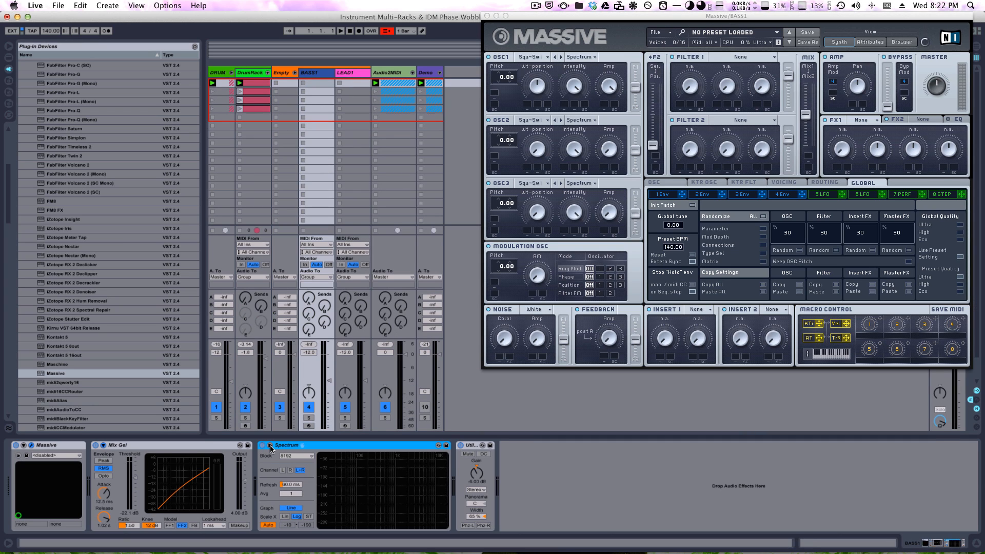
click(270, 448)
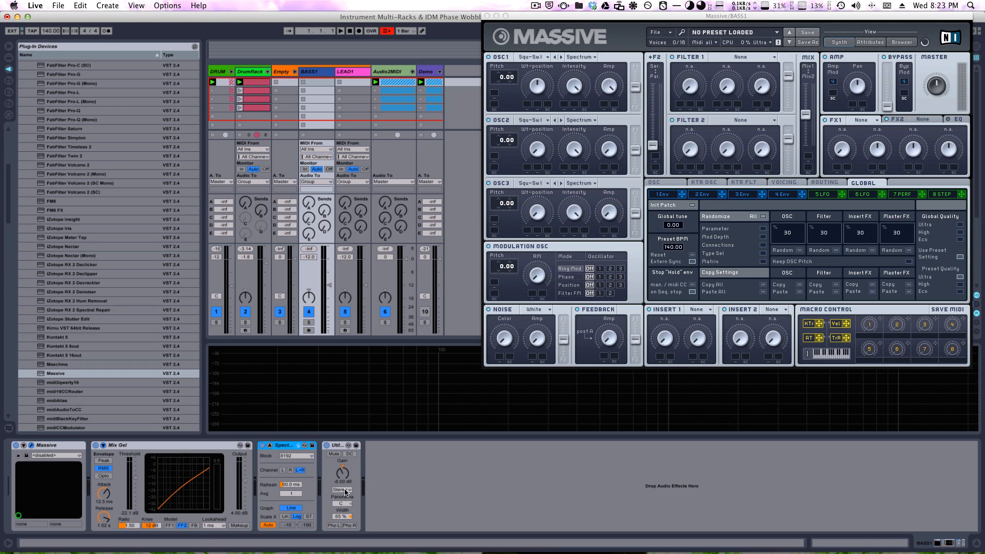
click(337, 448)
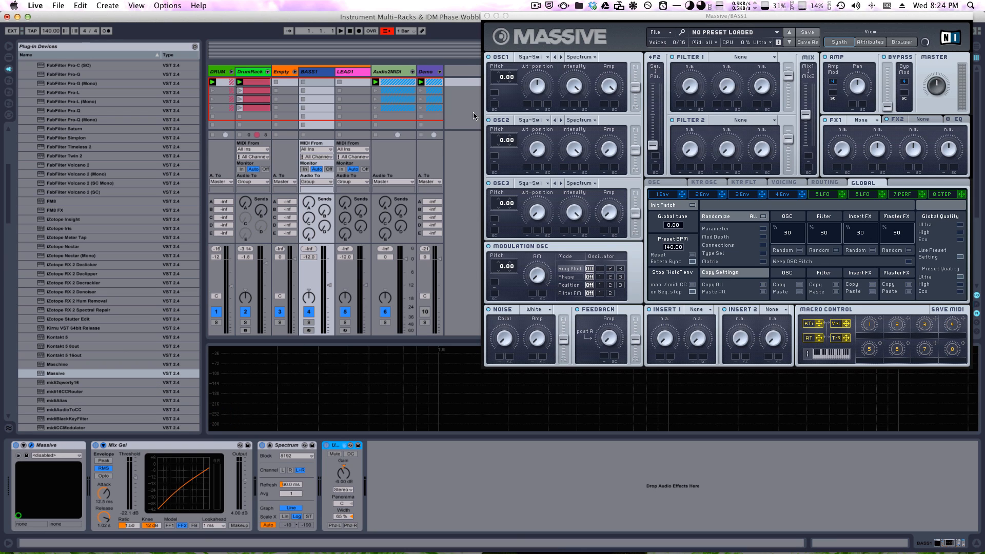
click(487, 16)
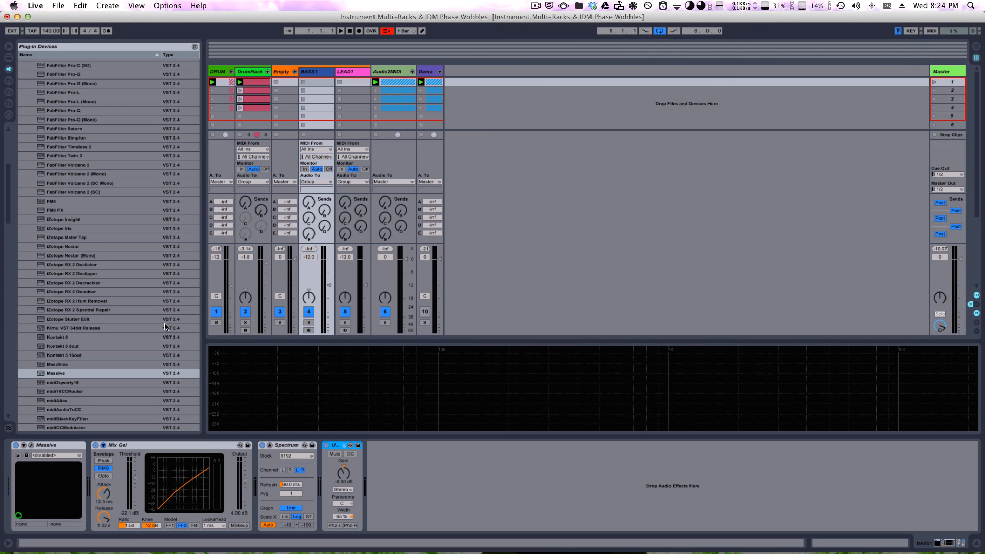
- Group Massive into an Instrument Rack and show the rack's macro controls and chain list
click(50, 446)
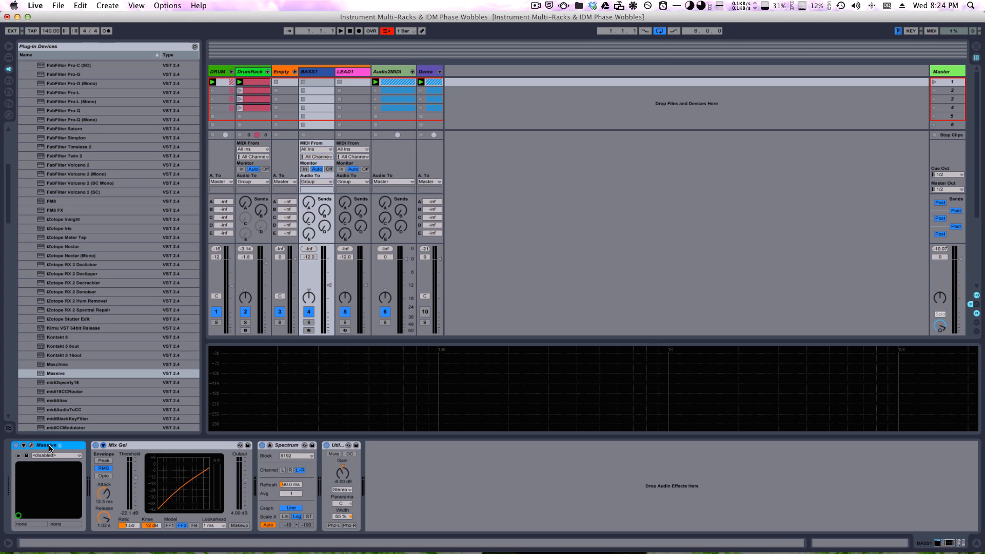
right_click(50, 445)
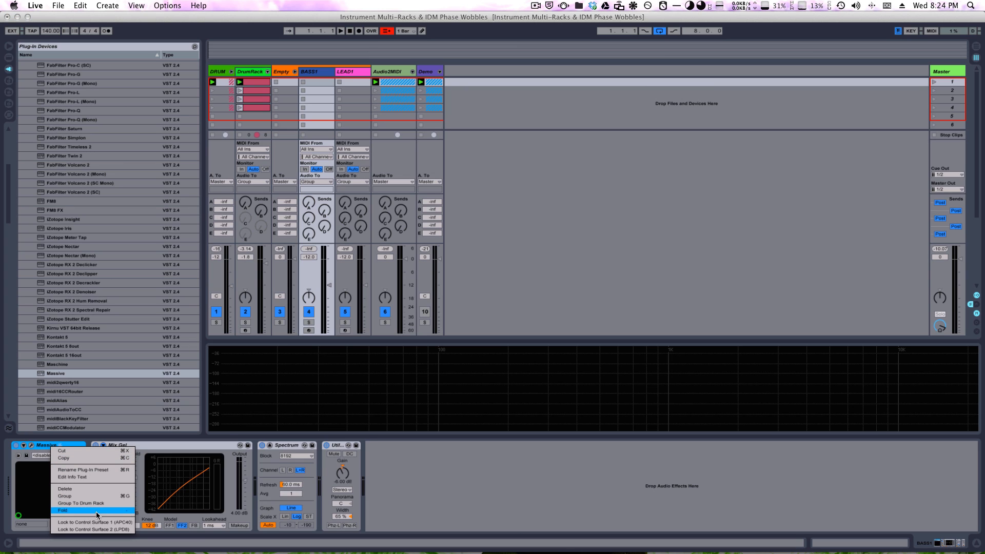
click(92, 495)
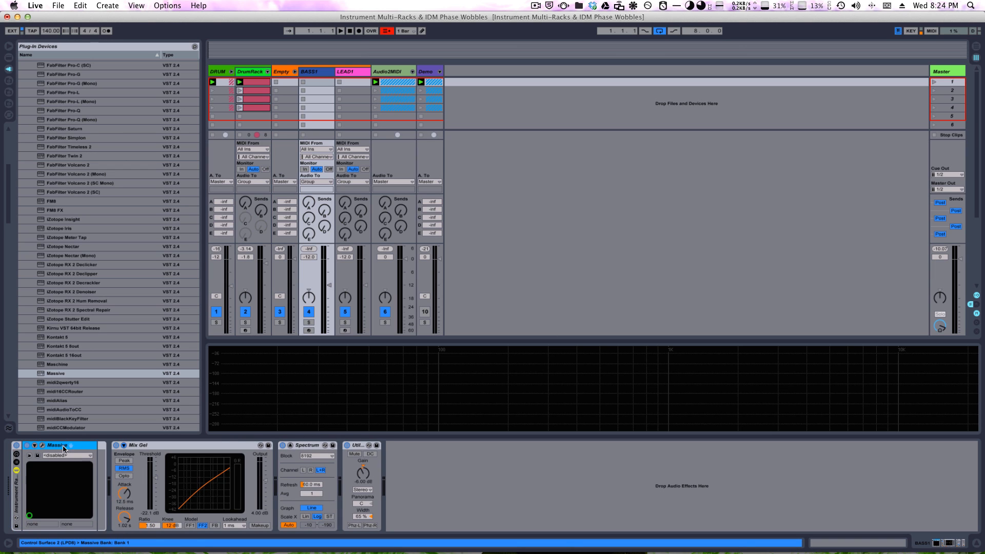
click(16, 461)
click(17, 454)
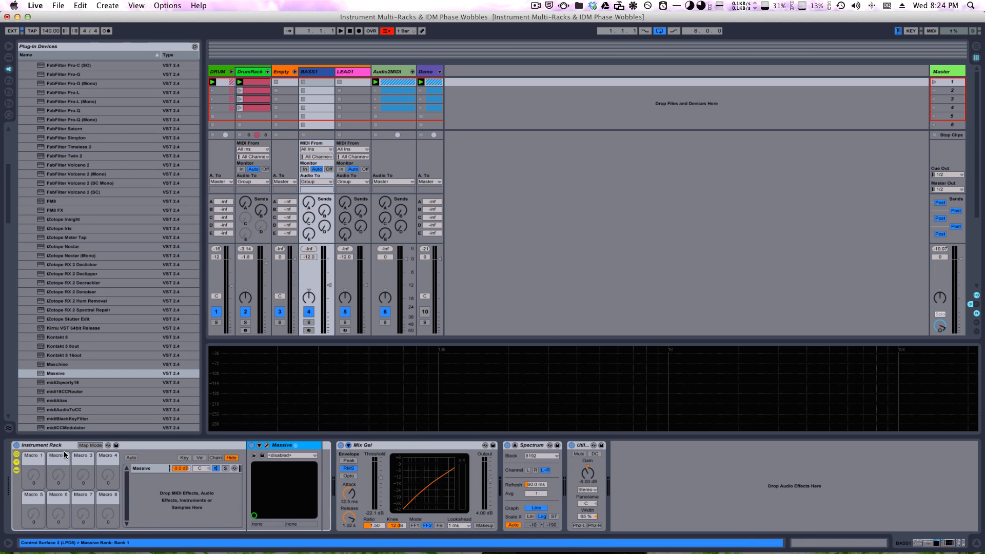
- Rename the Instrument Rack as "Bass 1 Multi Rack"
click(59, 444)
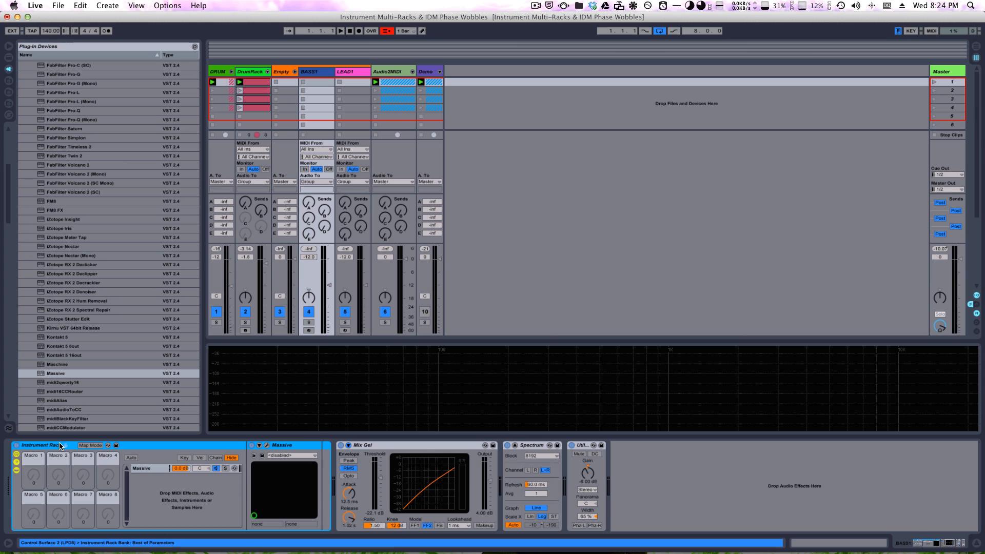
key(super+r)
text(Ba)
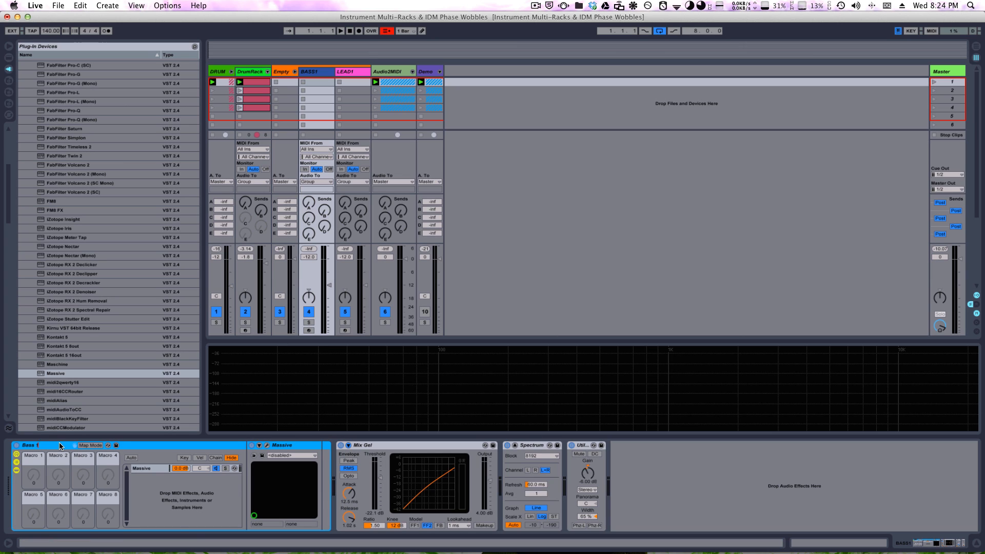
text(ss 1 Multi Rack)
key(Return)
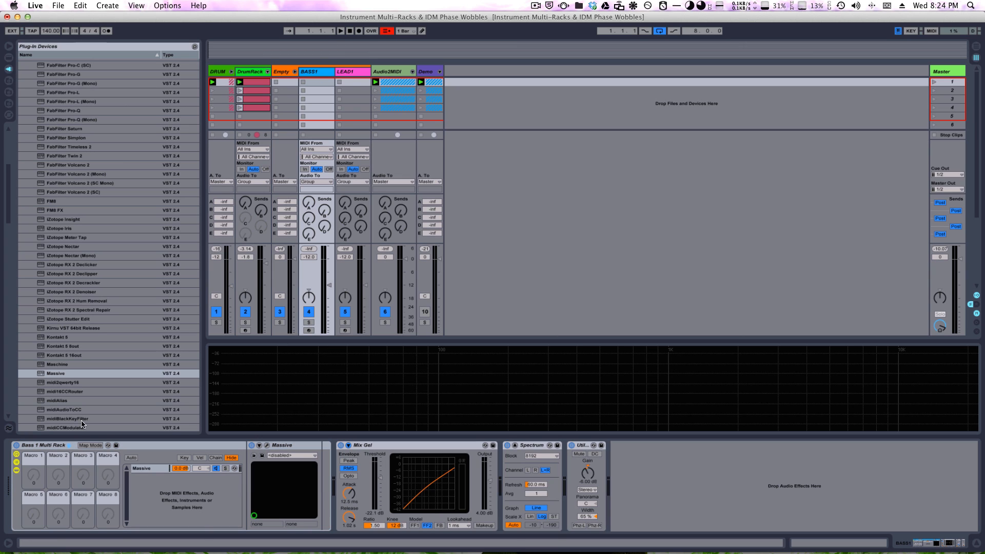
- Duplicate the Massive chain inside the Bass 1 Multi Rack
click(154, 469)
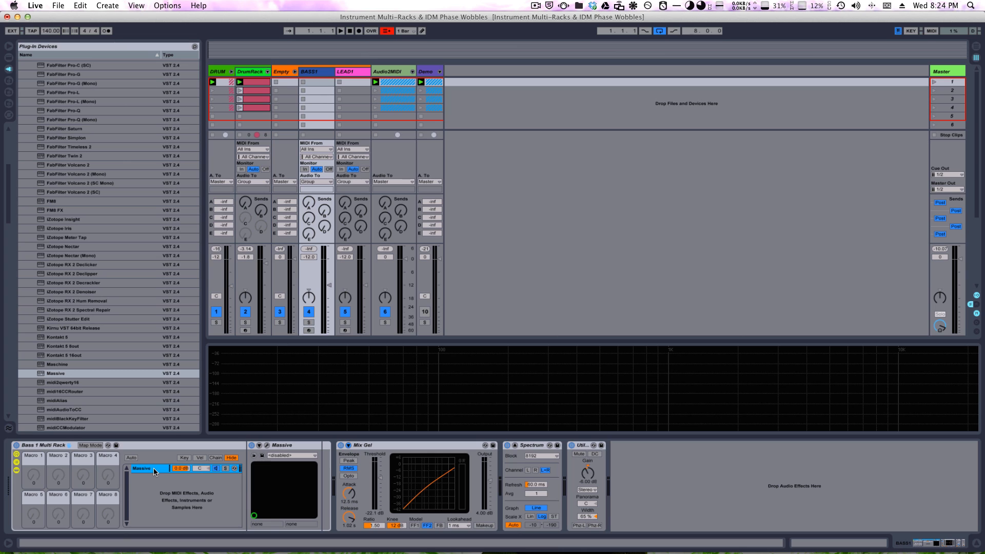
key(super+d)
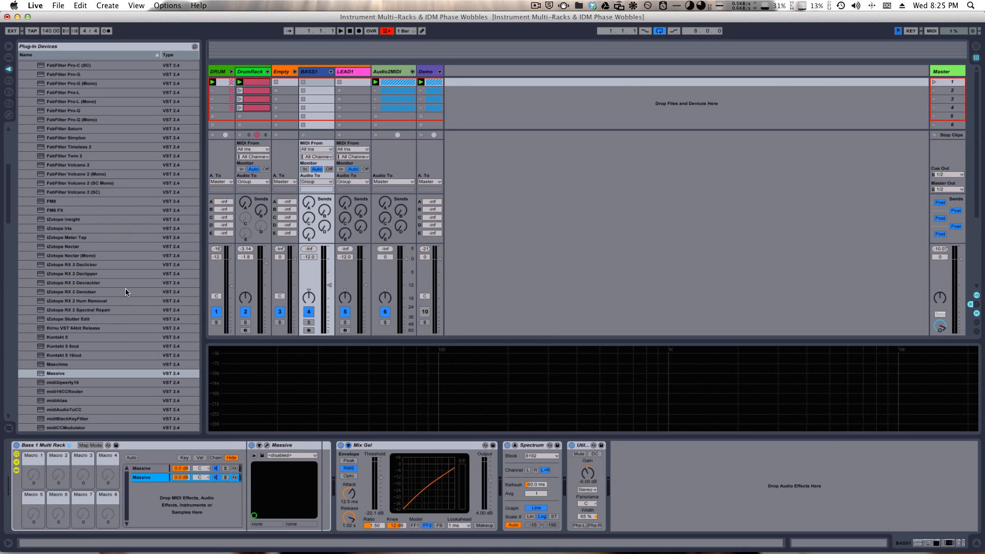
- Add an Operator instrument as a third chain in the Bass 1 Multi Rack
click(8, 58)
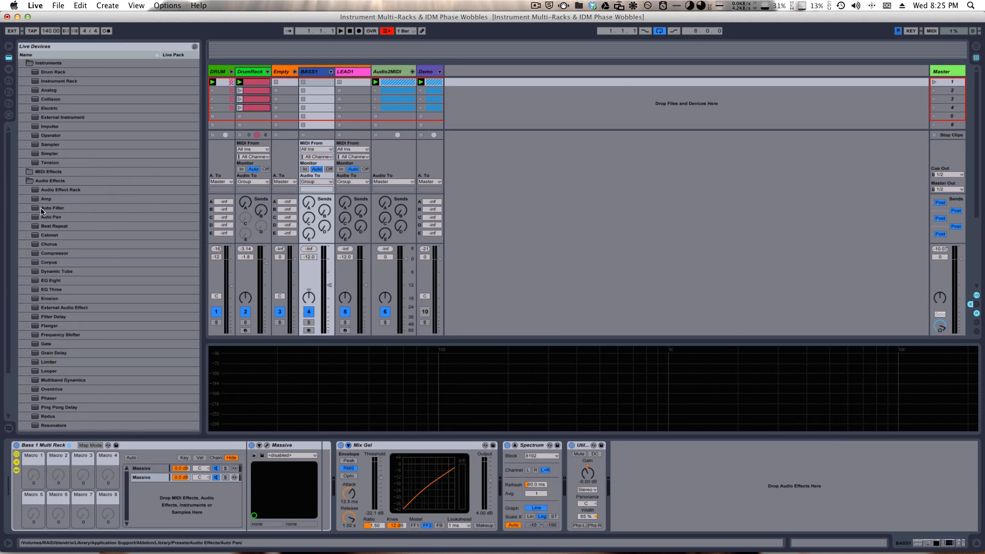
click(46, 136)
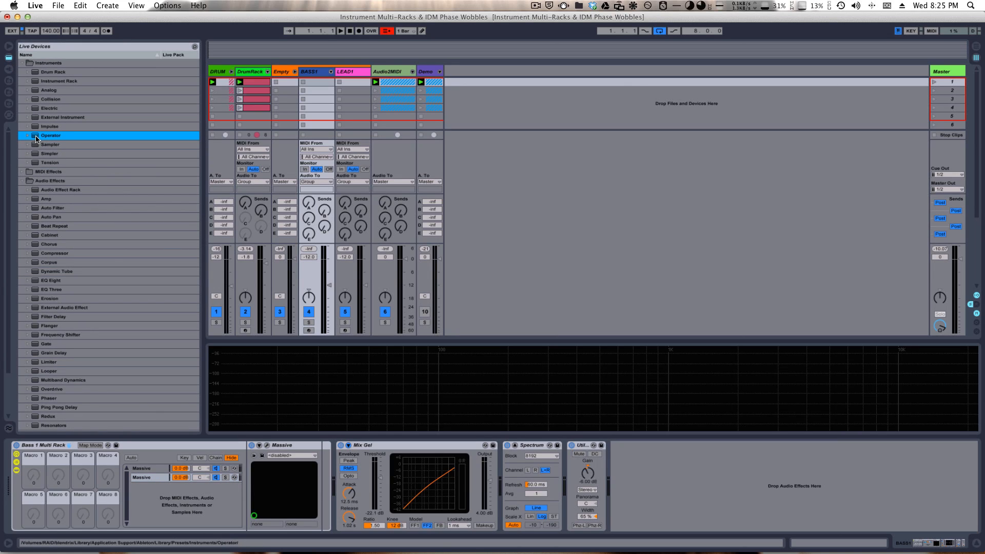
drag(36, 138, 199, 503)
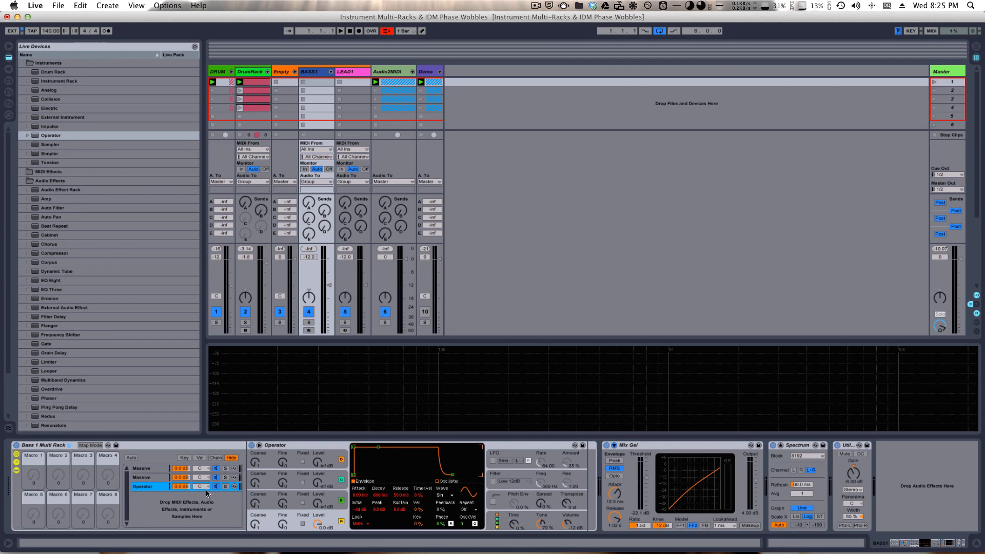
- Set Operator's oscillator B level to -6.3 dB and its coarse tuning to 0.5
drag(323, 502, 311, 485)
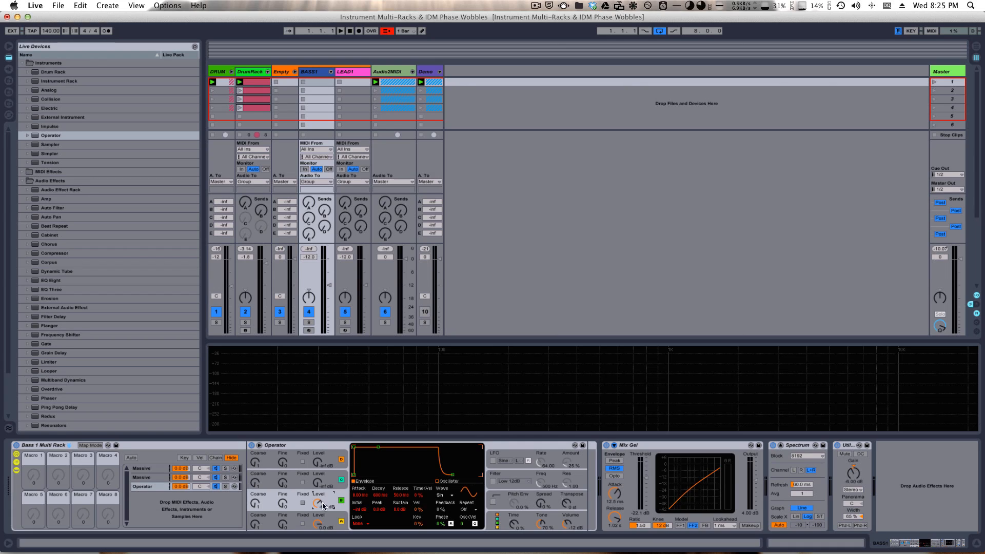
click(272, 519)
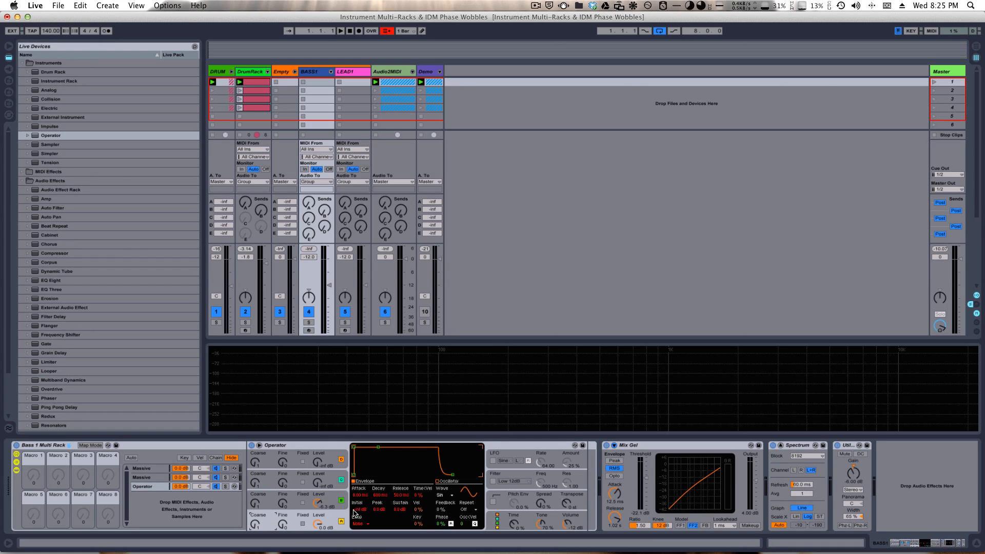
drag(262, 507, 255, 531)
click(258, 504)
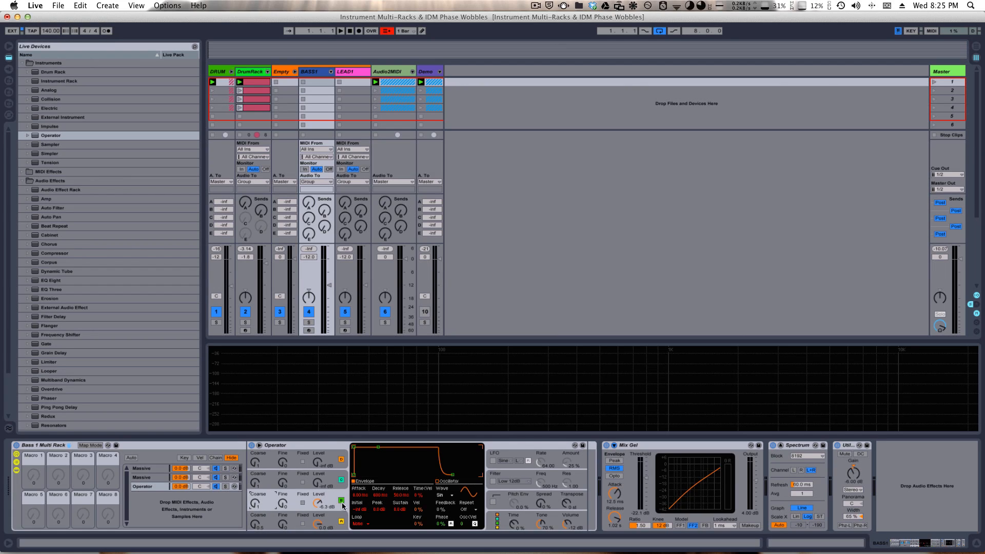
- Arm the BASS1 track for recording and solo the Operator chain to audition its sound
click(309, 330)
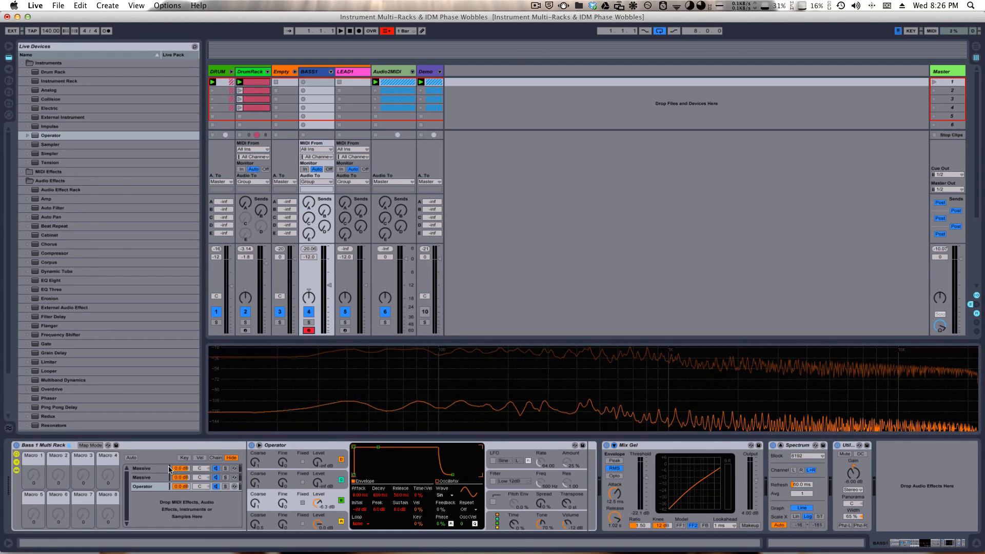
click(151, 468)
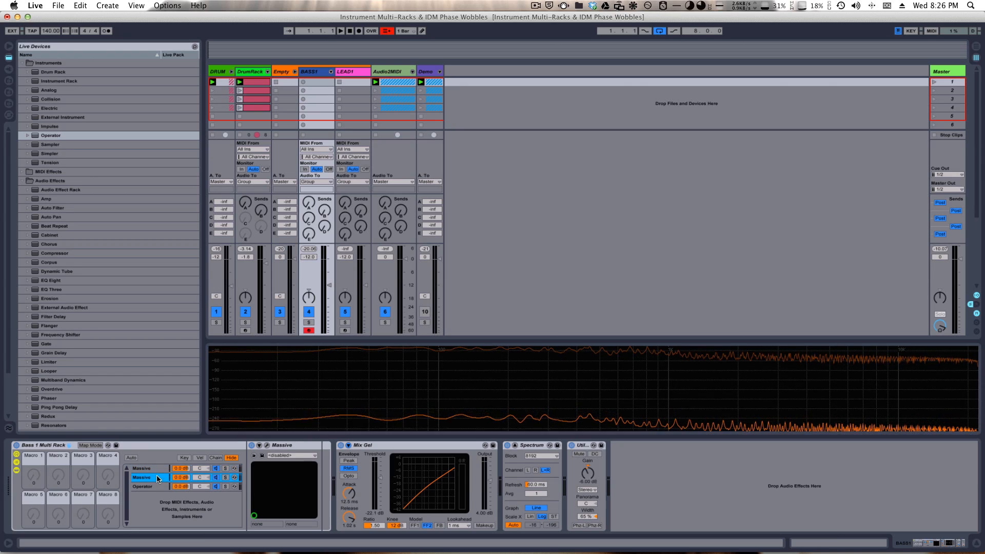
click(159, 486)
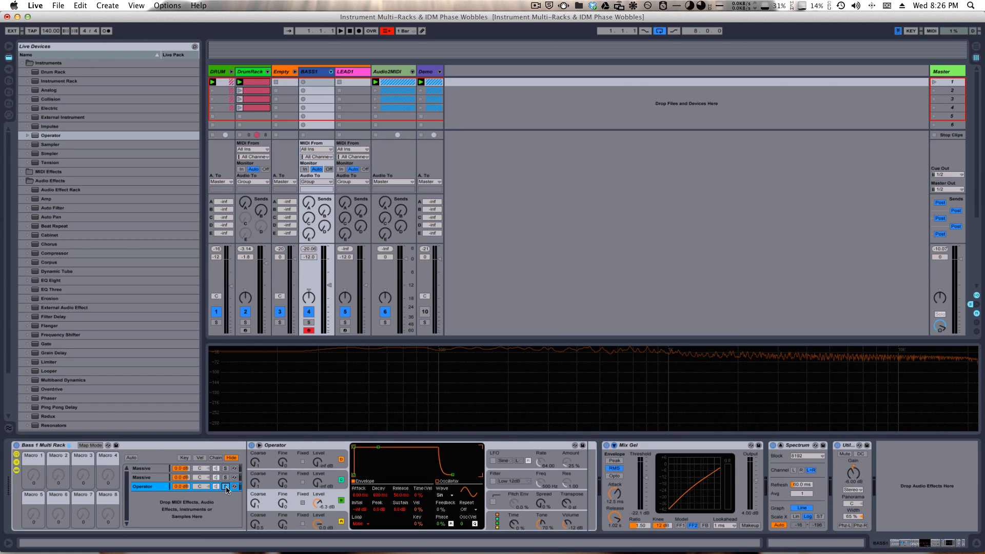
click(226, 487)
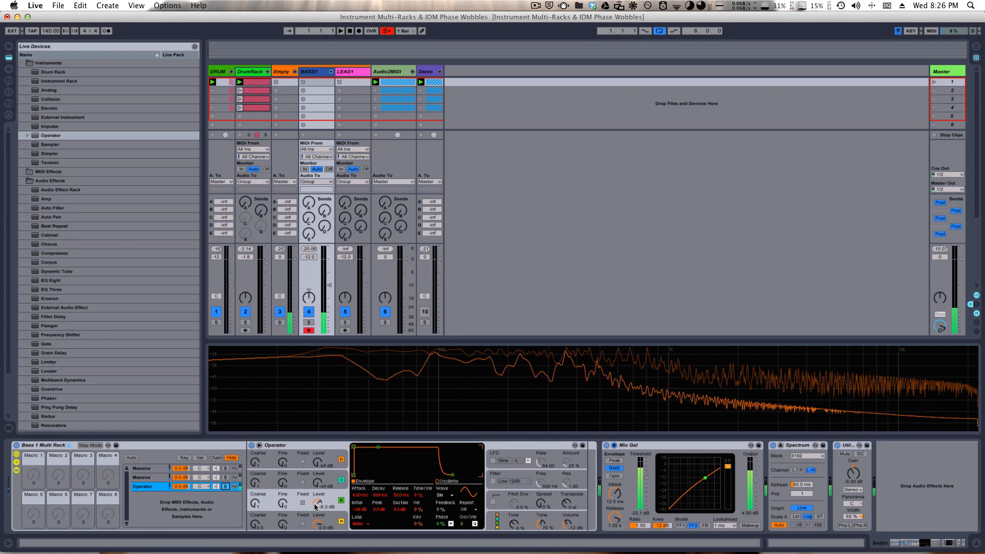
click(256, 505)
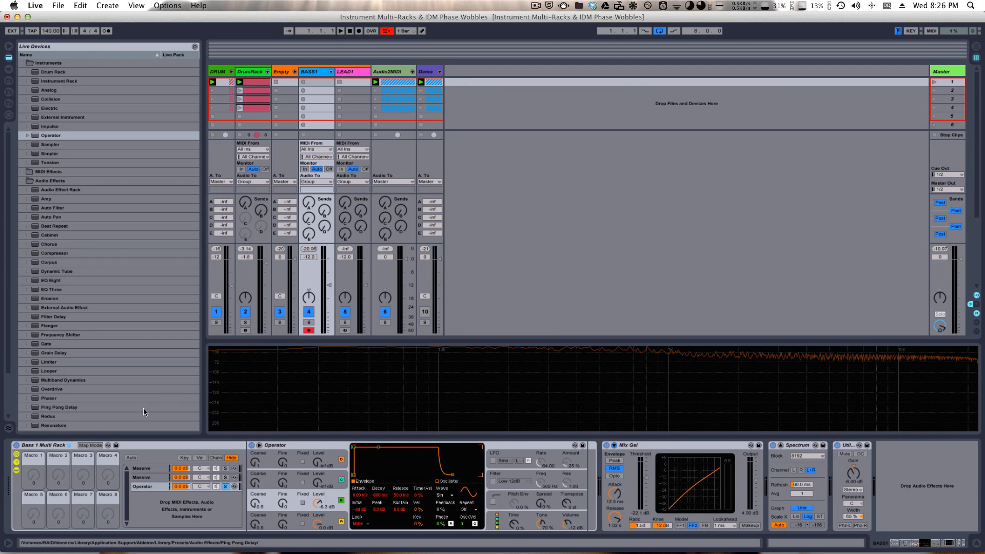
- Add the Pitch MIDI effect's -12 preset in front of the Bass 1 Multi Rack on the BASS1 track
click(59, 444)
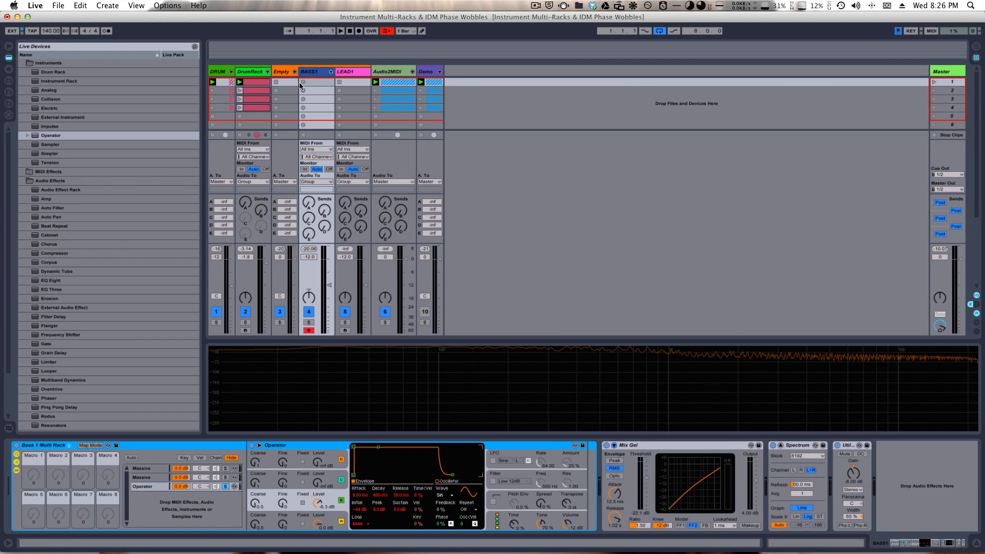
click(318, 72)
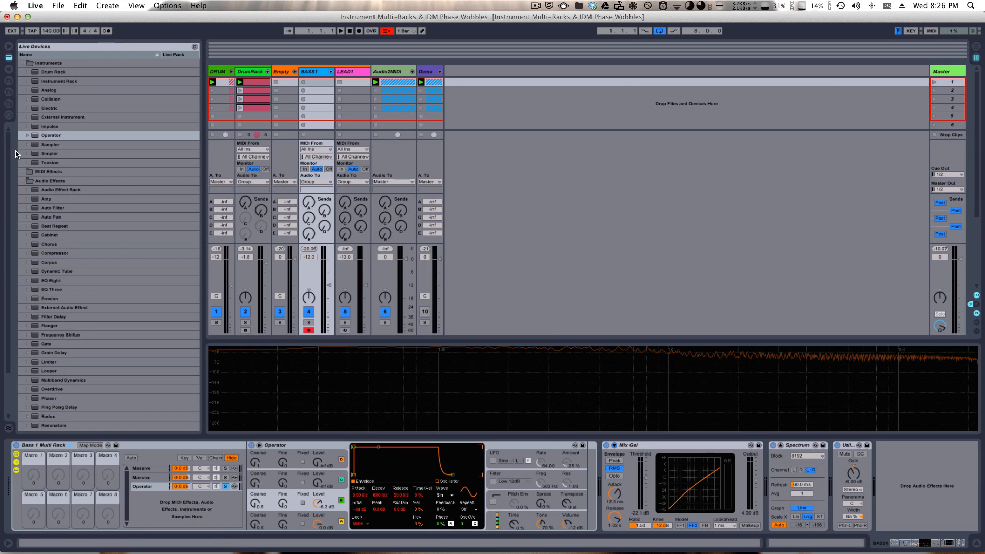
click(23, 172)
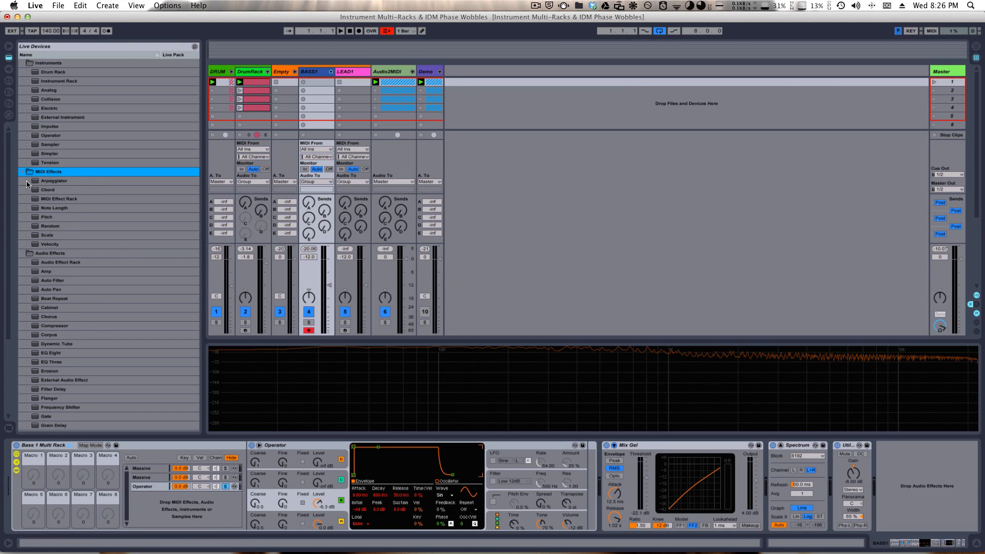
click(42, 201)
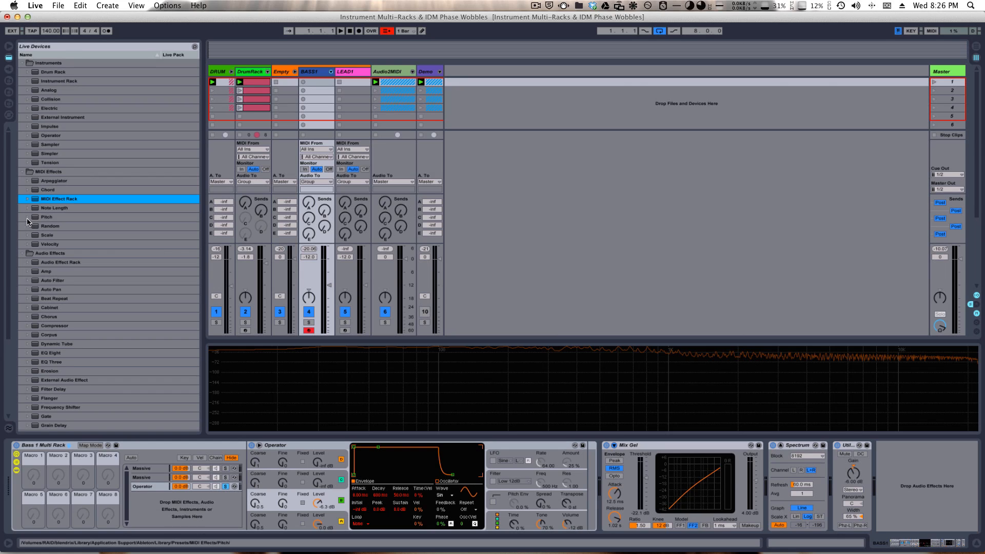
click(27, 217)
click(27, 217)
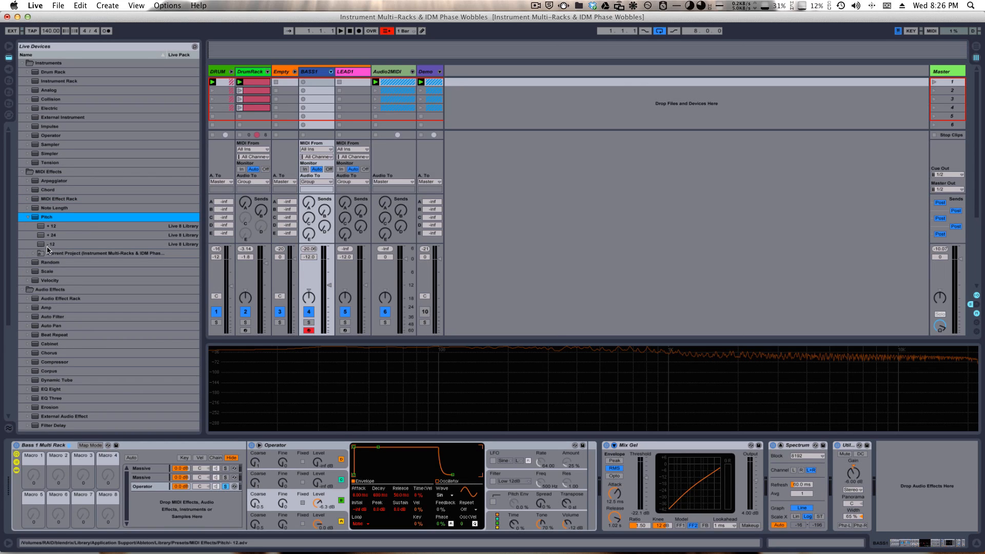
click(49, 245)
drag(51, 247, 14, 497)
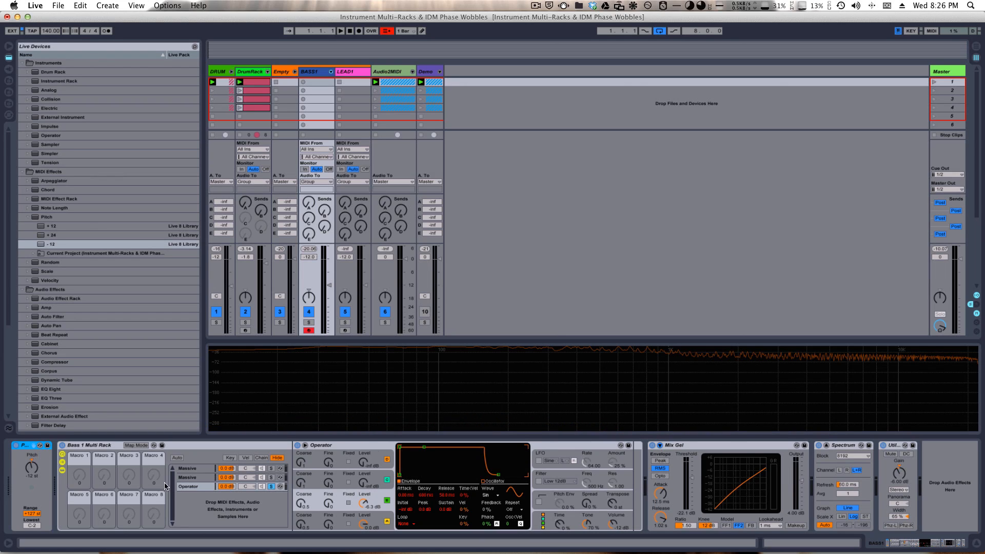
- Look through the two Massive chains and turn off solo on the Operator chain
click(199, 469)
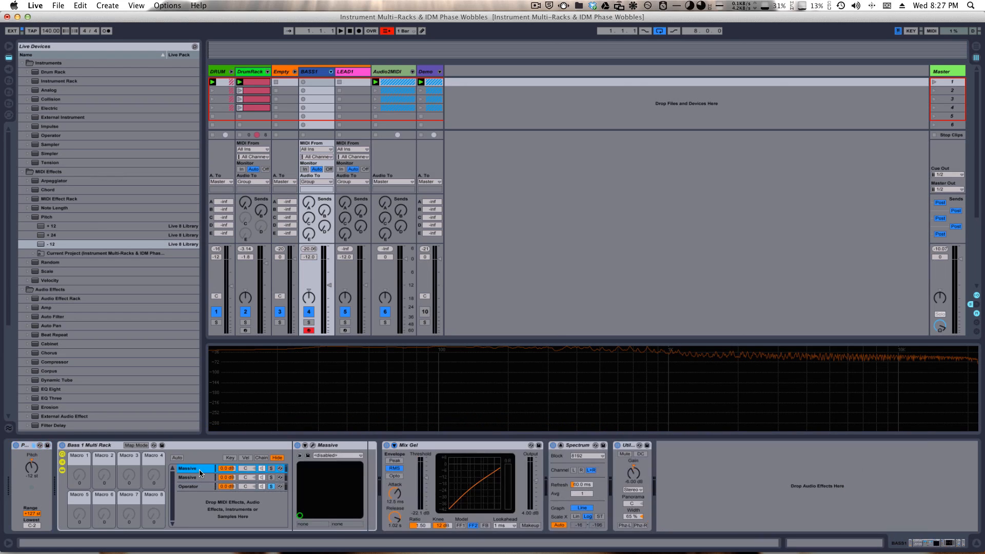
click(198, 478)
click(197, 486)
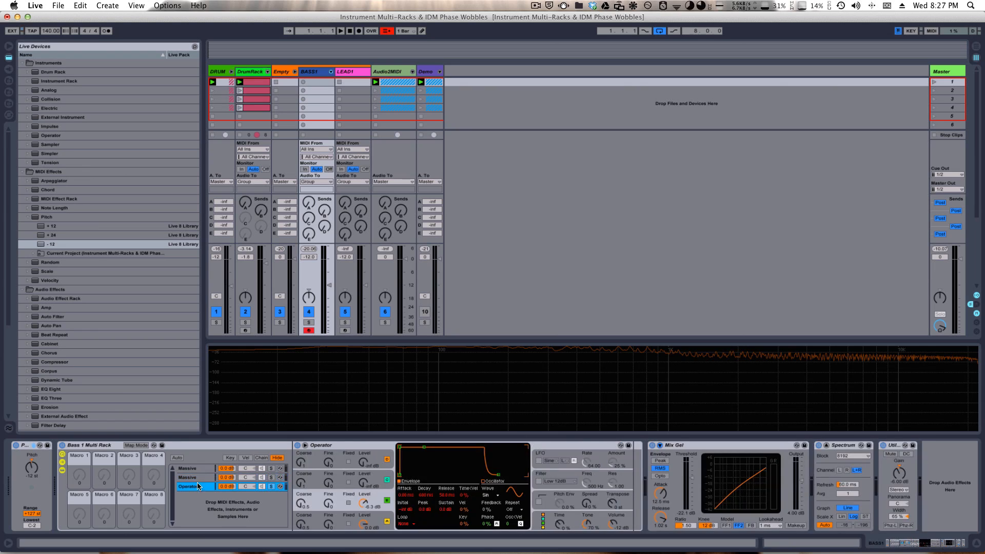
click(271, 486)
- Rename the two Massive chains as Hi and Mid, and the Operator chain as Sub
click(204, 468)
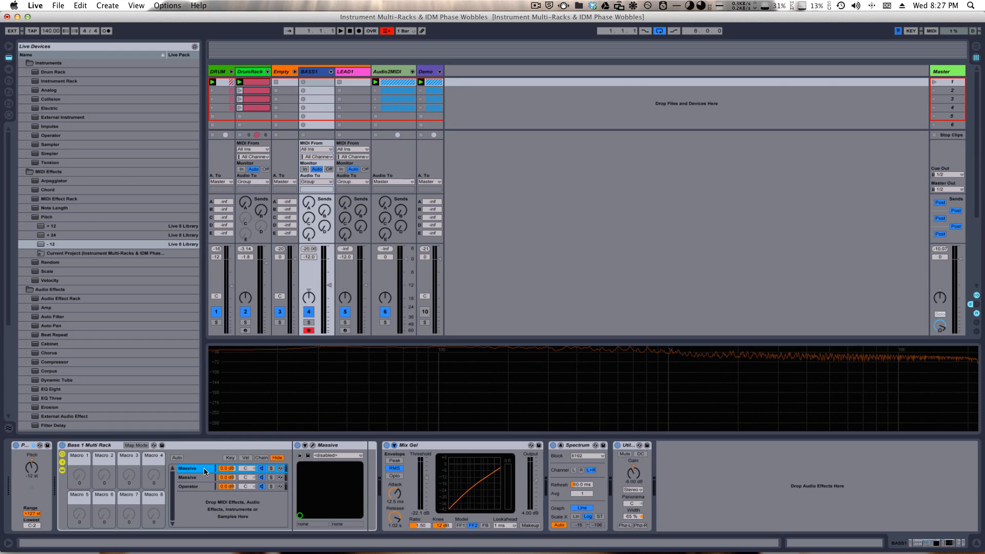
click(333, 451)
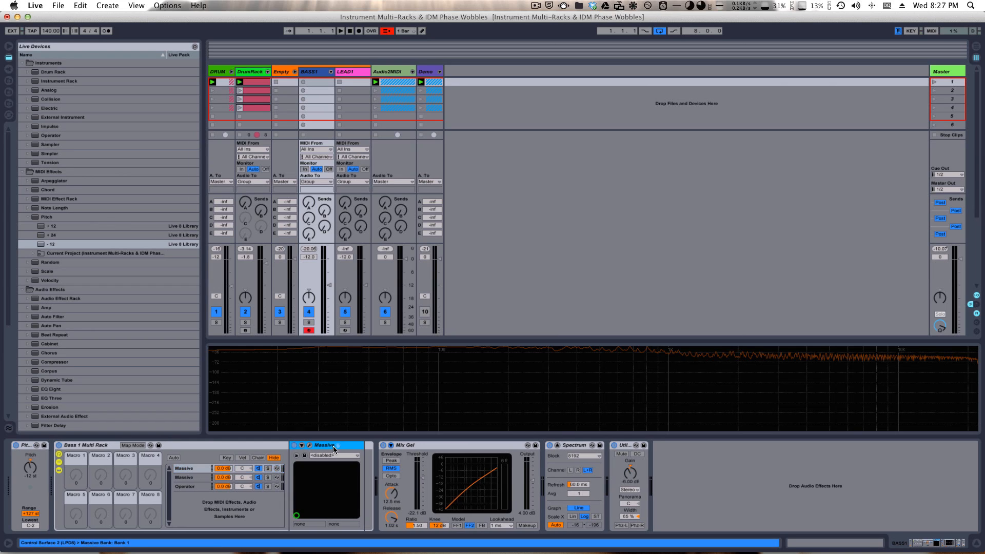
click(199, 468)
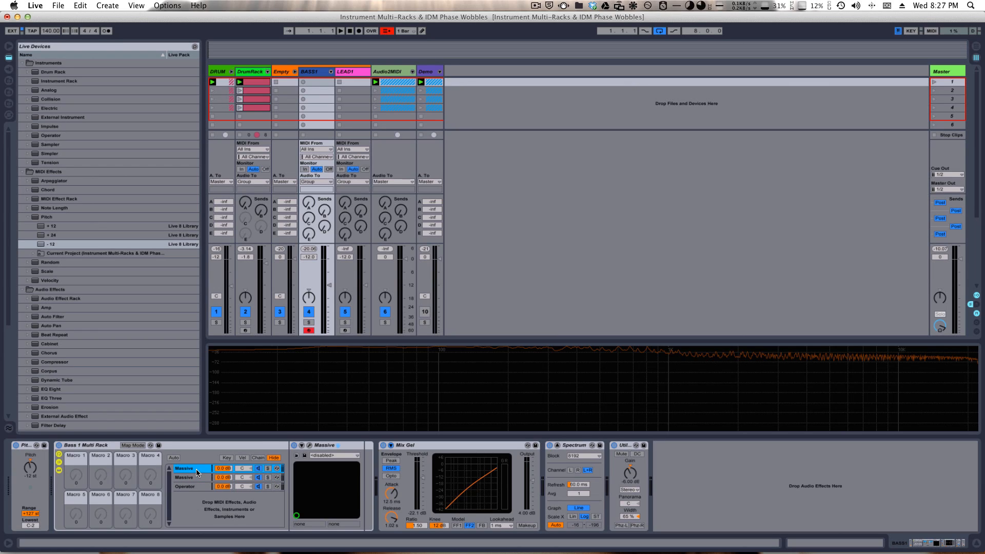
key(super+r)
click(193, 479)
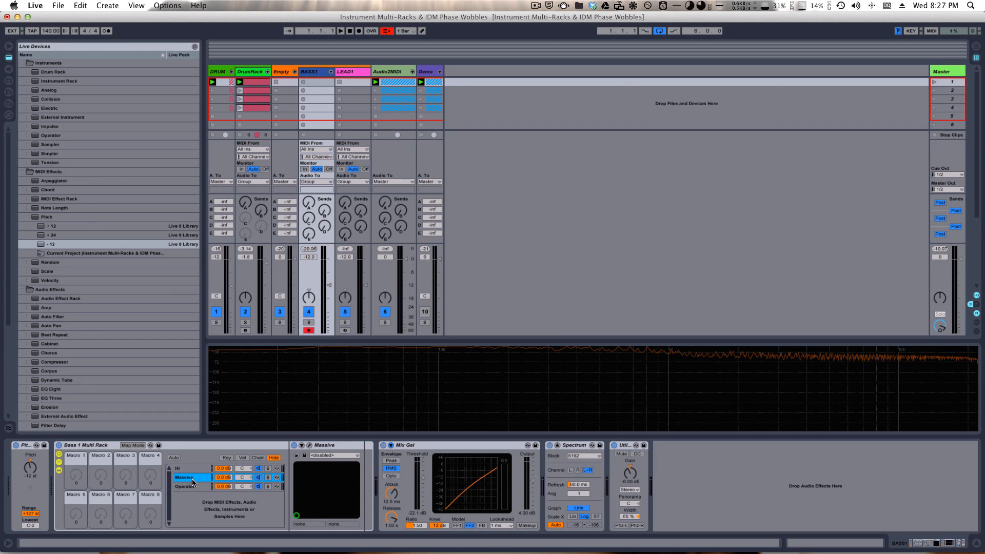
key(super+r)
text(M)
click(193, 487)
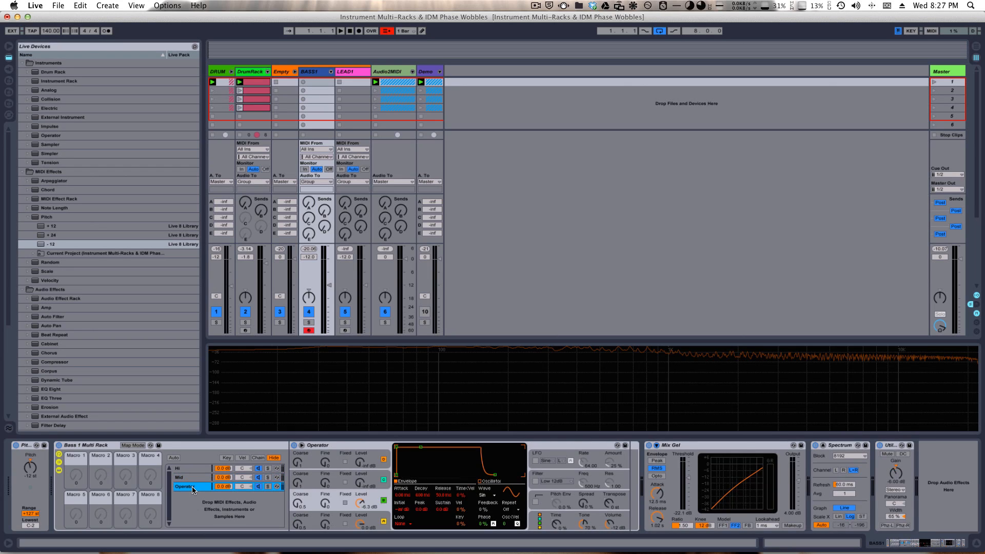
key(super+r)
key(Return)
- Collapse the MIDI Effects and Instruments folders and add an EQ Eight after Massive in the Hi chain
click(186, 467)
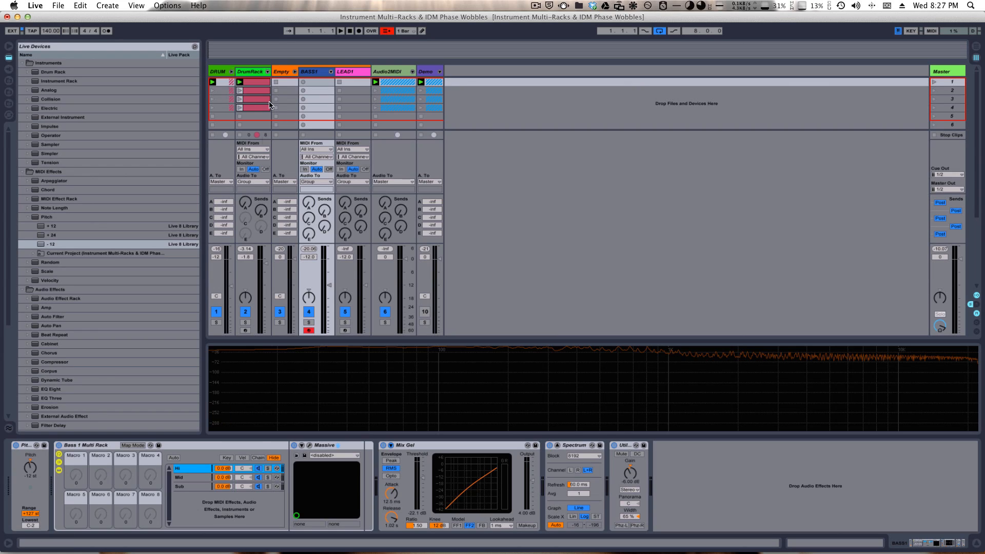
click(303, 74)
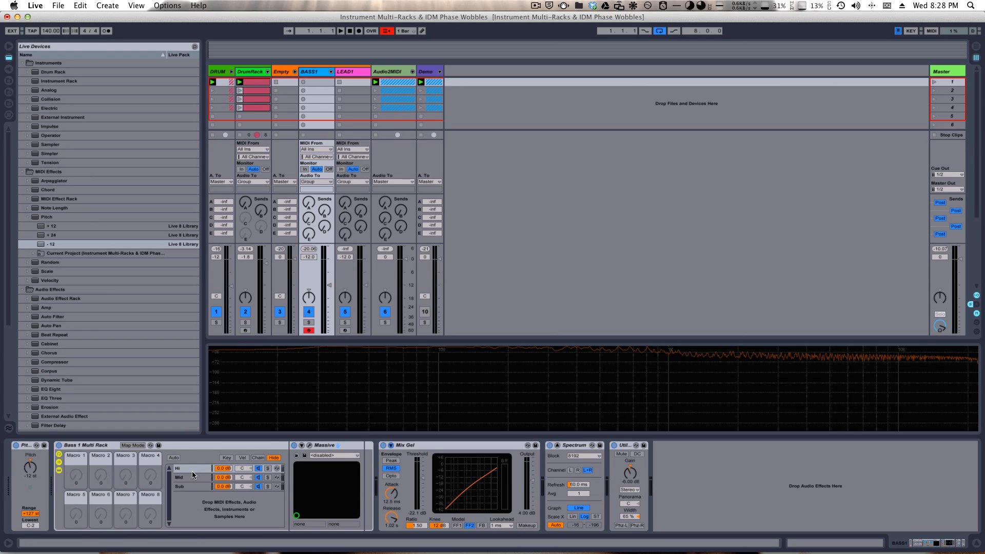
click(21, 171)
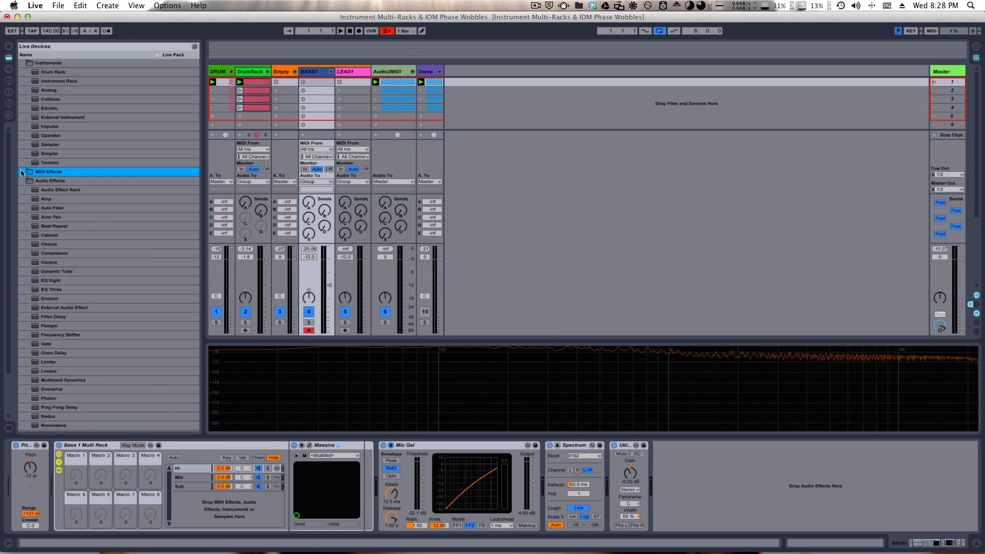
click(21, 63)
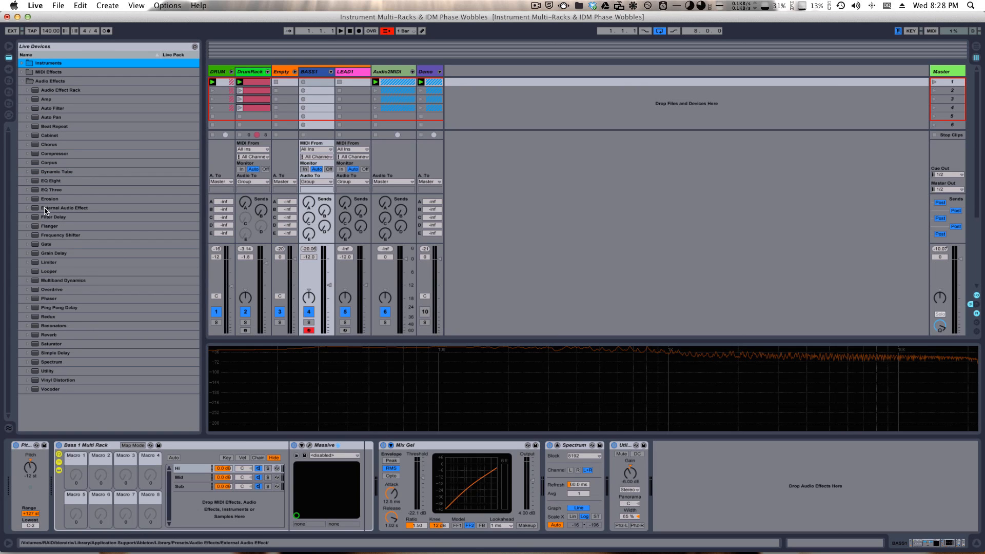
click(190, 470)
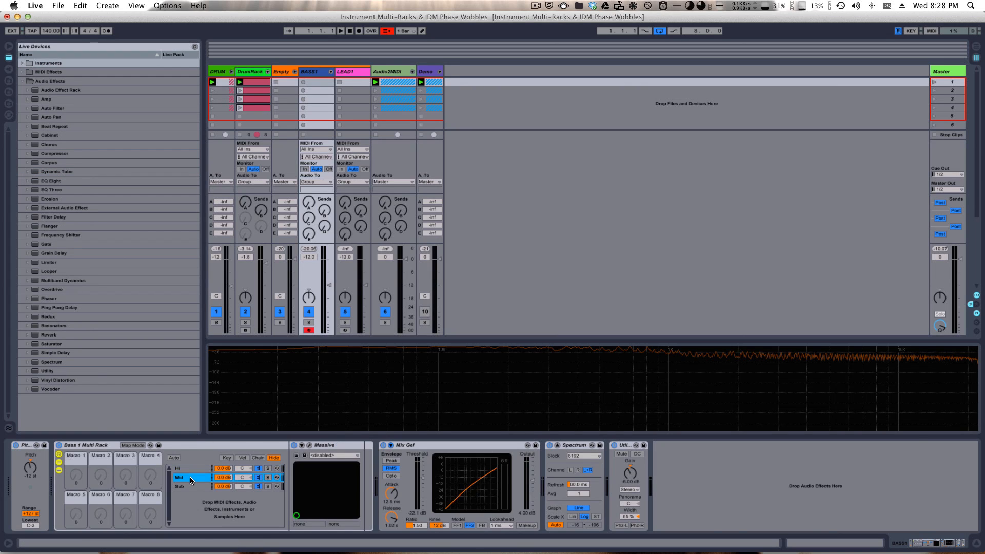
click(191, 486)
click(186, 467)
click(190, 476)
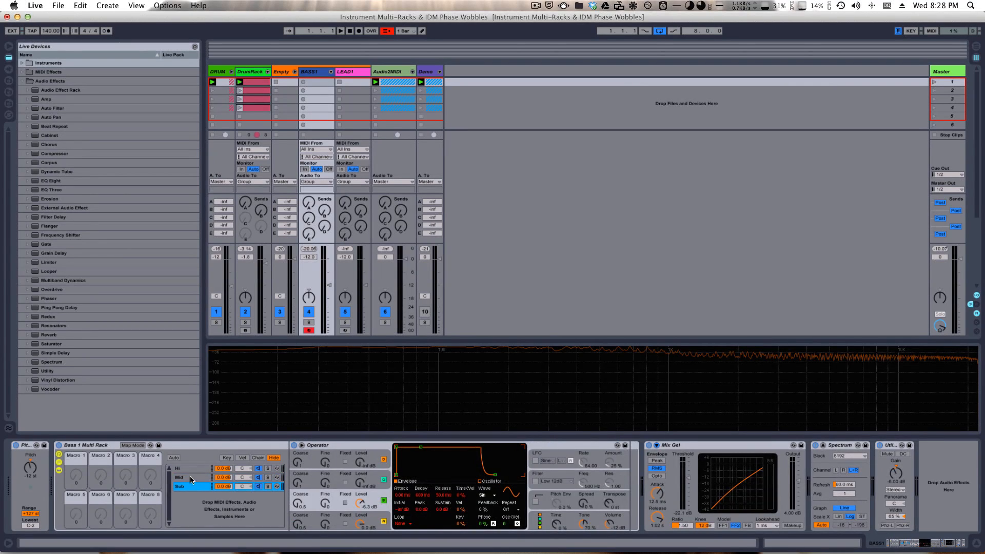
click(189, 469)
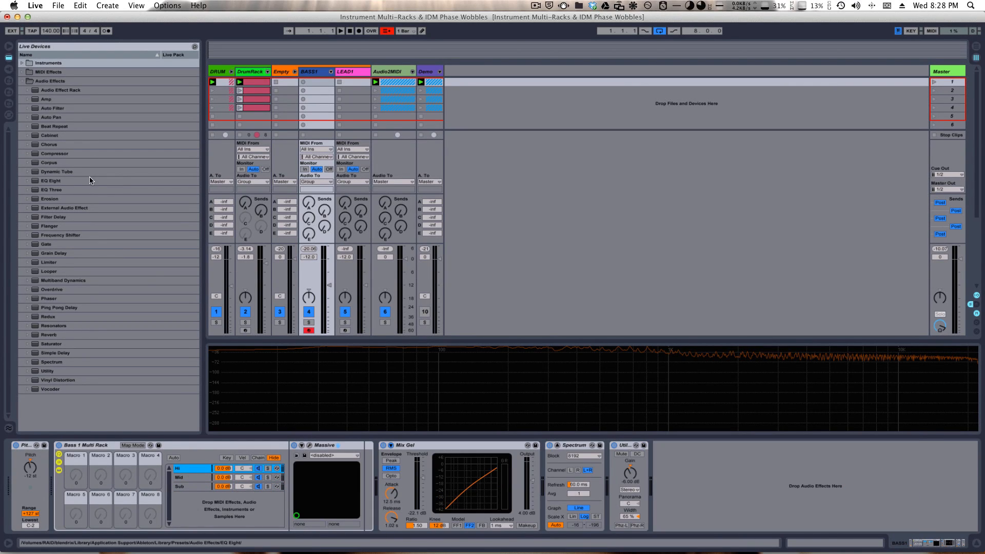
drag(44, 181, 357, 464)
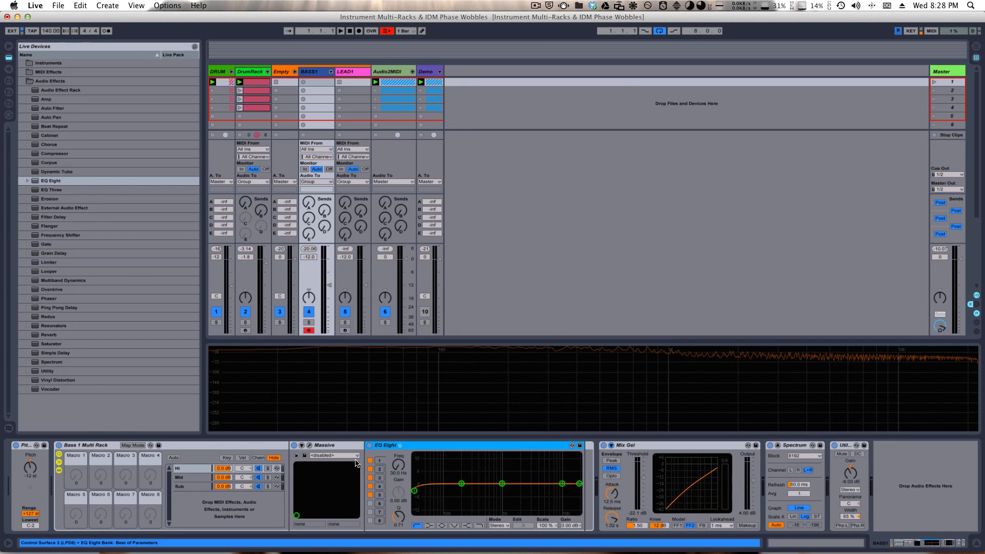
- Add an EQ Eight after Massive in the Mid chain and another after Operator in the Sub chain
click(190, 475)
drag(50, 180, 374, 479)
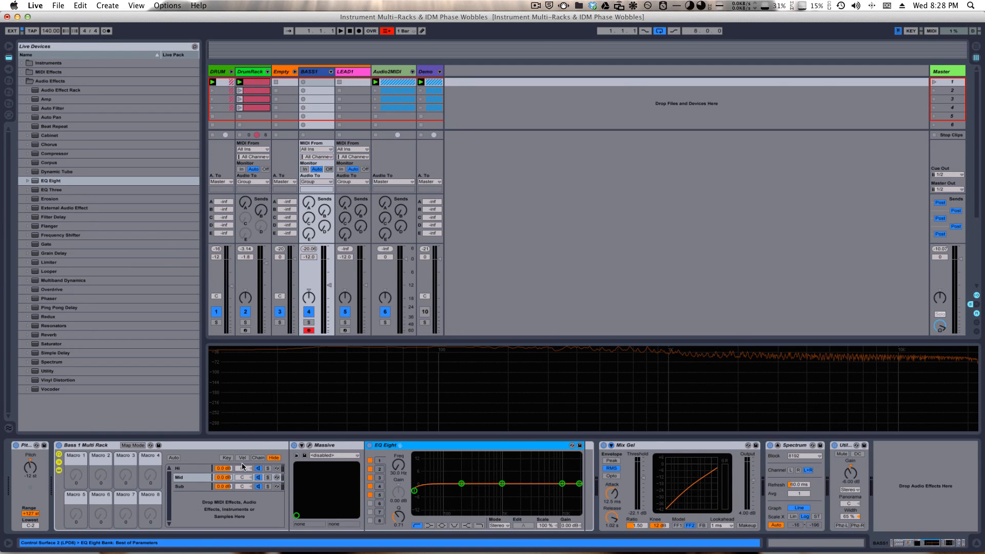
click(190, 486)
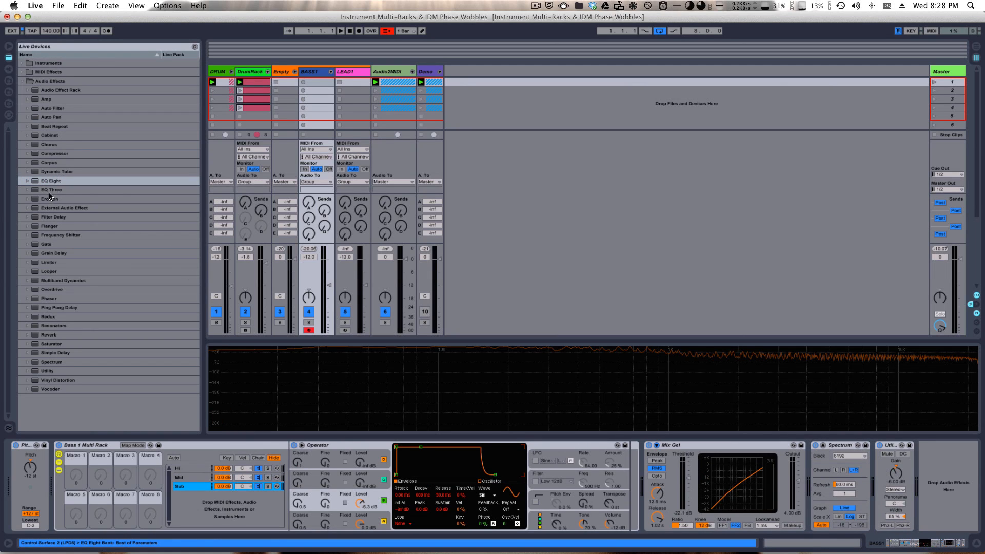
drag(46, 182, 628, 488)
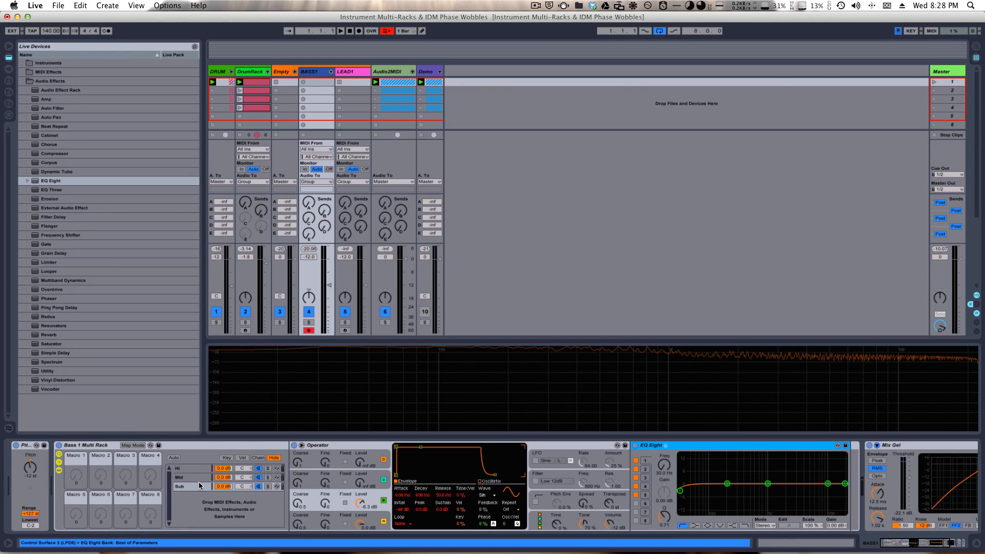
- Look through the Hi, Mid and Sub chains, checking the instrument and EQ Eight in each
click(199, 468)
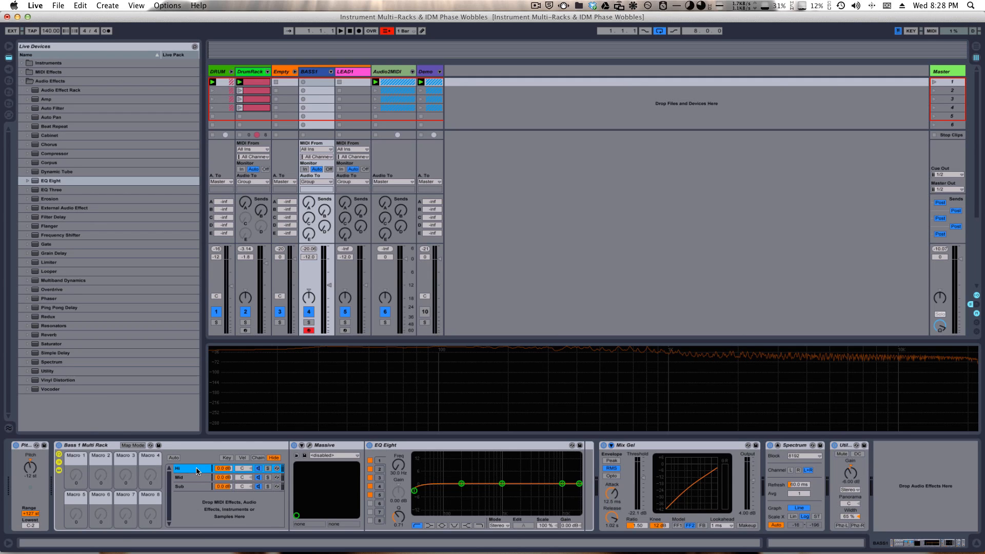
click(195, 486)
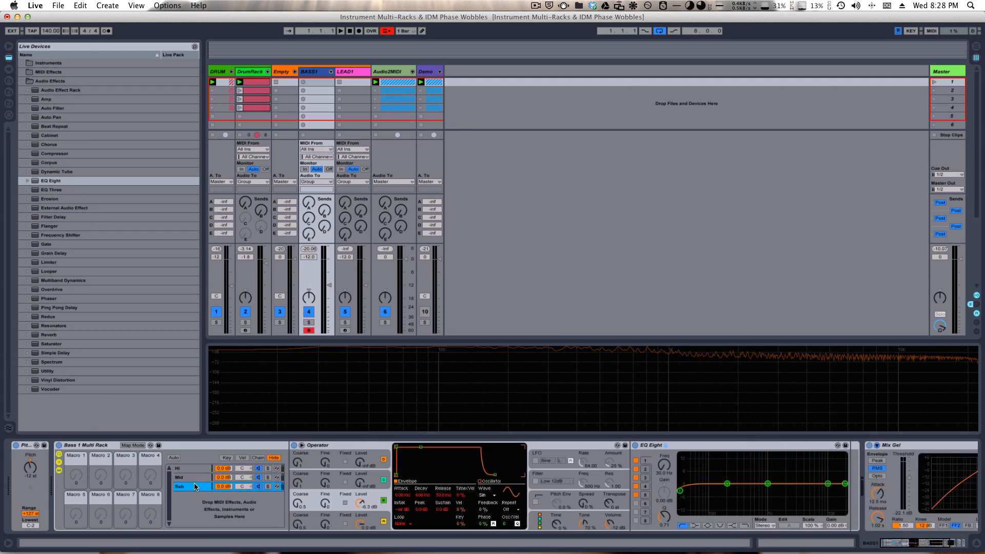
click(194, 471)
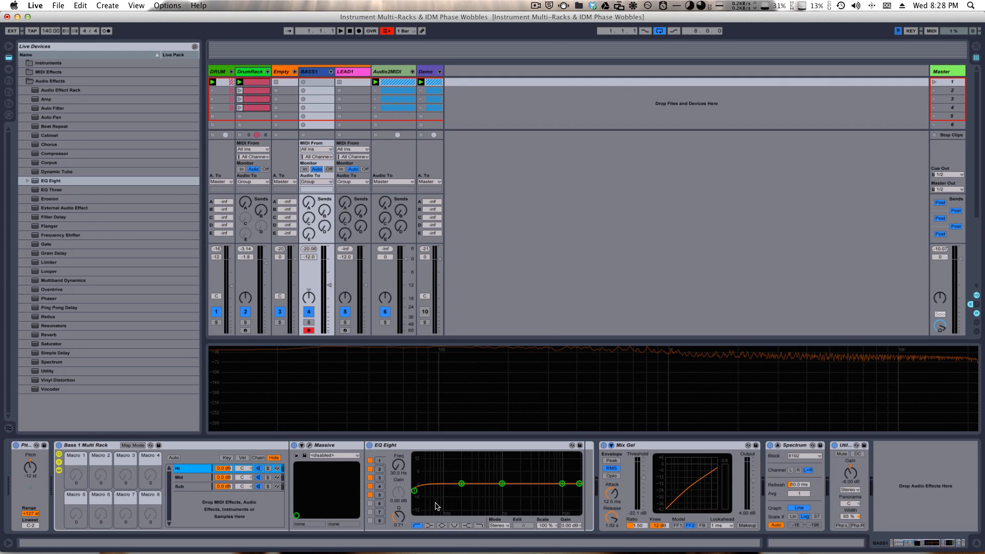
click(425, 447)
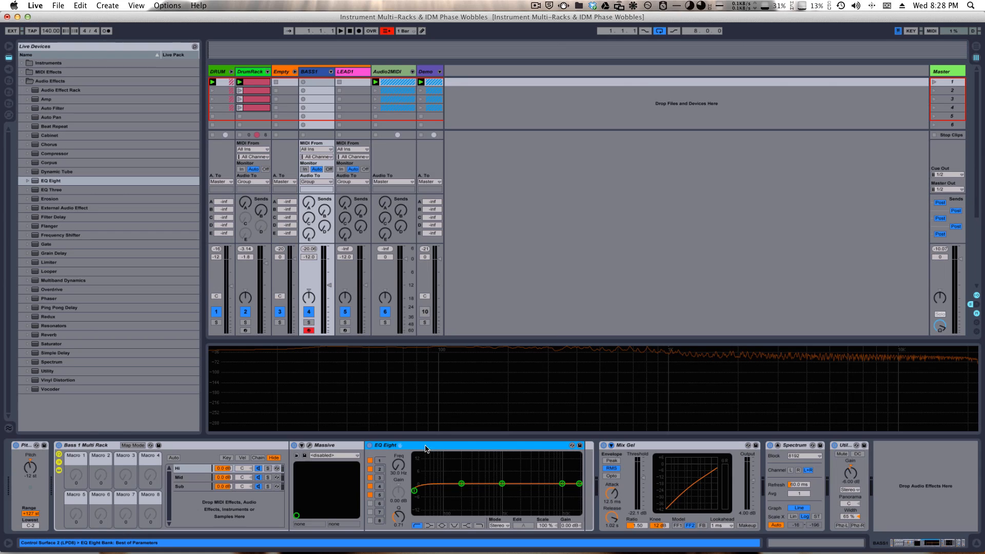
click(330, 449)
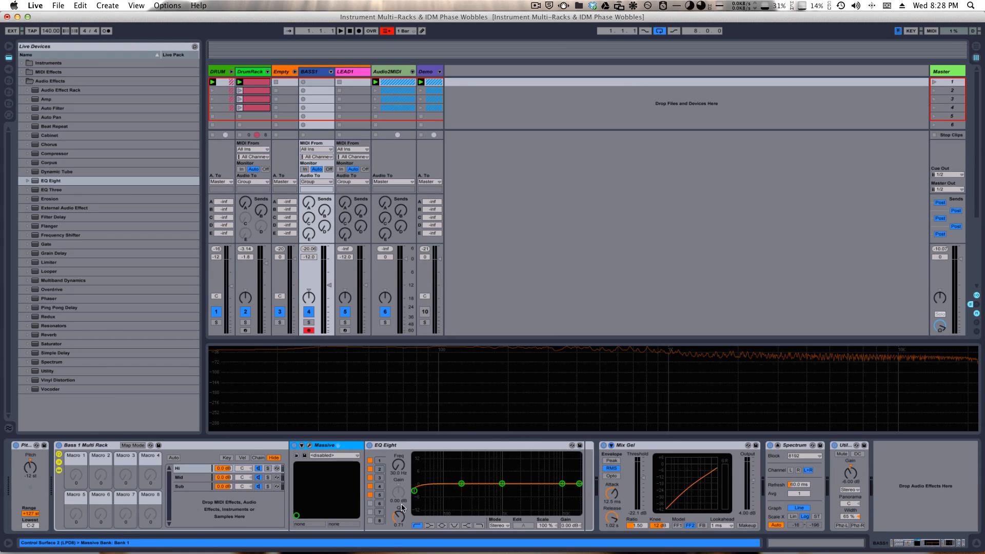
click(183, 478)
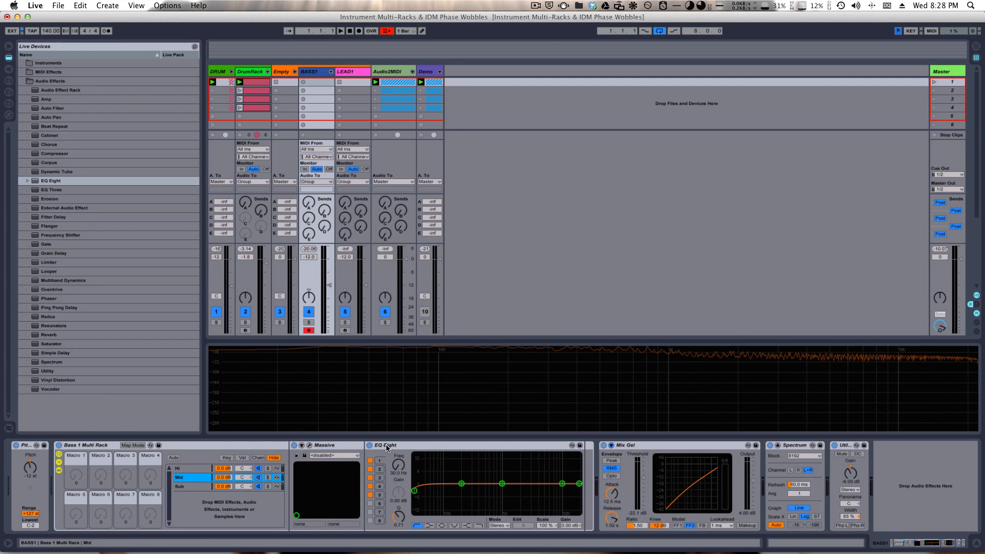
click(386, 446)
click(196, 469)
click(383, 445)
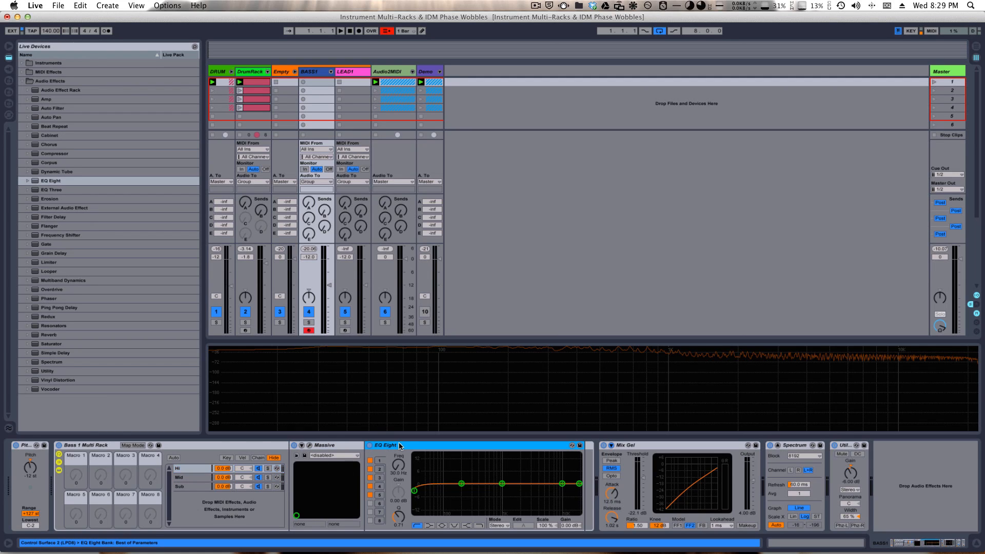
click(195, 486)
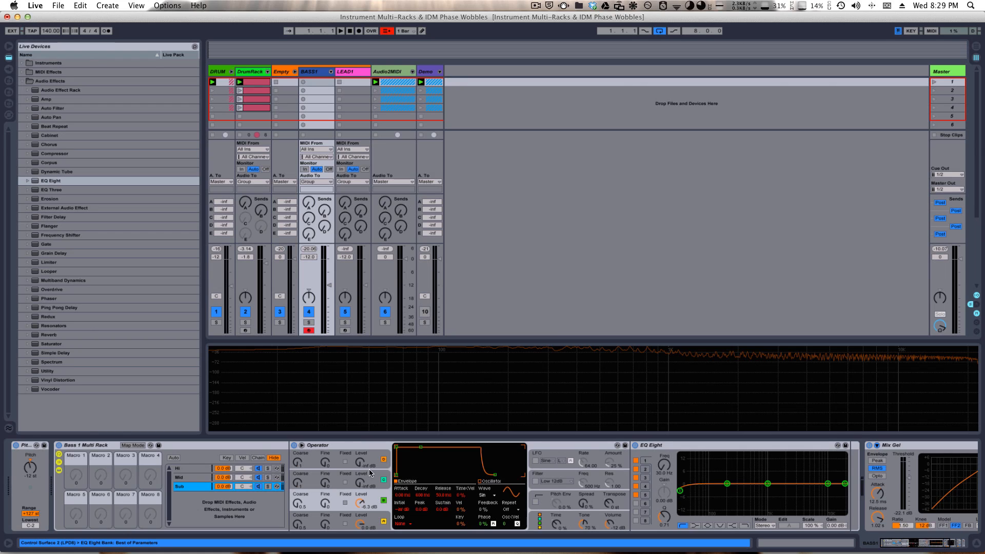
click(747, 455)
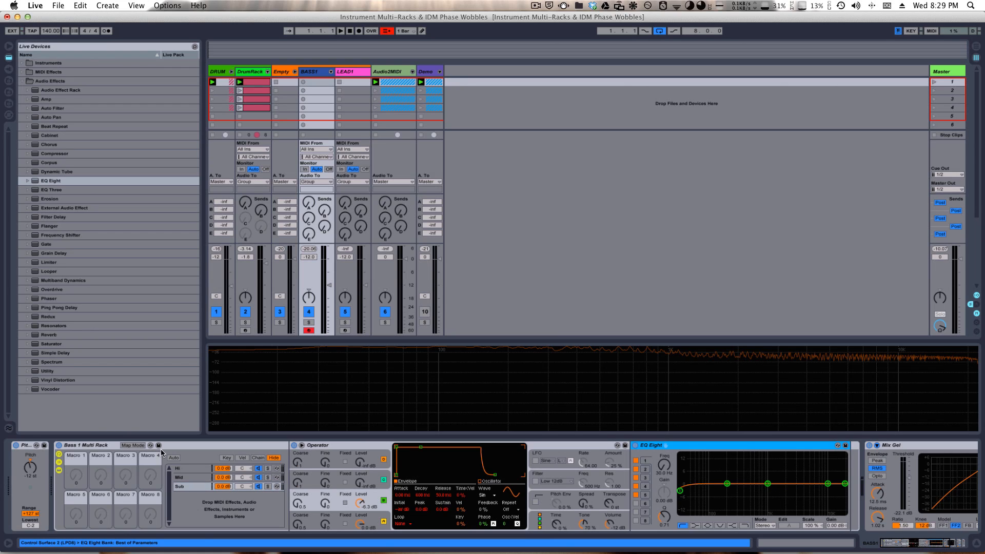
- Turn off bands 3, 4 and 5 of the EQ Eight in the Hi chain
click(189, 467)
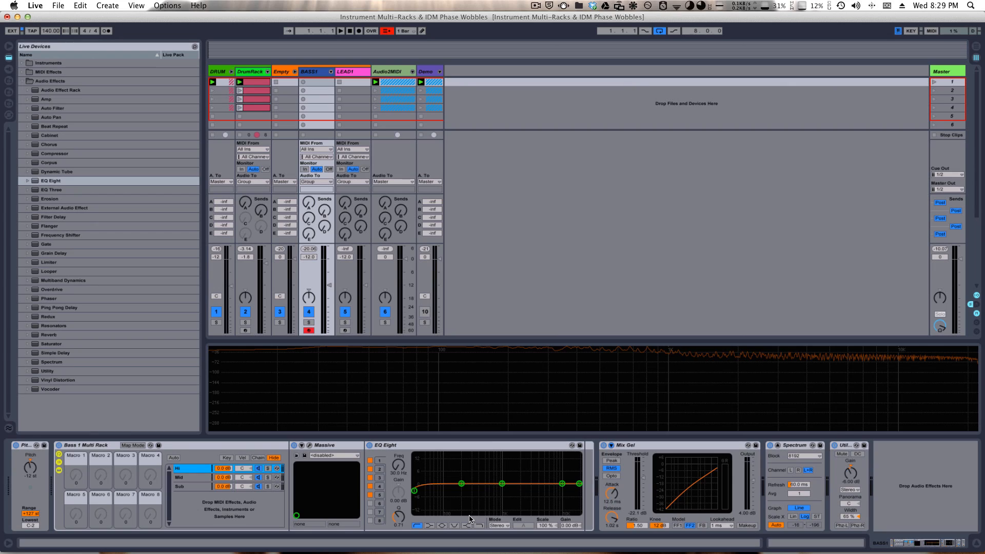
click(369, 494)
click(370, 486)
click(370, 477)
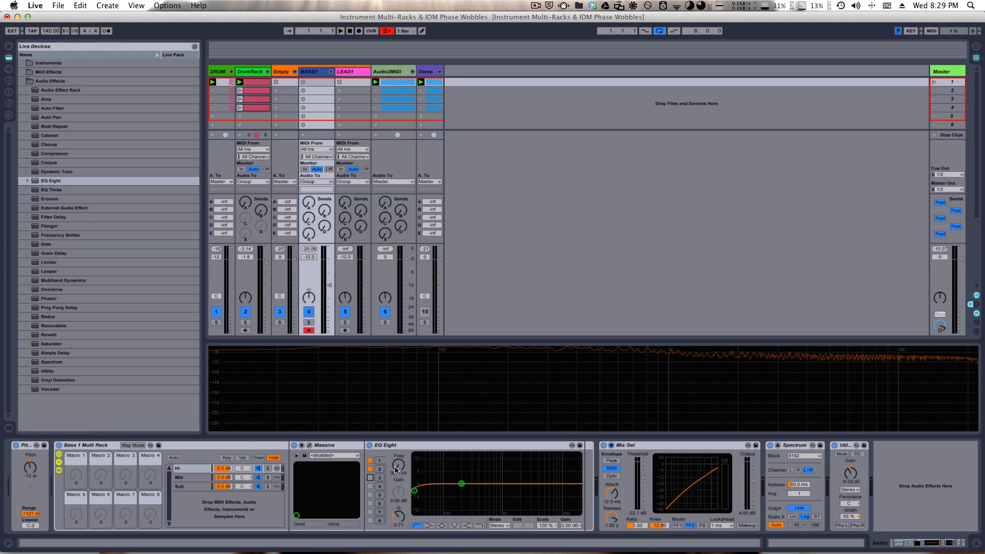
- Set band 2 of the Hi chain's EQ Eight to a notch filter at 22.0 kHz with a Q of about 1.40
click(379, 469)
drag(400, 471, 409, 410)
click(380, 469)
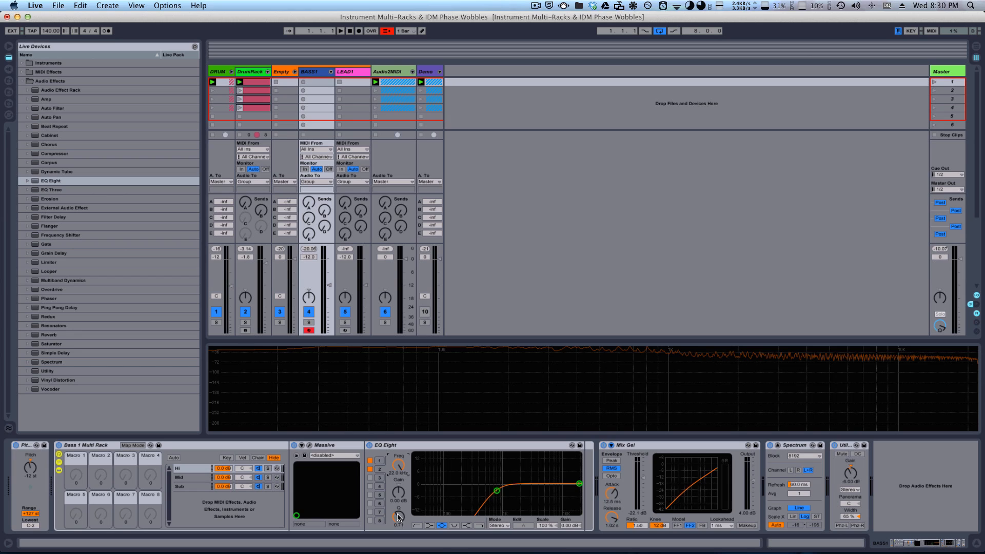
click(455, 526)
drag(399, 515, 400, 508)
click(409, 446)
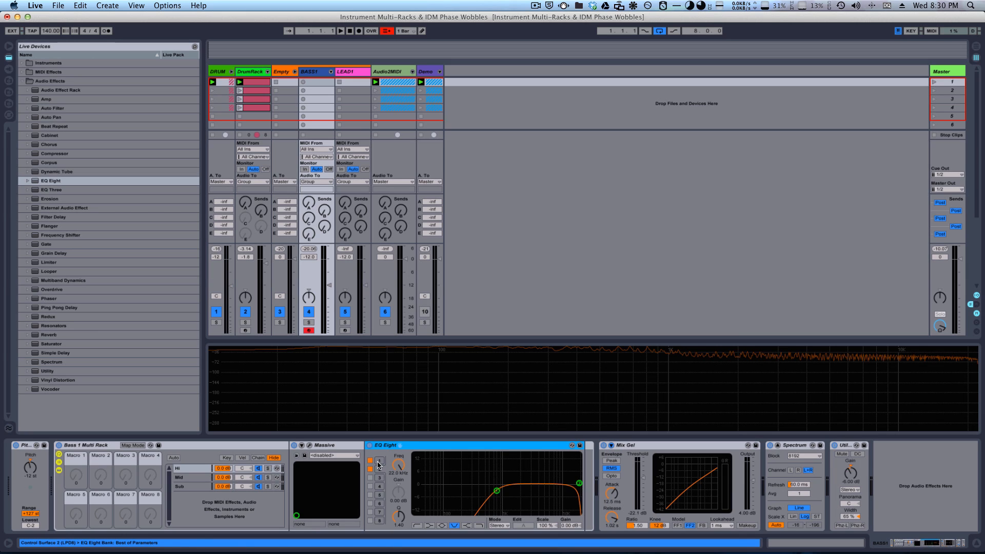
- Map the band 1 frequency of the Hi chain's EQ Eight to Macro 8 and set that macro to about 1.45 kHz
click(379, 460)
mouse_move(403, 471)
mouse_down()
mouse_move(406, 479)
mouse_move(403, 453)
mouse_move(403, 467)
mouse_up()
right_click(402, 467)
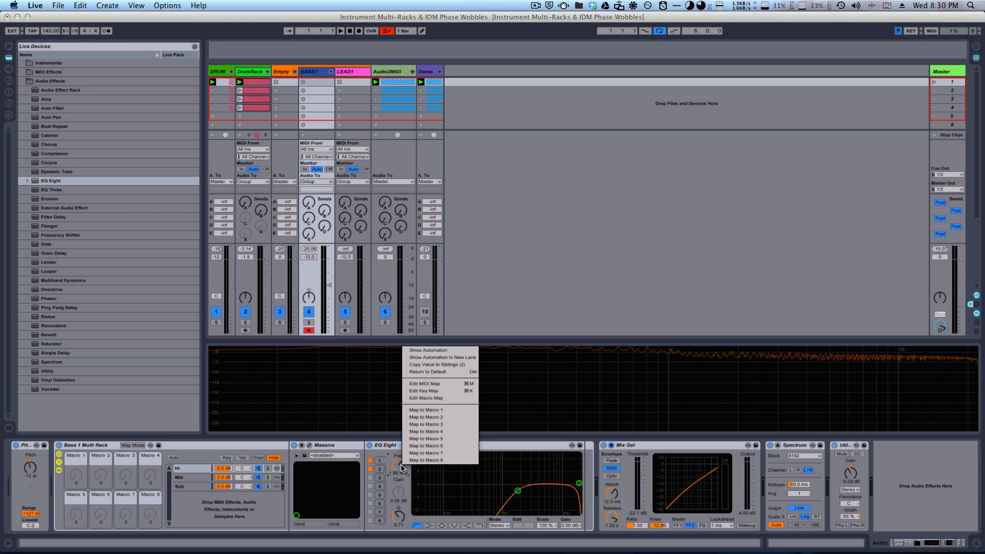
click(426, 460)
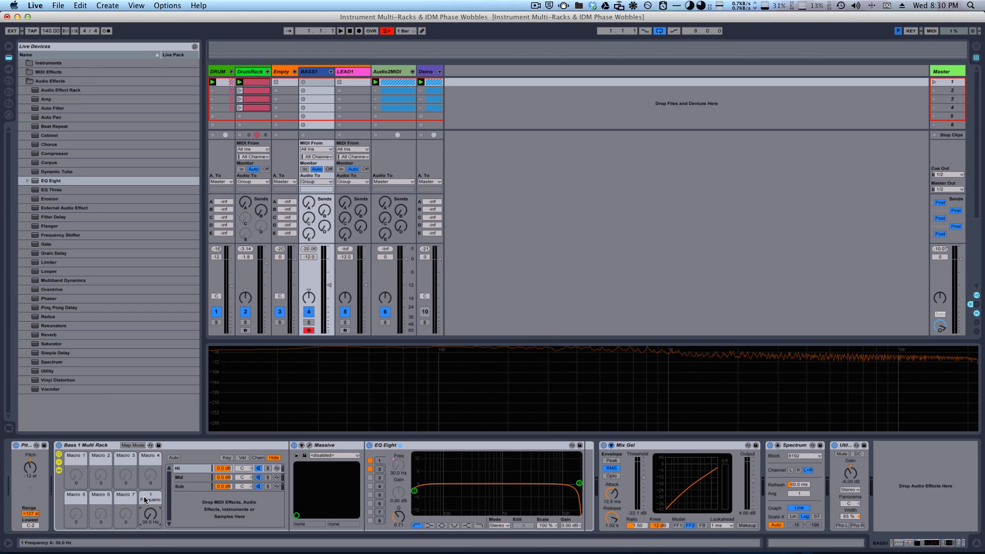
click(421, 452)
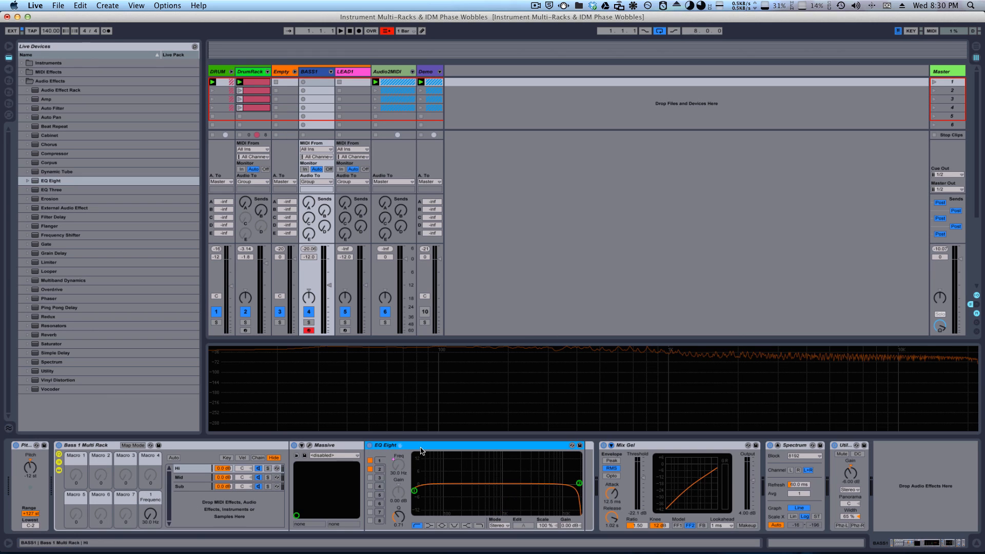
click(151, 515)
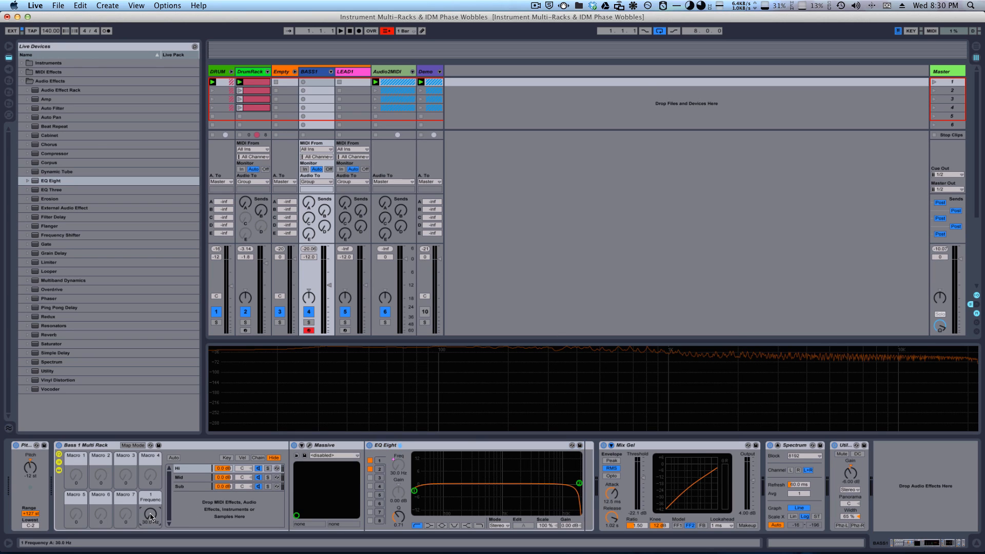
drag(151, 515, 133, 477)
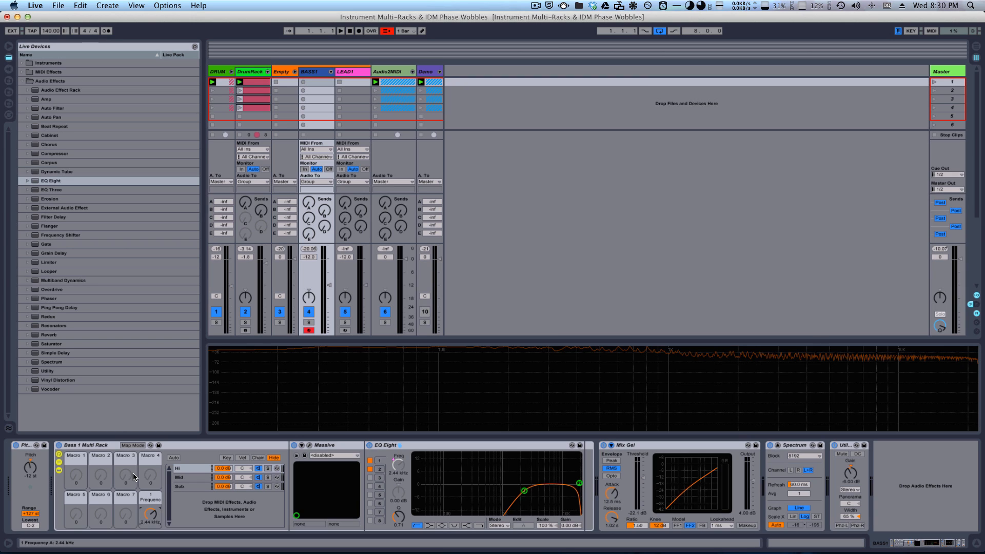
drag(134, 477, 152, 519)
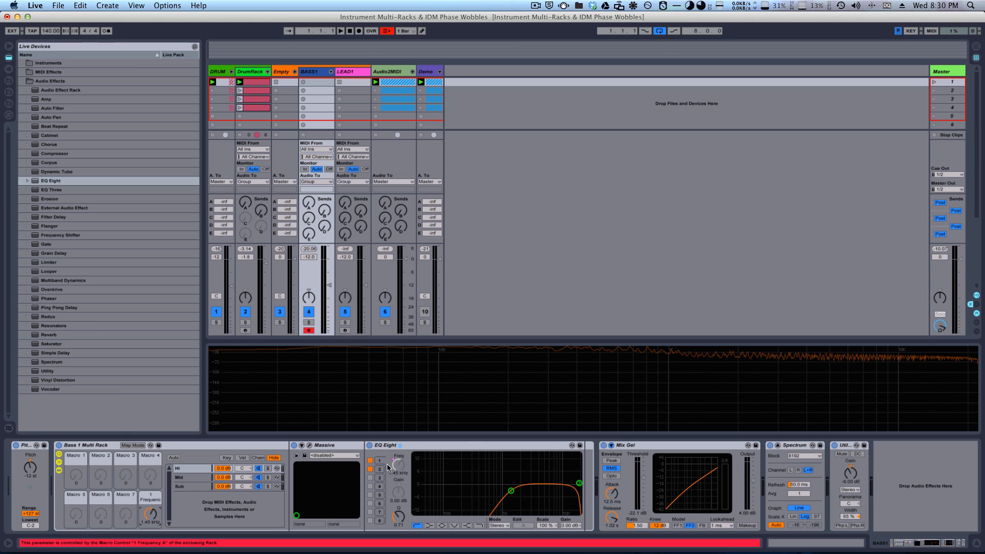
- Turn off bands 3, 4 and 5 of the EQ Eight in the Mid chain
click(195, 479)
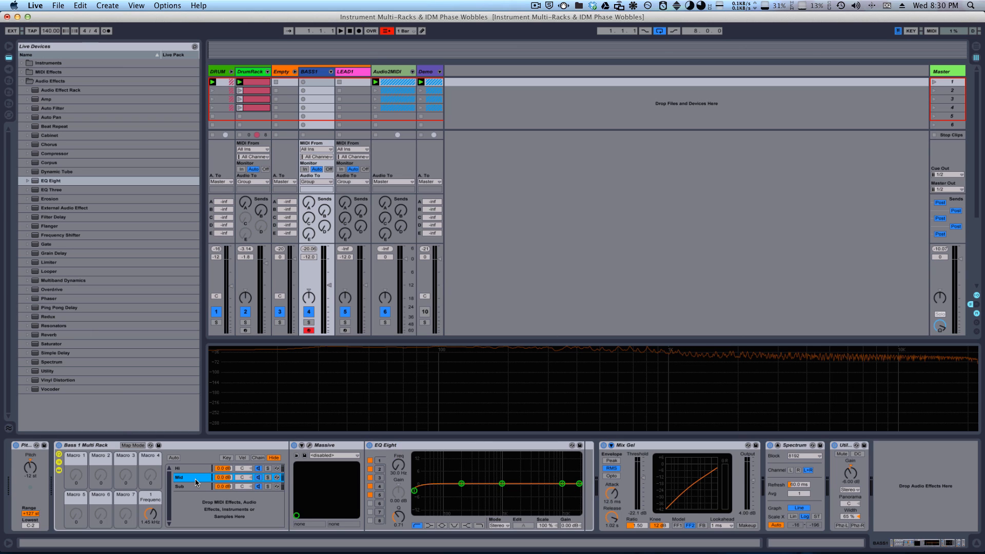
click(371, 495)
click(370, 486)
click(370, 478)
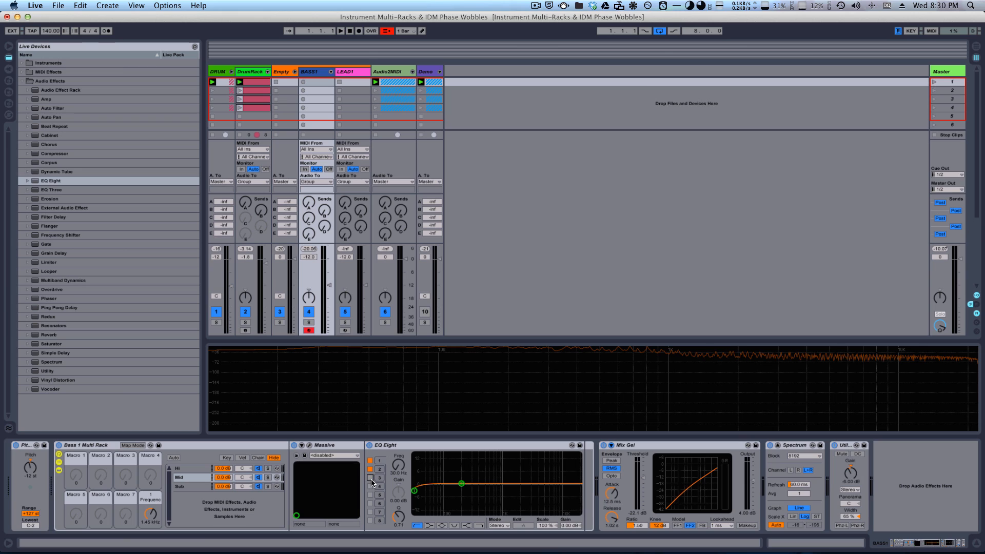
- In the Mid chain's EQ Eight, make band 2 a high cut at about 2.44 kHz and set band 1's frequency to about 271 Hz
click(379, 469)
click(479, 526)
drag(399, 468, 385, 447)
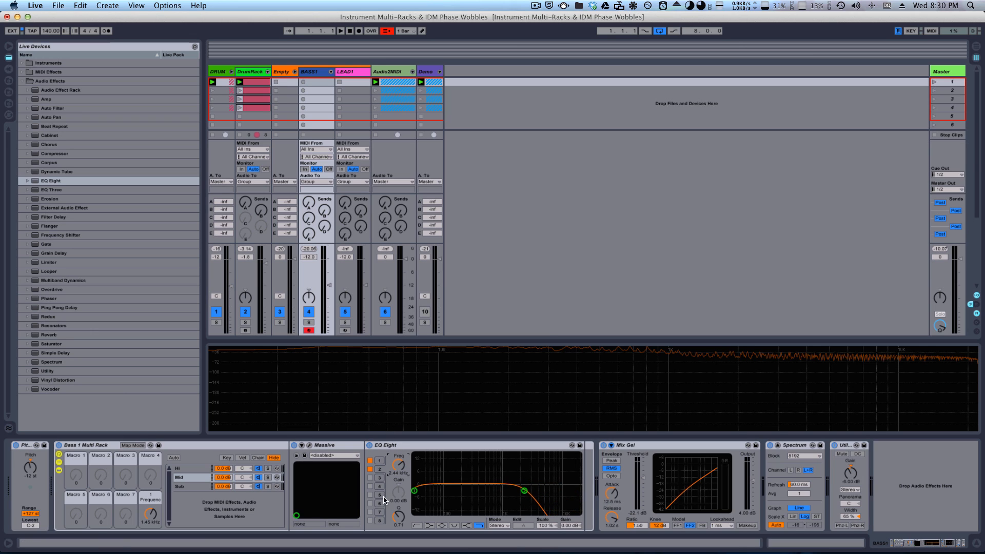
click(380, 461)
drag(398, 465, 393, 450)
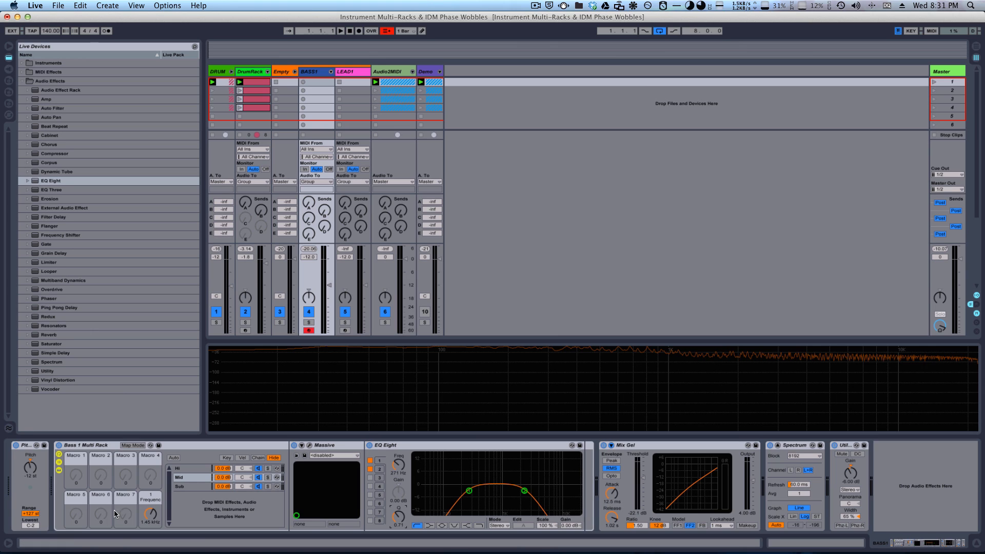
- Set the Q of bands 1 and 2 in the Mid chain's EQ Eight to 1.10
click(186, 486)
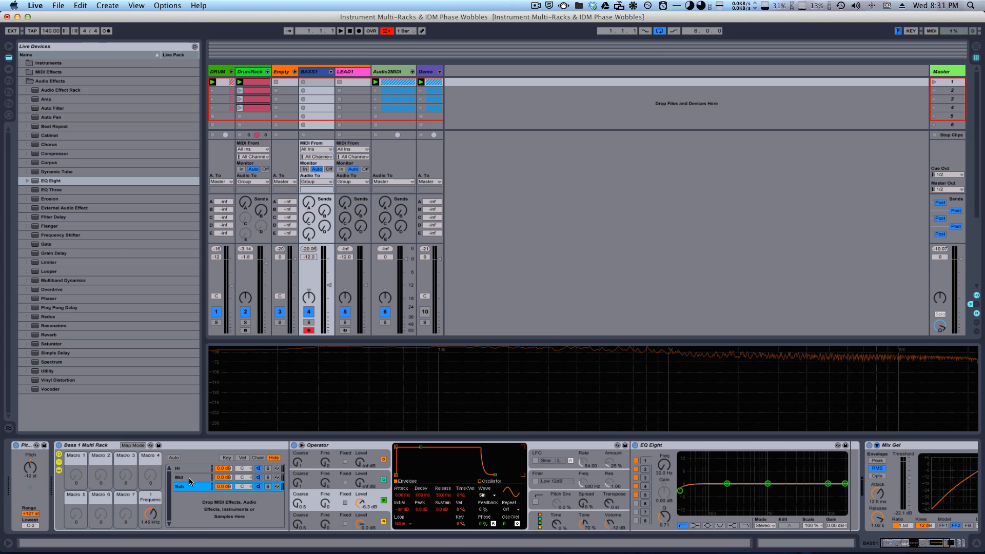
click(189, 478)
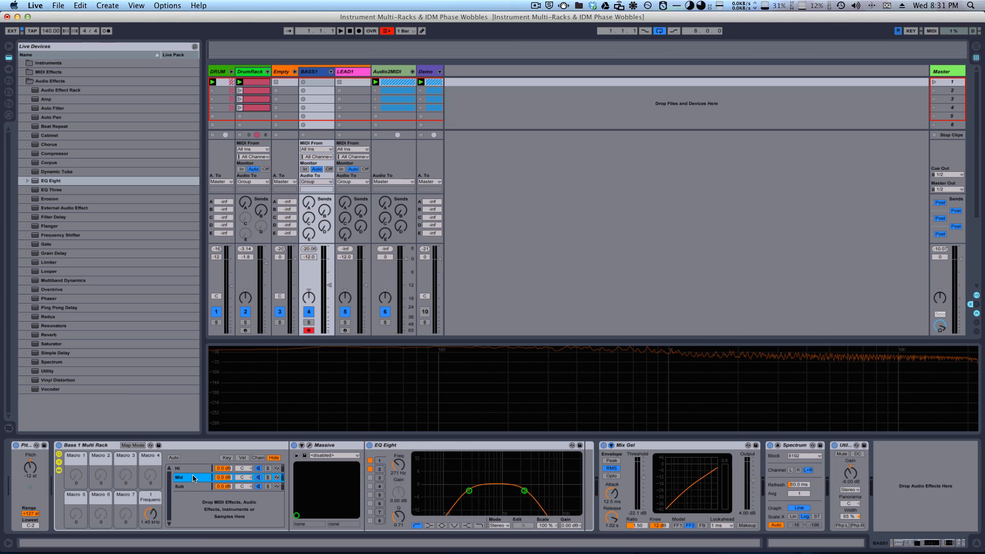
click(192, 469)
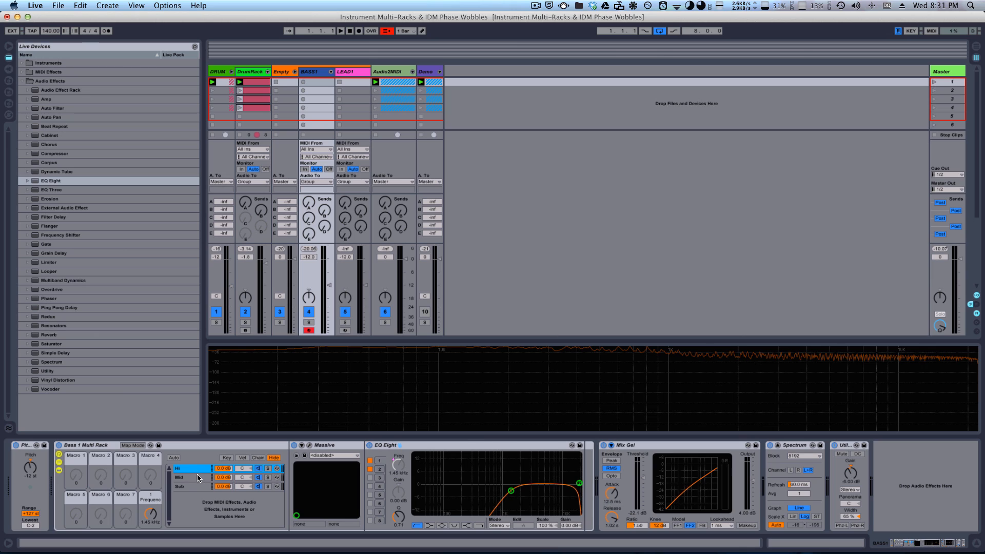
click(197, 477)
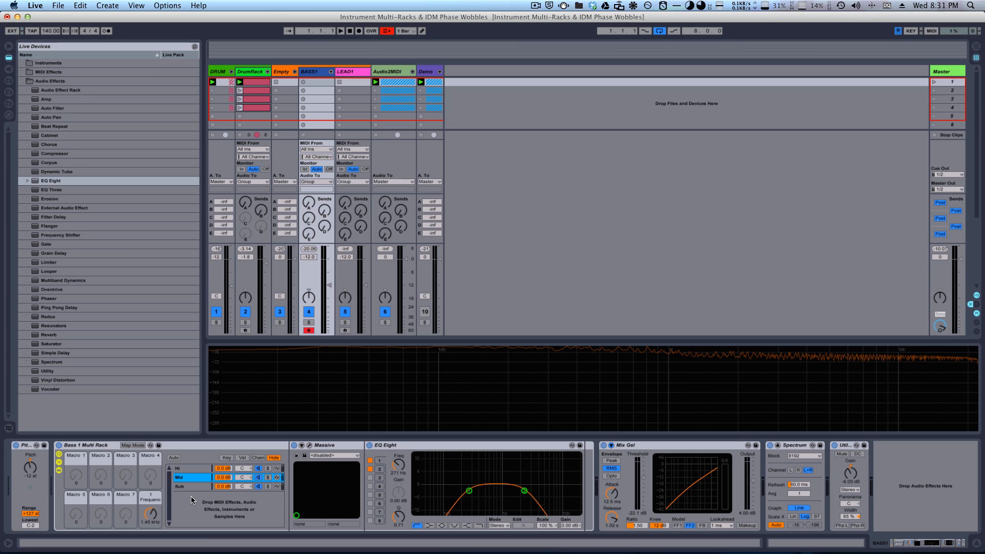
click(400, 516)
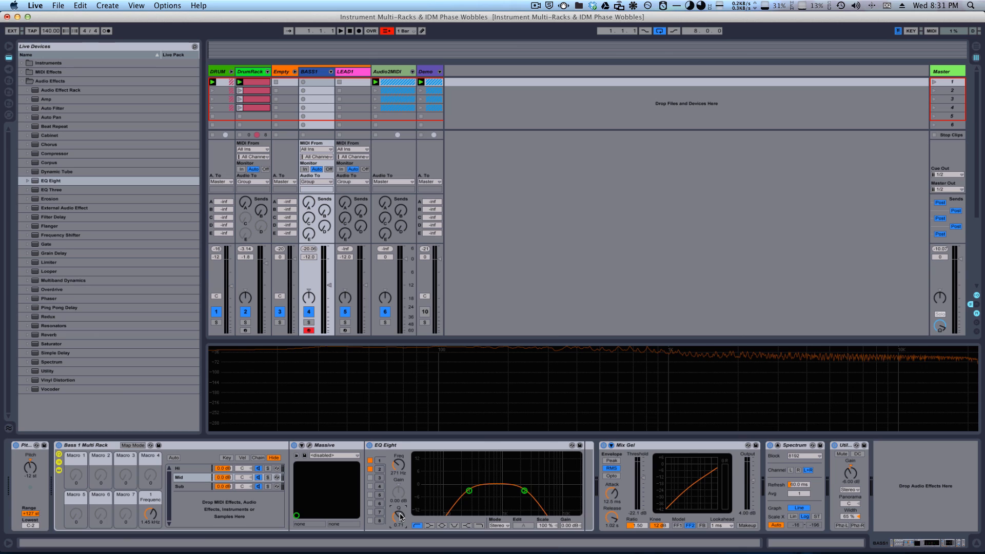
text(1.10)
click(380, 469)
drag(395, 517, 395, 508)
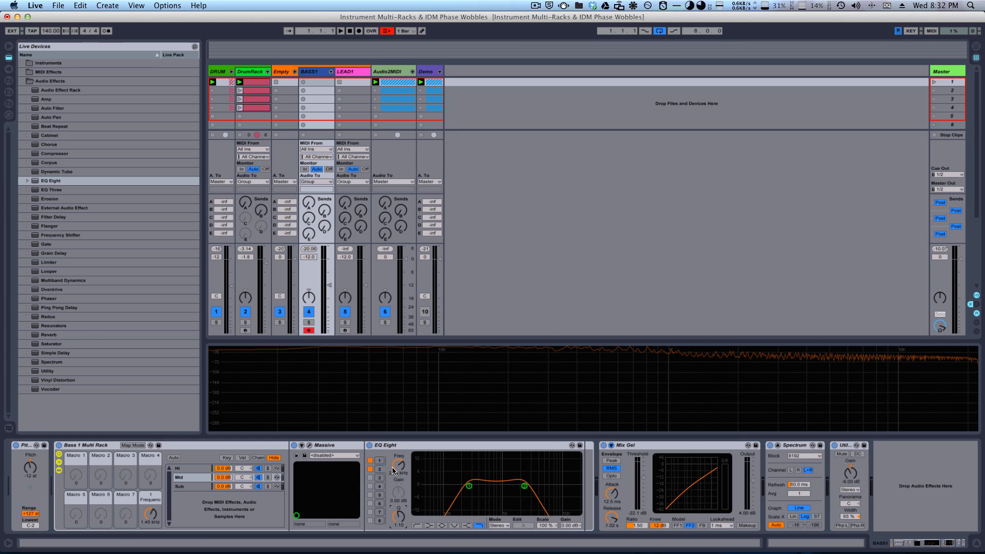
- Map the band 2 frequency of the Mid chain's EQ Eight to the macro that controls the Hi chain's low cut
drag(398, 464, 394, 470)
right_click(396, 471)
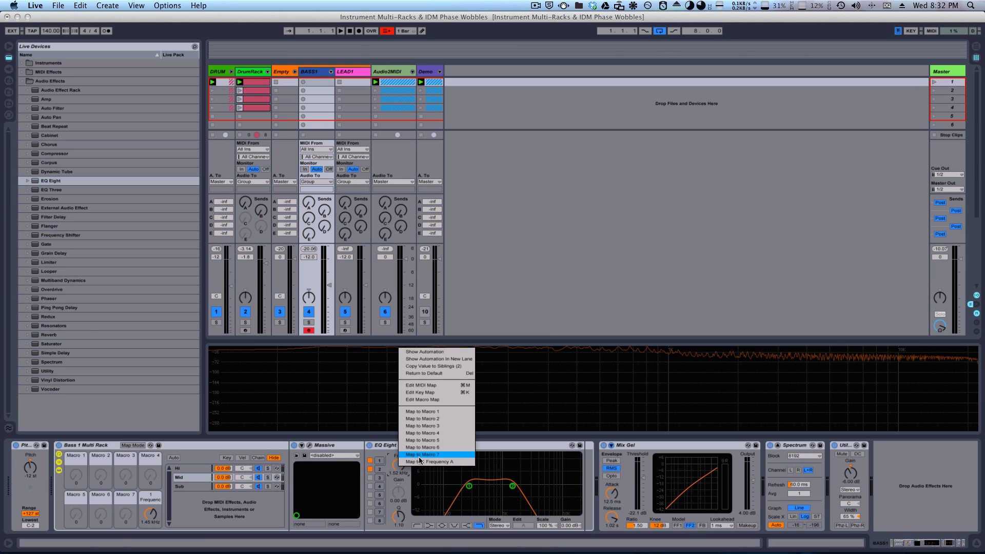
click(419, 461)
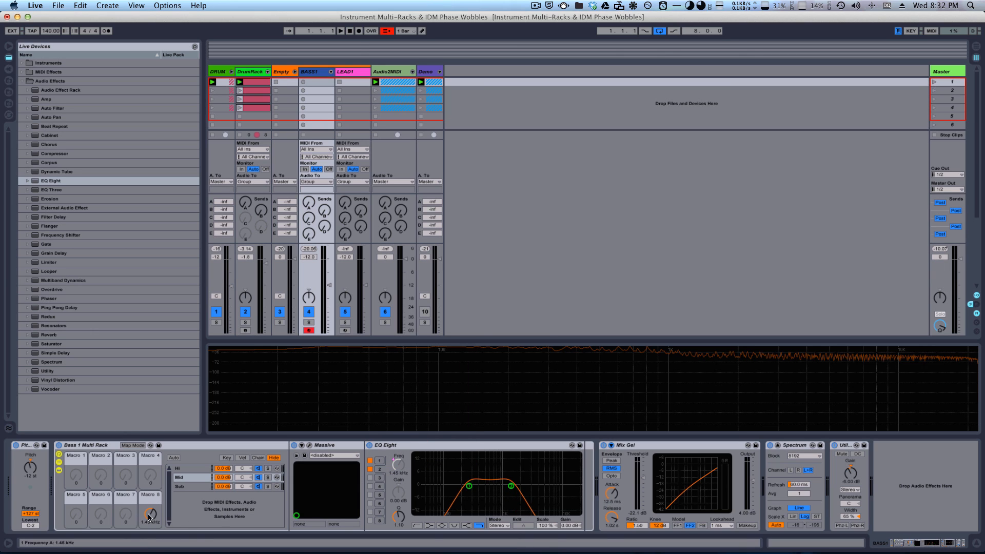
- Sweep Macro 8 while checking the EQ curves of the Hi and Mid chains, leaving it at about 1.52 kHz
drag(149, 515, 149, 496)
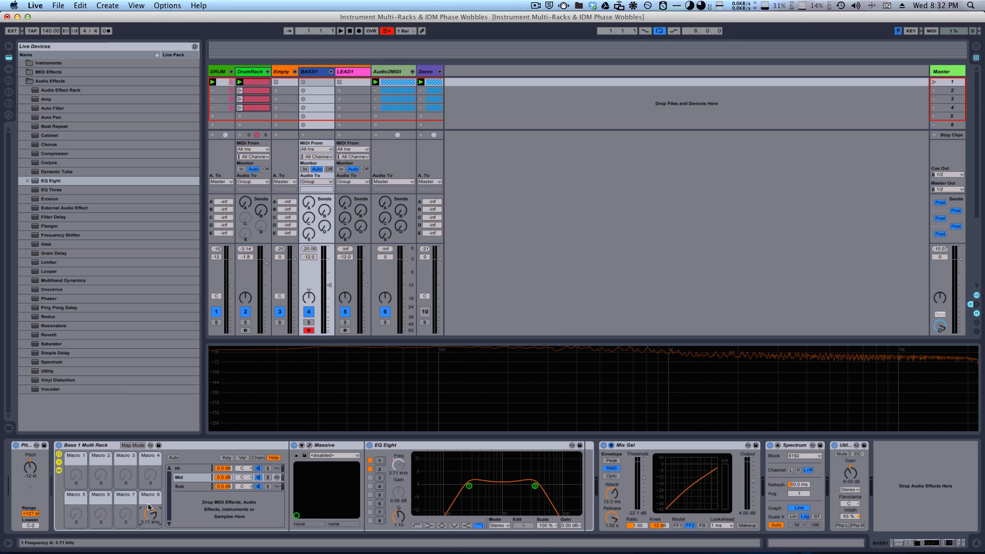
click(189, 469)
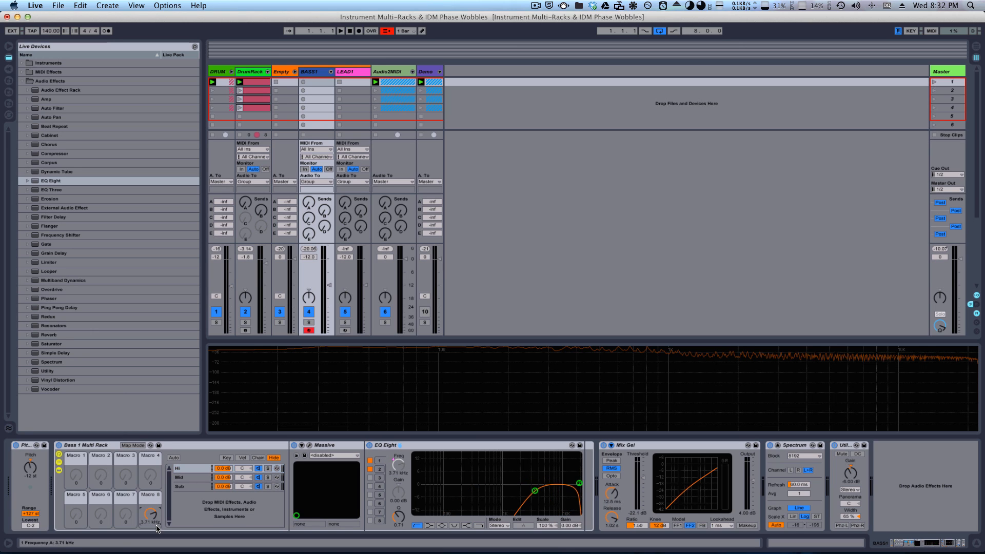
mouse_move(157, 522)
mouse_down()
mouse_move(150, 515)
mouse_move(149, 527)
mouse_move(149, 510)
mouse_move(148, 525)
mouse_up()
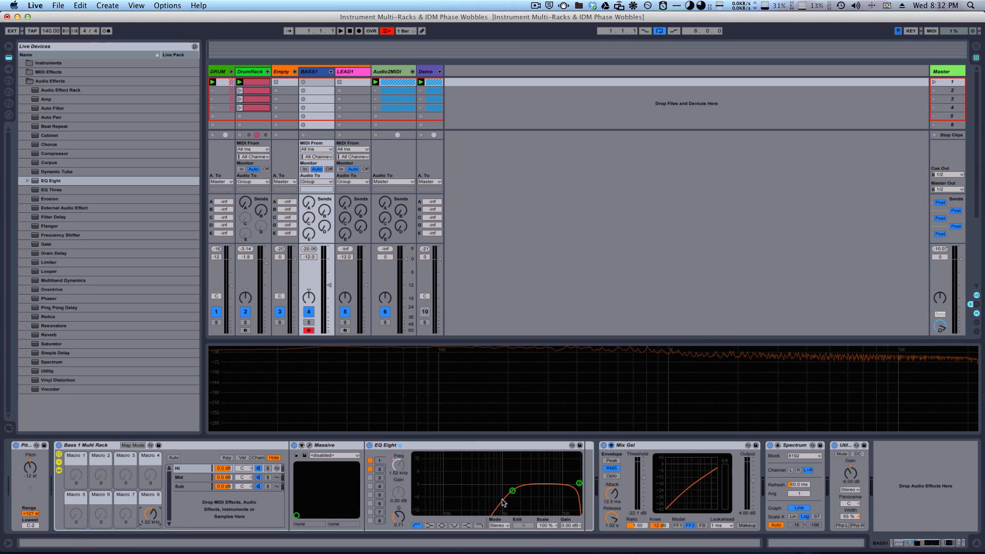
click(195, 479)
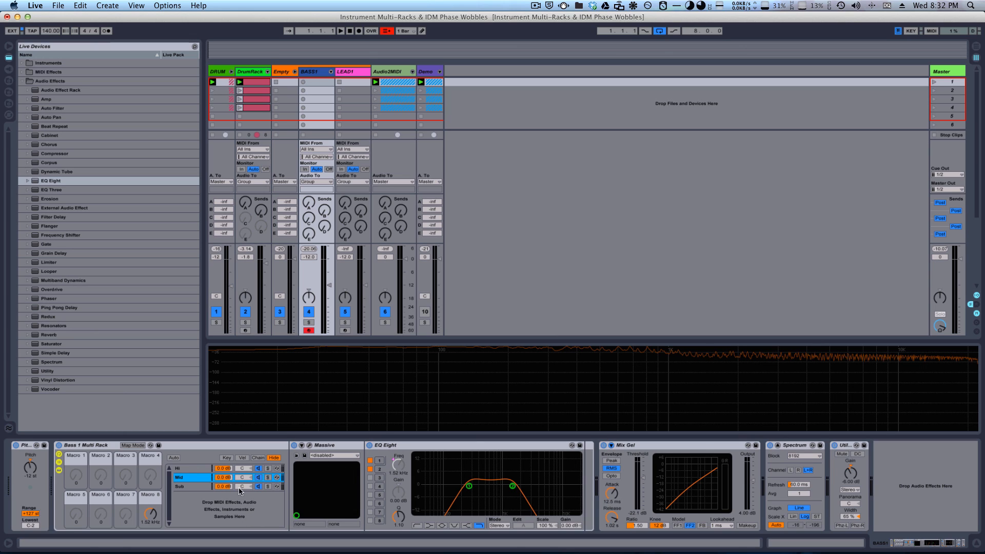
- In the Sub chain's EQ Eight, turn off bands 3, 4 and 5
click(202, 487)
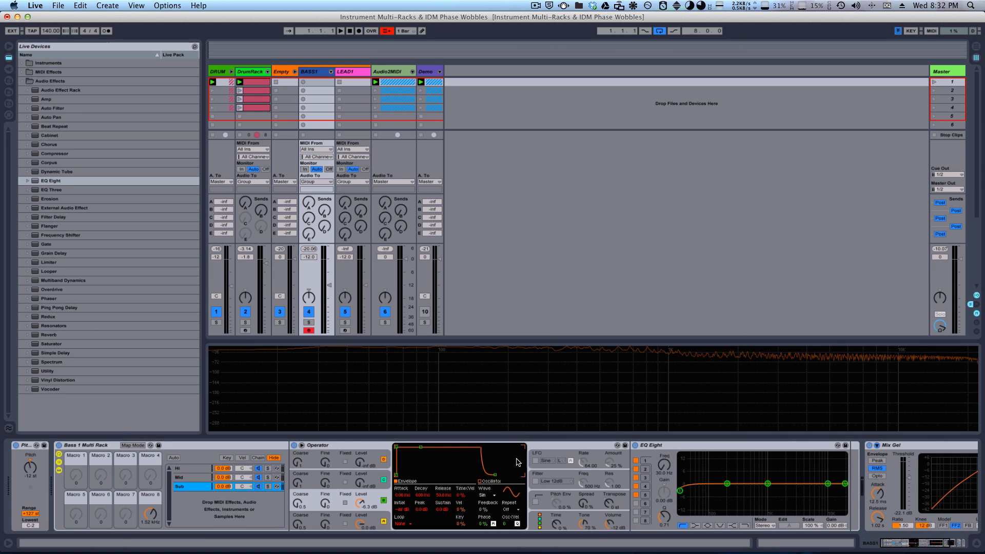
click(636, 494)
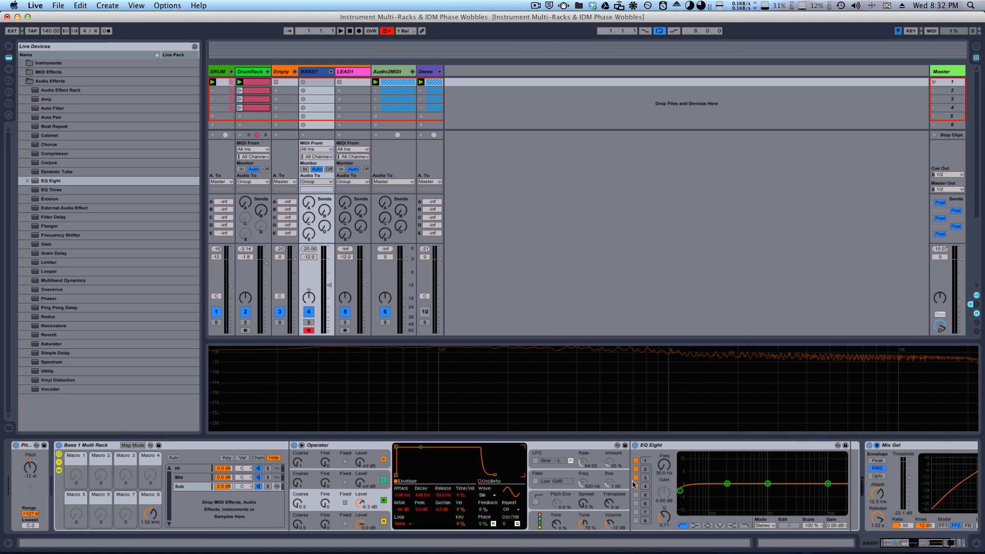
click(636, 486)
click(636, 477)
- Change band 1 of the Sub chain's EQ Eight to a notch filter and adjust its Q
click(720, 526)
drag(665, 528, 664, 526)
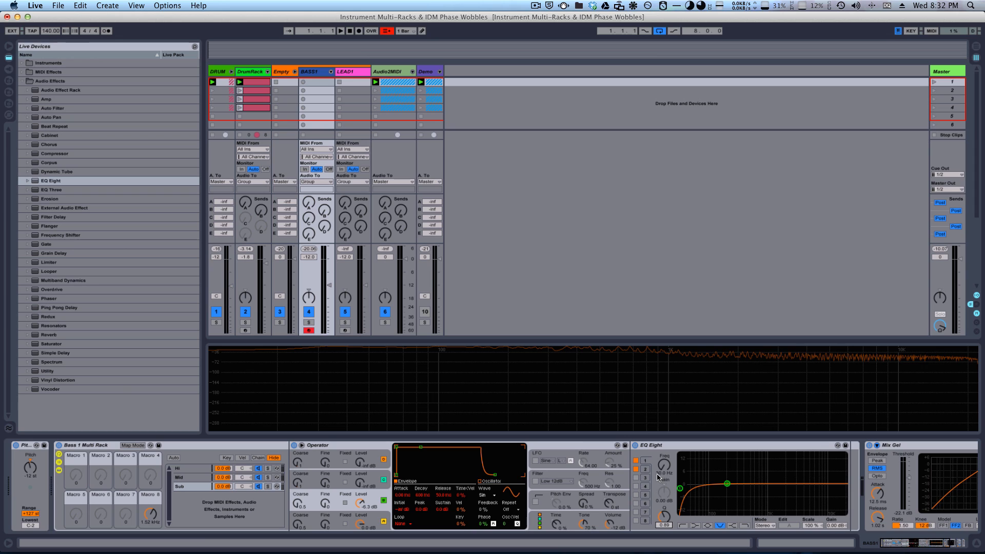
drag(664, 517, 682, 514)
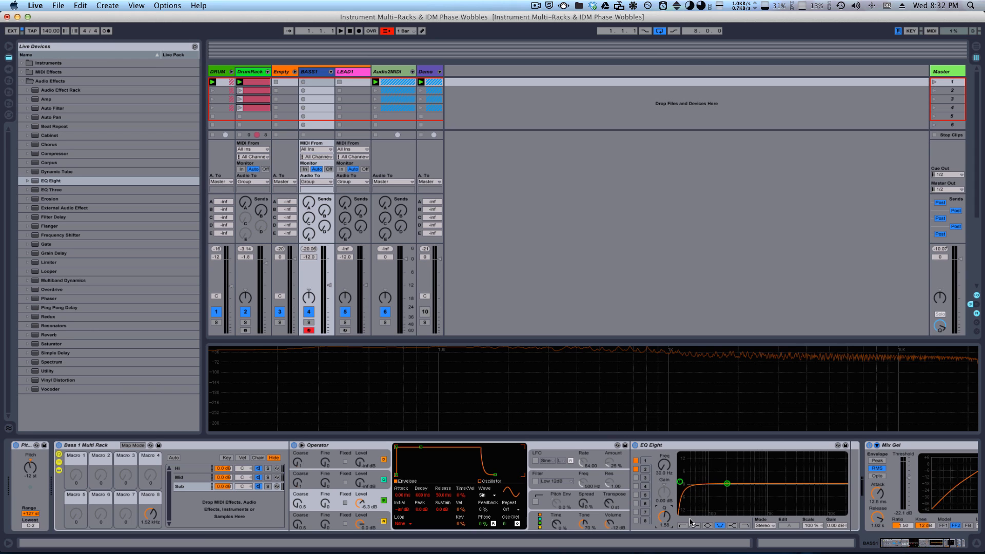
drag(679, 482, 679, 487)
- Make band 2 of the Sub chain's EQ Eight a high cut at about 457 Hz and map its frequency to Macro 7
click(646, 469)
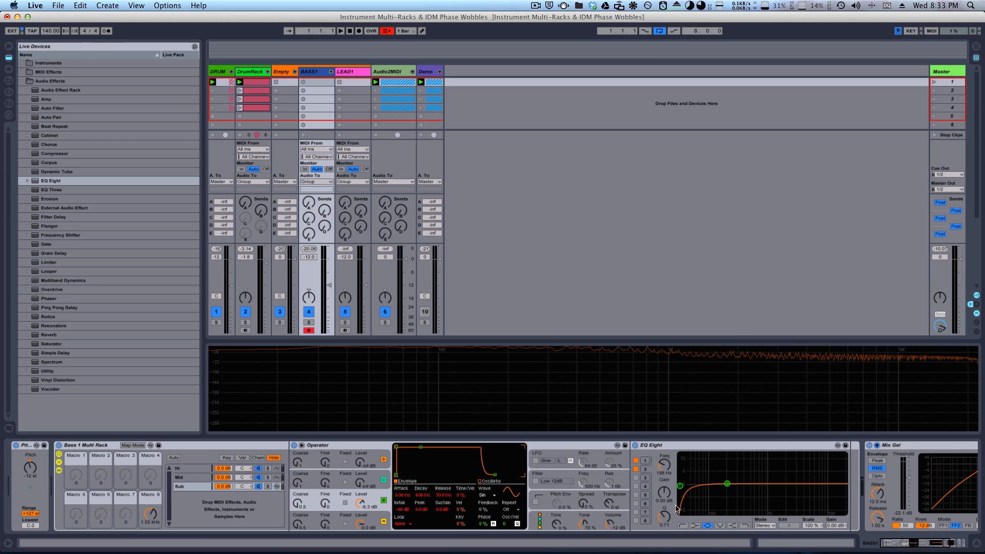
click(745, 526)
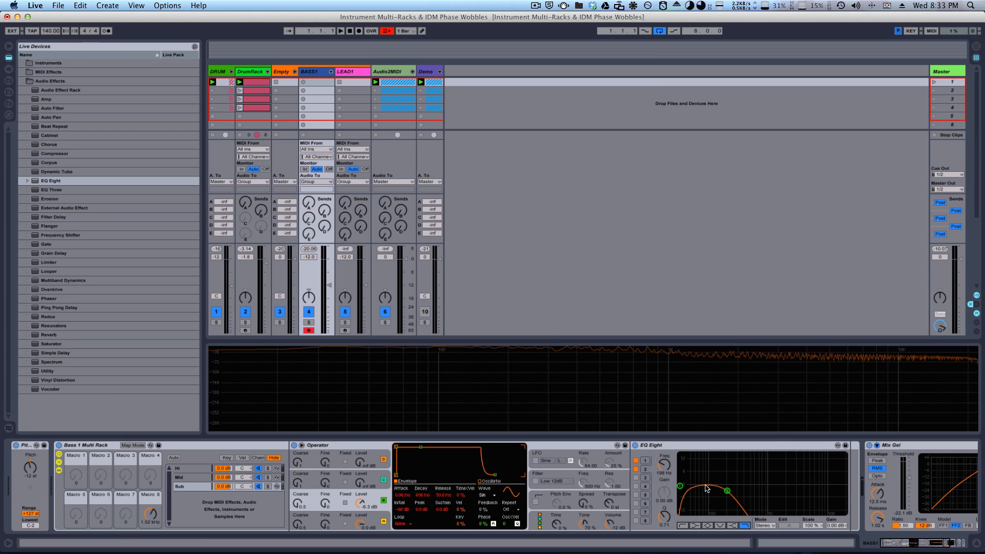
drag(664, 466, 662, 460)
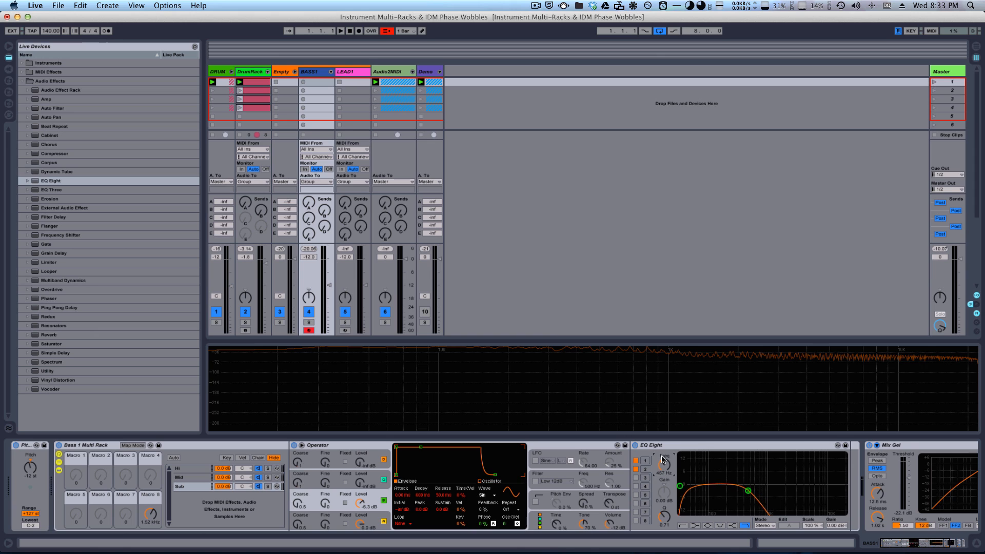
right_click(662, 468)
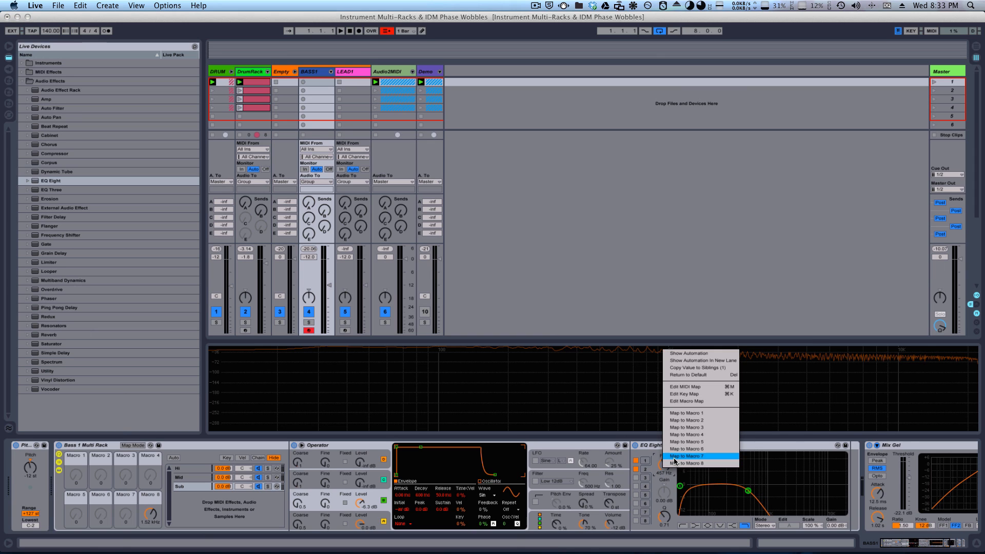
click(674, 457)
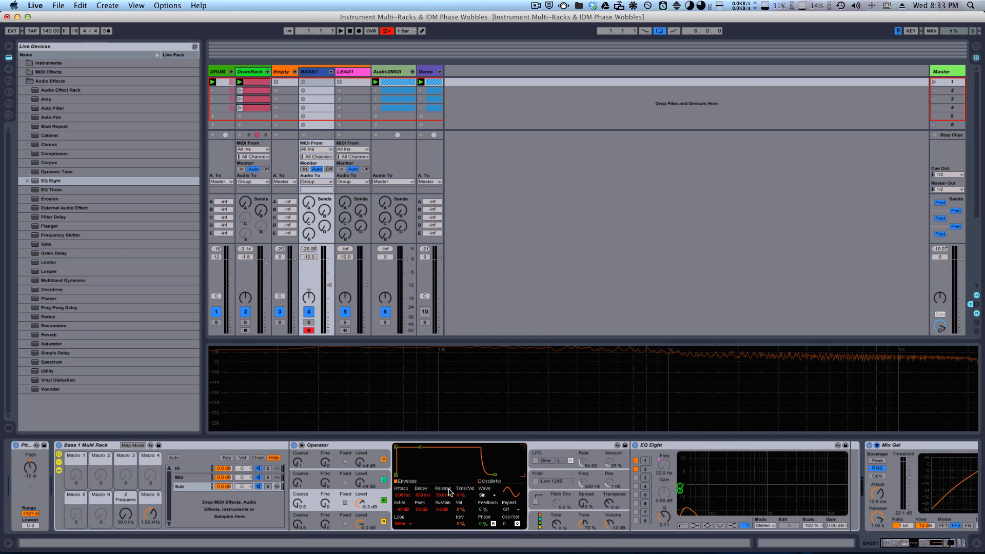
- Map the band 1 frequency of the Mid chain's EQ Eight to the macro that controls the Sub chain's high cut
click(192, 475)
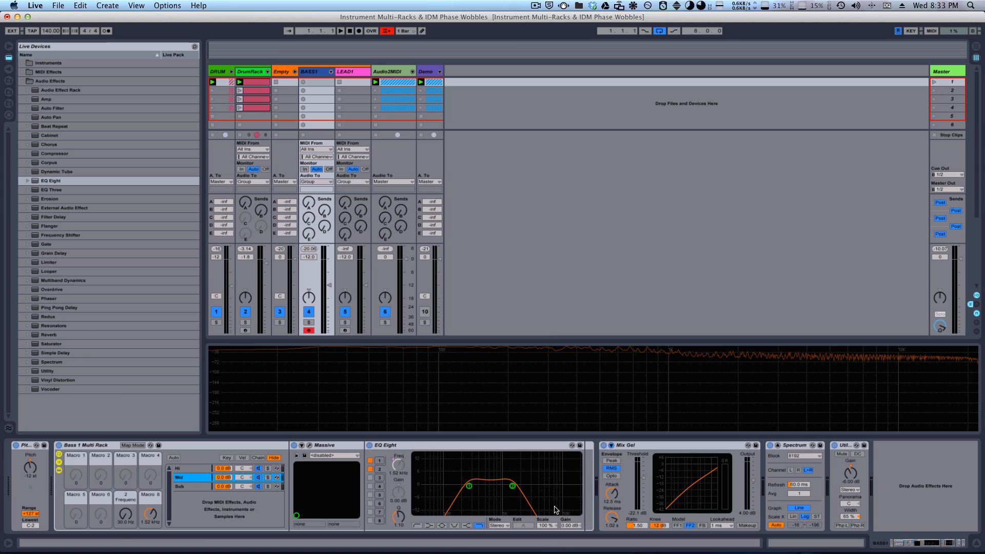
click(380, 461)
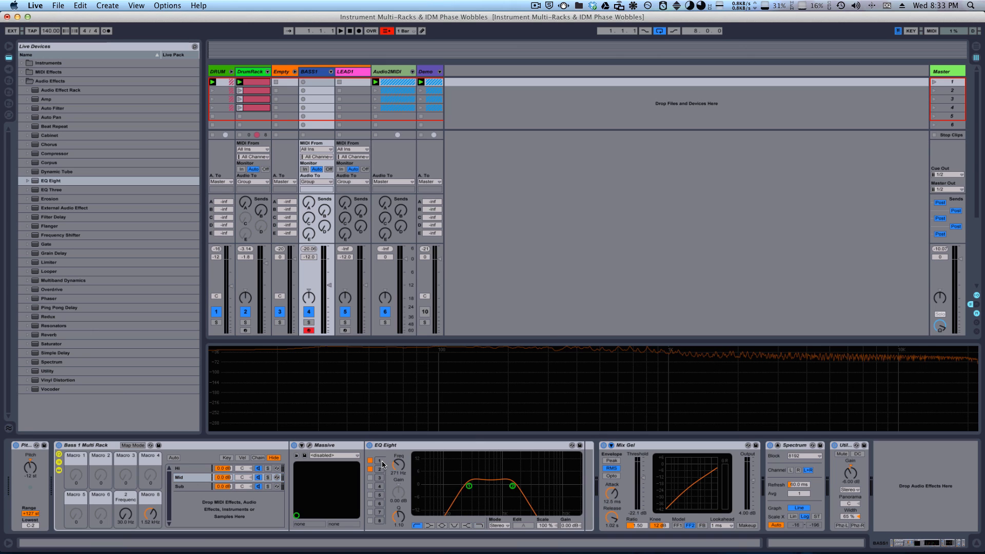
right_click(402, 467)
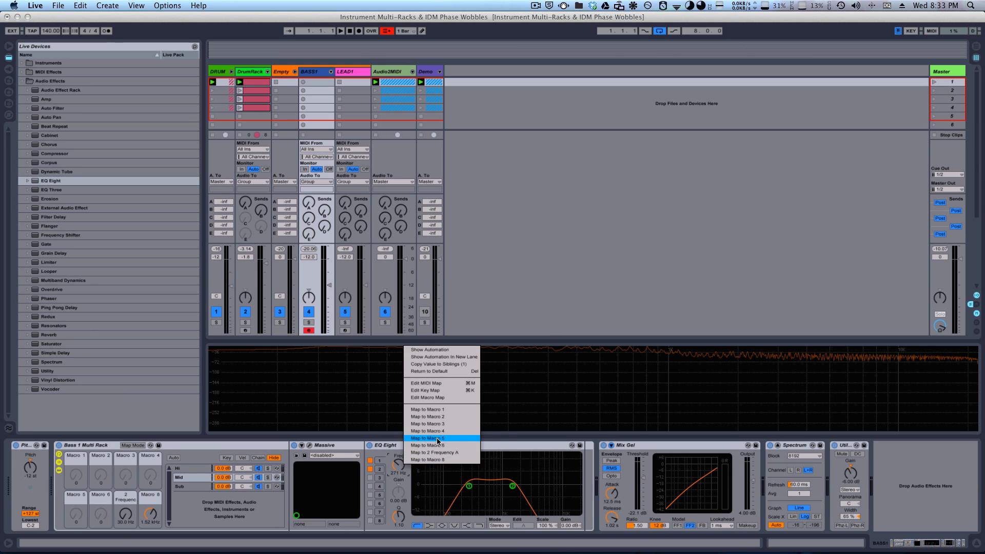
click(442, 454)
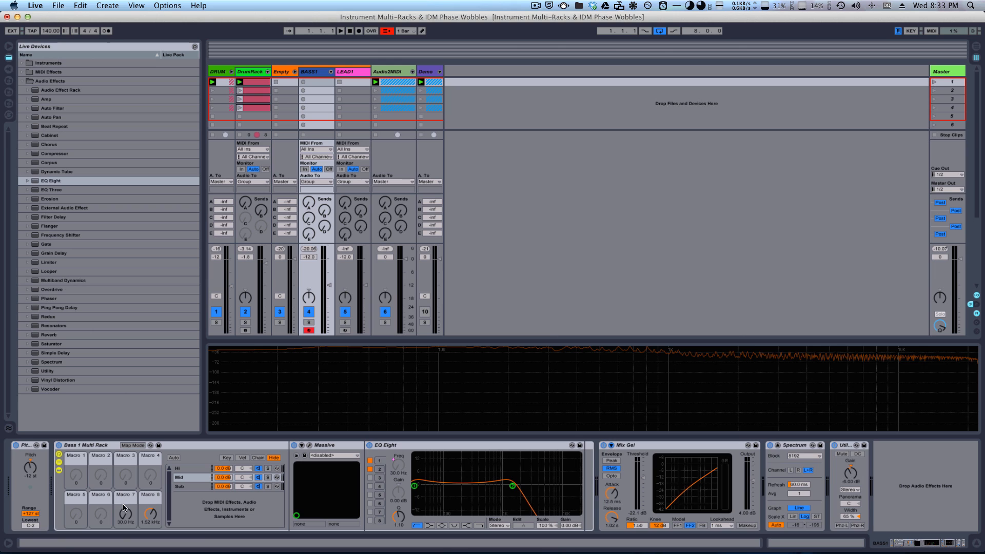
- Try out Macros 7 and 8 at about 334 Hz and 2.57 kHz while checking the Mid and Sub chains' EQ curves
drag(124, 515, 149, 517)
click(198, 486)
click(151, 517)
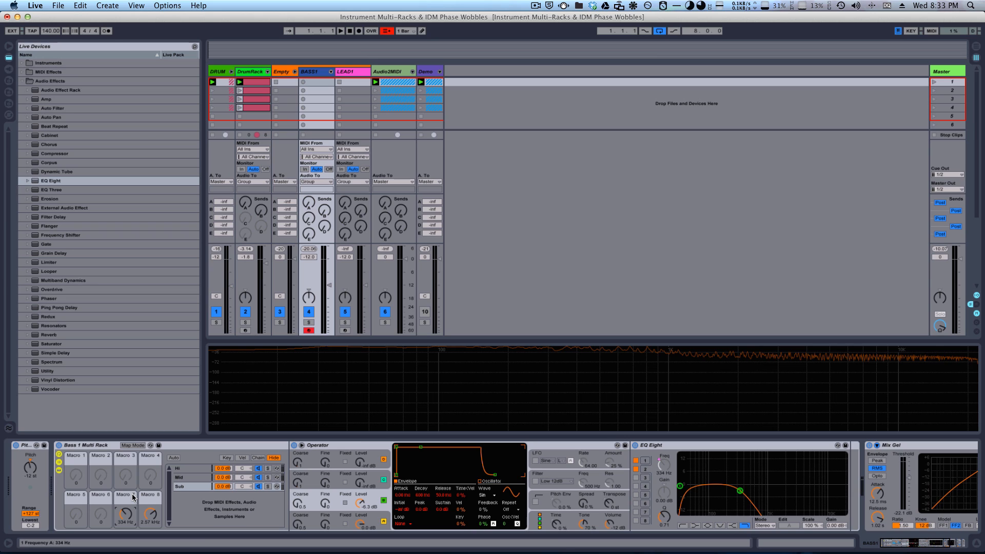
- Rename Macro 7 to "Lo-Mid X-Over" and Macro 8 to "Mid-Hi X-Over"
click(133, 495)
text(Lo-Mid X-Over)
key(Return)
click(153, 501)
key(super+r)
text(Hi)
text(d-Hi X-Over)
key(Return)
- Set the Lo-Mid X-Over macro to about 300 Hz and the Mid-Hi X-Over macro to about 2.32 kHz
click(154, 500)
mouse_move(150, 512)
mouse_down()
mouse_move(123, 516)
mouse_move(156, 522)
mouse_up()
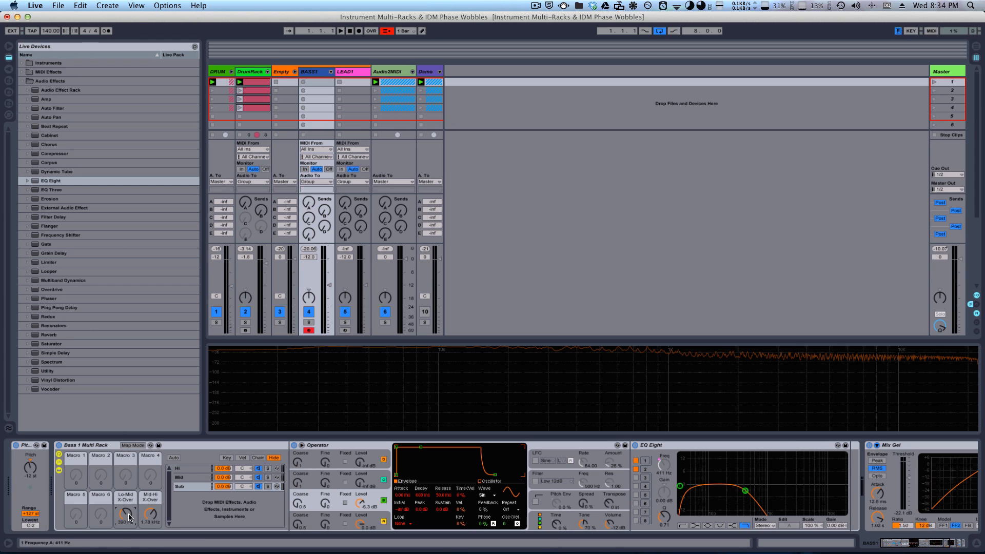
drag(130, 520, 130, 520)
click(156, 519)
click(123, 521)
drag(123, 521, 123, 524)
click(155, 519)
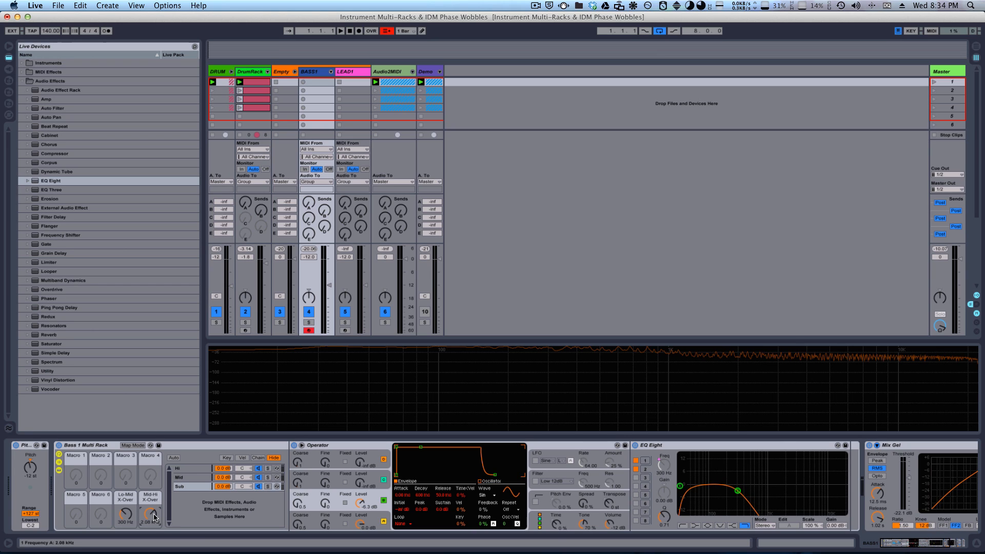
drag(153, 515, 152, 516)
- Compare the EQ Eight curves of the Hi, Mid and Sub chains to check the crossover split
click(199, 469)
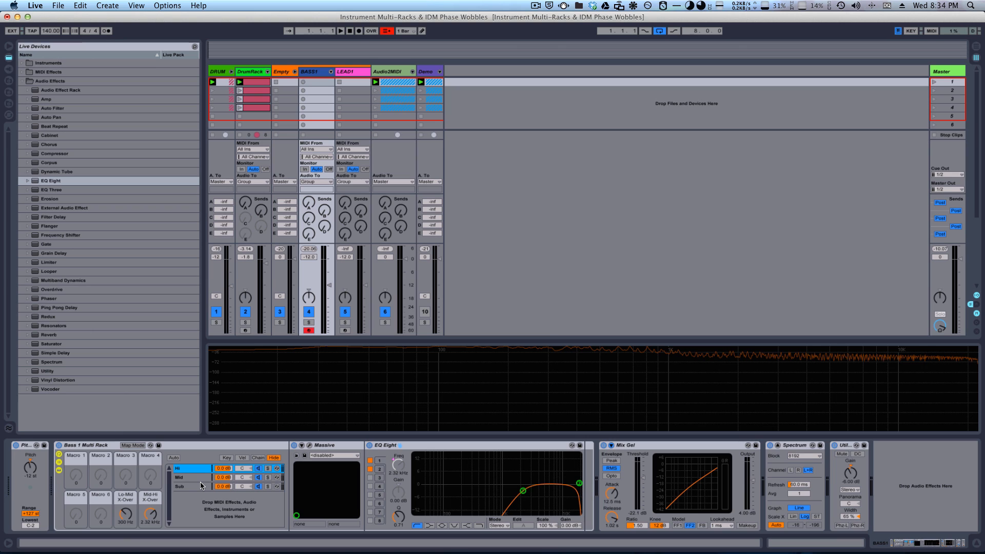
click(198, 476)
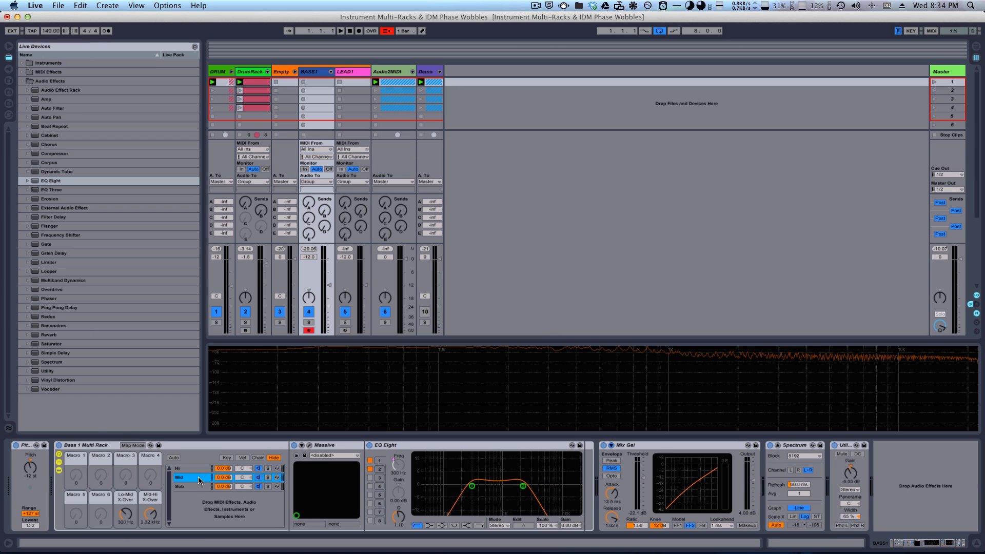
click(196, 485)
click(198, 475)
click(198, 469)
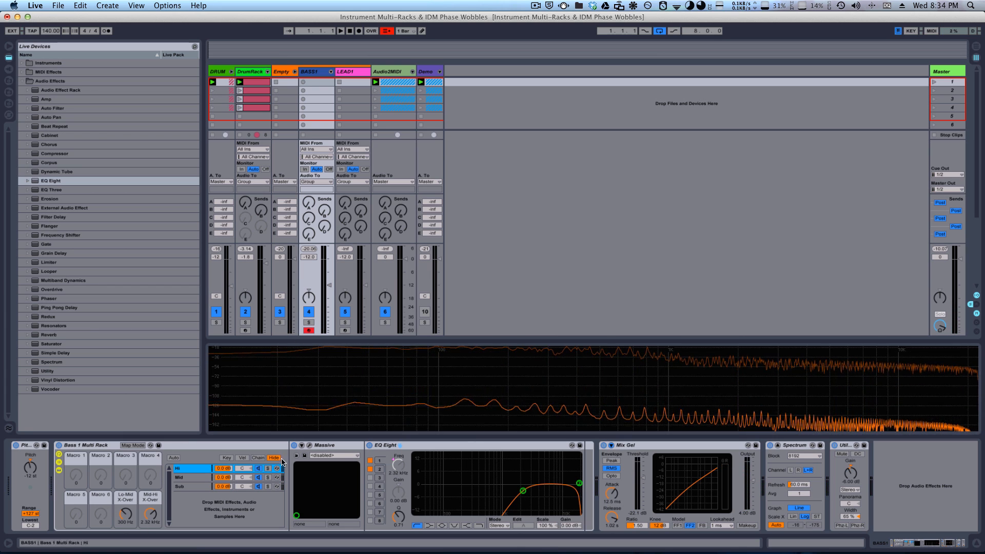
- Solo the Hi chain and open its Massive plug-in window, placing it clear of the rack devices
click(268, 468)
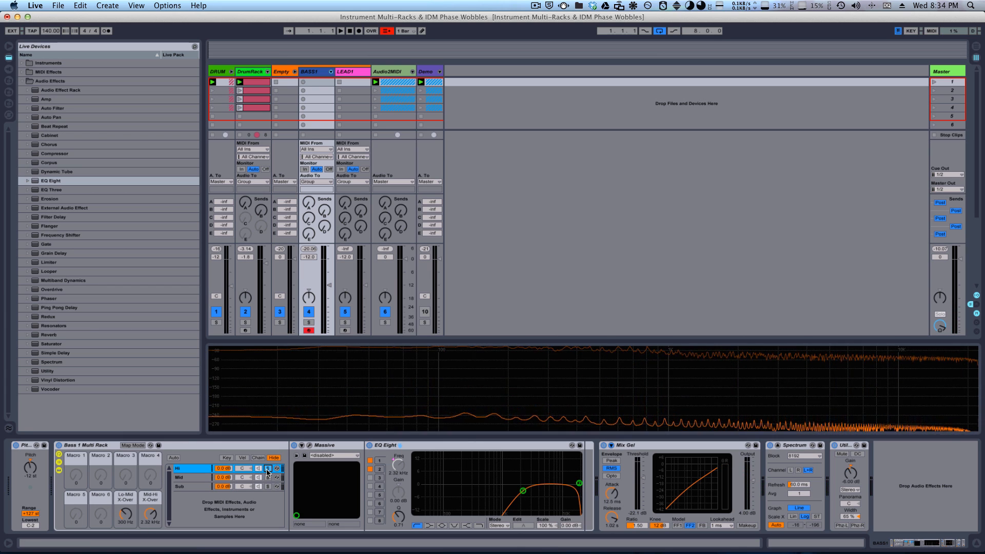
click(449, 441)
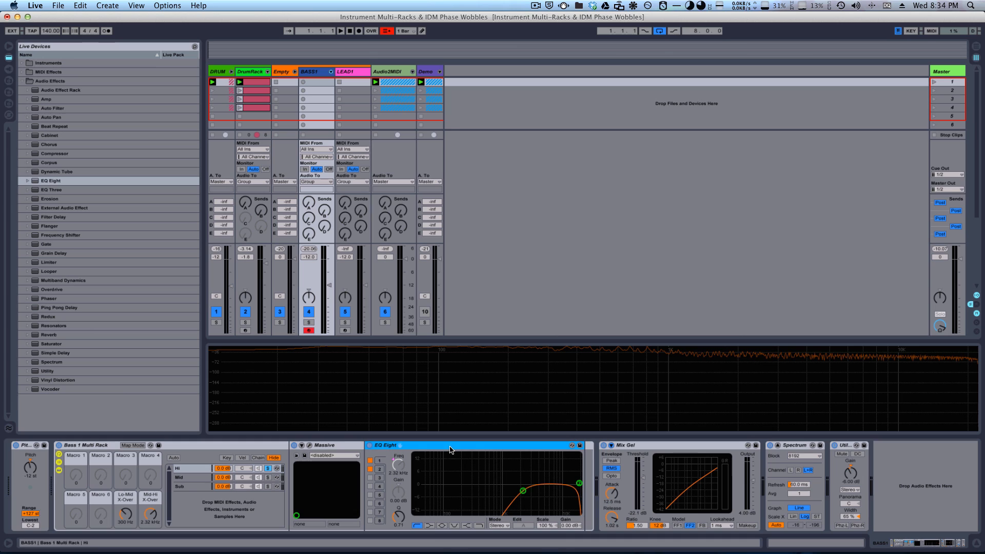
click(343, 442)
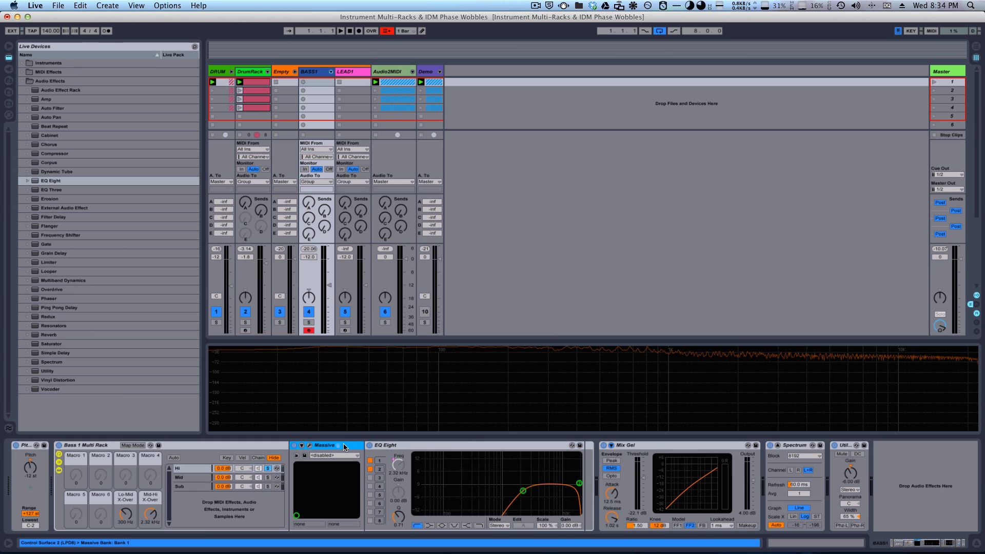
click(310, 445)
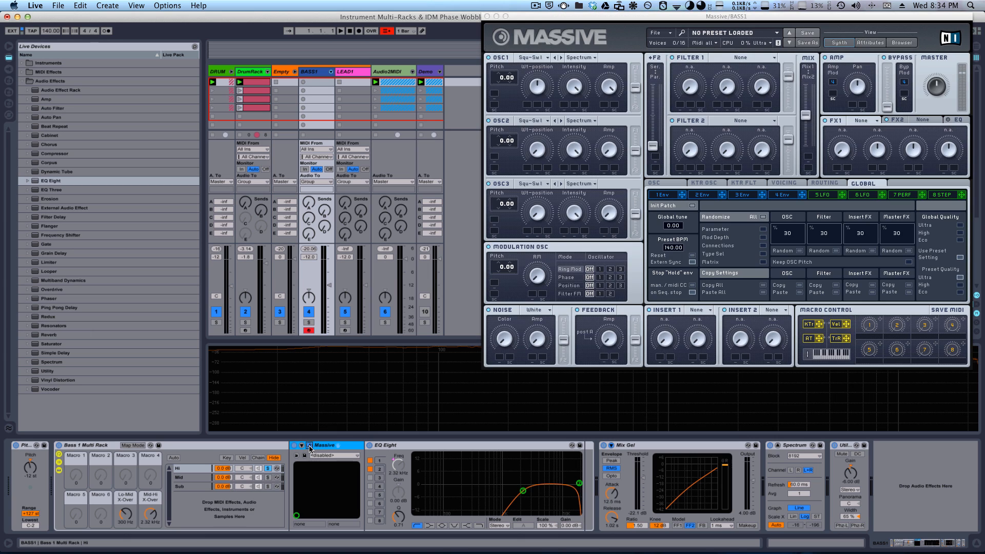
drag(638, 22, 447, 65)
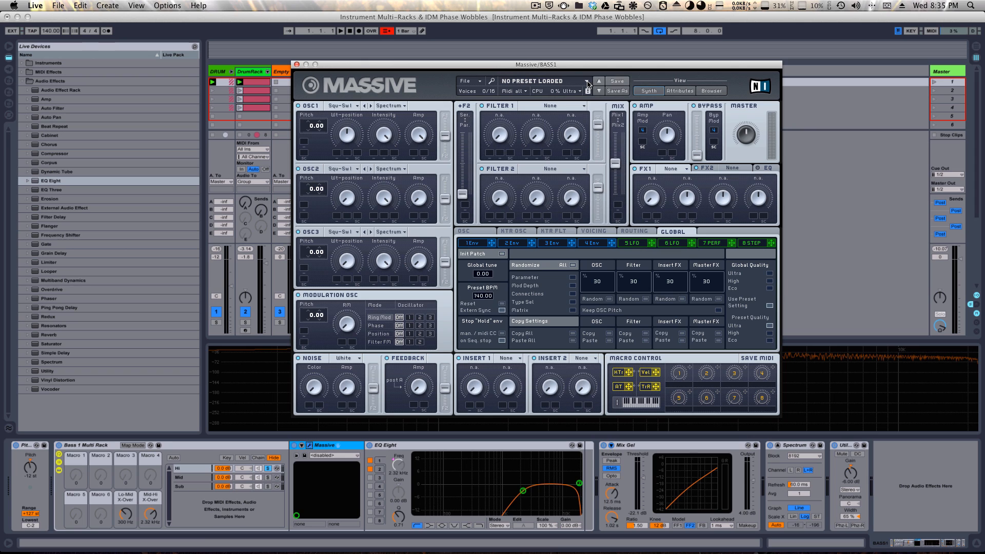
- Open Massive's preset browser, filter the sounds to the Vox Lead subtype and look through the matching presets
click(705, 92)
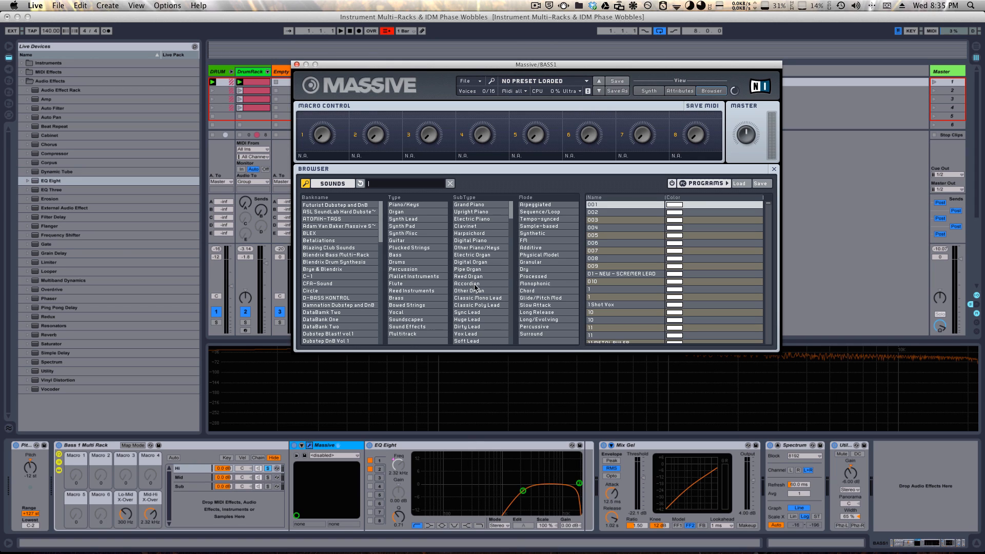
click(481, 334)
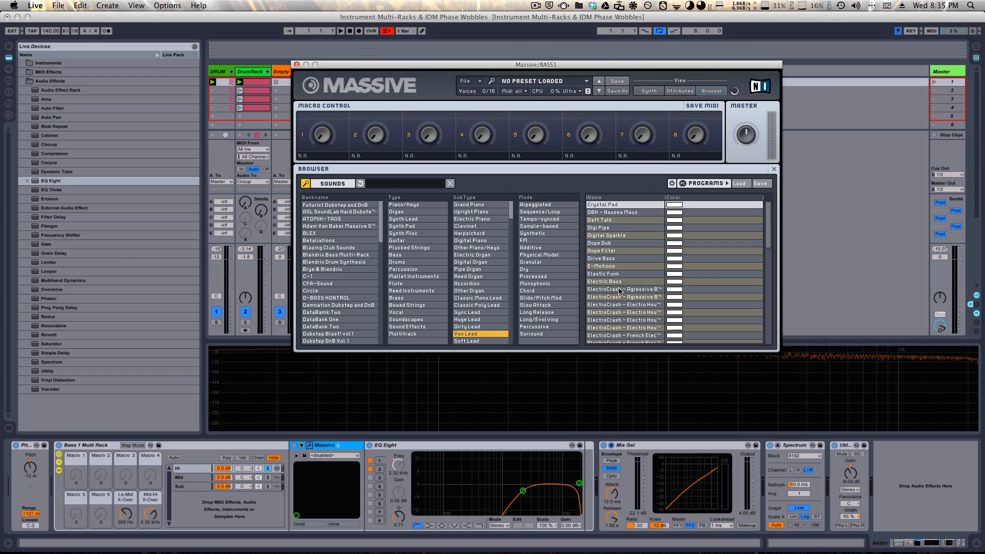
scroll(621, 291, down, 10)
scroll(642, 294, up, 5)
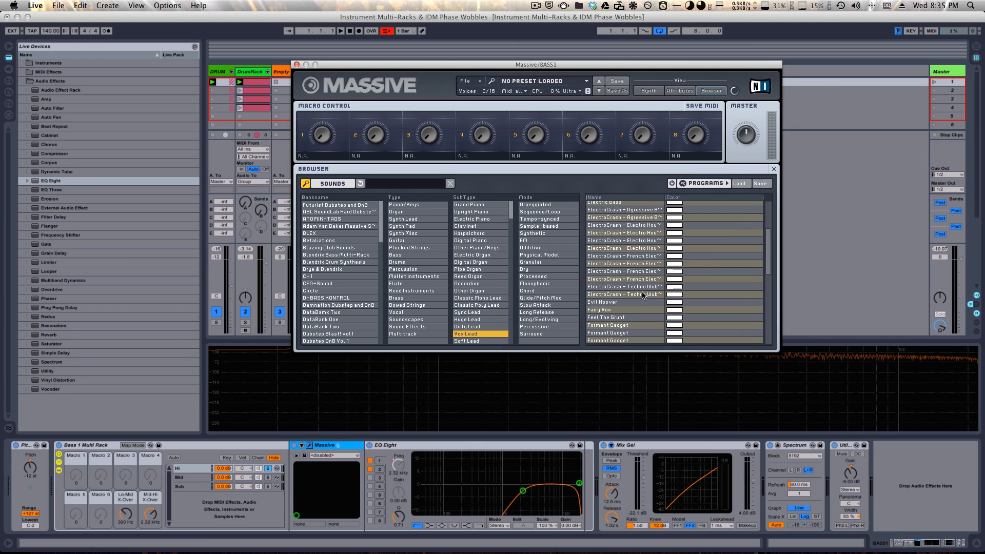
scroll(639, 301, down, 3)
scroll(634, 299, down, 3)
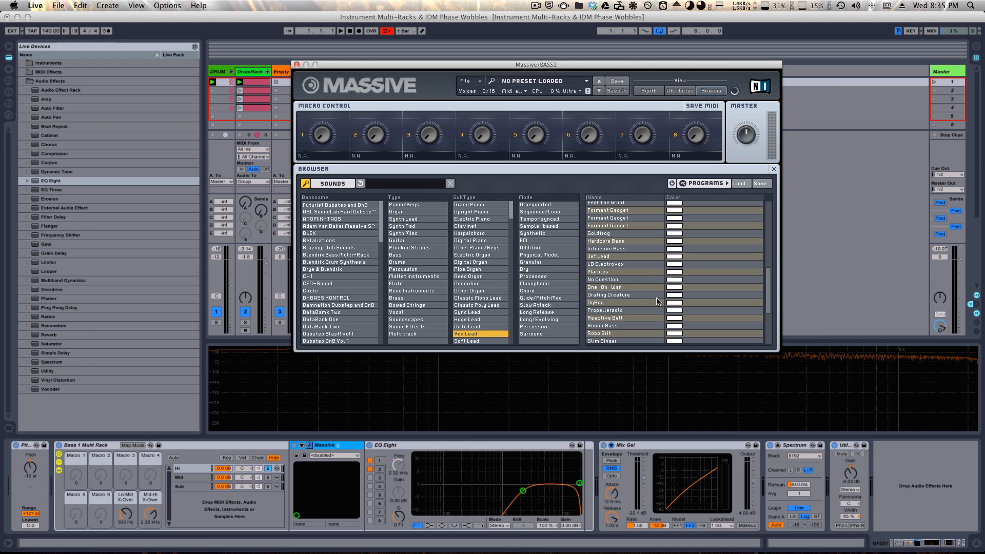
- Audition the Jet Lead and Hardcore Bass presets, setting the Mid-Hi X-Over macro to about 1.30 kHz
click(609, 256)
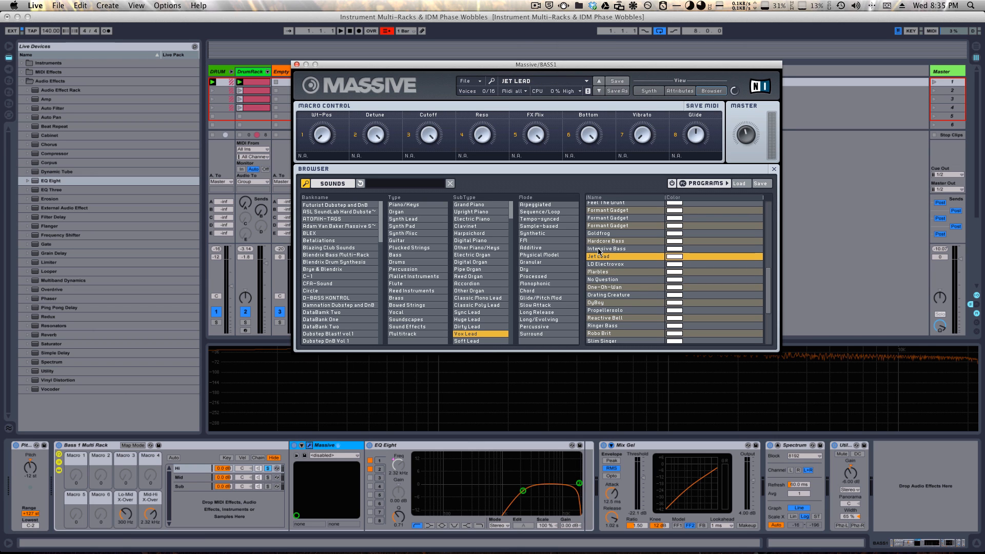
click(610, 241)
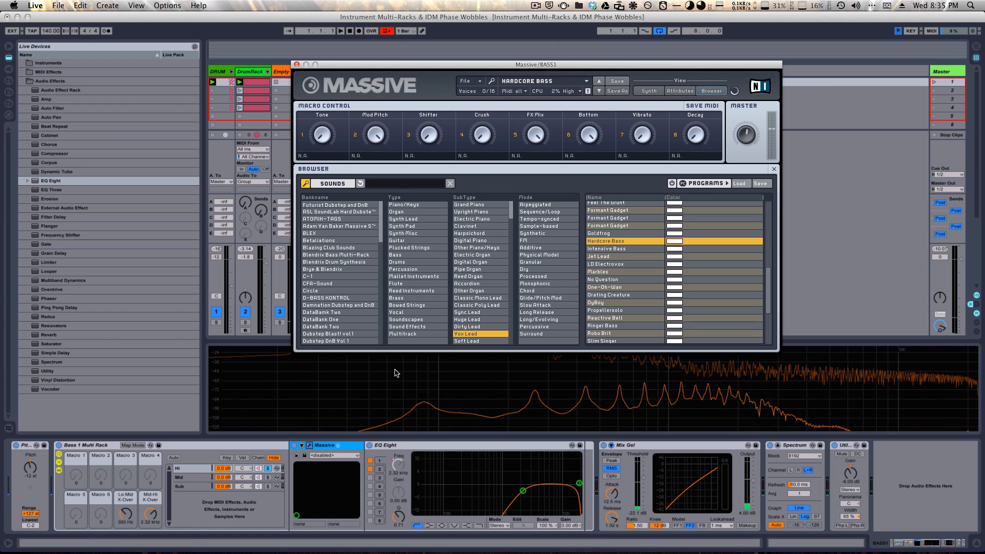
drag(152, 511, 153, 516)
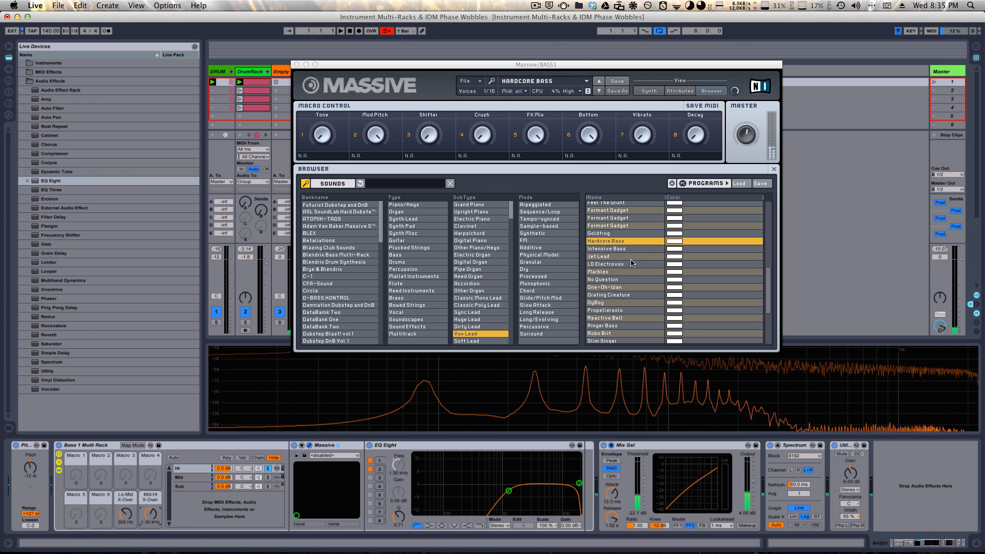
- Audition the Formant Gadget, Propellersolo, Reactive Bell, One-Oh-Wan and Orating Creature presets, ending with OyBoy loaded in the Hi chain's Massive
click(619, 227)
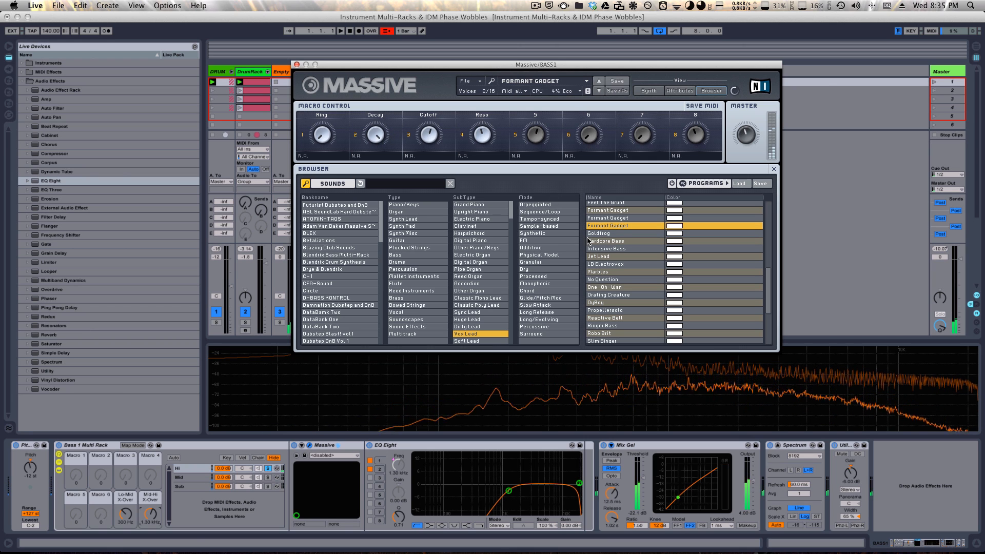
click(613, 310)
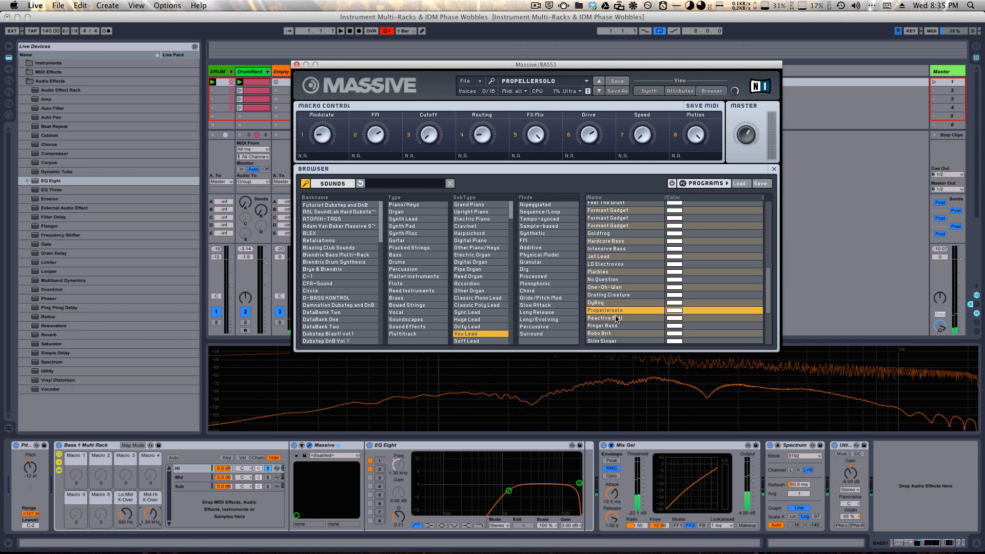
click(615, 318)
click(608, 287)
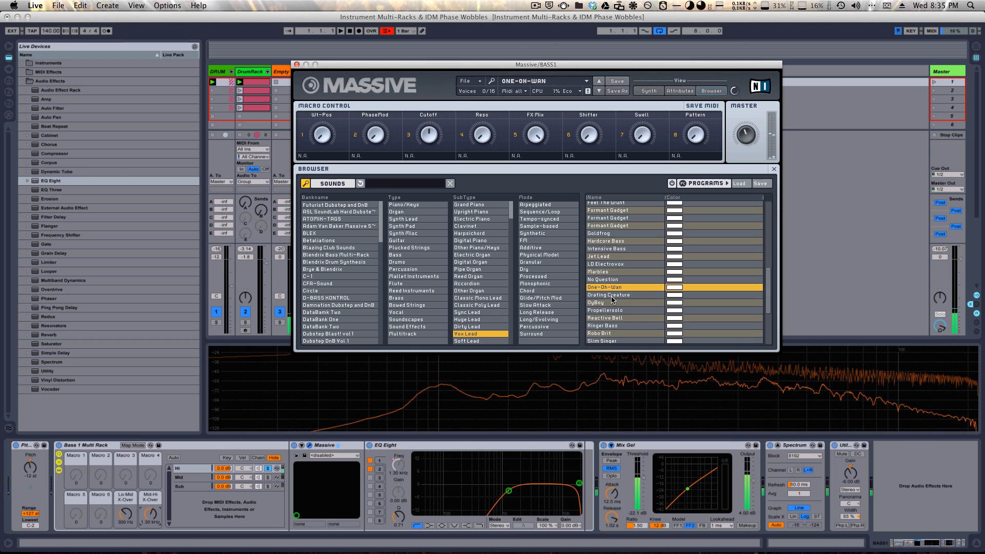
click(611, 296)
click(609, 303)
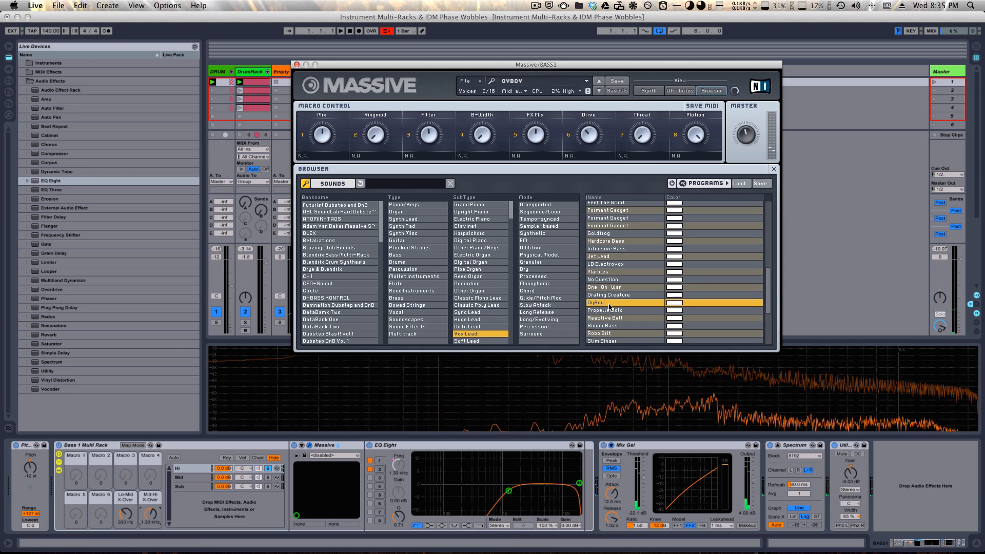
- Load the Hardcore Bass preset in the Hi chain's Massive, close its window and unsolo the Hi chain
click(613, 241)
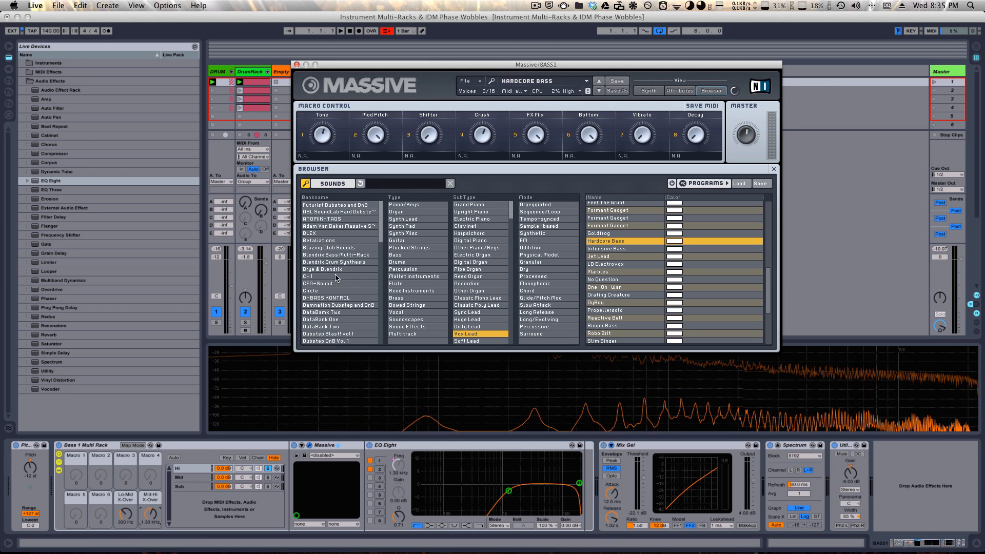
click(296, 64)
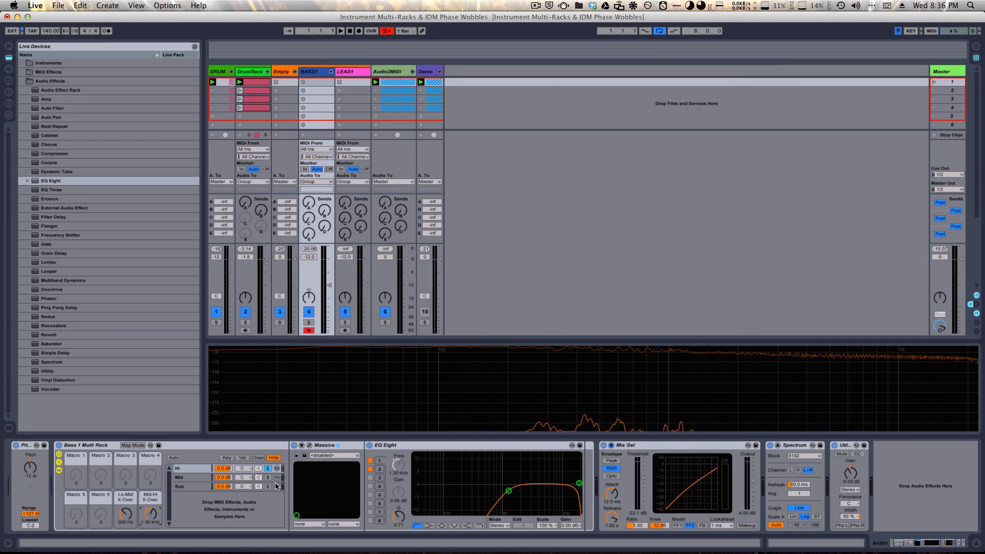
click(266, 468)
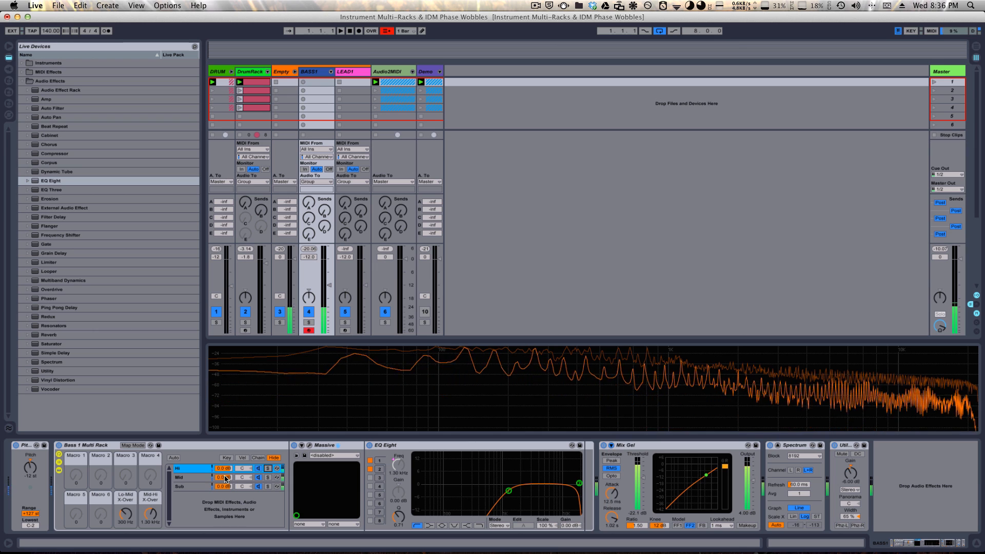
- Set the pitch bend amount of the Sub chain's Operator to 12 semitones in its global settings
click(191, 486)
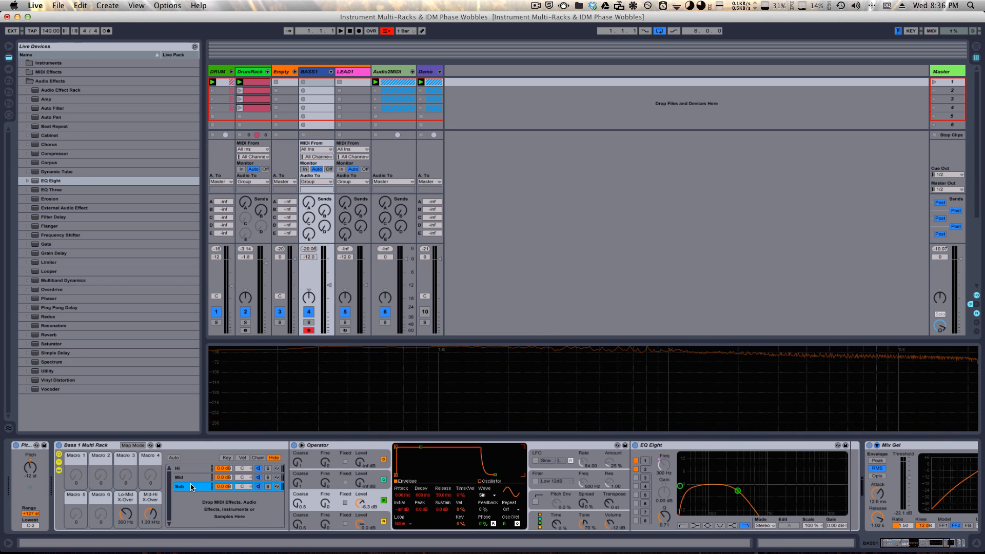
click(364, 447)
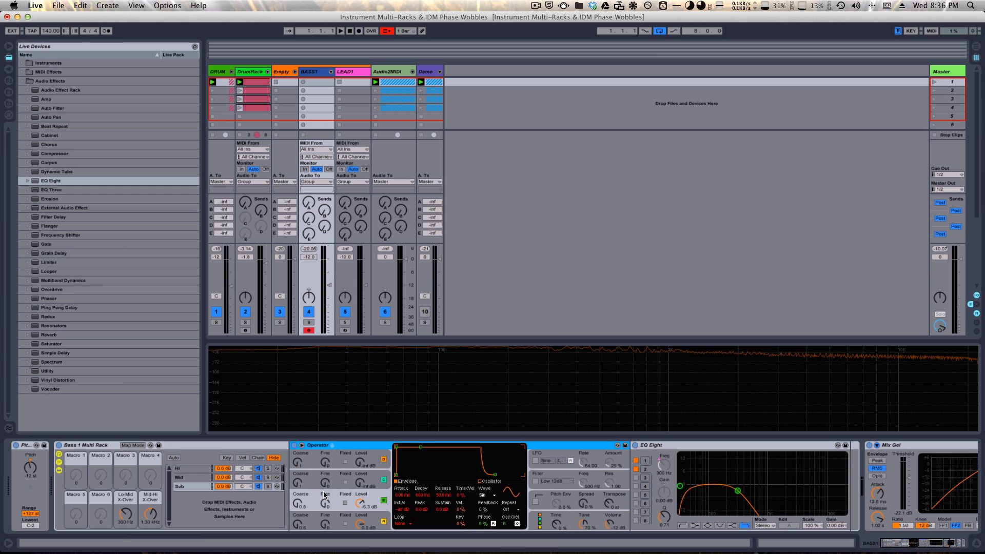
click(571, 522)
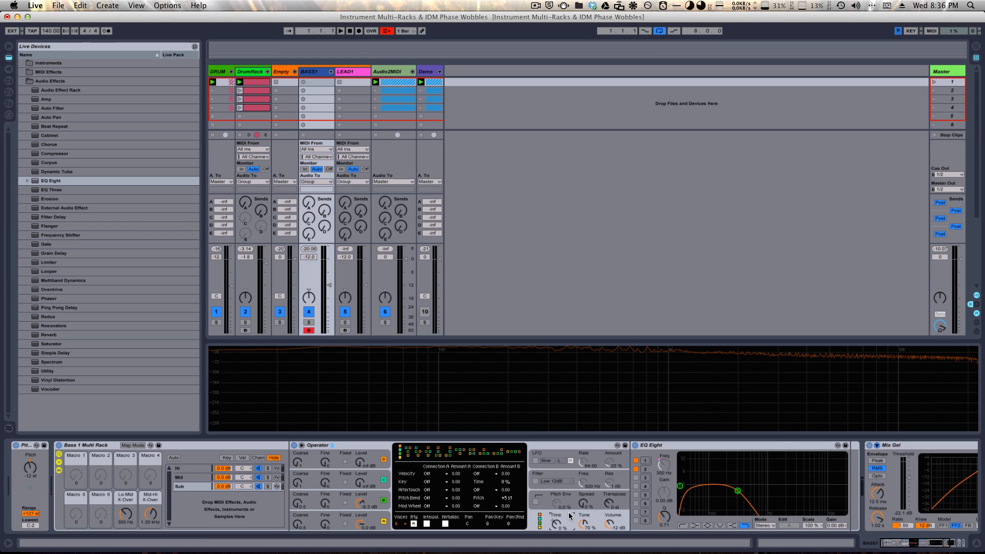
click(508, 501)
text(12)
key(Return)
- Set the Mid chain's Massive pitchbend range to 12.00 up and -12.00 down, and close the plug-in window
click(199, 481)
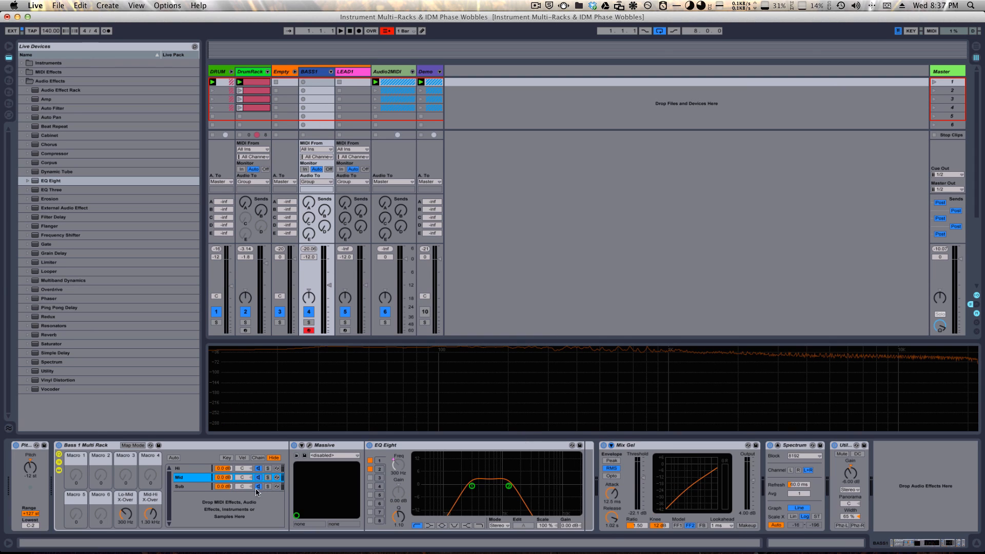
click(310, 446)
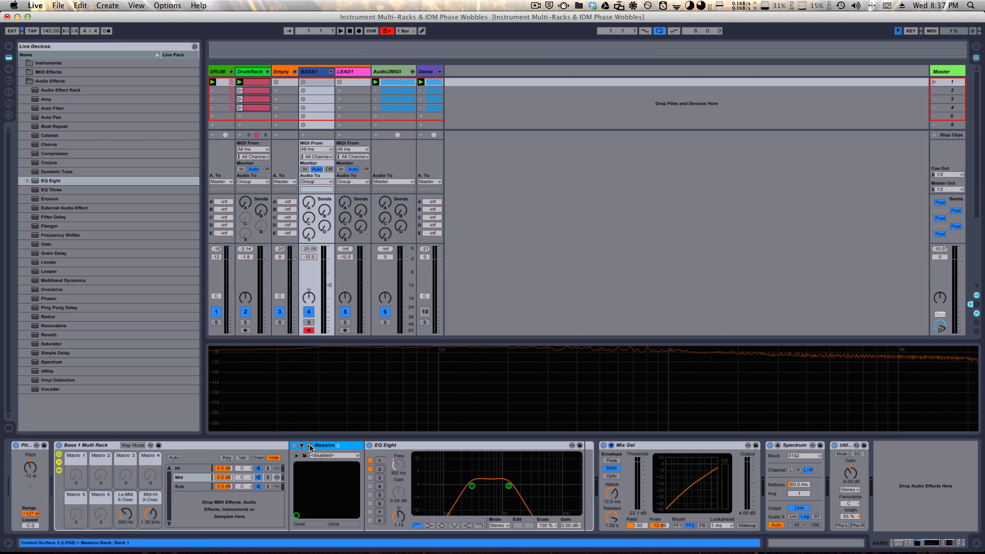
click(310, 446)
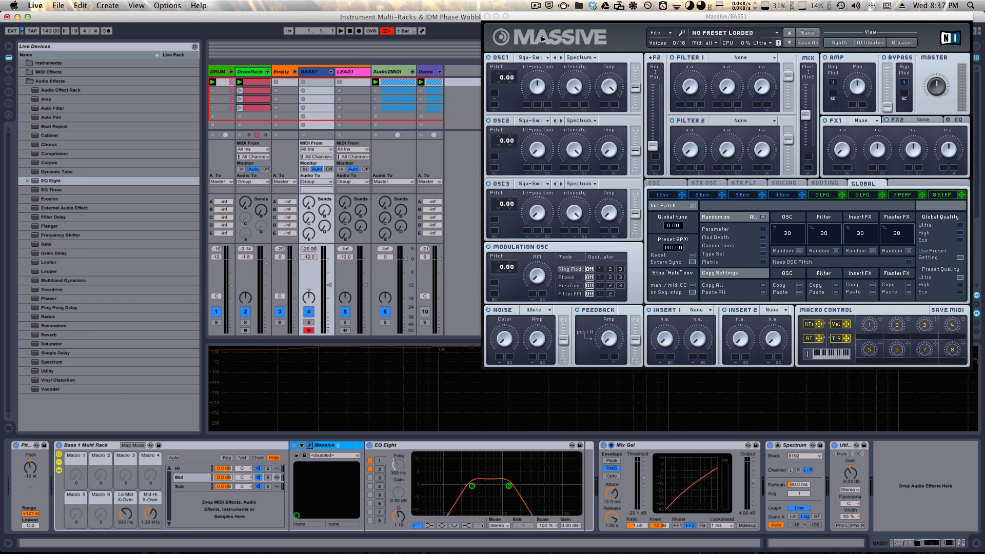
drag(550, 22, 452, 99)
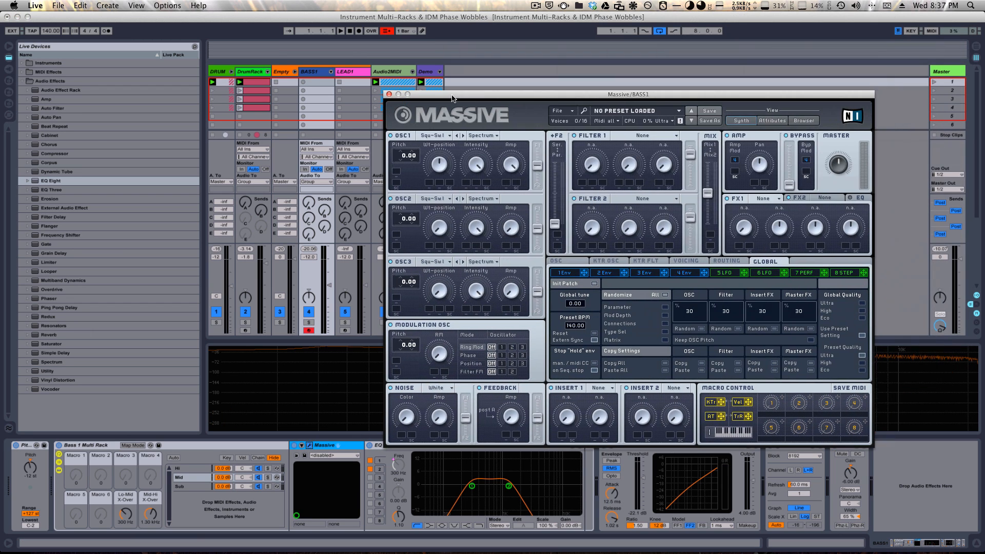
click(570, 262)
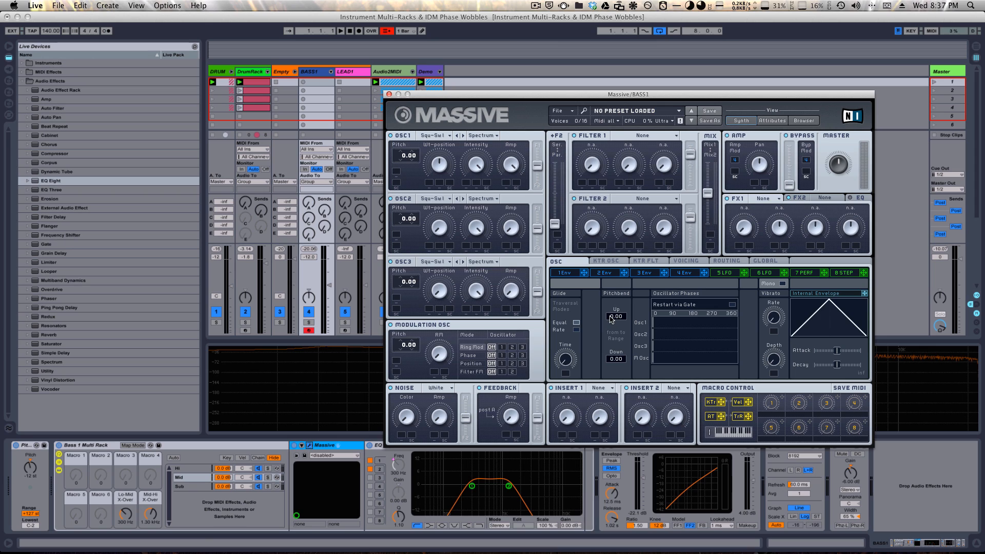
drag(610, 317, 609, 299)
drag(610, 364, 610, 377)
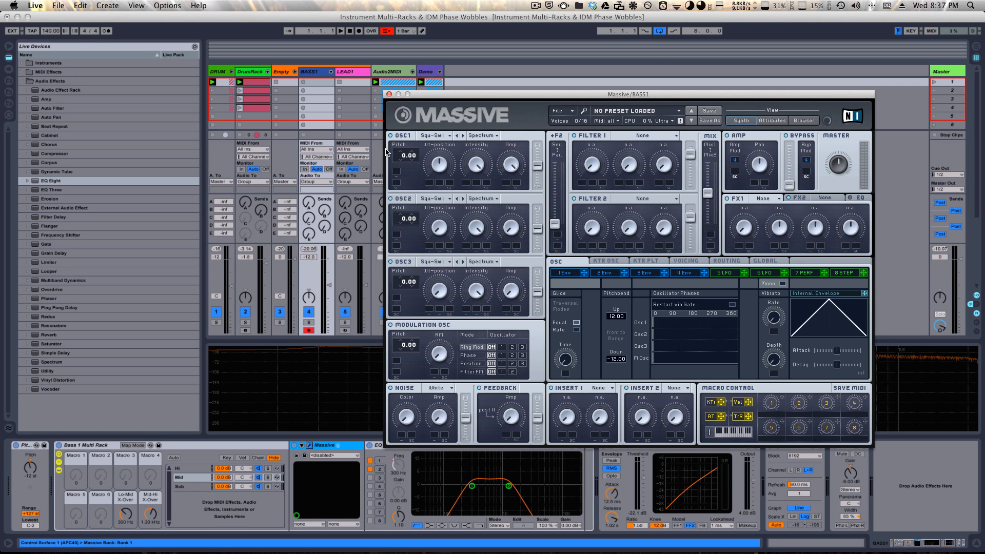
click(388, 94)
- Switch back and forth between the Hi and Mid chains to compare their devices
click(194, 470)
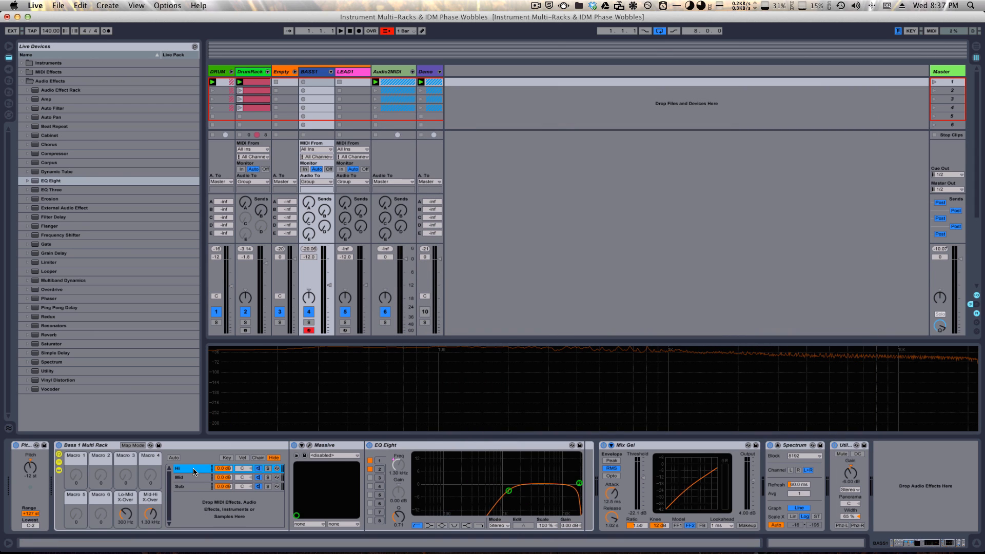
click(338, 447)
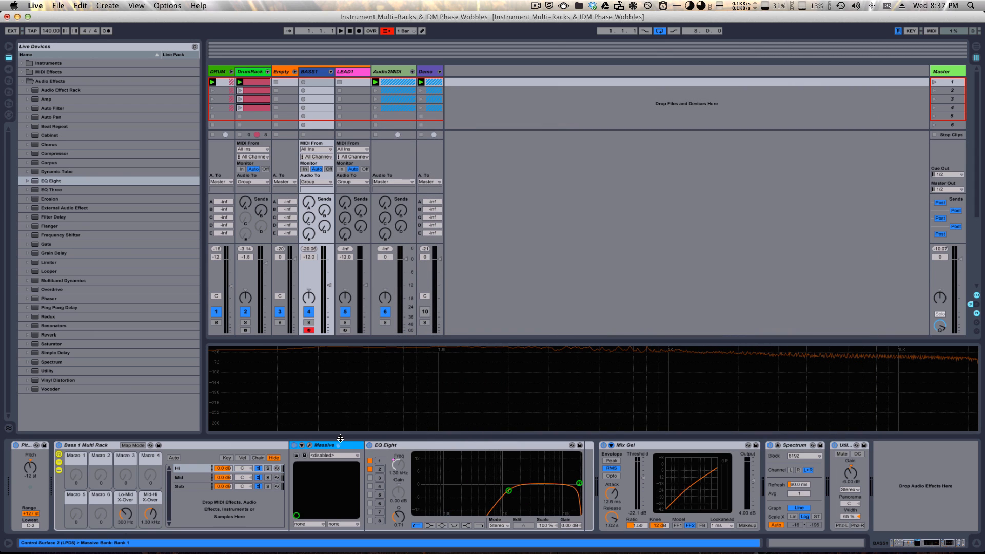
click(203, 479)
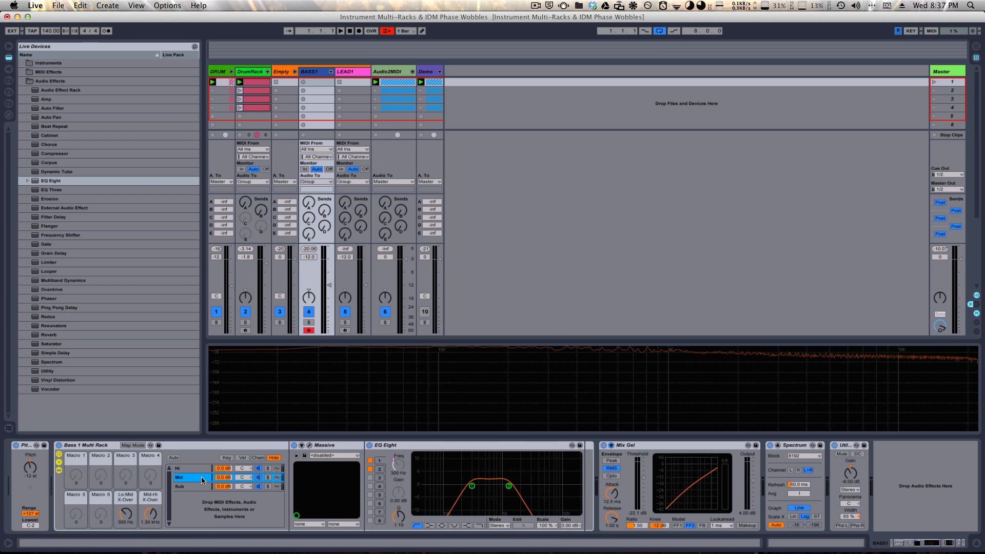
click(201, 469)
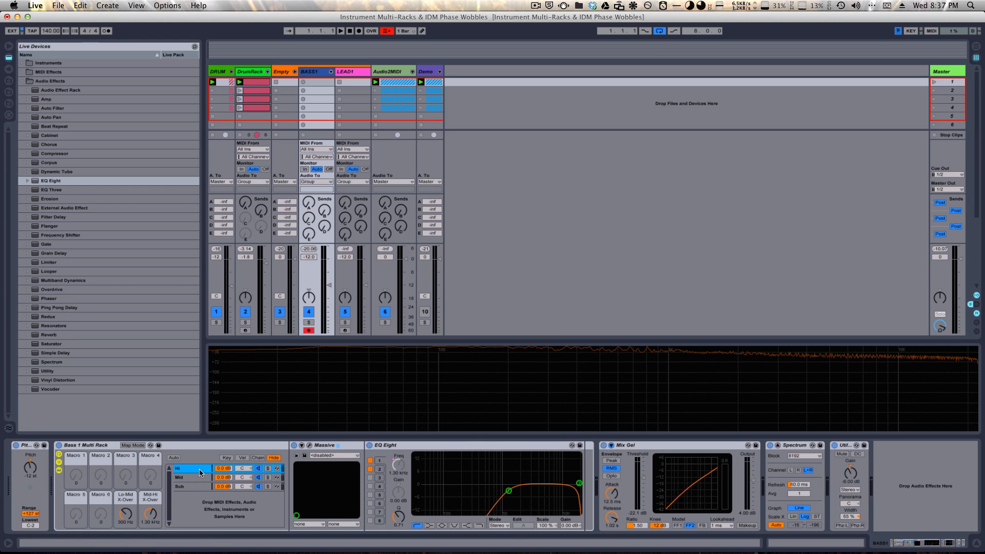
click(200, 476)
click(201, 469)
click(201, 478)
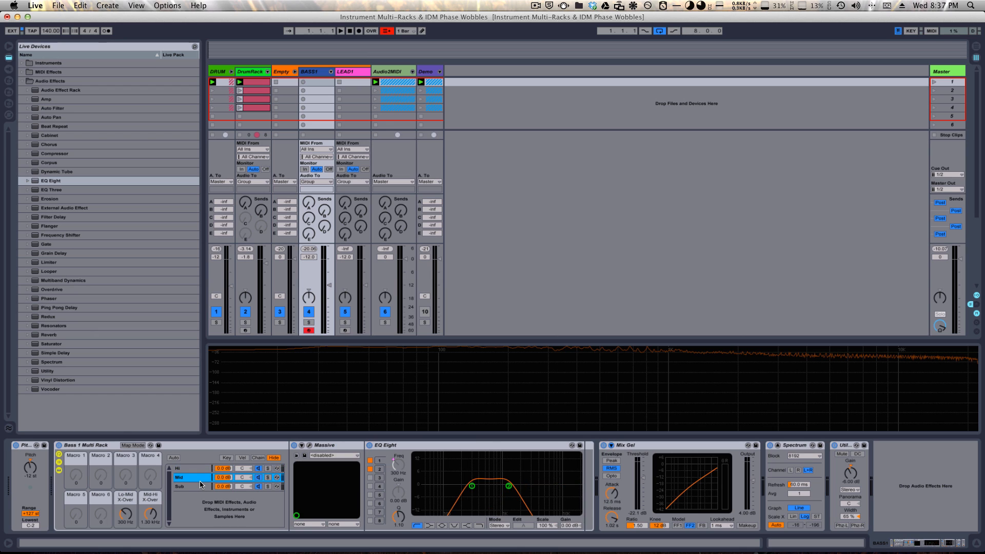
- Open the Mid and Hi chains' Massive windows together for comparison, closing the Hi one and moving the Mid one clear of the chain list
click(309, 445)
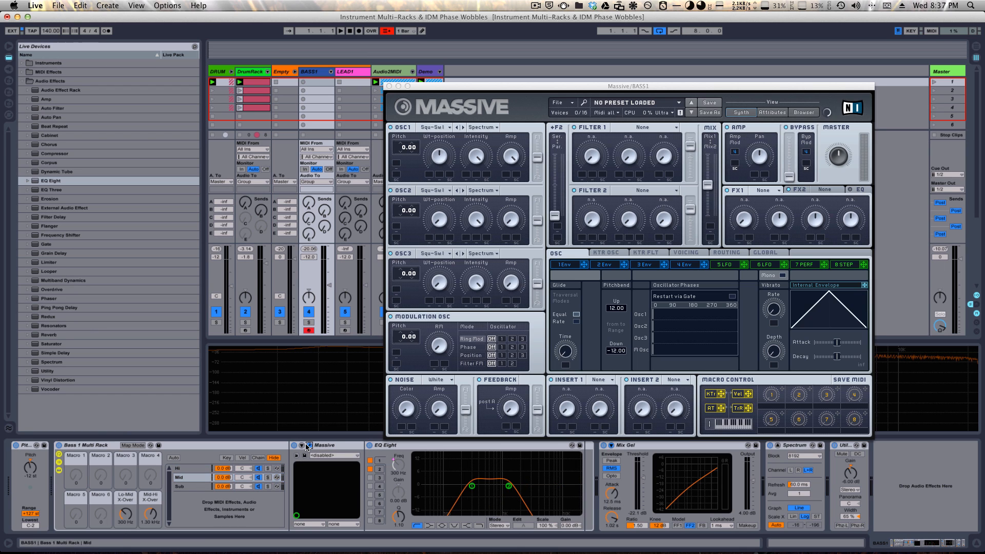
click(195, 470)
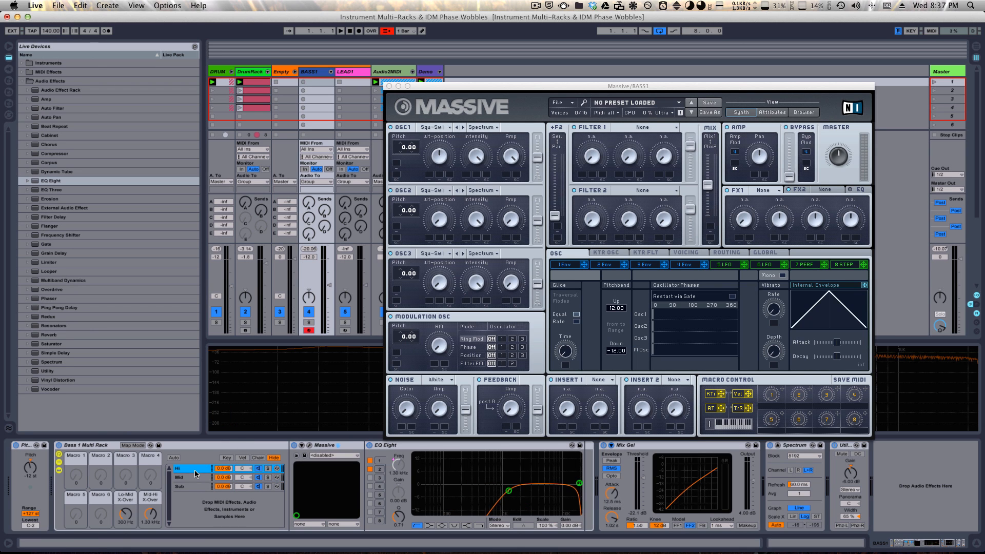
click(309, 445)
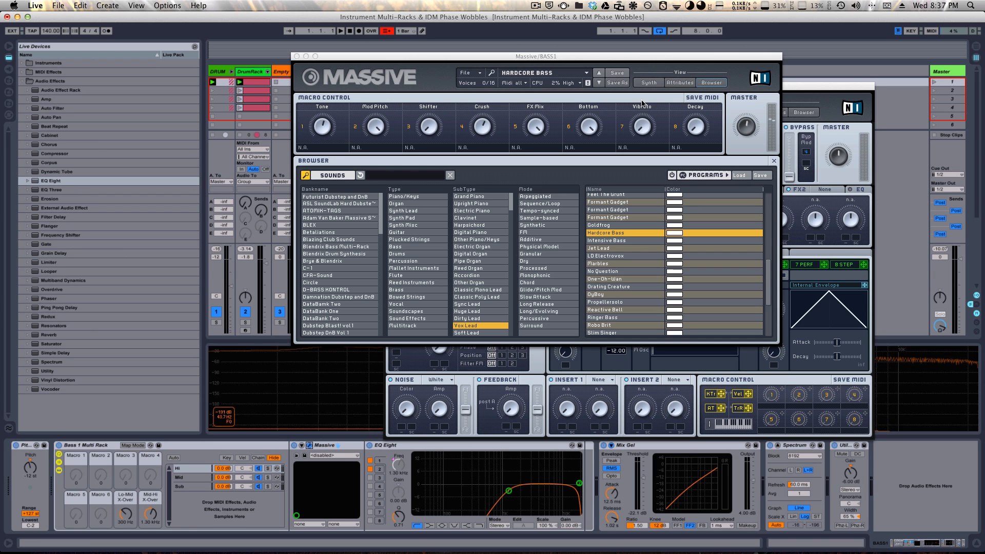
drag(620, 56, 587, 90)
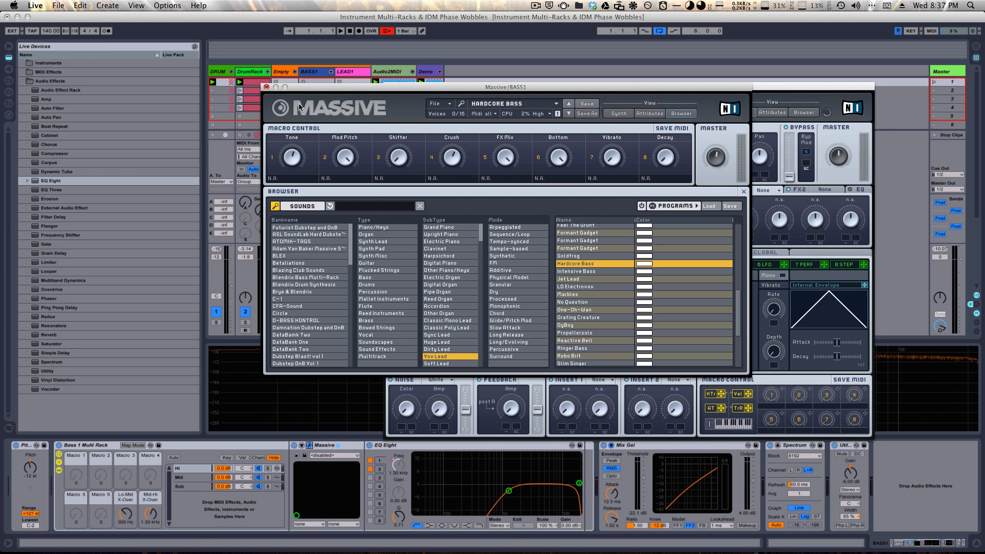
click(266, 88)
drag(473, 89, 575, 193)
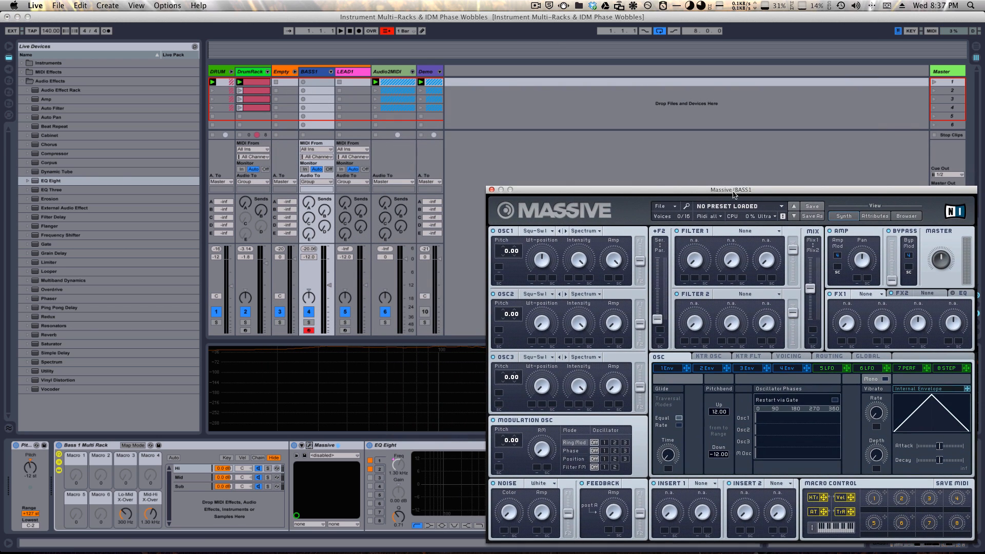
click(203, 477)
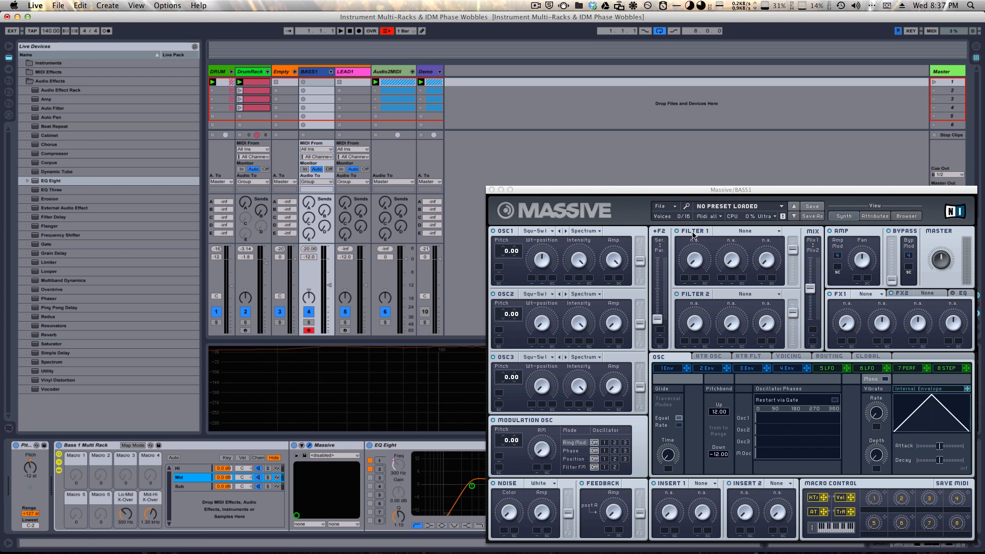
drag(742, 191, 735, 195)
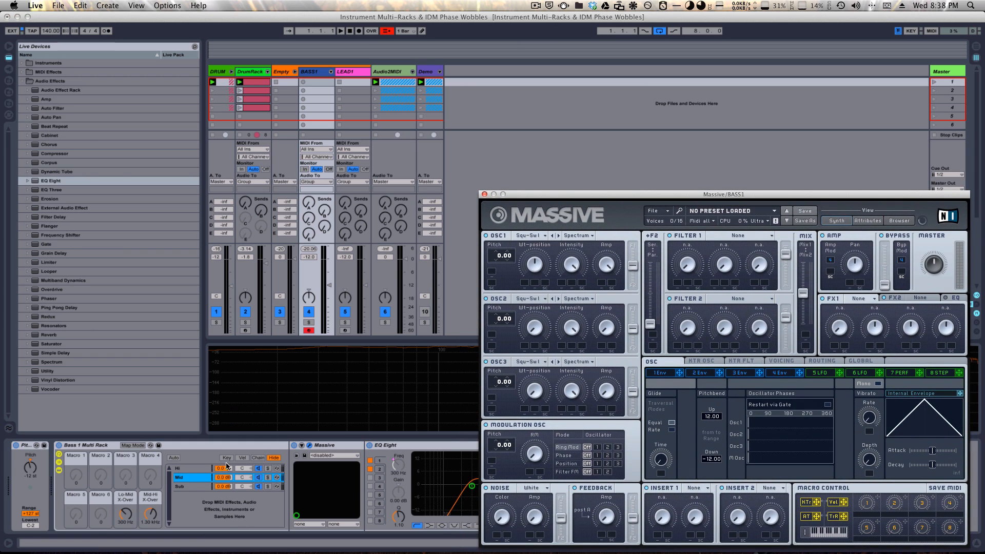
- Set the pitchbend range in the Hi chain's Massive to 12.00 up and -12.00 down, closing both Massive windows
click(189, 468)
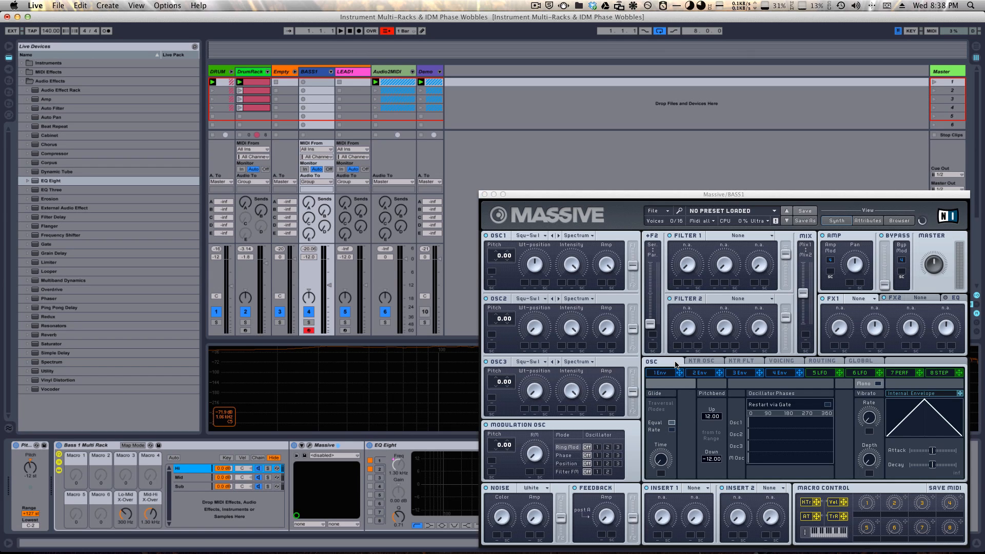
click(485, 196)
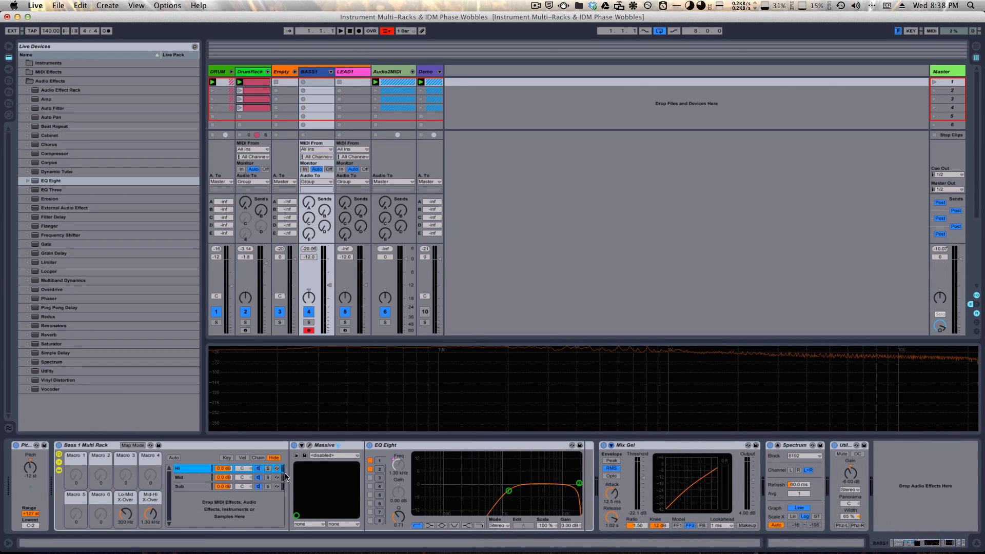
click(310, 445)
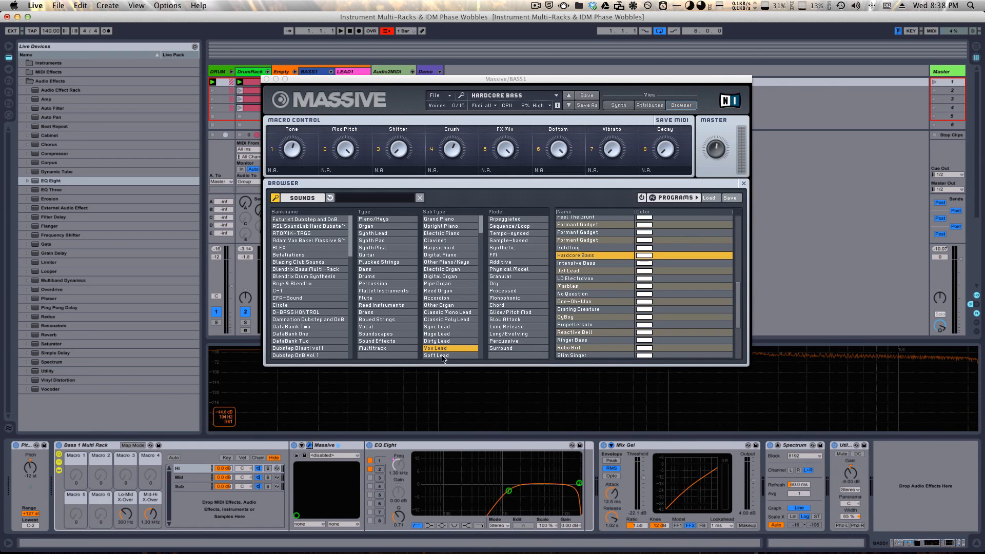
click(618, 105)
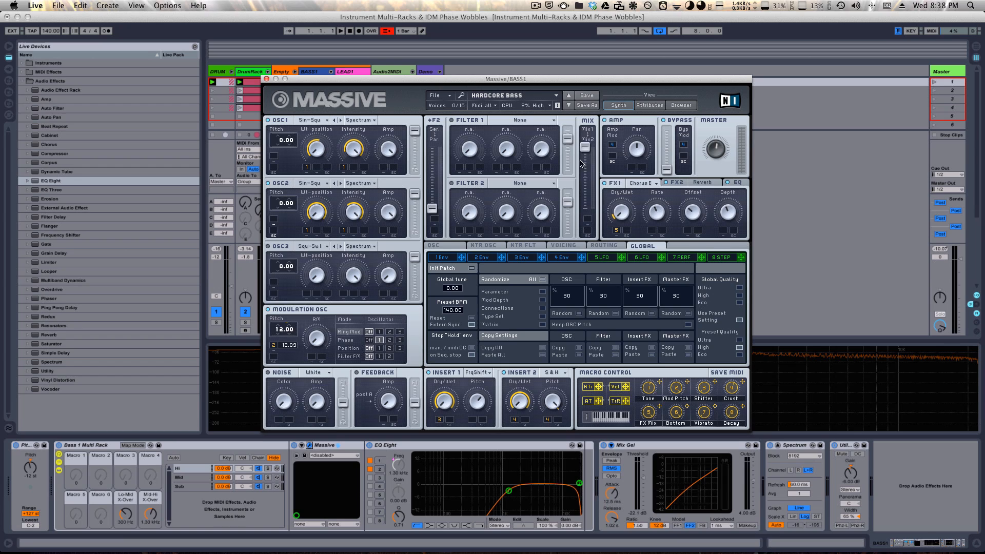
click(447, 247)
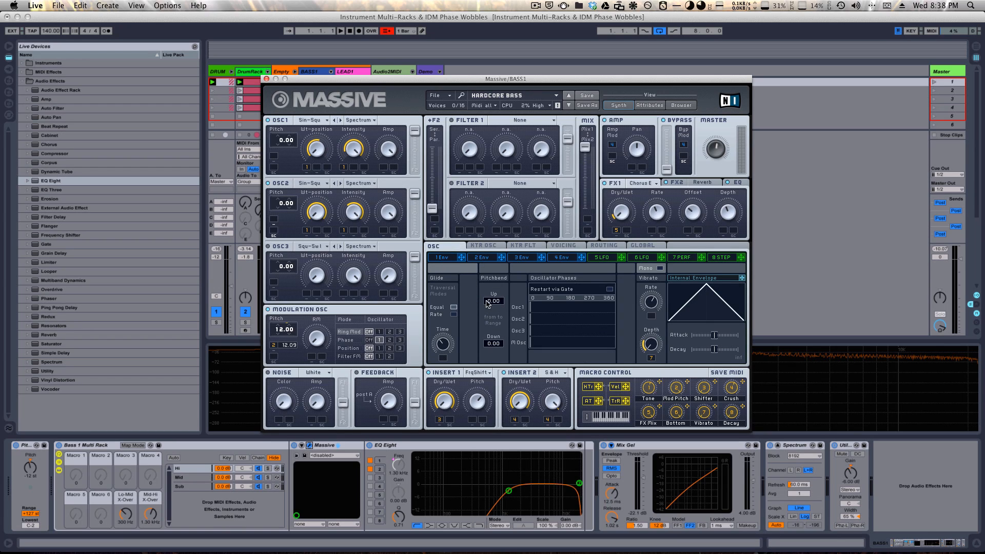
drag(488, 304, 486, 293)
drag(487, 343, 489, 354)
click(267, 80)
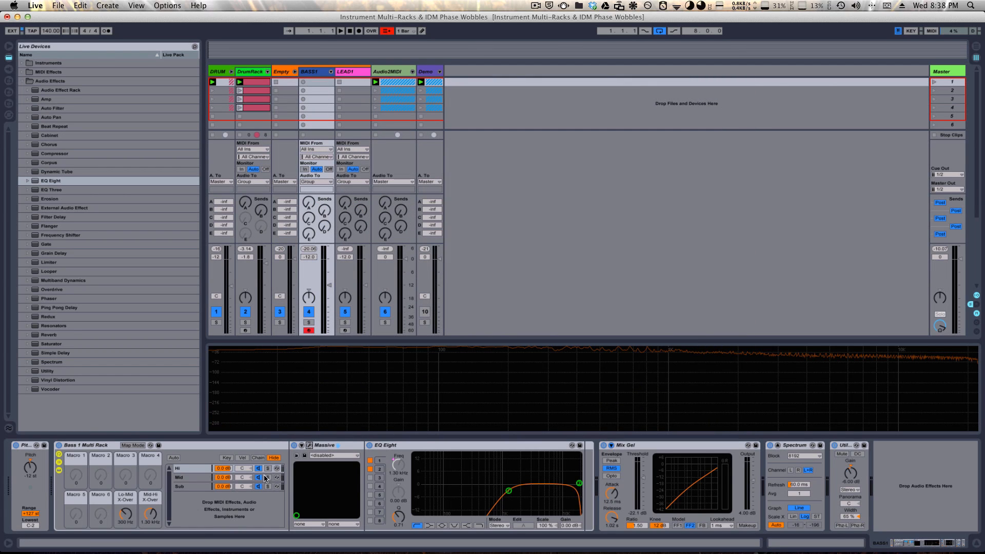
- Reopen the Hi chain's Massive to check its pitchbend range, and close the window again
click(195, 471)
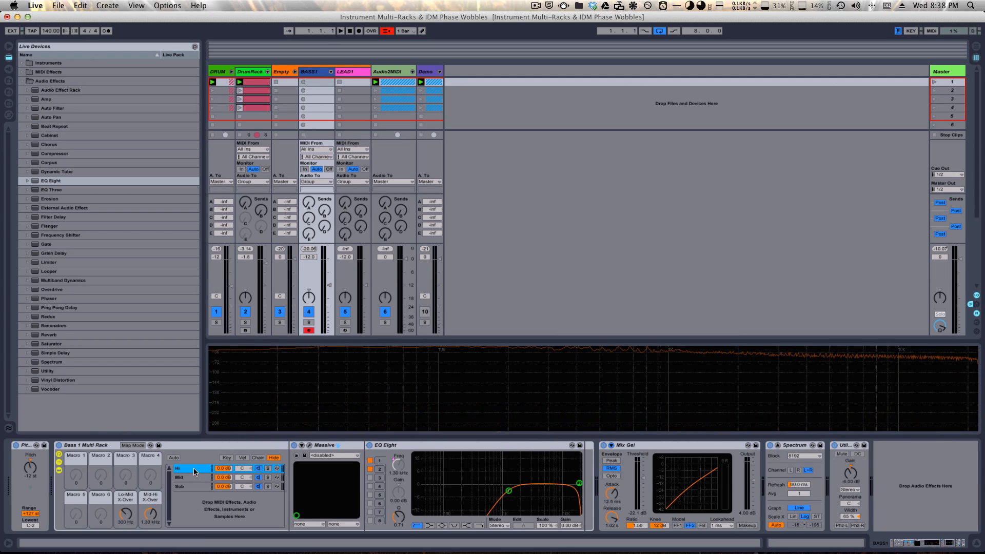
click(325, 446)
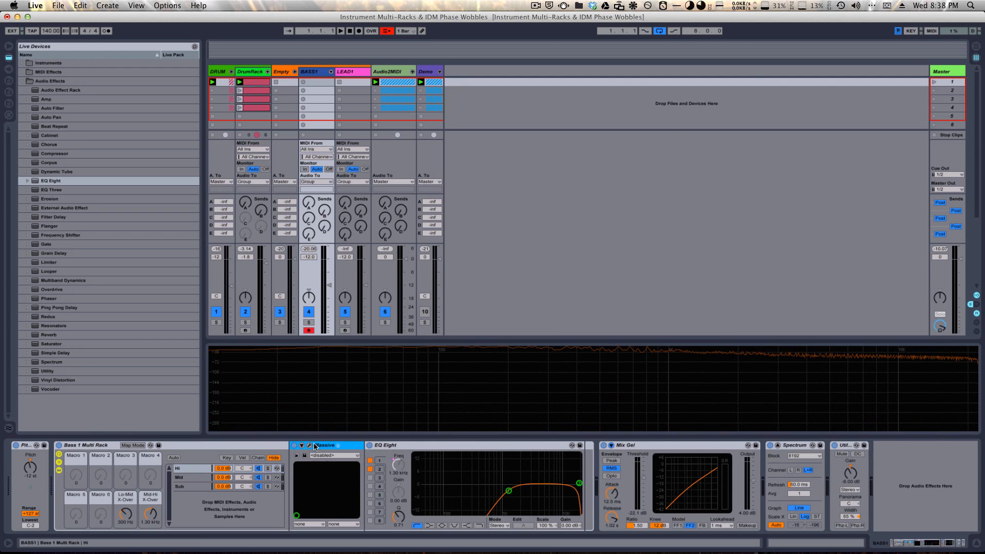
click(309, 445)
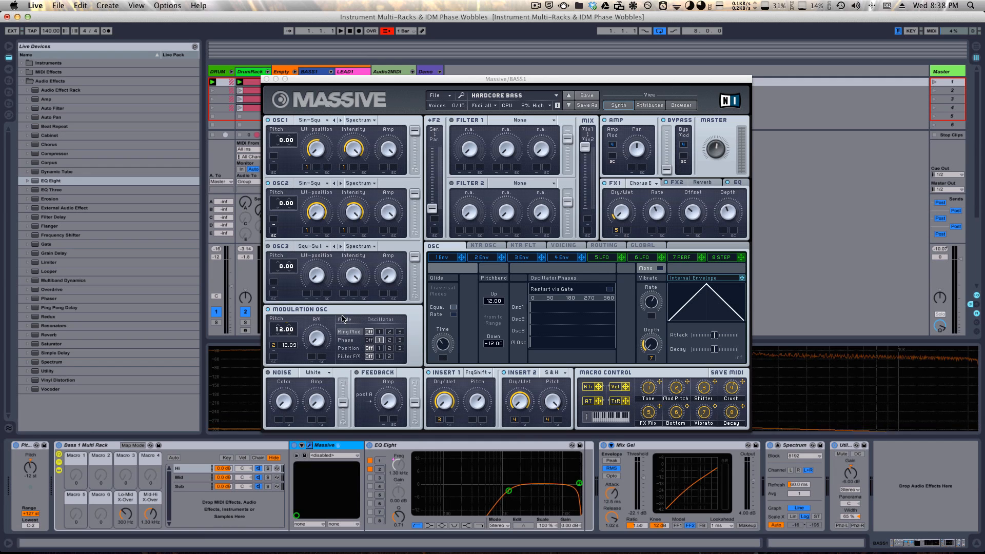
click(267, 79)
- Open the Mid chain's Massive, move its window clear of the rack, and filter its sound browser by the Huge Lead subtype
click(190, 478)
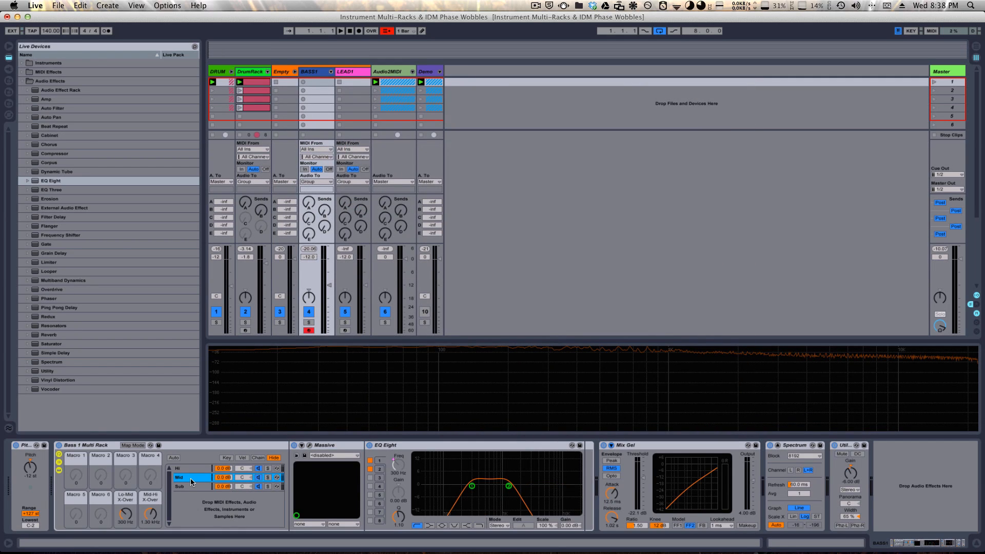
click(331, 443)
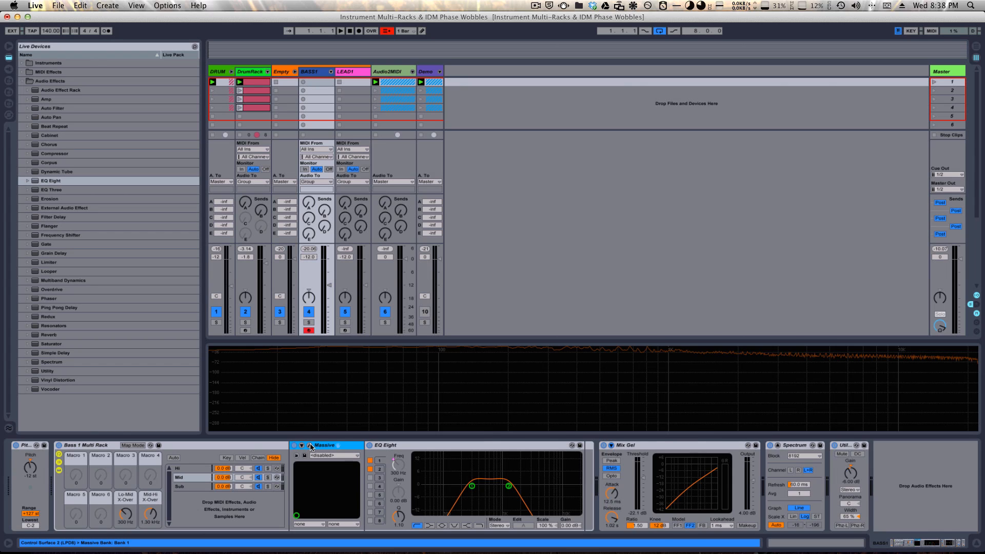
click(310, 445)
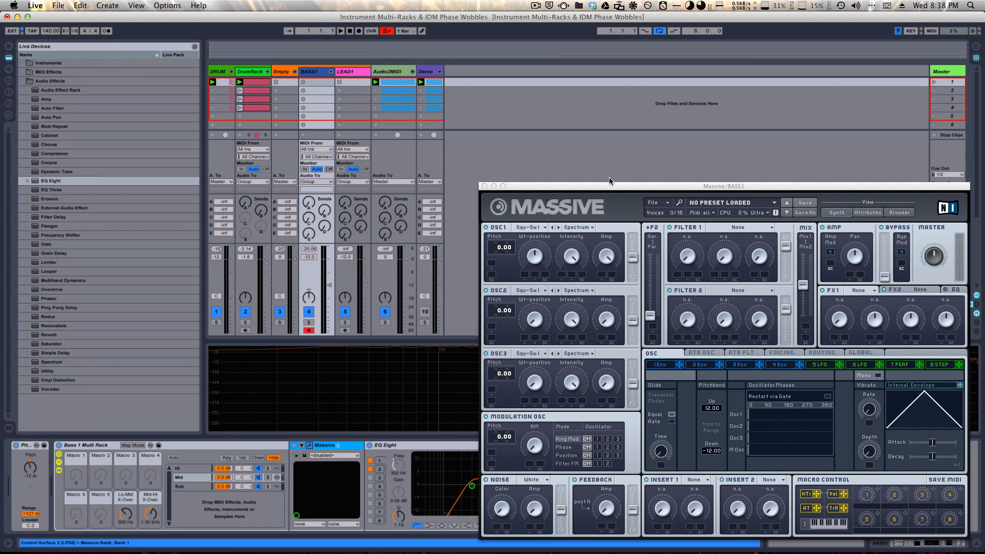
drag(611, 187, 390, 104)
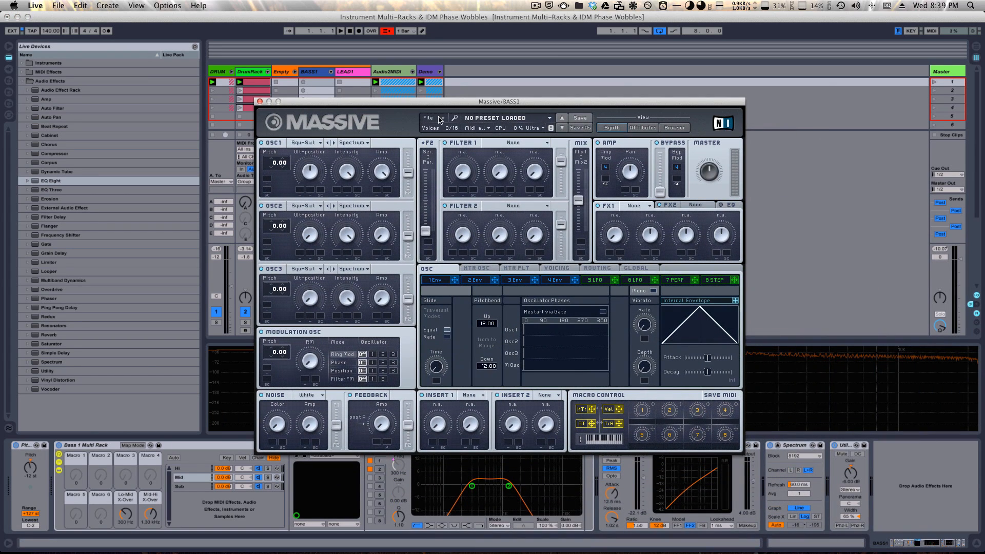
click(666, 129)
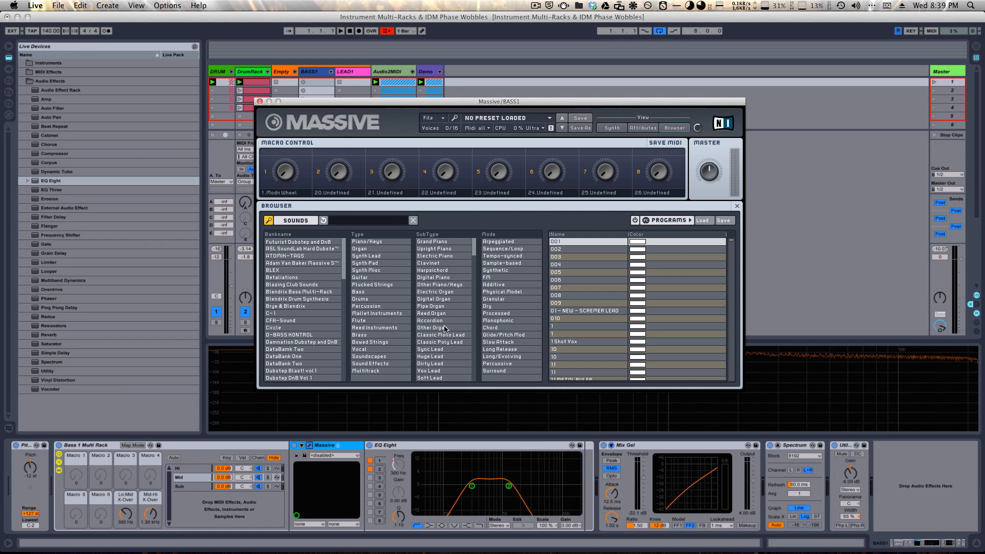
click(444, 355)
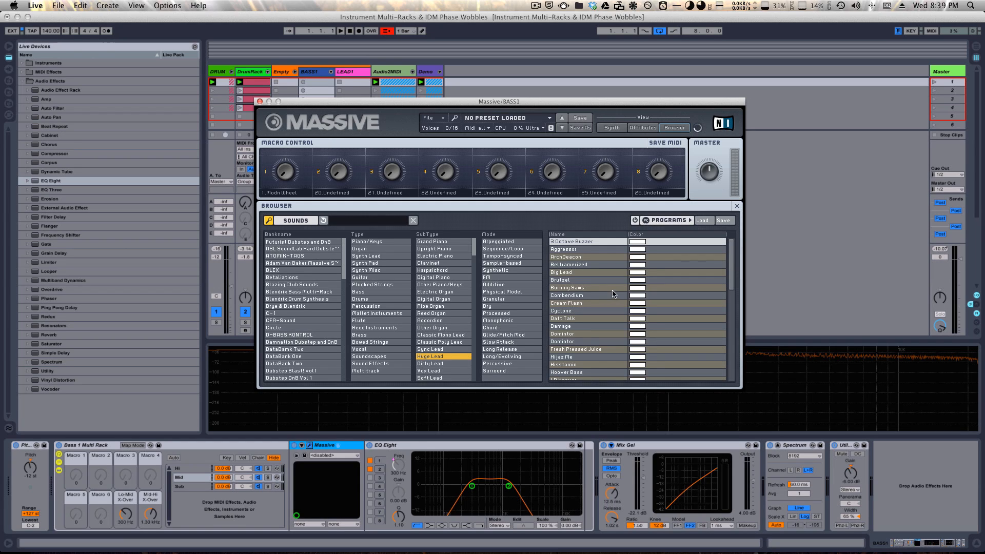
- Solo the Mid chain and audition Massive's Huge Lead presets from Brutzel onward, loading Daft Talk and closing the window
click(267, 478)
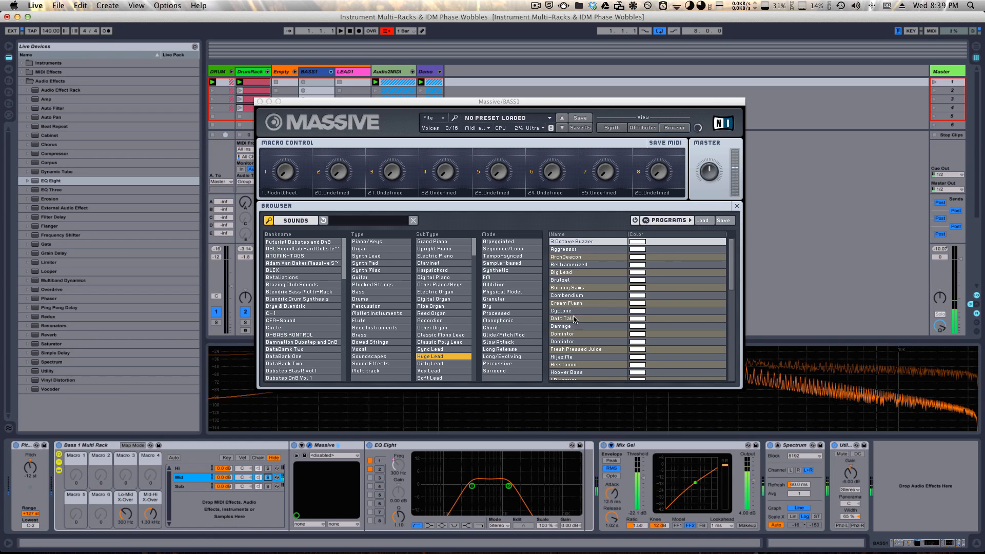
click(576, 282)
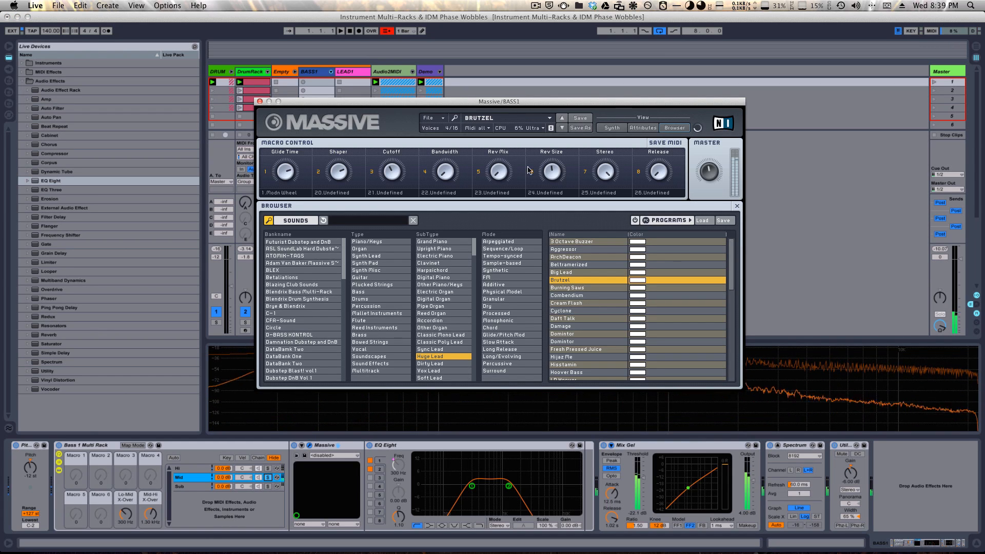
click(563, 129)
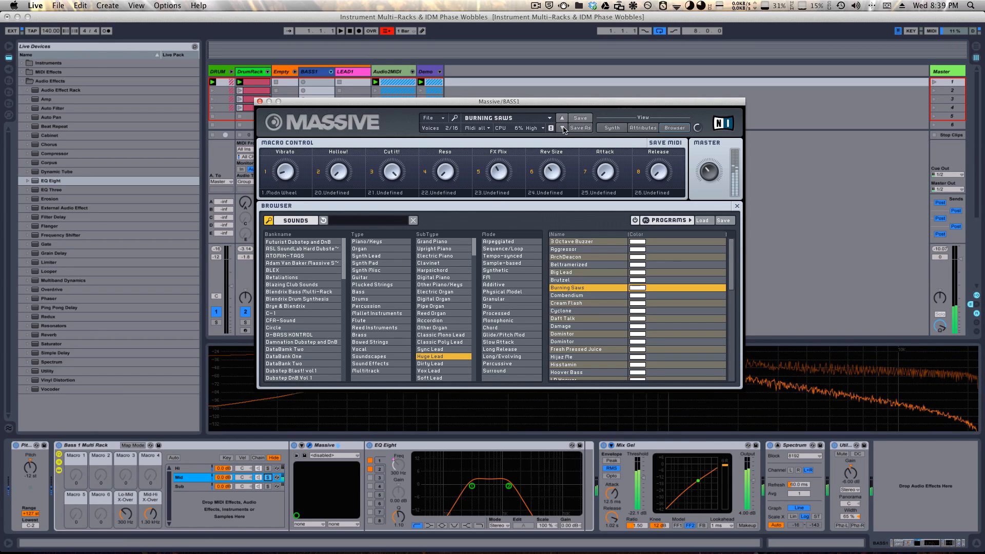
click(563, 128)
click(562, 128)
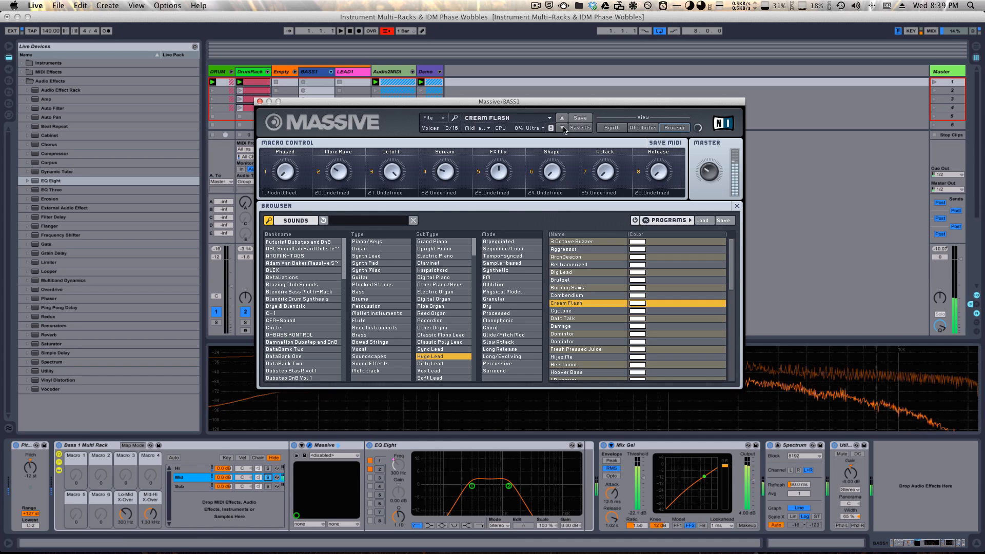
click(562, 128)
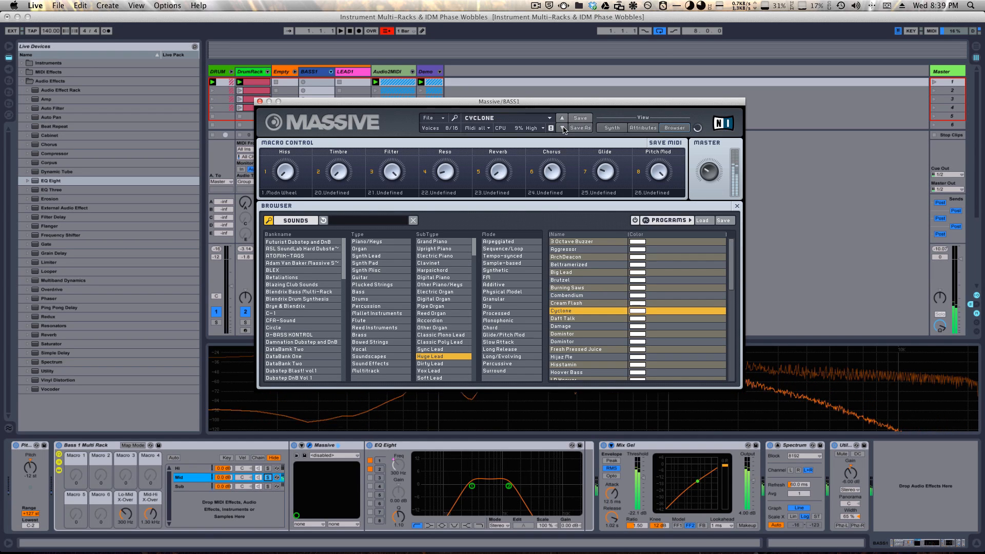
click(562, 128)
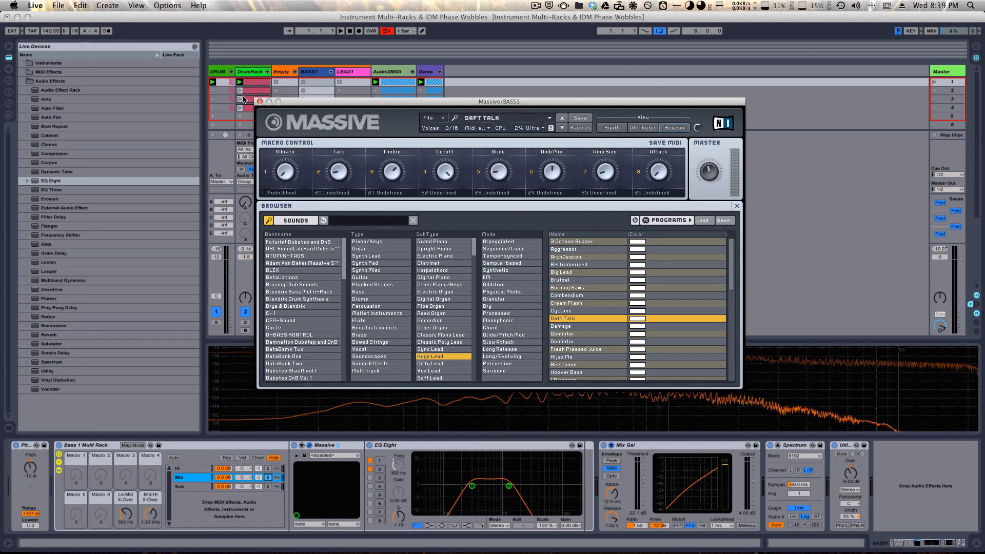
click(260, 101)
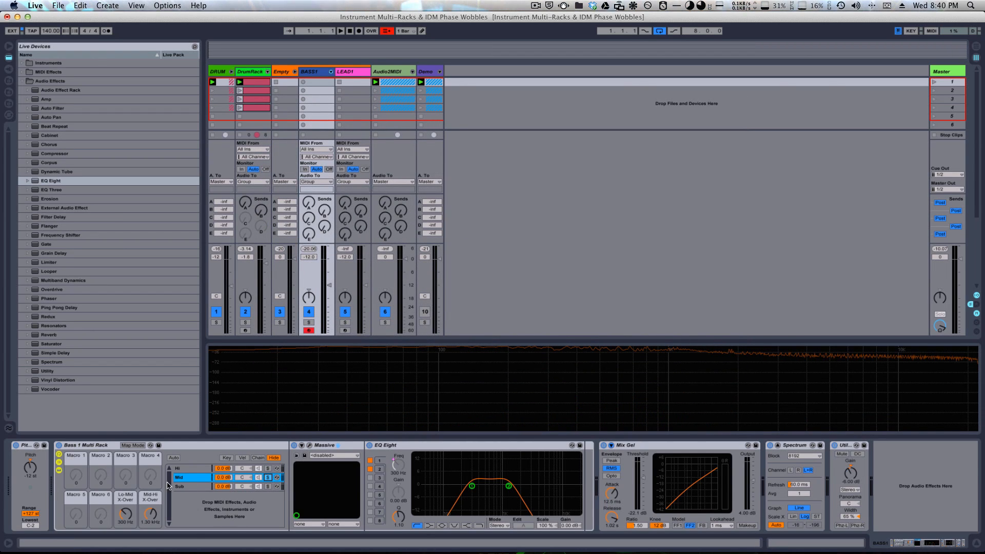
- Expand the plug-in parameter areas of the Massive devices in the Hi and Mid chains
click(321, 447)
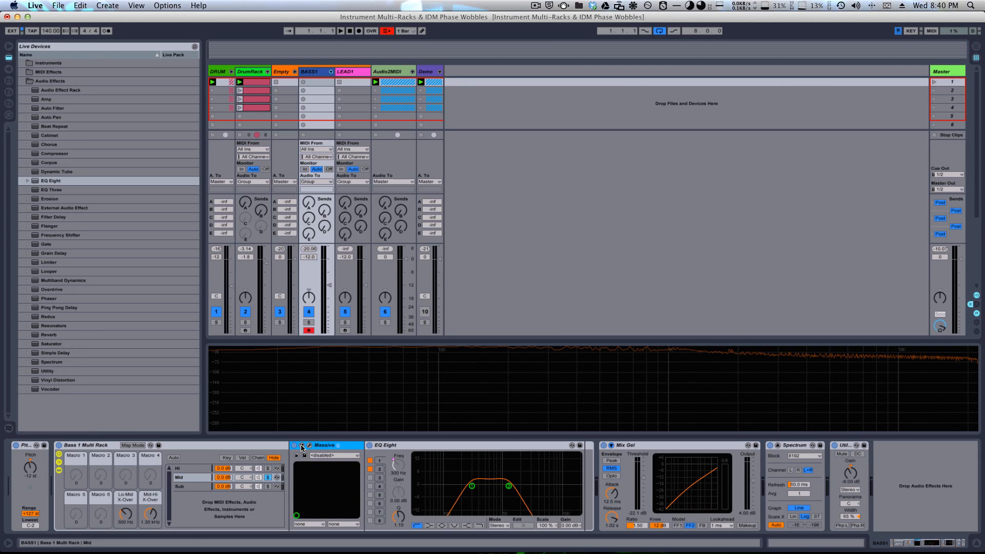
click(189, 475)
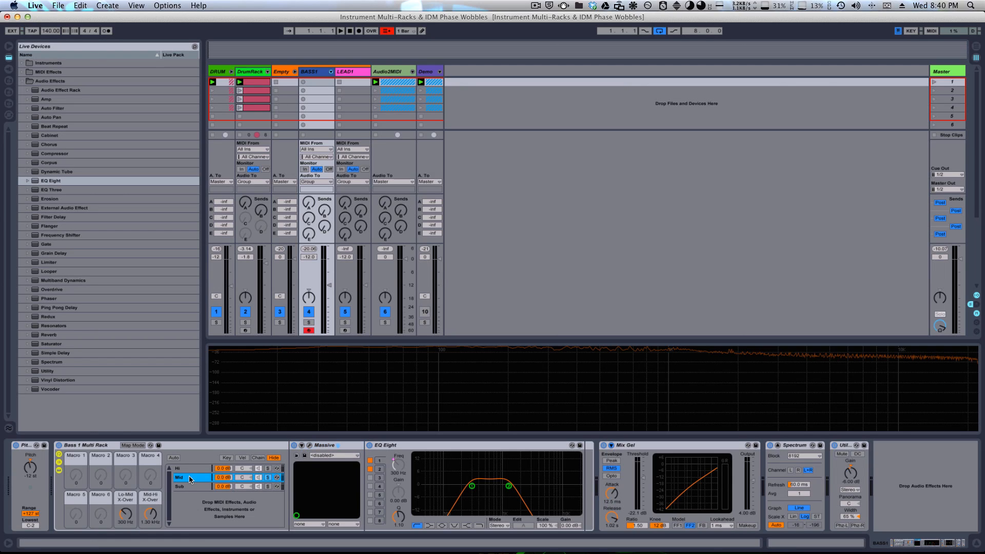
click(188, 468)
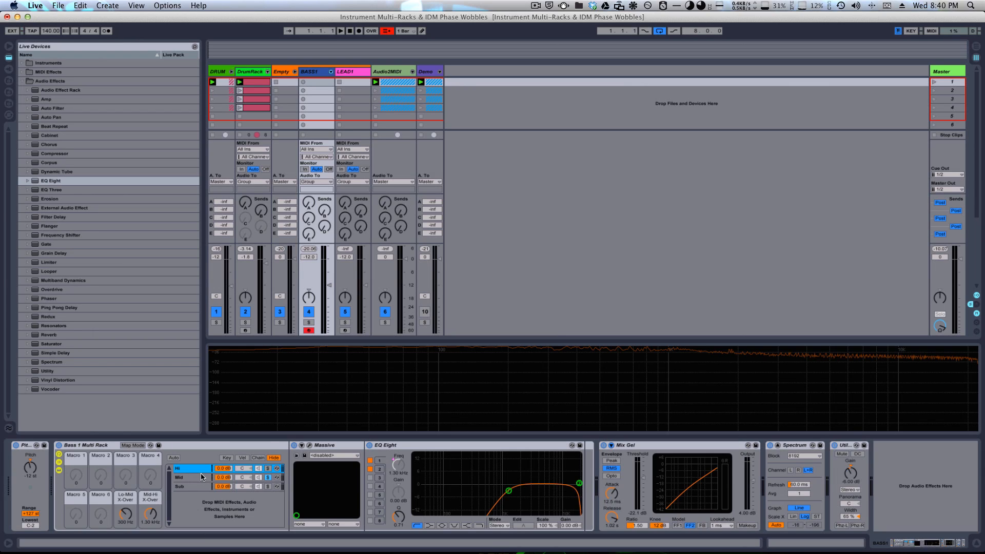
click(302, 446)
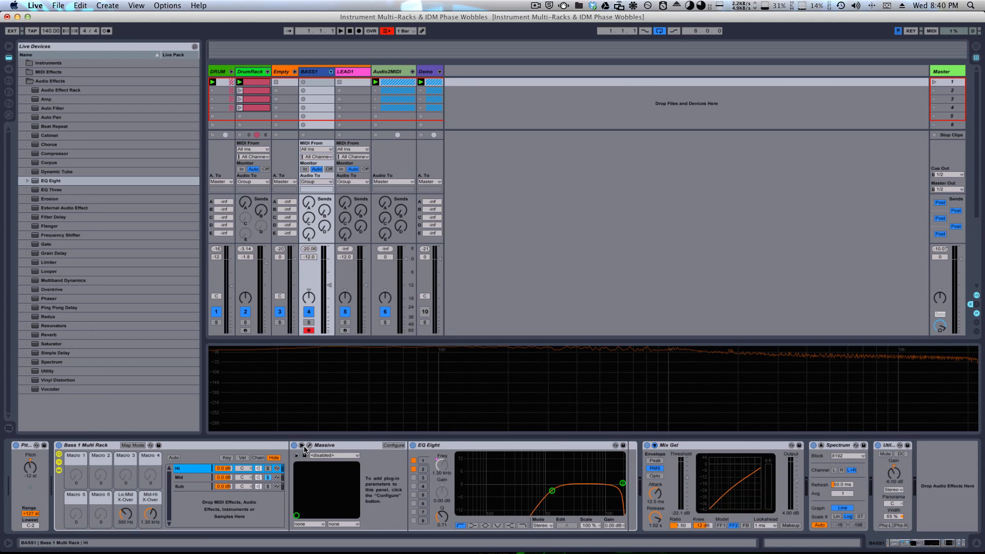
click(342, 445)
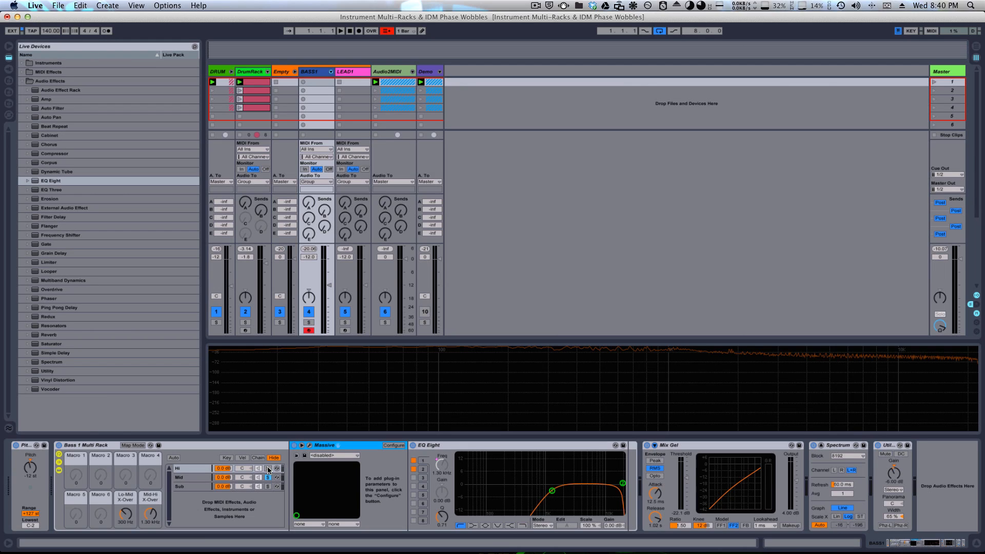
click(181, 479)
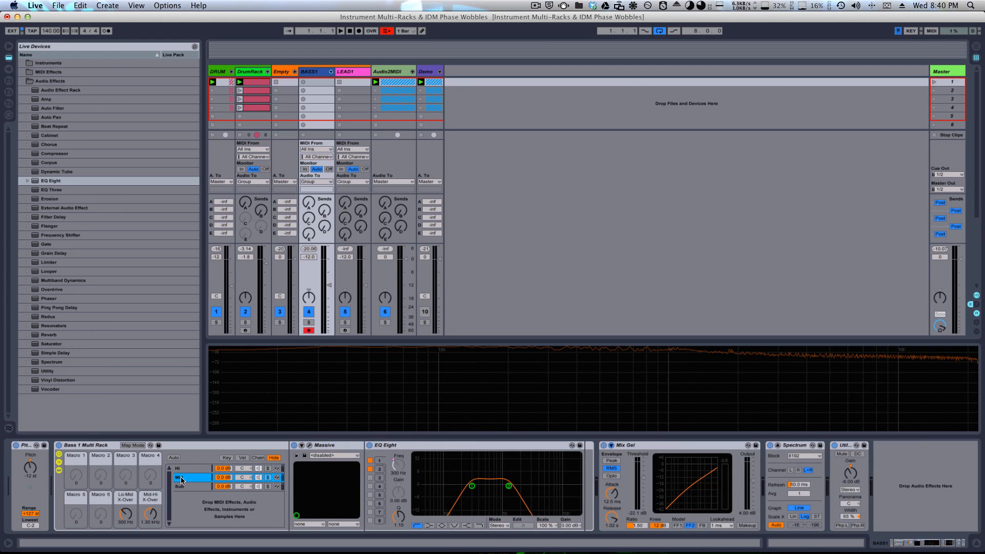
click(302, 446)
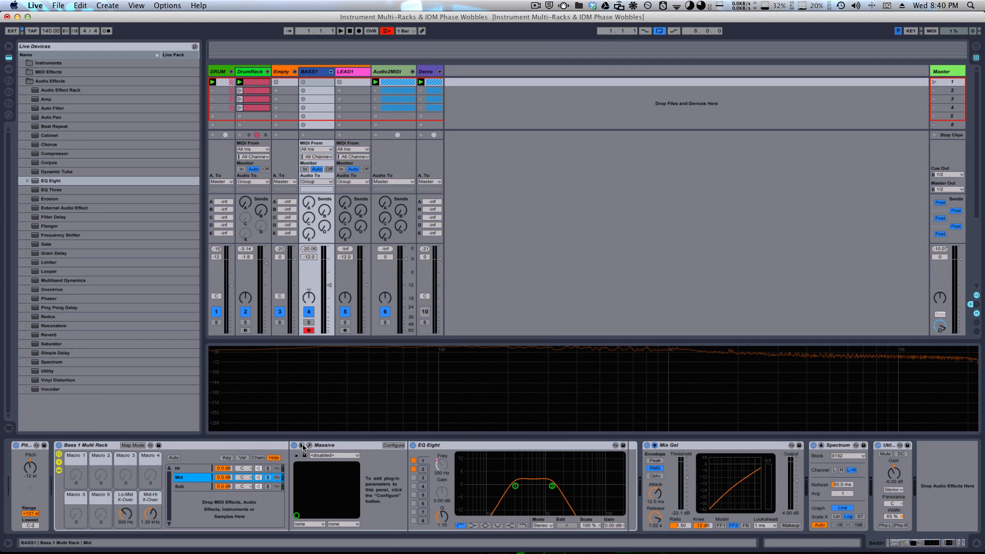
click(335, 447)
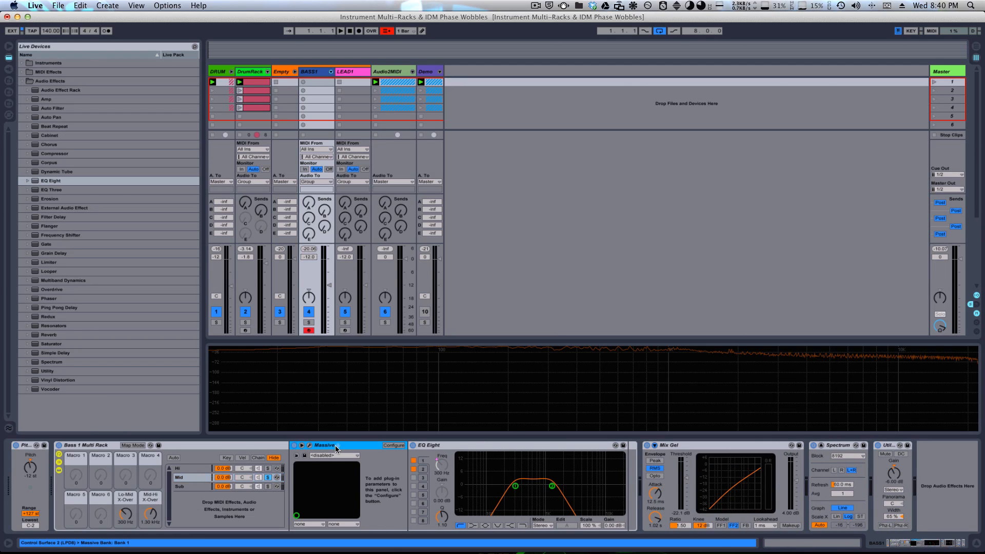
click(301, 446)
click(301, 445)
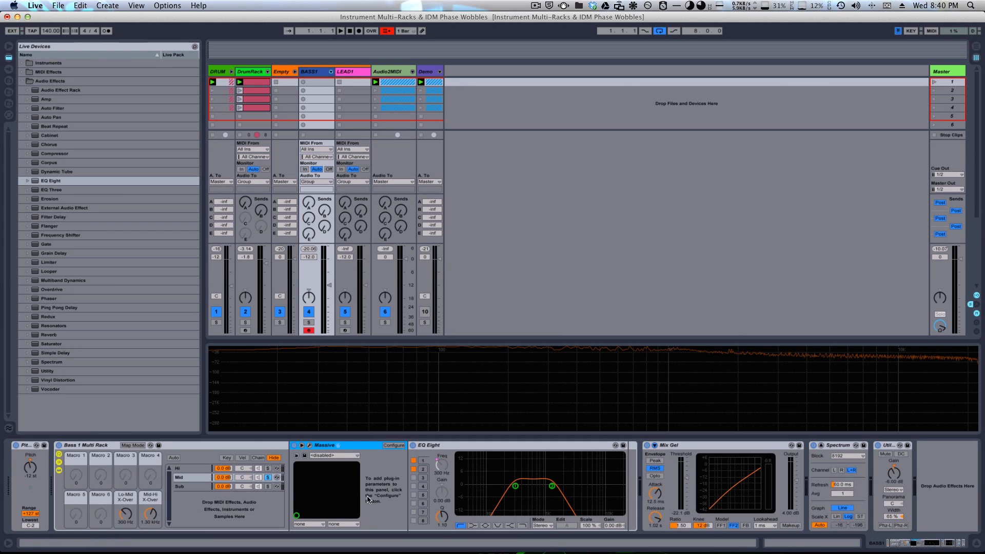
- Use Configure to add the Talk macro knob to the Mid chain's Massive device parameters, and leave configure mode
click(394, 445)
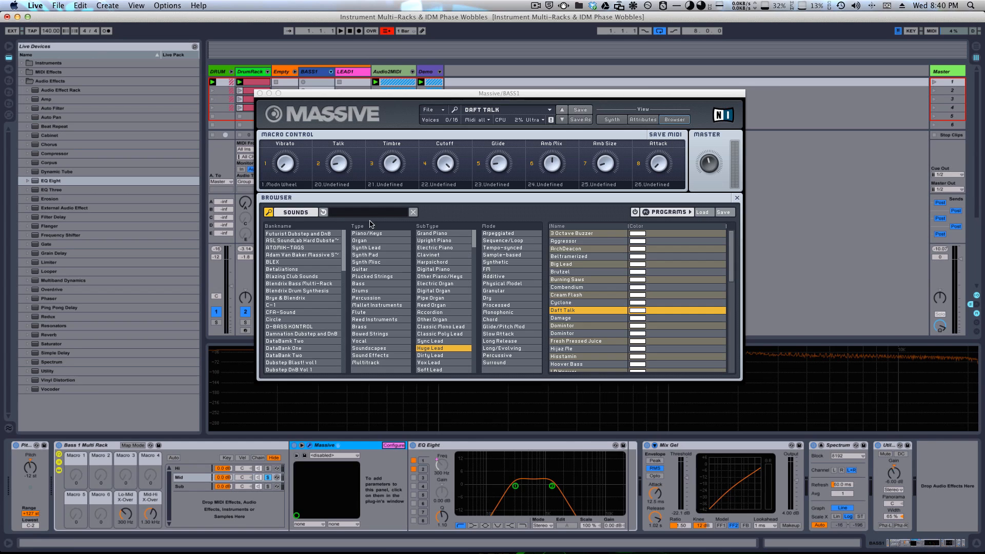
click(348, 166)
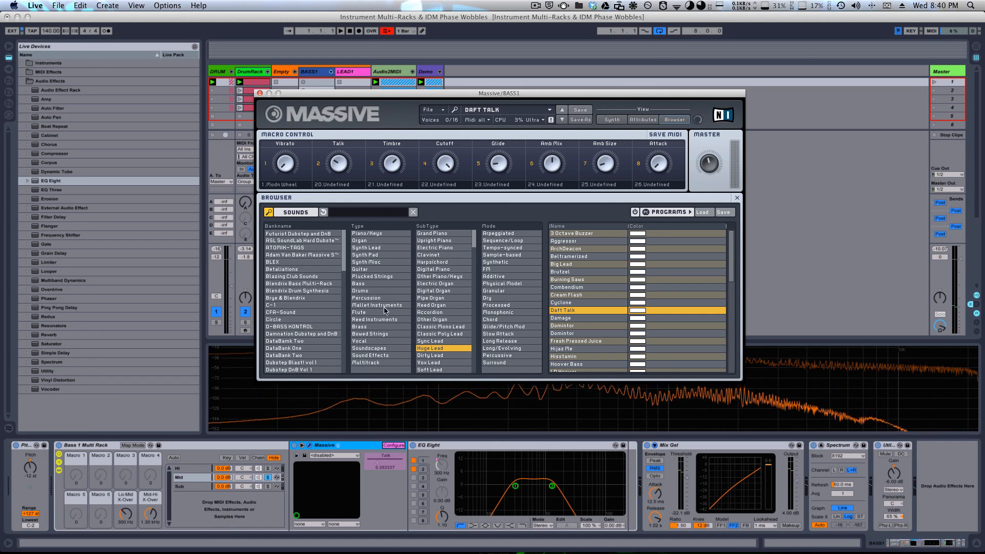
click(394, 460)
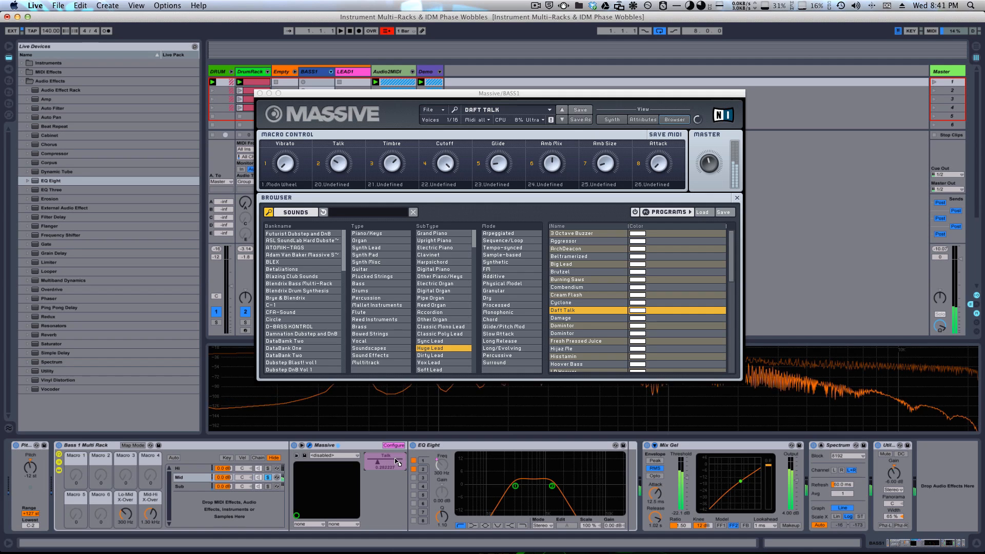
click(392, 446)
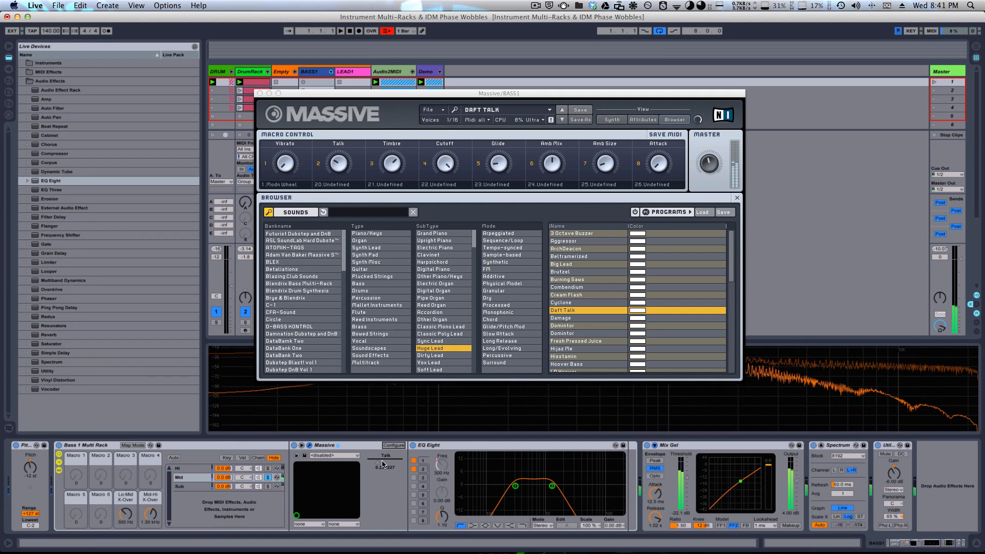
- Adjust the new Talk slider on the Mid chain's Massive to about 0.21, closing the plug-in window along the way
mouse_move(381, 463)
mouse_down()
mouse_move(390, 468)
mouse_move(379, 471)
mouse_move(391, 471)
mouse_move(375, 476)
mouse_move(392, 473)
mouse_move(376, 462)
mouse_up()
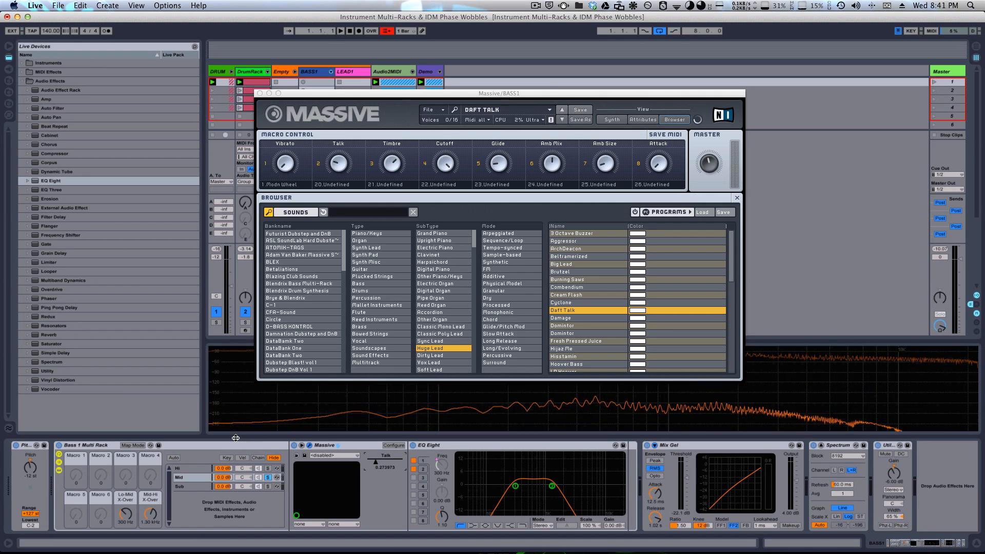
click(260, 94)
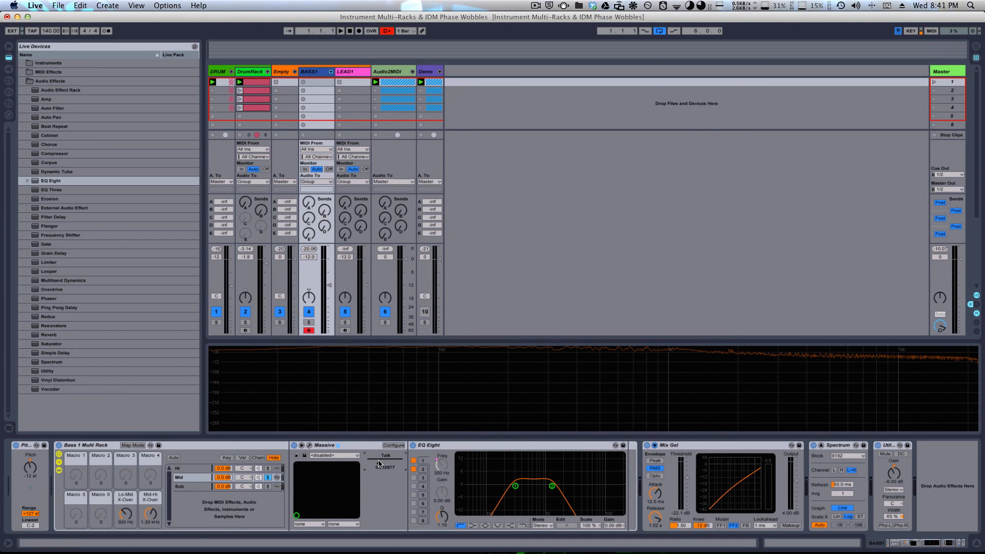
mouse_move(377, 463)
mouse_down()
mouse_move(368, 462)
mouse_move(376, 465)
mouse_up()
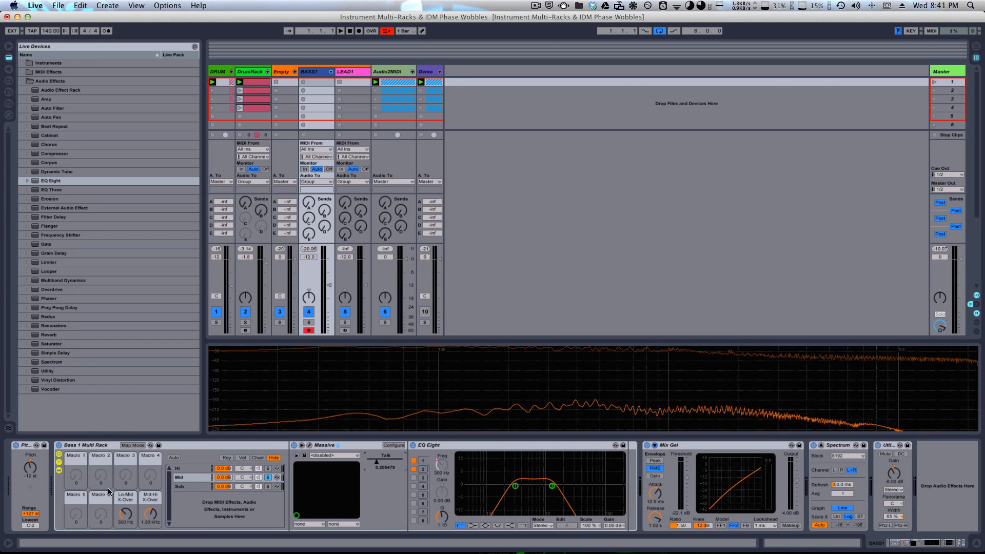
- Select the Bass 1 Multi Rack and view it in the Arrangement before returning to the Session view
click(96, 447)
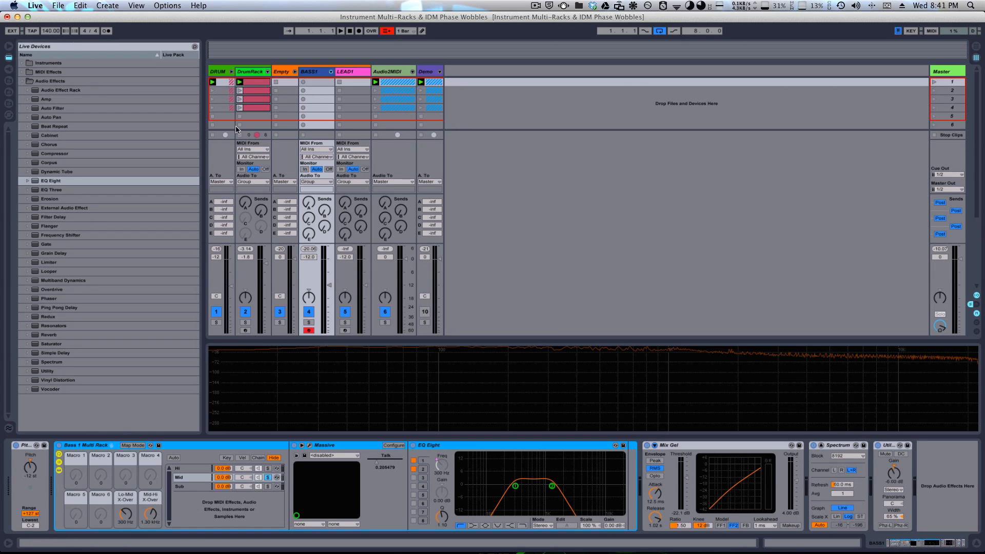
click(974, 48)
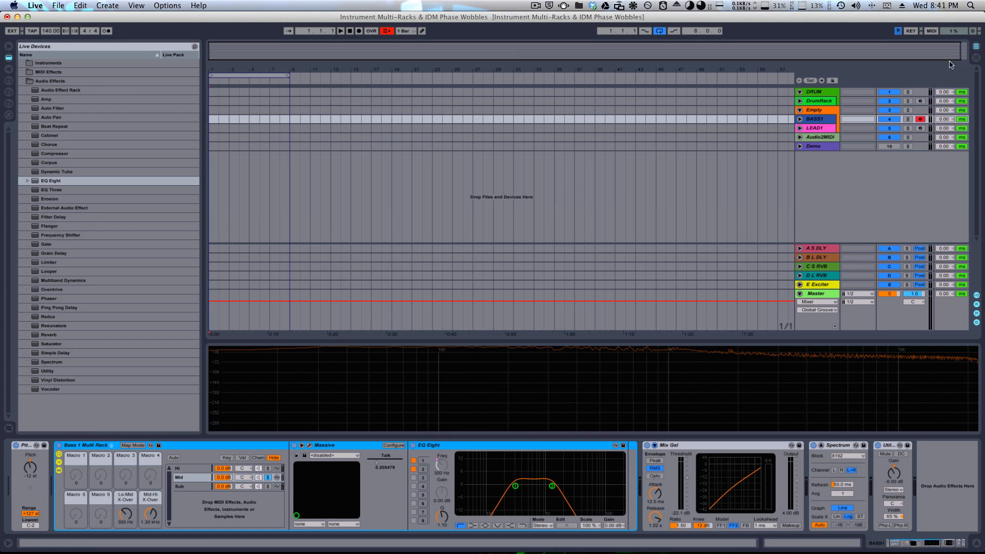
click(975, 59)
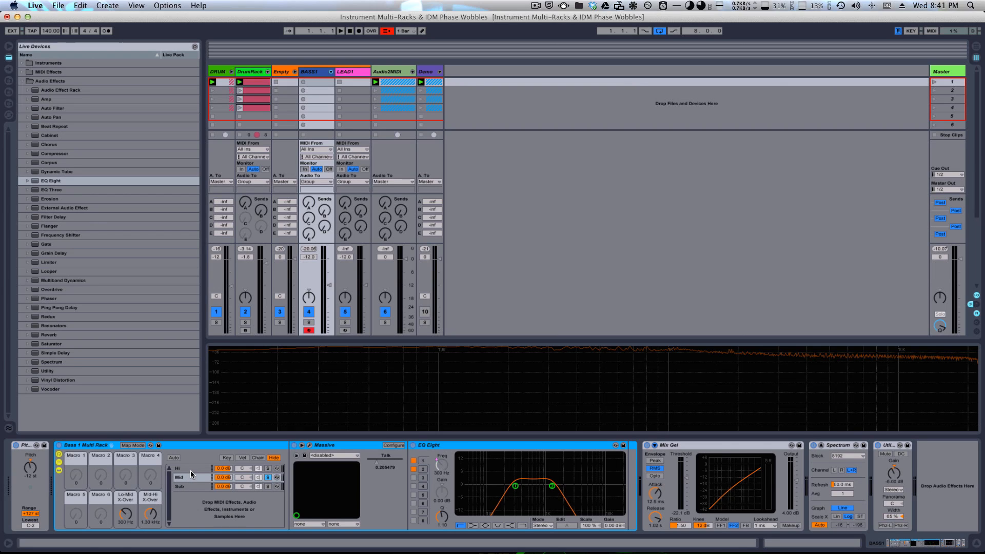
- Select the Hi chain and solo it in place of the Mid chain
click(353, 443)
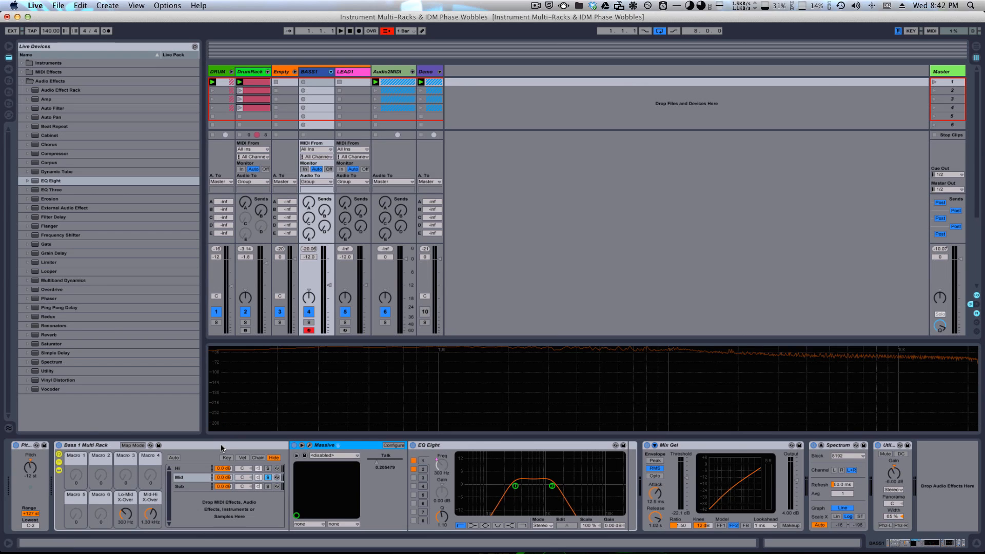
click(197, 478)
click(197, 468)
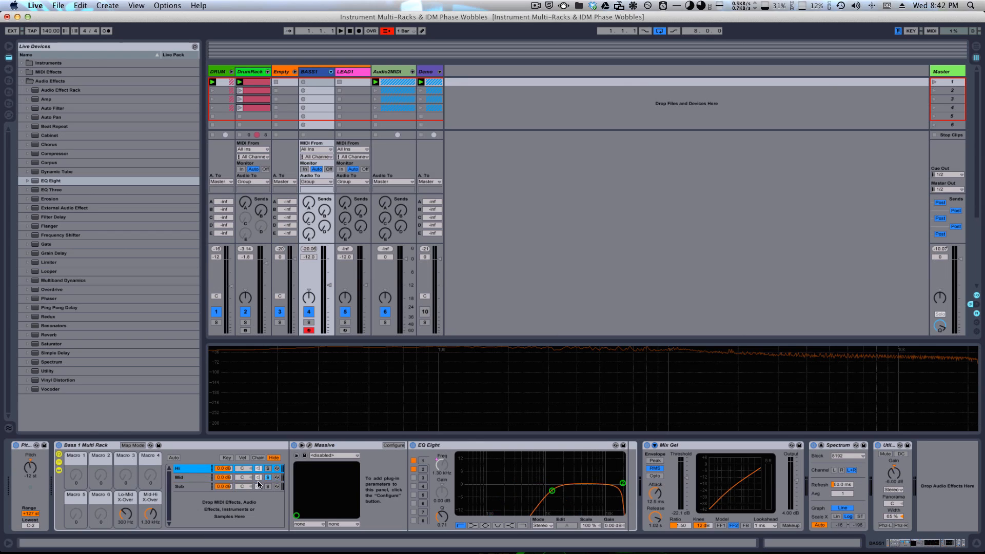
click(270, 469)
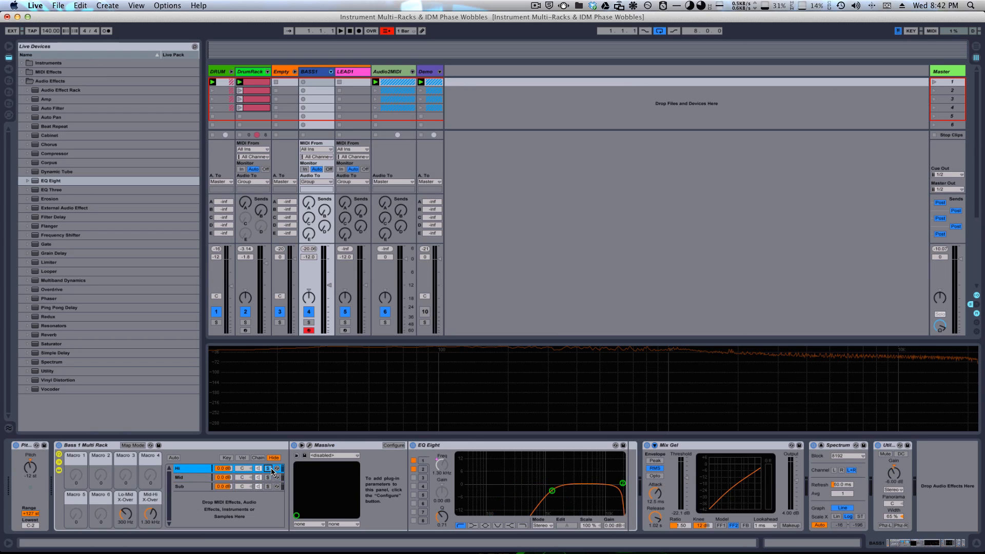
- Open the Hi chain's Massive and show the Attributes view of the HARDCORE BASS preset to try out its macro controls
click(340, 442)
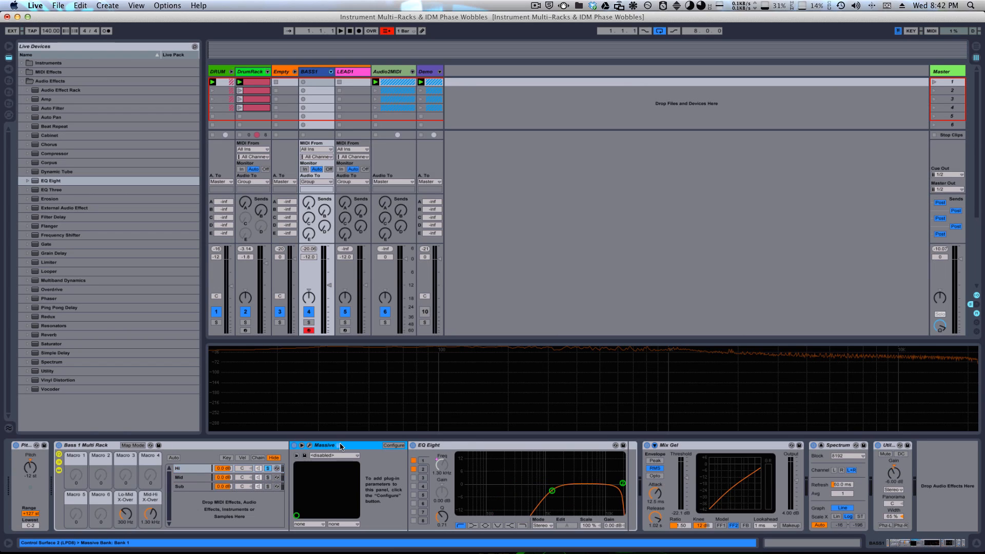
click(309, 446)
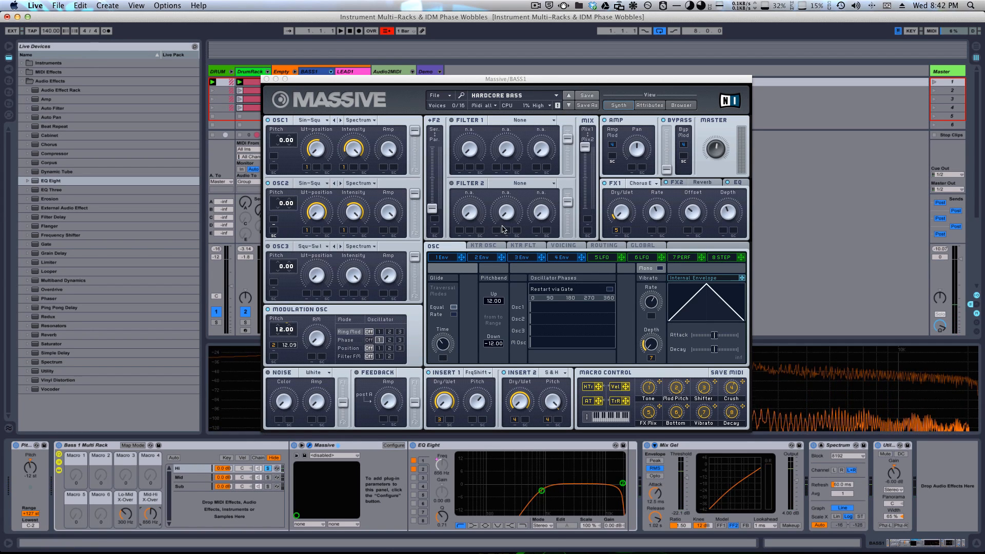
click(651, 106)
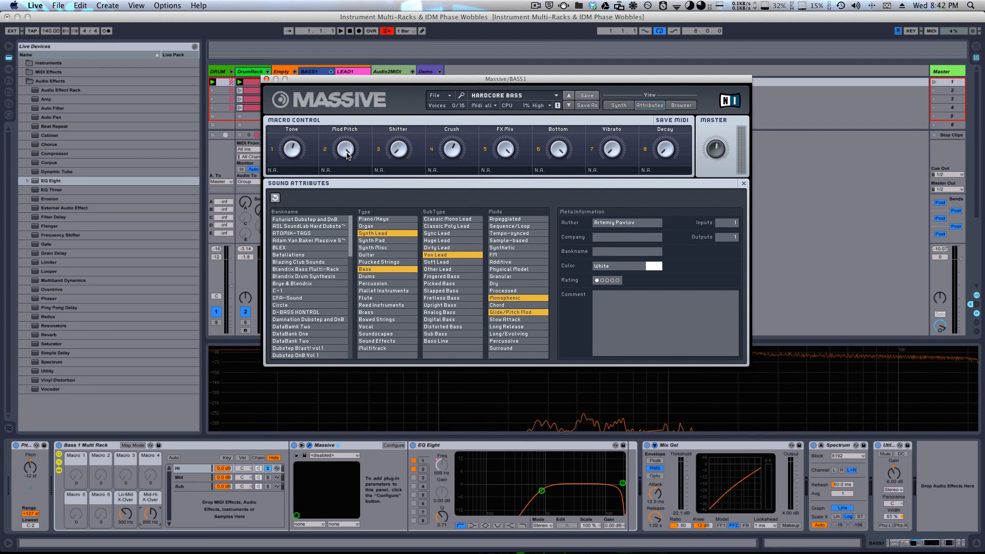
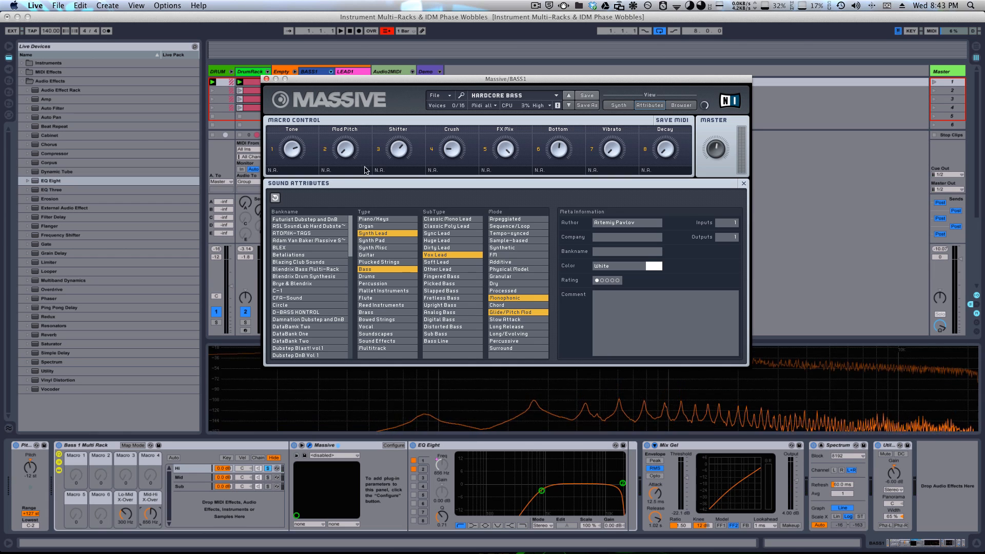
- Use Configure to expose the Mod Pitch, Crush and Shifter macros on the Hi chain's Massive device, and close the plug-in window
click(353, 447)
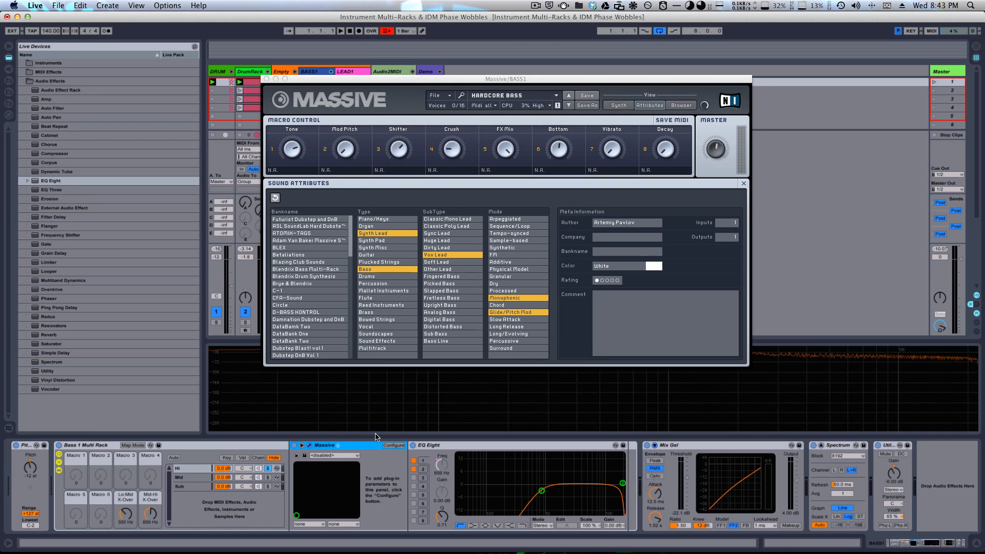
click(391, 446)
click(343, 153)
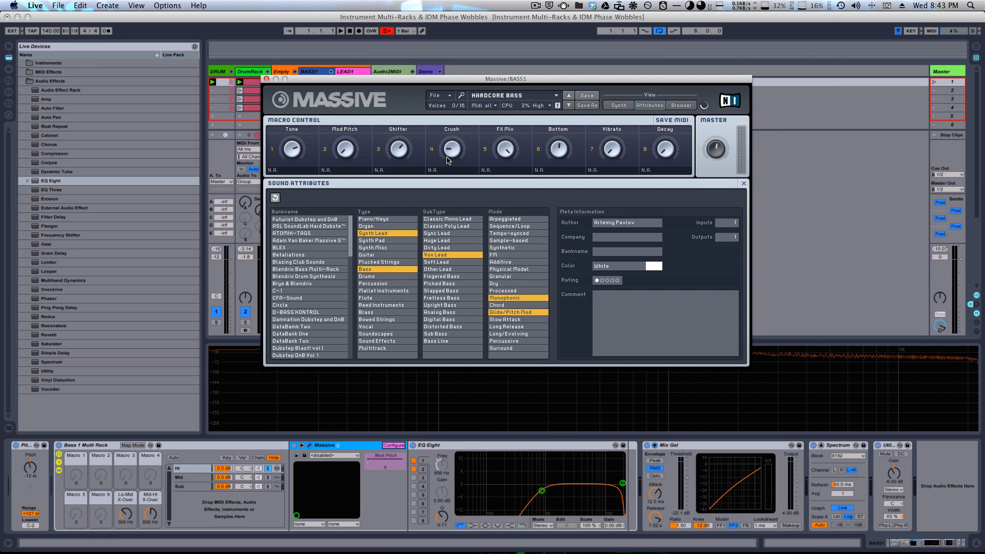
click(449, 154)
click(399, 153)
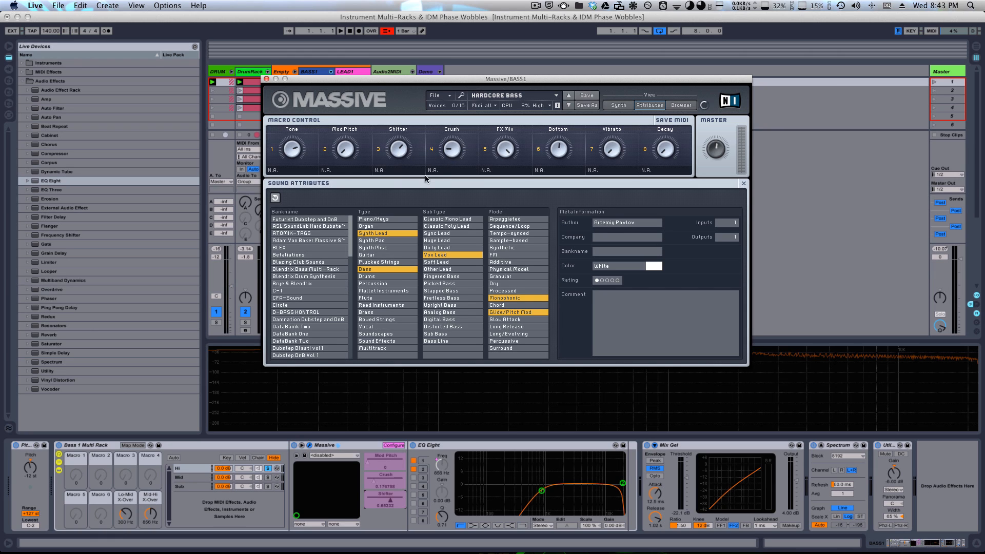
click(394, 445)
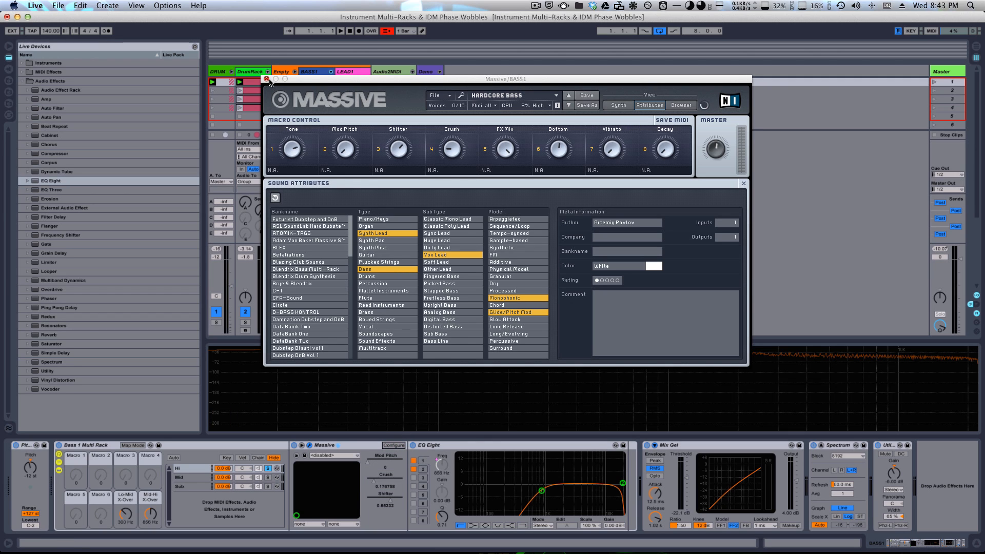
click(267, 79)
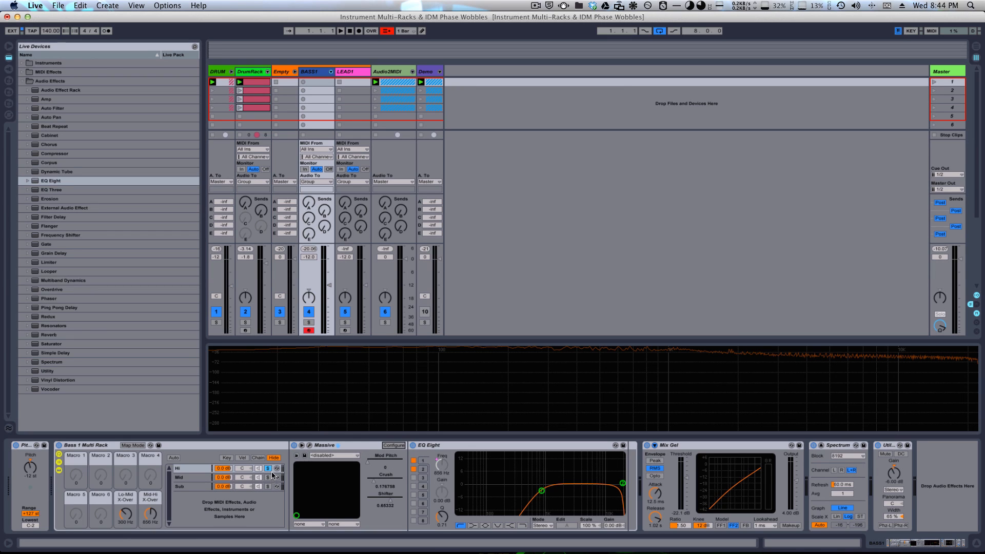
- Map the Talk parameter of the Mid chain's Massive to Macro 2 of the Bass 1 Multi Rack
click(195, 477)
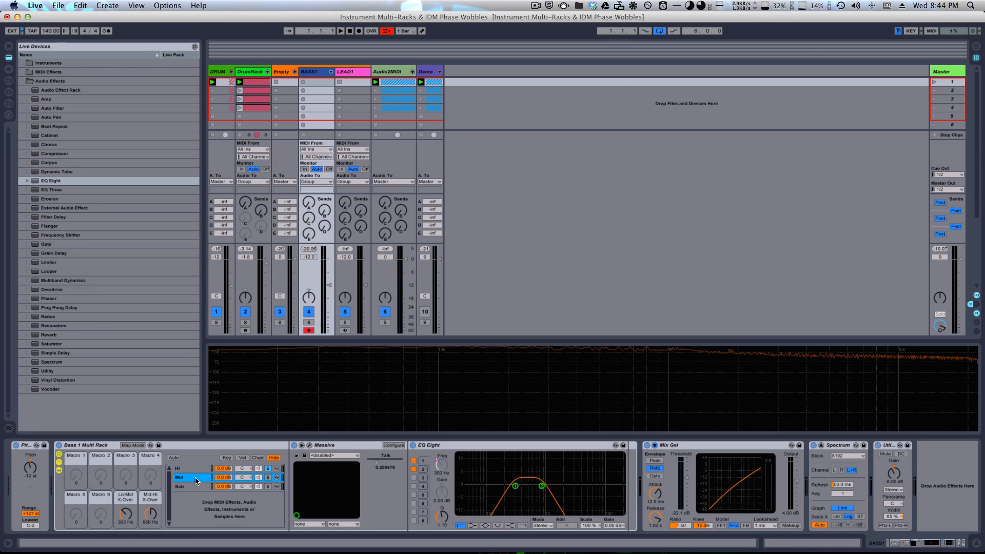
click(382, 463)
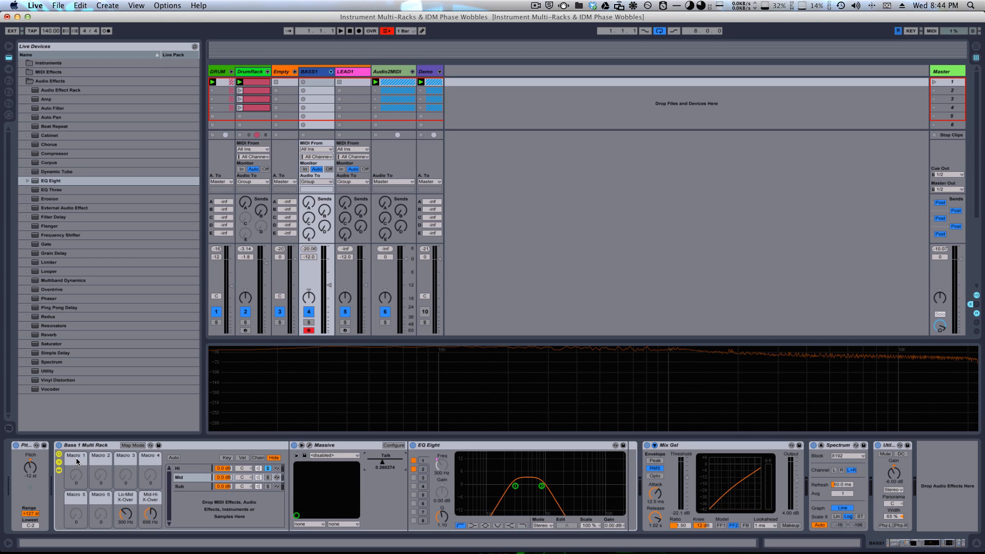
right_click(382, 463)
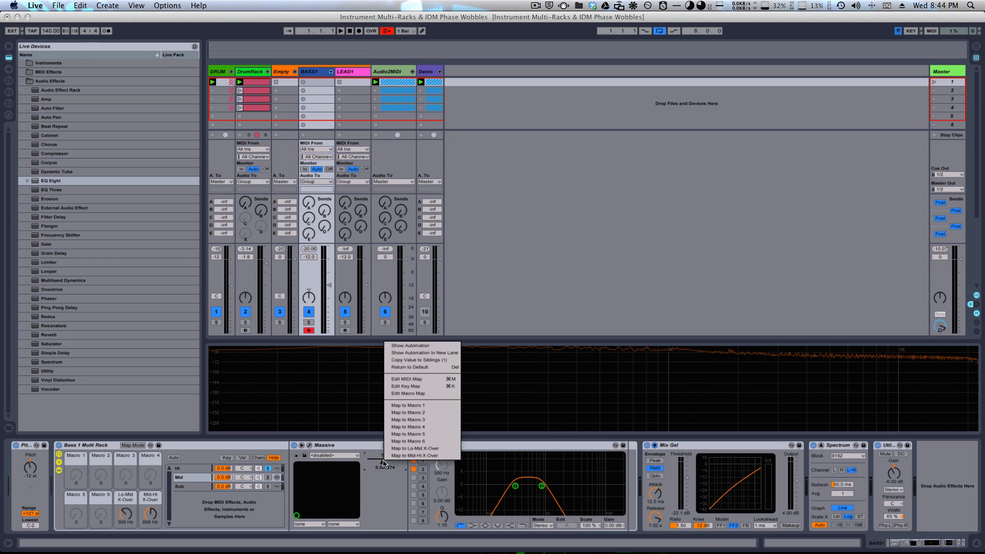
click(423, 417)
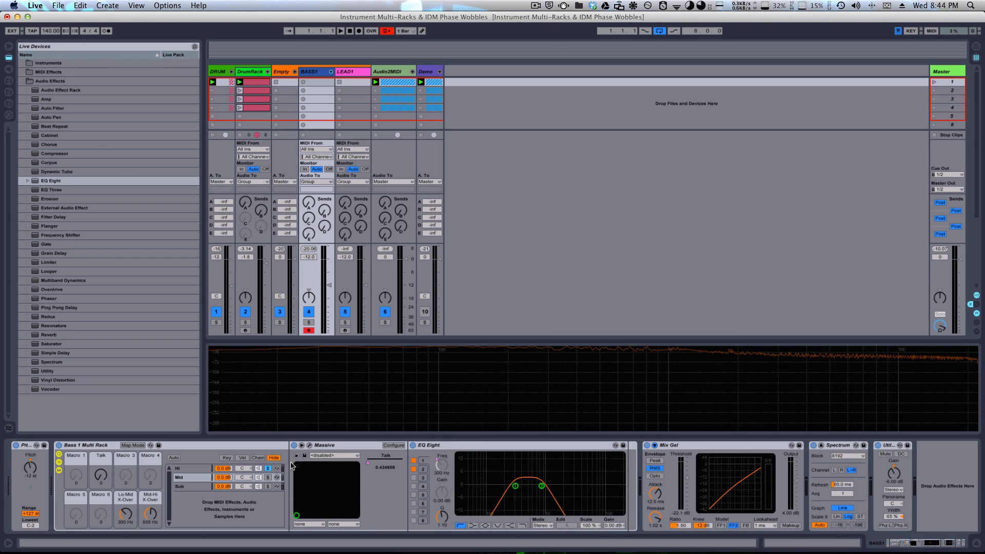
- Solo the Mid chain in place of the Hi chain and sweep the Talk macro up to 127 and down to about 92
click(207, 447)
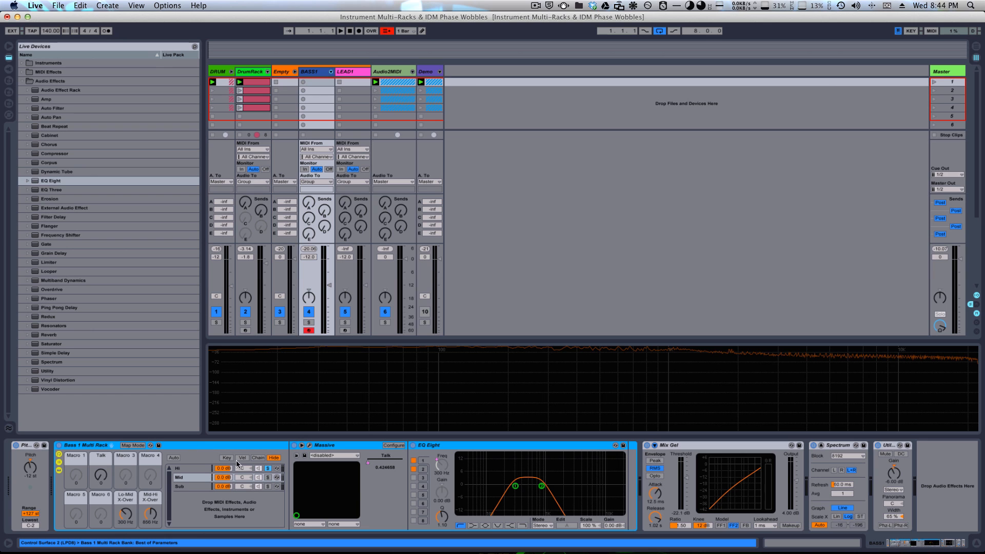
click(267, 478)
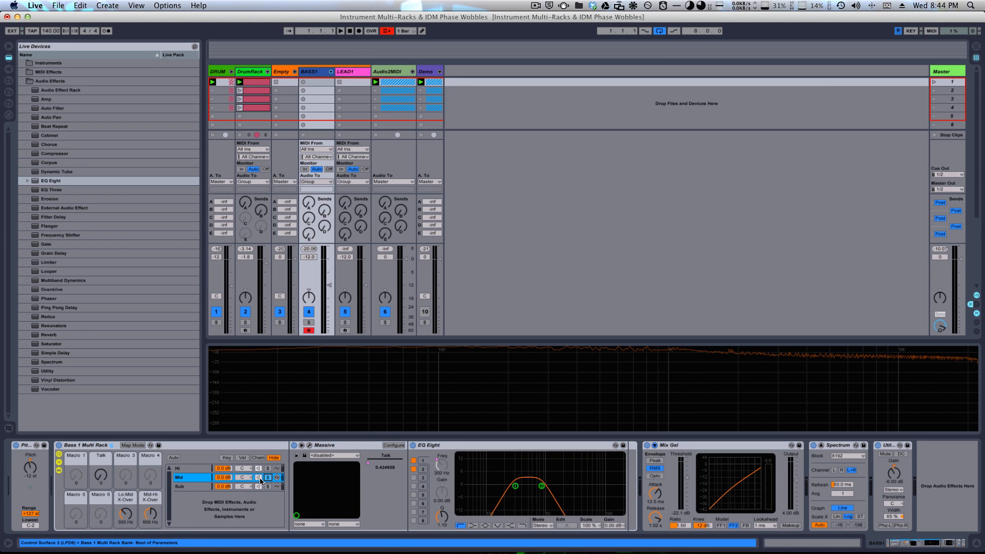
drag(101, 479, 88, 408)
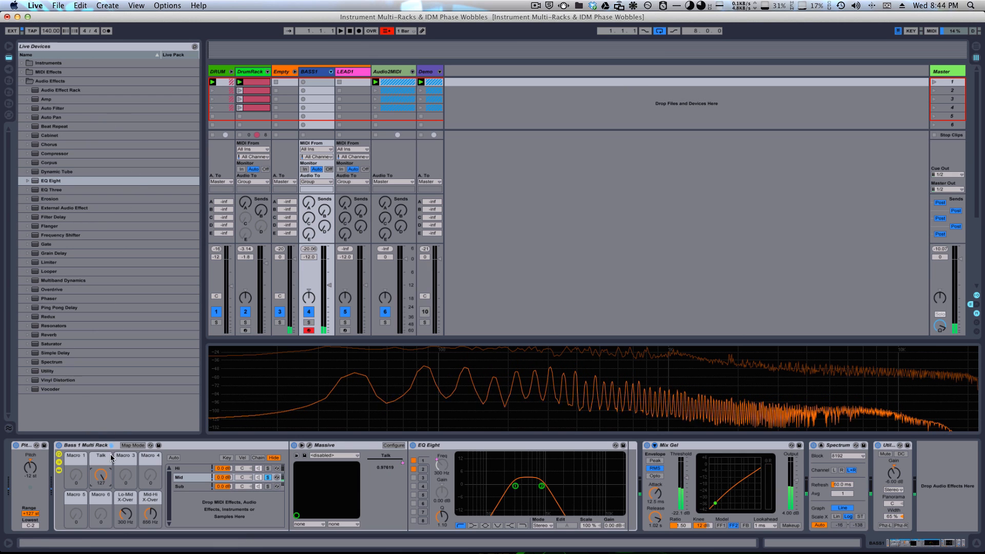
drag(101, 474, 103, 499)
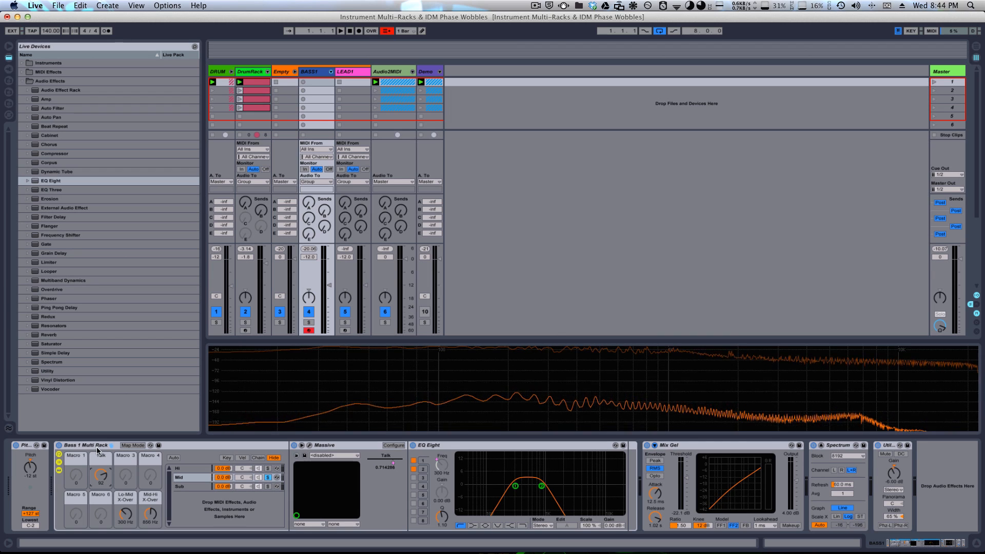
- Try a maximum slightly below 1.00 for the Talk mapping in the rack's macro mappings, and leave map mode
click(110, 446)
click(132, 445)
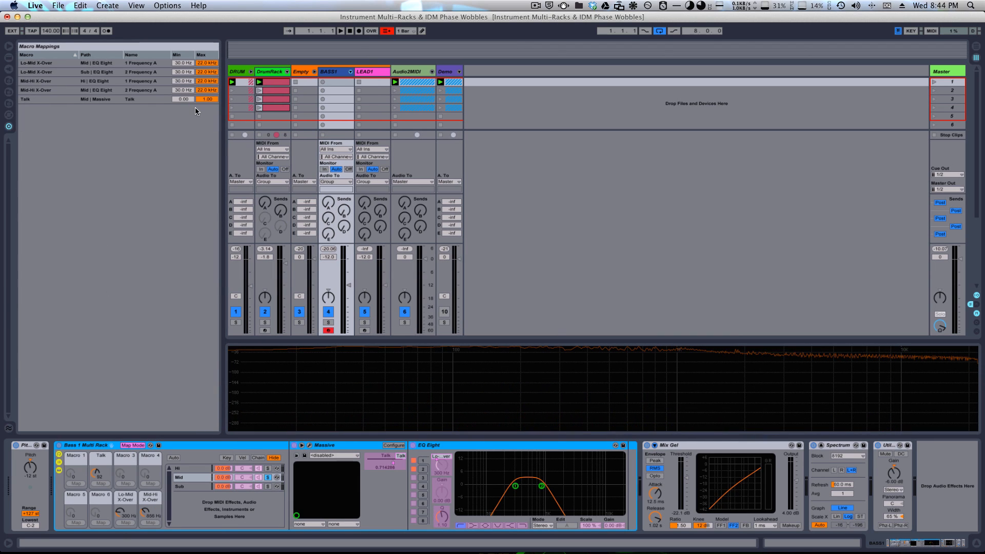
drag(207, 99, 210, 103)
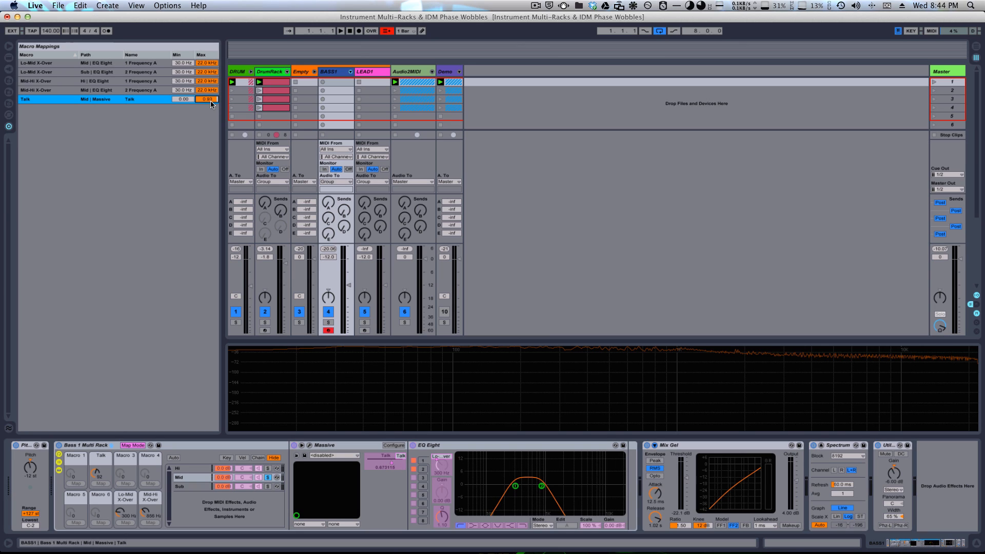
click(98, 451)
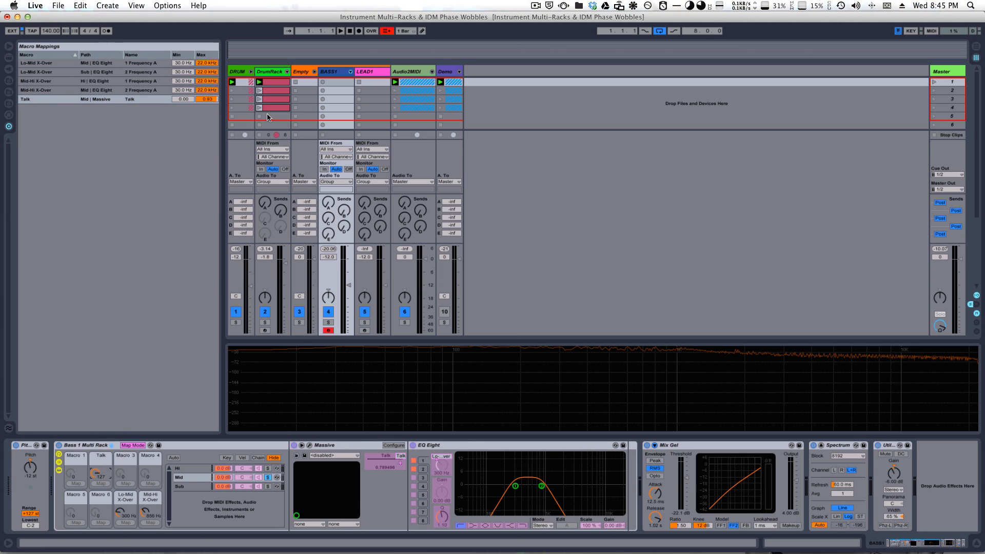
click(132, 444)
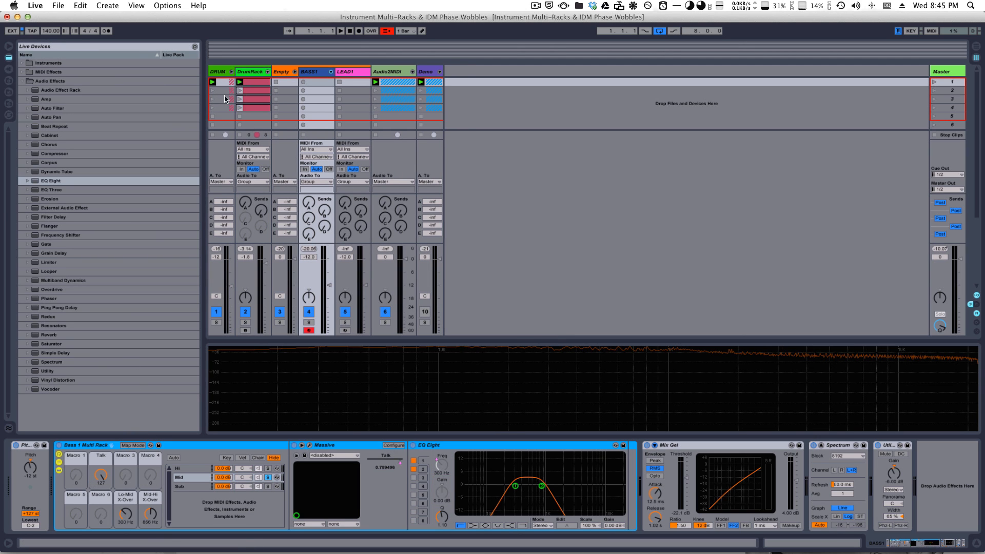
- Audition the upper range of the Talk macro on the soloed Mid chain by sweeping it down from 127
click(100, 477)
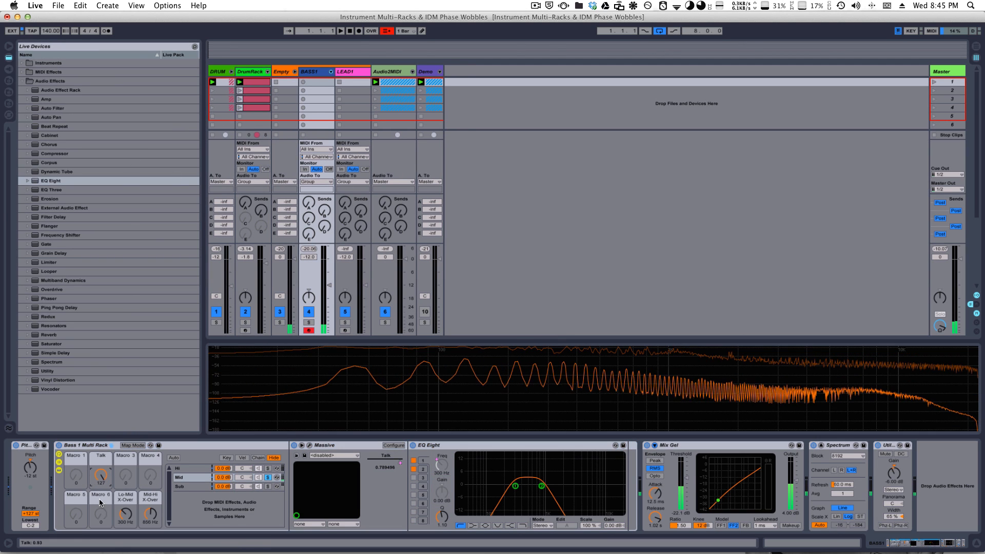
drag(100, 478, 98, 473)
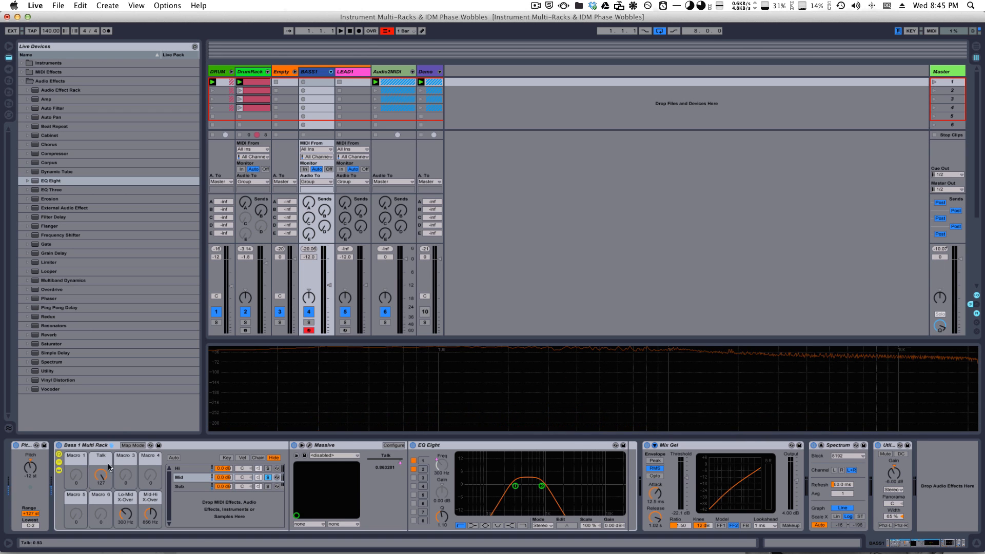
drag(108, 476, 109, 489)
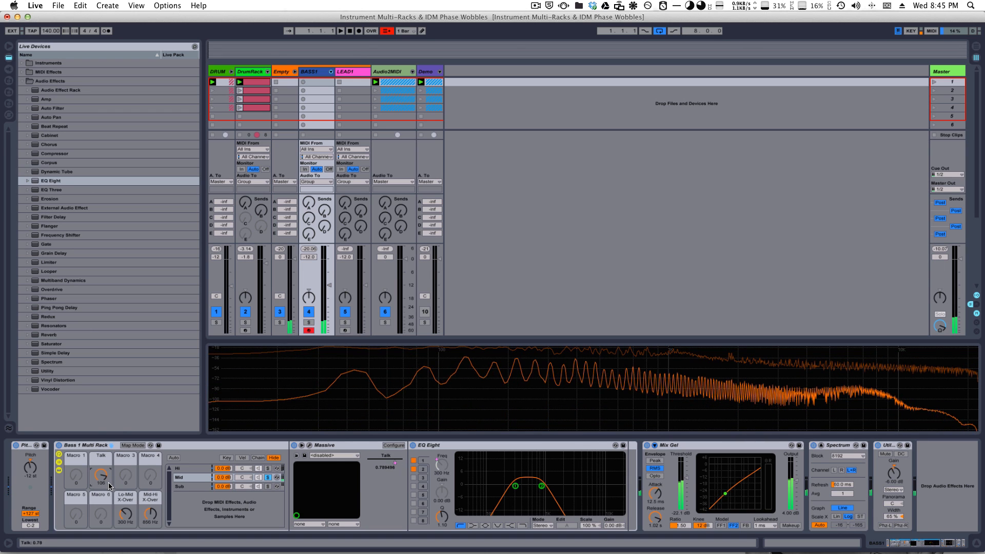
- Lower the Talk mapping's maximum to 0.73 and on to 0.70 in the macro mappings, and leave map mode
click(132, 445)
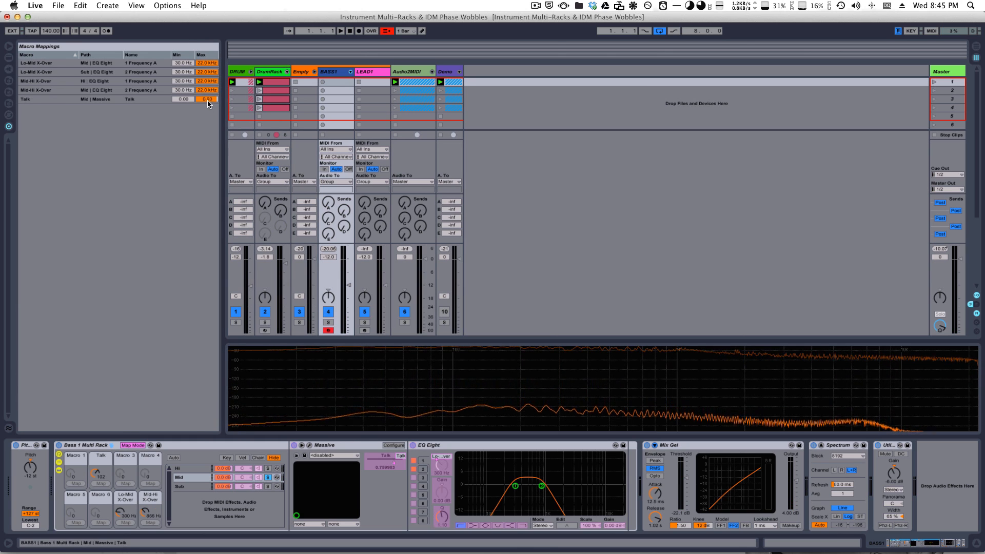
drag(208, 100, 212, 114)
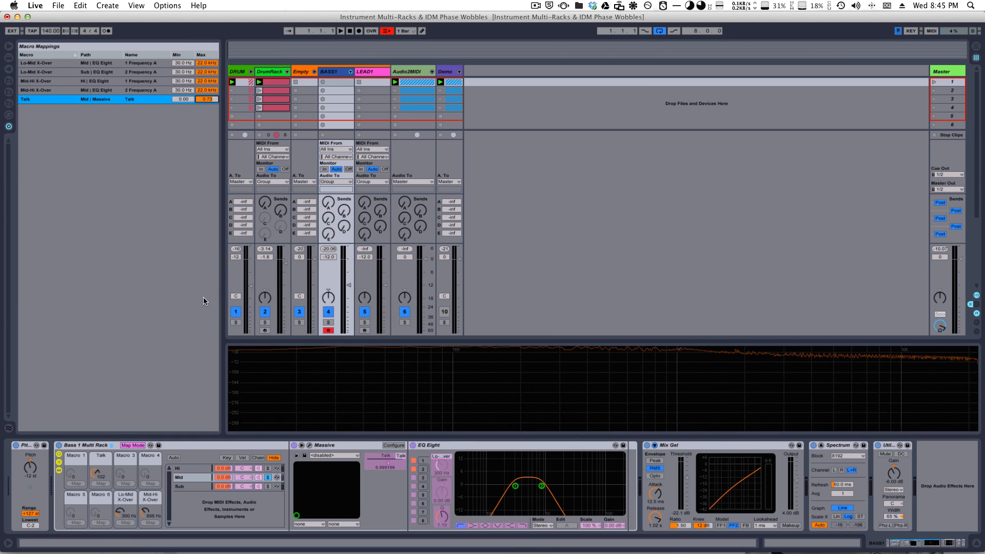
click(99, 453)
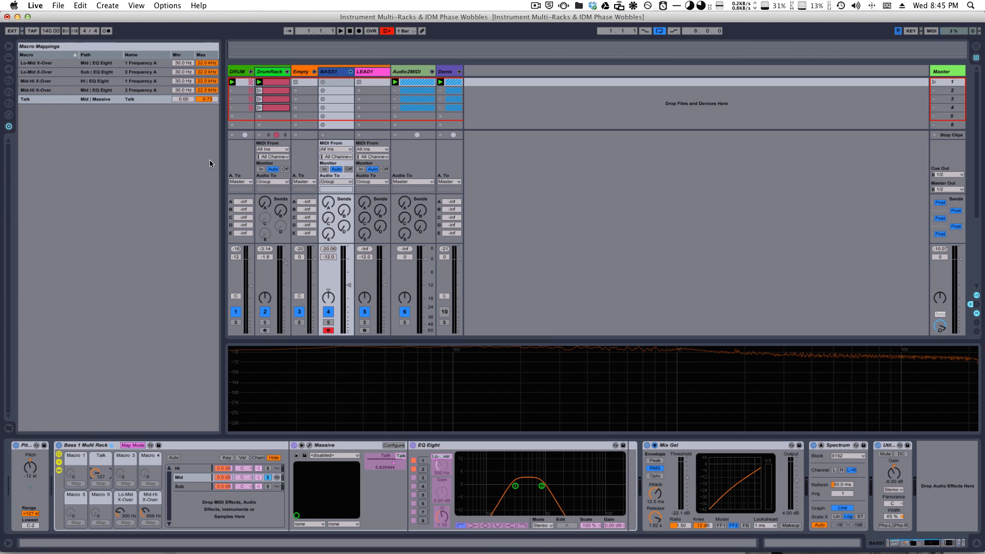
click(211, 99)
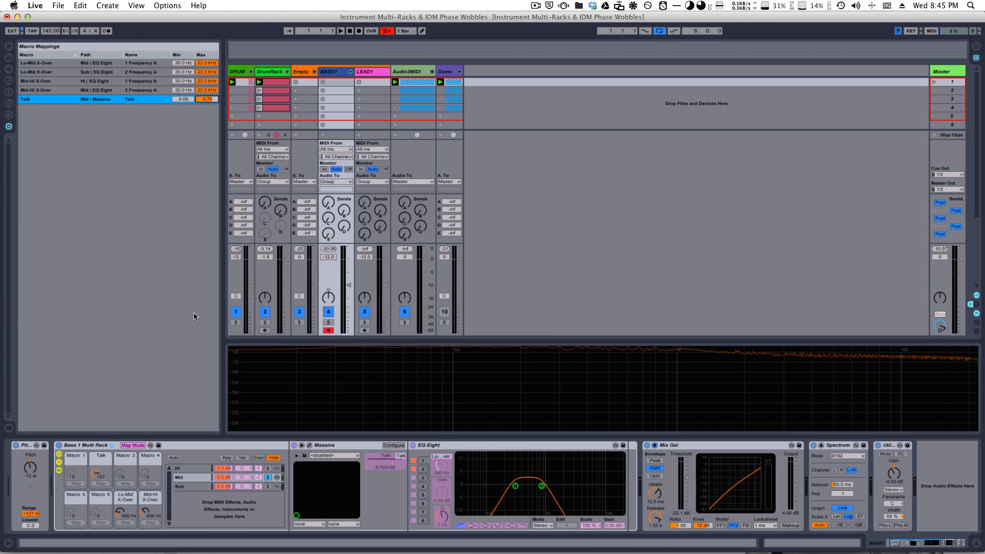
click(134, 441)
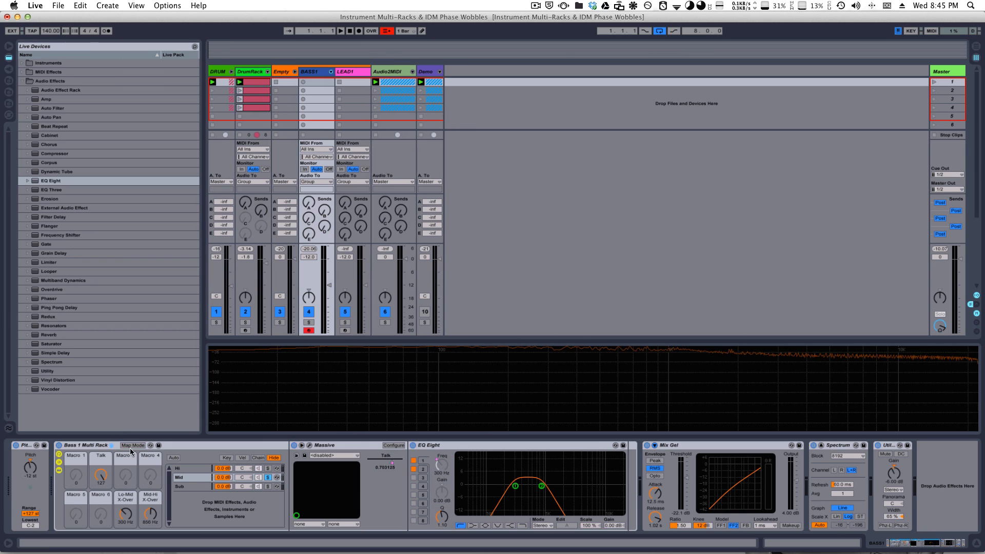
- Test the Talk macro up to 127, and switch the selection and solo from the Mid chain to the Hi chain
drag(104, 468, 97, 446)
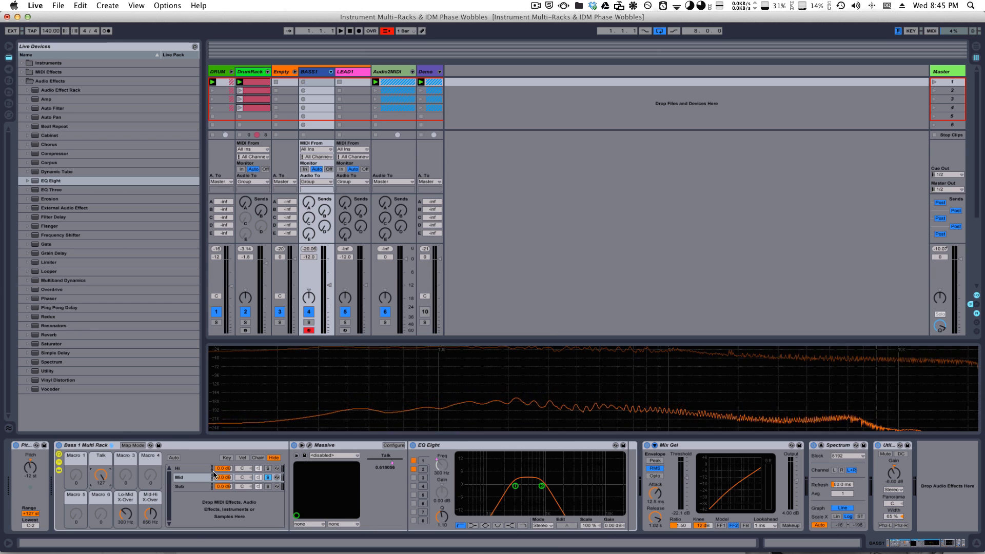
click(268, 477)
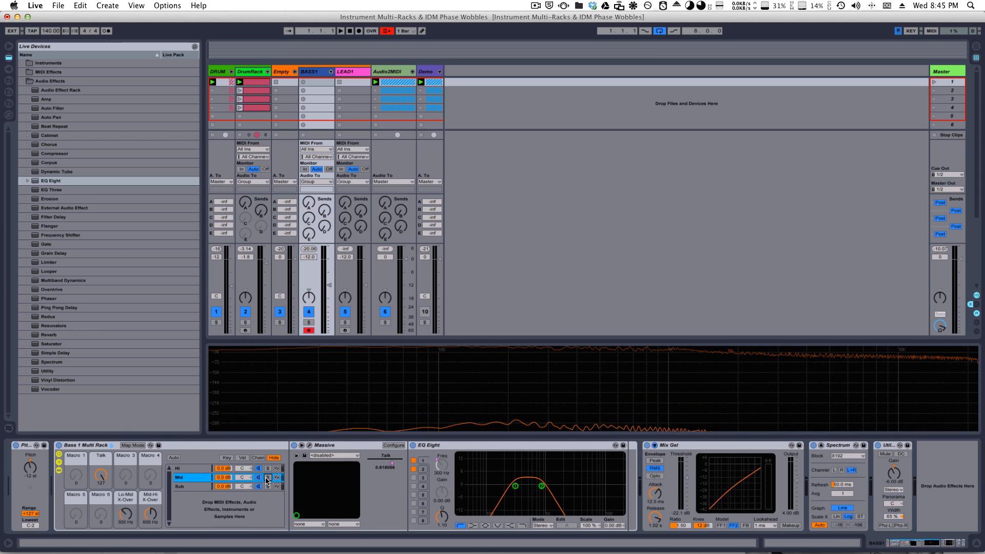
click(189, 469)
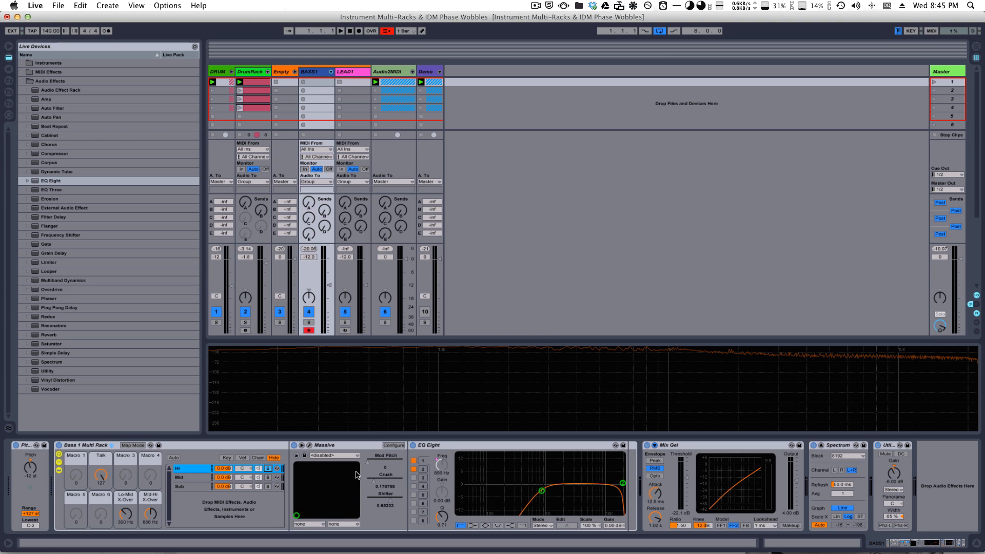
- Map the Mod Pitch parameter of the Hi chain's Massive to the rack's Talk macro
right_click(370, 462)
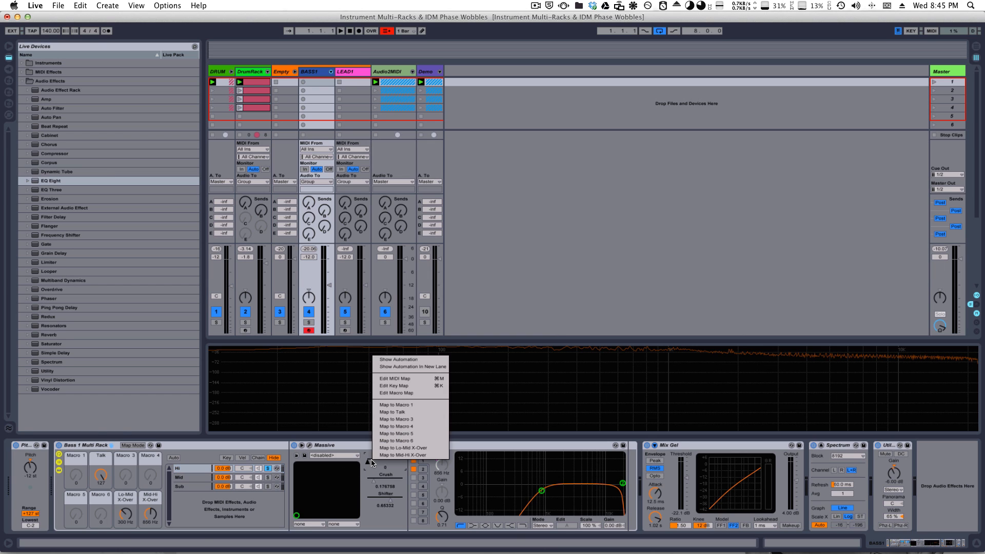
click(395, 411)
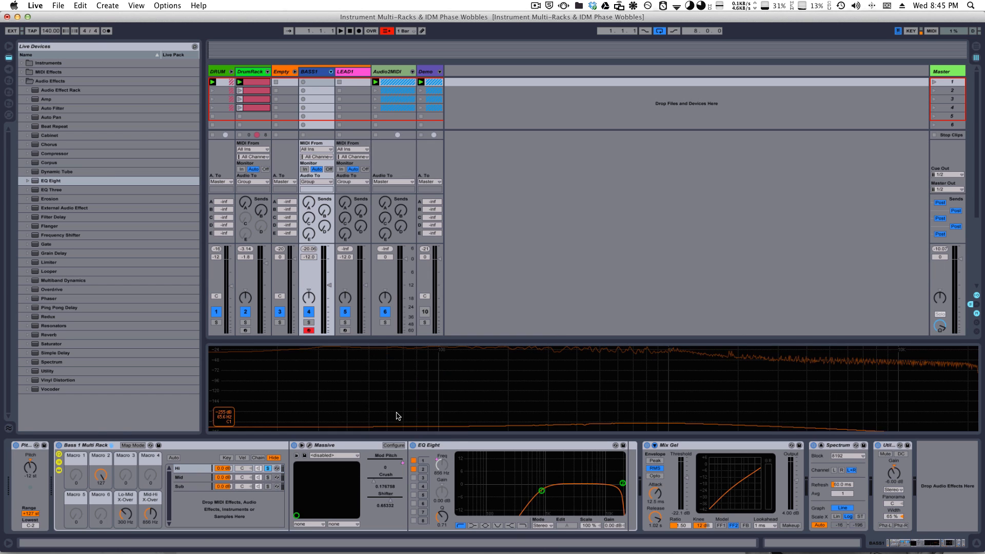
click(385, 457)
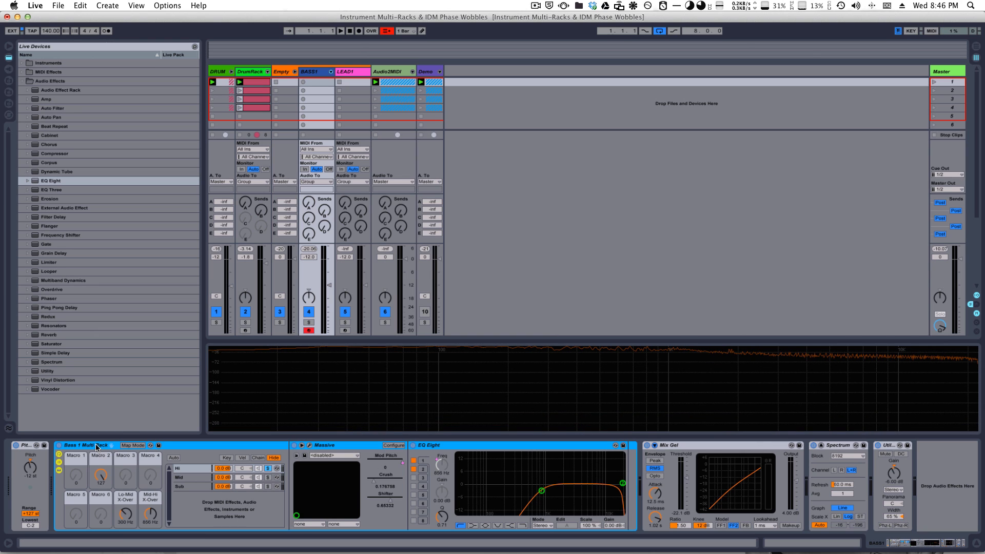
- Sweep Macro 2 down to 0 and limit the maximum of the Hi chain's Mod Pitch mapping to 0.10
drag(103, 472, 103, 480)
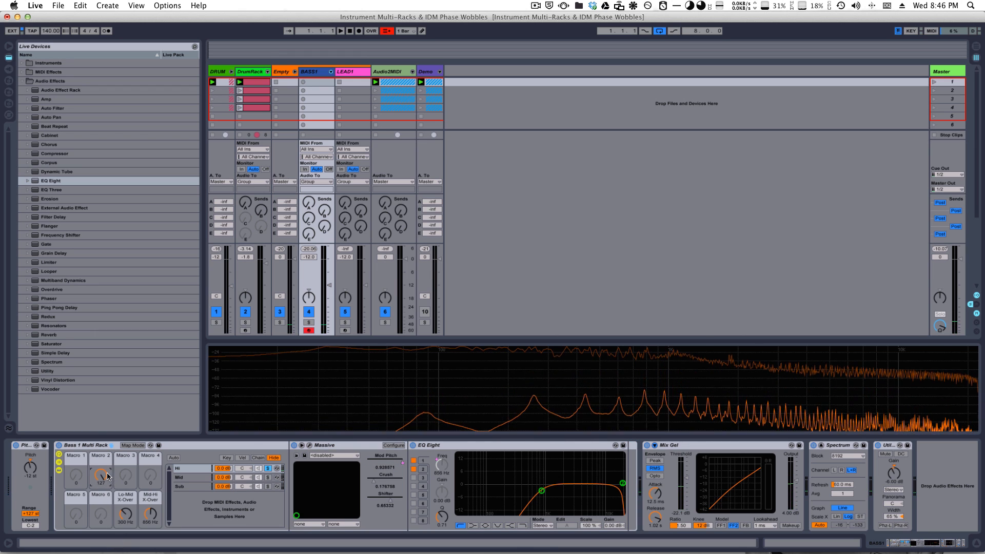
drag(100, 474, 135, 552)
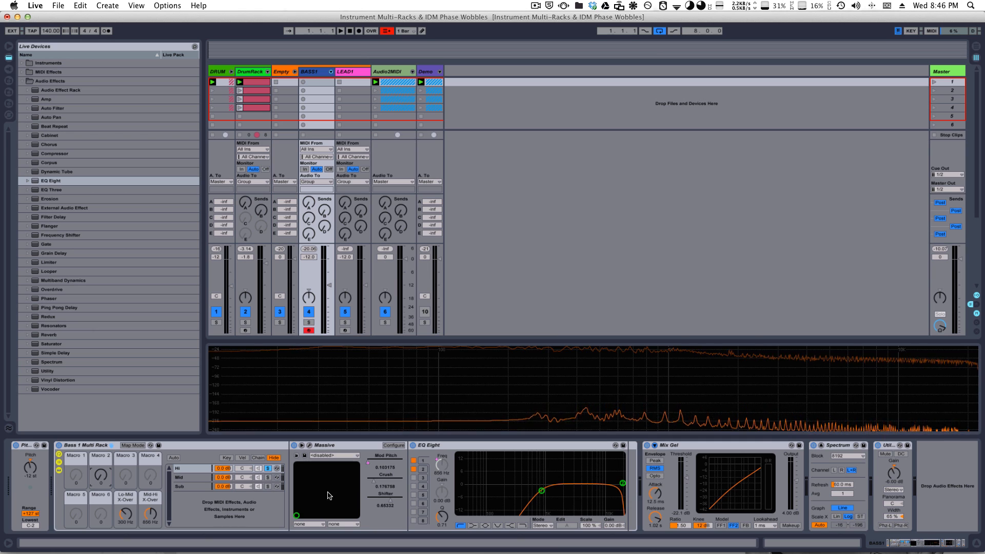
click(128, 443)
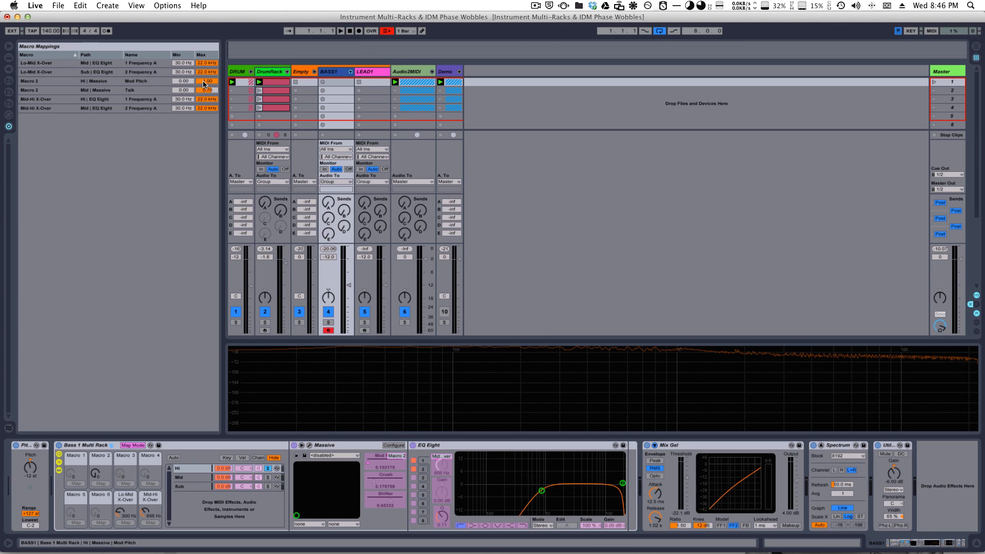
drag(204, 85, 203, 135)
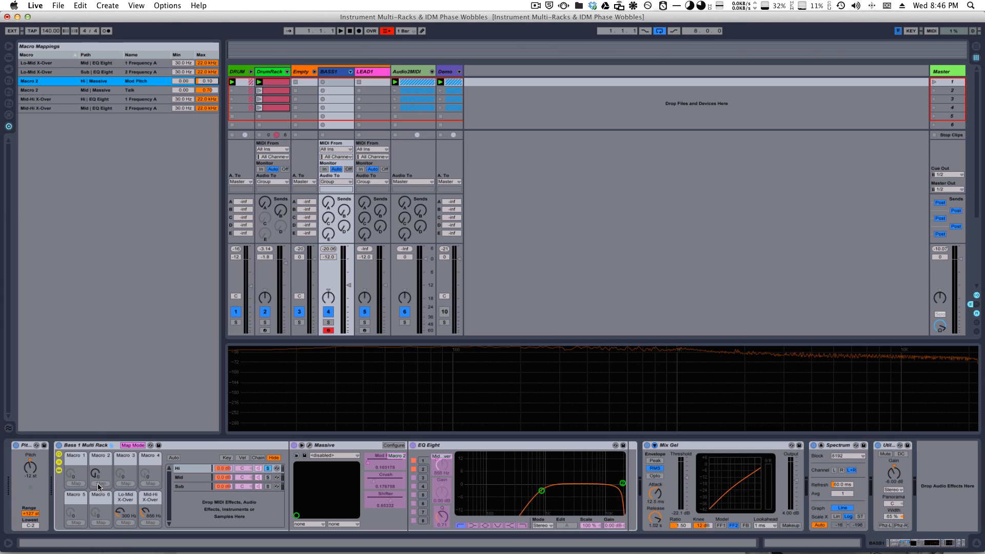
- Leave map mode and audition the reduced Mod Pitch range by sweeping Macro 2 up to 127
drag(98, 486, 94, 401)
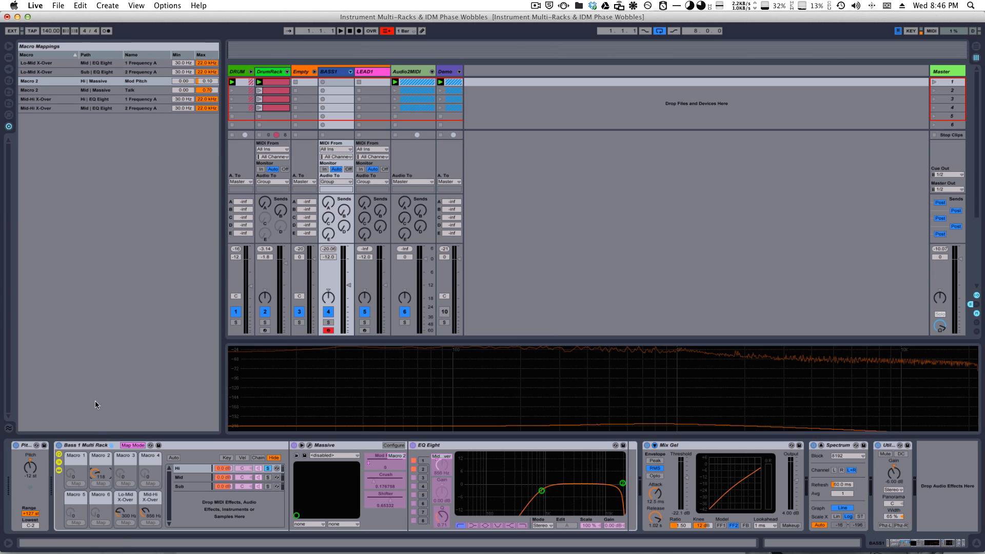
click(141, 446)
click(104, 447)
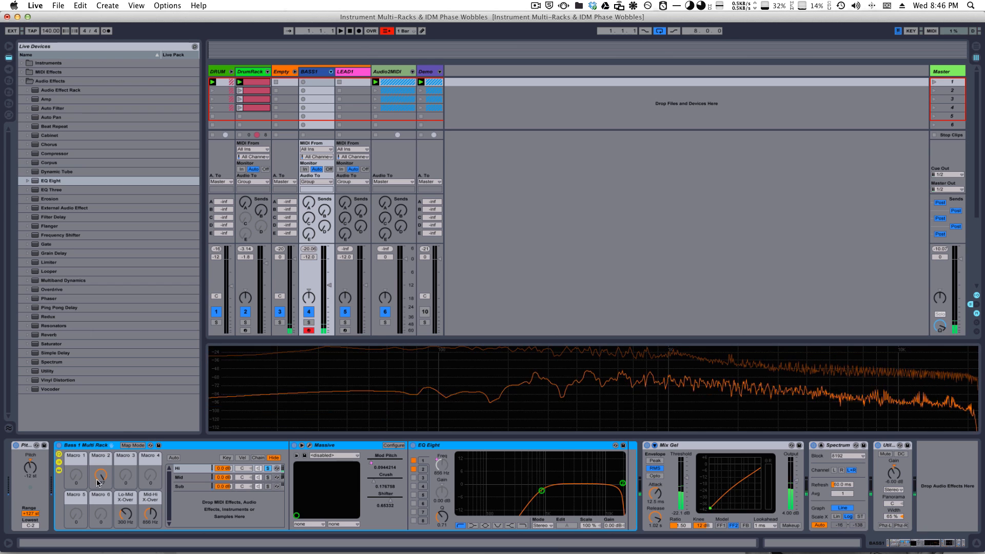
drag(99, 482, 110, 521)
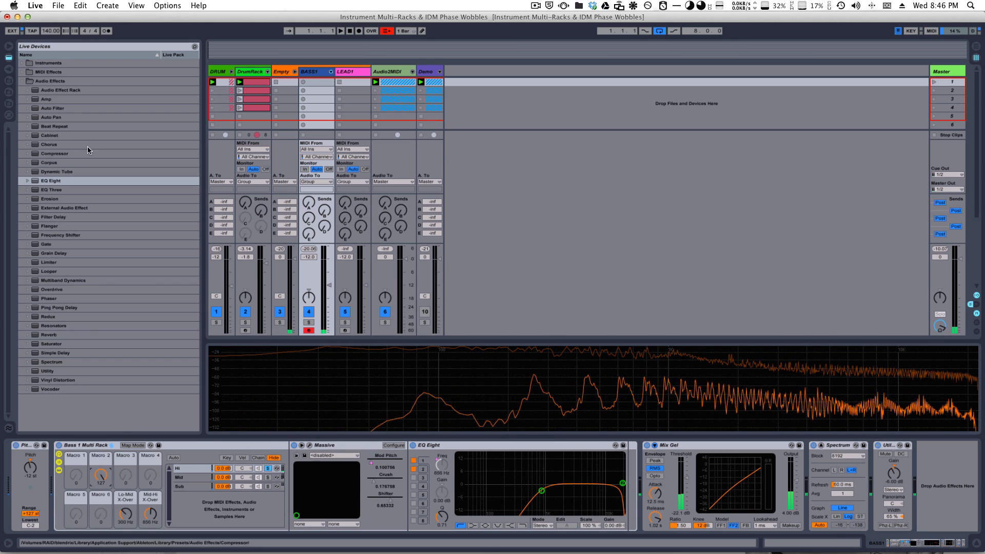
- Lower the maximum of the Hi chain's Mod Pitch mapping to 0.05 in the macro mappings and leave map mode
click(132, 446)
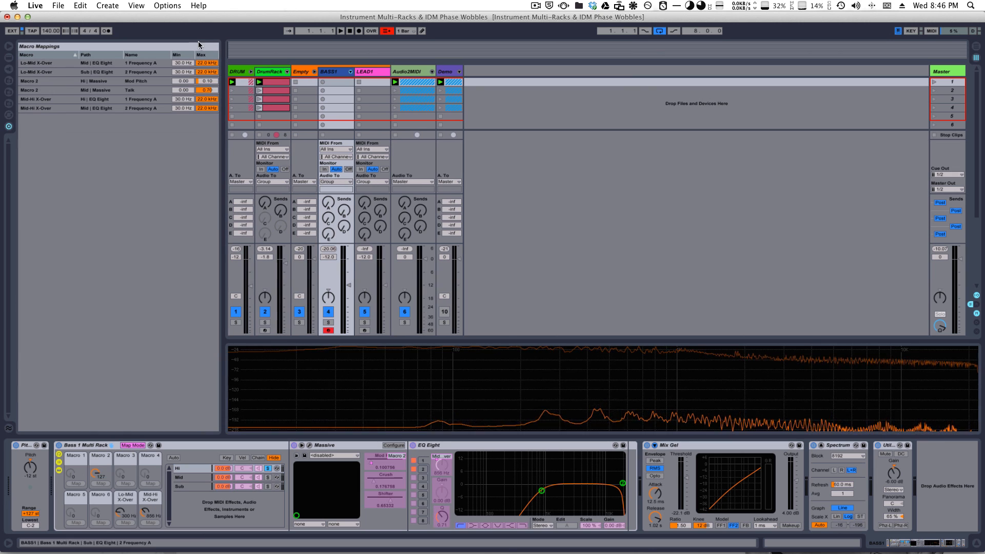
drag(205, 81, 203, 86)
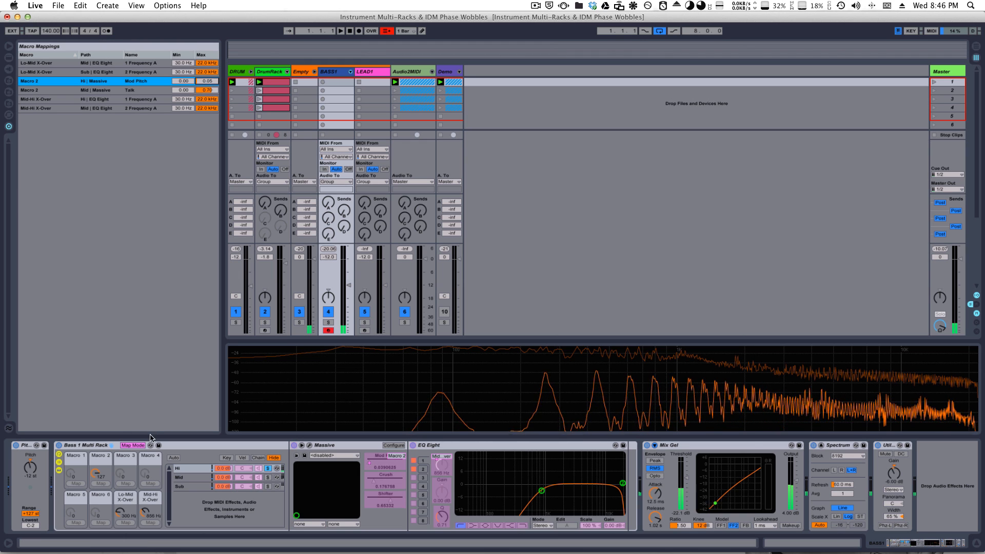
click(122, 446)
click(122, 445)
click(122, 445)
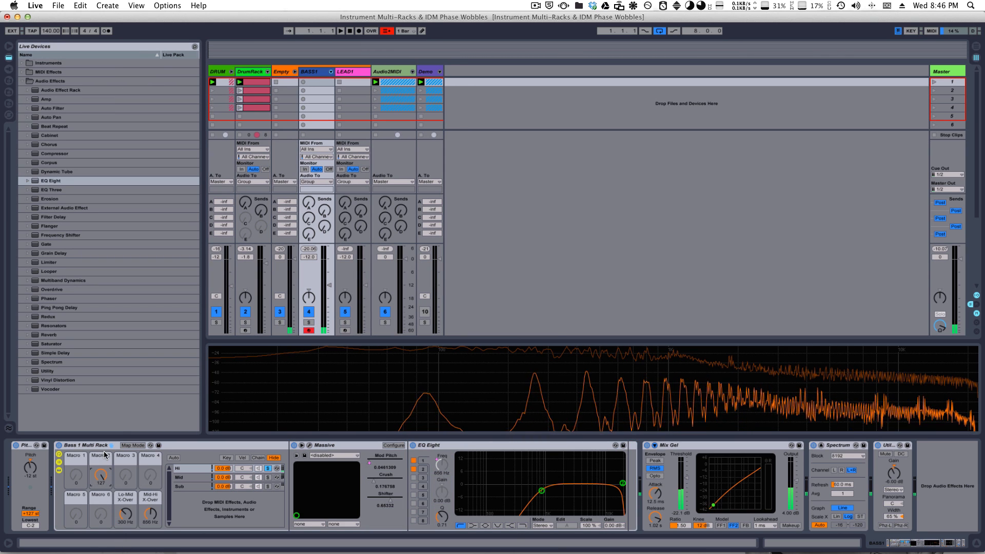
- Raise the maximum of the Hi chain's Mod Pitch mapping to 0.10 and leave map mode
click(136, 445)
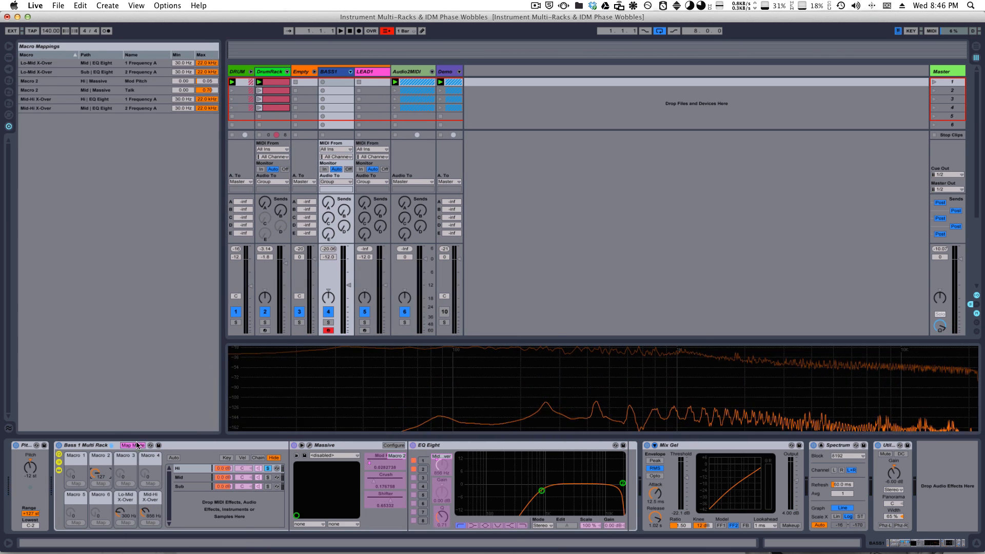
click(208, 81)
drag(210, 81, 209, 79)
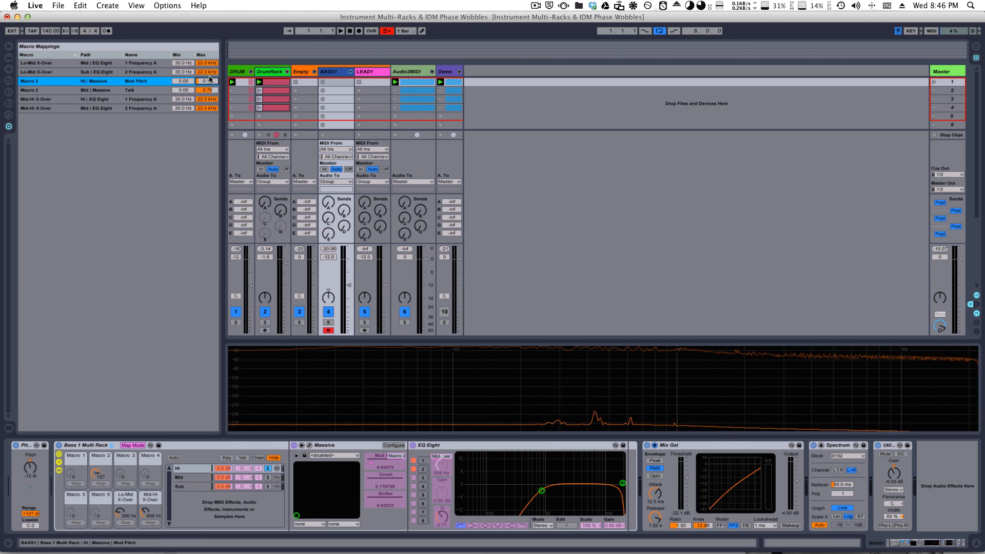
click(132, 445)
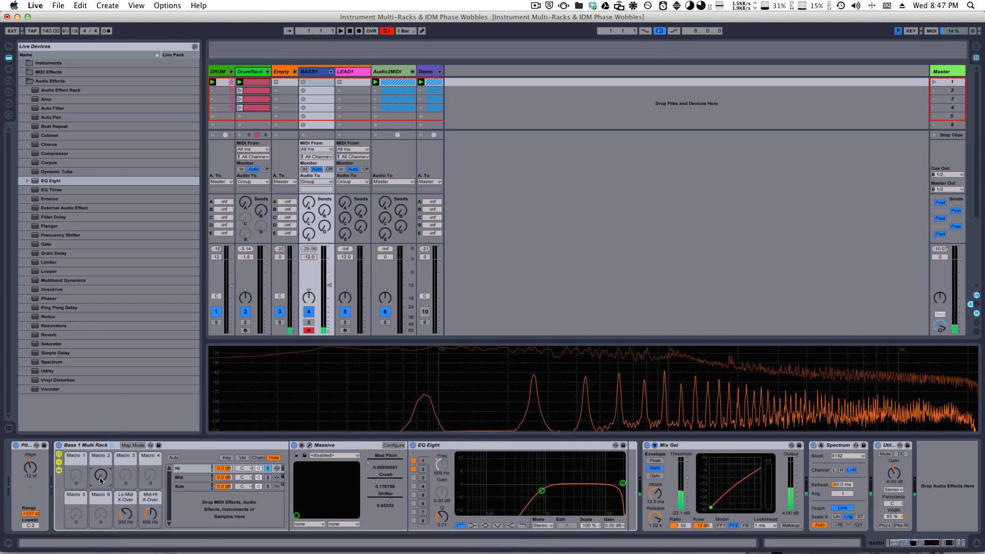
- Turn Macro 2 up to 127 and map the Crush parameter of the Hi chain's Massive to it
click(393, 481)
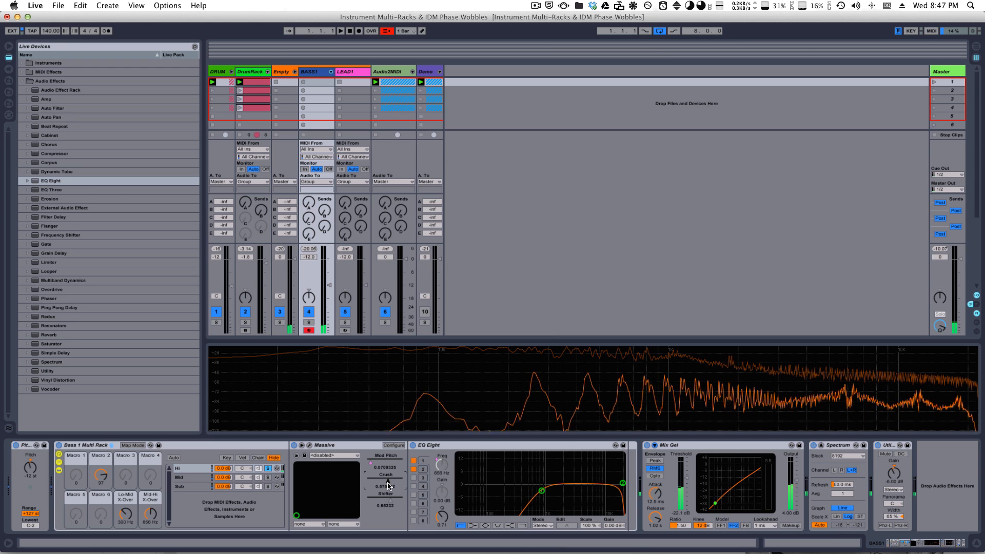
click(133, 444)
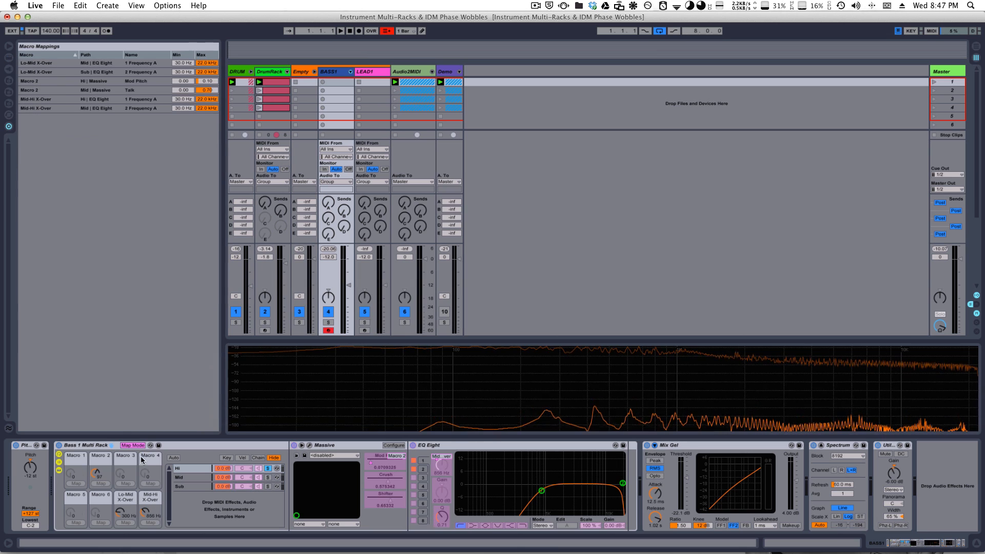
drag(95, 474, 94, 459)
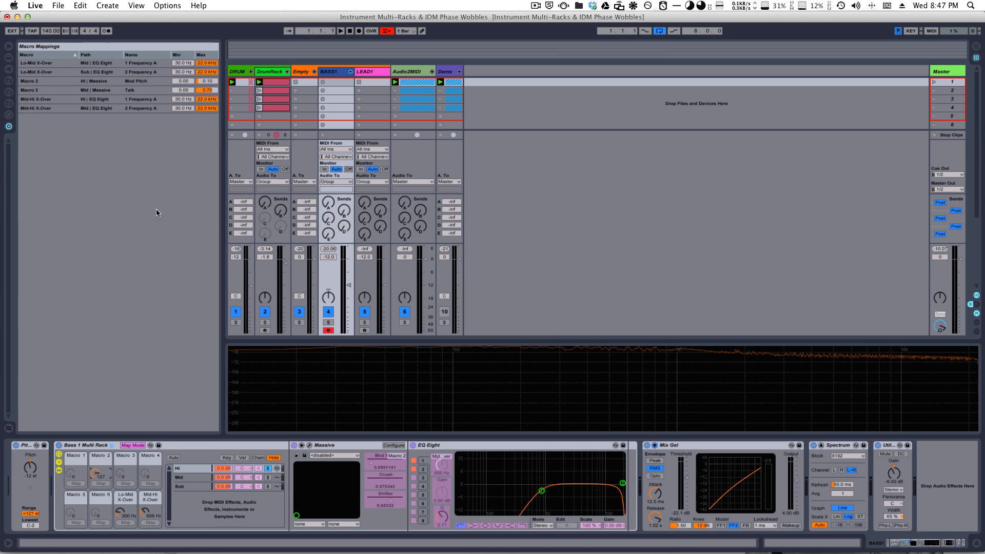
right_click(386, 483)
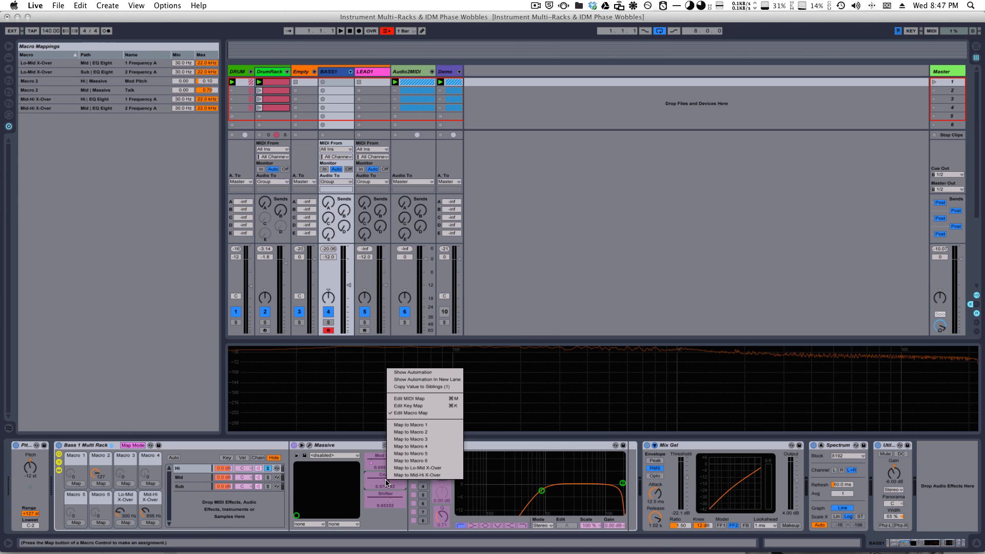
click(424, 433)
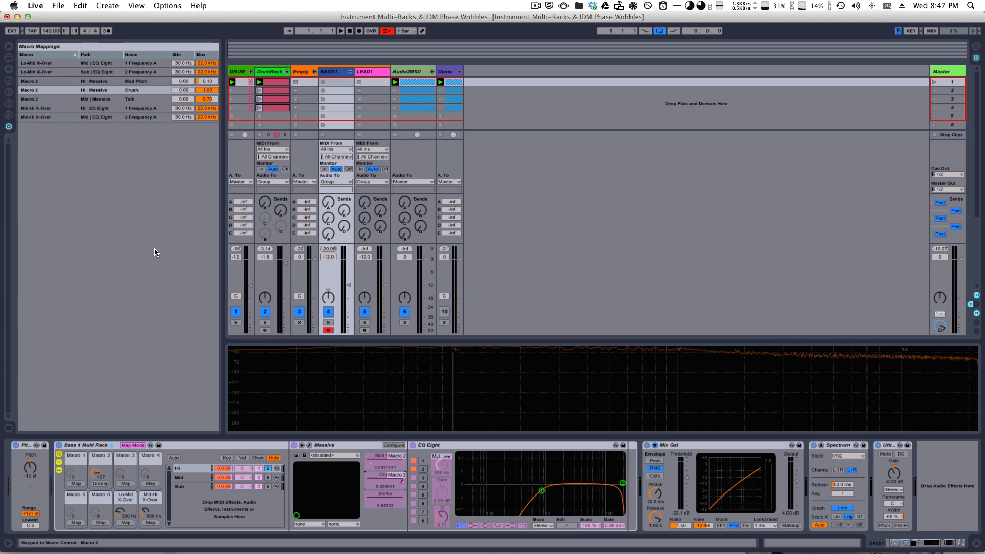
- Limit the Crush mapping's maximum to about 0.62, leave map mode and sweep Macro 2 to 127
drag(208, 91, 208, 109)
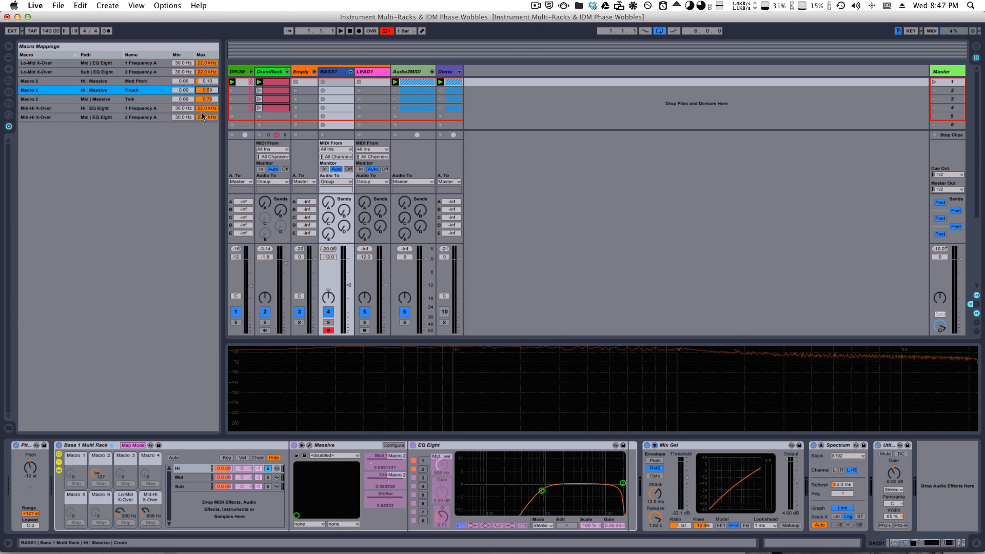
click(127, 445)
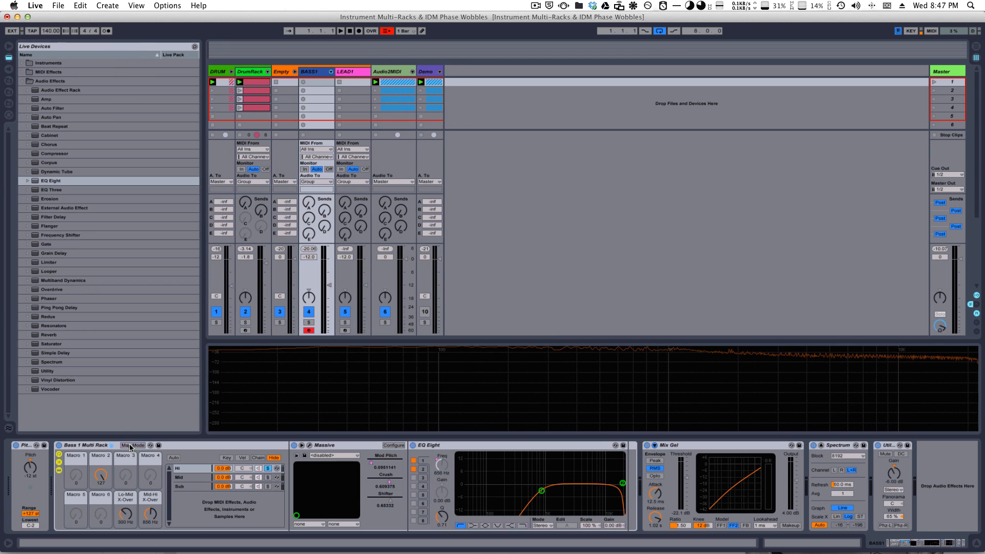
drag(114, 551, 100, 496)
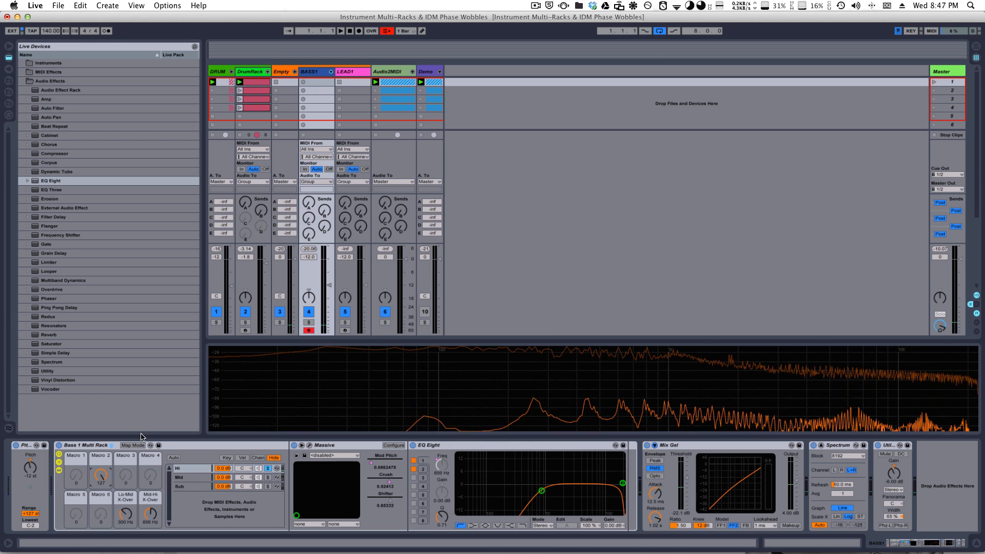
- Set the Hi chain's Mod Pitch mapping maximum to 0.05, leave map mode, and set the Mid-Hi X-Over macro to 771 Hz
click(134, 445)
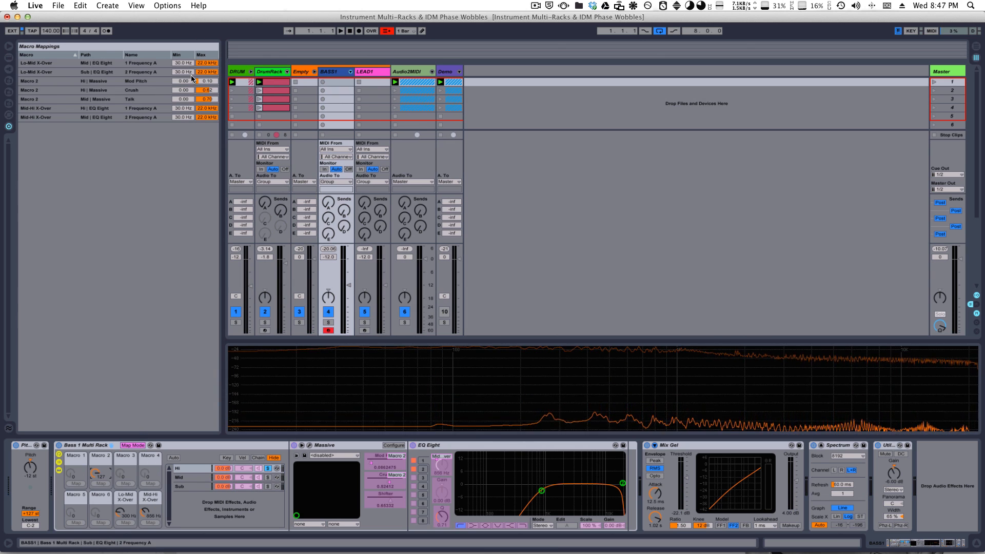
drag(201, 80, 201, 81)
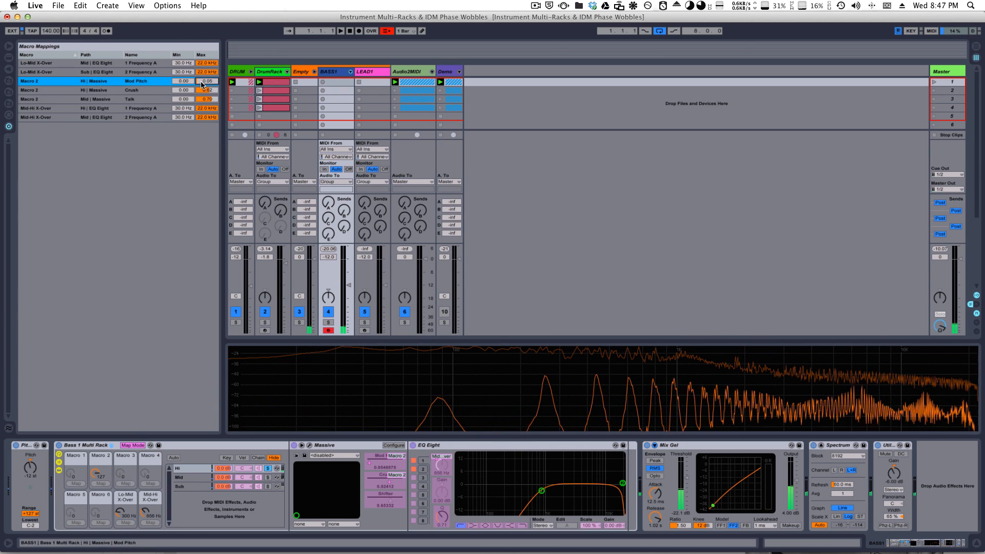
click(136, 446)
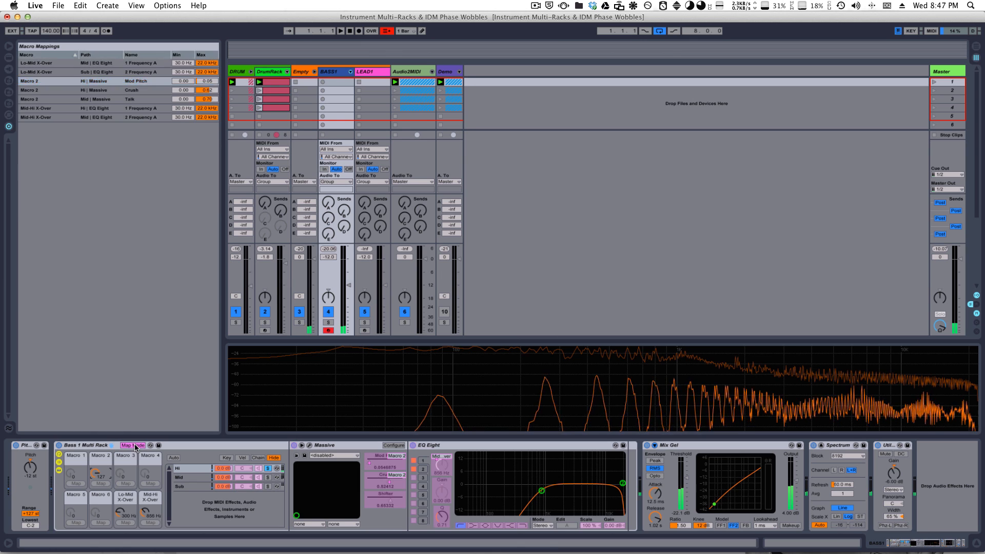
drag(154, 515, 154, 512)
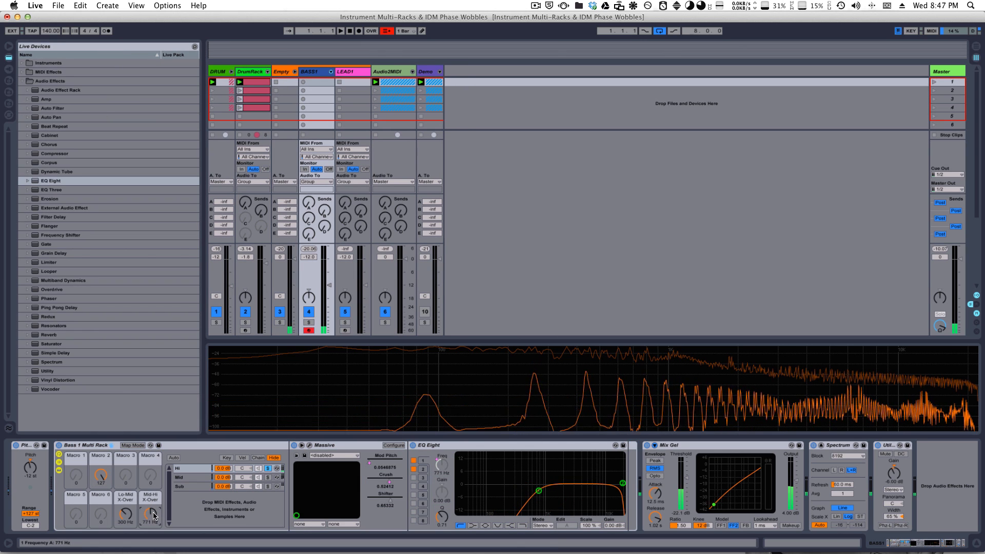
- Compare the rack's Sub, Mid and Hi chains by switching the selection and solo between them, ending on Mid
click(191, 488)
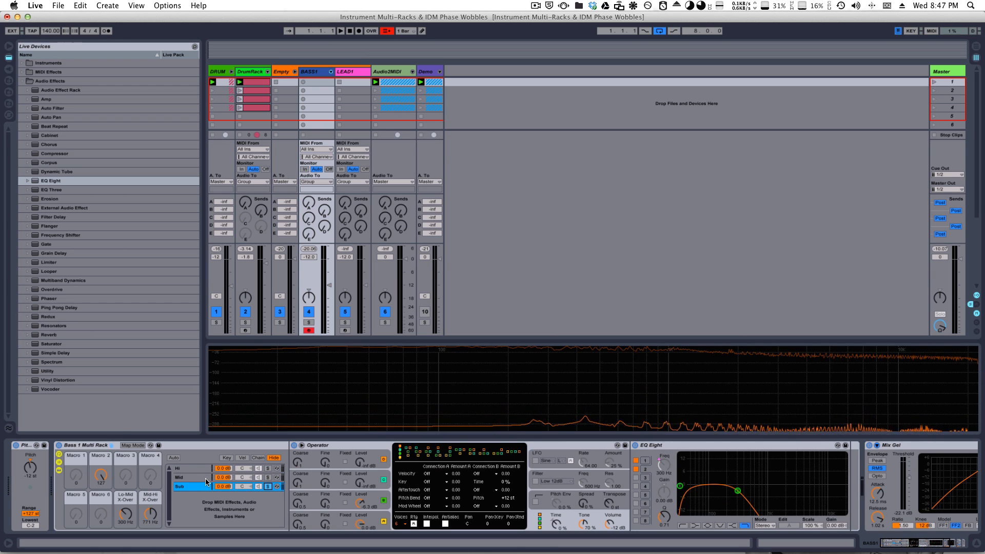
click(189, 479)
click(195, 469)
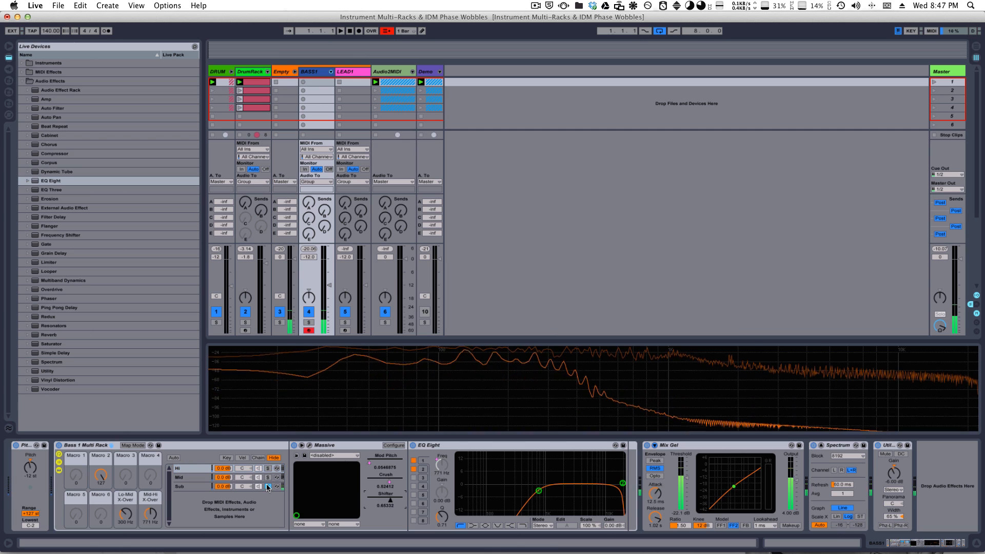
key(Down)
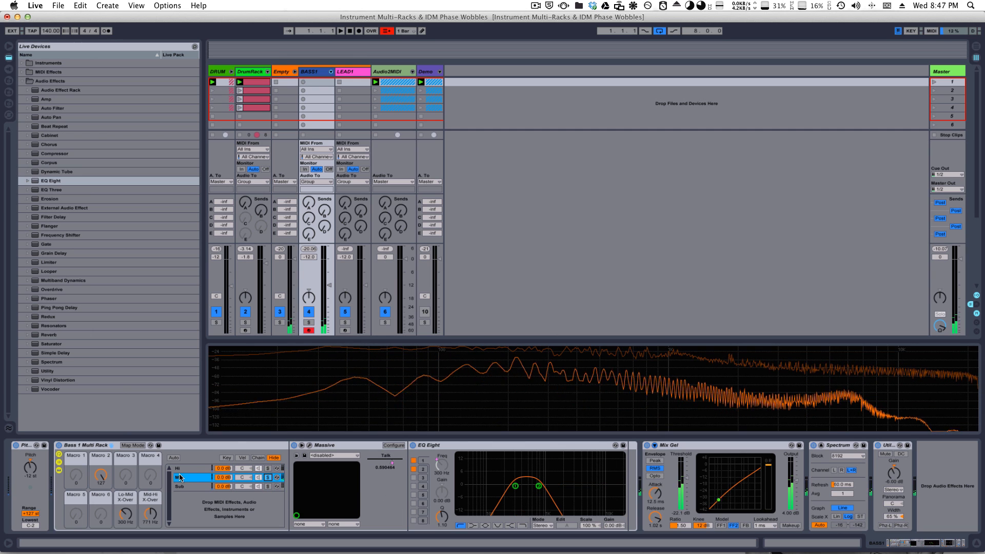
- Select the Hi chain of the Bass 1 Multi Rack and solo it in place of the Mid chain
key(Up)
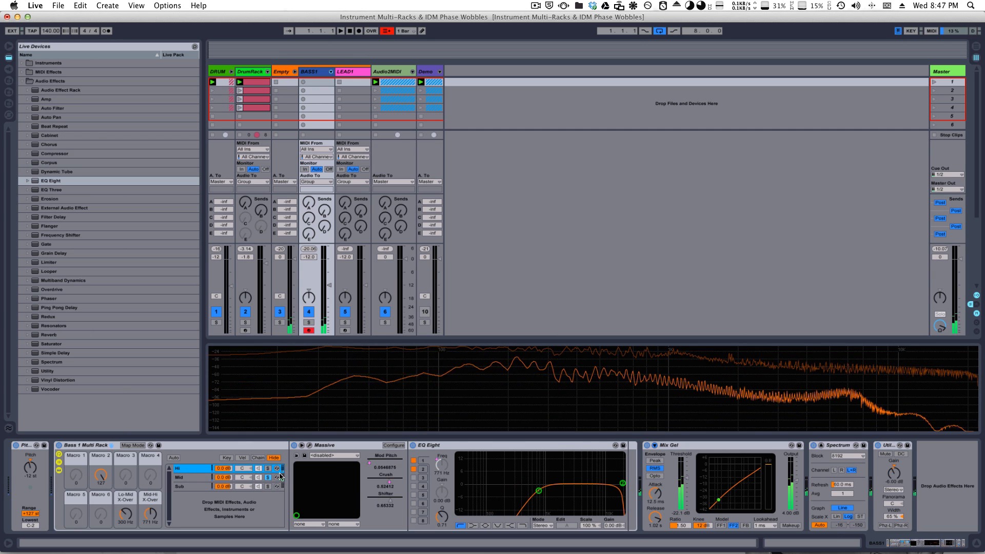
key(Down)
key(Up)
click(267, 468)
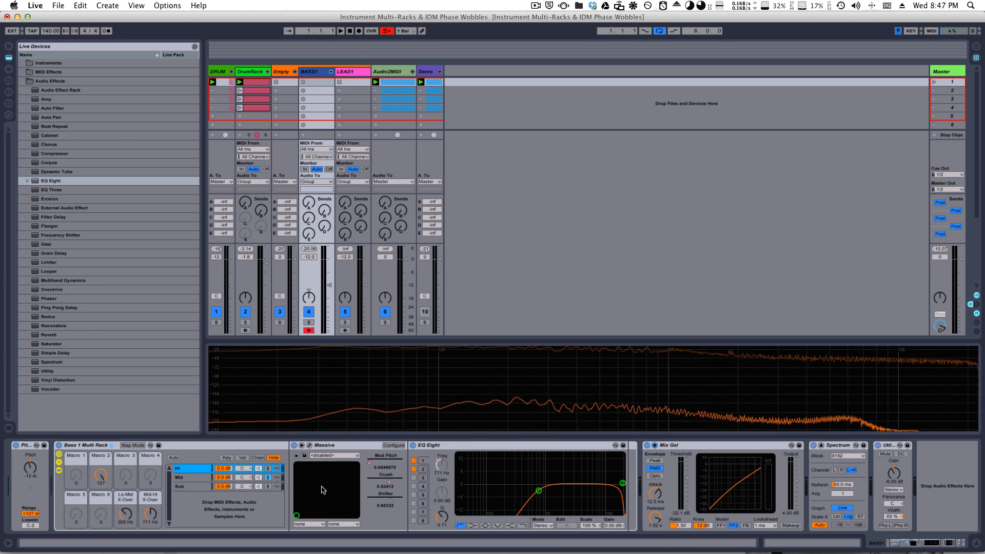
- Remove the Shifter parameter from the configured controls of the Hi chain's Massive device and close the plug-in window
click(389, 502)
mouse_move(380, 502)
mouse_down()
mouse_move(349, 505)
mouse_move(403, 503)
mouse_move(385, 506)
mouse_up()
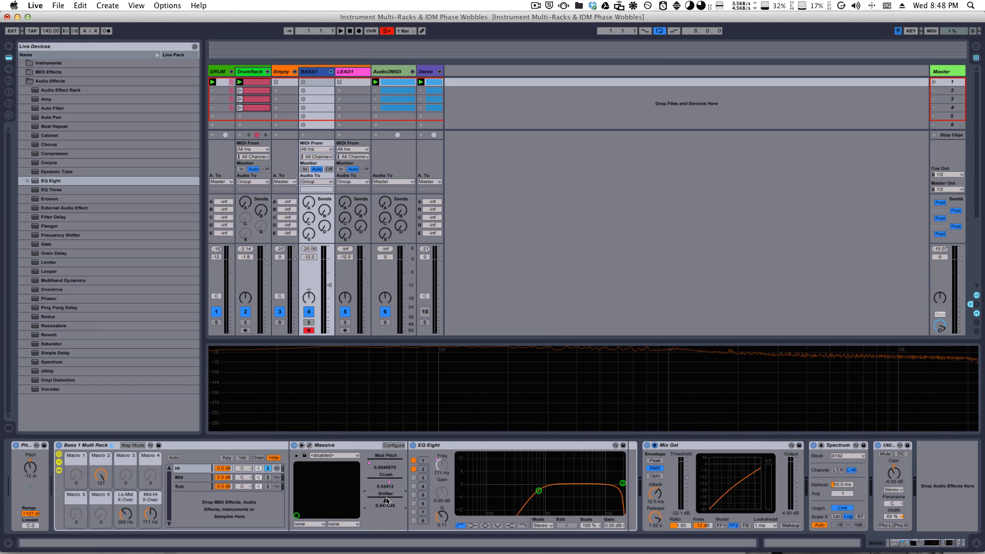
click(393, 445)
click(394, 502)
key(Delete)
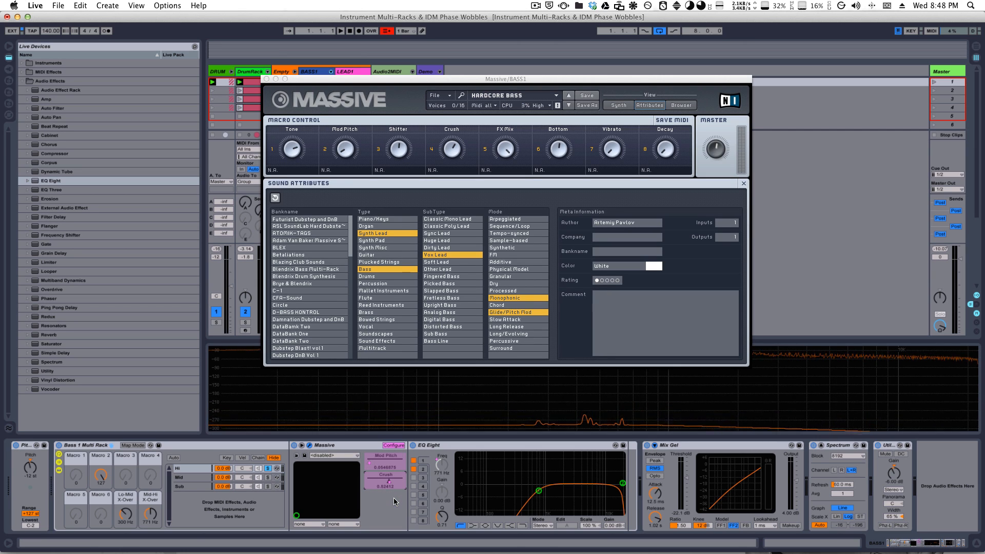
click(393, 445)
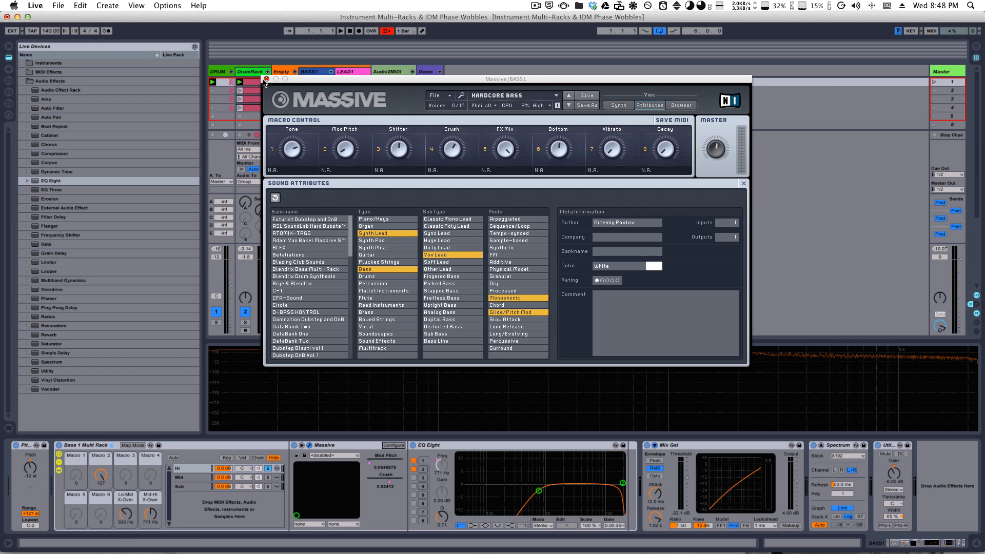
click(266, 79)
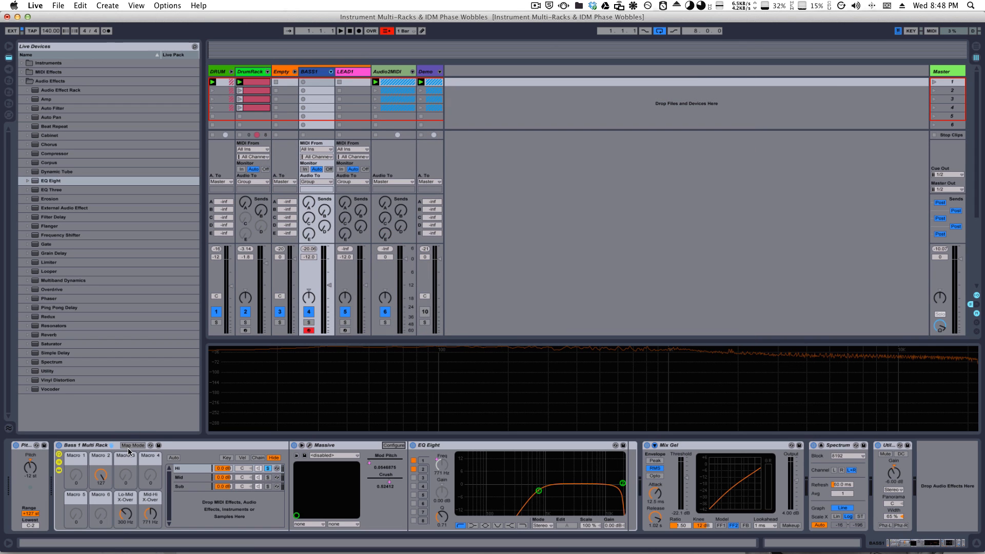
- Unsolo the Hi chain and set Macro 2 to 36, Lo-Mid X-Over to 334 Hz and Mid-Hi X-Over to 1.88 kHz
click(268, 468)
mouse_move(105, 477)
mouse_down()
mouse_move(100, 506)
mouse_move(95, 475)
mouse_move(92, 536)
mouse_move(96, 480)
mouse_up()
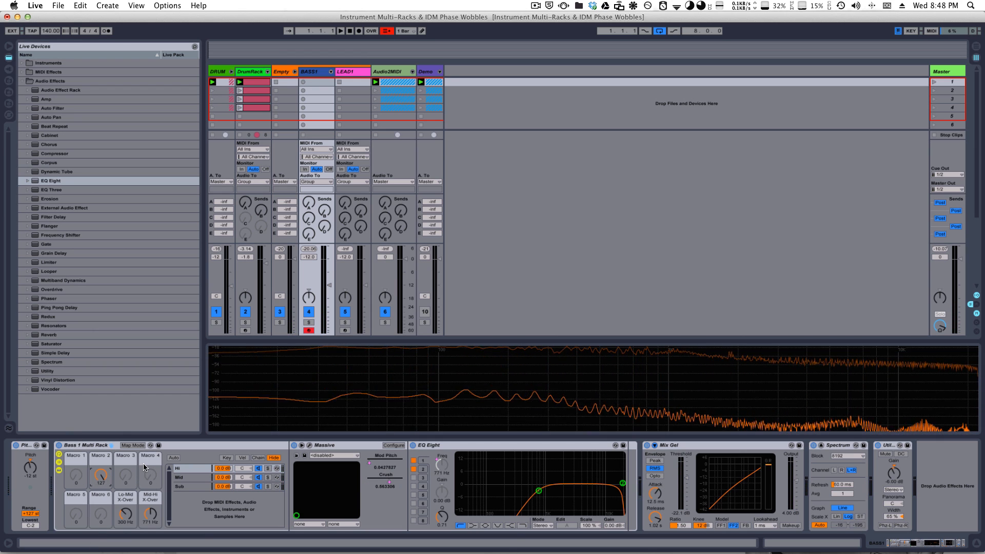
drag(100, 476, 103, 507)
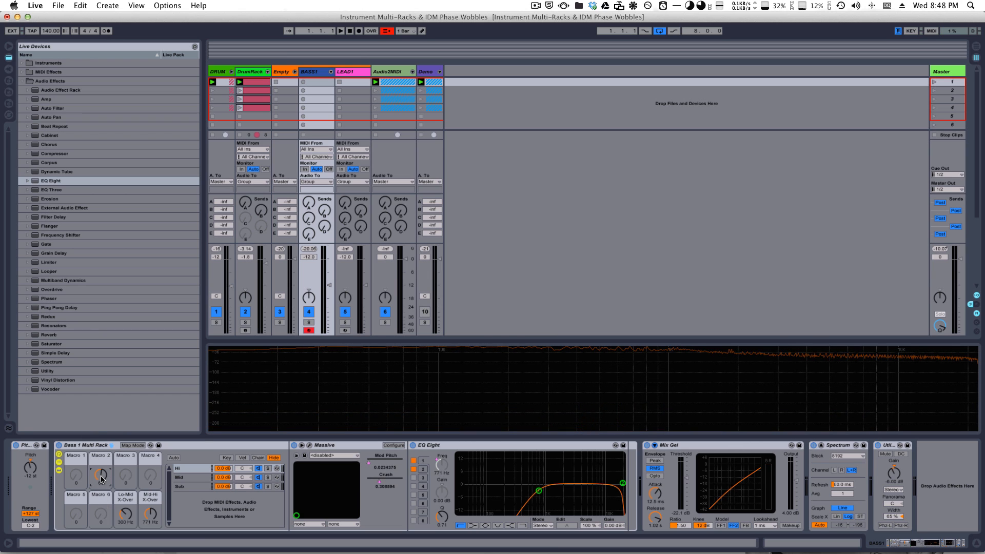
mouse_move(102, 479)
mouse_down()
mouse_move(95, 459)
mouse_move(104, 499)
mouse_move(145, 517)
mouse_move(126, 507)
mouse_move(104, 432)
mouse_move(103, 481)
mouse_up()
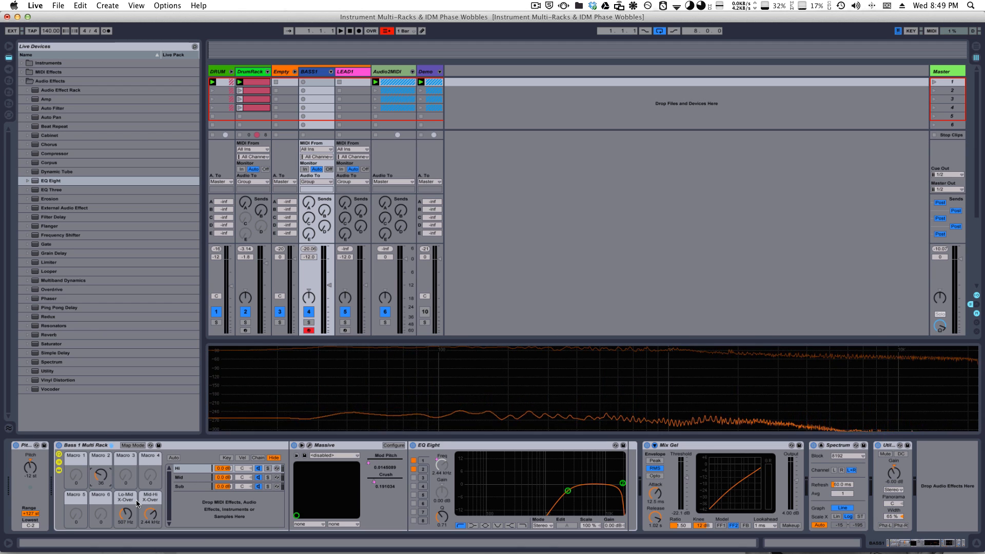
drag(127, 512, 150, 520)
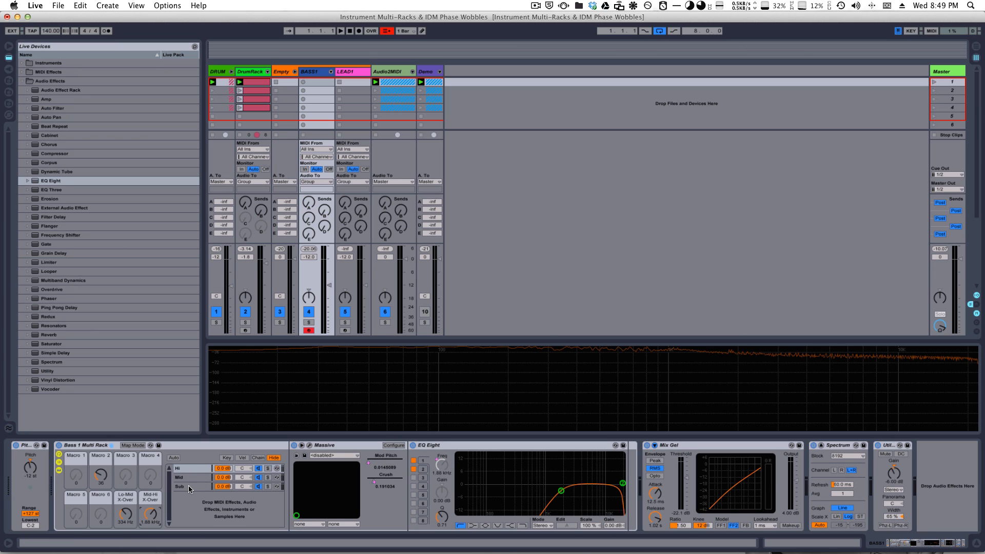
- Show the chain select editor of the Bass 1 Multi Rack and move the chain selector to 40
click(93, 449)
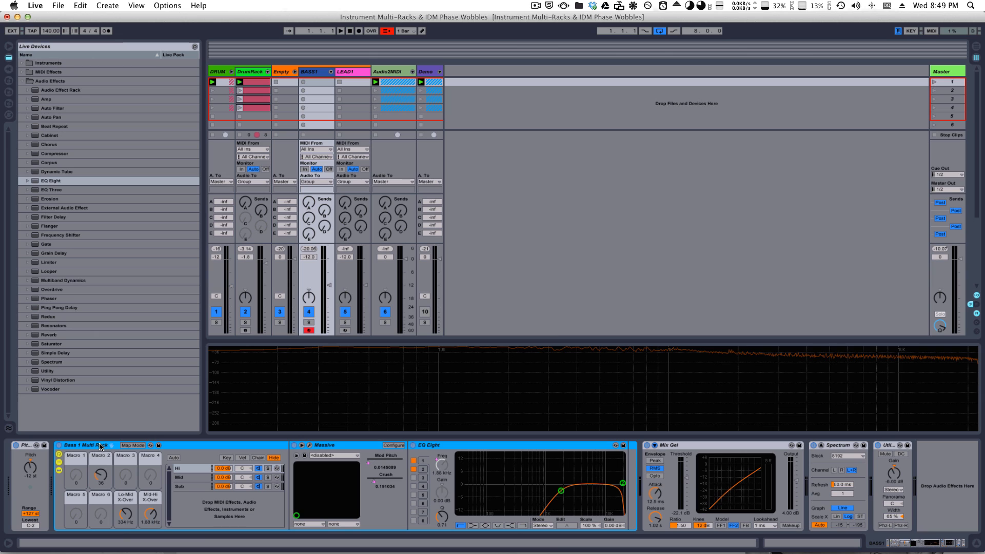
click(258, 458)
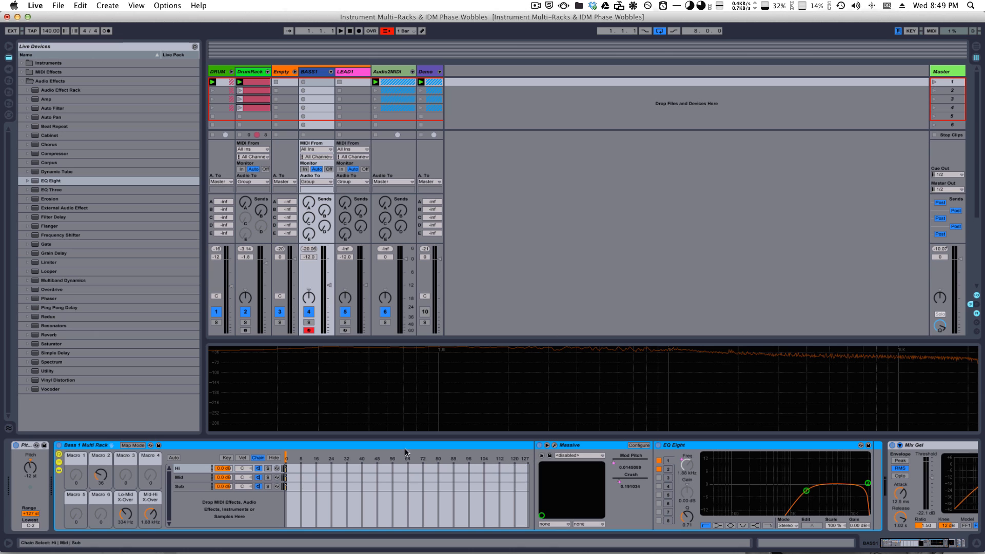
click(286, 456)
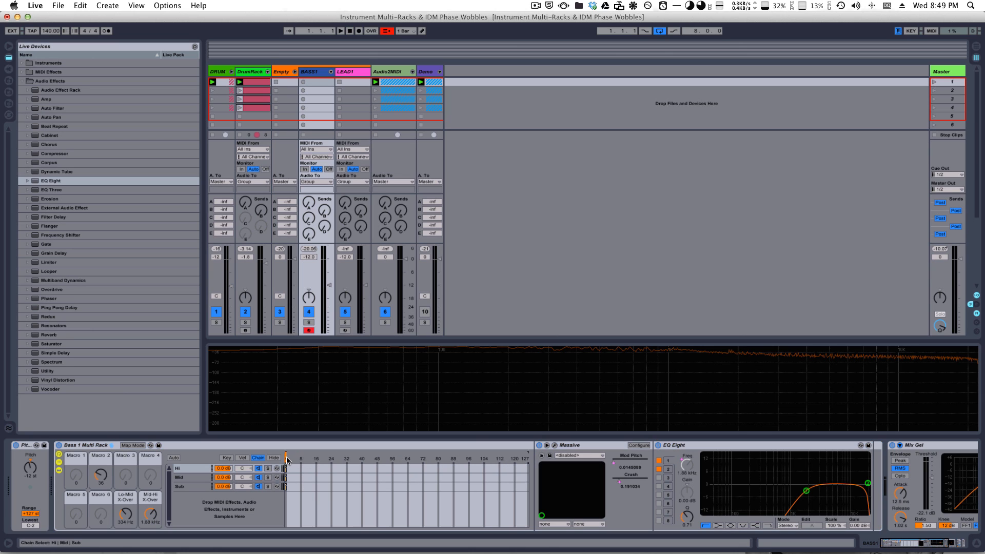
mouse_move(287, 460)
mouse_down()
mouse_move(531, 459)
mouse_move(284, 463)
mouse_move(362, 468)
mouse_up()
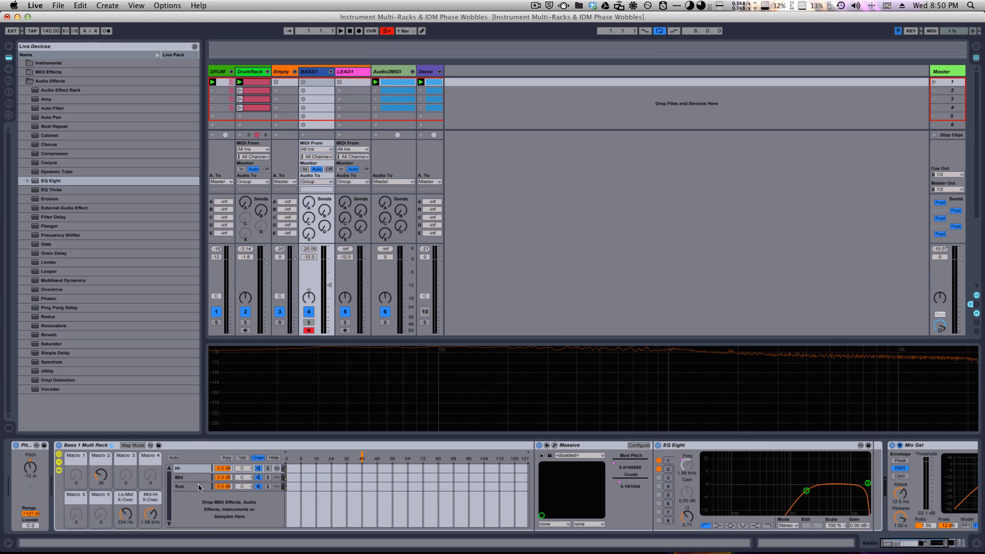
- Extend the chain select zones of the Hi, Mid and Sub chains together across the full range from 0 to 127
click(361, 477)
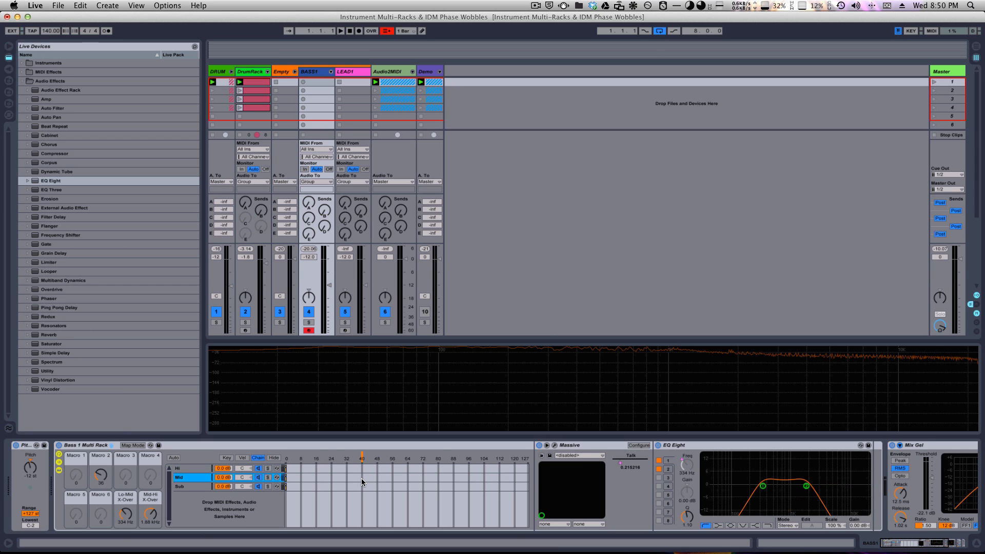
click(361, 486)
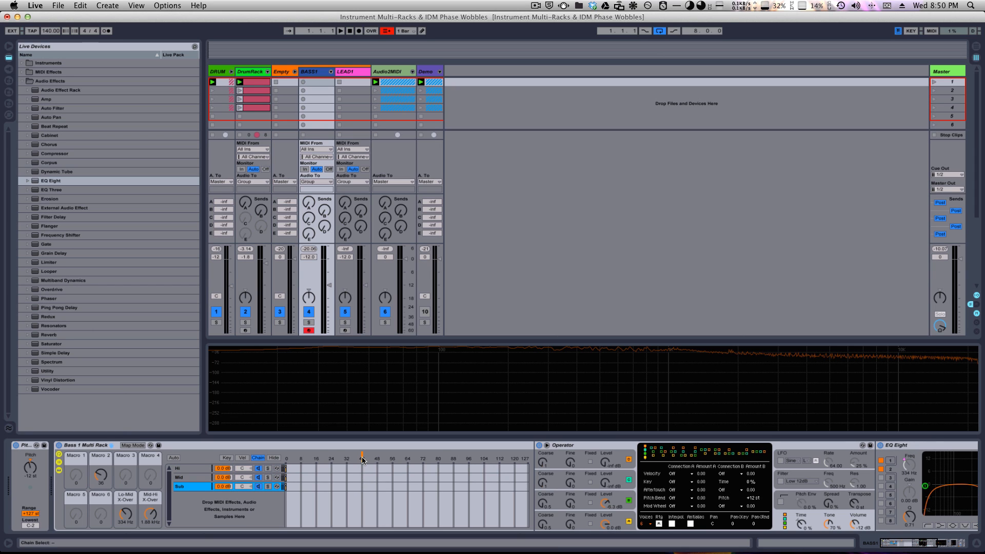
click(361, 476)
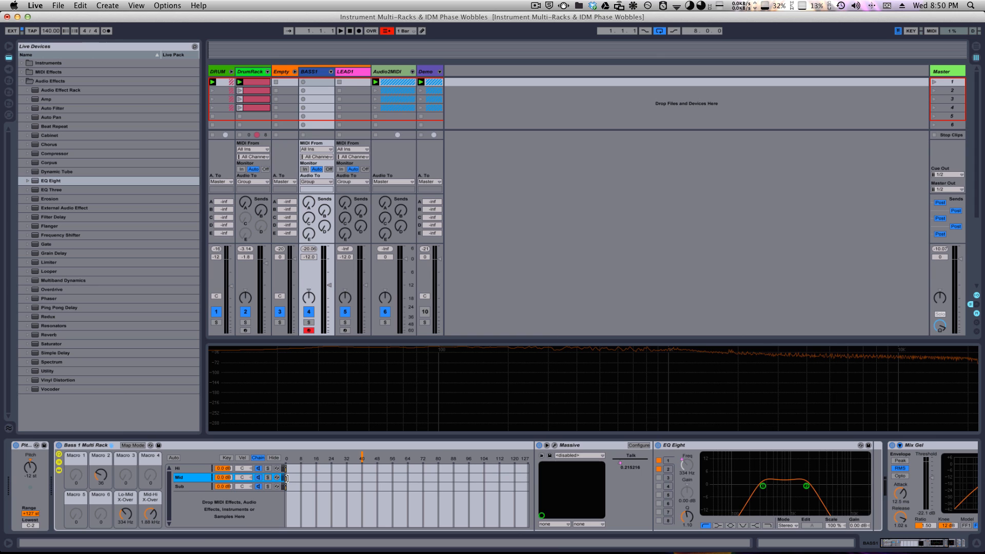
click(300, 487)
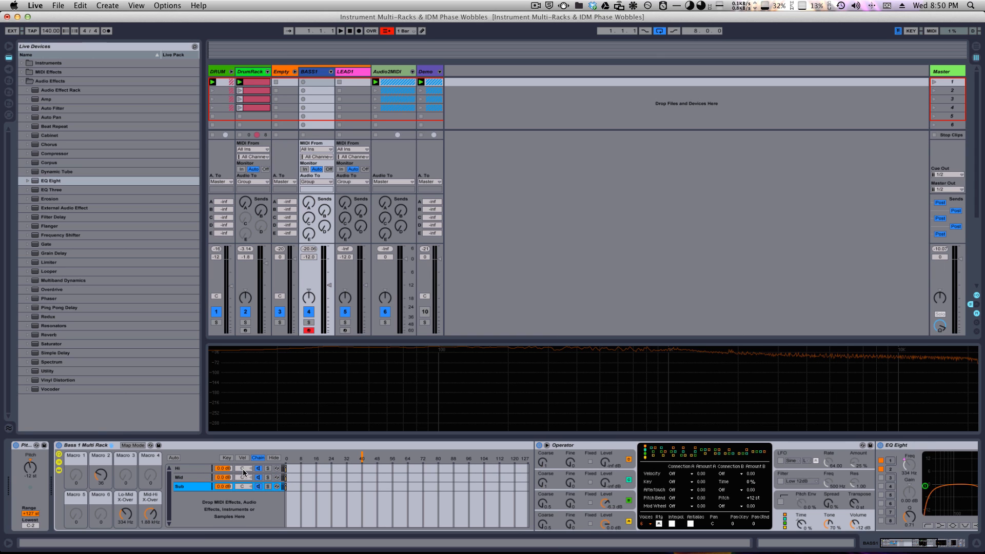
click(195, 468)
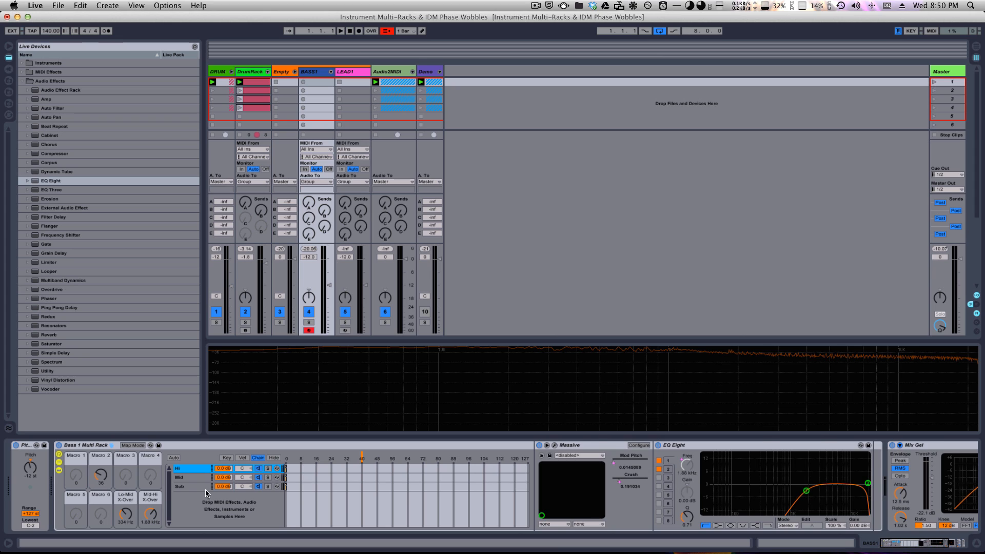
shift+click(206, 489)
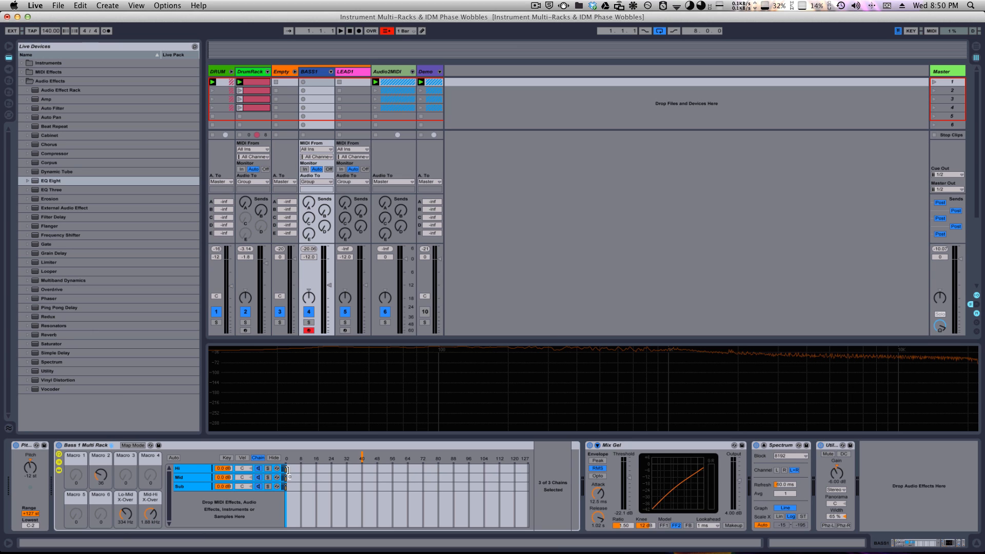
drag(286, 469, 527, 477)
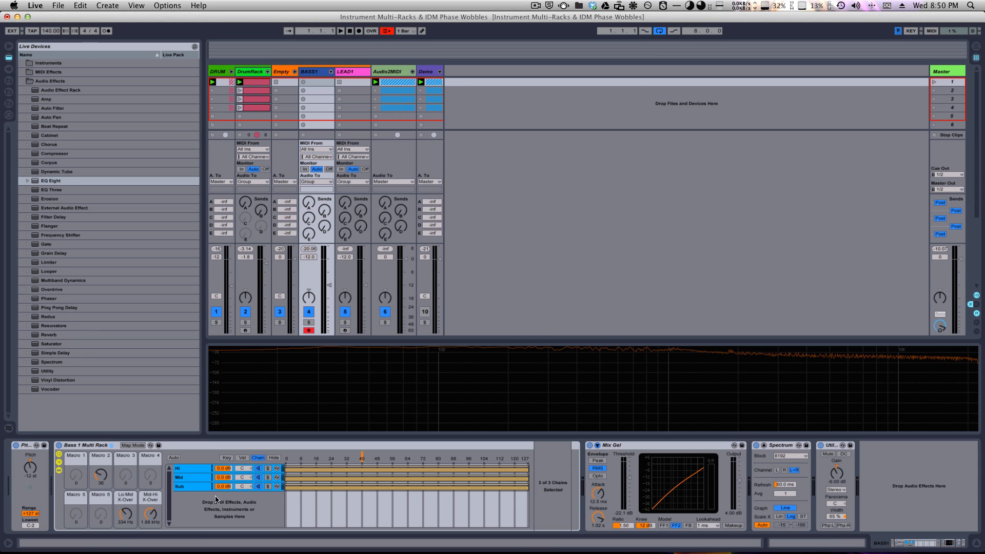
- Map the rack's chain selector to Macro 1 and rename Macro 2 as Talk
right_click(363, 456)
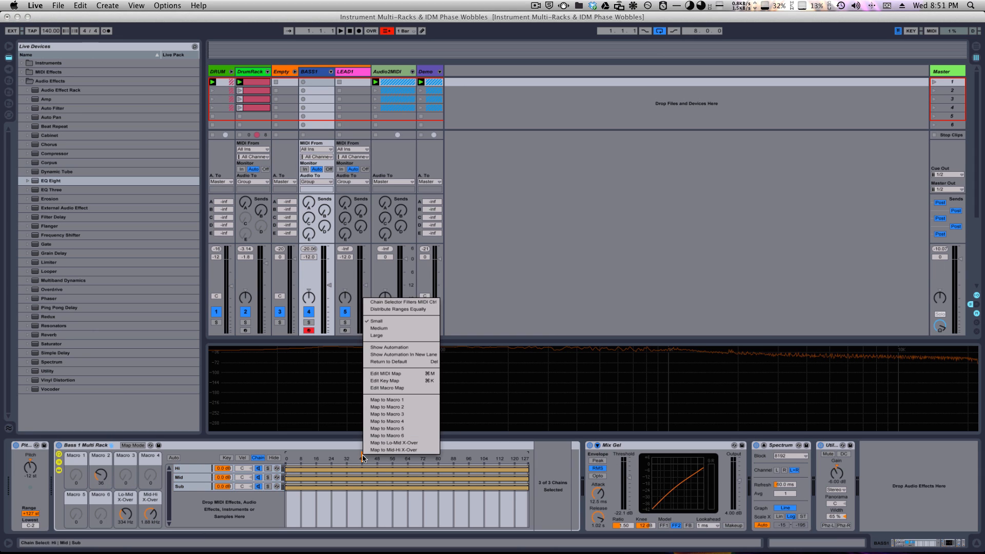
click(393, 400)
click(62, 484)
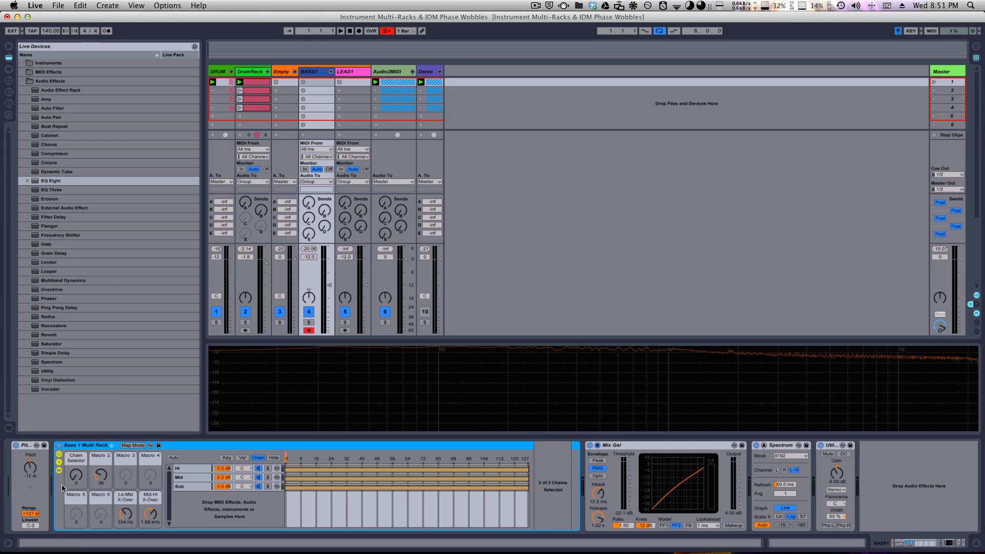
click(81, 476)
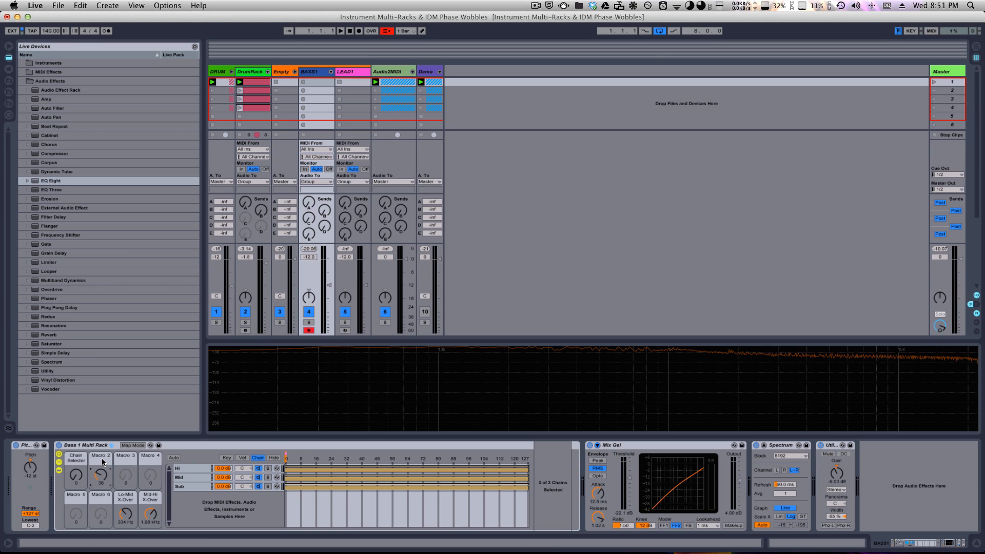
key(super+r)
- Sweep the Chain Selector macro up and down through its range to test the mapping, and return it to 0
mouse_move(77, 476)
mouse_down()
mouse_move(81, 423)
mouse_move(80, 491)
mouse_up()
drag(75, 406, 76, 502)
drag(76, 480, 73, 410)
drag(76, 472, 55, 515)
- Add a fade-in to the Hi chain's zone alone, ramping from the start to about the middle of the range
mouse_move(290, 471)
mouse_down()
mouse_move(313, 471)
mouse_move(265, 471)
mouse_move(314, 471)
mouse_move(278, 471)
mouse_up()
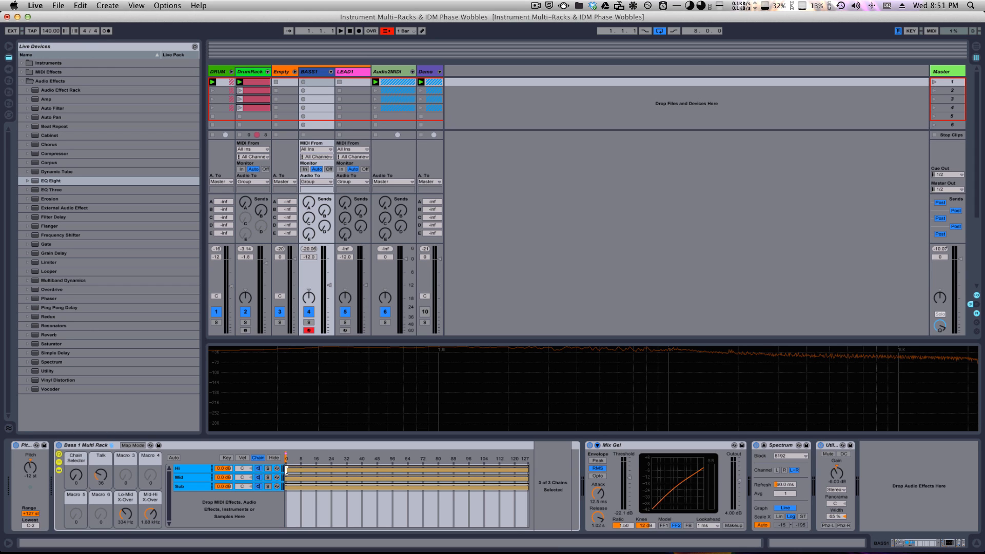
click(290, 468)
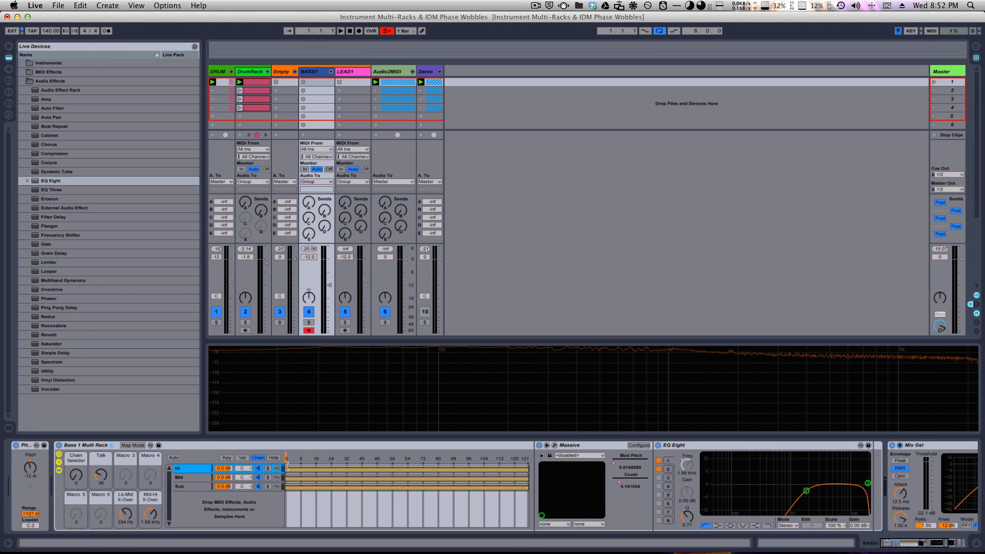
mouse_move(288, 467)
mouse_down()
mouse_move(592, 465)
mouse_move(416, 464)
mouse_up()
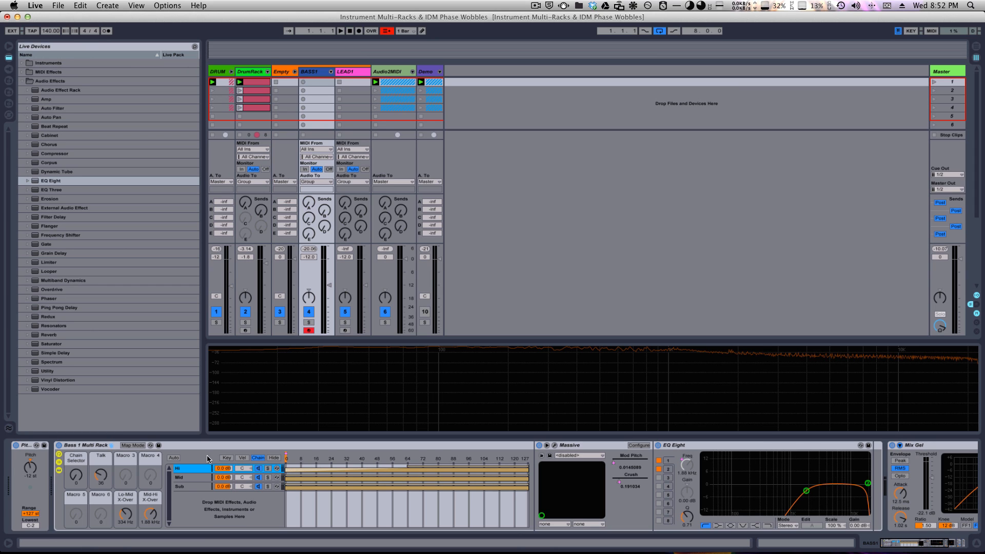
- With the Hi chain soloed, raise the Chain Selector macro to 83 and lower the Mid-Hi X-Over to about 900 Hz
click(77, 475)
click(267, 468)
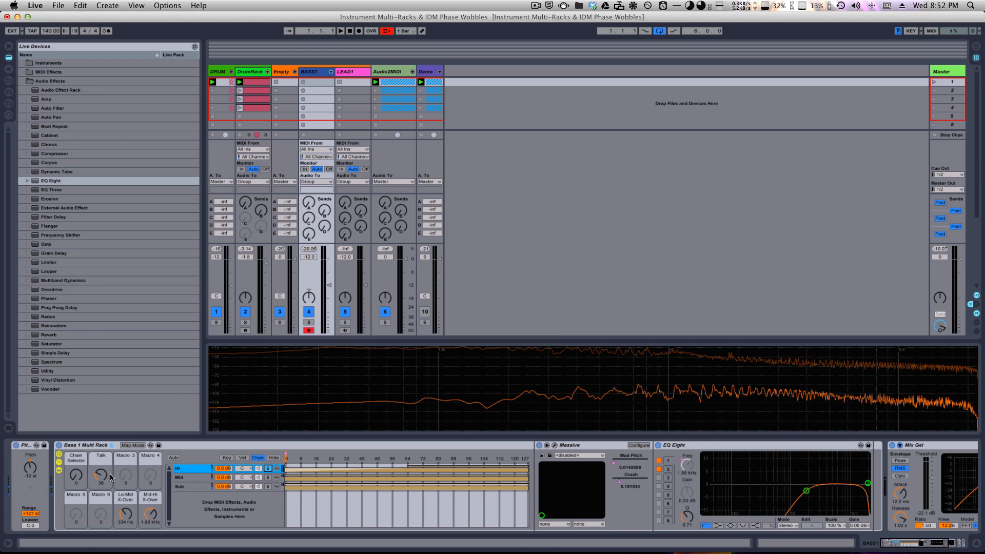
click(73, 479)
mouse_move(73, 480)
mouse_down()
mouse_move(74, 455)
mouse_move(99, 440)
mouse_up()
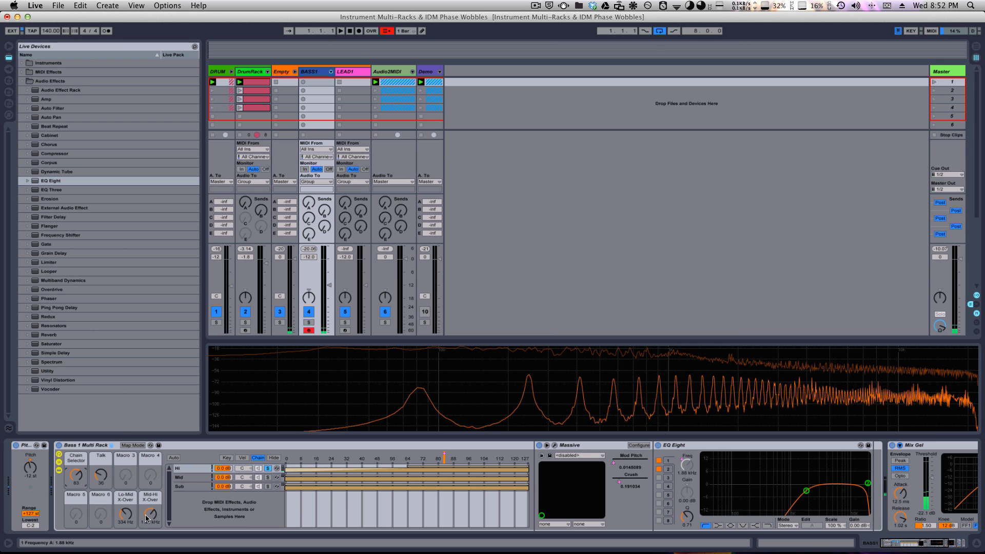
drag(150, 515, 152, 523)
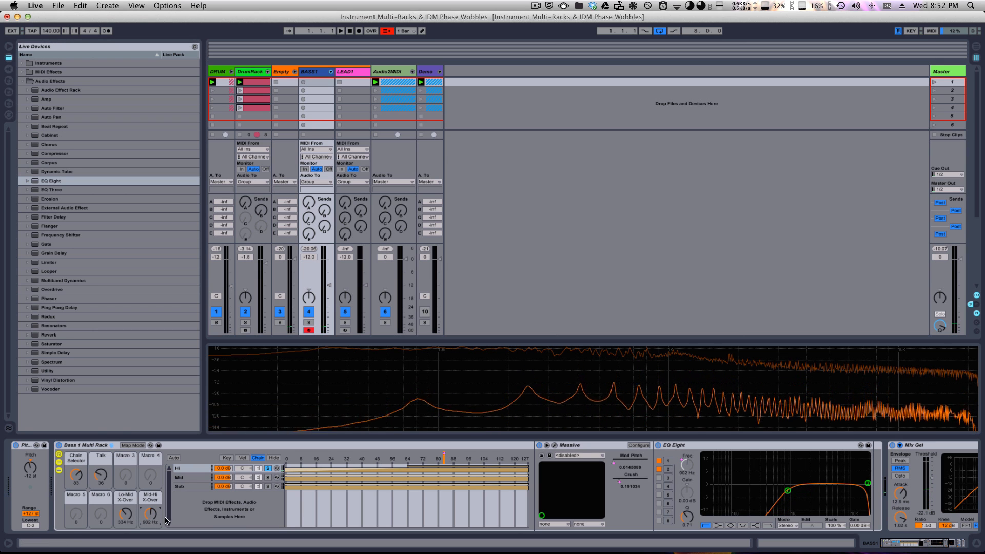
- Raise the master volume in the Hi chain's Massive plug-in and set the Talk macro to 127
click(618, 461)
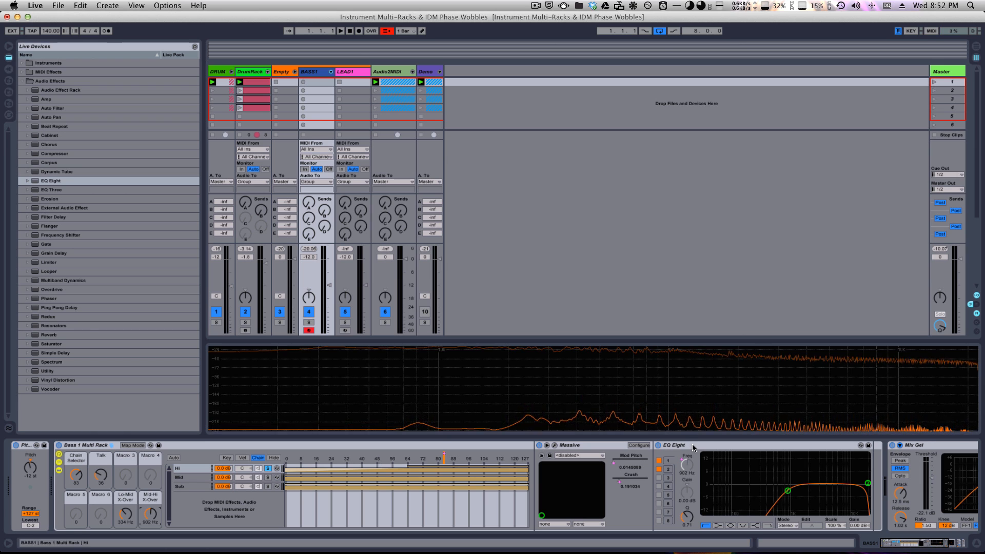
click(608, 444)
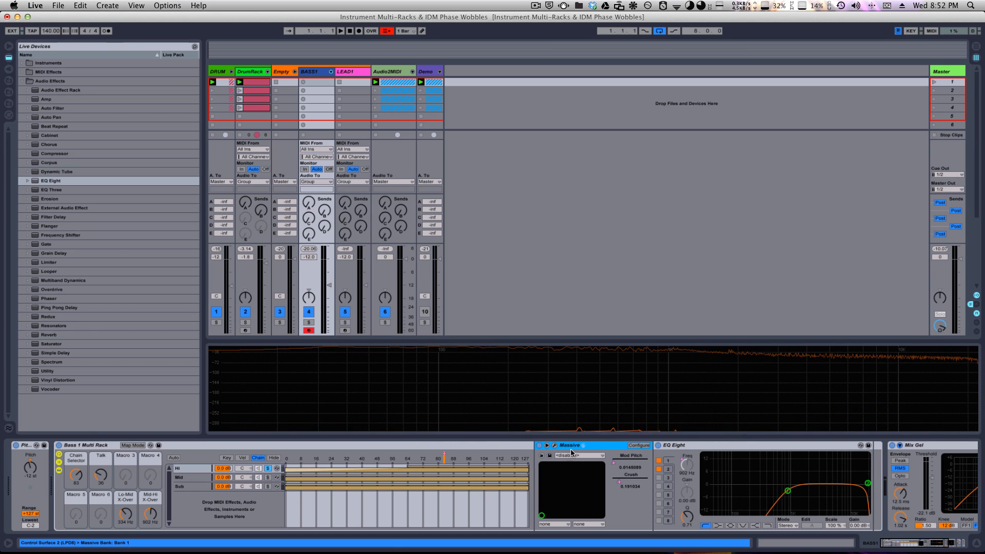
click(554, 446)
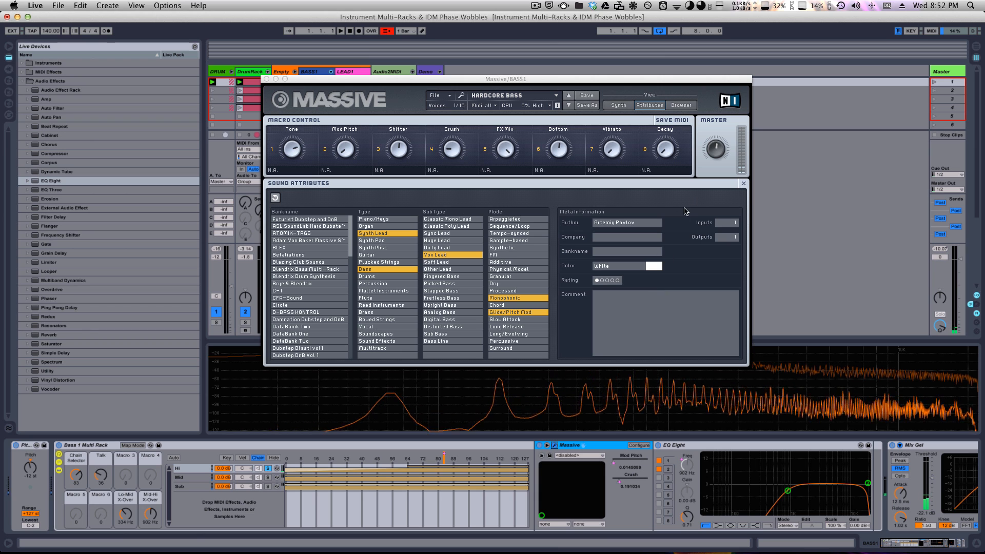
drag(714, 147, 713, 131)
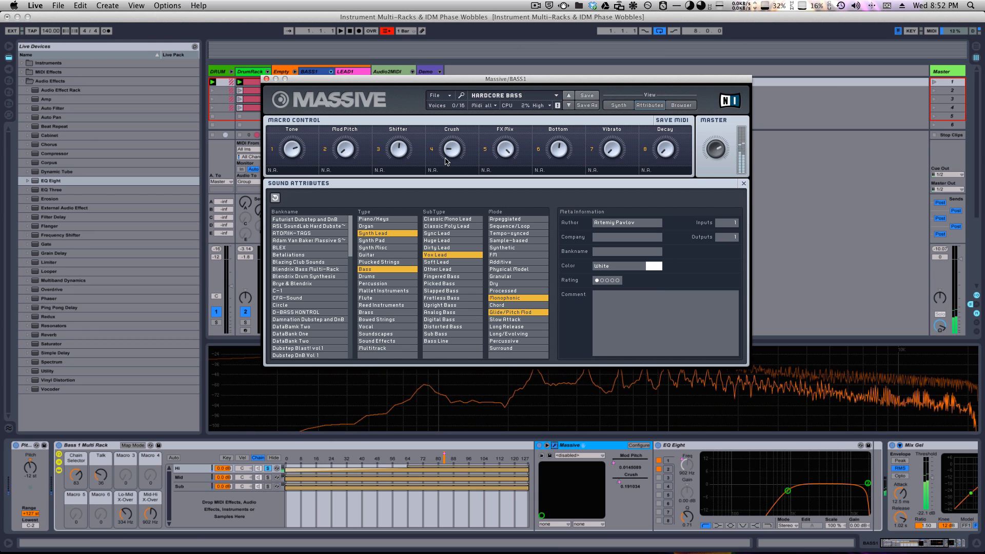
drag(104, 476, 104, 441)
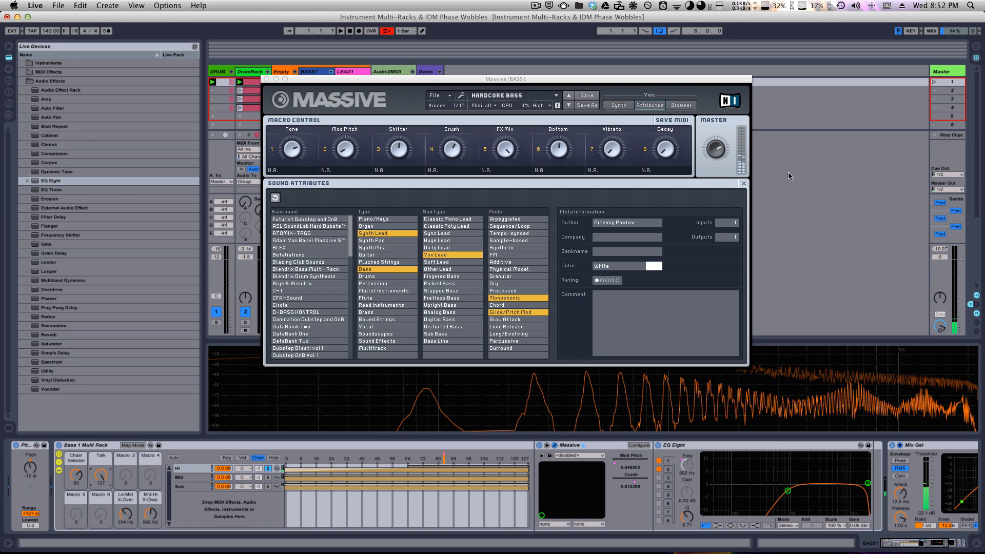
- Inspect the synth and voicing settings of the Hi chain's Massive plug-in, and close the plug-in window
click(715, 145)
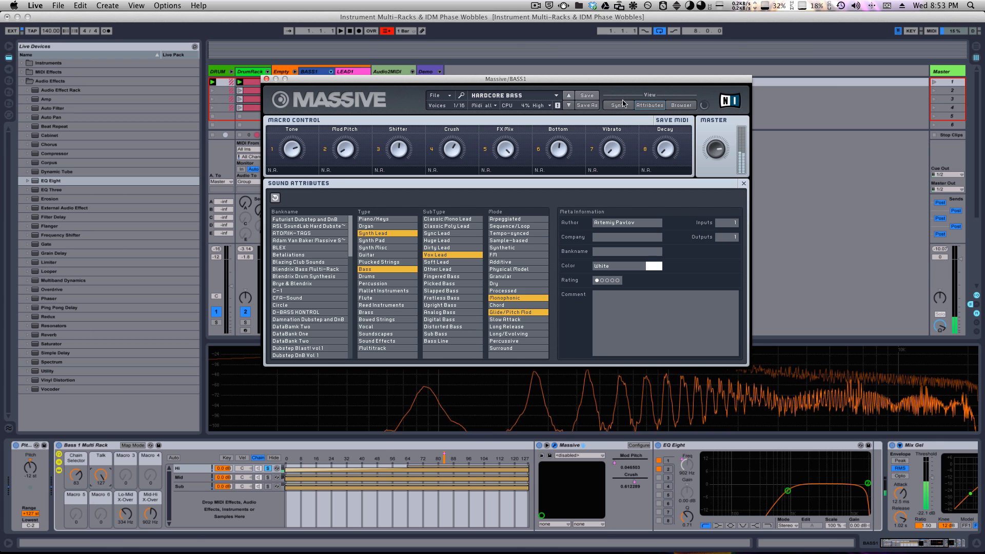
click(618, 105)
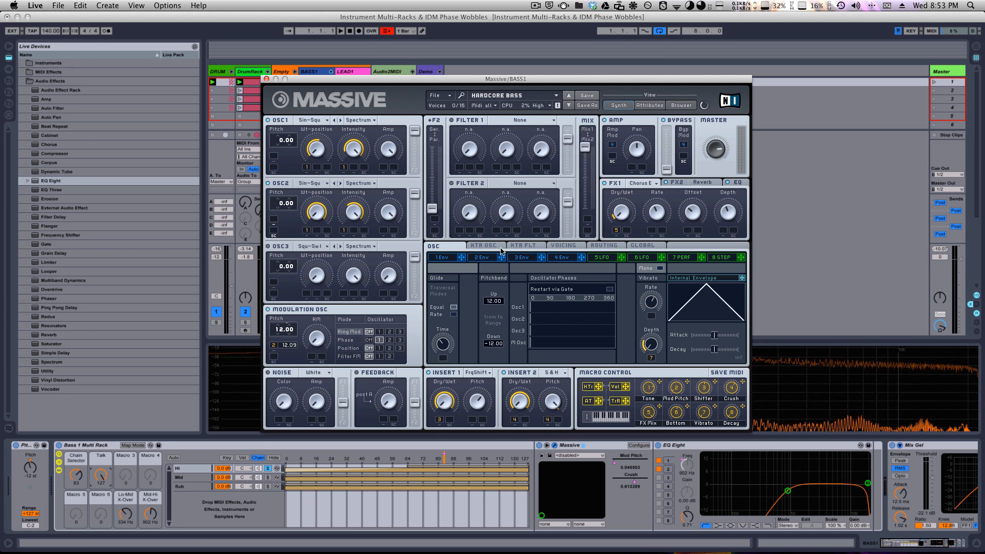
click(560, 246)
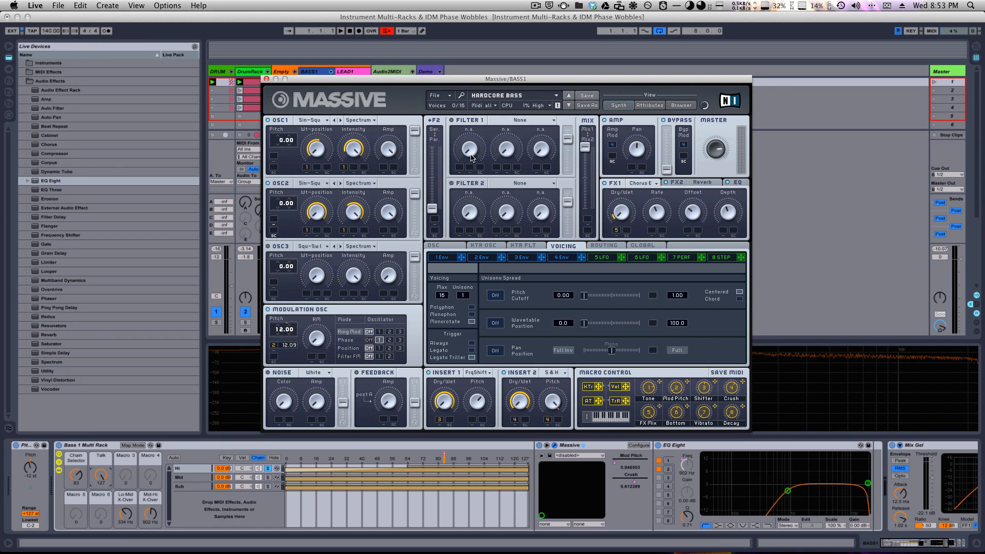
click(266, 79)
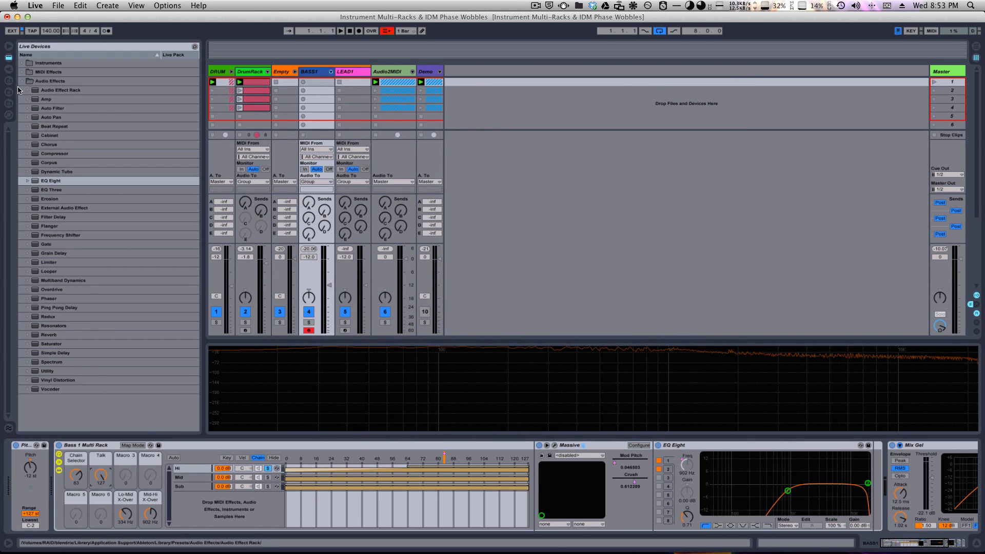
- Add a Utility after EQ Eight in the Hi chain with 120% width and 2.78 dB gain, and unsolo the chain
click(49, 373)
drag(36, 375, 634, 493)
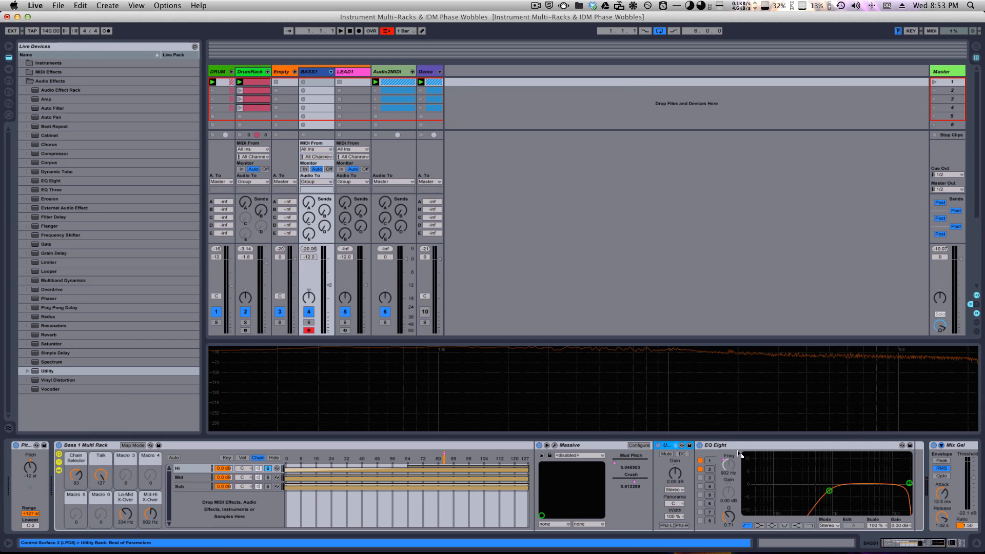
drag(737, 451, 826, 473)
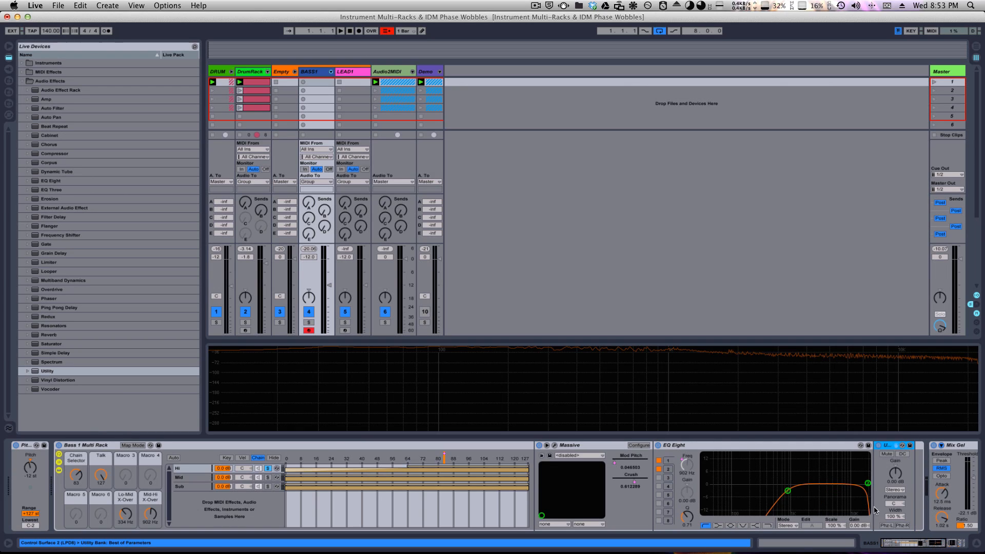
drag(896, 518, 897, 511)
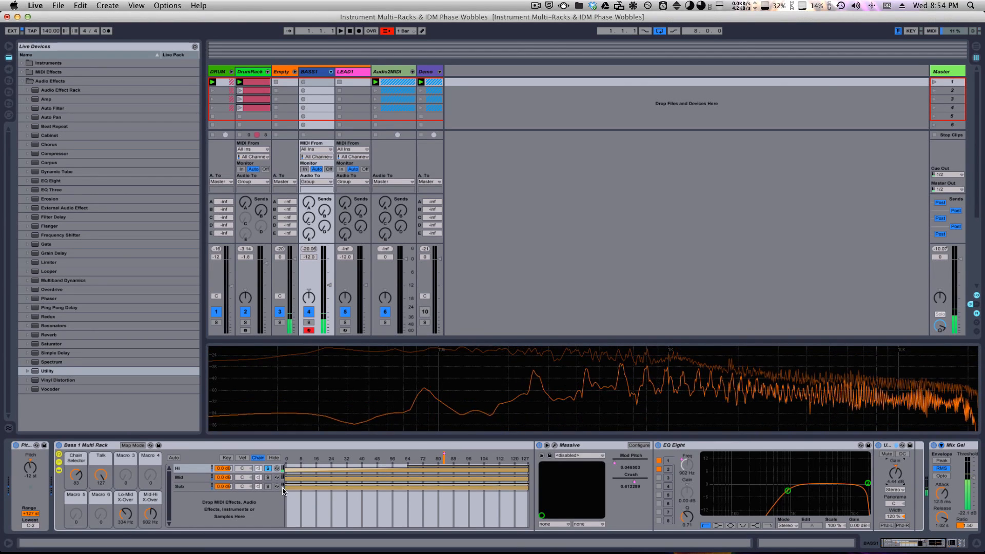
click(268, 468)
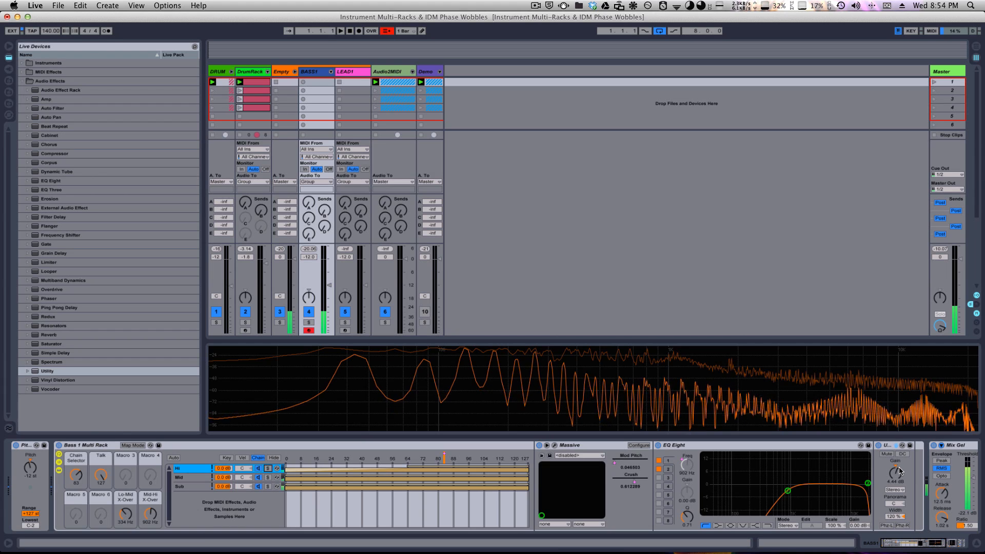
drag(898, 473, 898, 480)
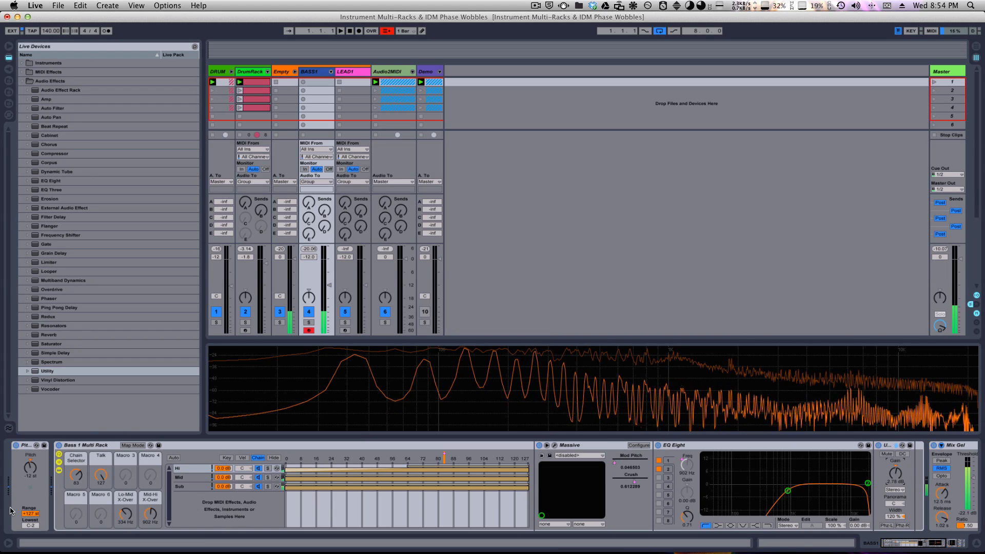
- Add a Utility after EQ Eight in the Sub chain, with its width at 0% and its gain at about -5 dB
click(191, 486)
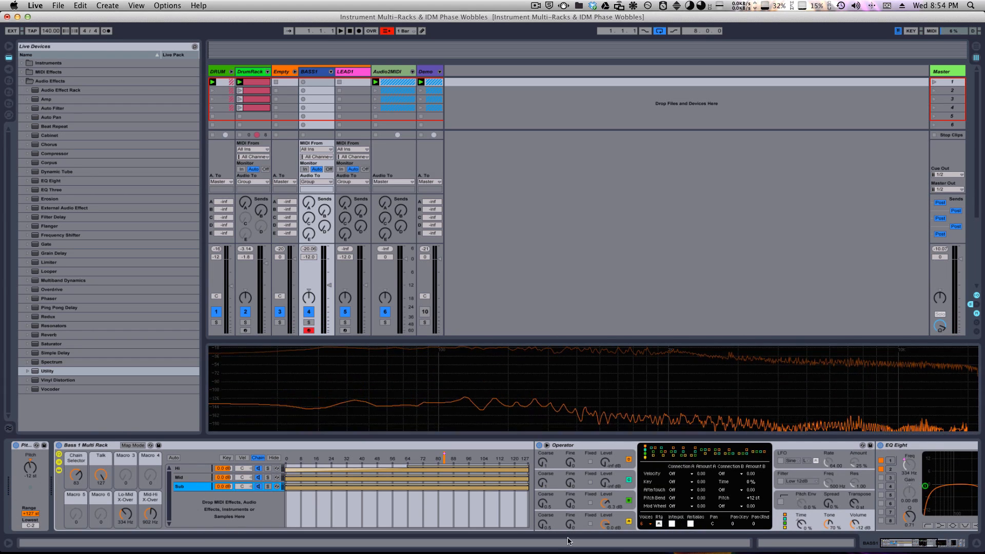
mouse_move(910, 544)
mouse_down()
mouse_move(929, 544)
mouse_move(913, 547)
mouse_up()
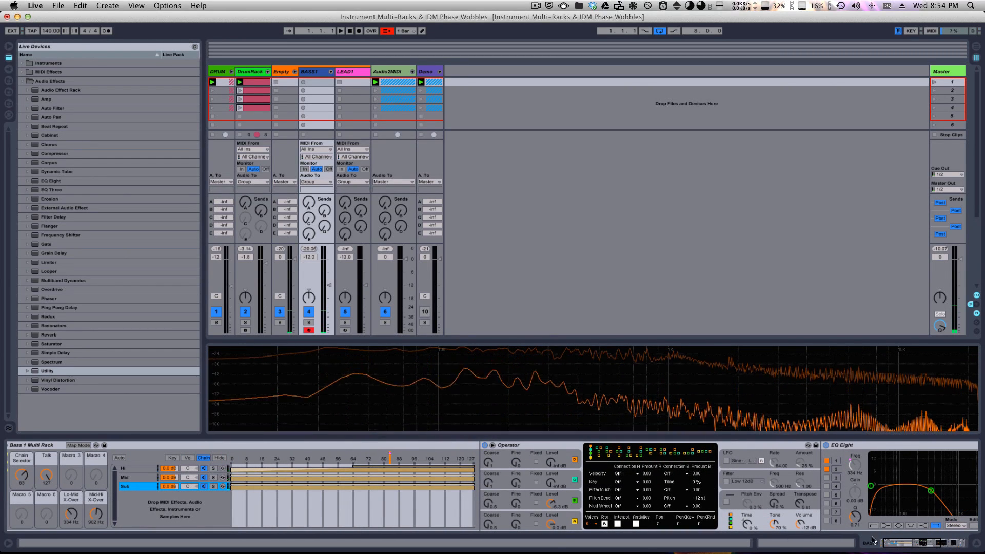
click(801, 524)
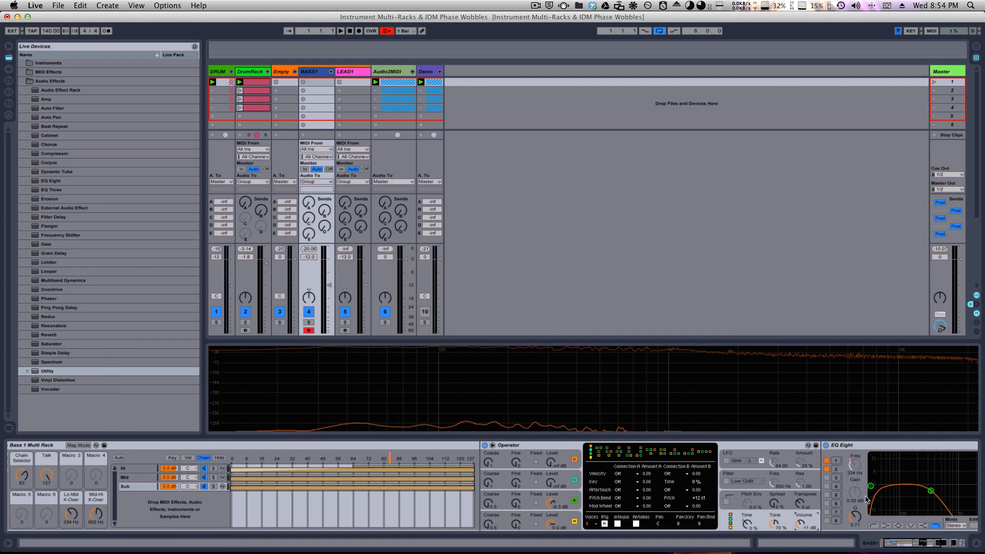
drag(926, 542, 940, 544)
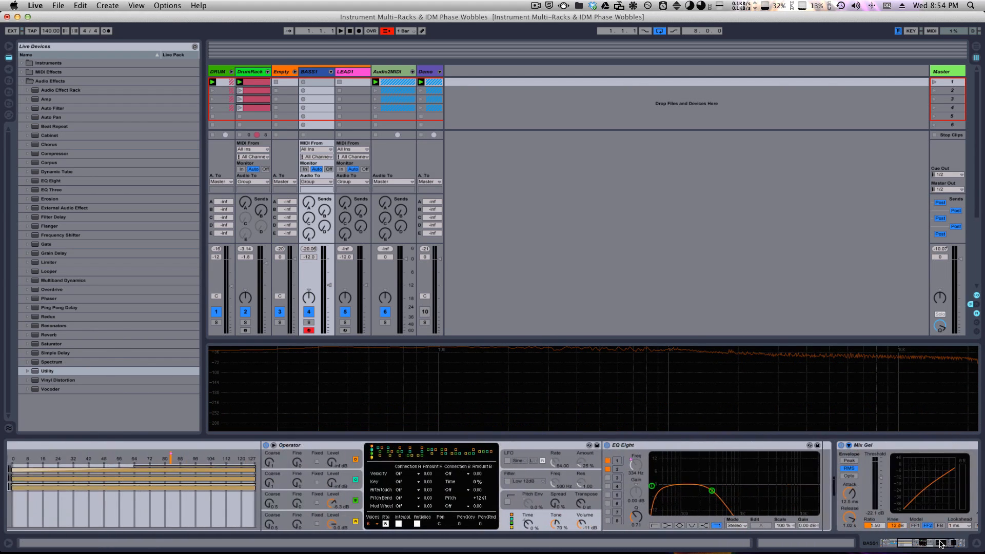
click(47, 371)
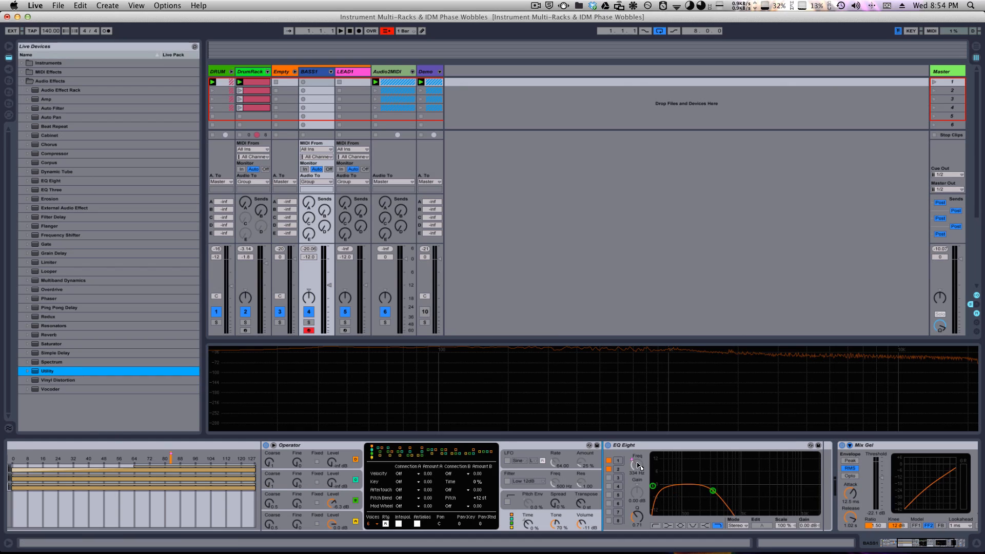
drag(639, 467, 816, 480)
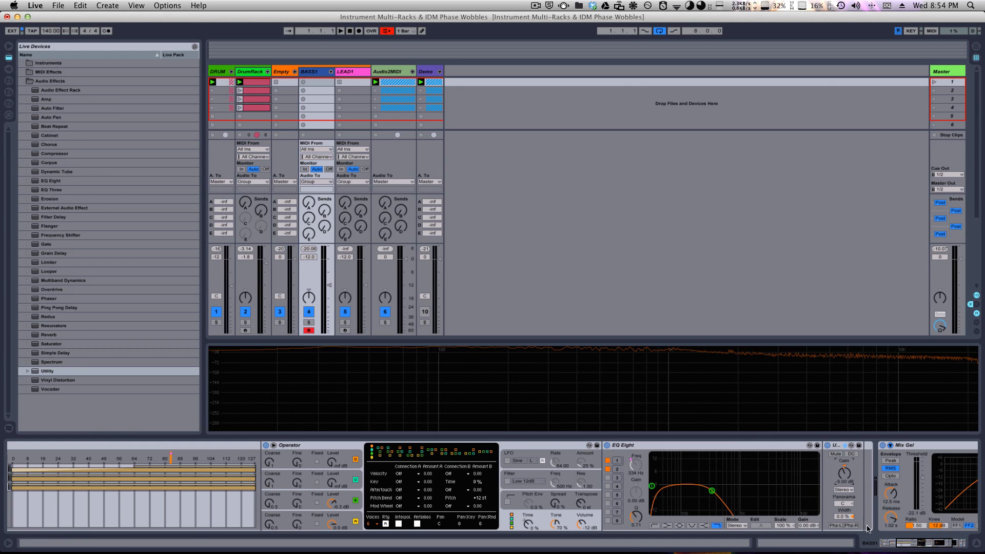
- Fine-tune the Sub chain's Utility gain to -6.44 dB while playing the bass
mouse_move(926, 545)
mouse_down()
mouse_move(909, 548)
mouse_move(919, 546)
mouse_up()
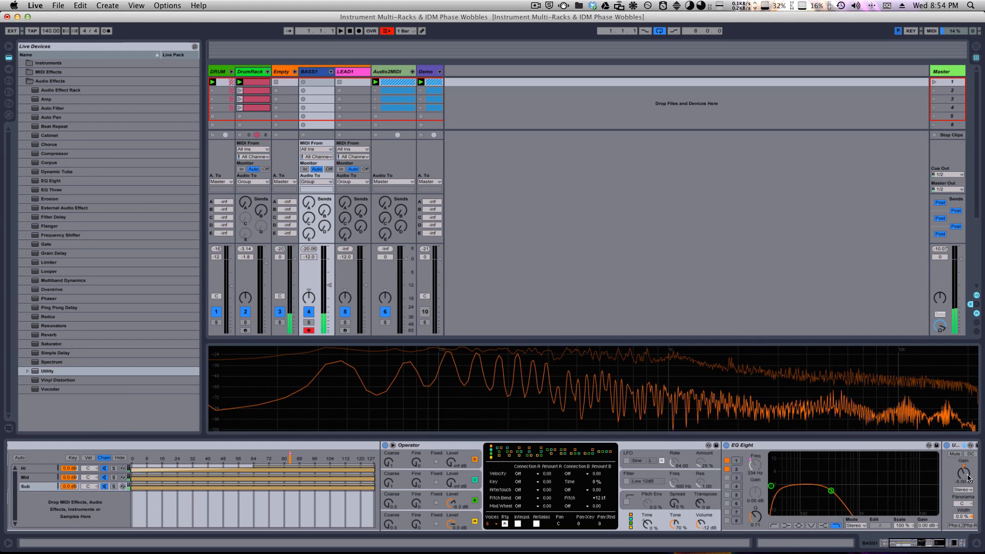
drag(966, 478, 966, 482)
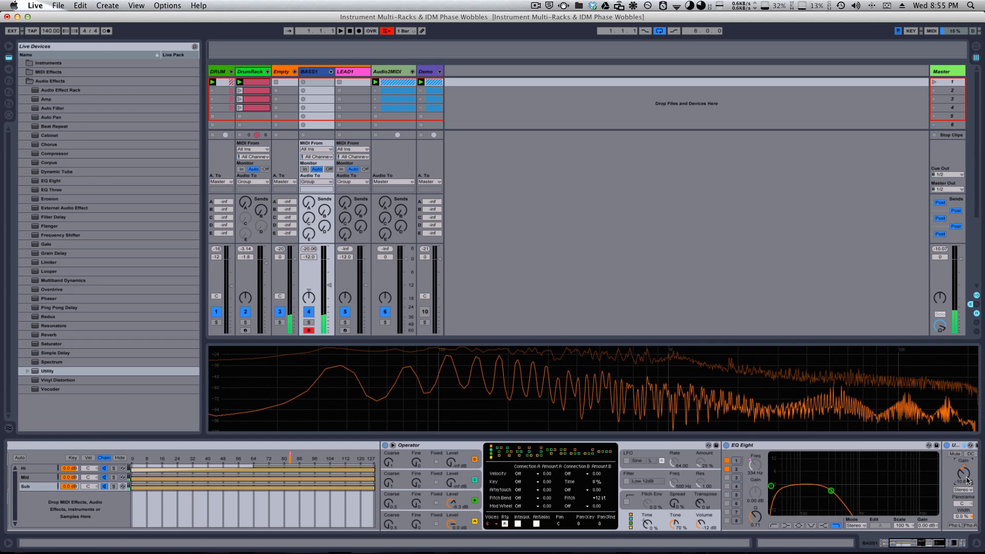
drag(967, 483, 967, 481)
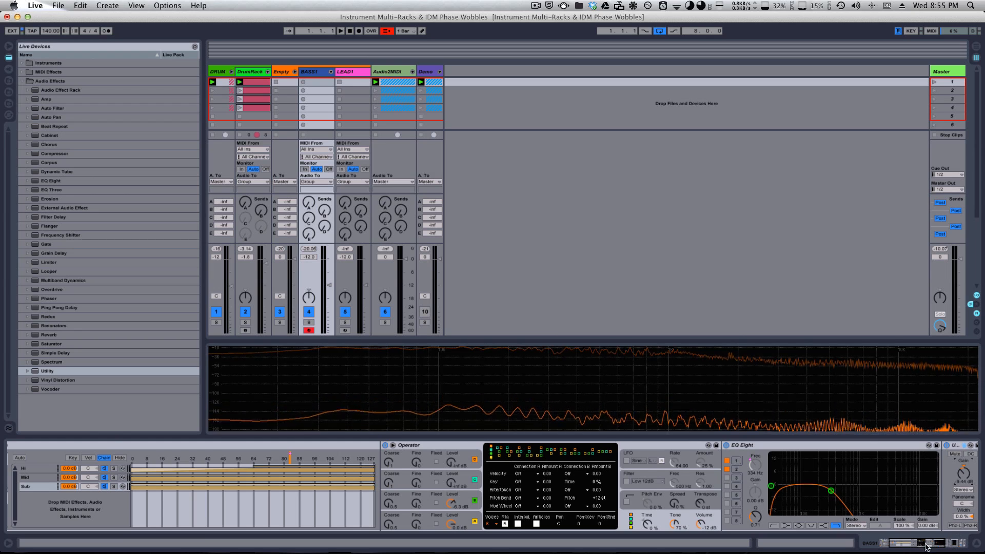
- Check the blend of the chains by moving the Chain Selector macro down to 0 and back up to 64
scroll(522, 495, left, 5)
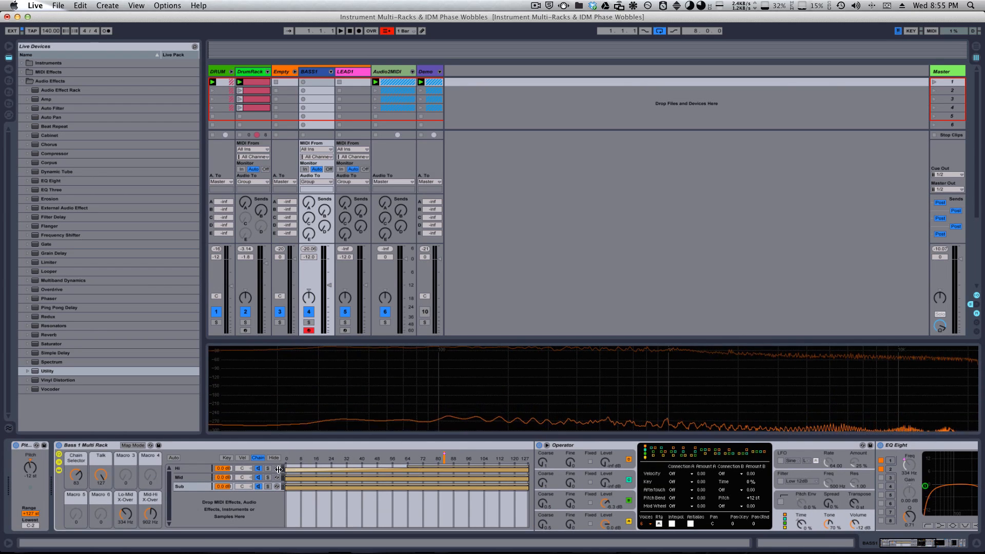
click(194, 477)
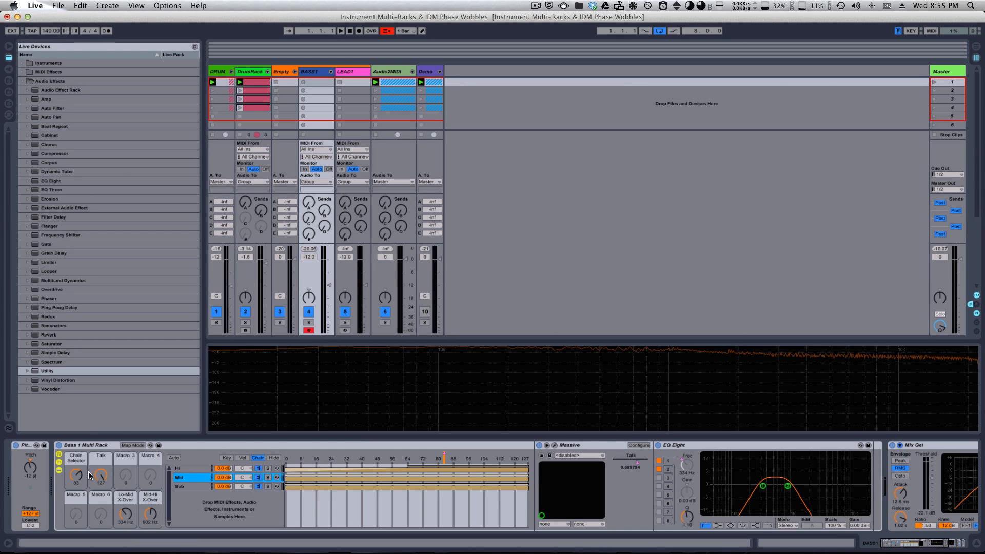
click(75, 478)
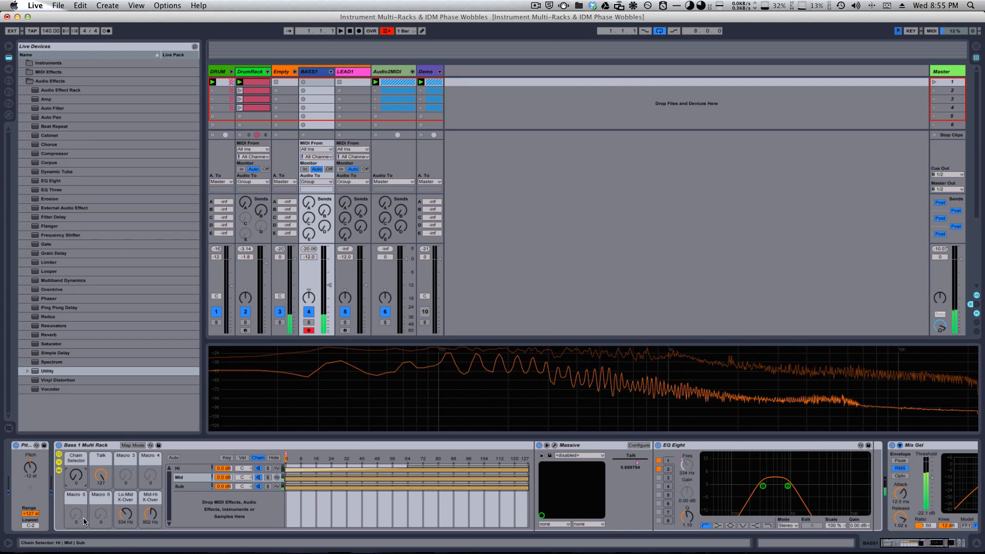
mouse_move(81, 515)
mouse_down()
mouse_move(81, 468)
mouse_move(85, 492)
mouse_up()
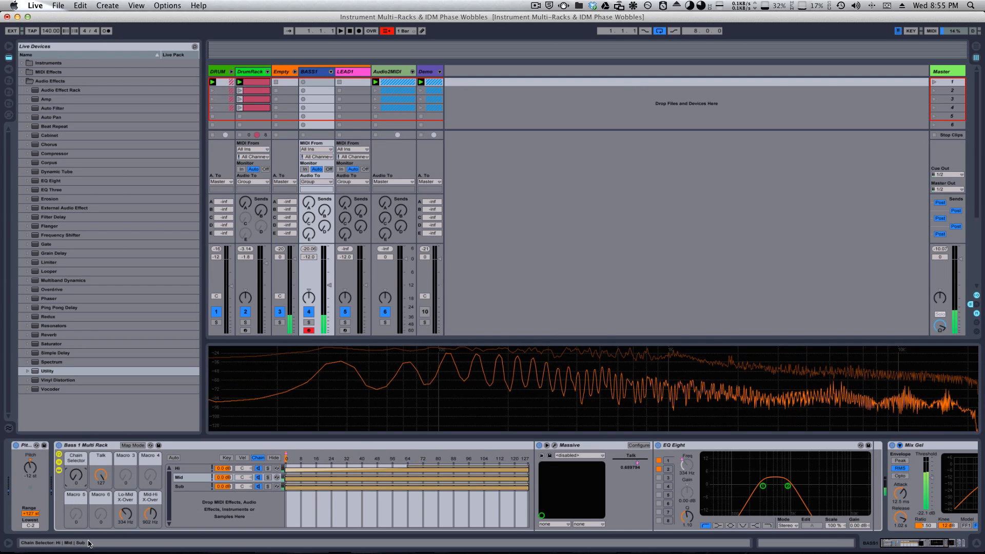
click(301, 488)
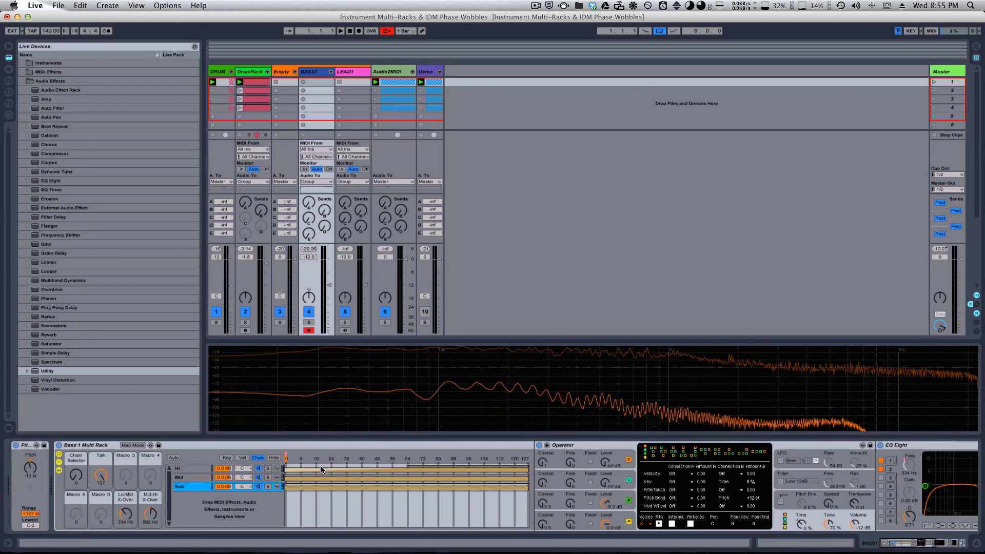
click(78, 481)
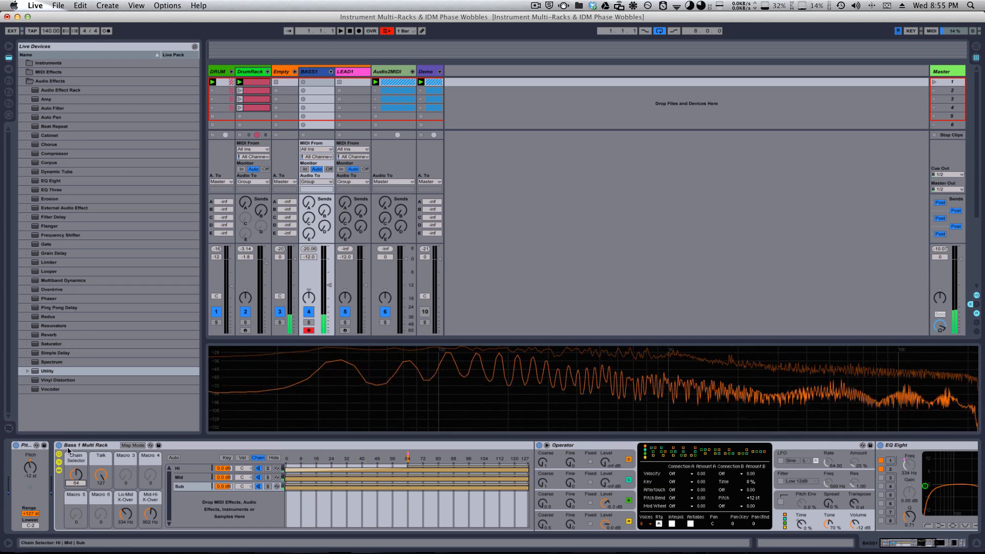
- Select the Hi chain's Massive and test the Chain Selector macro again, leaving it at 0
click(190, 467)
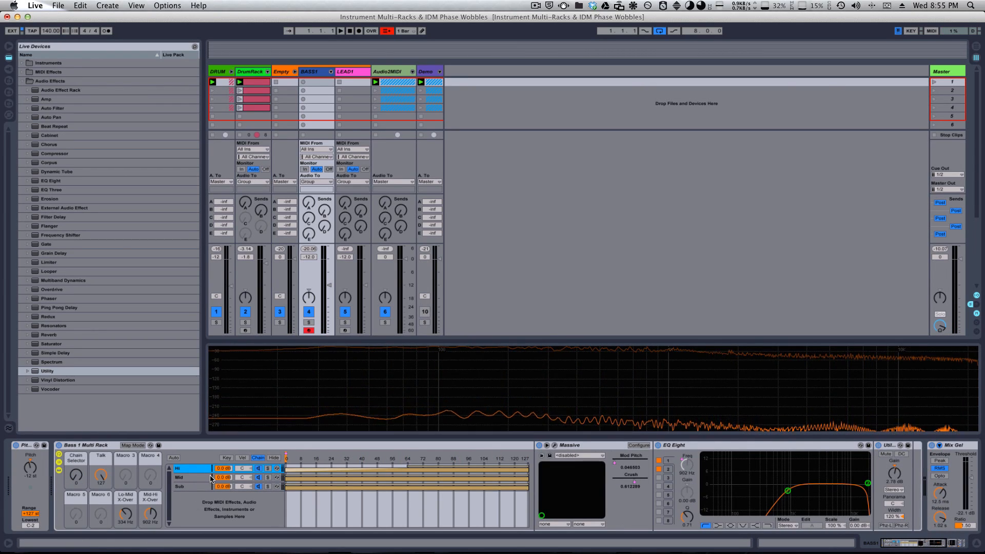
click(576, 449)
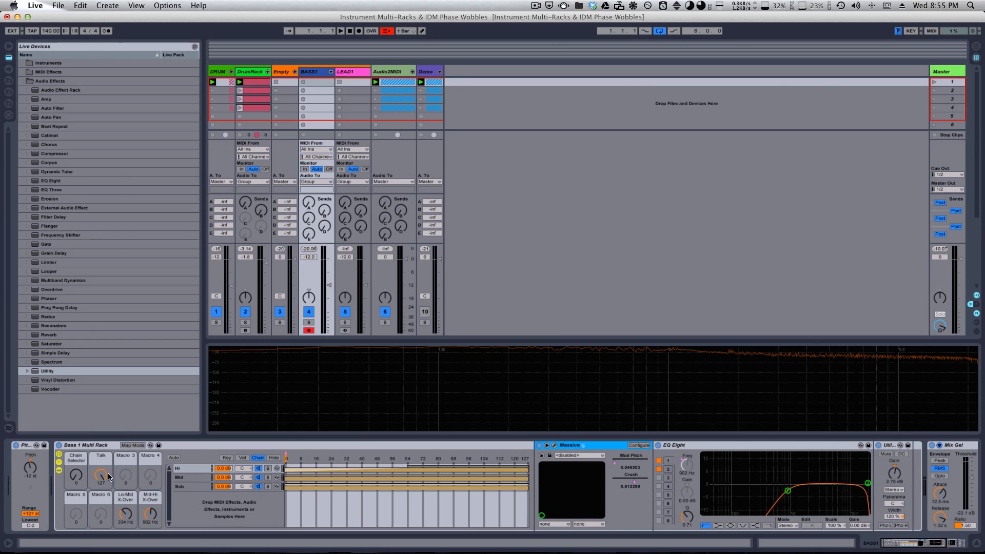
click(81, 477)
drag(86, 482, 147, 520)
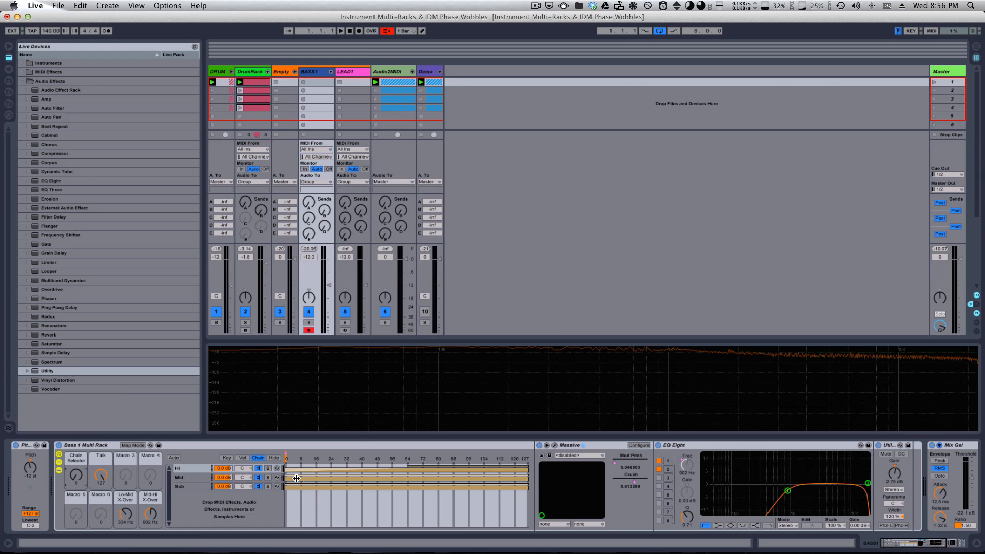
- Add a fade-out to the Mid chain's zone, ramping from about 64 to the end of the range
click(186, 477)
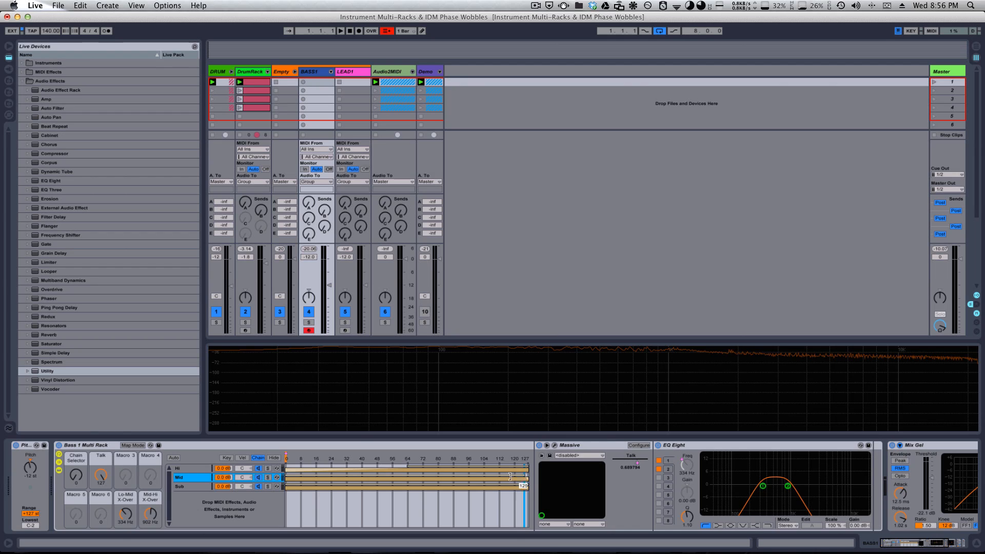
drag(509, 476, 409, 477)
mouse_move(370, 528)
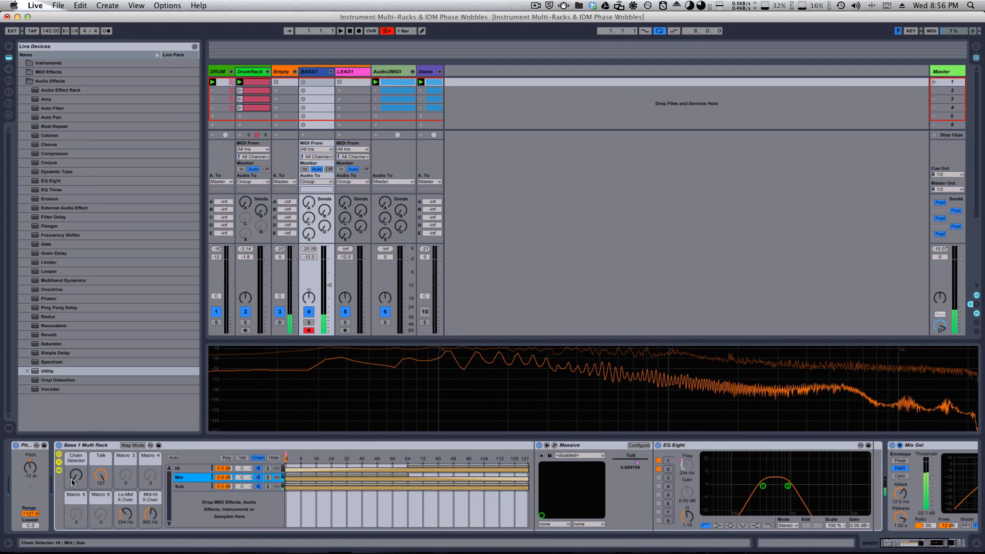
- Sweep the Chain Selector macro to test the Mid fade, set Talk to 24, and return the Chain Selector to 0
mouse_move(72, 482)
mouse_down()
mouse_move(75, 458)
mouse_move(131, 444)
mouse_move(137, 408)
mouse_move(136, 492)
mouse_move(121, 438)
mouse_move(121, 411)
mouse_move(143, 484)
mouse_up()
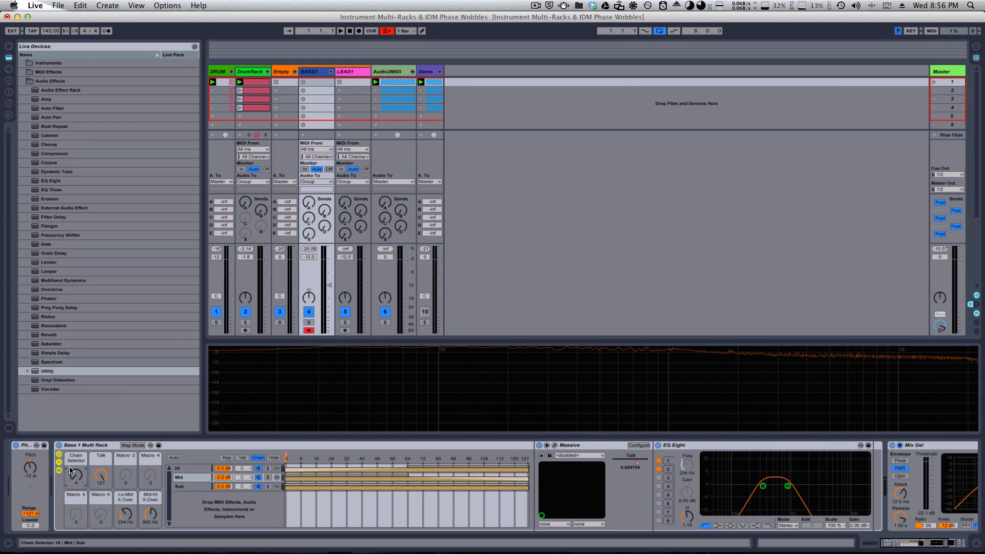
drag(71, 470, 111, 521)
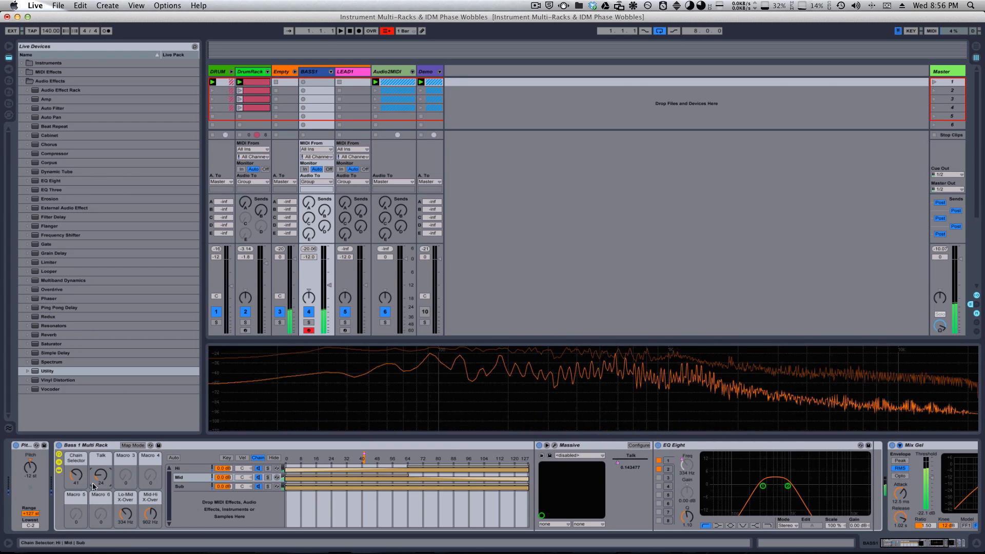
mouse_move(75, 471)
mouse_down()
mouse_move(78, 432)
mouse_move(78, 491)
mouse_move(72, 410)
mouse_move(70, 493)
mouse_move(284, 502)
mouse_up()
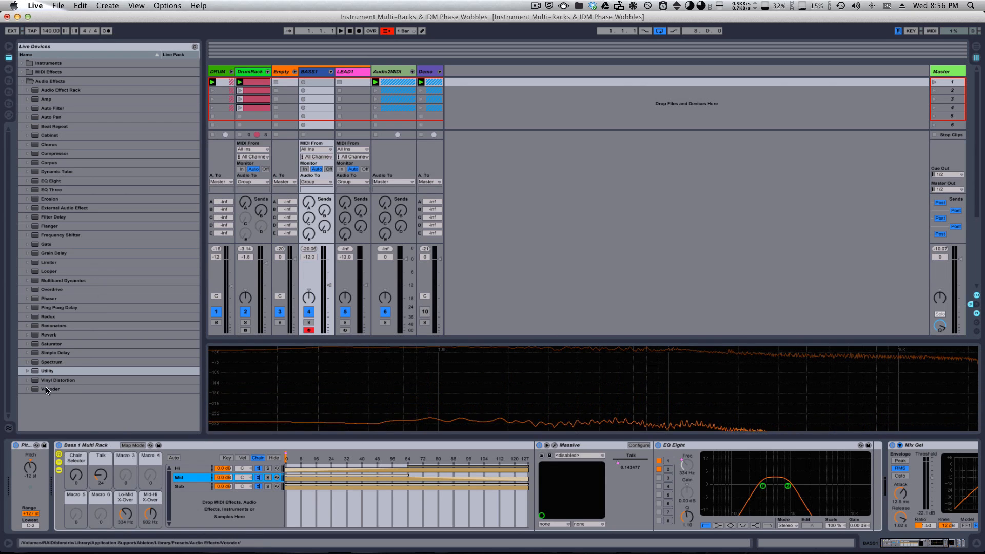
- Add a Utility after EQ Eight in the Mid chain, set its width to 85%, and adjust its gain
click(48, 371)
mouse_move(346, 429)
mouse_down()
mouse_move(639, 486)
mouse_move(841, 491)
mouse_up()
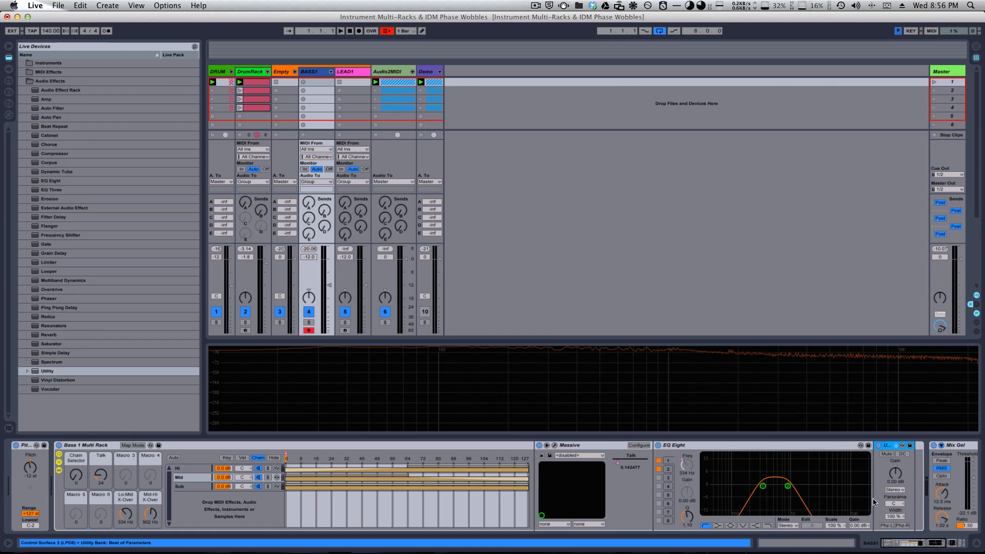
click(897, 517)
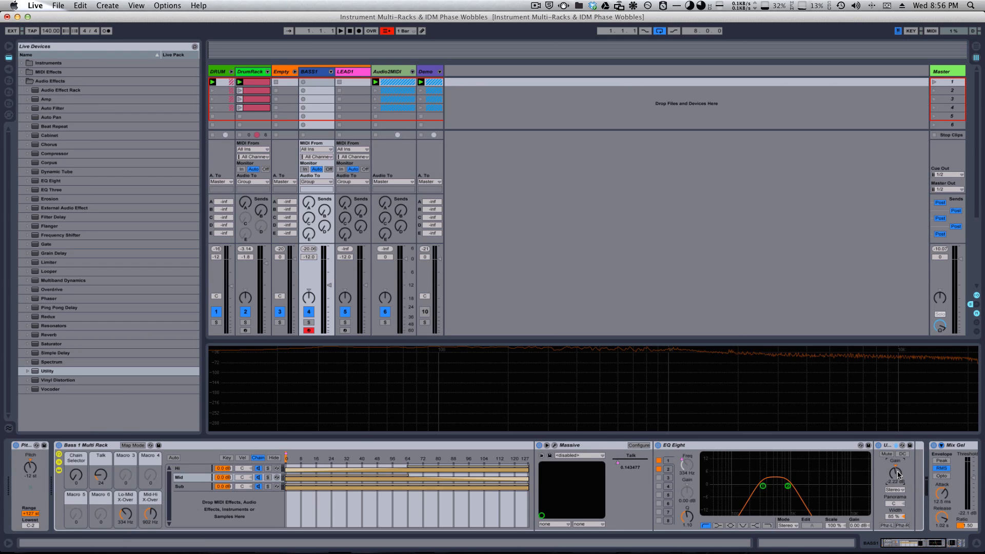
drag(897, 475, 898, 482)
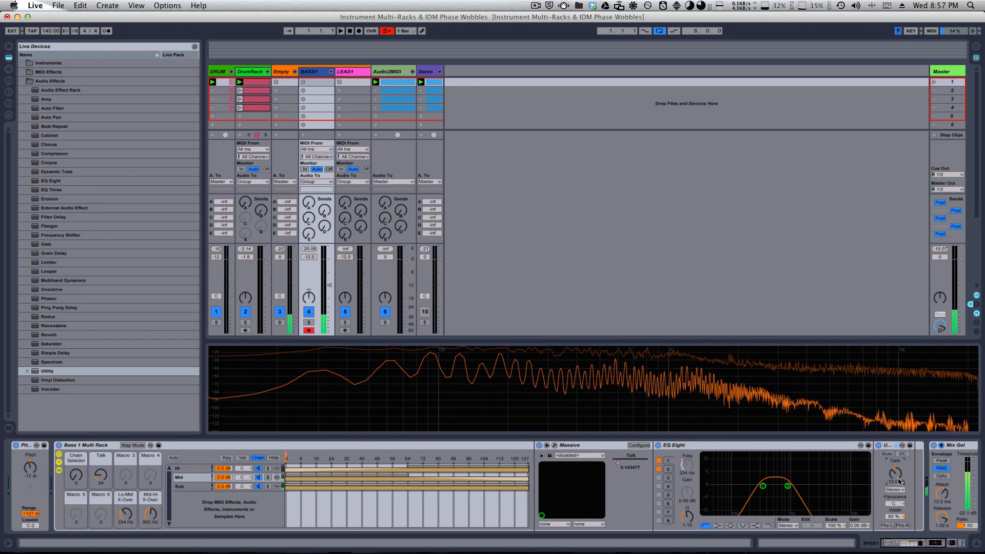
- Sweep the Talk macro to test the Mid band, return it to 24, and raise the Chain Selector to 106
drag(102, 475, 88, 412)
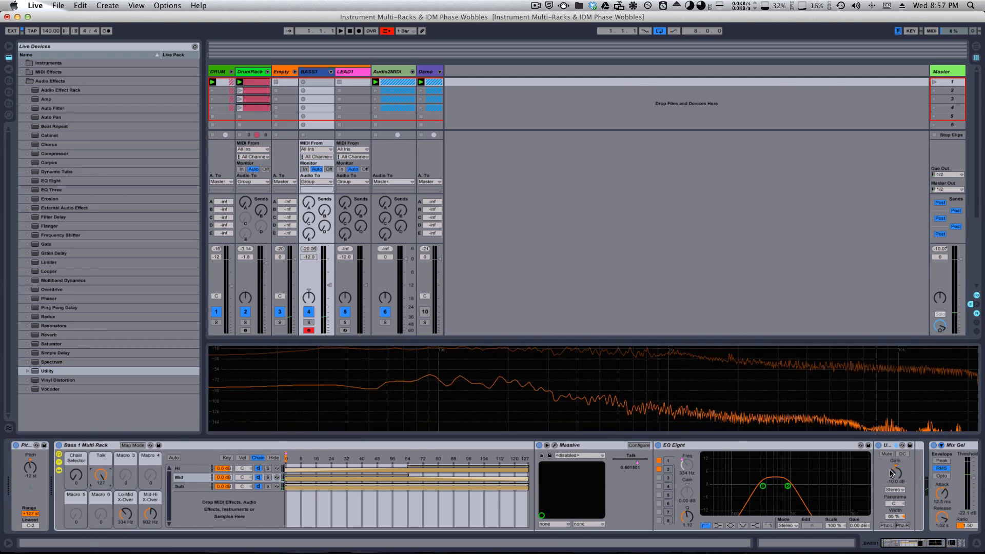
drag(101, 475, 108, 519)
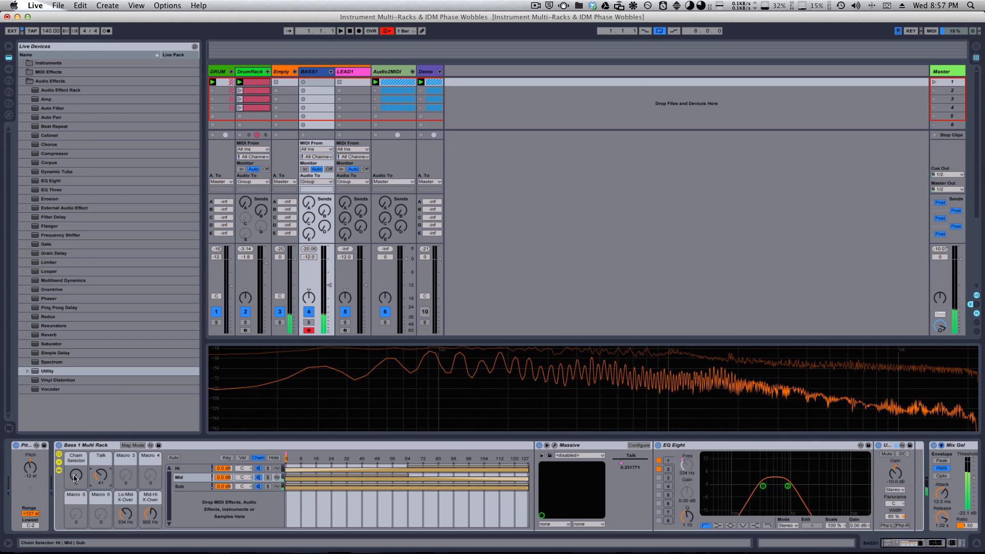
mouse_move(74, 479)
mouse_down()
mouse_move(74, 452)
mouse_move(102, 484)
mouse_move(68, 466)
mouse_move(68, 441)
mouse_up()
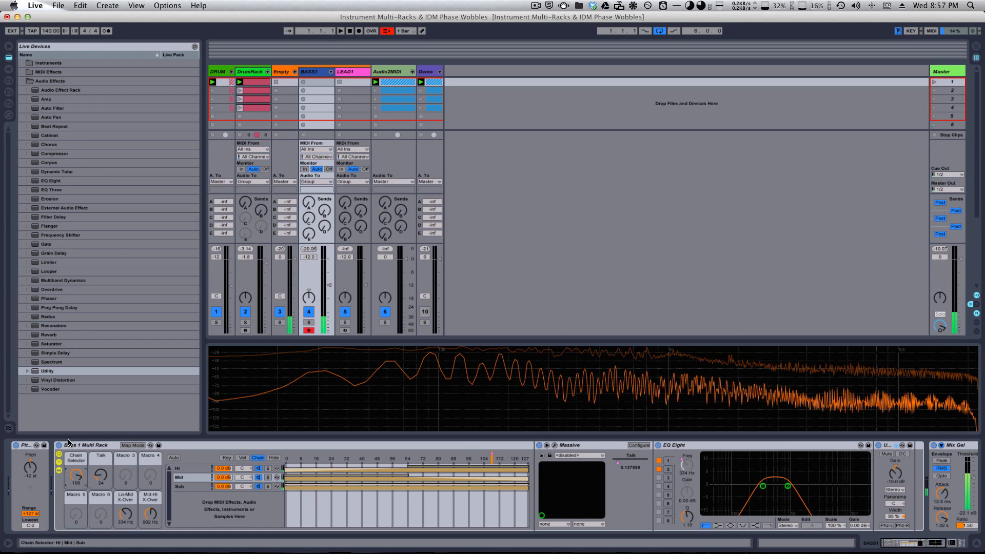
- Select the Hi chain and set its Utility gain to 15.0 dB
click(204, 469)
click(895, 479)
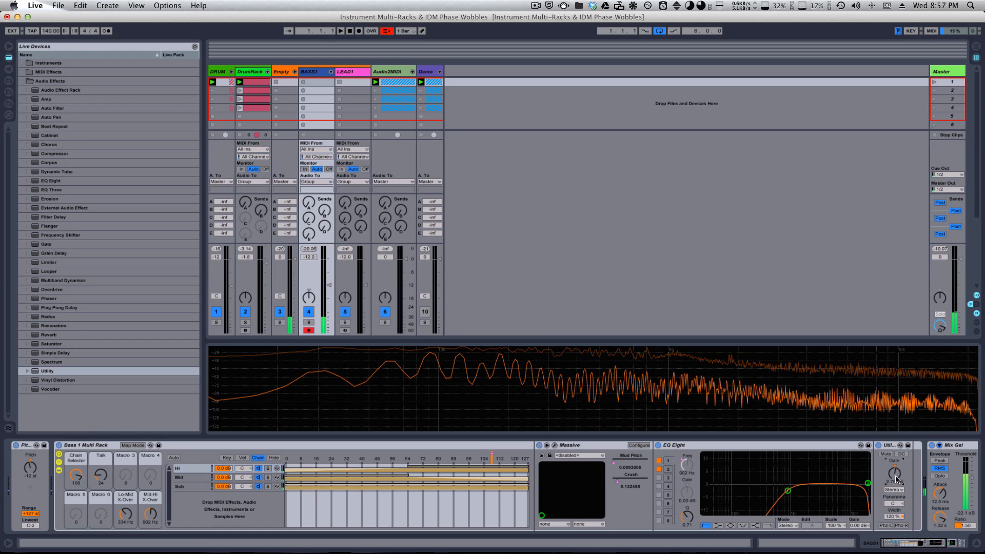
drag(893, 472, 893, 469)
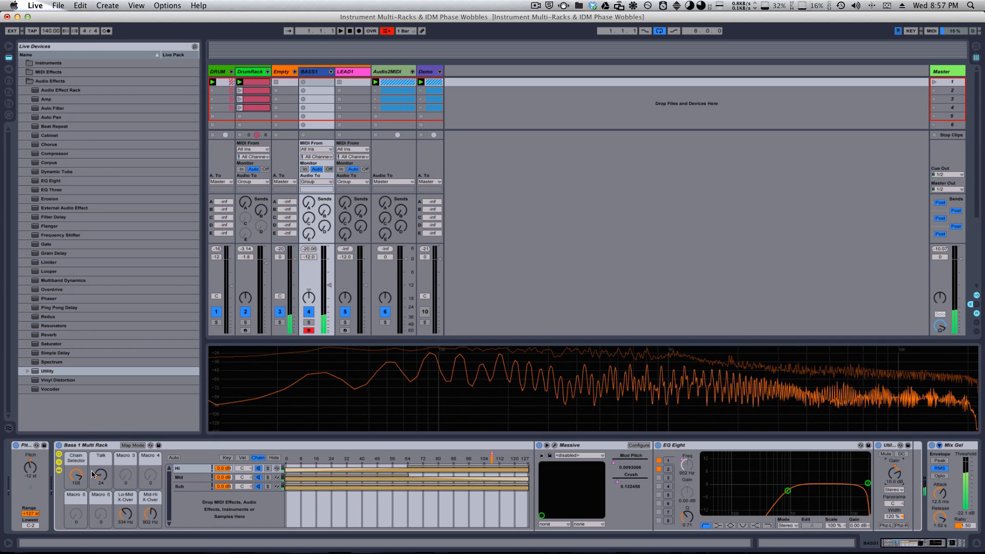
- Sweep the Chain Selector macro down and up repeatedly to audition the fades between the bands
drag(75, 474, 89, 511)
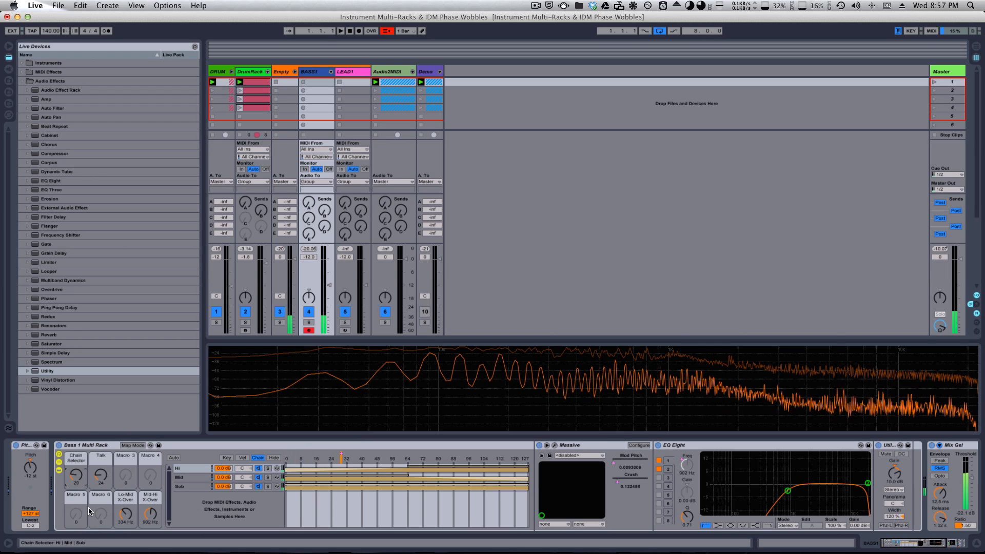
drag(88, 470, 87, 441)
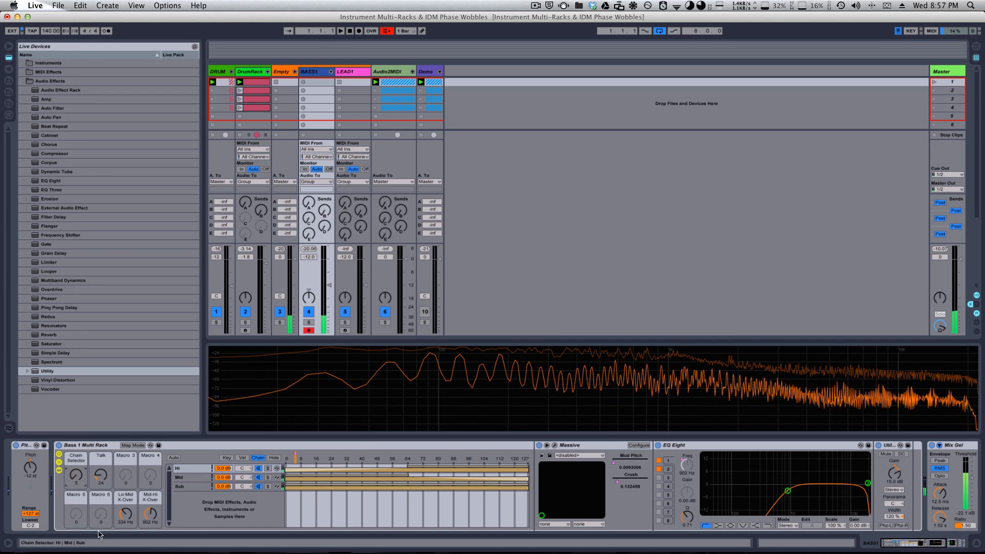
drag(98, 534, 99, 541)
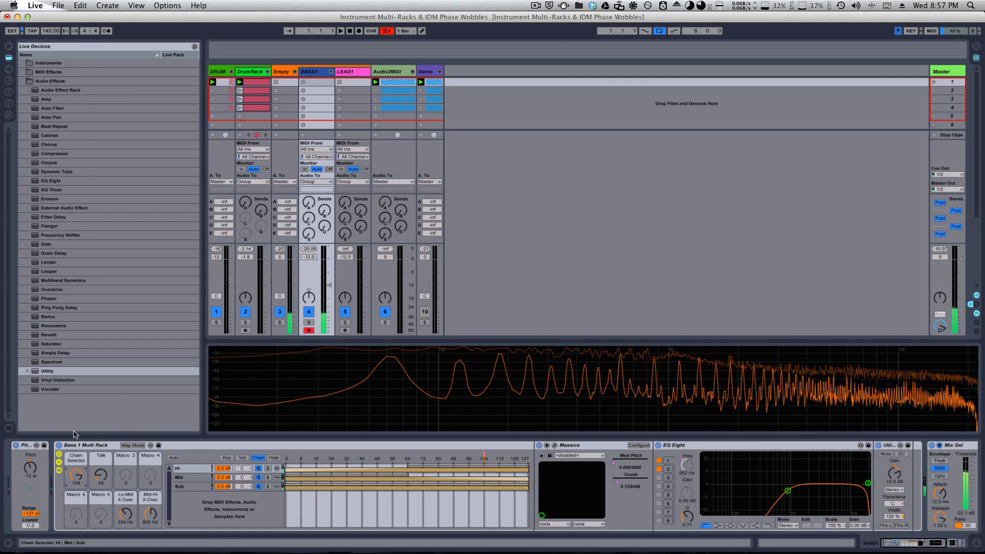
mouse_move(75, 475)
mouse_down()
mouse_move(75, 484)
mouse_move(96, 442)
mouse_up()
drag(78, 474, 80, 425)
- Leave the Chain Selector at 39 and Talk at 31, with Mid-Hi X-Over at 2.05 kHz and Lo-Mid X-Over at 257 Hz
mouse_move(105, 484)
mouse_down()
mouse_move(112, 513)
mouse_move(101, 478)
mouse_move(79, 500)
mouse_move(82, 518)
mouse_up()
click(76, 474)
mouse_move(106, 476)
mouse_down()
mouse_move(113, 513)
mouse_move(150, 510)
mouse_move(122, 511)
mouse_move(102, 474)
mouse_move(78, 467)
mouse_move(99, 462)
mouse_move(81, 484)
mouse_move(105, 508)
mouse_up()
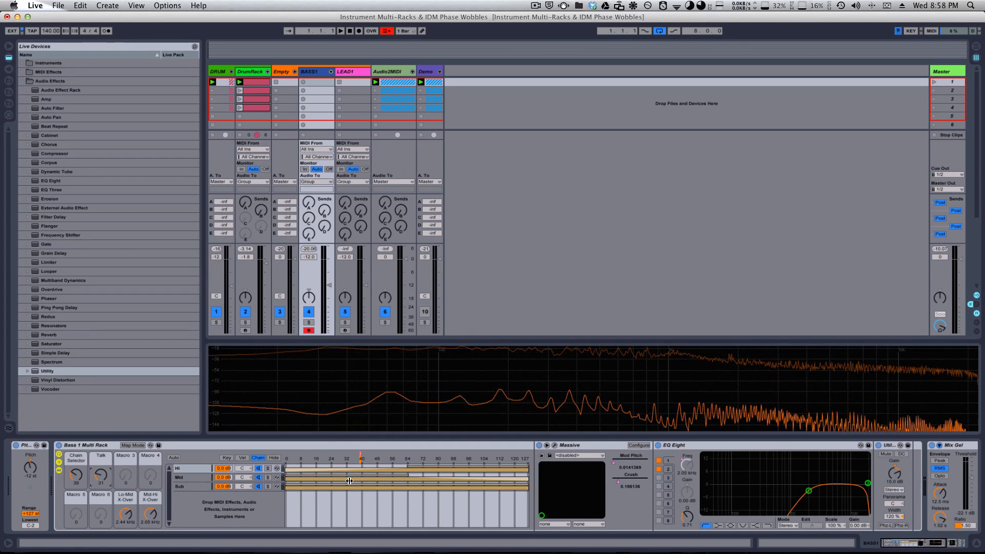
drag(126, 513, 134, 538)
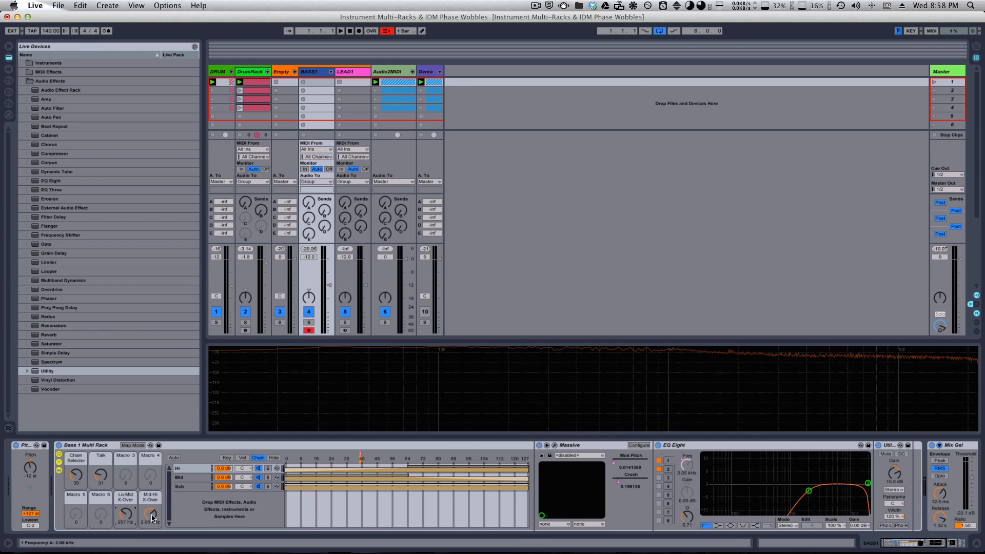
click(258, 451)
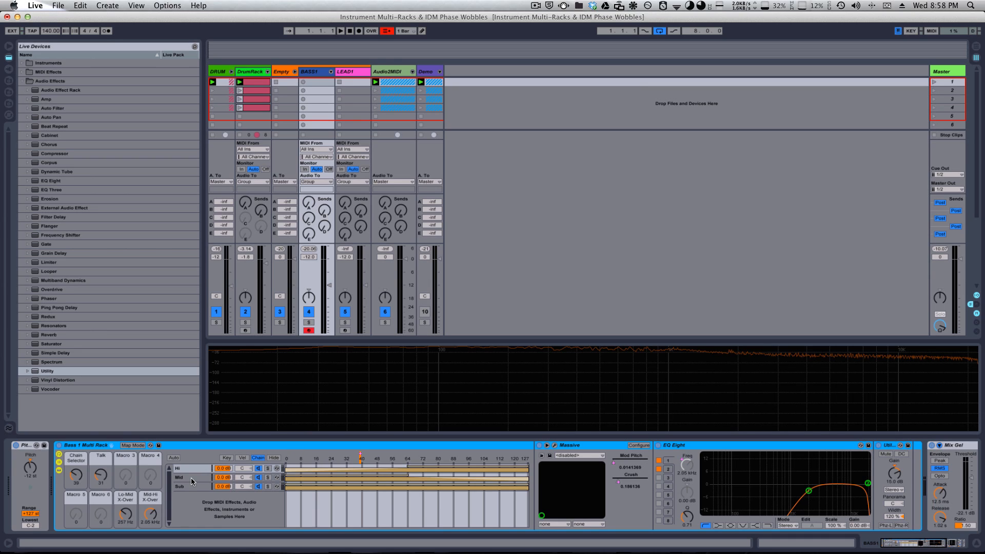
click(578, 445)
drag(895, 547, 922, 549)
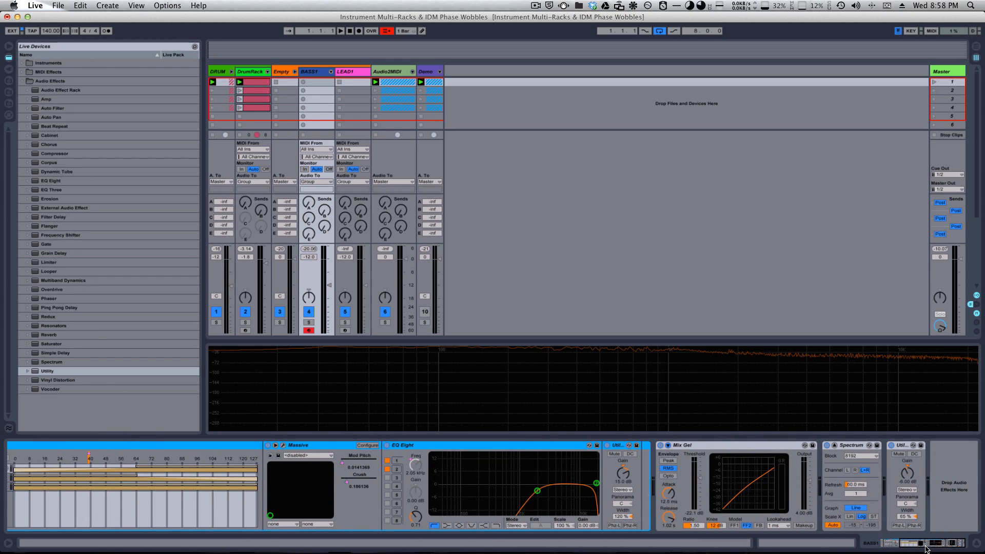
drag(926, 549, 882, 551)
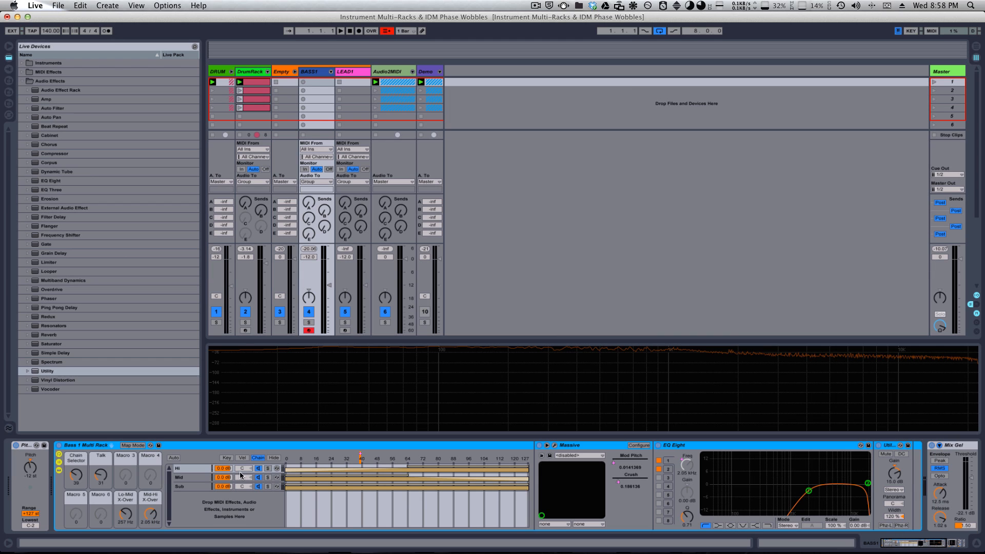
click(194, 486)
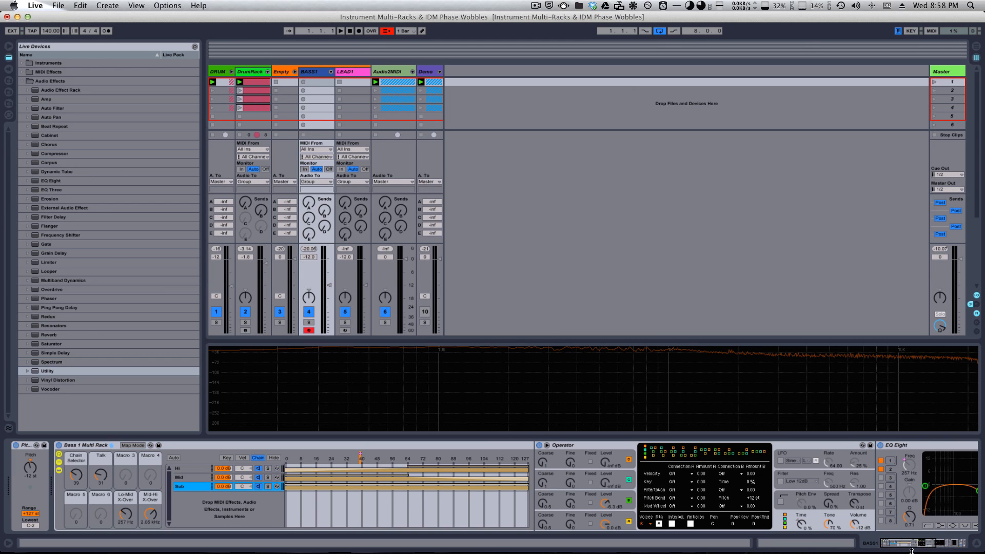
drag(918, 547, 949, 544)
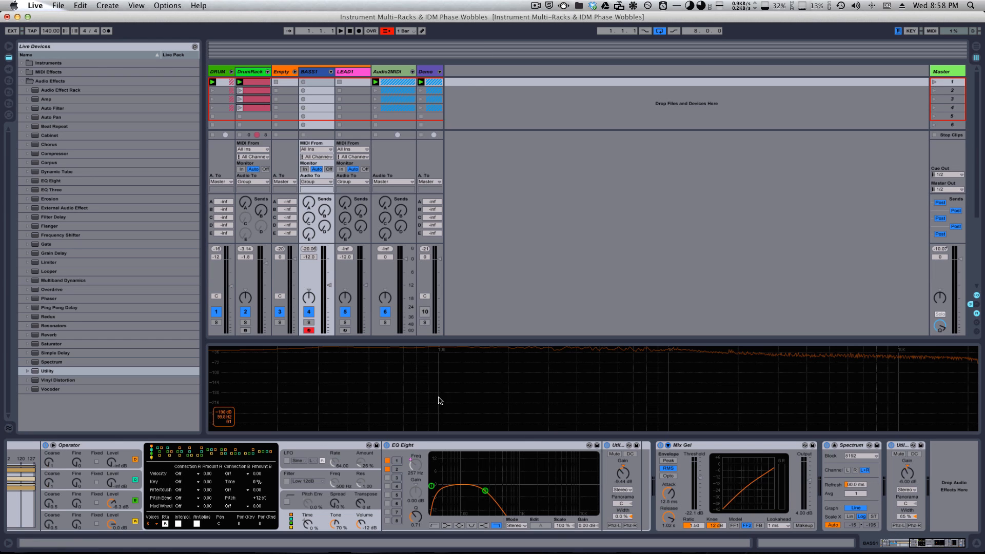
- Launch scene 1 to hear the drums, switch back to the BASS1 track, and stop playback
click(320, 73)
click(266, 84)
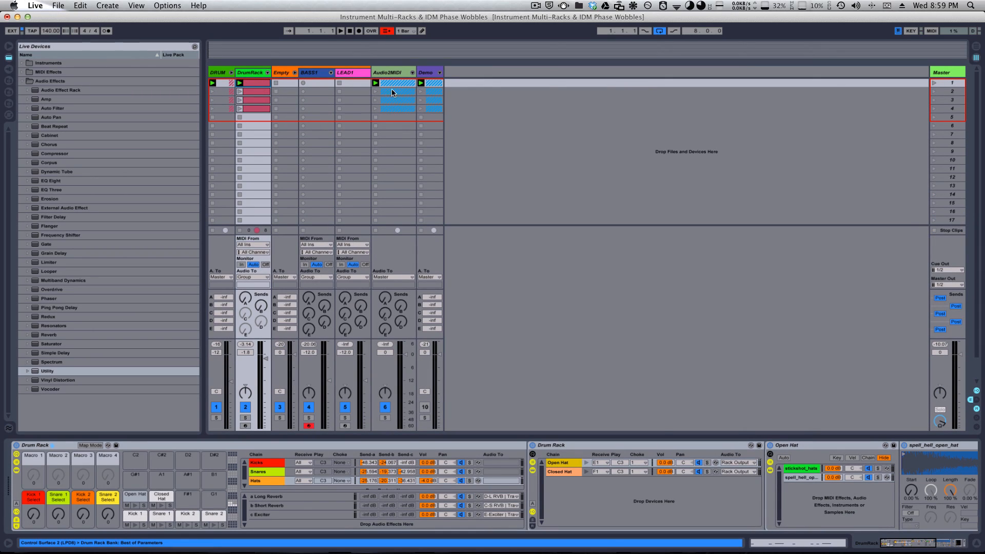
click(933, 83)
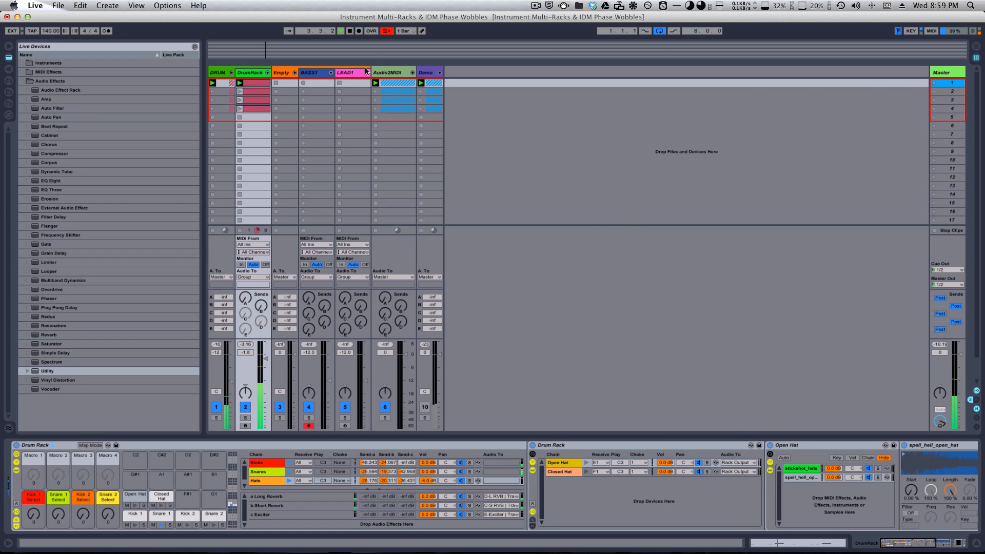
click(300, 74)
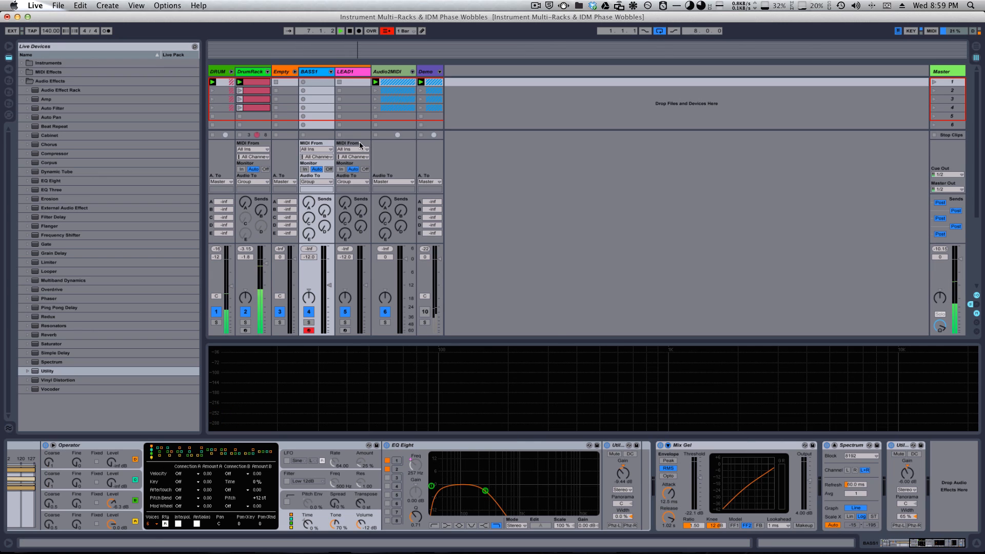
double_click(350, 31)
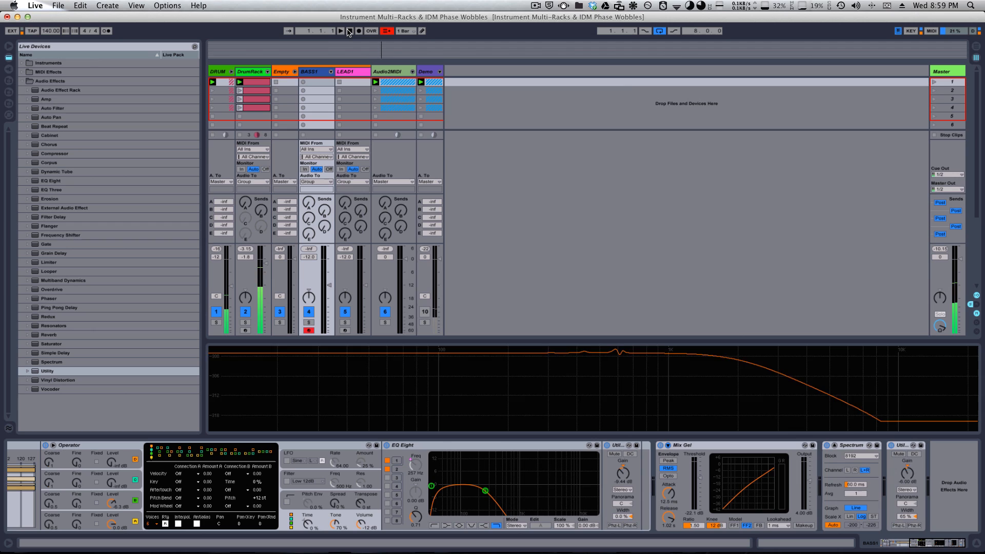
- Select the DrumRack track and look over its kick and snare select macros and the Open Hat and Closed Hat pads
click(258, 72)
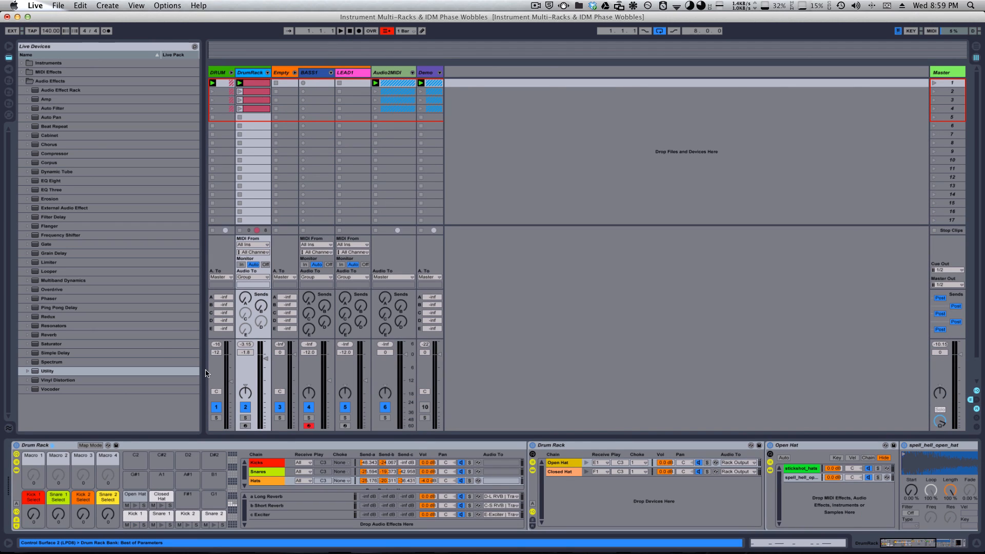
click(33, 498)
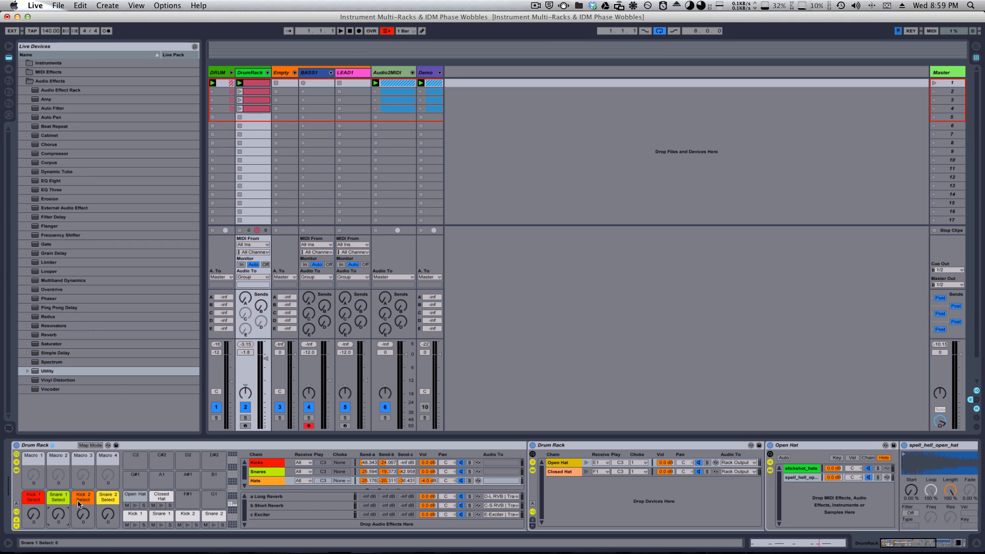
click(135, 497)
click(167, 500)
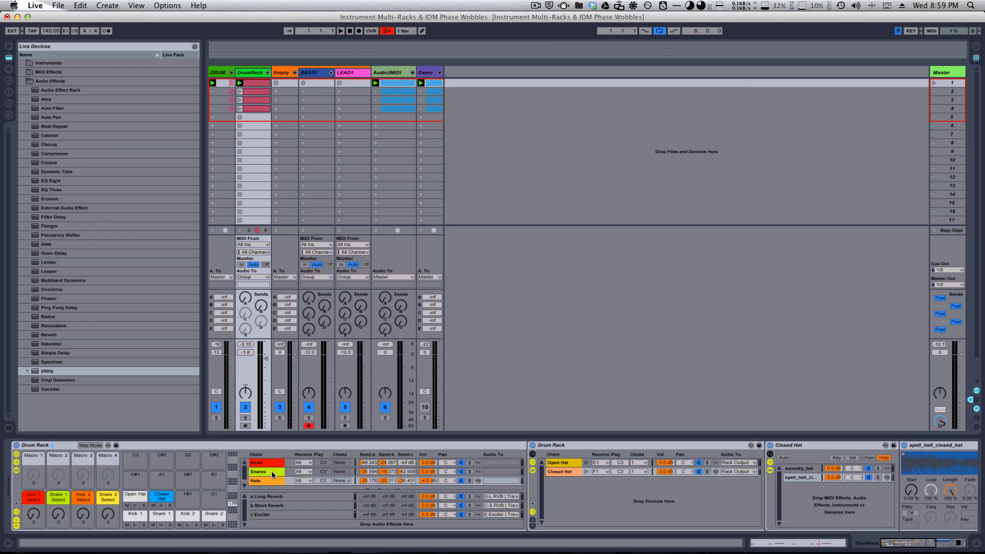
- Inspect the nested Snares, Kicks and Hats chains of the Drum Rack, including Snare 1, Snare 2 and Closed Hat
click(272, 470)
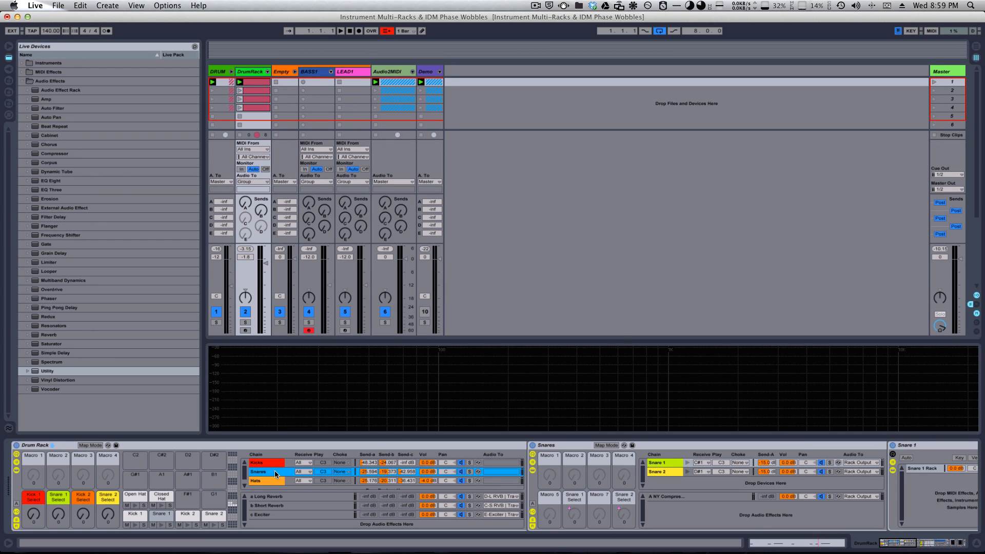
click(673, 462)
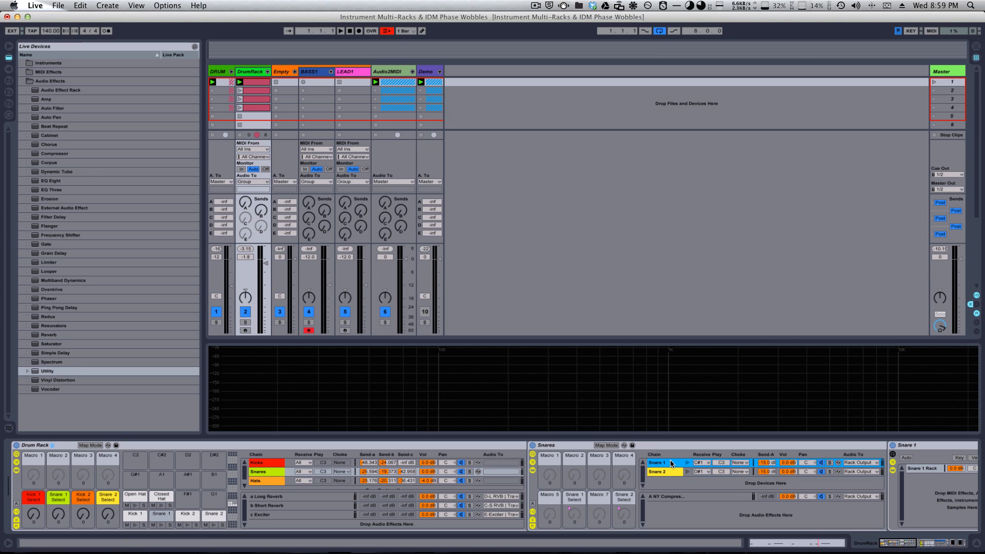
click(669, 469)
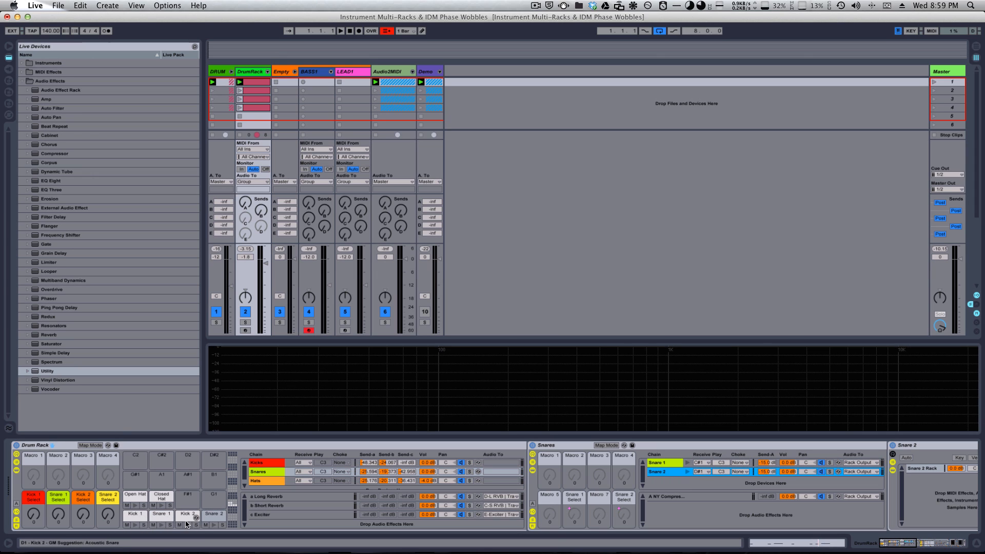
click(270, 463)
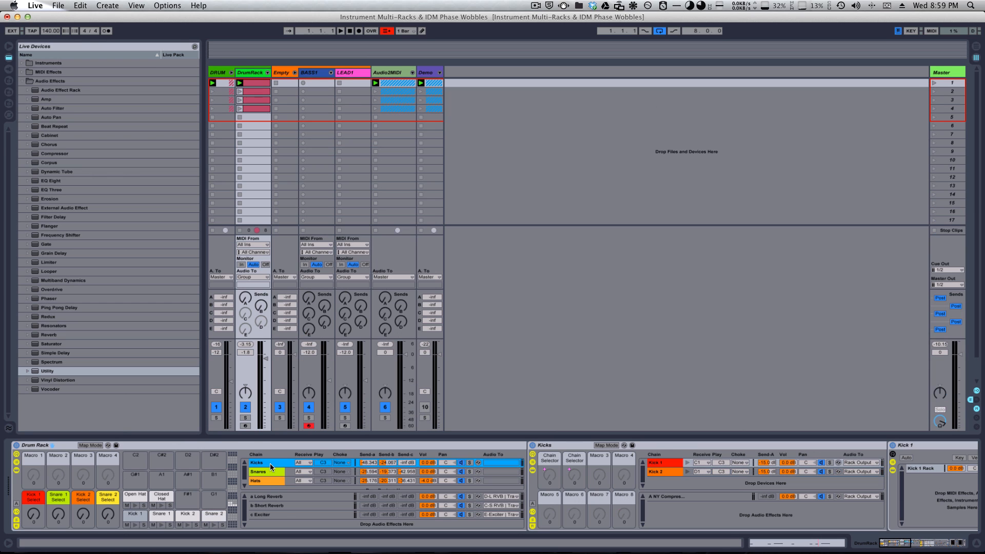
click(661, 467)
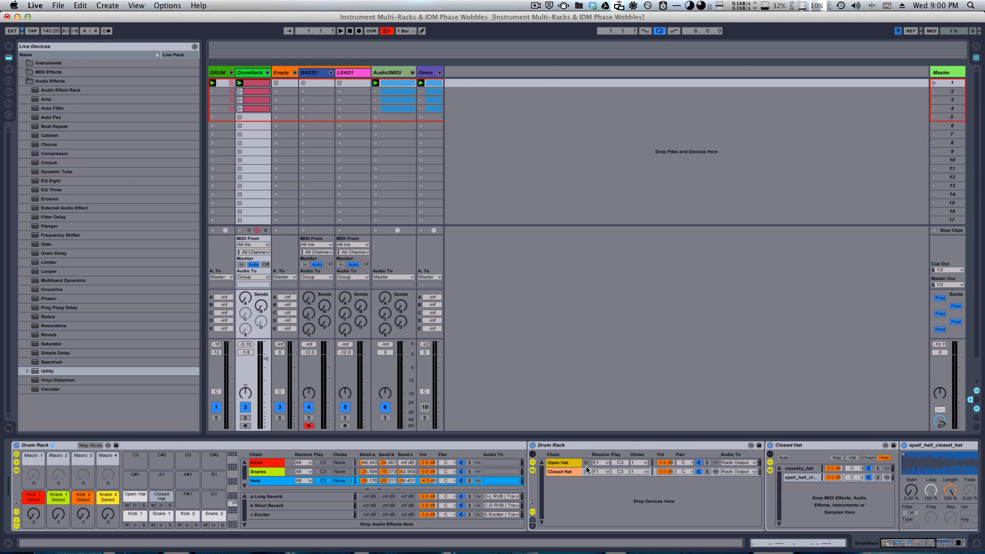
click(567, 471)
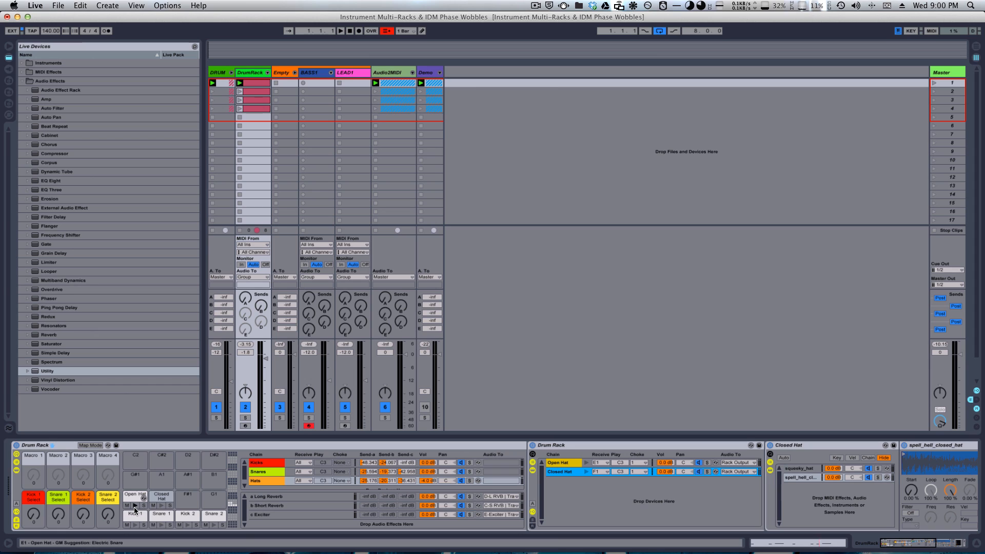
- Play the DrumRack's first clip and scene 2 while viewing the Snares and Kicks chains
click(240, 84)
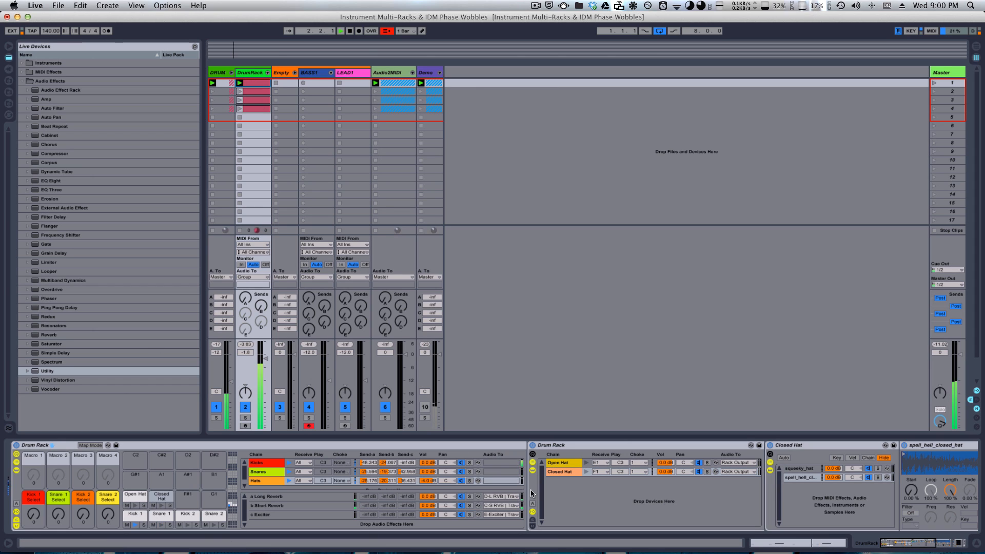
click(282, 469)
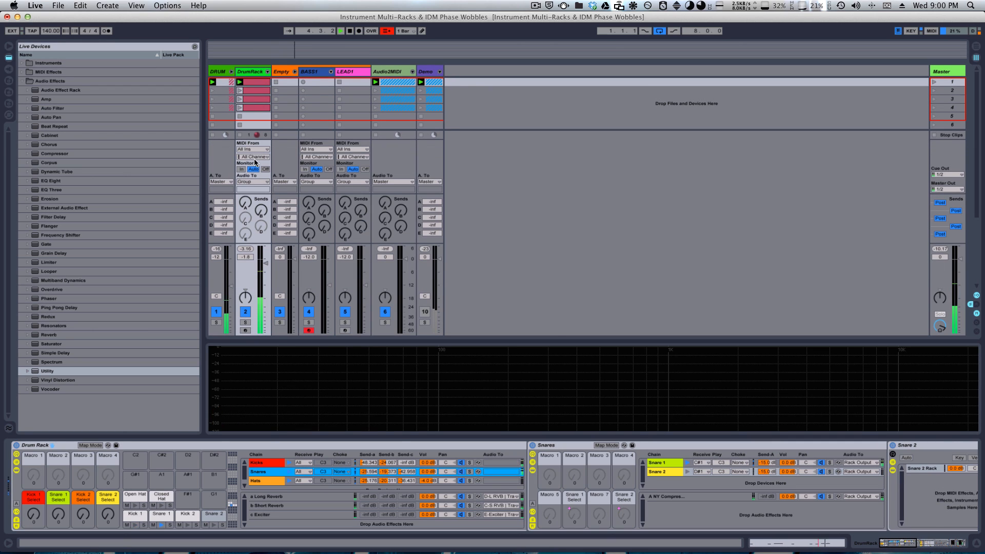
click(933, 91)
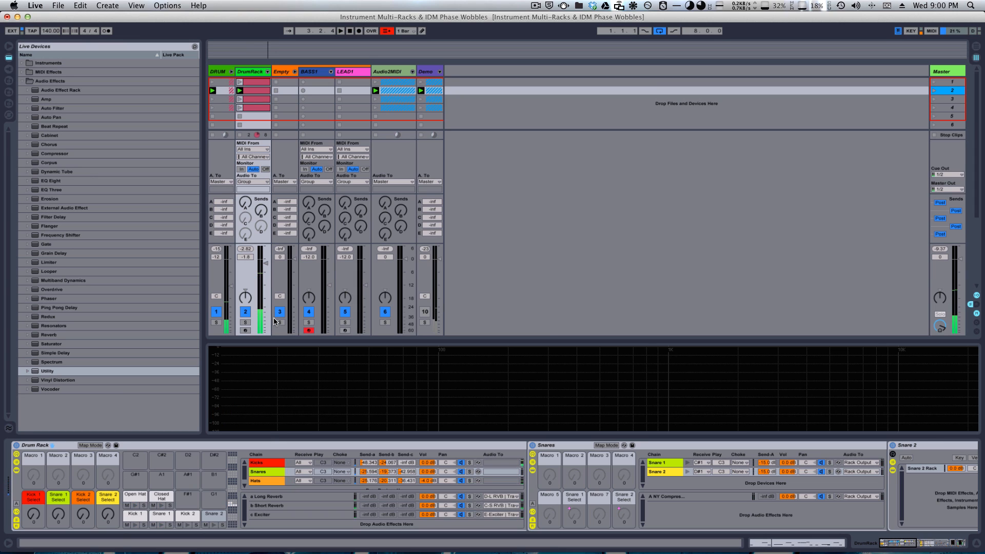
click(262, 464)
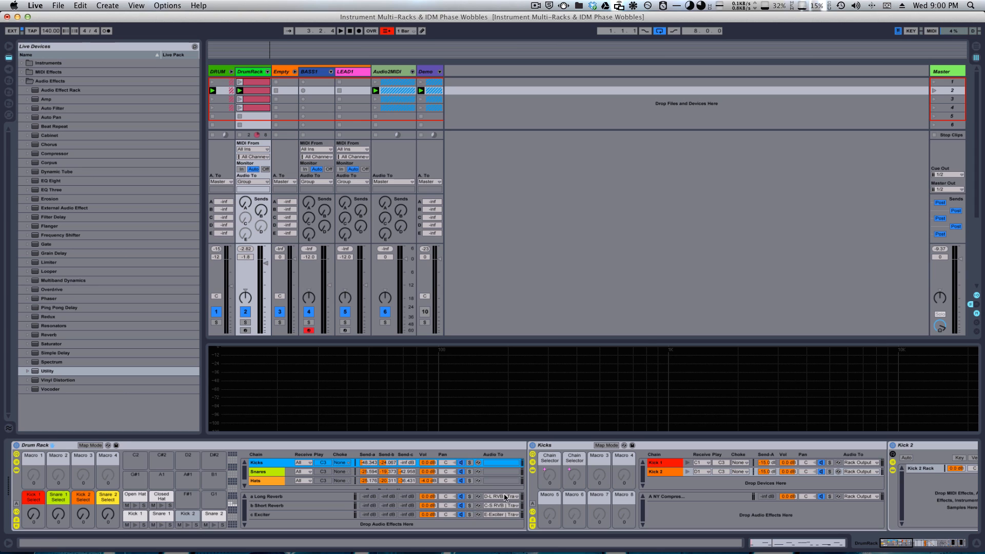
- Compare the nested Kicks rack with the outer Drum Rack, and select the Kicks chain to view its sends
click(550, 444)
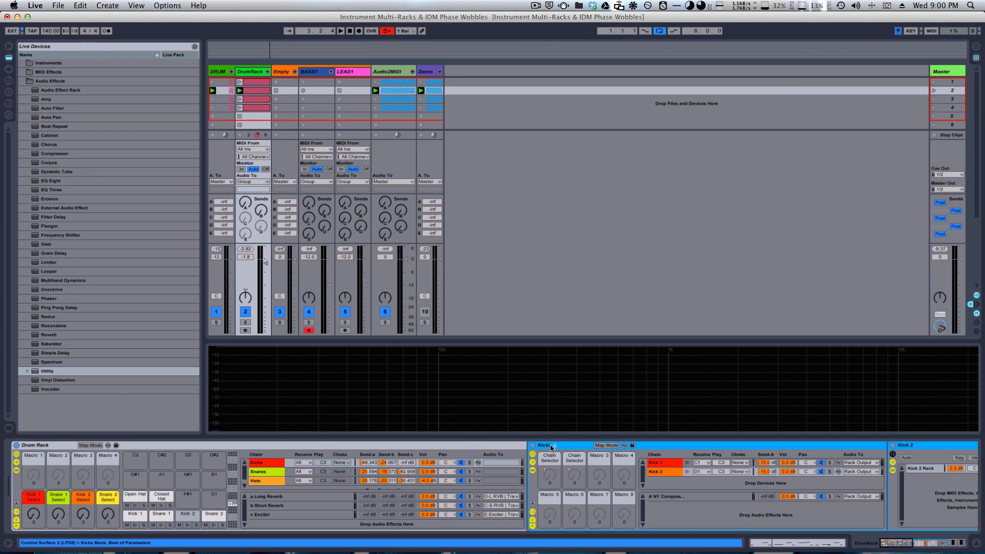
click(42, 445)
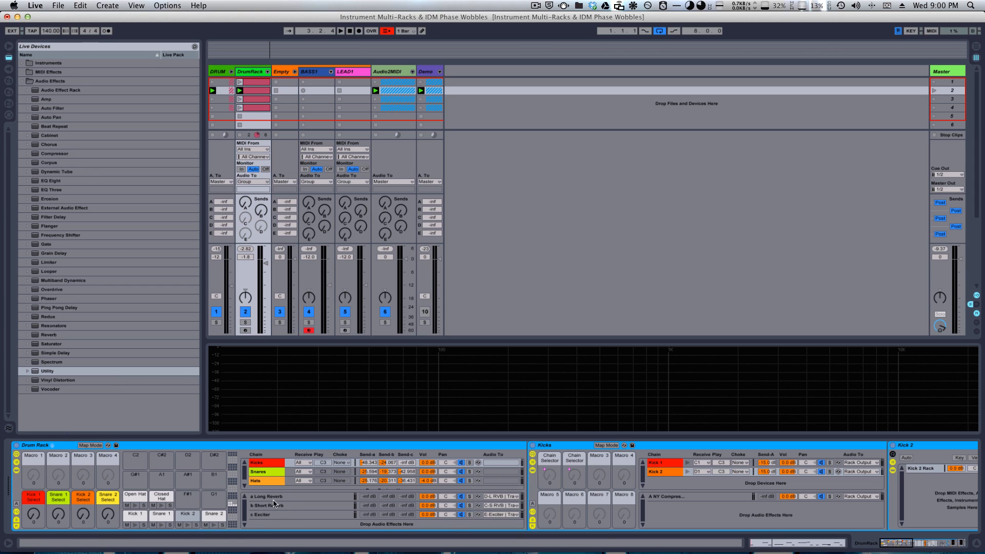
click(272, 462)
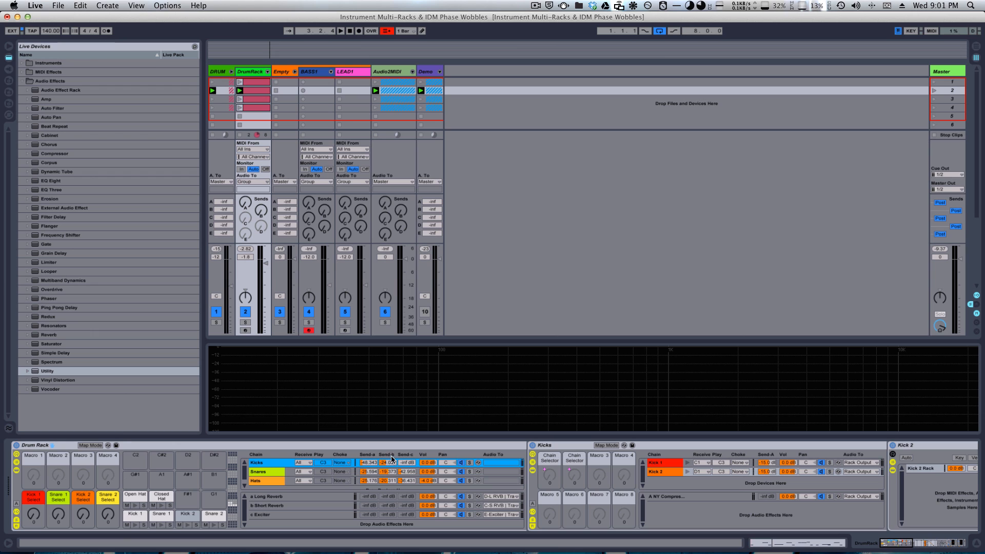
- Look over the Kick 2 chain and the Kicks rack nested in the Drum Rack
click(661, 464)
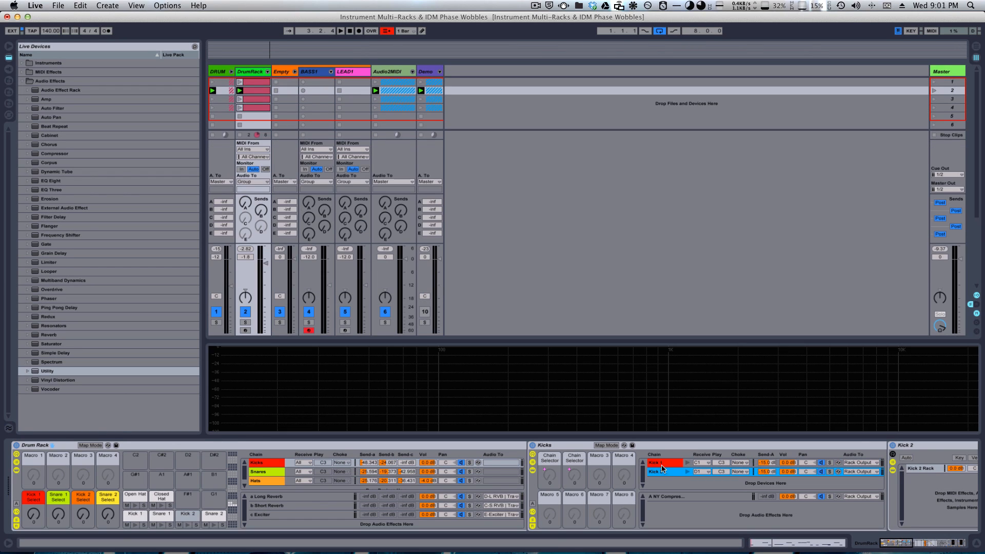
click(549, 441)
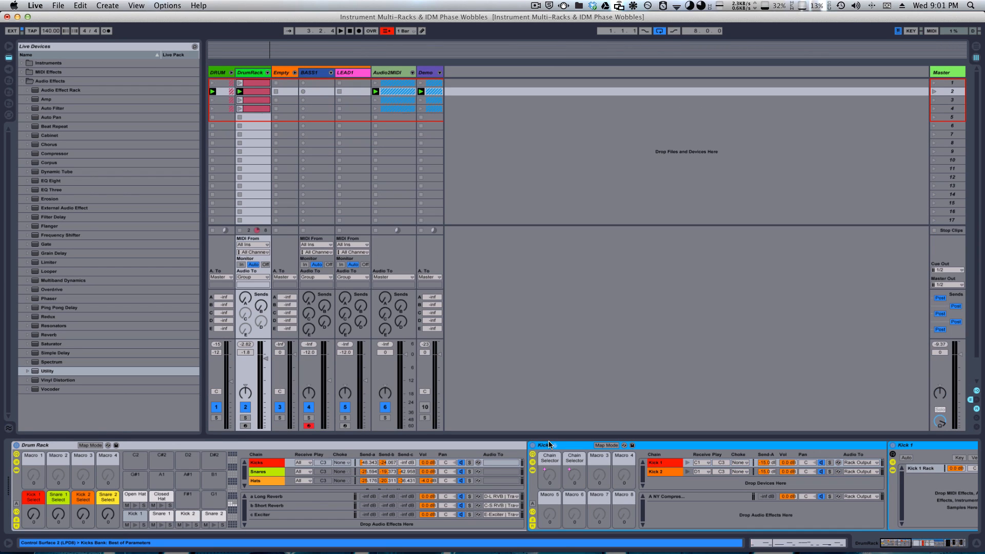
- Insert a Compressor between the EQ Eight and Utility in the Sub chain of the BASS1 track
click(303, 73)
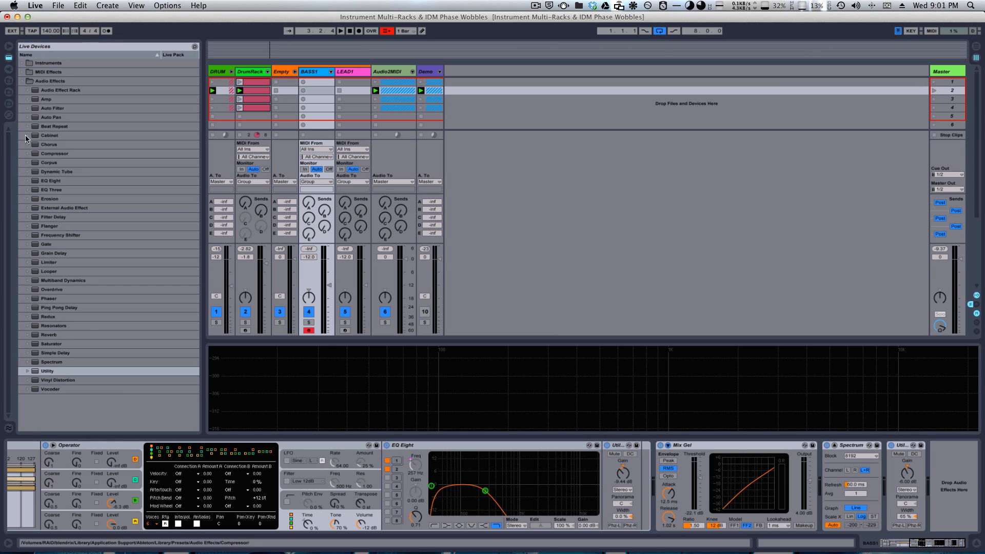
click(48, 156)
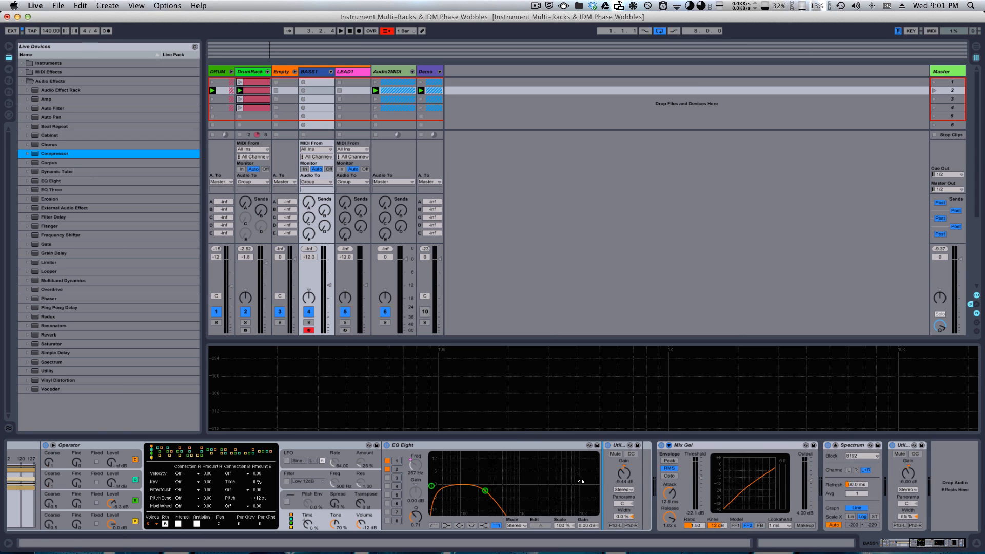
key(Return)
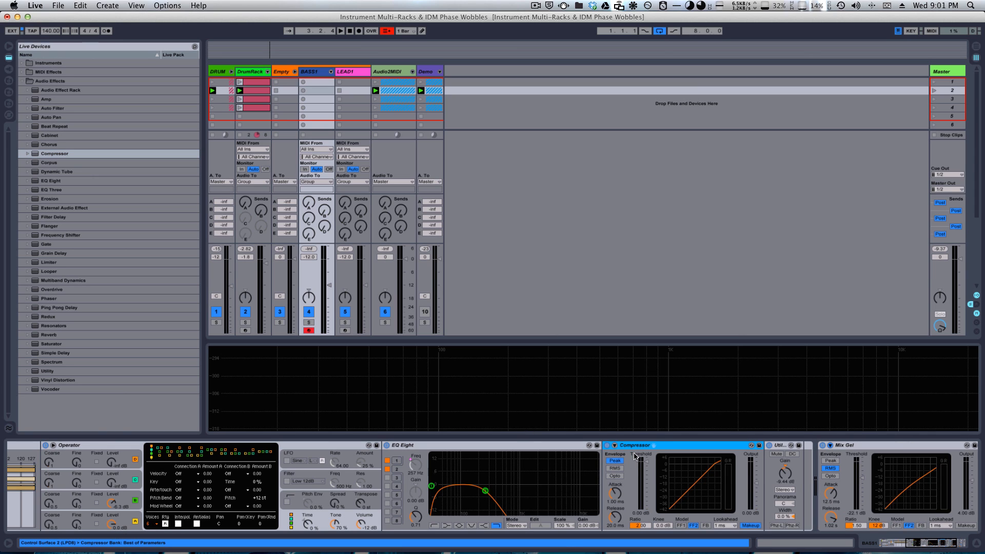
- Set the Compressor to the FF1 model with a 2.8 dB knee, -41.1 dB threshold and 1.83 ms attack, and adjust its output and ratio
click(680, 525)
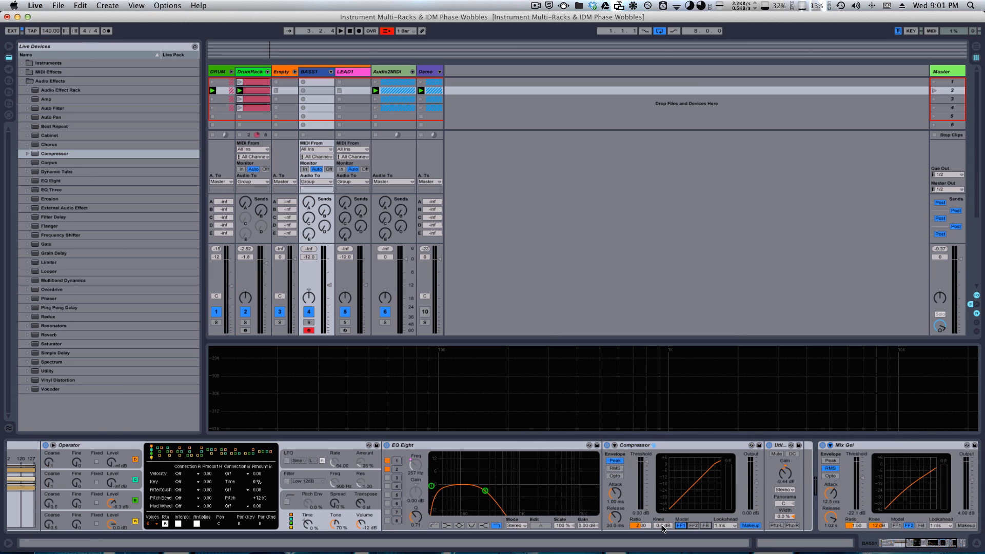
drag(662, 525, 641, 517)
drag(647, 461, 647, 493)
drag(756, 484, 755, 468)
drag(619, 491, 619, 485)
drag(754, 486, 755, 467)
mouse_move(641, 526)
mouse_down()
mouse_move(645, 546)
mouse_move(640, 533)
mouse_up()
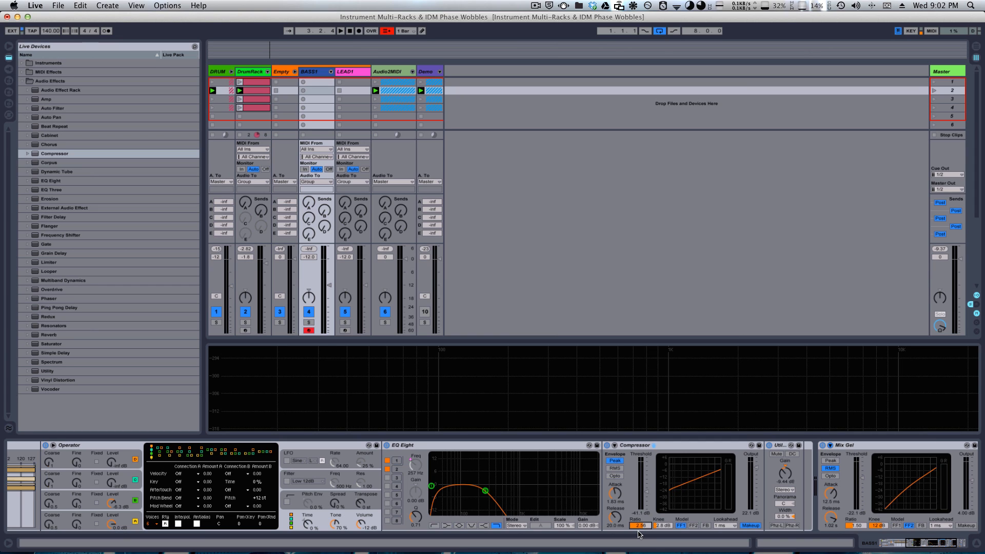
- Compare the FF2 and FF1 models, keep FF1, and refine the Compressor's output to 18.2 dB and its ratio to about 3
click(691, 526)
click(678, 526)
mouse_move(645, 492)
mouse_down()
mouse_move(644, 480)
mouse_move(644, 513)
mouse_move(642, 500)
mouse_up()
drag(754, 466, 749, 473)
drag(640, 525, 642, 522)
drag(646, 501, 644, 491)
- Expand the Compressor's sidechain section and enable Sidechain
click(614, 446)
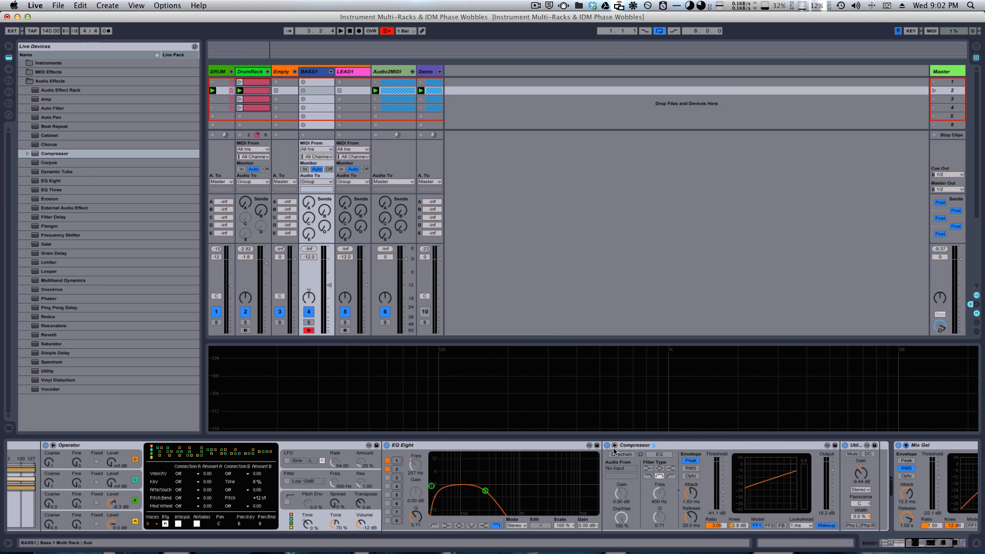
click(623, 455)
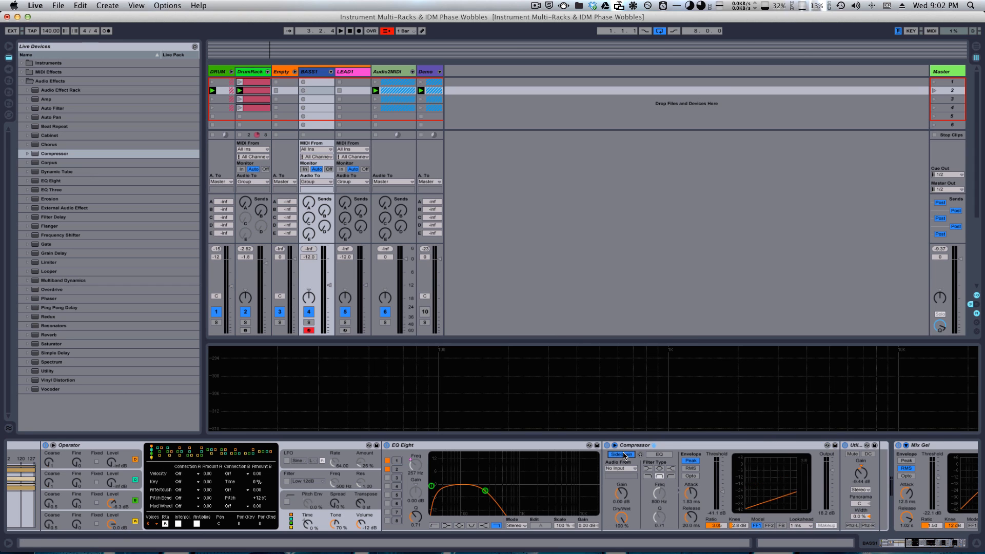
click(628, 445)
click(614, 445)
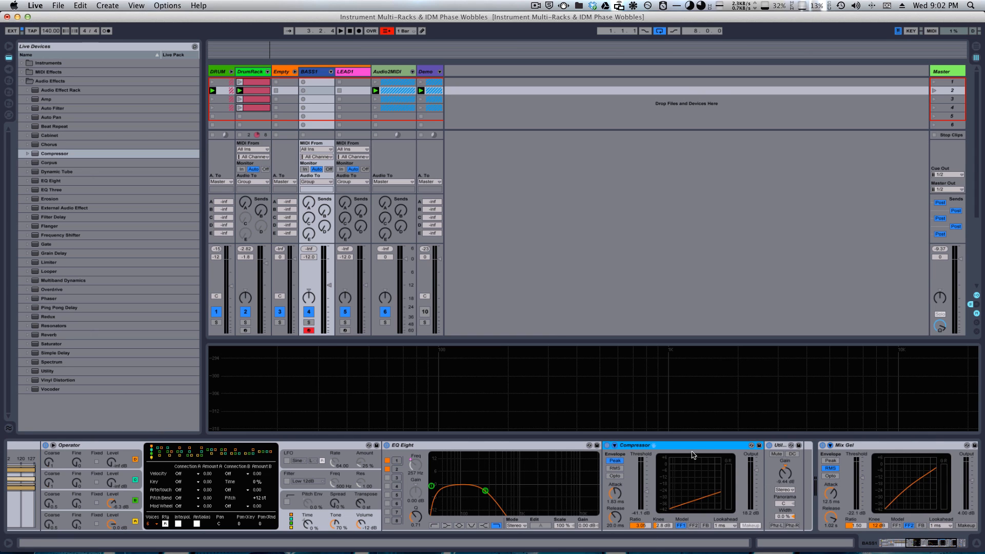
click(615, 445)
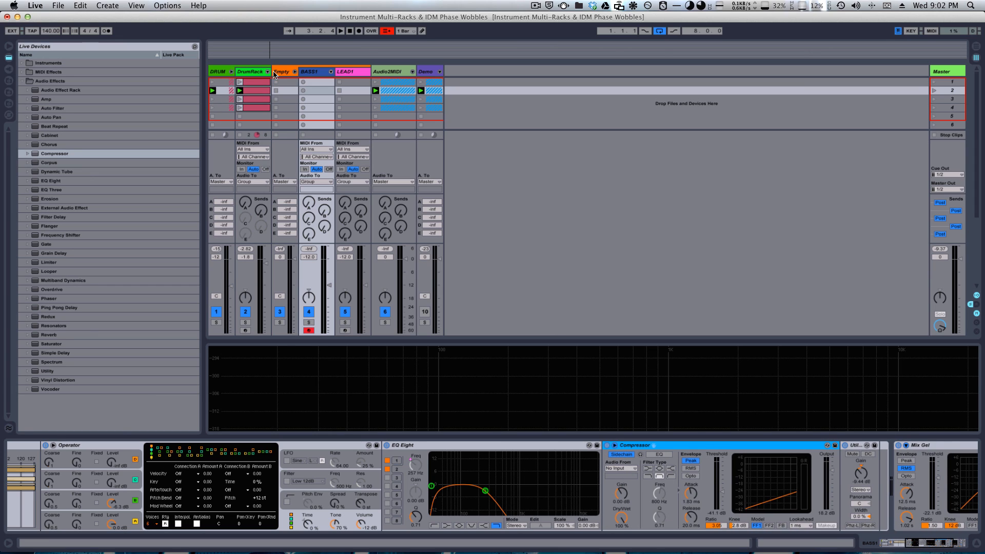
- Check the DrumRack track, and choose it as the sidechain audio source of the BASS1 Compressor
click(244, 73)
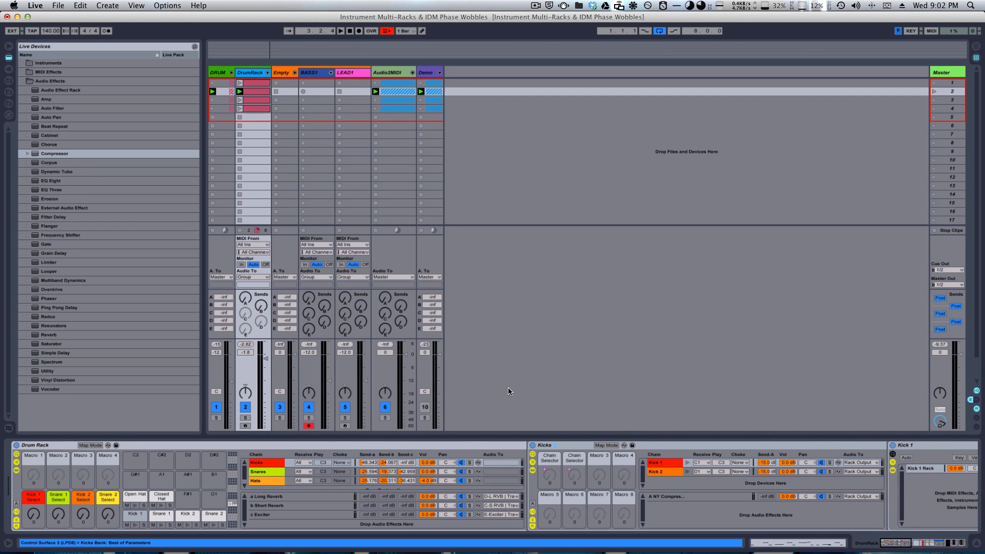
click(308, 73)
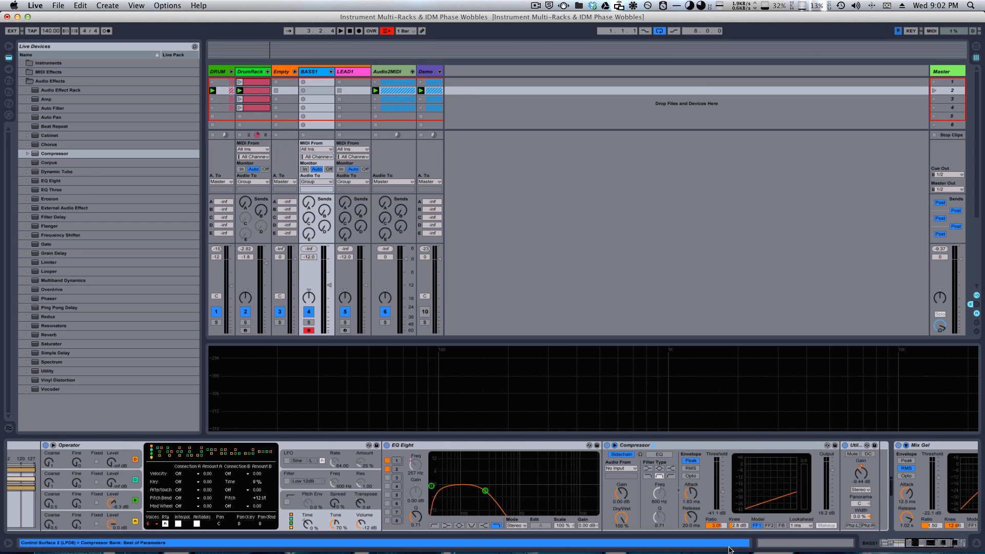
click(633, 470)
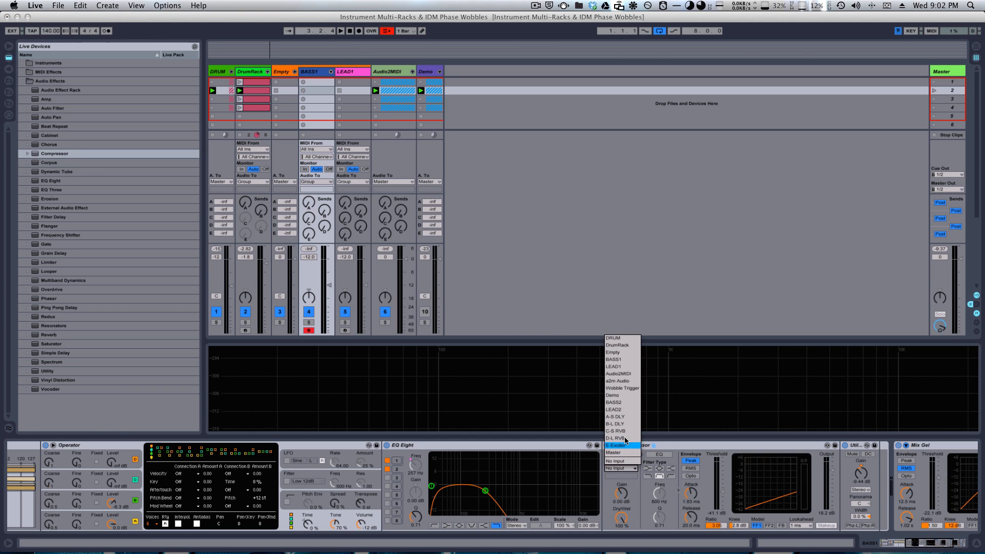
click(617, 345)
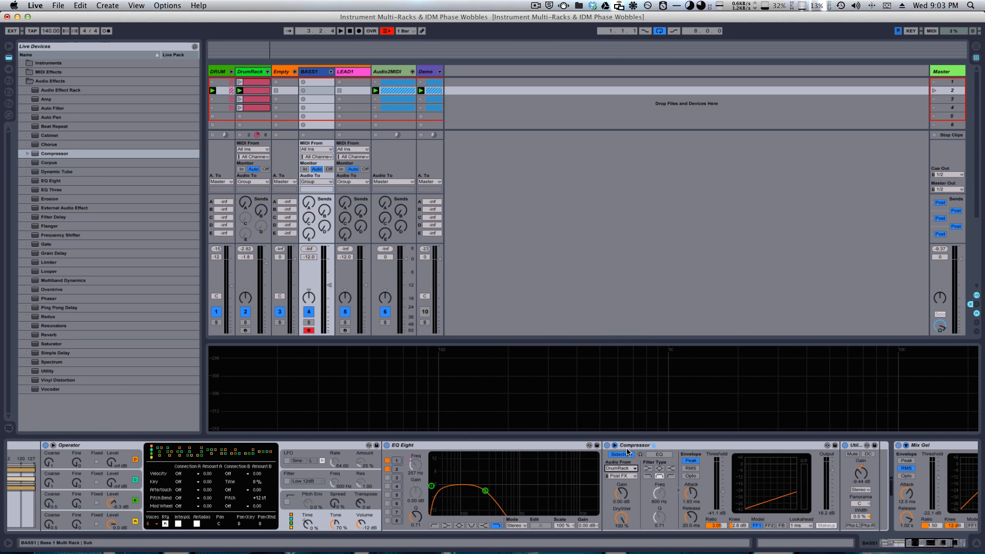
- Browse the available sidechain tap points for the Drum Rack's nested kick chains without changing the selection
click(627, 475)
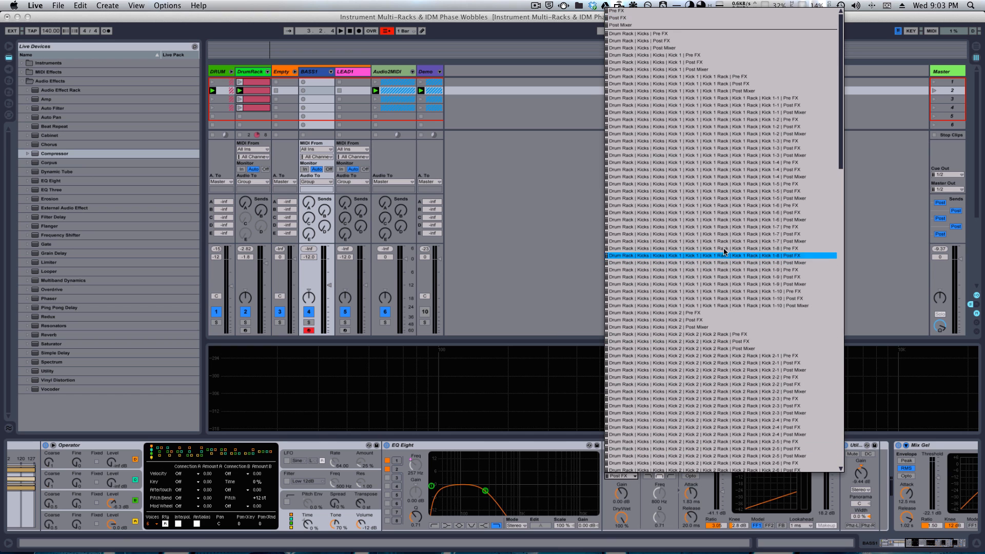
drag(840, 117, 850, 81)
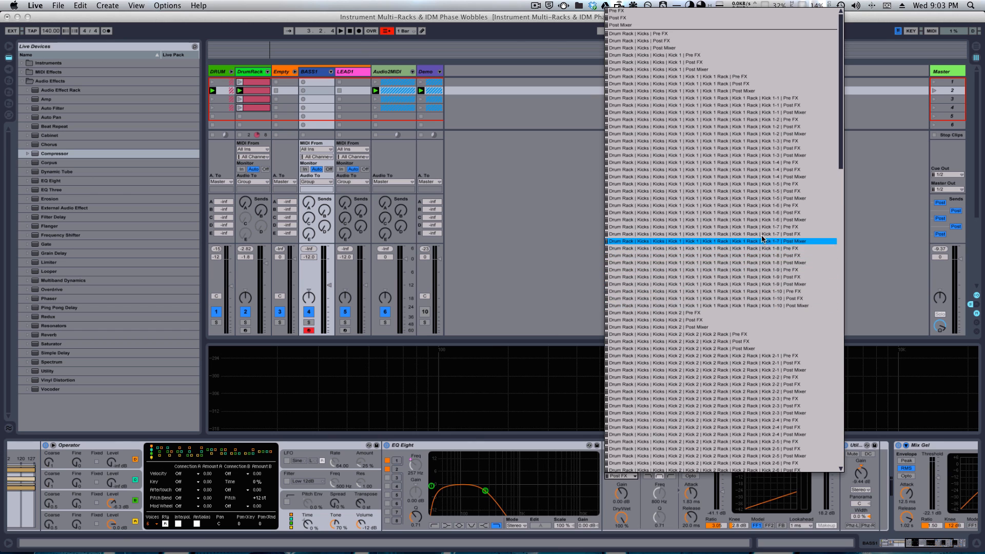
click(593, 203)
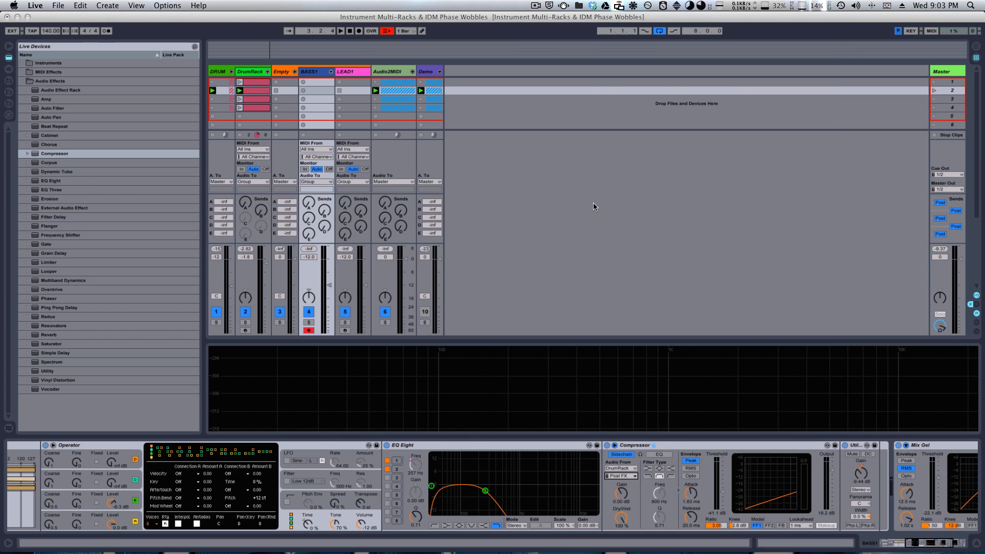
- Inspect the DrumRack track's nested Kick 1 Rack, reviewing the chain zones from Kick 1-1 to Kick 1-10
click(263, 81)
double_click(250, 73)
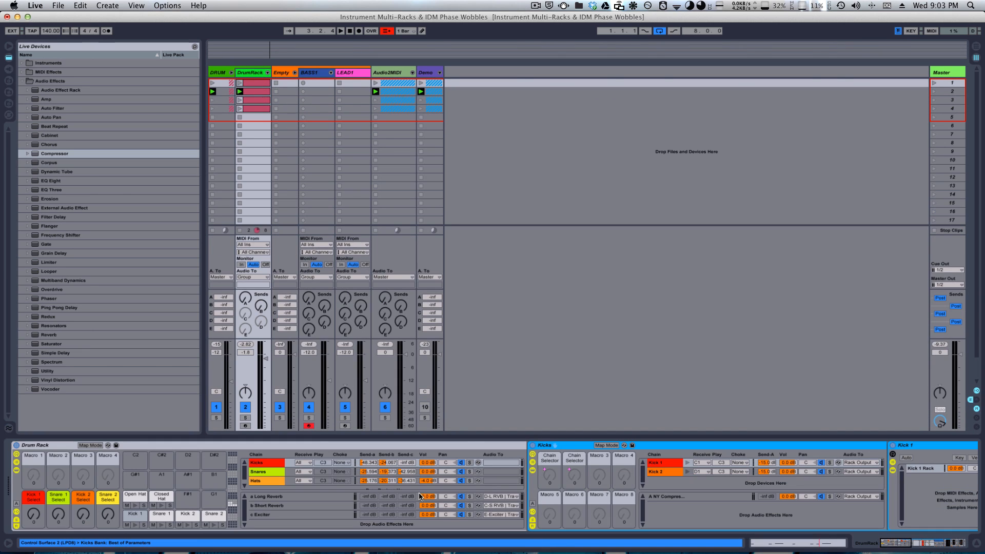
click(664, 462)
click(920, 543)
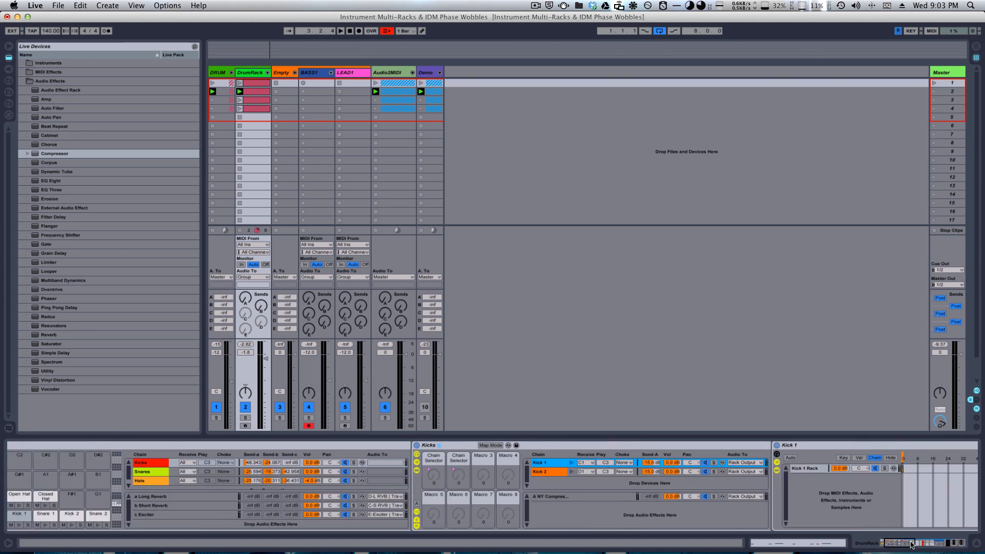
drag(920, 545, 917, 546)
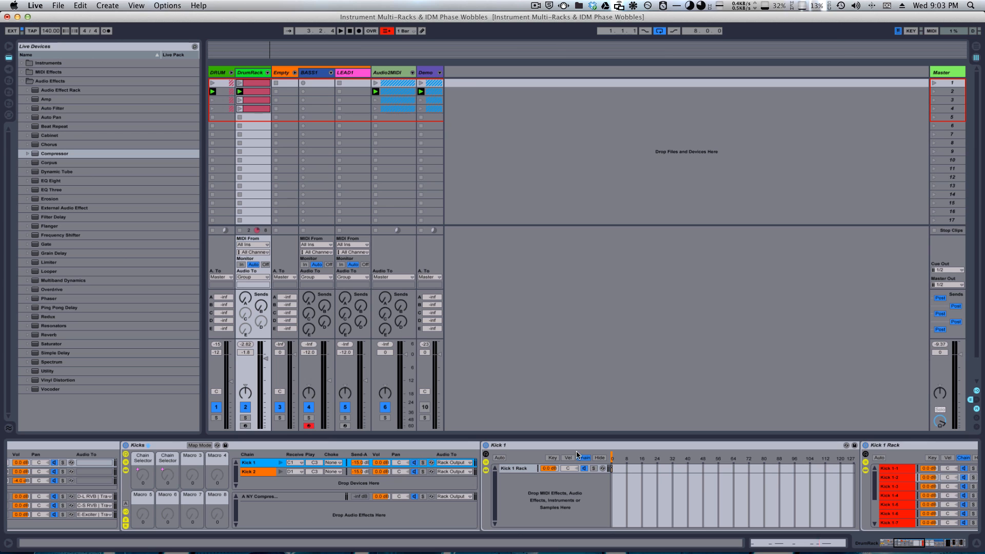
click(612, 460)
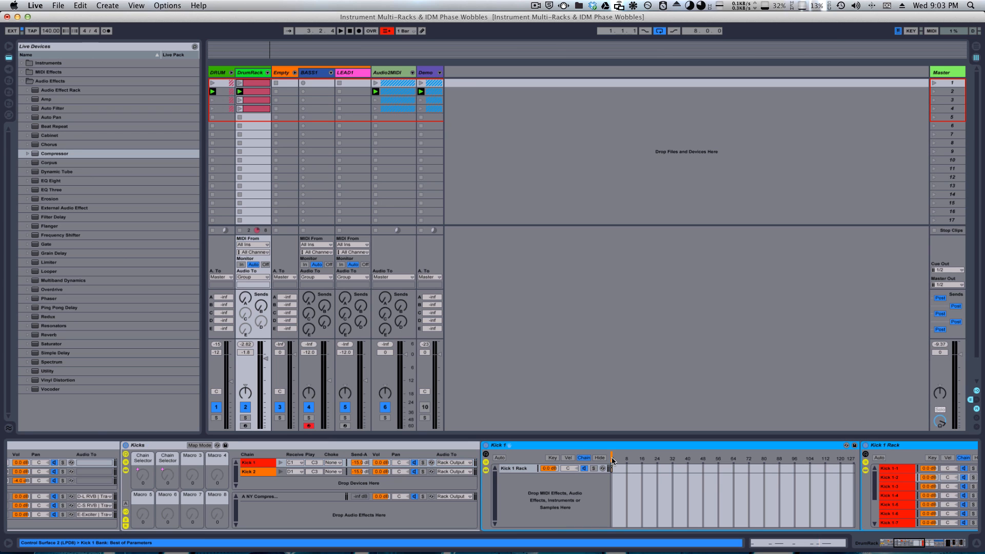
click(913, 544)
click(921, 545)
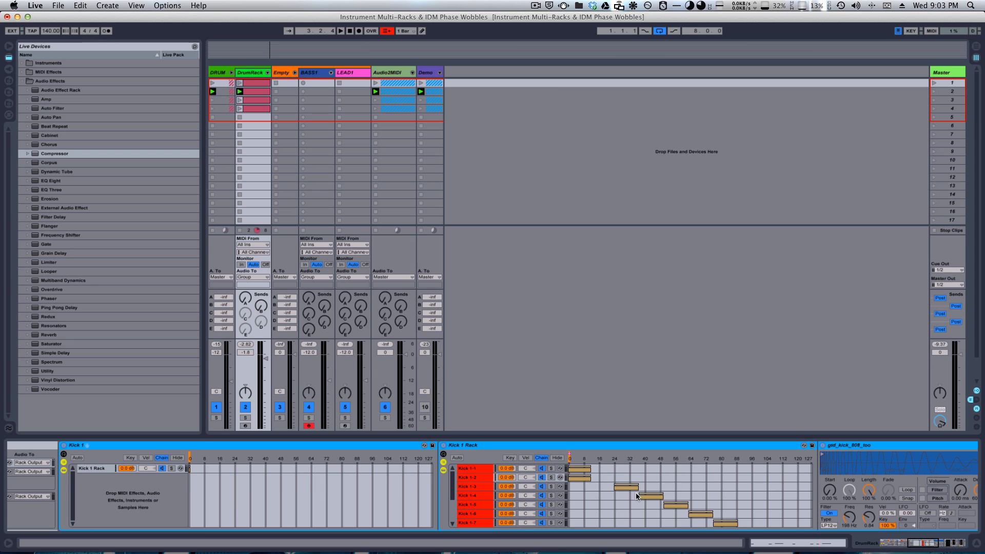
scroll(689, 490, down, 5)
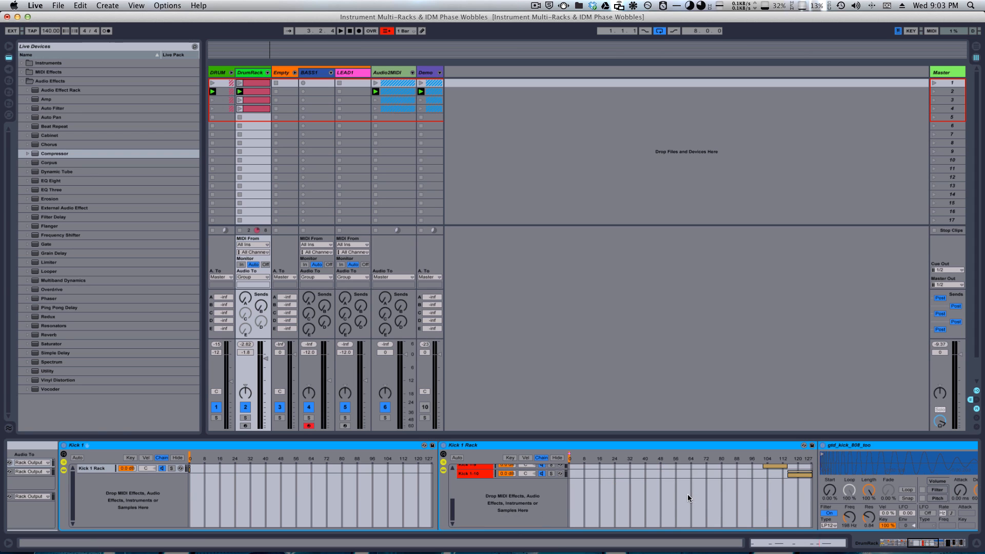
scroll(687, 494, up, 5)
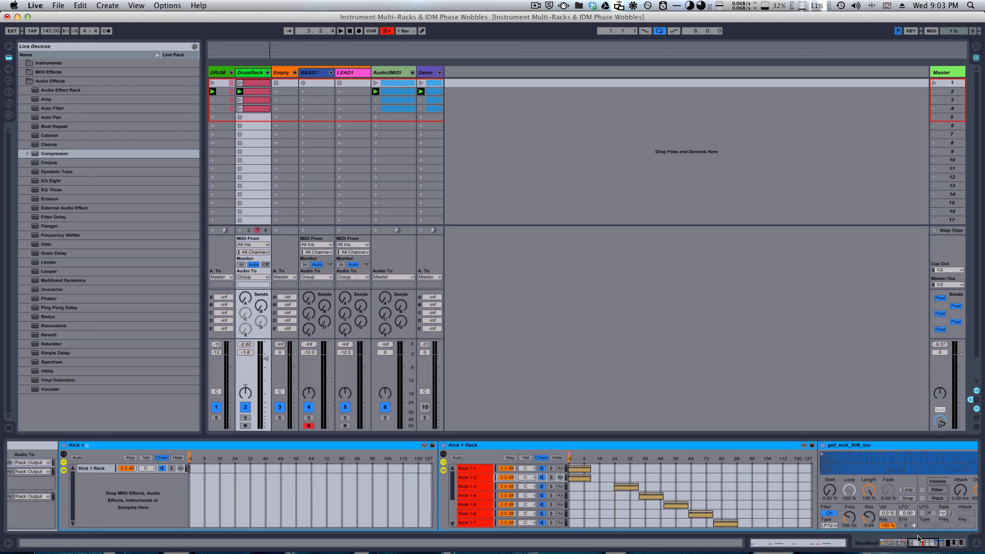
drag(920, 543, 878, 548)
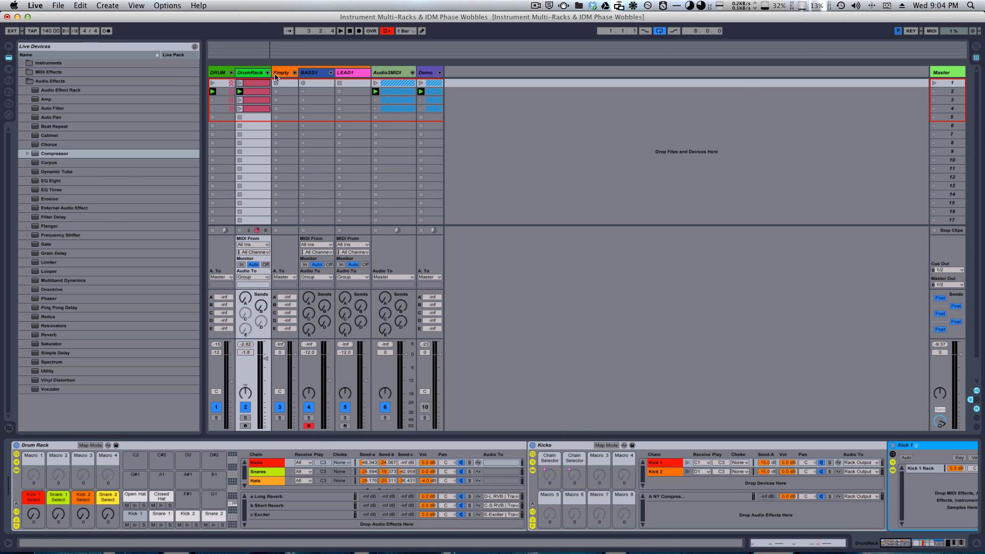
- Set the BASS1 Compressor's sidechain tap point to Drum Rack | Kicks | Pre FX
click(310, 72)
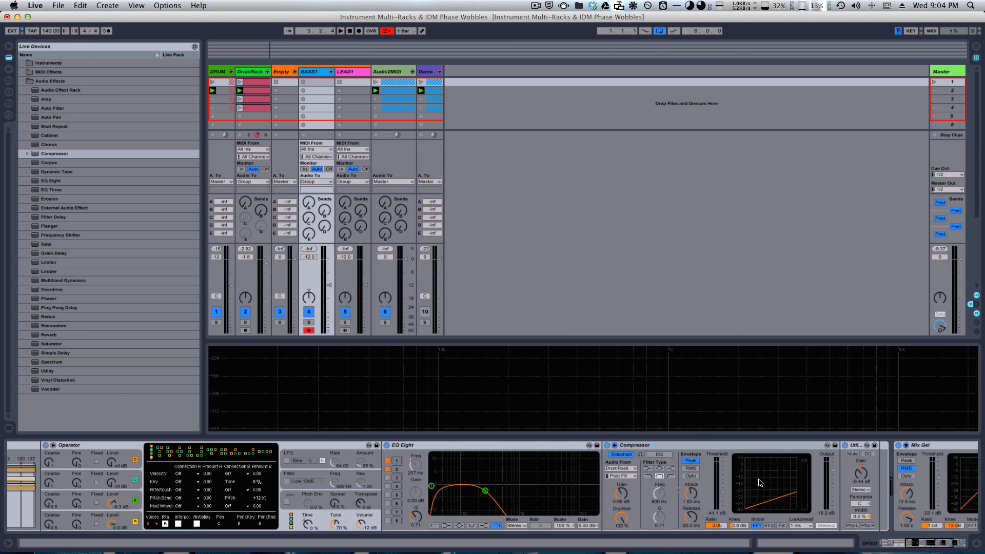
click(630, 477)
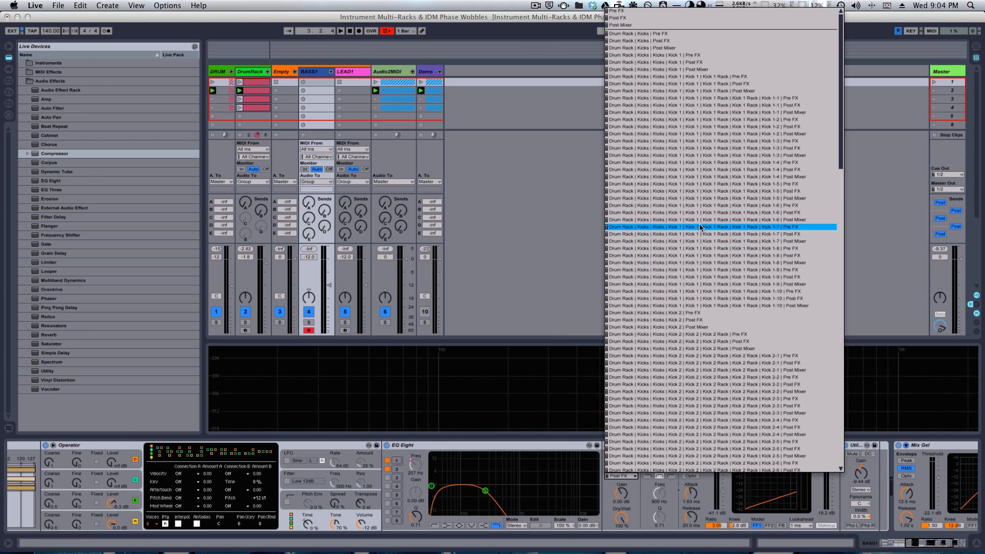
click(684, 34)
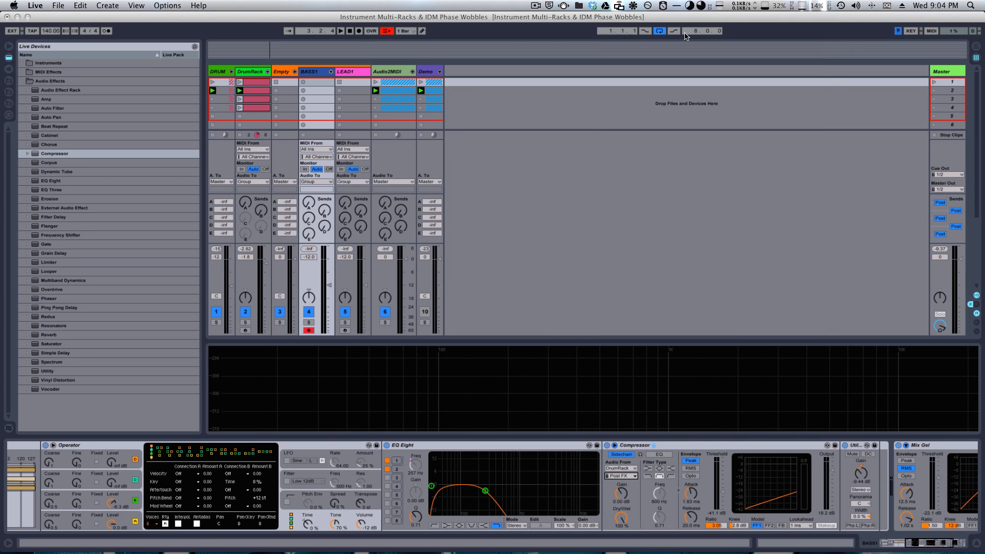
click(693, 447)
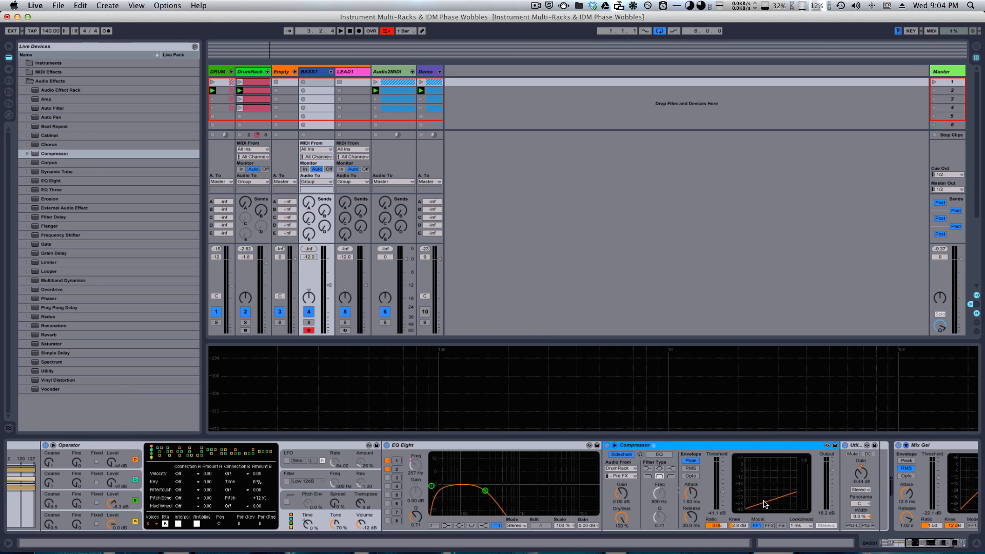
- Try Compressor Dry/Wet amounts of about 72 to 73 %, and return the setting to 100 %
drag(622, 519, 619, 531)
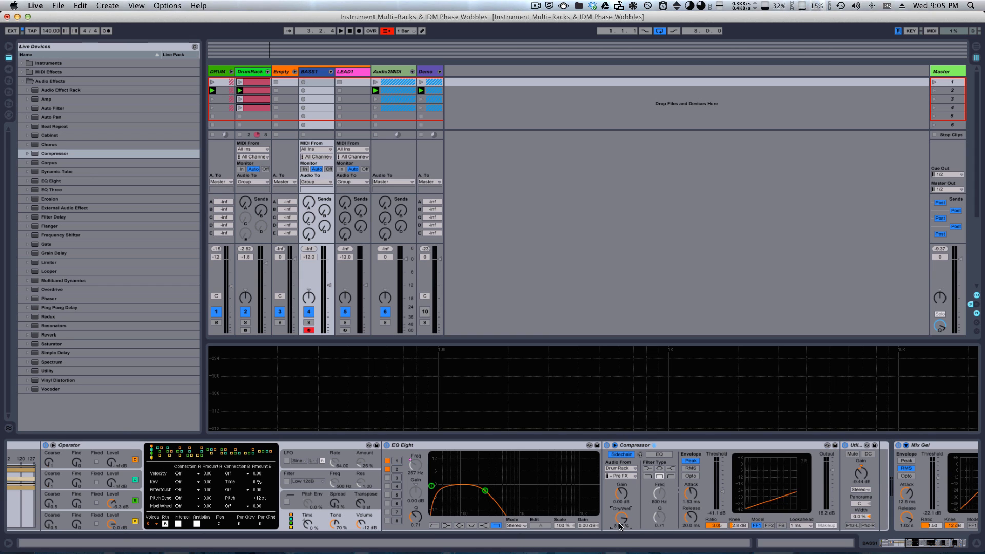
drag(620, 523, 622, 532)
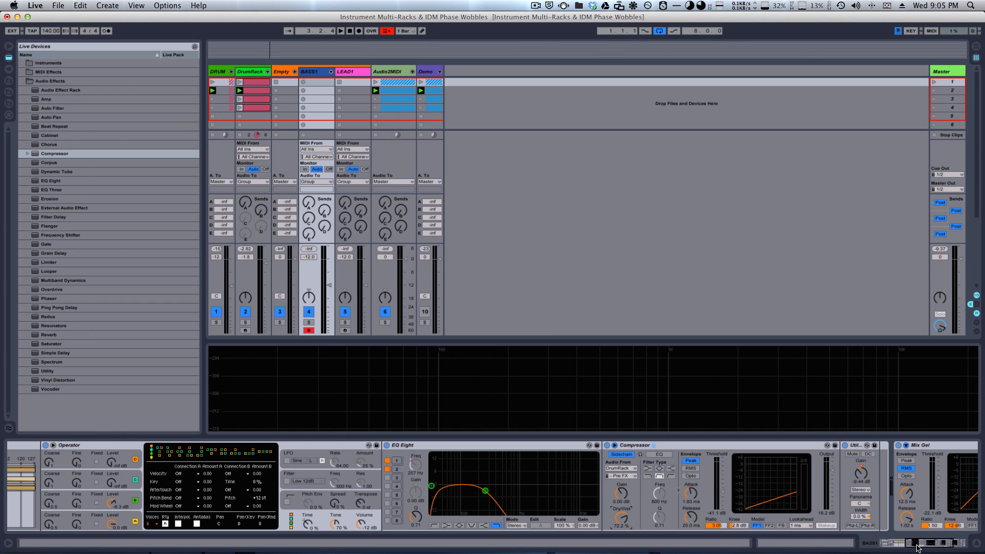
mouse_move(919, 548)
mouse_down()
mouse_move(907, 549)
mouse_move(919, 550)
mouse_up()
mouse_move(917, 551)
mouse_down()
mouse_move(893, 552)
mouse_move(915, 551)
mouse_up()
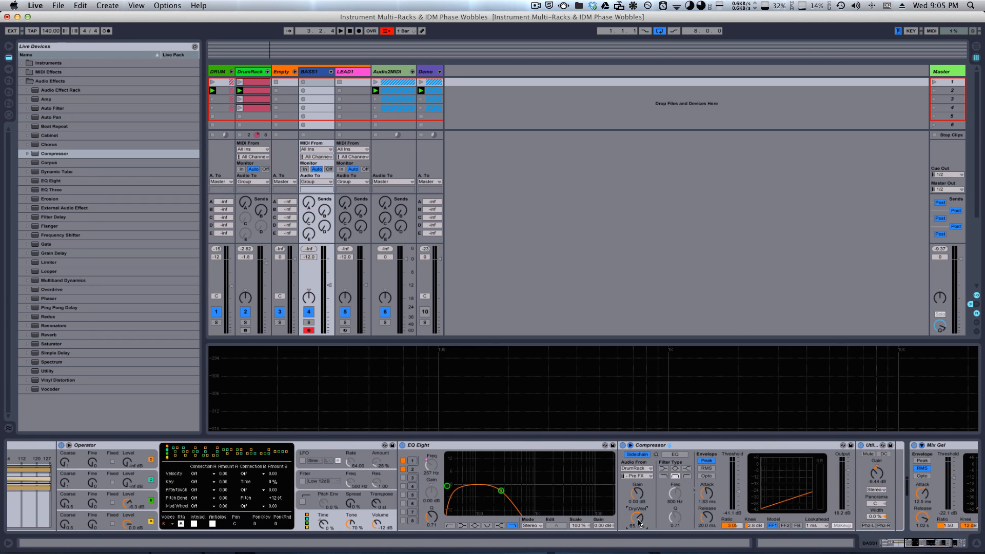
drag(638, 523, 638, 521)
click(690, 446)
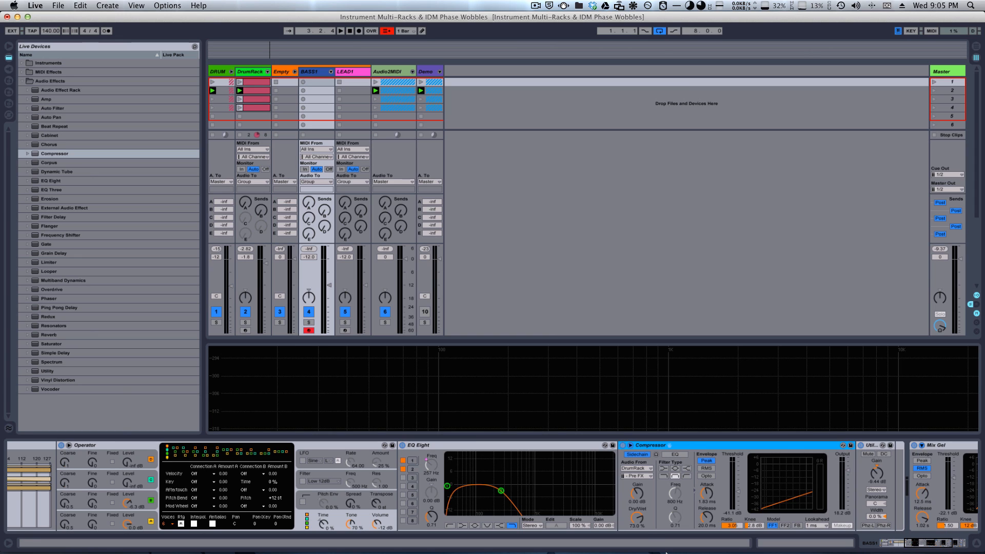
drag(641, 517, 620, 404)
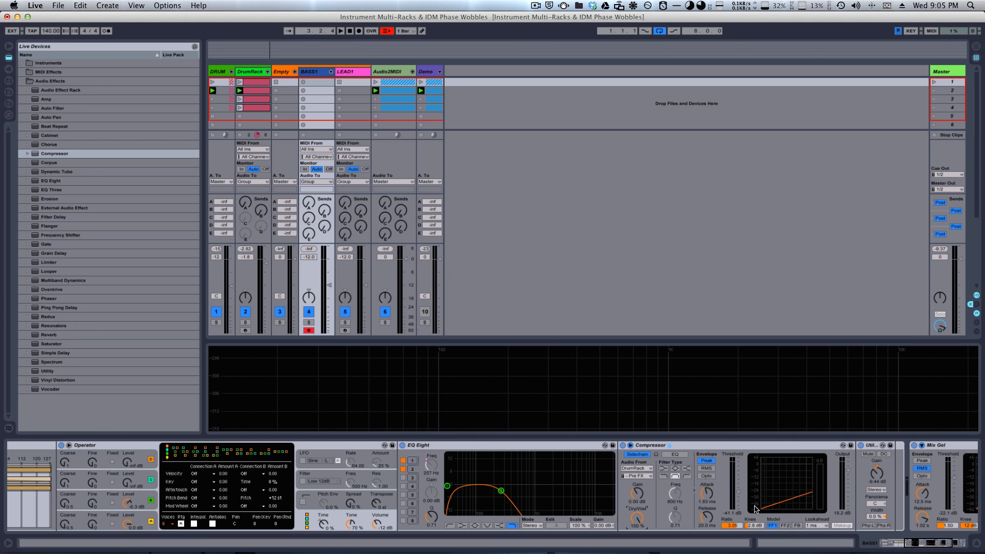
- Show the Hi chain of the Bass 1 Multi Rack, launch scene 2, and solo the BASS1 track
drag(938, 545, 884, 552)
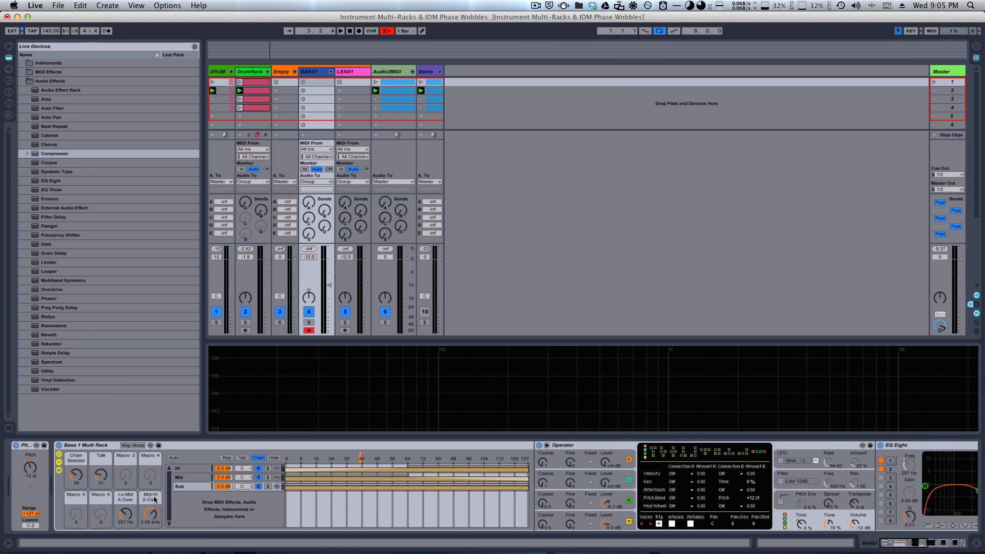
click(195, 472)
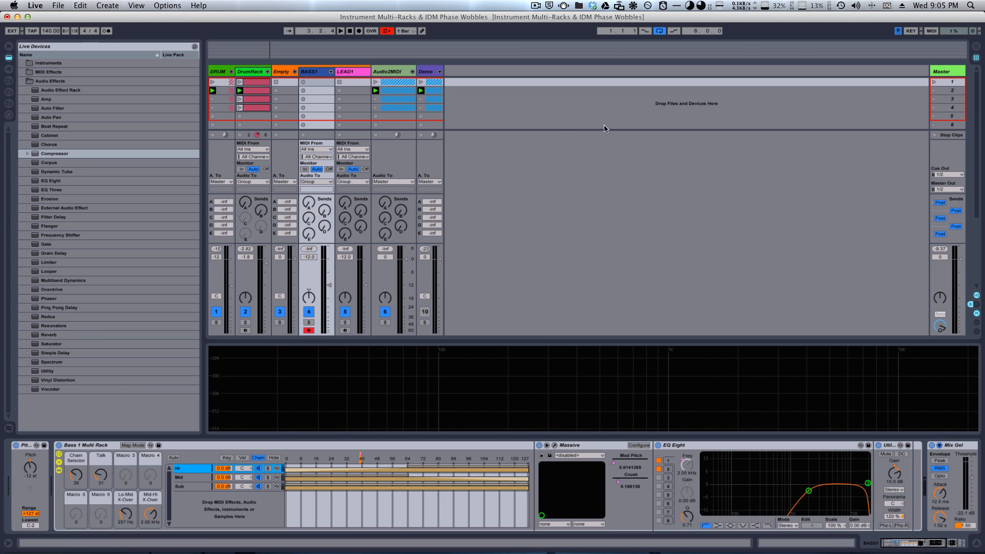
click(932, 94)
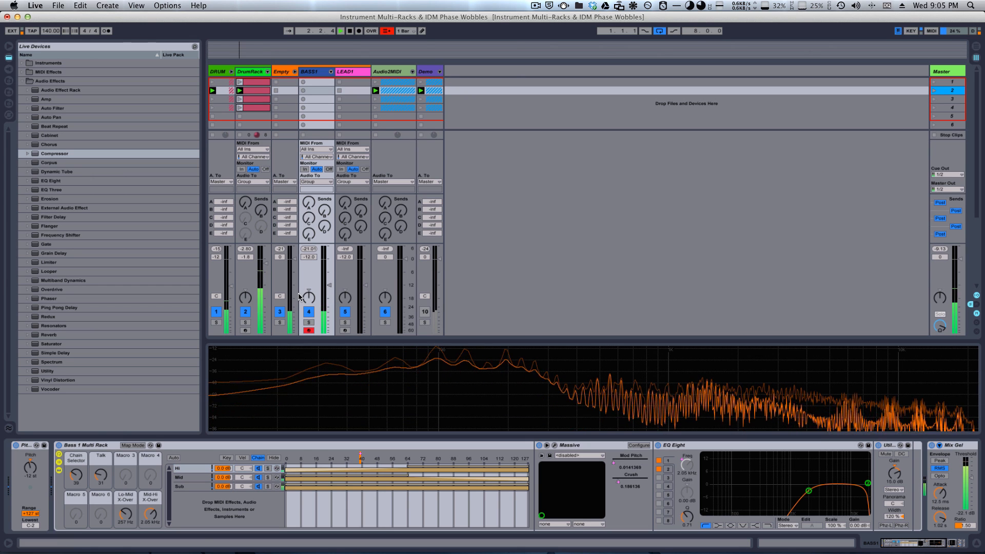
click(309, 323)
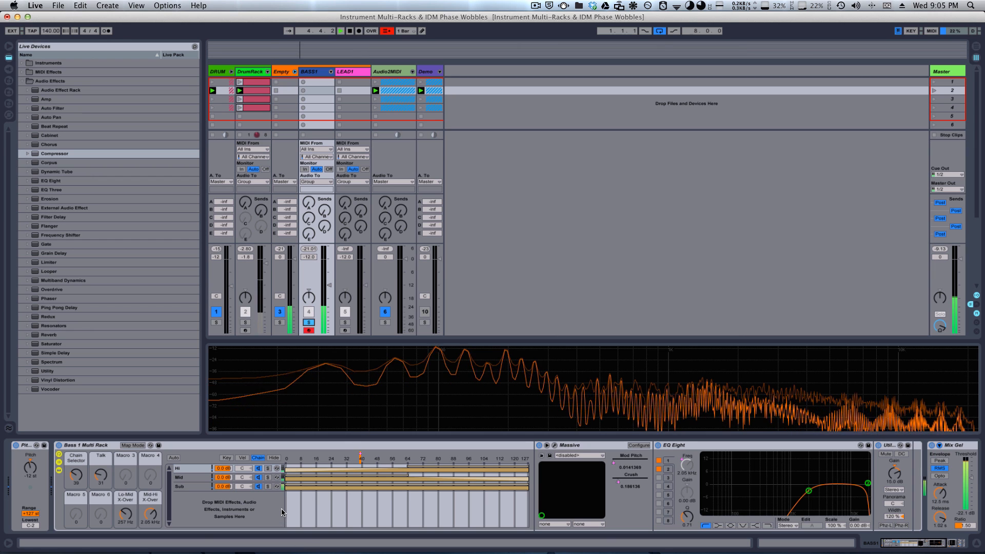
- Audition the rack's Mid, Hi and Sub chains by soloing each one, leaving all chains unsoloed
click(268, 477)
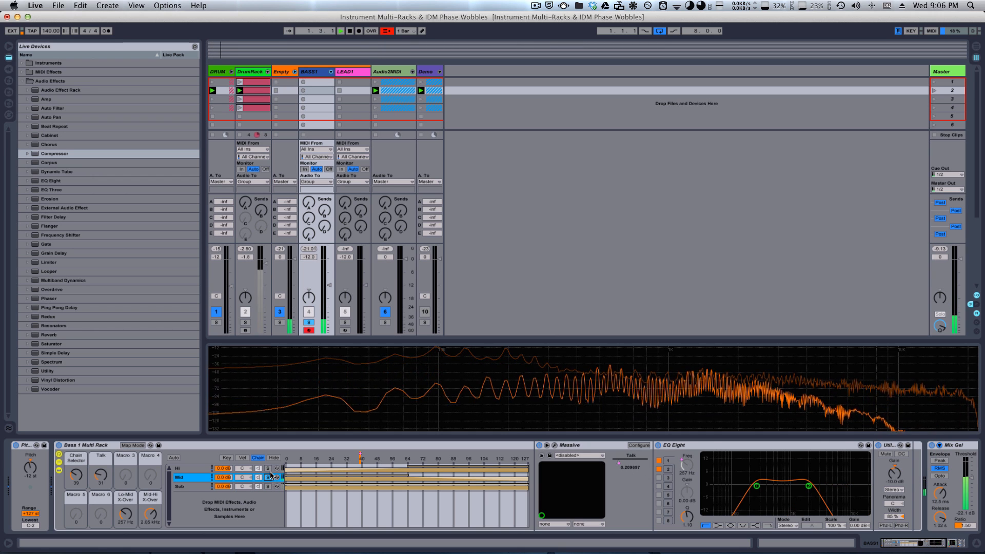
click(268, 469)
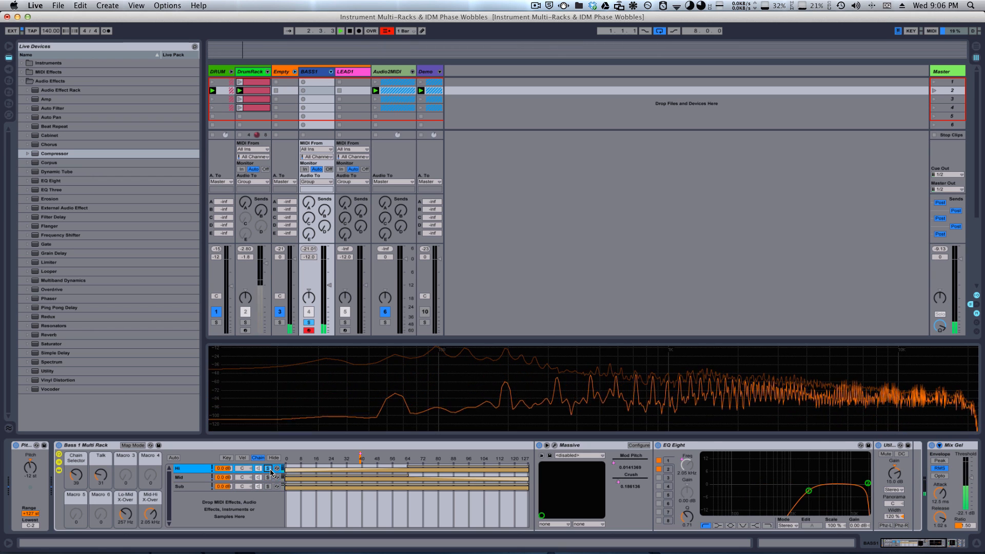
click(268, 468)
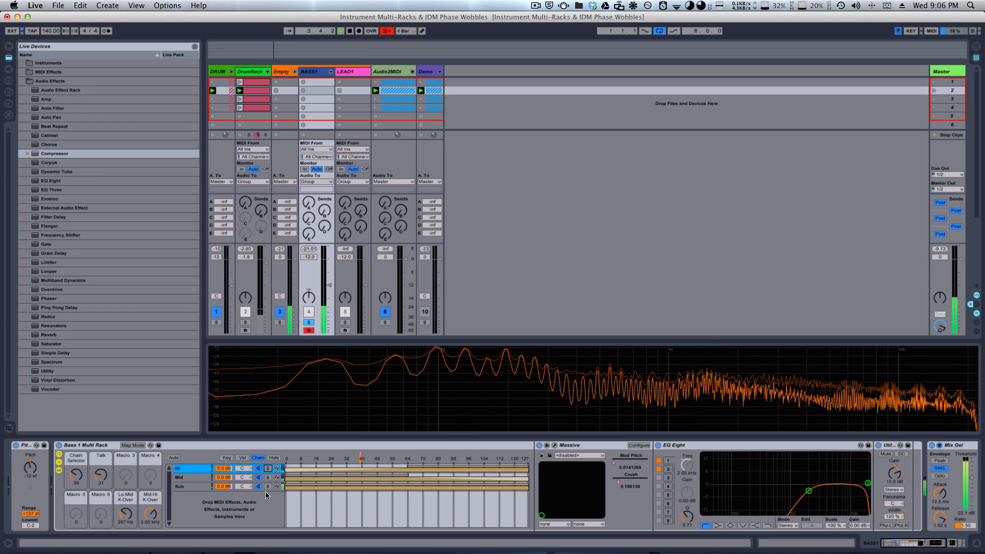
click(267, 486)
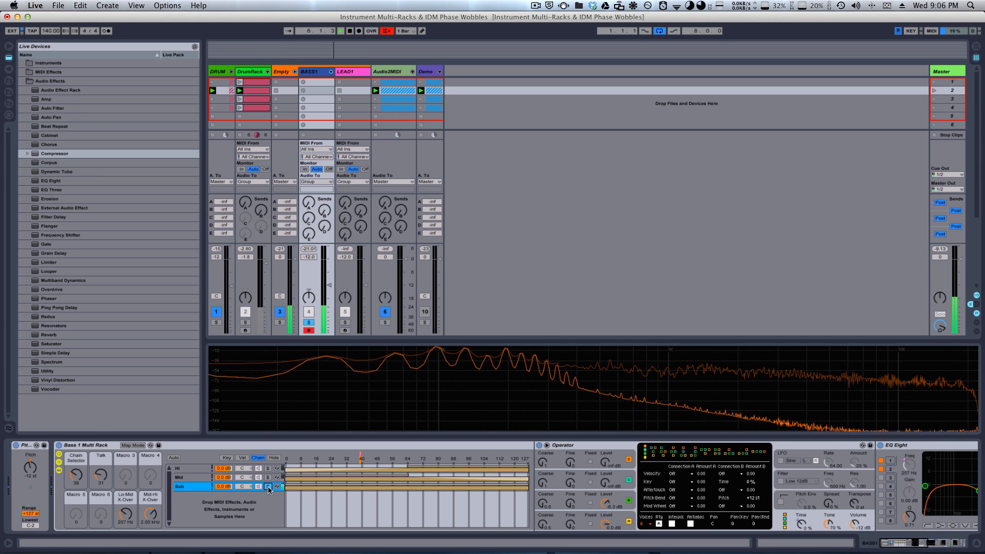
click(268, 487)
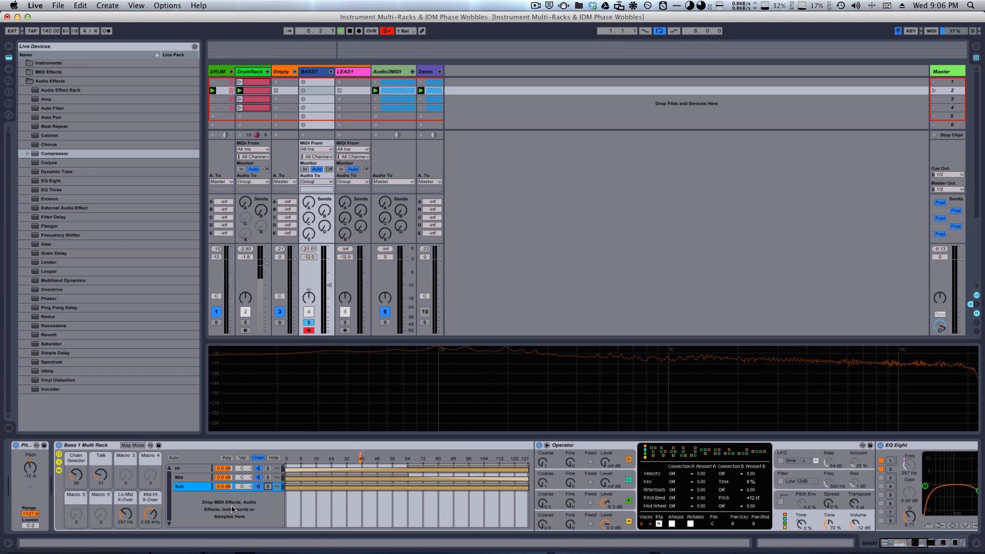
- Select the Hi chain and the whole Bass 1 Multi Rack, with playback stopped and computer keyboard velocity raised to 120
click(203, 468)
click(232, 445)
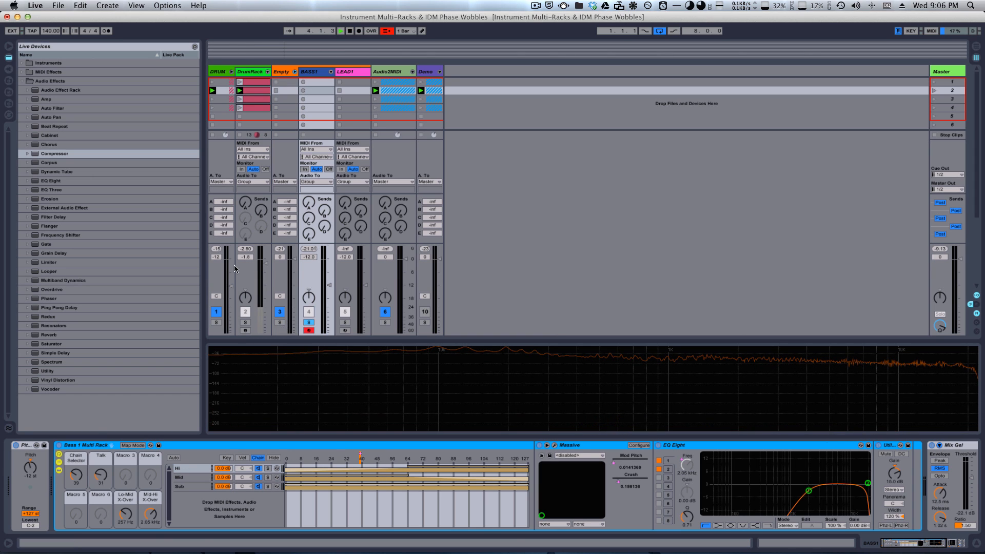
key(v)
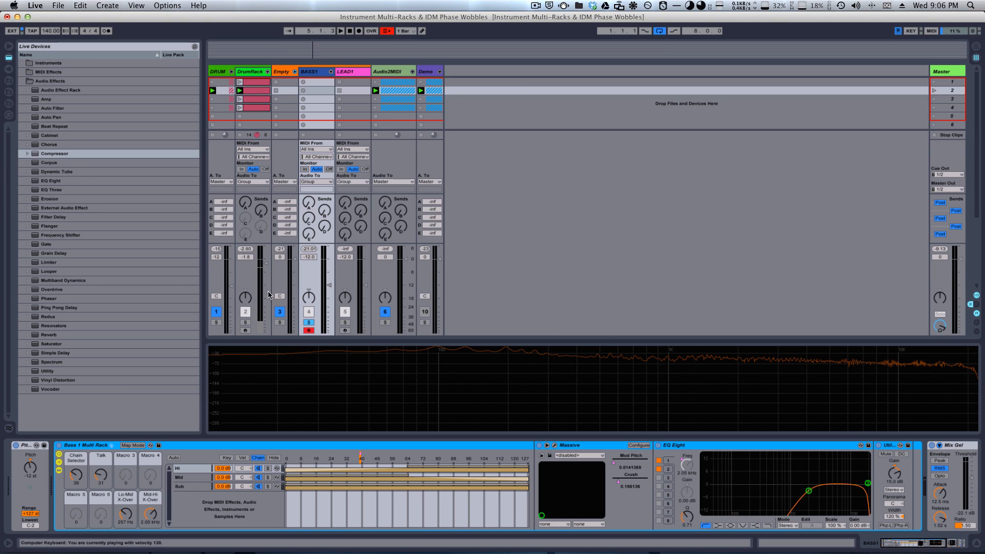
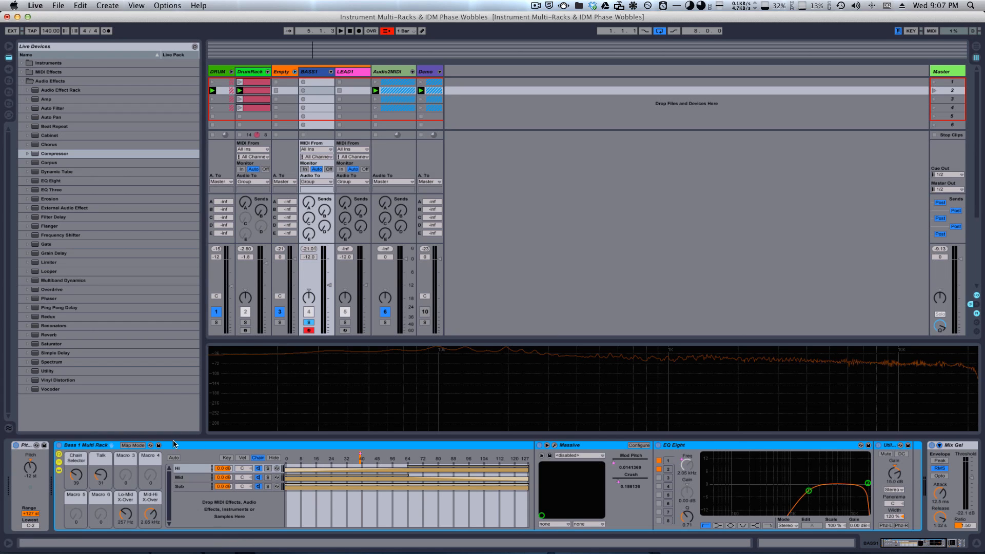
- Adjust the rack macros to Chain Selector 114, Talk 71, Lo-Mid X-Over 105 Hz and Mid-Hi X-Over 771 Hz while playing notes
mouse_move(907, 545)
mouse_down()
mouse_move(942, 552)
mouse_move(918, 549)
mouse_up()
mouse_move(76, 477)
mouse_down()
mouse_move(94, 428)
mouse_move(97, 465)
mouse_up()
drag(155, 515, 155, 524)
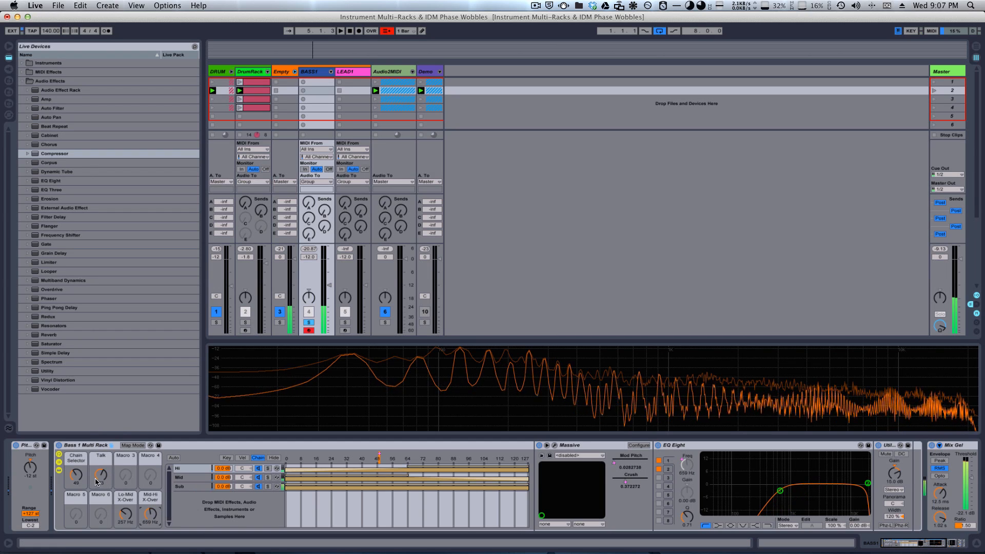
drag(76, 477, 70, 445)
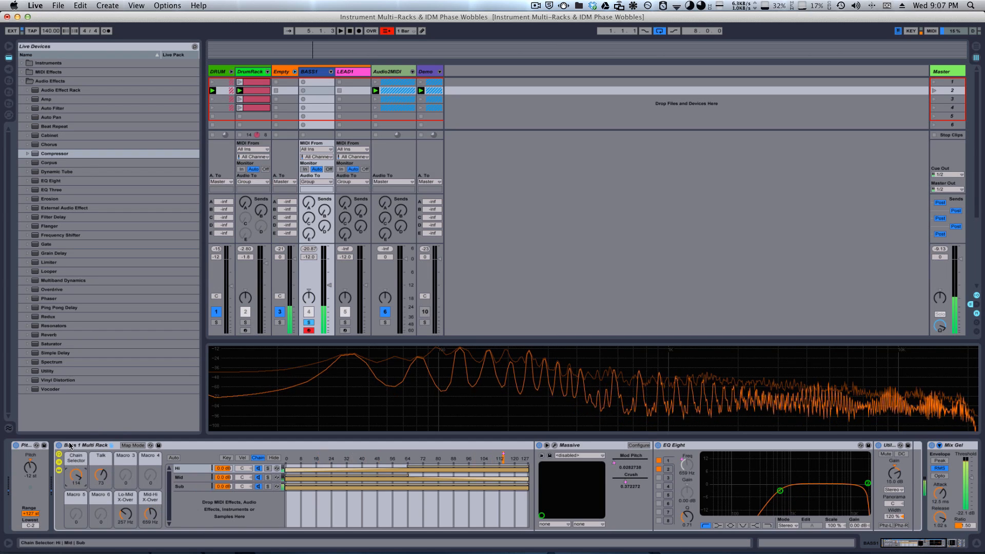
drag(101, 476, 101, 477)
mouse_move(149, 519)
mouse_down()
mouse_move(149, 485)
mouse_move(126, 501)
mouse_move(127, 518)
mouse_move(154, 528)
mouse_up()
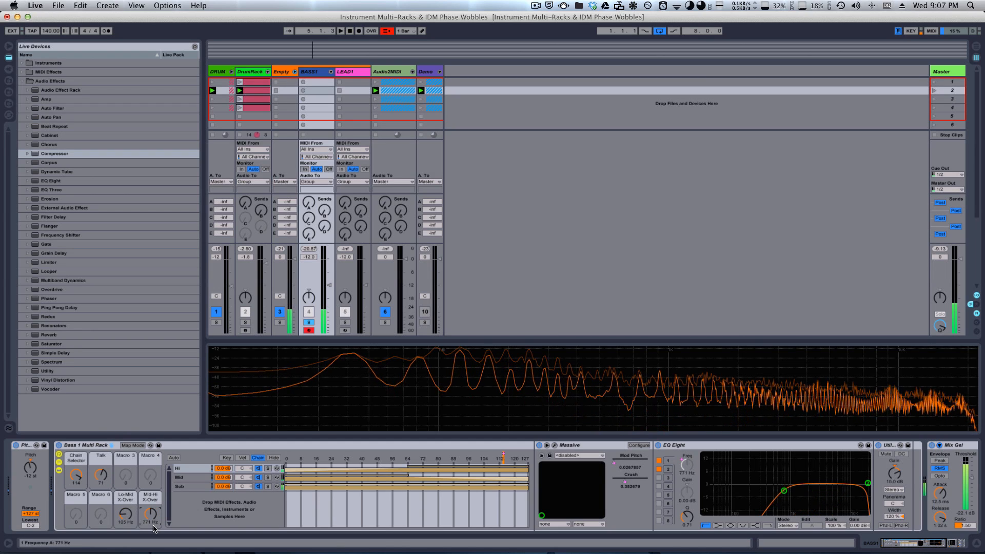
- Set the Talk macro to 93, Mid-Hi X-Over to 2.95 kHz and Chain Selector to about 59 while playing notes
drag(101, 475, 90, 449)
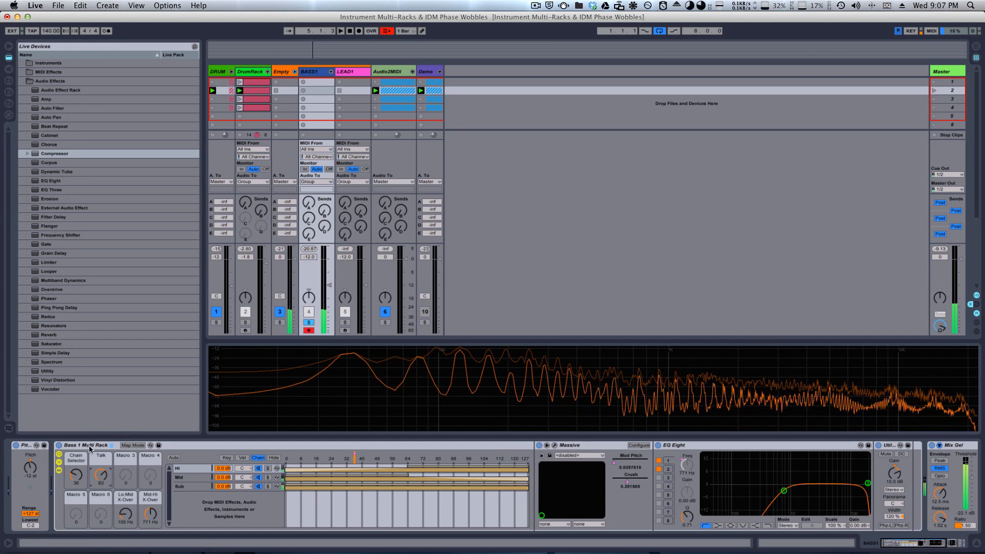
mouse_move(146, 518)
mouse_down()
mouse_move(143, 505)
mouse_move(136, 517)
mouse_up()
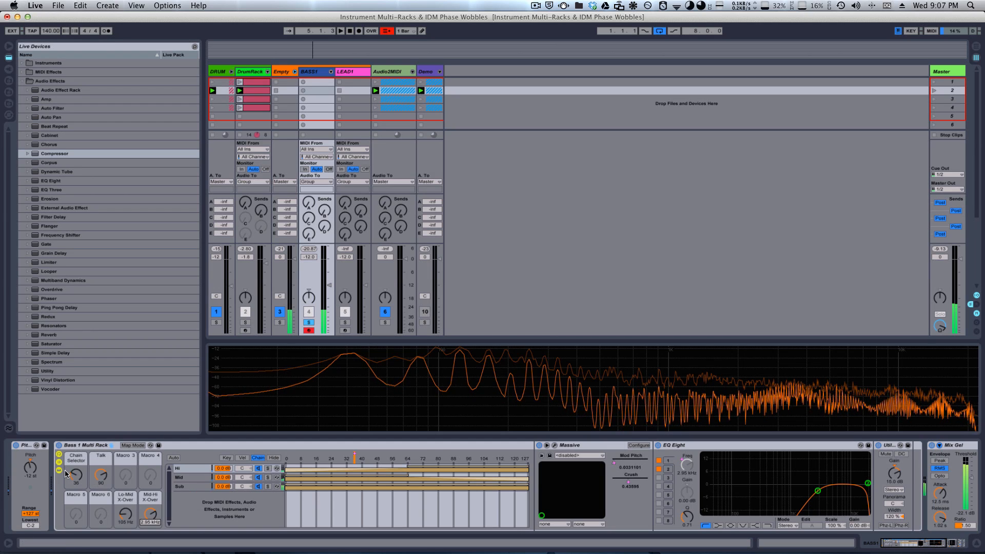
drag(75, 480, 68, 446)
mouse_move(86, 523)
mouse_down()
mouse_move(81, 469)
mouse_move(105, 486)
mouse_move(116, 521)
mouse_move(115, 475)
mouse_up()
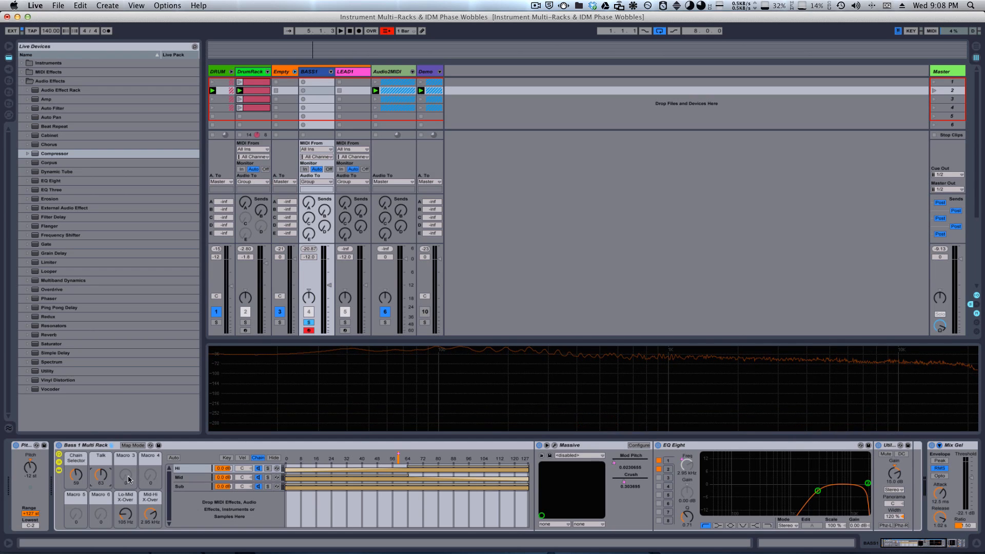
- Show the Mid chain's devices, and set the Talk macro to 99 and Chain Selector to 127
click(202, 478)
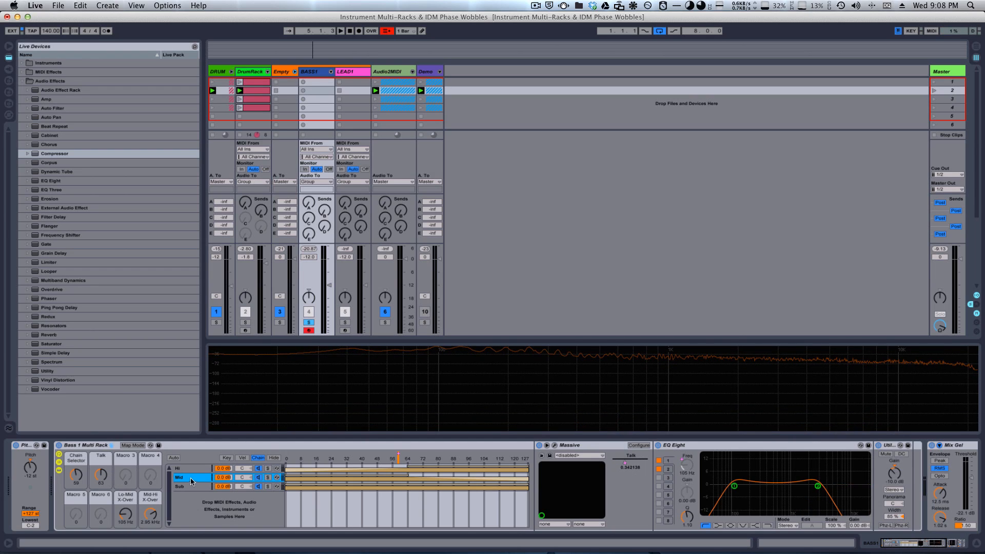
drag(96, 477, 96, 460)
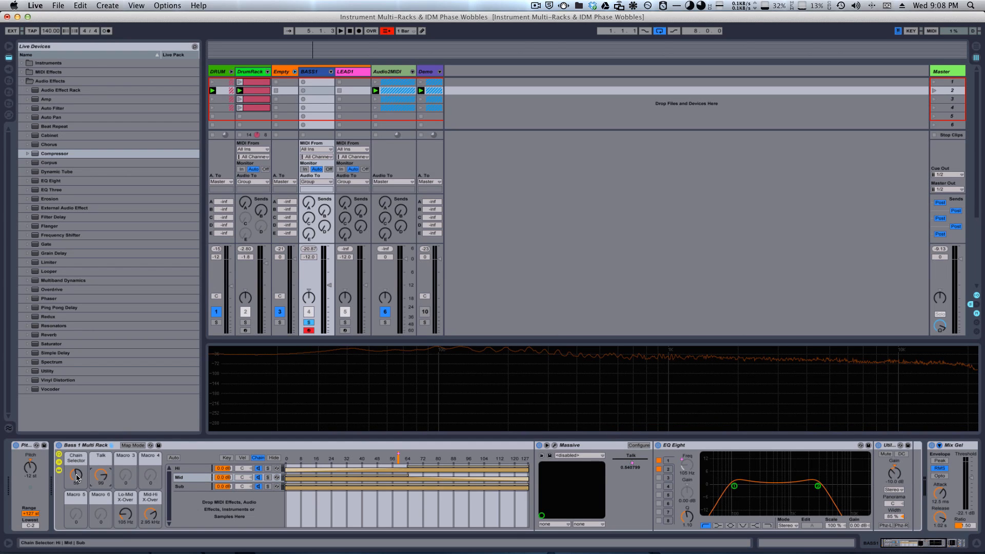
drag(77, 478, 75, 459)
drag(76, 480, 77, 468)
- Remap the Talk parameter of the Mid chain's Massive from the Talk macro to the Chain Selector macro
click(631, 460)
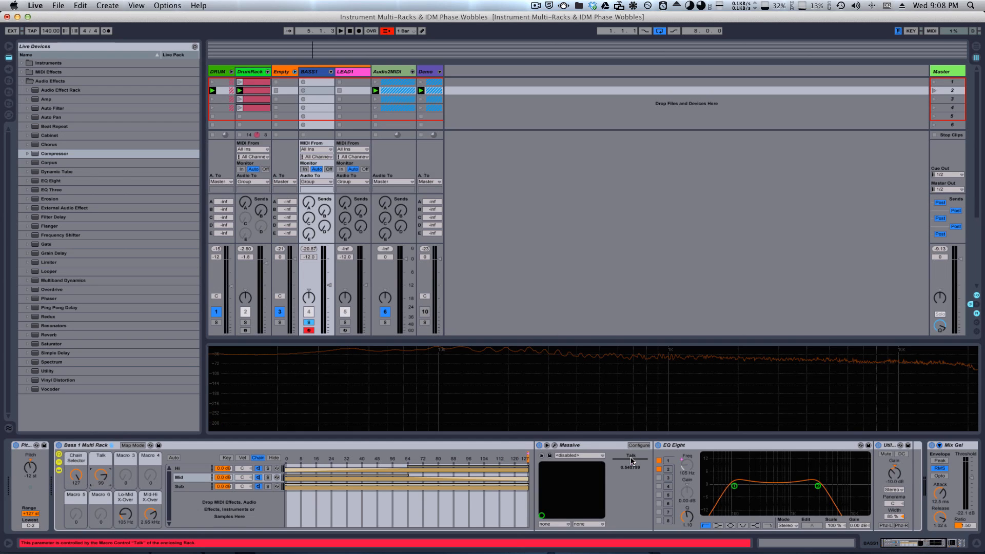
right_click(631, 460)
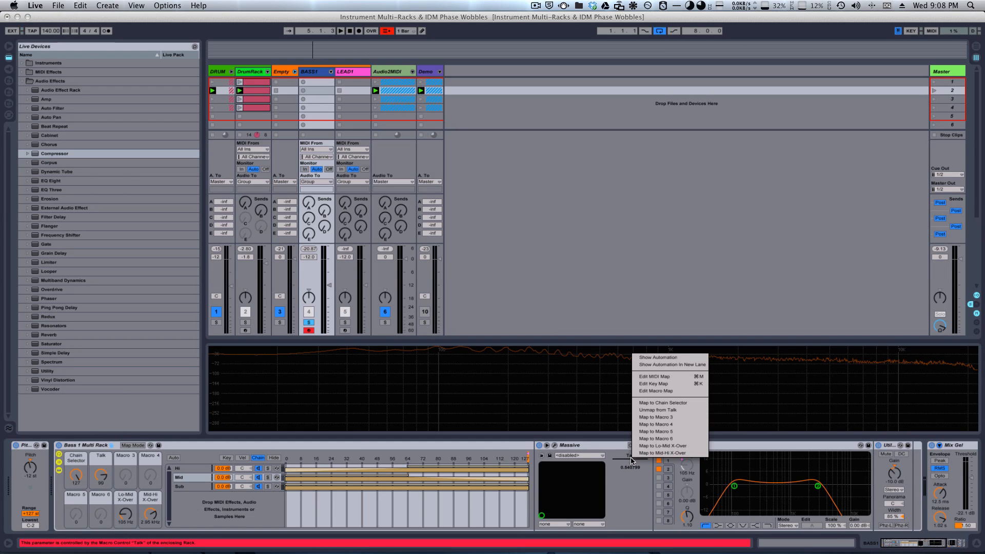
click(220, 445)
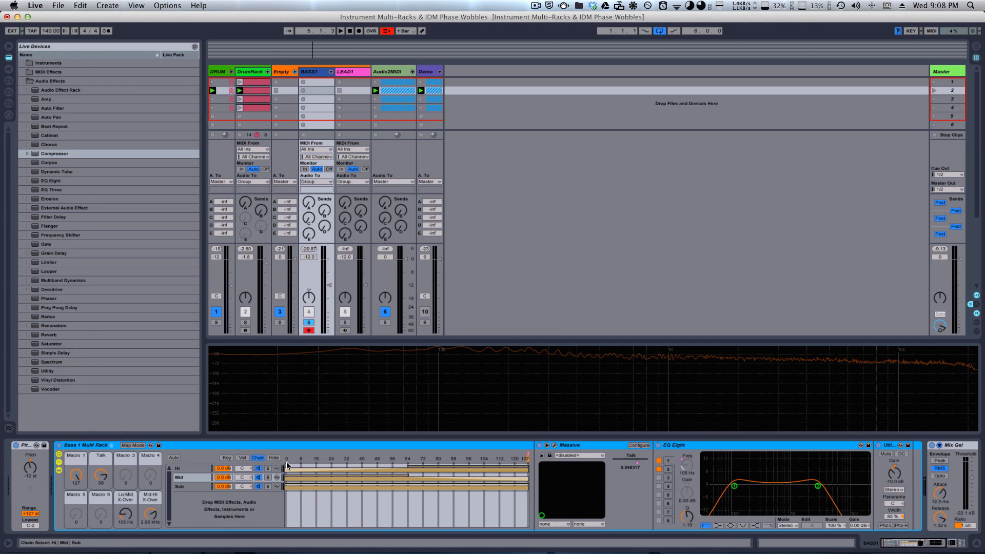
- Invert the range of Macro 1's Chain Selector mapping in the rack's macro mappings, and leave mapping mode
click(133, 445)
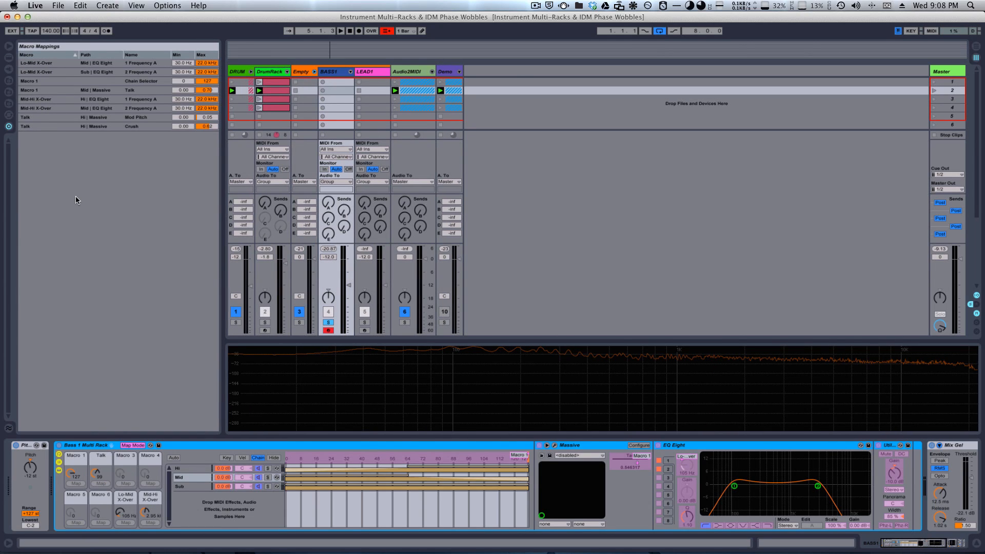
click(139, 82)
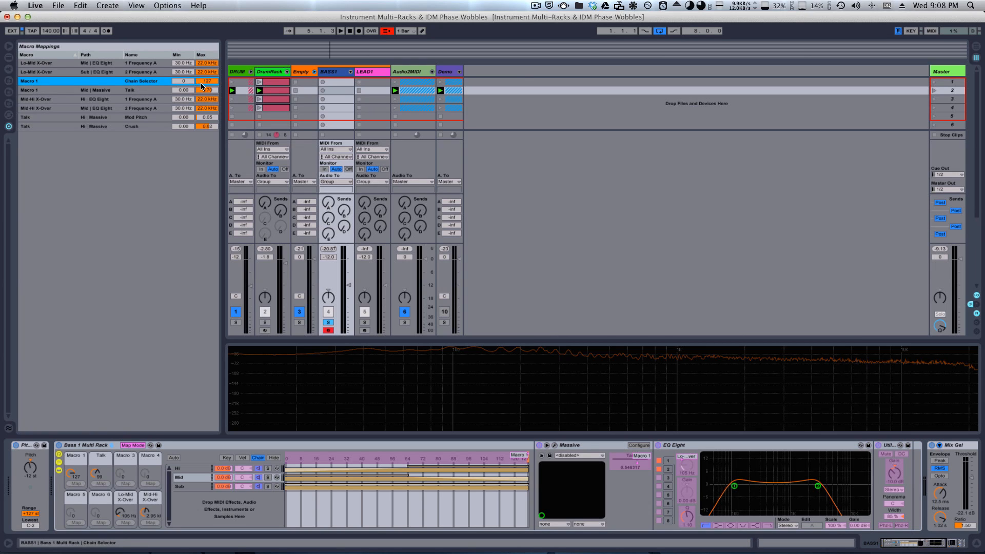
right_click(160, 80)
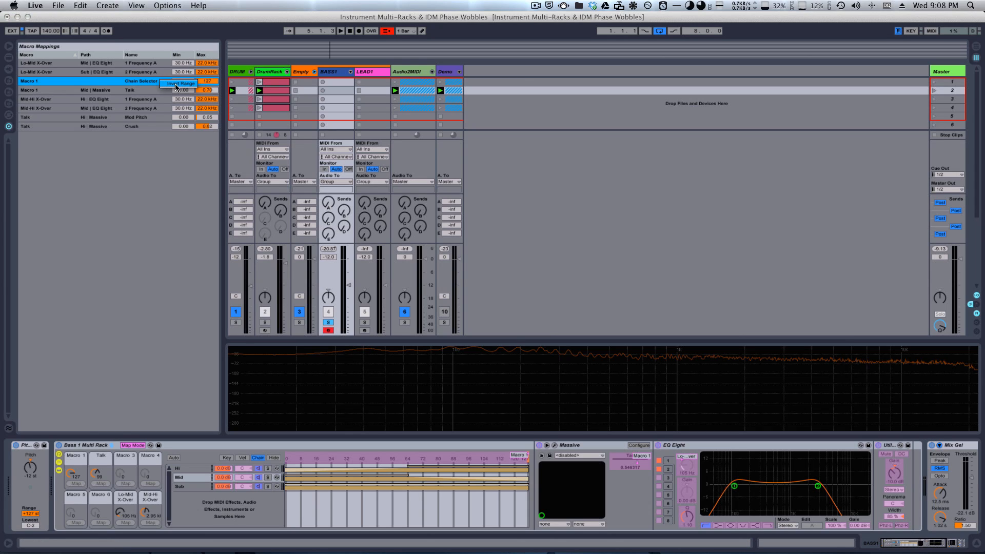
click(176, 85)
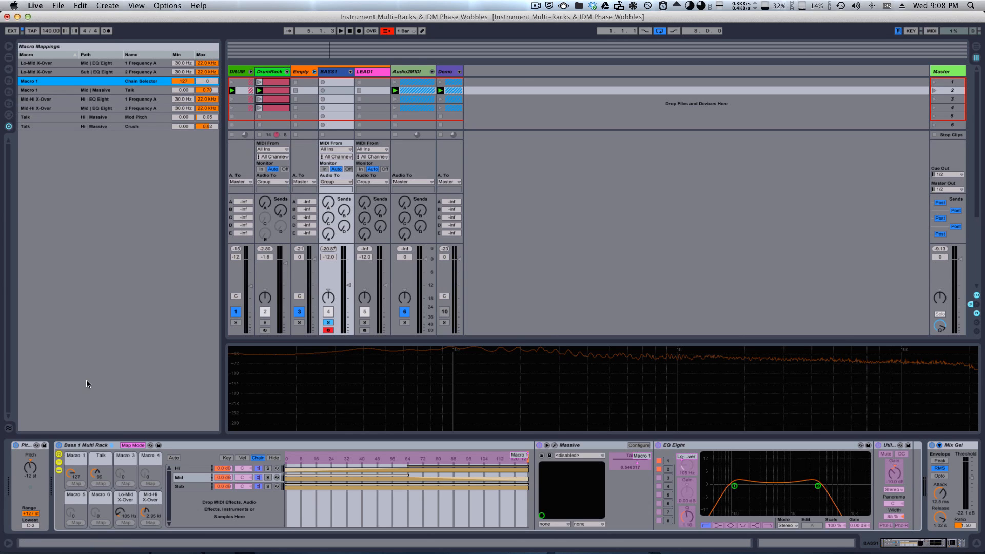
click(132, 445)
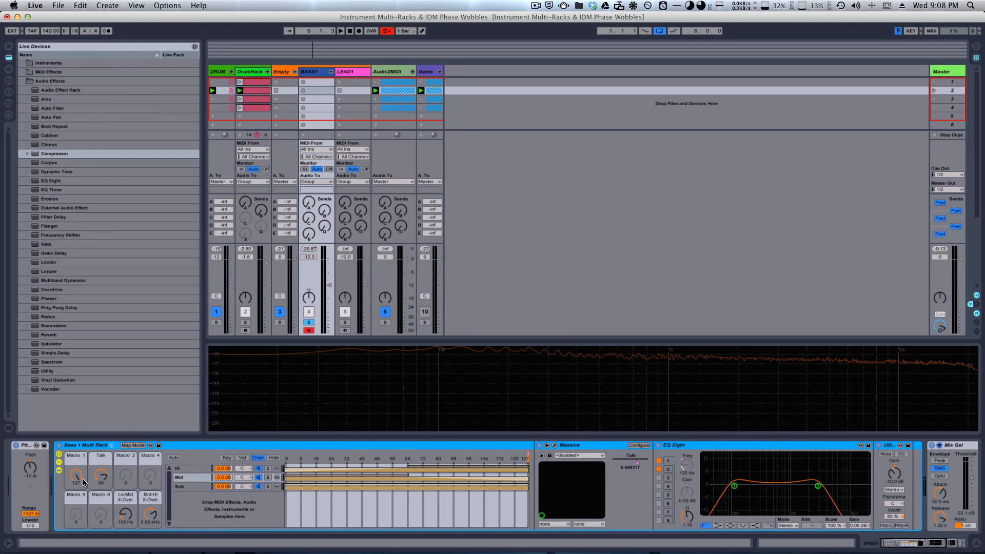
- Set Macro 1 to 12 and Talk to 97, and move the start of the Mid chain's zone fade to about 88
mouse_move(83, 482)
mouse_down()
mouse_move(90, 546)
mouse_move(65, 467)
mouse_move(99, 550)
mouse_move(85, 480)
mouse_move(88, 510)
mouse_up()
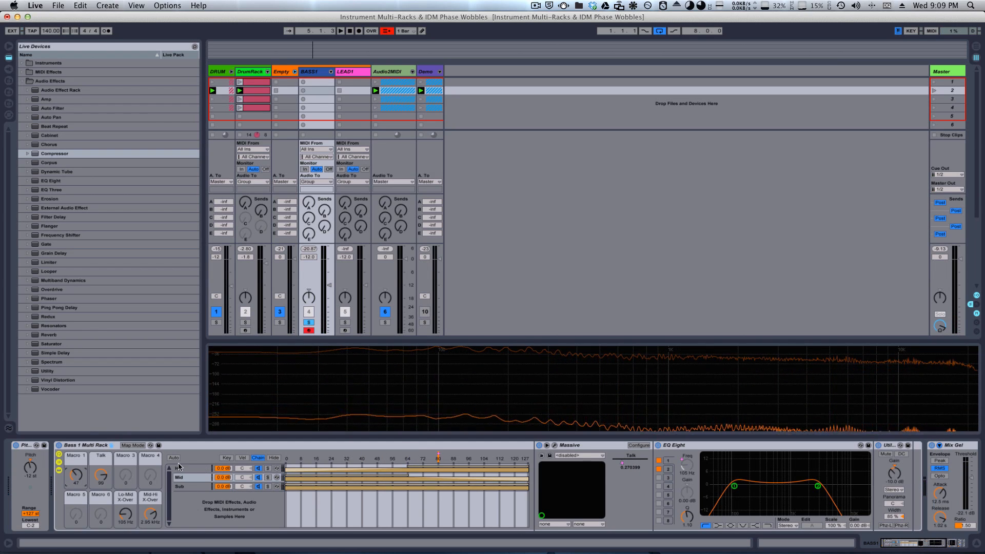
drag(101, 474, 78, 490)
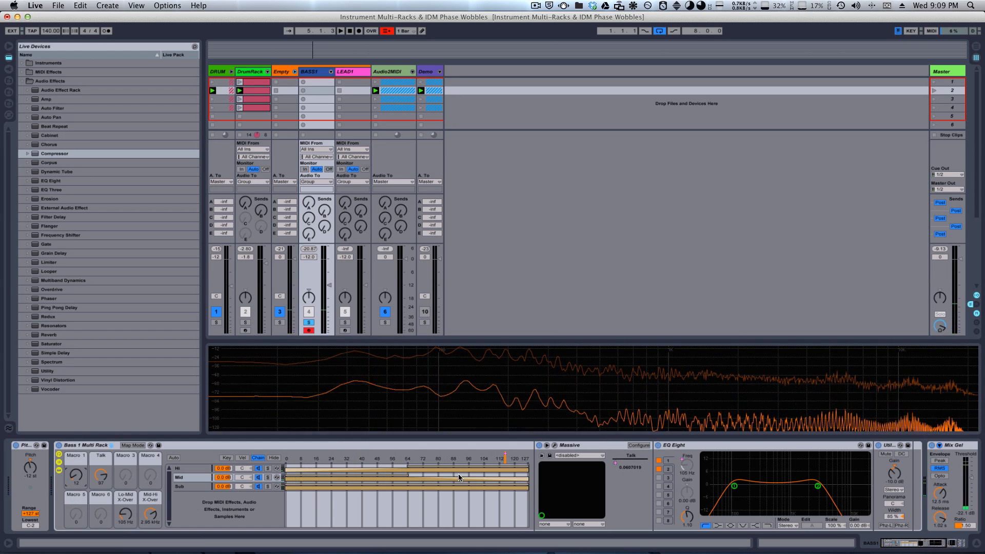
drag(407, 474, 454, 479)
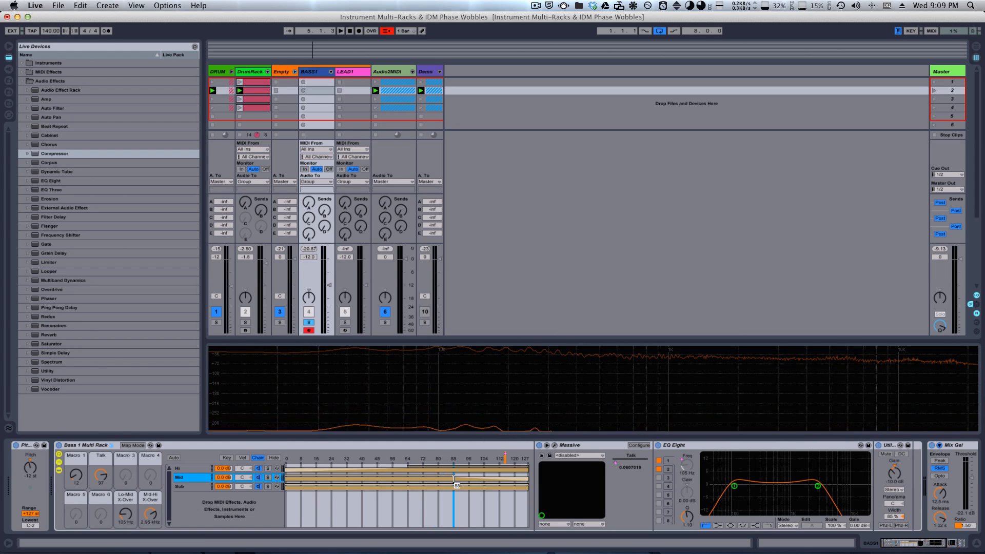
- Sweep Macro 1 and Talk while playing notes, leaving them at about 26 and 110, and select the whole rack
mouse_move(76, 477)
mouse_down()
mouse_move(75, 460)
mouse_move(88, 477)
mouse_up()
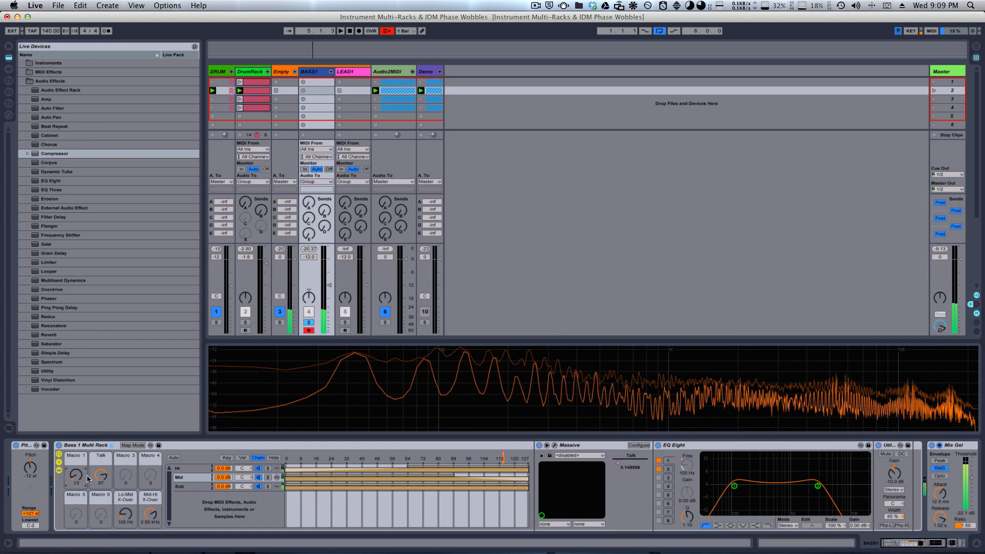
mouse_move(75, 423)
mouse_down()
mouse_move(92, 488)
mouse_move(93, 472)
mouse_move(104, 494)
mouse_up()
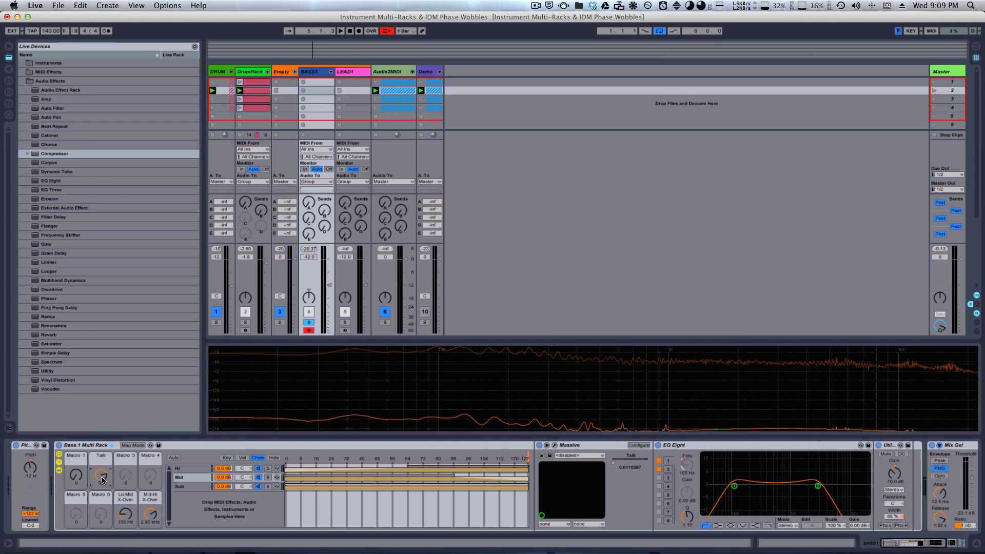
mouse_move(101, 475)
mouse_down()
mouse_move(114, 509)
mouse_move(85, 478)
mouse_move(76, 451)
mouse_move(83, 441)
mouse_move(86, 467)
mouse_up()
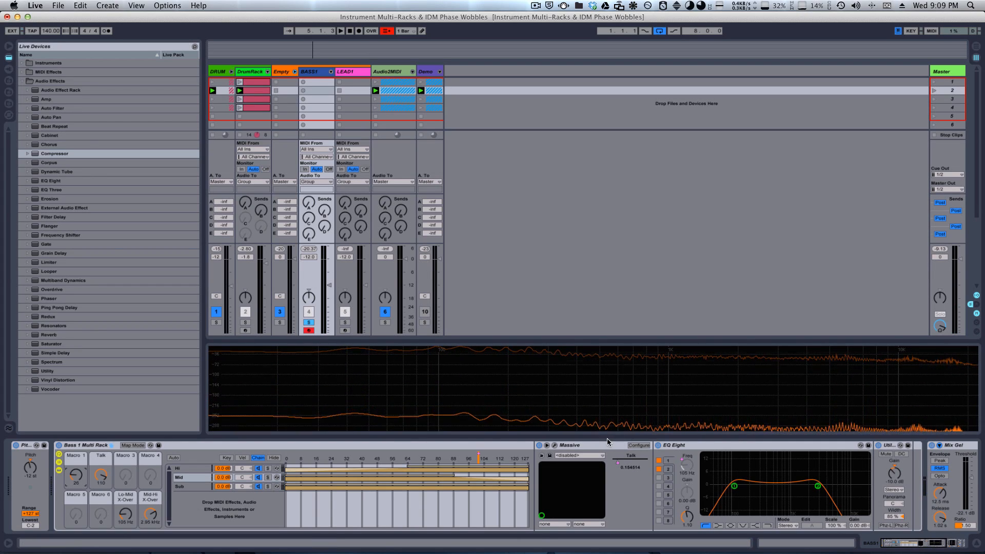
click(205, 446)
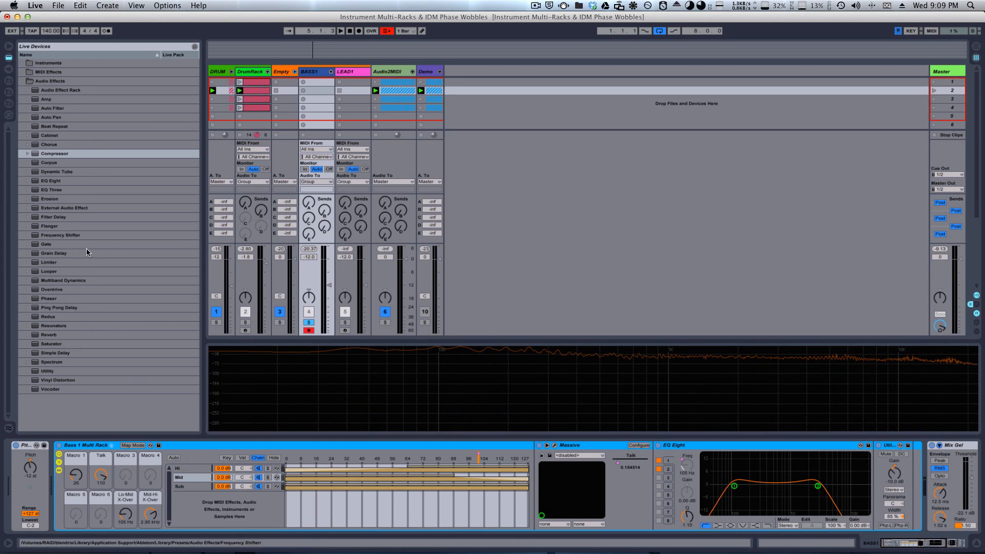
- Set the minimum of Macro 1's mapping to the Mid chain's Massive Talk to about 0.04, raise the Talk macro to 127, and leave mapping mode
click(134, 445)
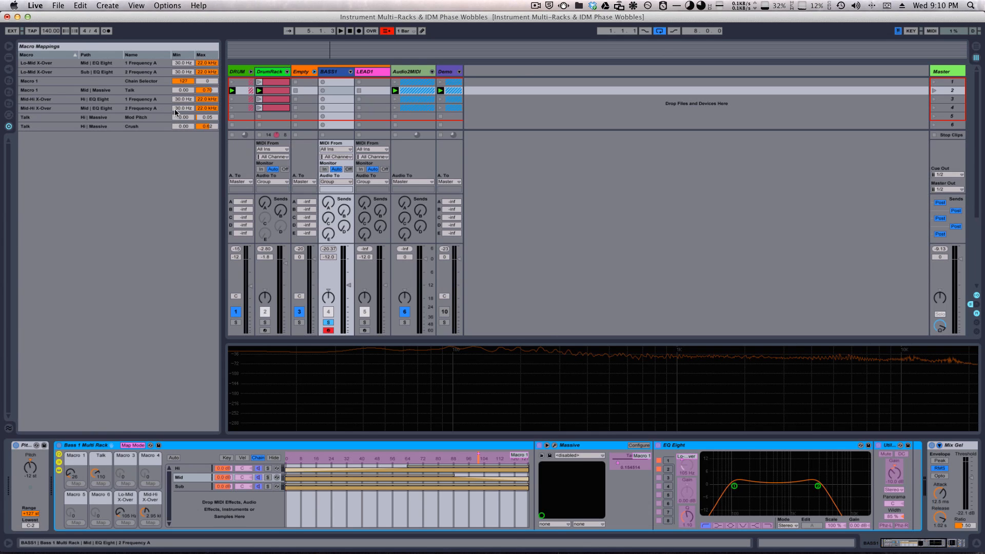
click(183, 90)
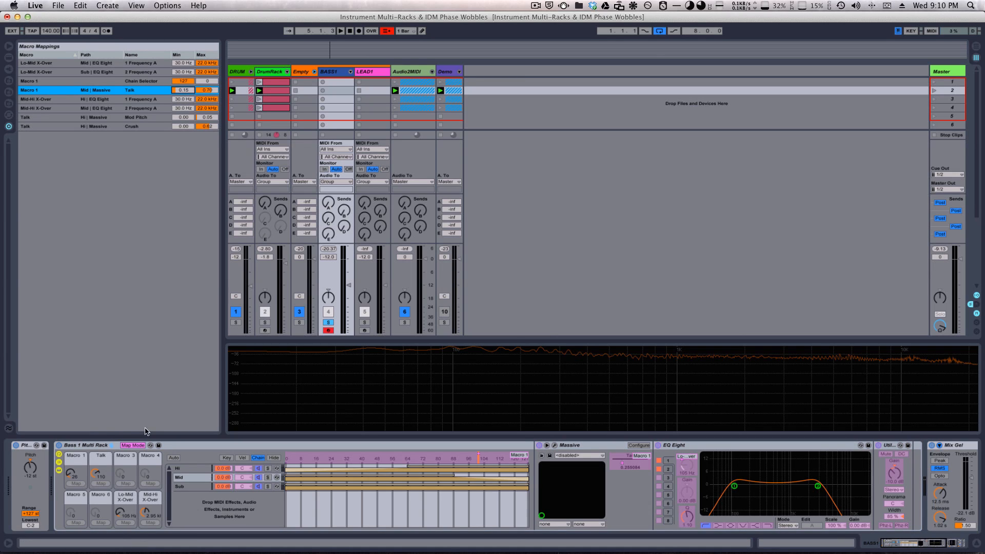
drag(93, 477, 90, 459)
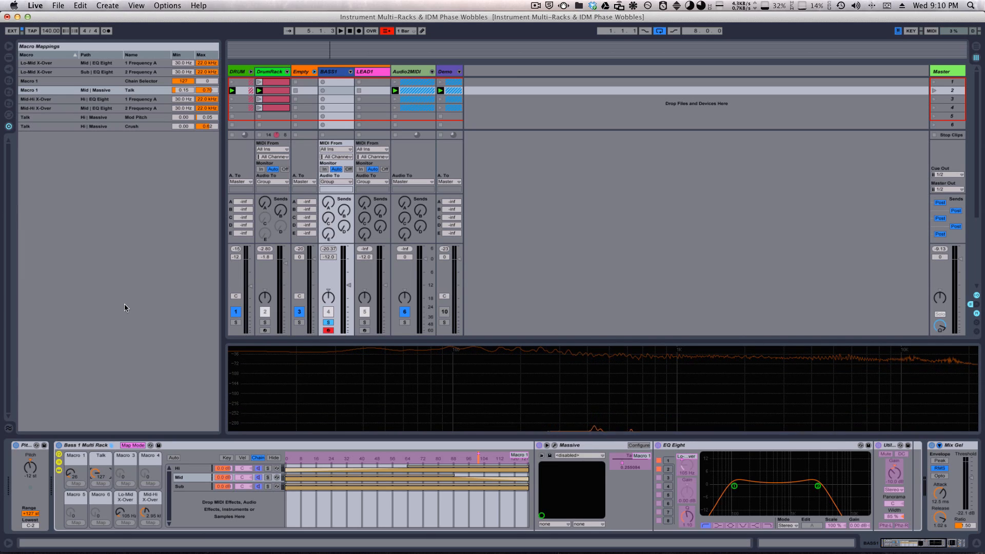
click(187, 91)
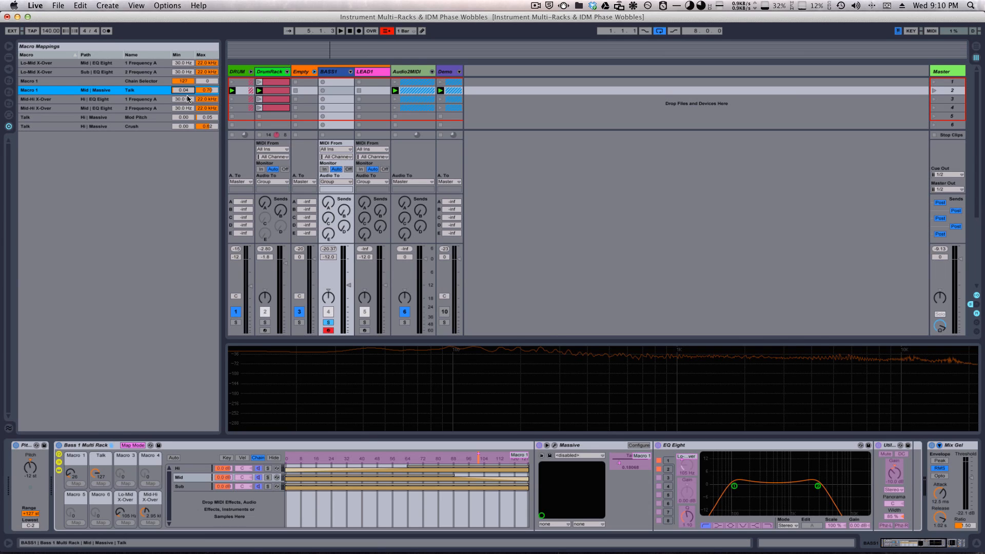
click(94, 470)
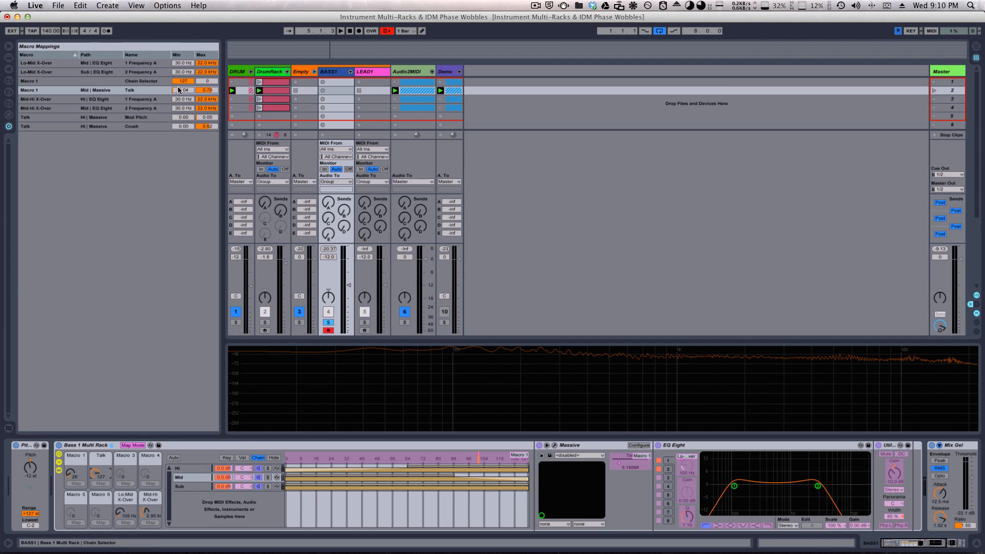
drag(179, 89, 179, 90)
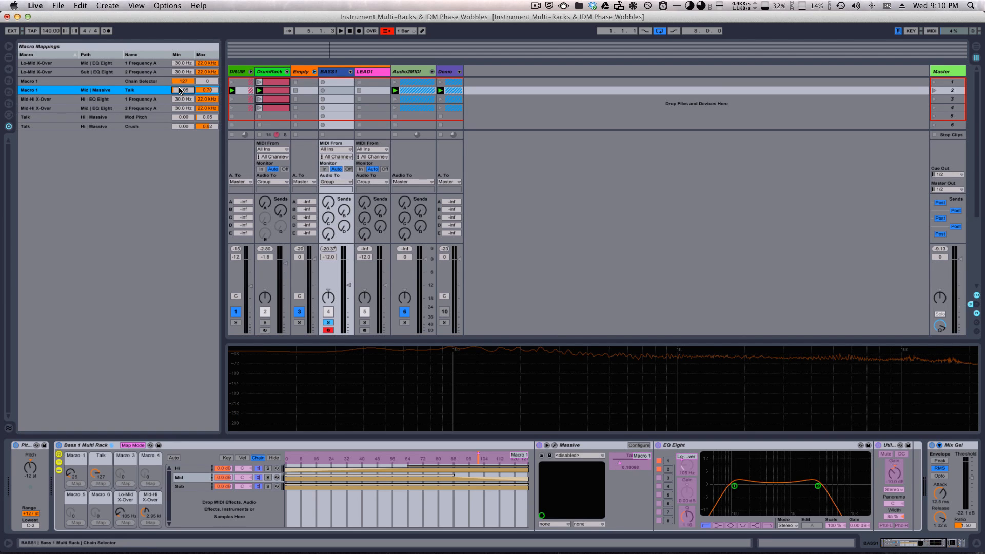
click(137, 445)
- Play notes while adjusting Macro 1, and move the start of the Mid chain's zone fade to about 104 and the Hi chain's to about 24
click(77, 491)
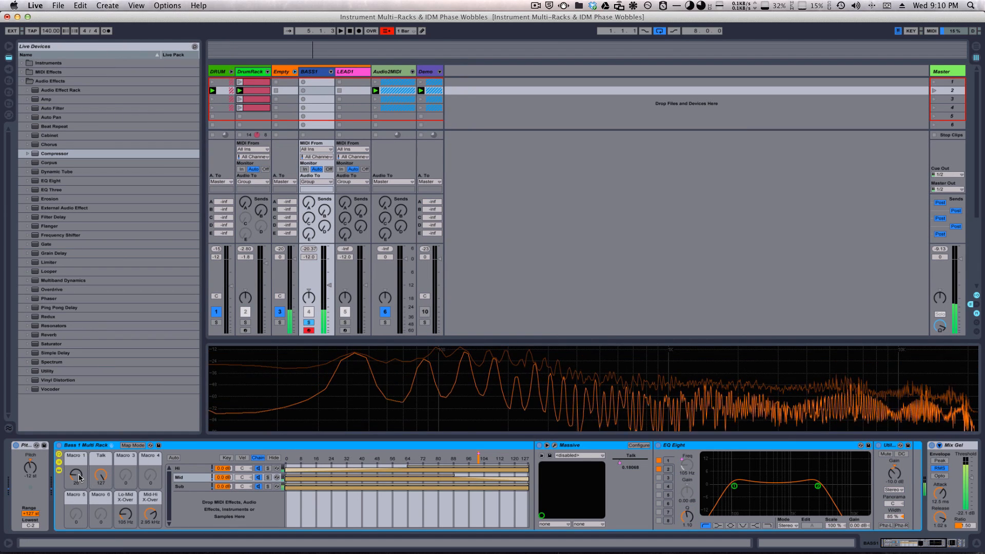
mouse_move(78, 475)
mouse_down()
mouse_move(73, 484)
mouse_move(62, 436)
mouse_move(66, 490)
mouse_move(63, 482)
mouse_up()
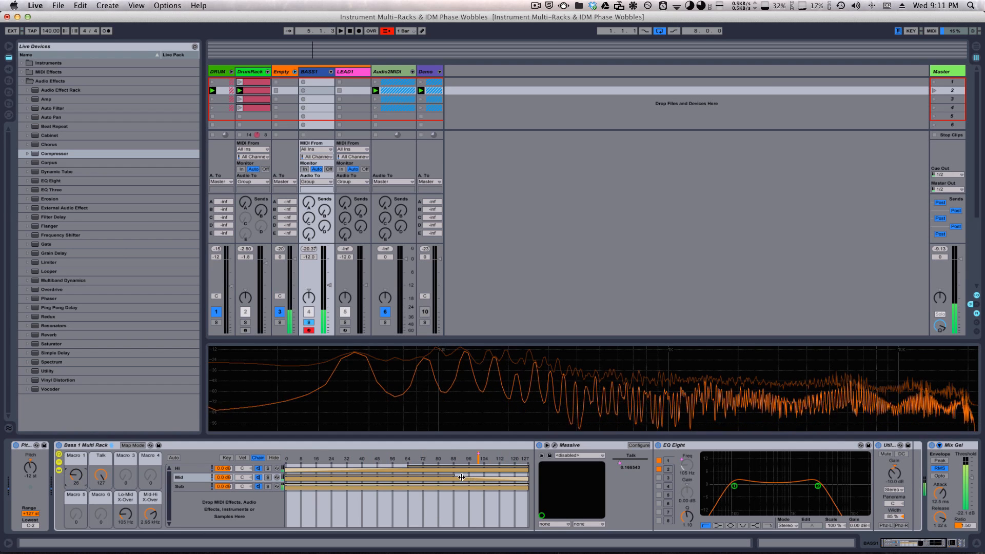
drag(457, 476, 484, 475)
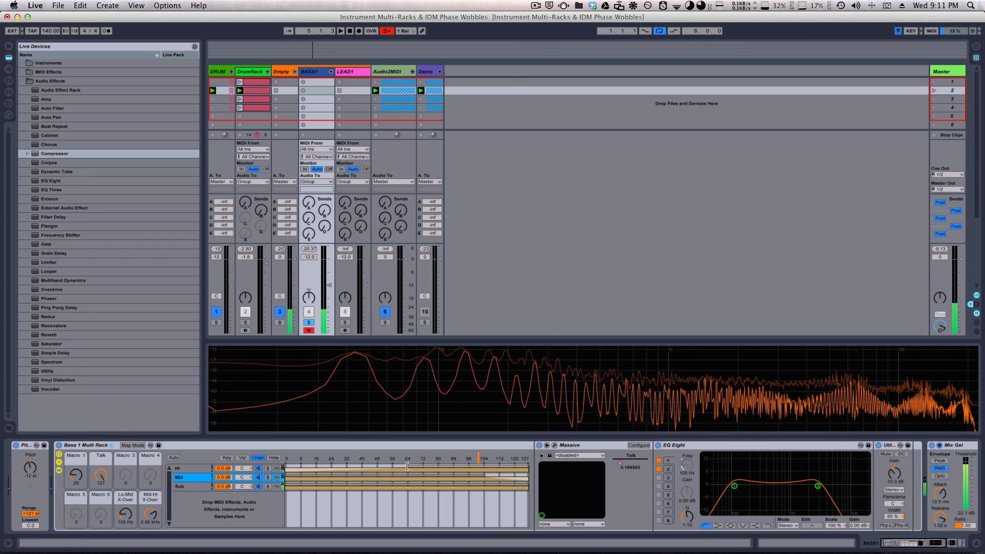
drag(407, 465, 332, 468)
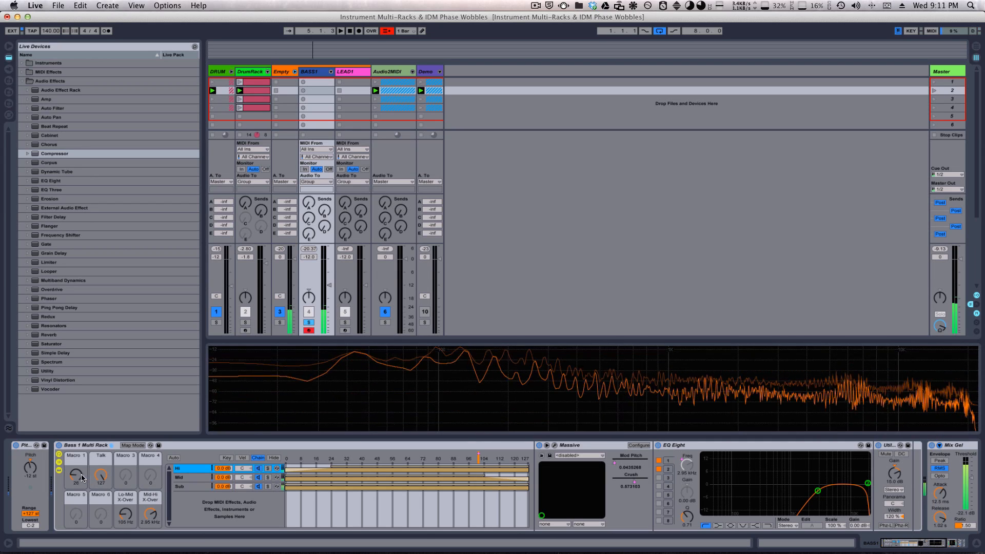
- Audition the reshaped zones by sweeping Macro 1 up to 127 and Talk down to 0 while playing notes
mouse_move(82, 478)
mouse_down()
mouse_move(79, 432)
mouse_move(92, 478)
mouse_move(87, 441)
mouse_move(84, 497)
mouse_move(86, 464)
mouse_move(110, 533)
mouse_up()
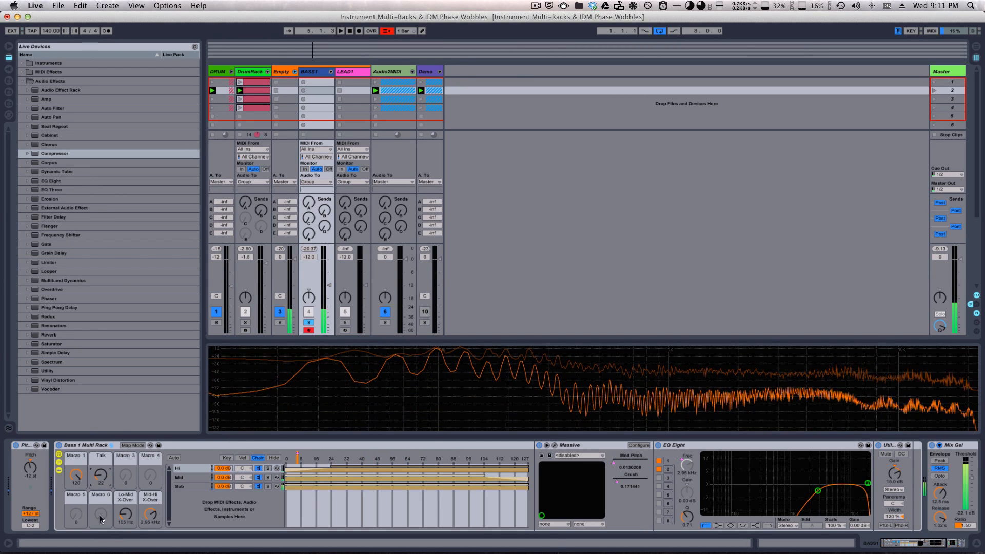
mouse_move(94, 482)
mouse_down()
mouse_move(82, 485)
mouse_move(95, 529)
mouse_up()
mouse_move(96, 470)
mouse_down()
mouse_move(100, 484)
mouse_move(72, 442)
mouse_move(76, 486)
mouse_move(59, 418)
mouse_up()
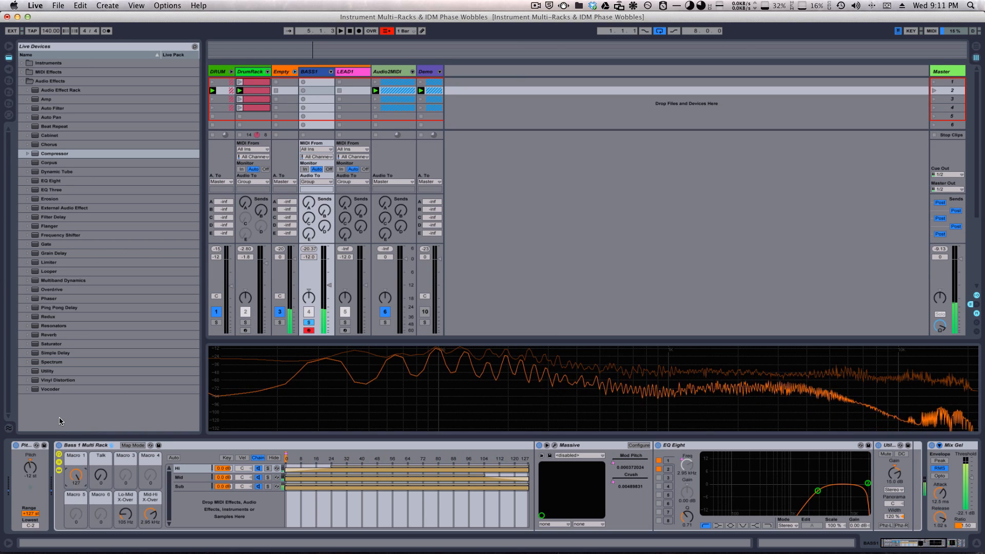
- Check which parameters the Talk macro controls and which macro the Talk parameter of the Mid chain's Massive is mapped to
right_click(101, 454)
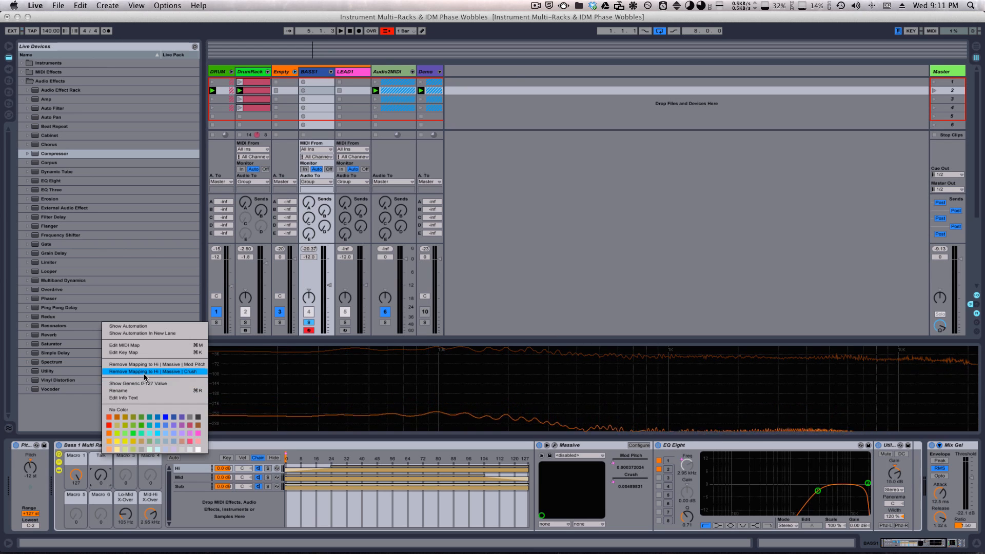
click(647, 536)
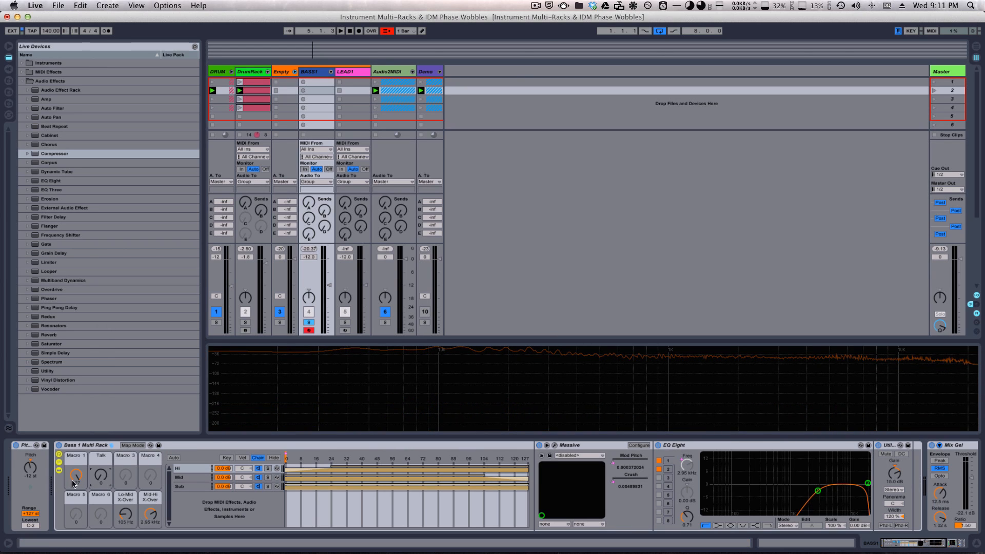
click(189, 477)
right_click(634, 459)
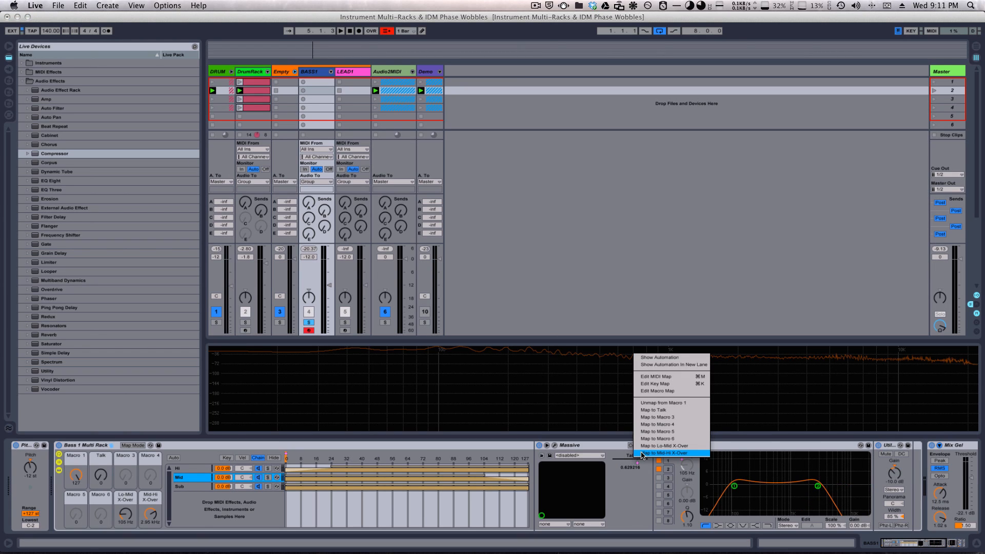
click(630, 491)
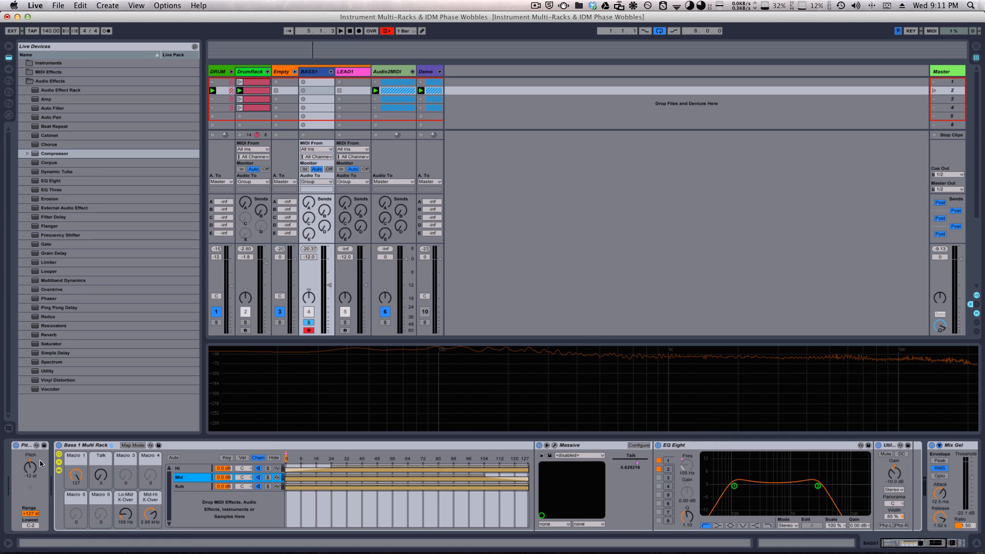
- Rename Macro 1 as Chain Selector and the Talk macro as Crush, and set them to about 82 and 39
click(102, 459)
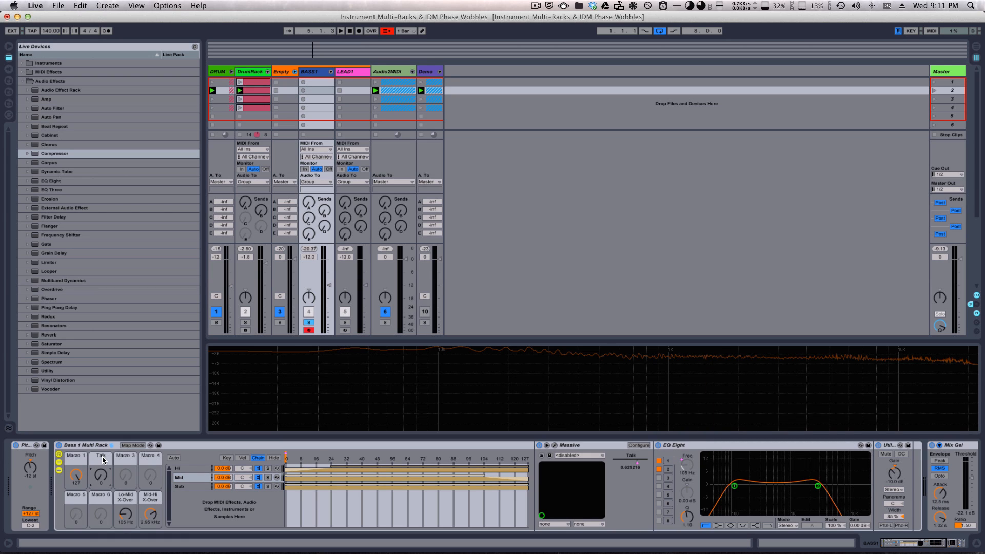
key(BackSpace)
mouse_move(110, 482)
mouse_down()
mouse_move(102, 441)
mouse_move(112, 508)
mouse_move(101, 421)
mouse_move(105, 459)
mouse_move(171, 469)
mouse_move(106, 474)
mouse_move(99, 429)
mouse_move(99, 490)
mouse_move(97, 468)
mouse_up()
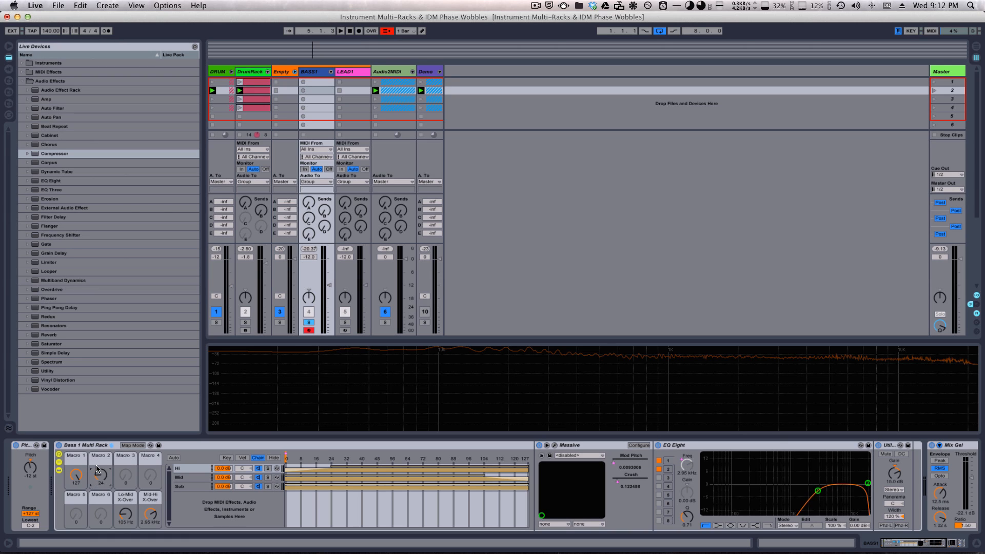
click(100, 456)
key(BackSpace)
key(super+r)
key(BackSpace)
text(Chain Selector)
mouse_move(102, 481)
mouse_down()
mouse_move(97, 452)
mouse_move(100, 483)
mouse_move(74, 510)
mouse_move(90, 547)
mouse_move(95, 484)
mouse_move(96, 505)
mouse_move(199, 496)
mouse_up()
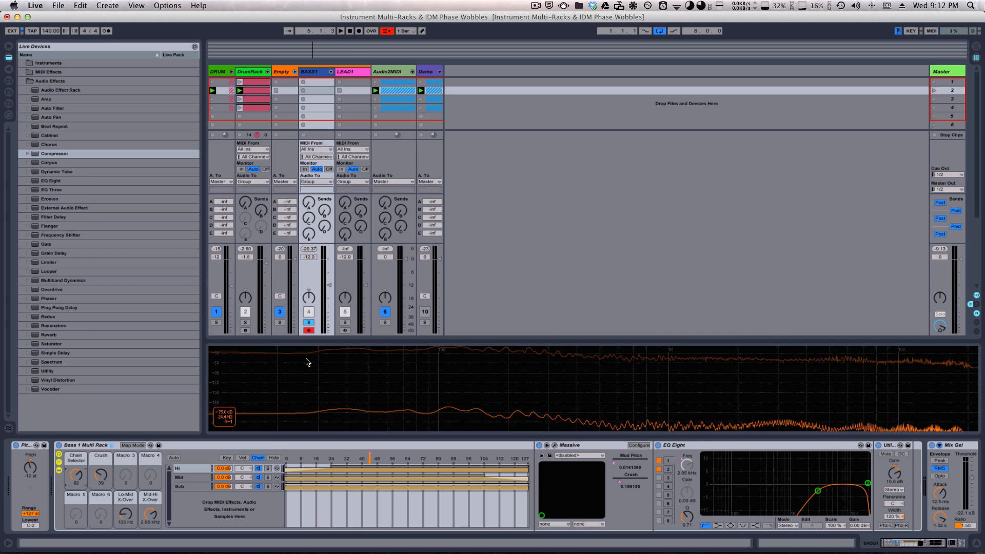
- Examine the devices on the LEAD1 and BASS1 tracks, and step through the rack's Hi, Mid and Sub chains
click(353, 72)
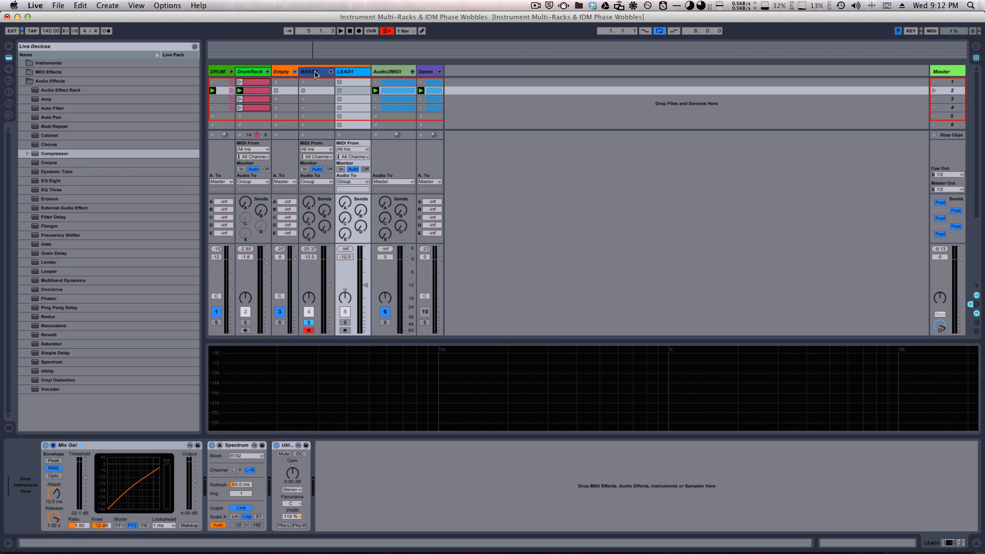
click(315, 72)
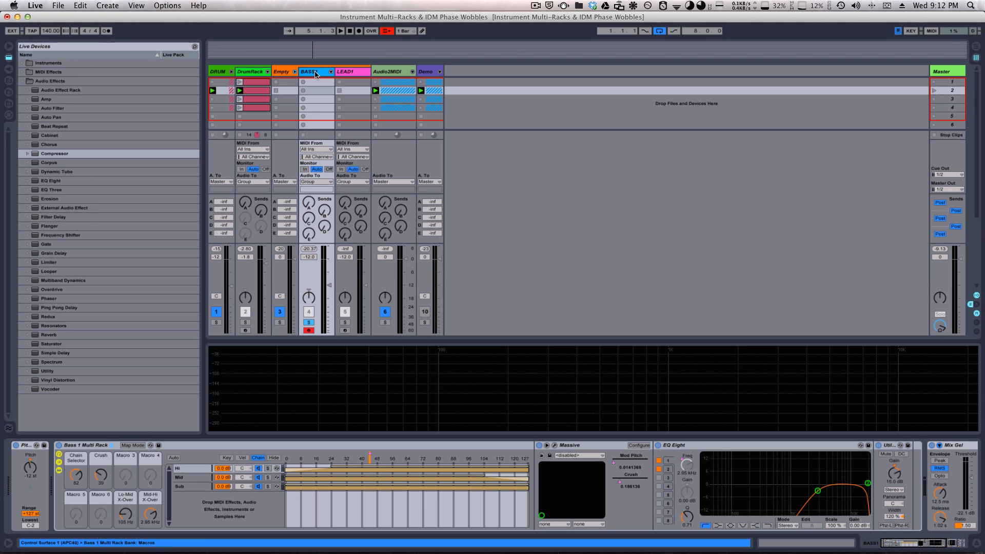
click(192, 469)
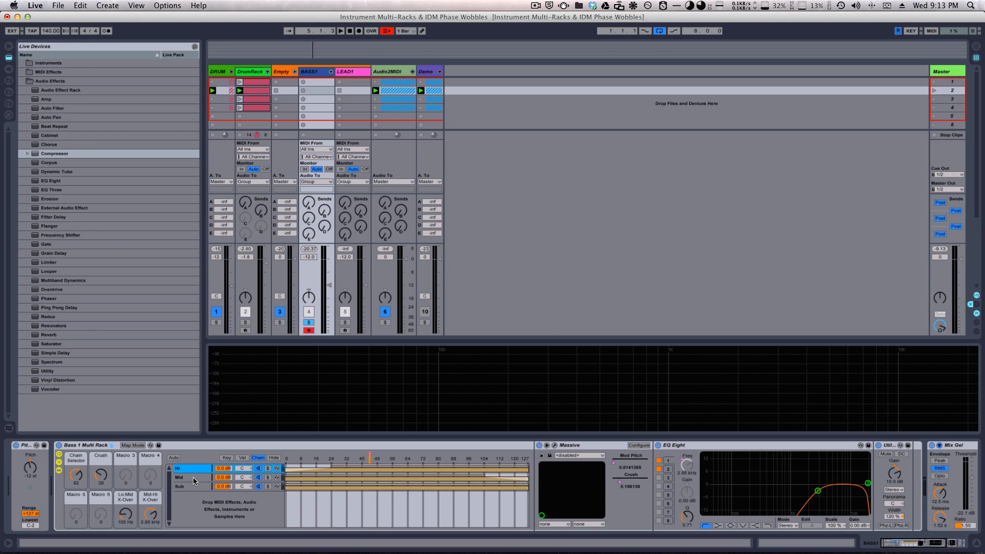
click(193, 477)
click(194, 468)
click(196, 477)
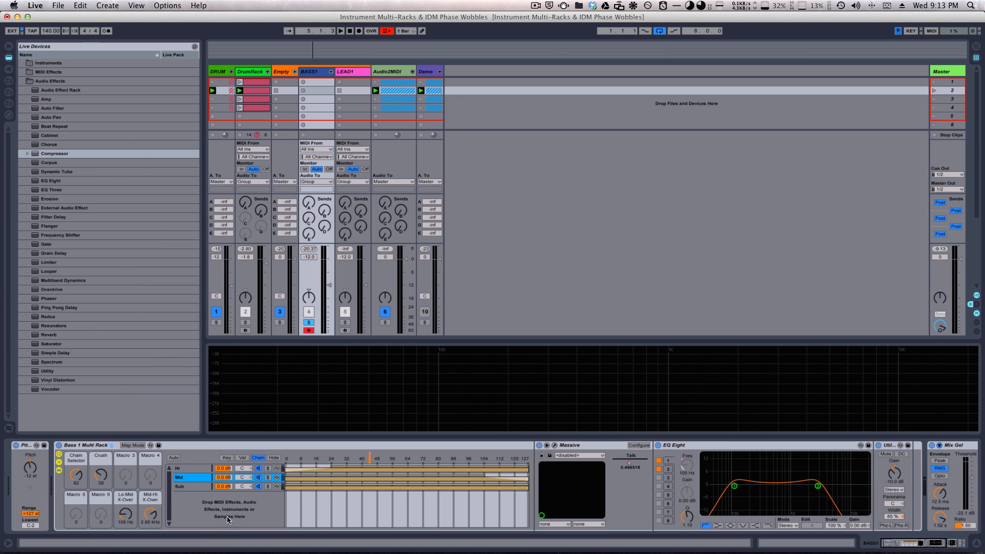
click(185, 467)
click(190, 478)
click(191, 486)
click(190, 469)
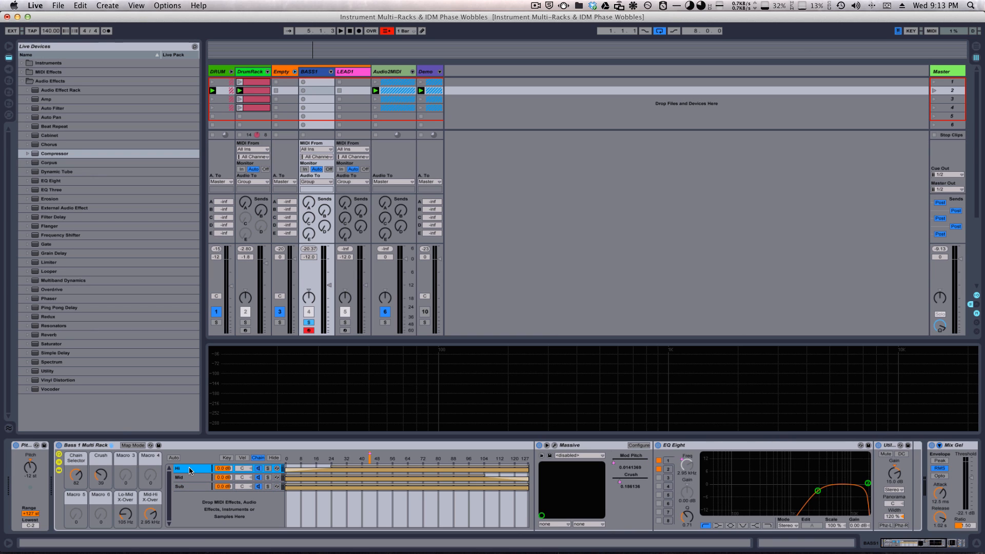
- Select the whole bass rack, compare it again with the LEAD1 track's devices, and review the Hi and Sub chains
click(90, 446)
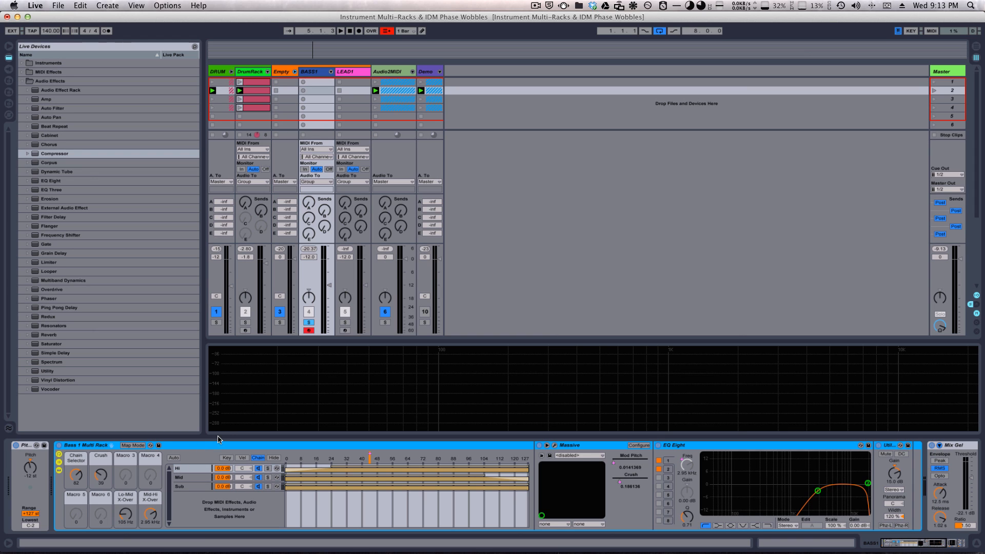
click(354, 73)
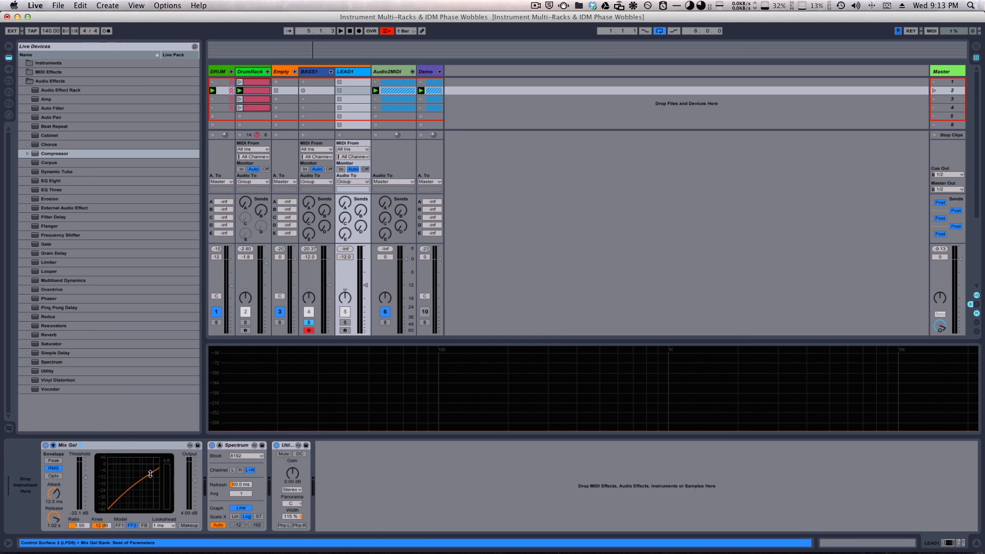
click(316, 73)
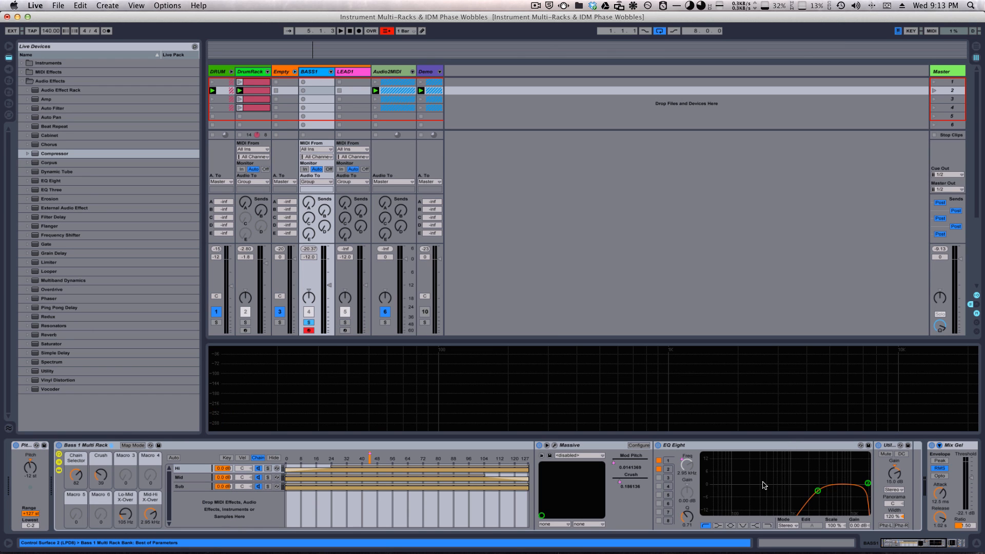
click(95, 445)
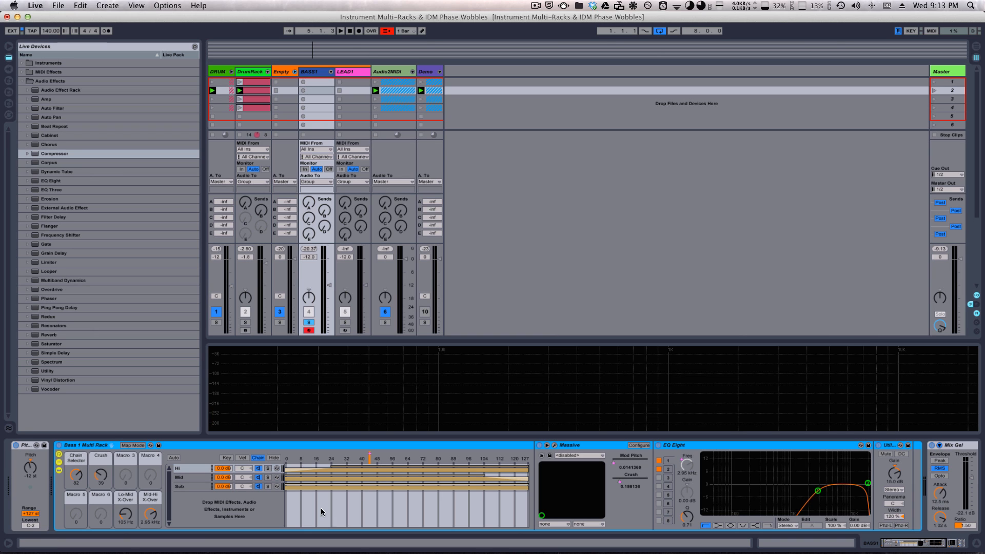
click(196, 484)
click(199, 470)
click(200, 487)
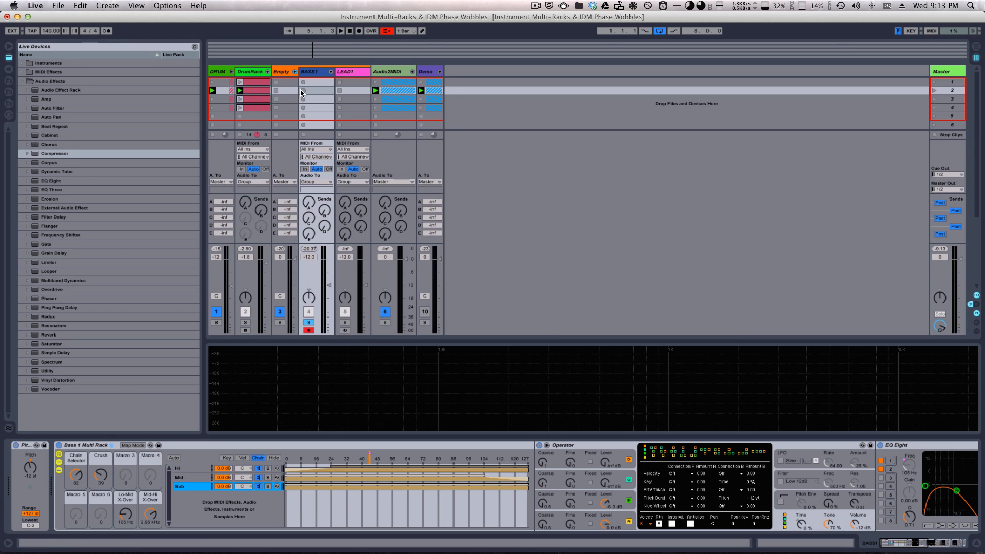
- Fold the Empty group, shrink its track to minimum width, and select the Audio2MIDI group
click(288, 75)
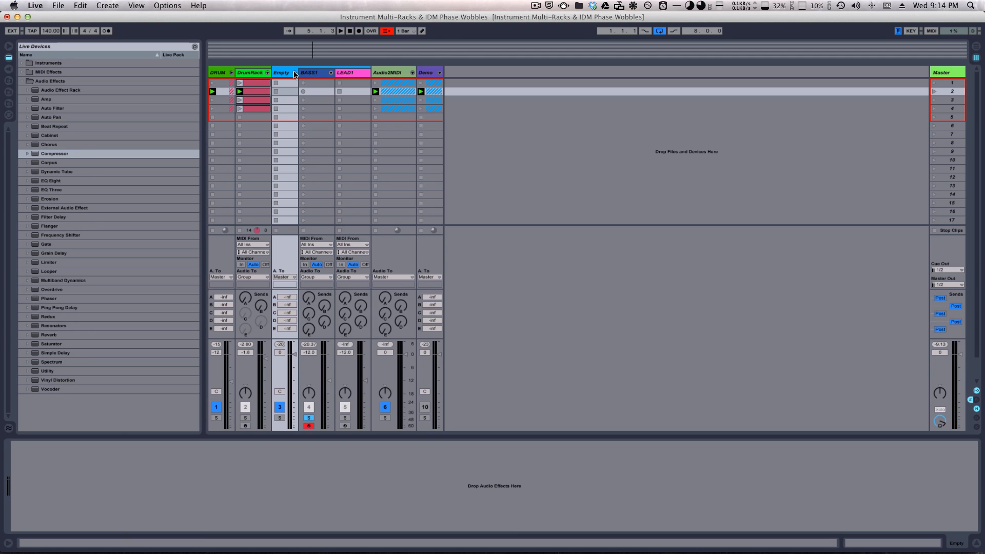
click(294, 73)
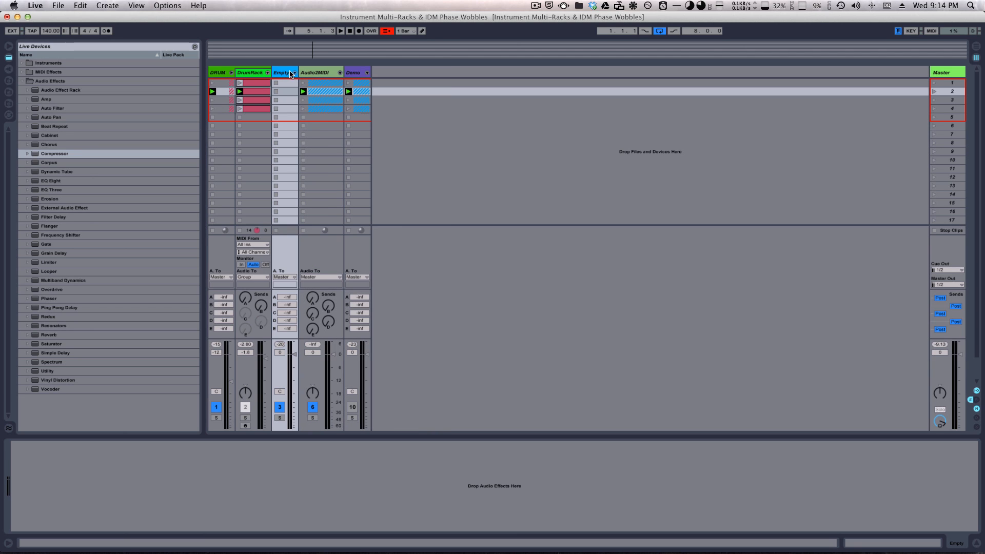
drag(298, 72, 277, 73)
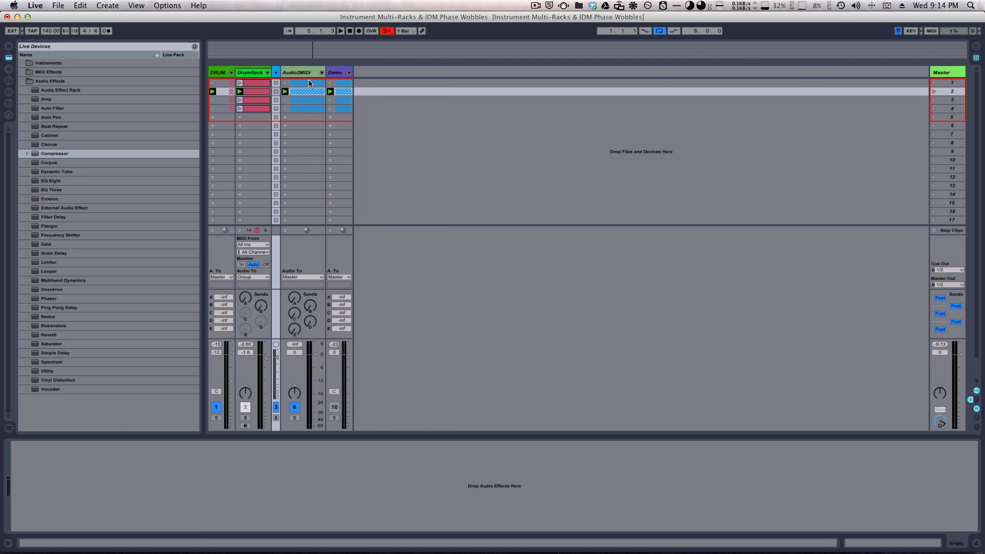
click(309, 72)
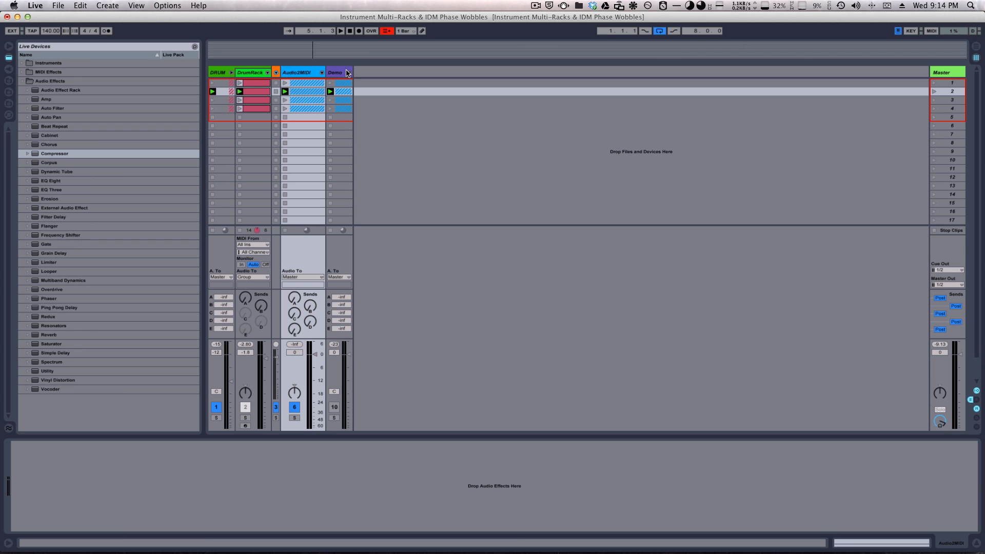
click(276, 73)
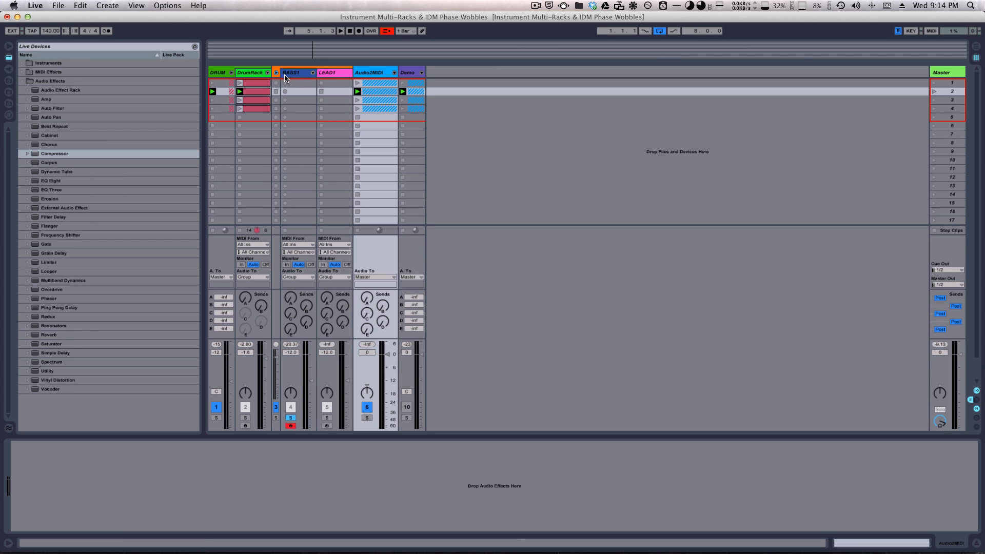
click(276, 72)
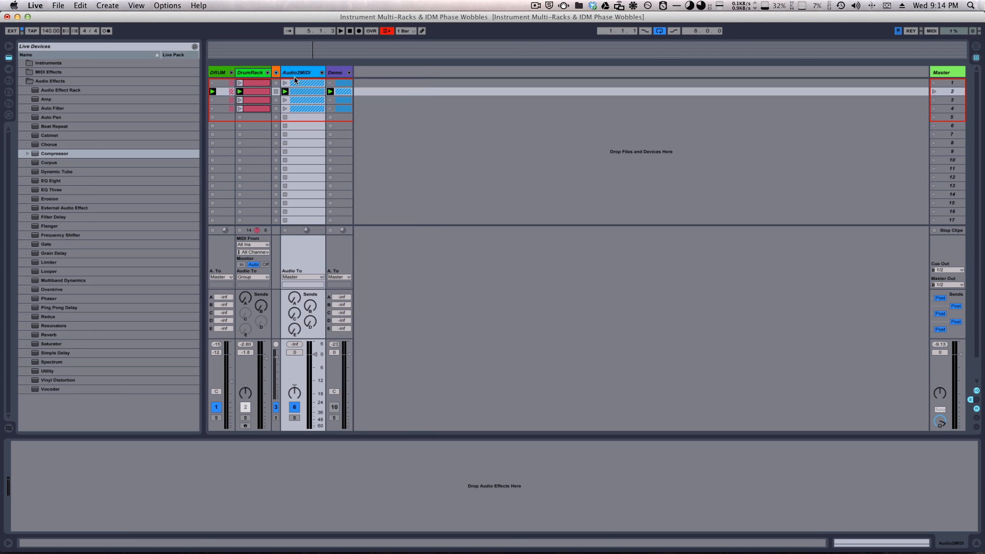
- Unfold the Demo group and delete the LEAD2 track, leaving BASS2 in the group
click(349, 72)
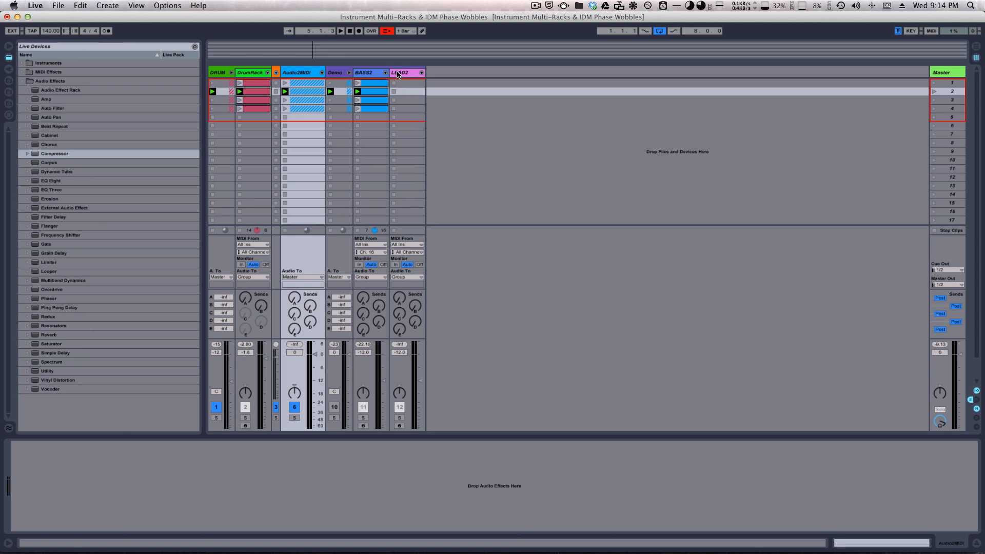
click(370, 74)
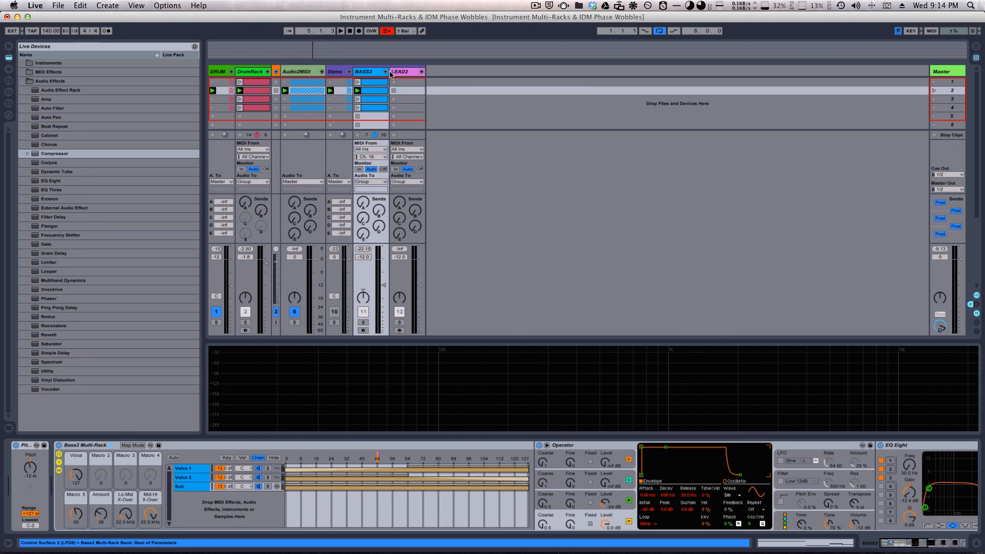
click(394, 74)
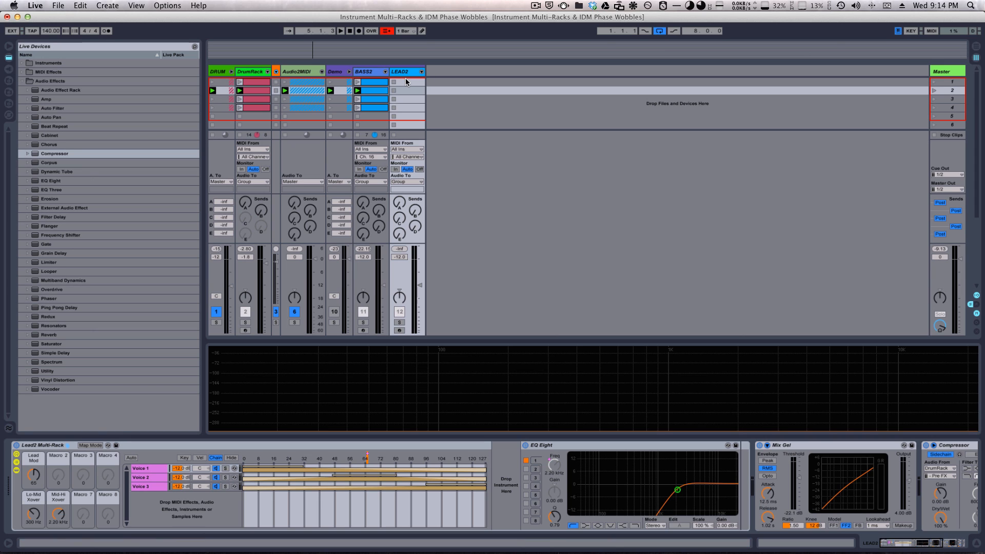
key(Delete)
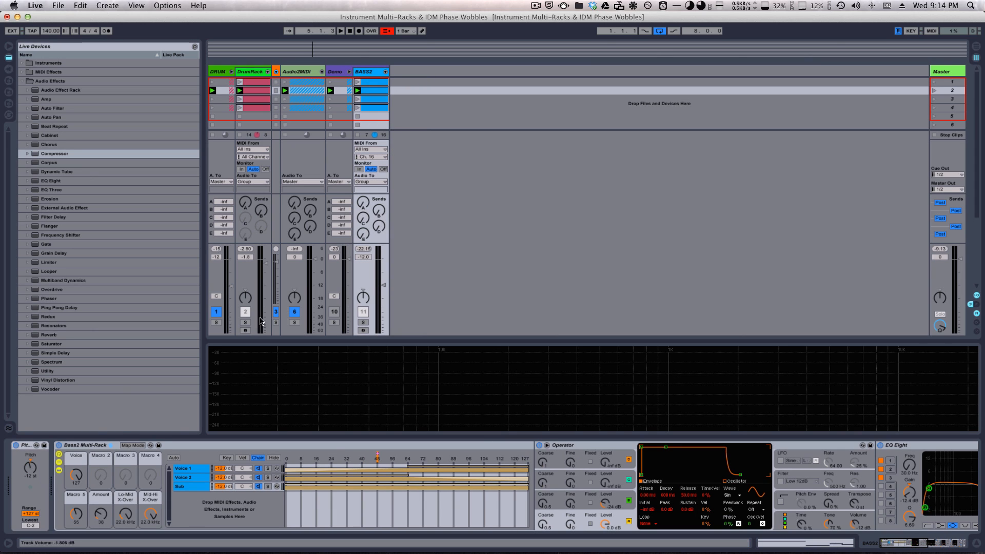
- Examine the devices in the Voice 2 and Sub chains of the Bass2 Multi-Rack
click(199, 473)
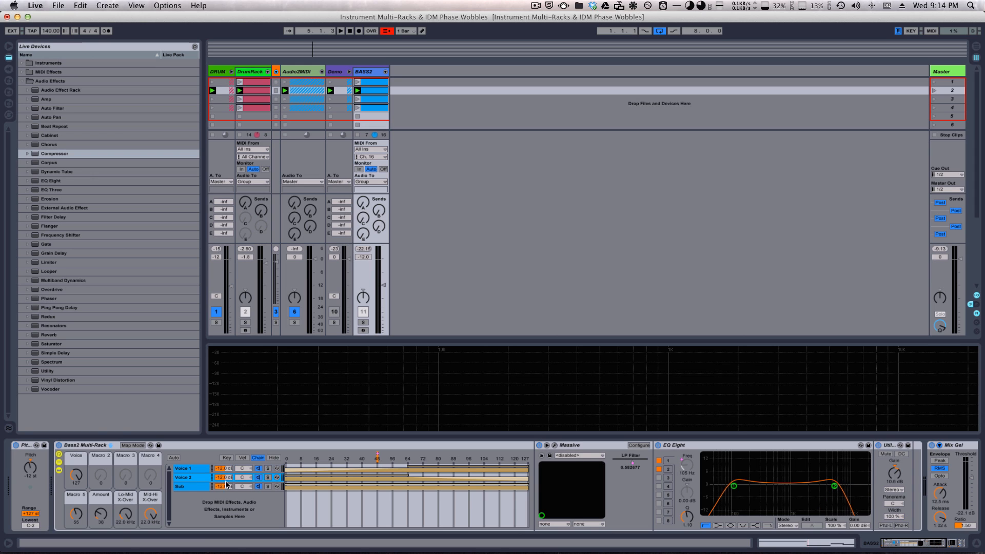
click(205, 488)
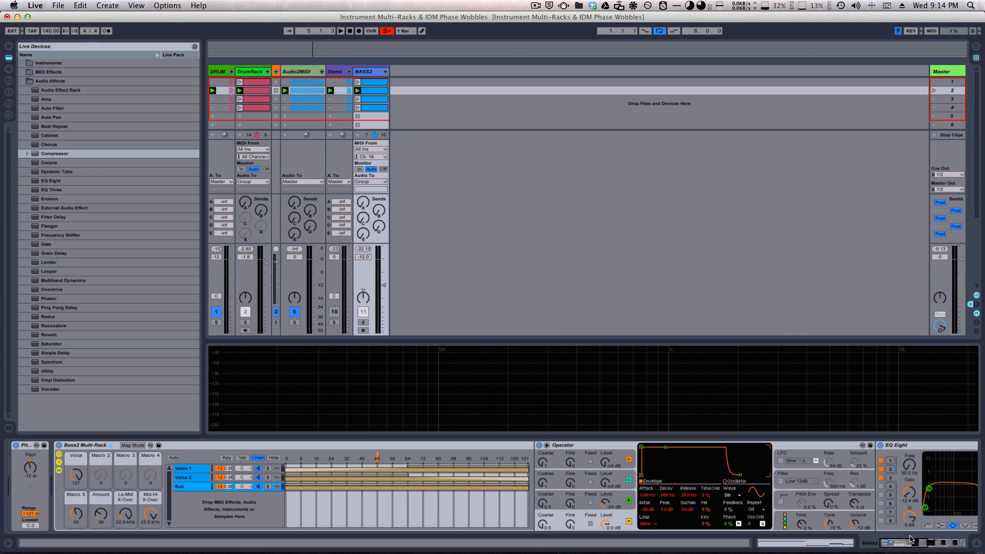
mouse_move(911, 544)
mouse_down()
mouse_move(958, 545)
mouse_move(898, 551)
mouse_up()
- Unfold the Audio2MIDI group and slow down the LFO1 rate of the Analog on the Wobble Trigger track
click(307, 72)
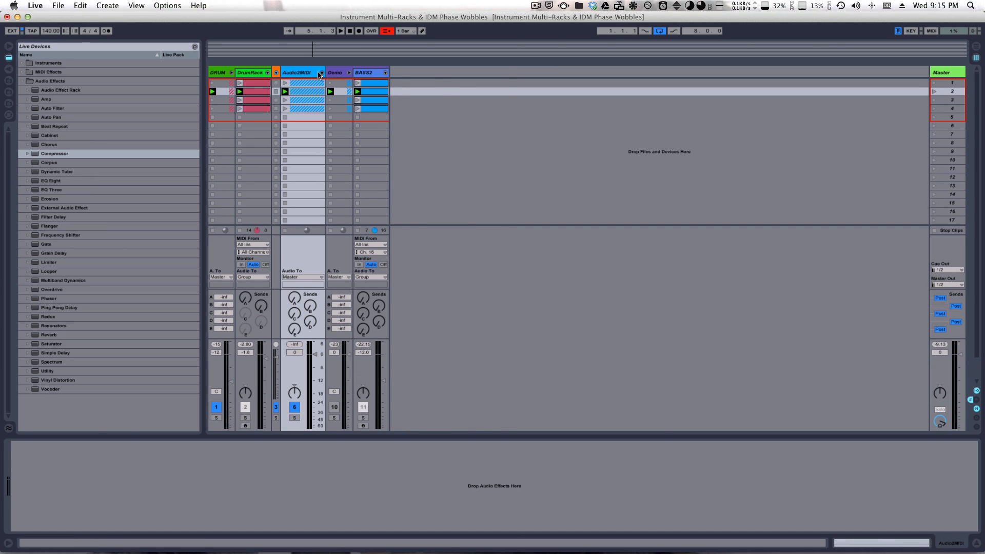
click(320, 73)
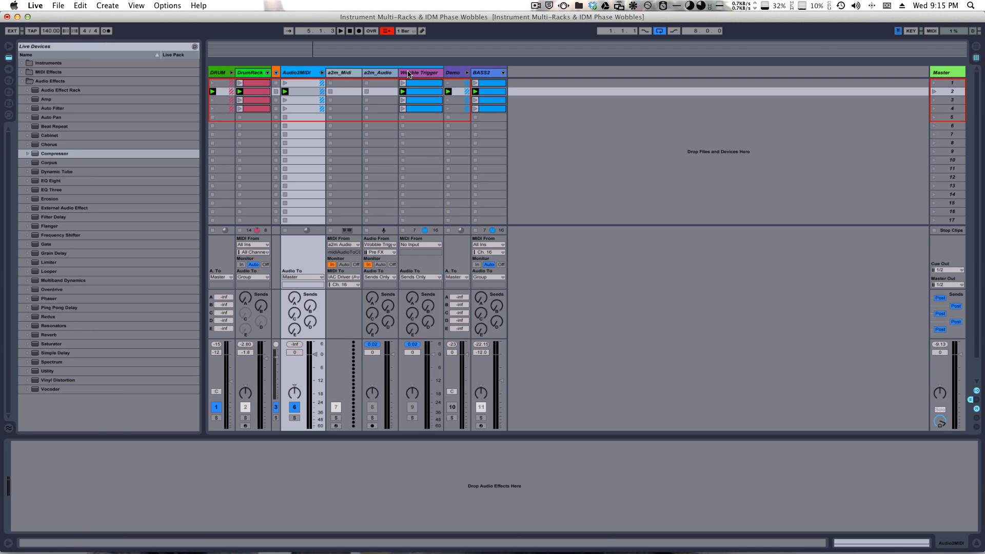
click(409, 73)
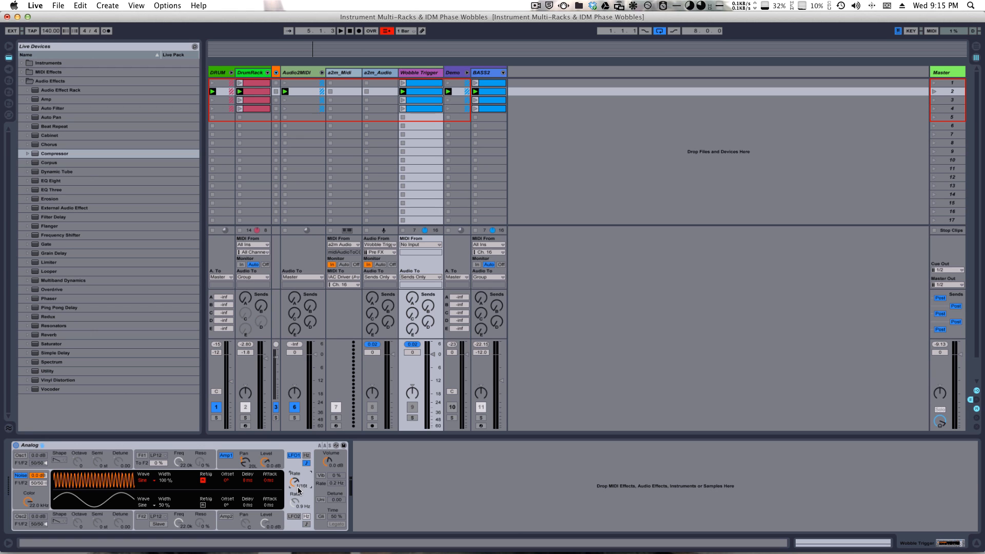
mouse_move(297, 478)
mouse_down()
mouse_move(300, 499)
mouse_move(292, 486)
mouse_up()
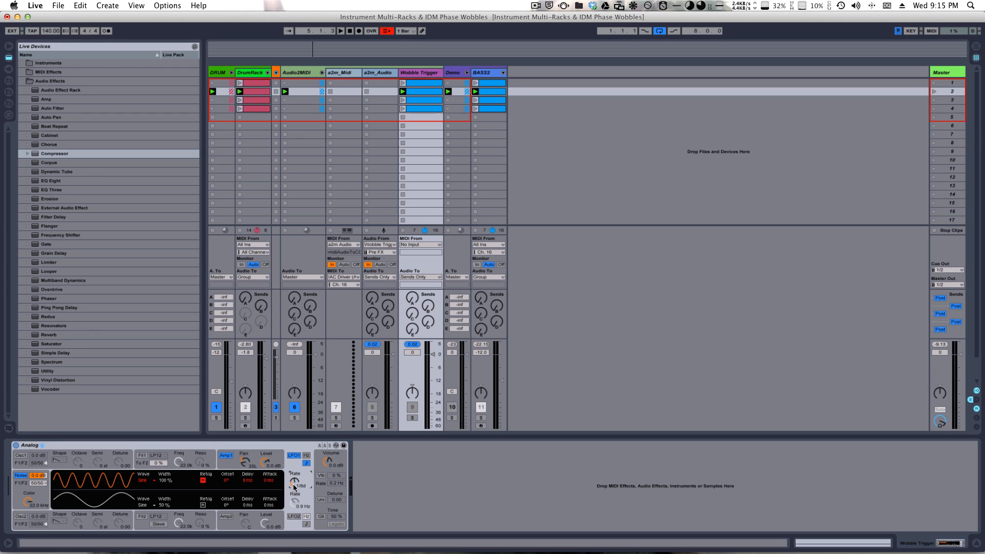
- Set the LFO1 rate of the Wobble Trigger's Analog to 1/4 and collapse the Audio Effects folder in the browser
click(428, 77)
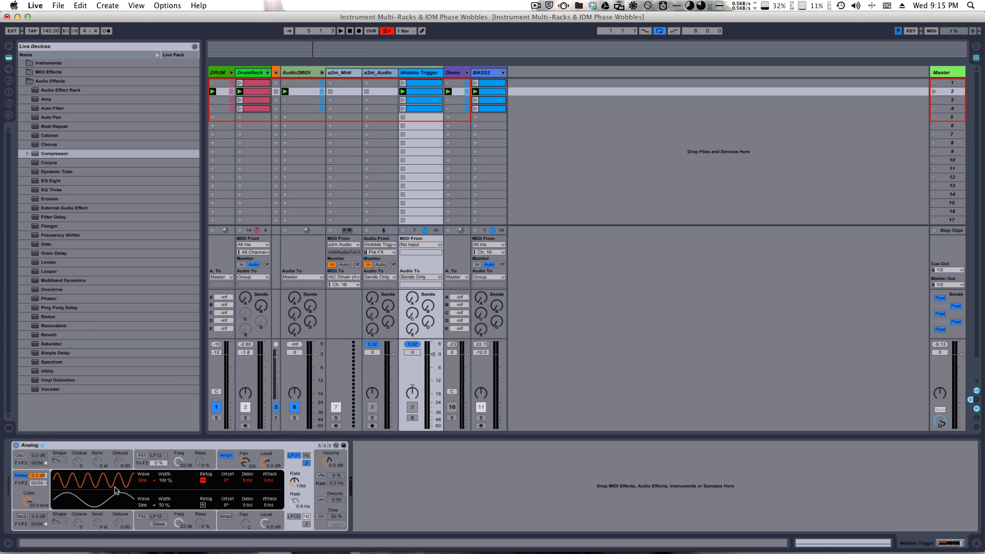
click(113, 450)
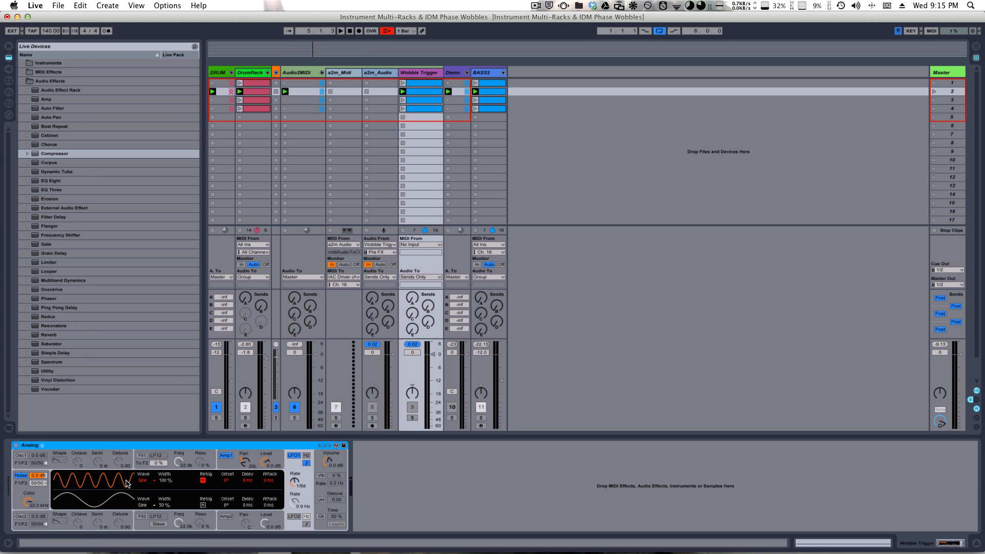
click(294, 483)
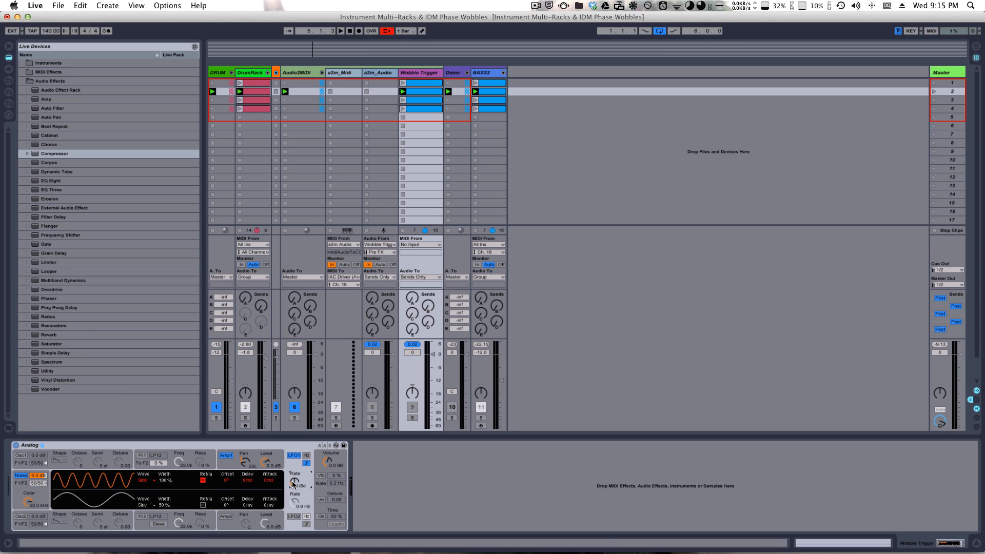
drag(293, 483, 294, 487)
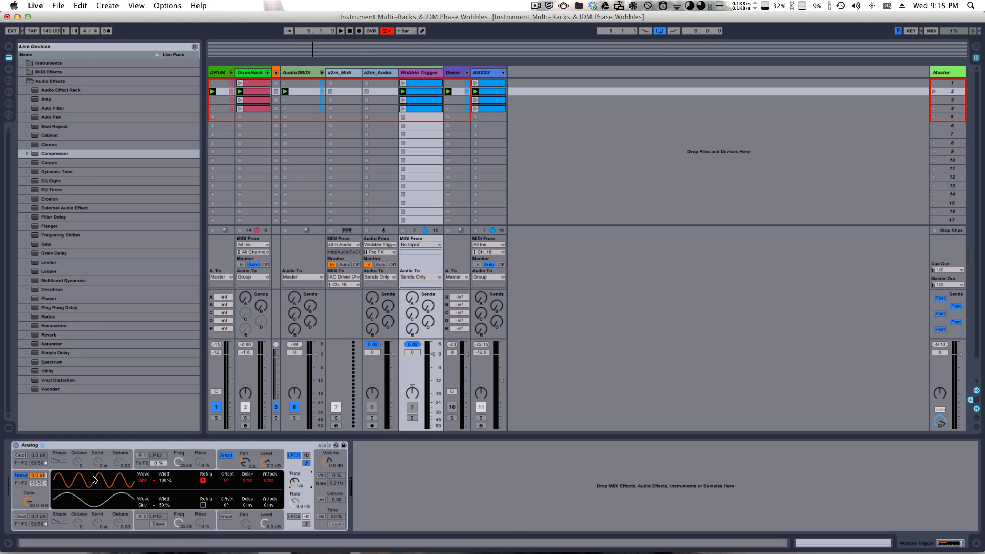
click(77, 447)
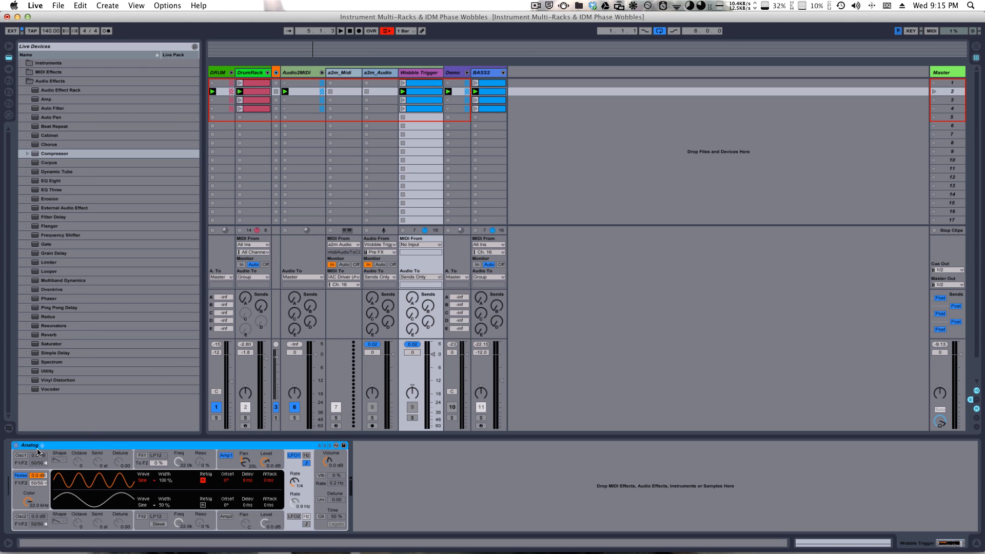
click(24, 81)
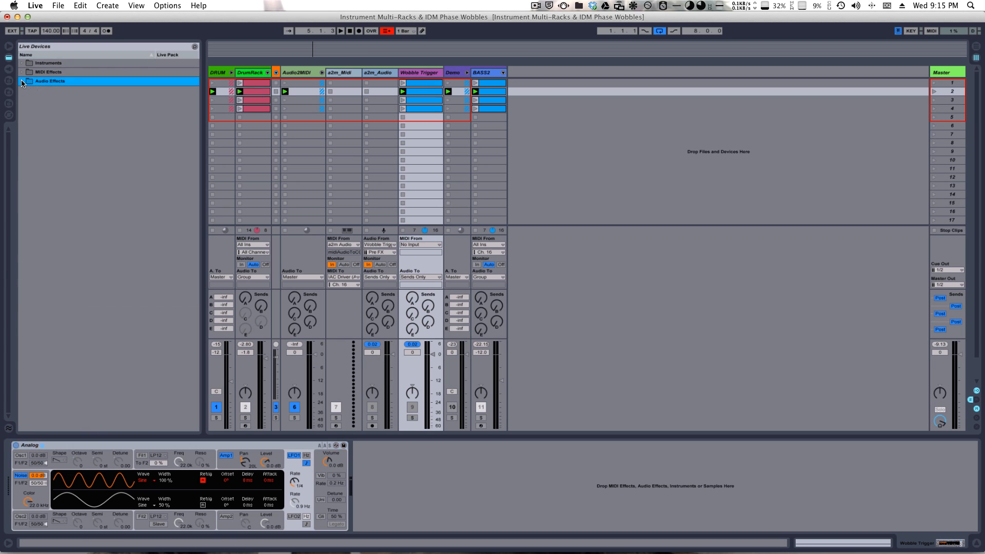
- Review the Analog device on the Wobble Trigger track and compare it with the devices on the DrumRack track
click(80, 444)
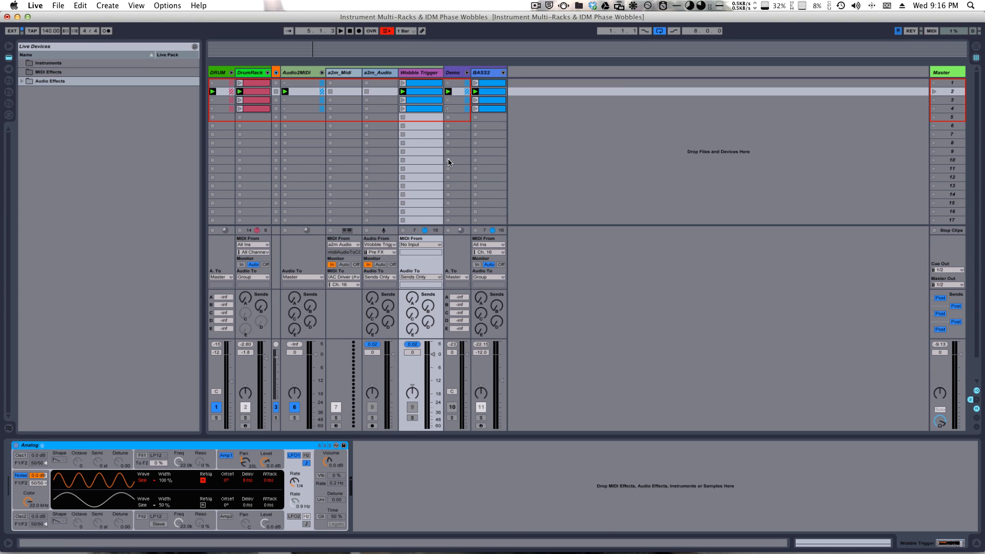
click(424, 76)
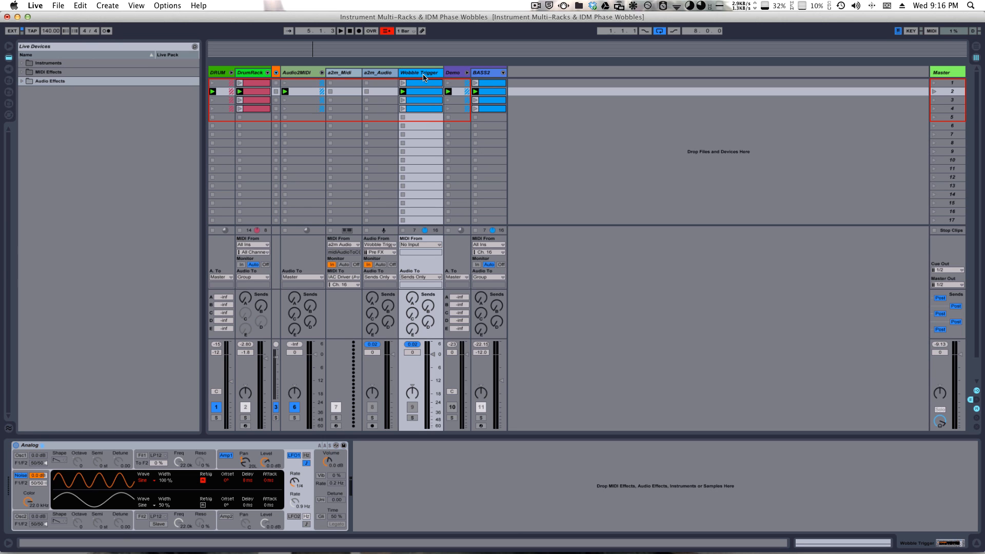
click(72, 450)
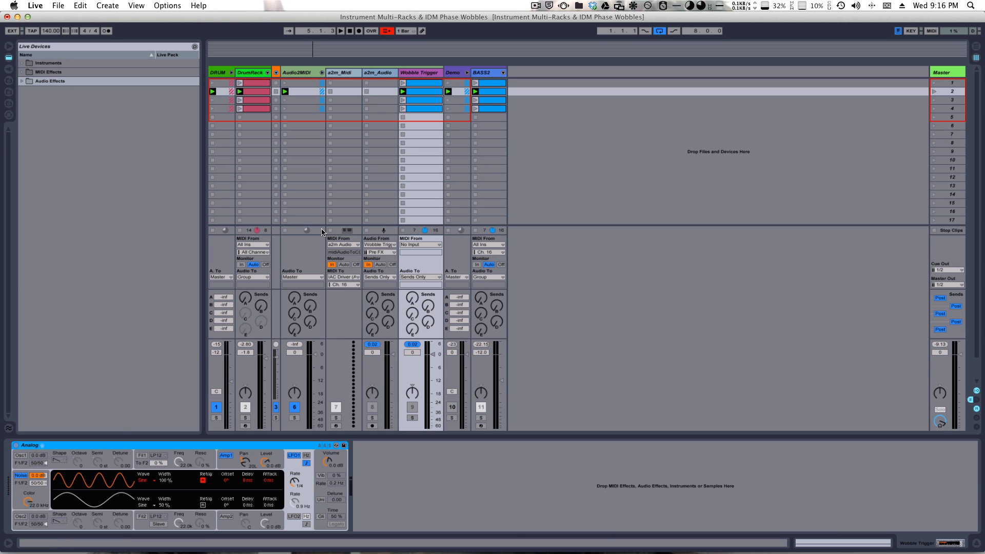
click(253, 75)
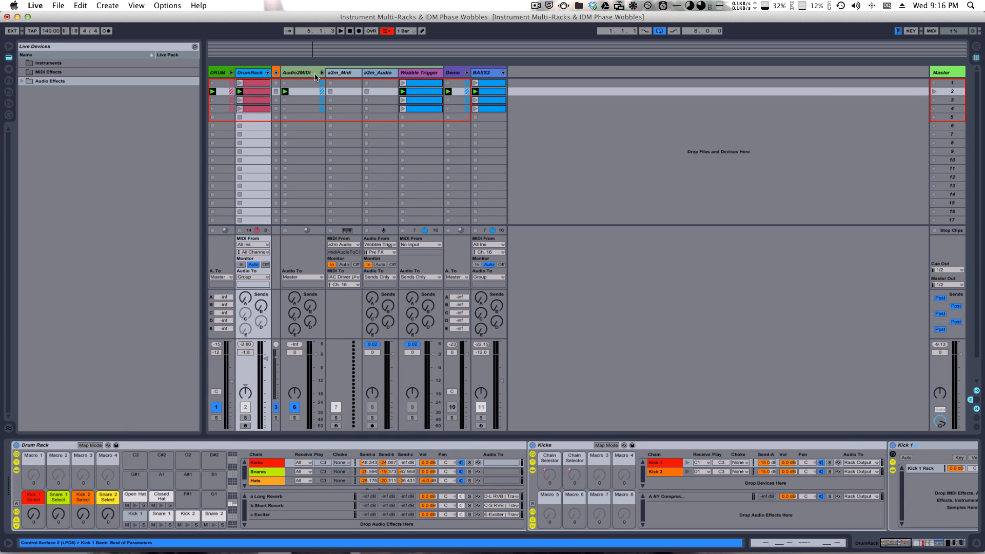
click(421, 77)
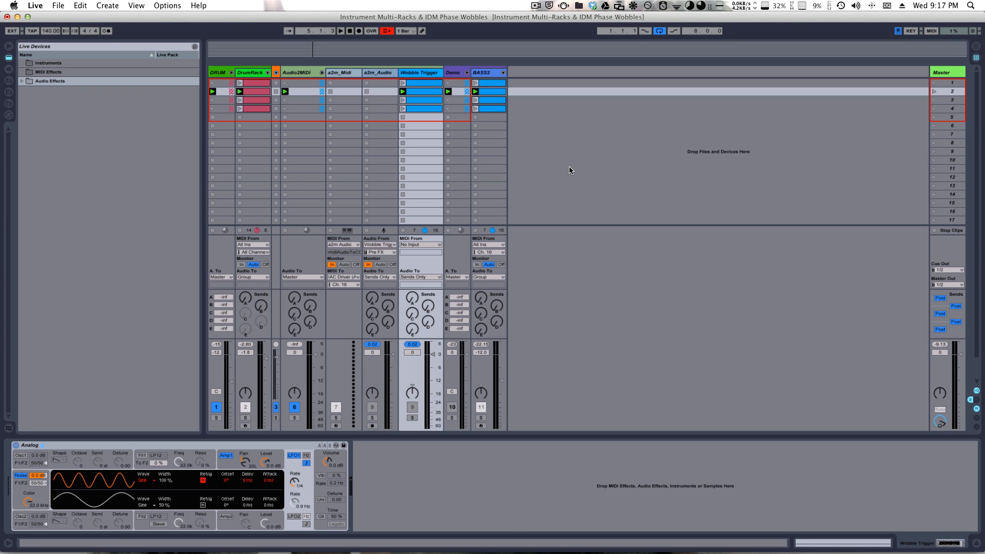
click(453, 73)
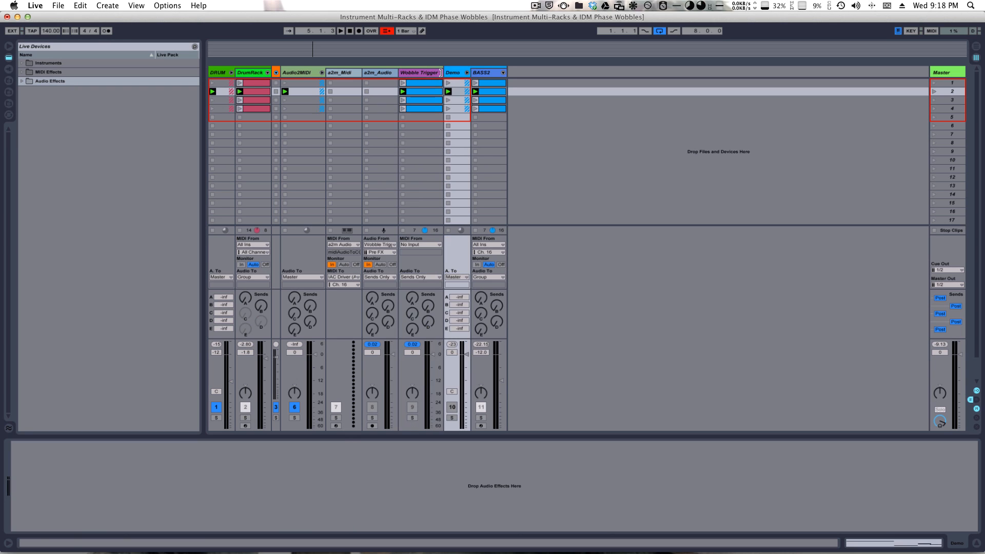
click(435, 75)
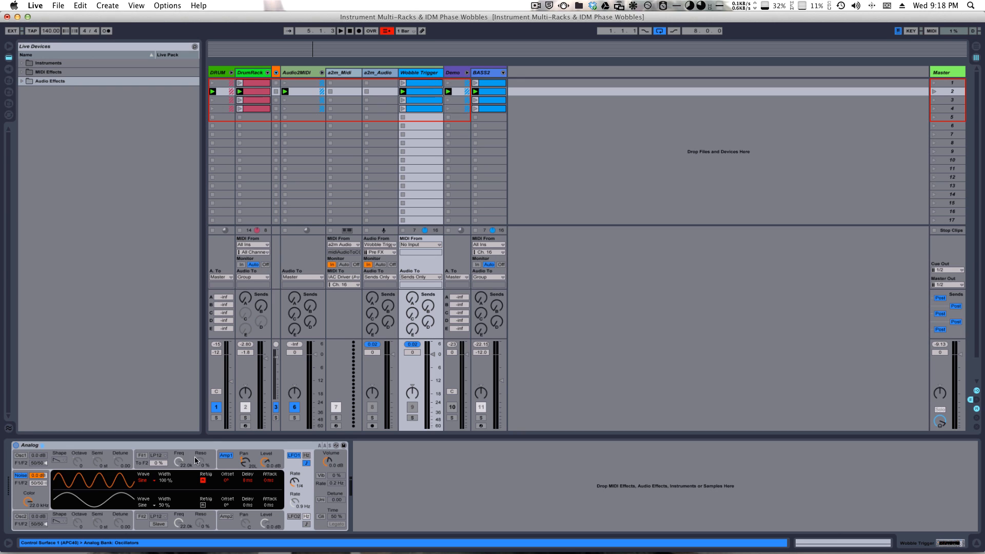
click(185, 445)
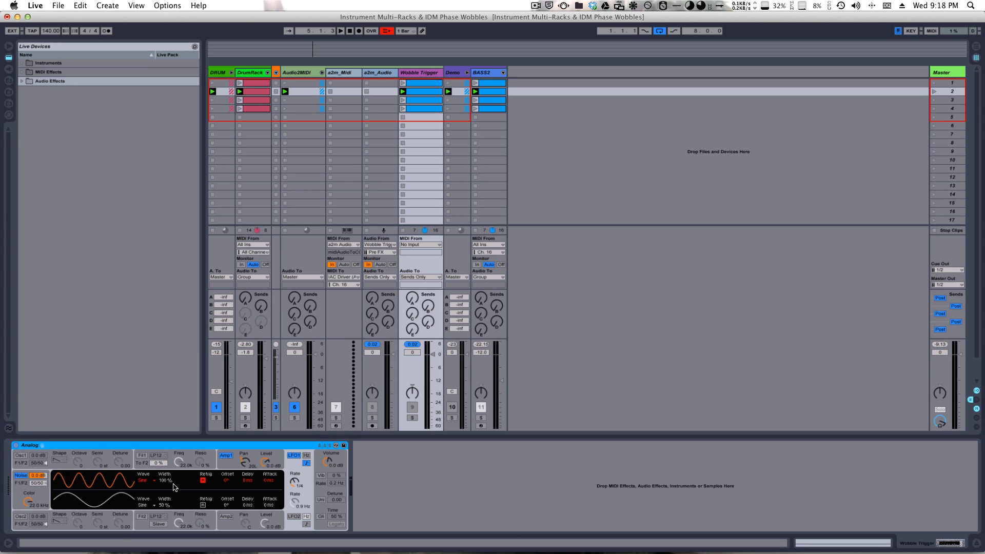
- Check Analog's Amp1 envelope settings on the Wobble Trigger track and set the LFO1 rate to 1/8
click(226, 456)
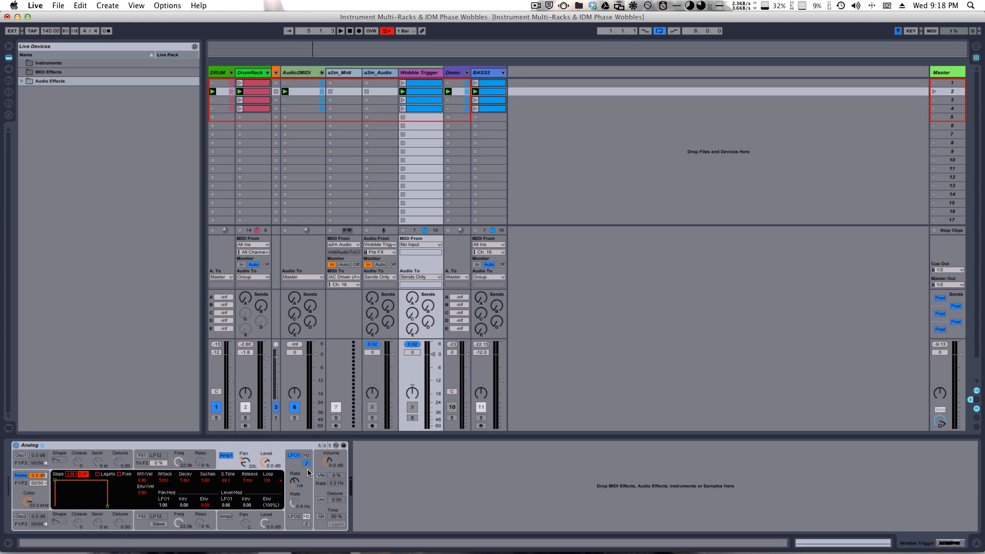
click(293, 456)
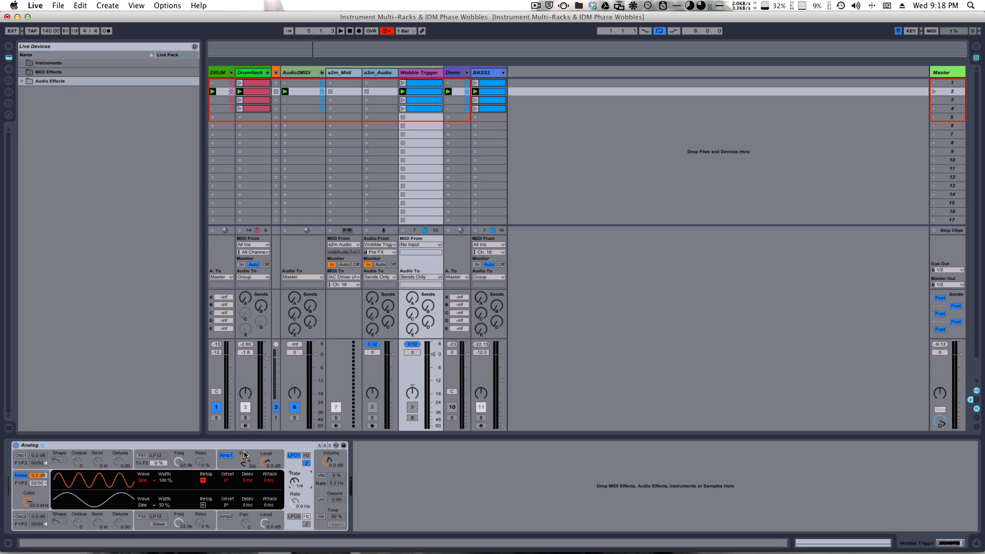
mouse_move(293, 484)
mouse_down()
mouse_move(292, 493)
mouse_move(292, 483)
mouse_up()
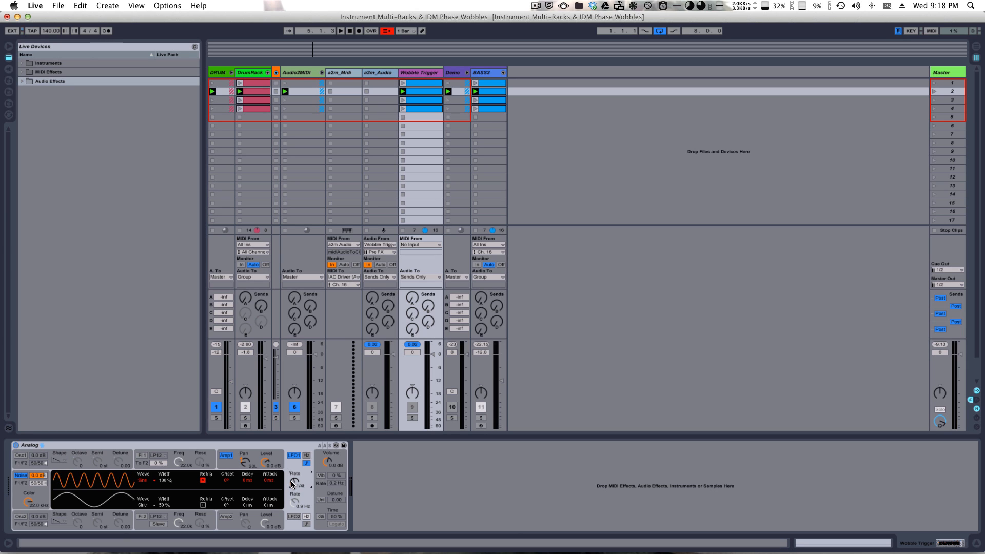
click(282, 444)
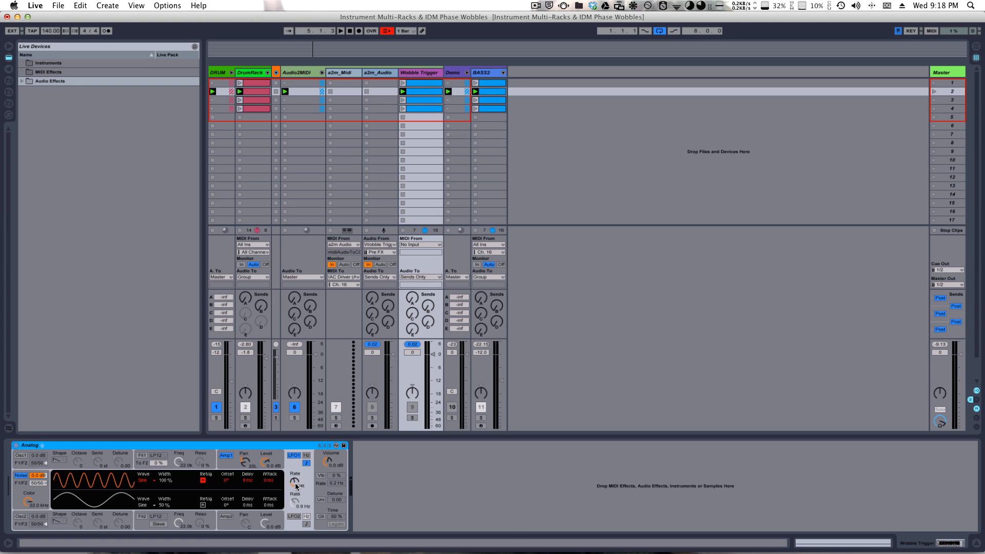
drag(296, 486, 294, 481)
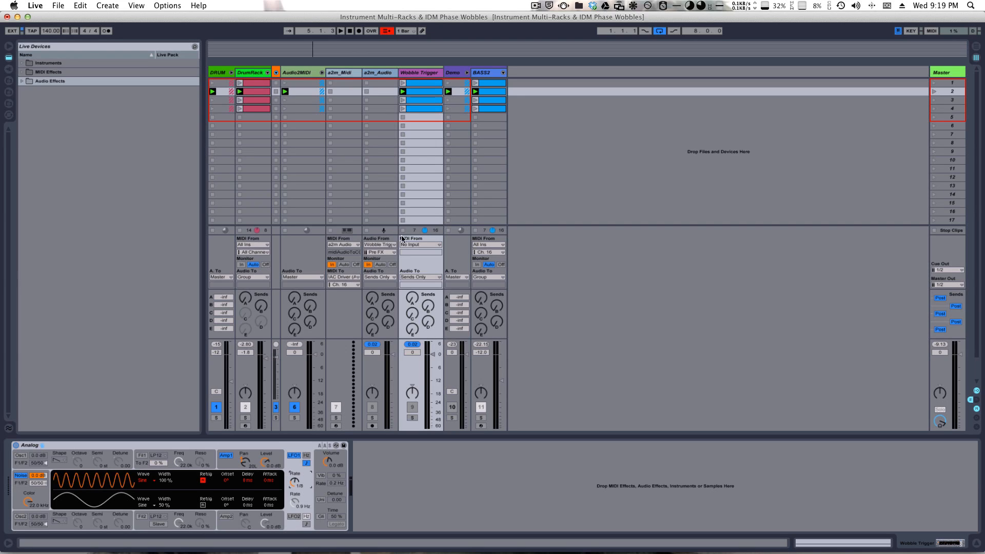
- Inspect the 5 LFO settings of the Massive instrument in BASS2's Voice 1 chain, and close the plug-in window
click(477, 72)
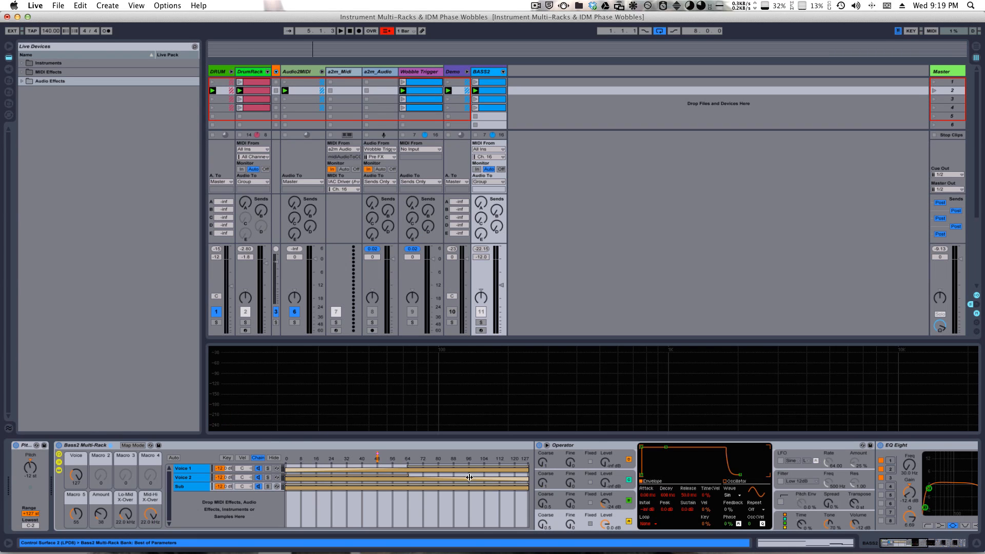
click(196, 468)
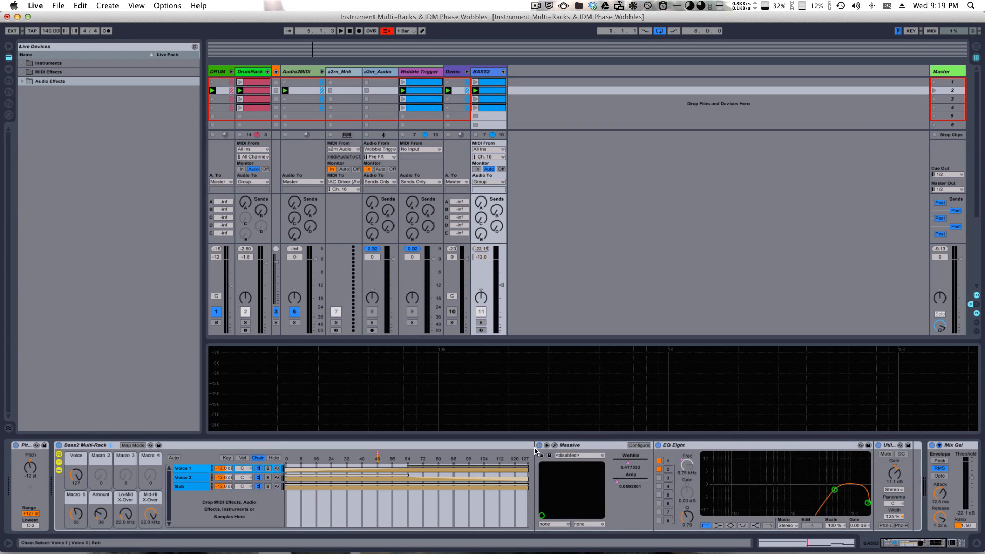
click(555, 445)
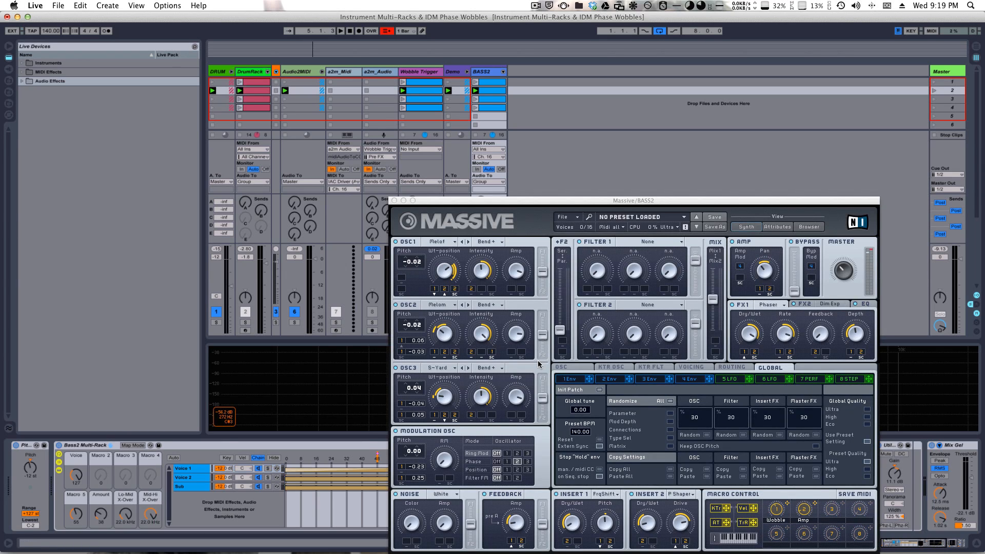
click(733, 380)
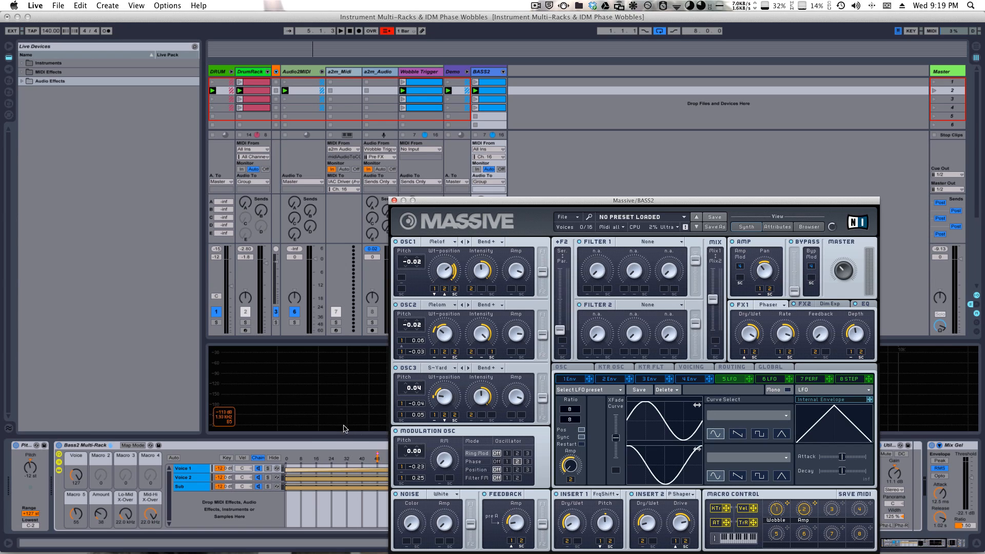
click(394, 201)
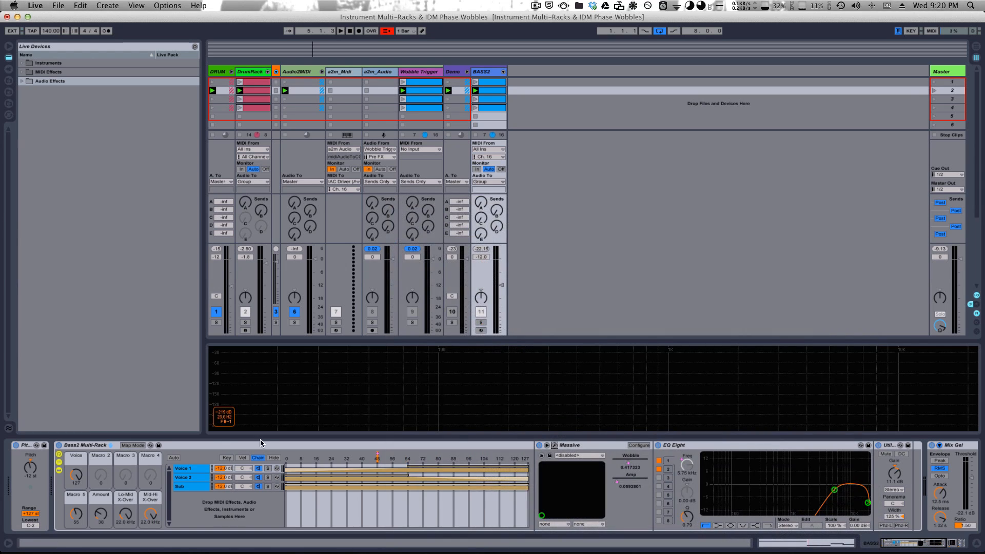
click(206, 467)
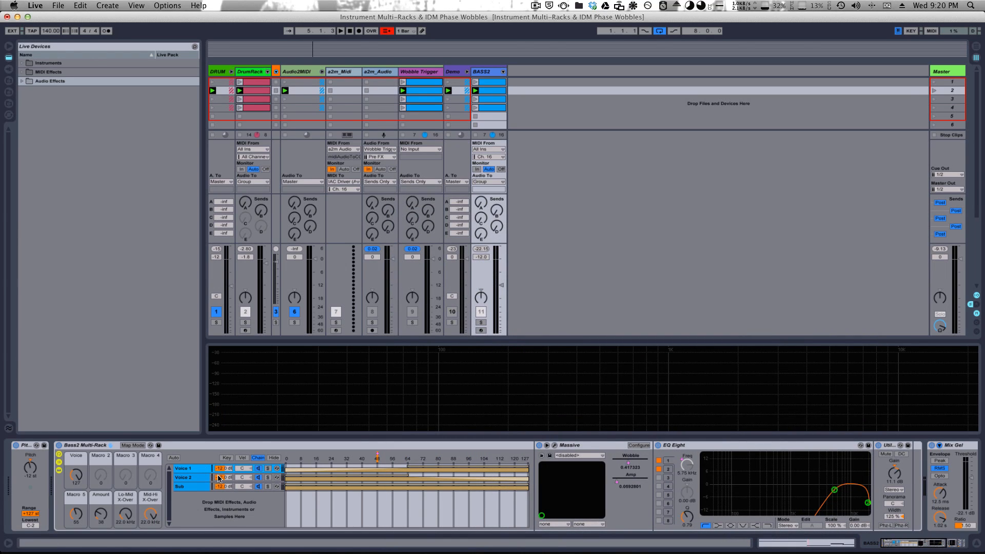
- Adjust the Amount and Macro 5 controls of the Bass2 Multi-Rack on the BASS2 track
click(97, 446)
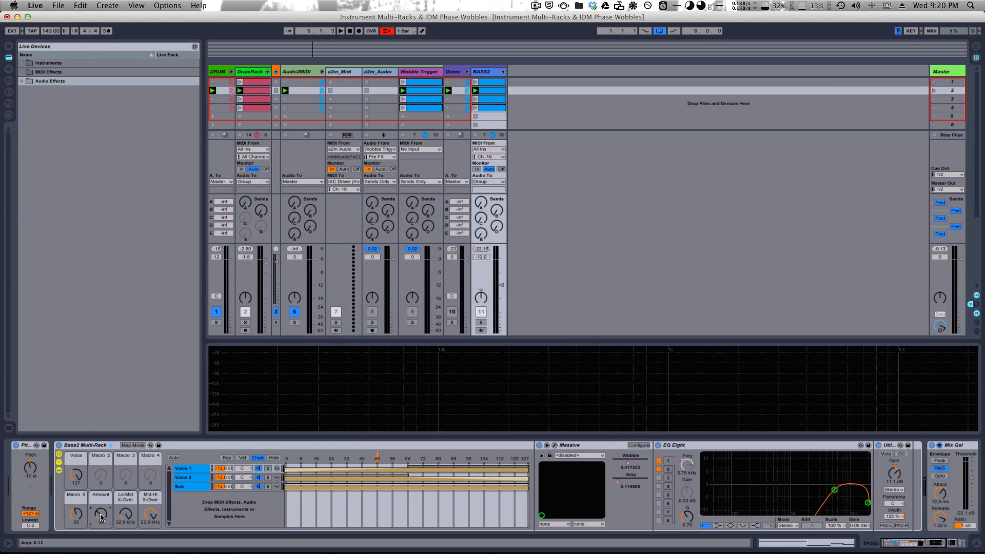
drag(101, 515, 90, 492)
drag(106, 517, 104, 525)
mouse_move(74, 516)
mouse_down()
mouse_move(75, 496)
mouse_move(84, 519)
mouse_move(71, 469)
mouse_move(77, 505)
mouse_up()
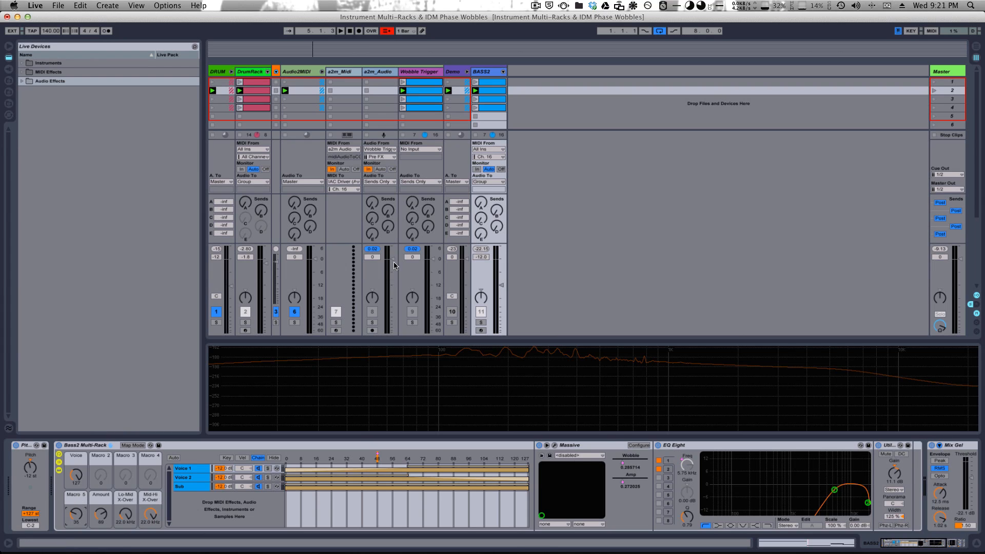
- Check the Wobble Trigger track, and move the Audio2MIDI group with its tracks to the position after BASS2
click(426, 72)
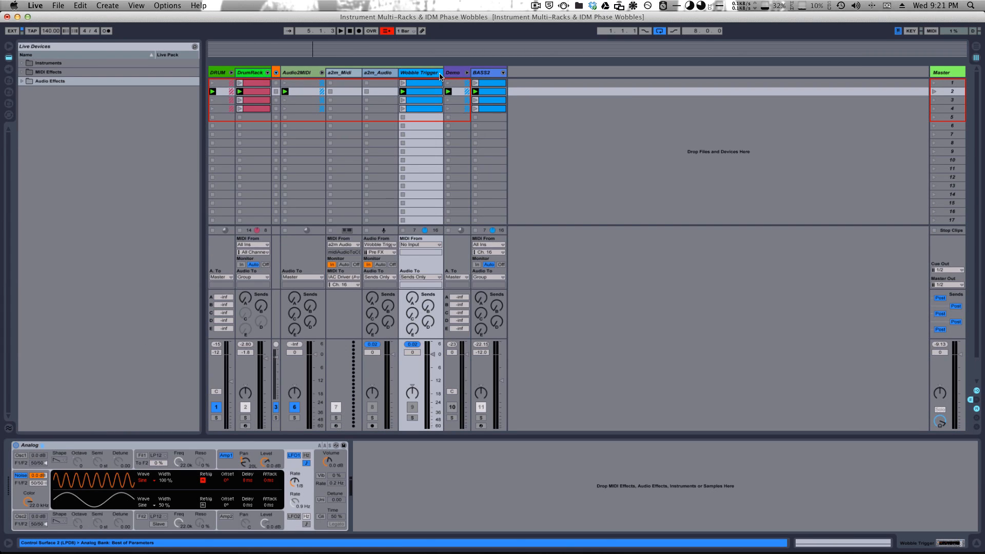
click(422, 83)
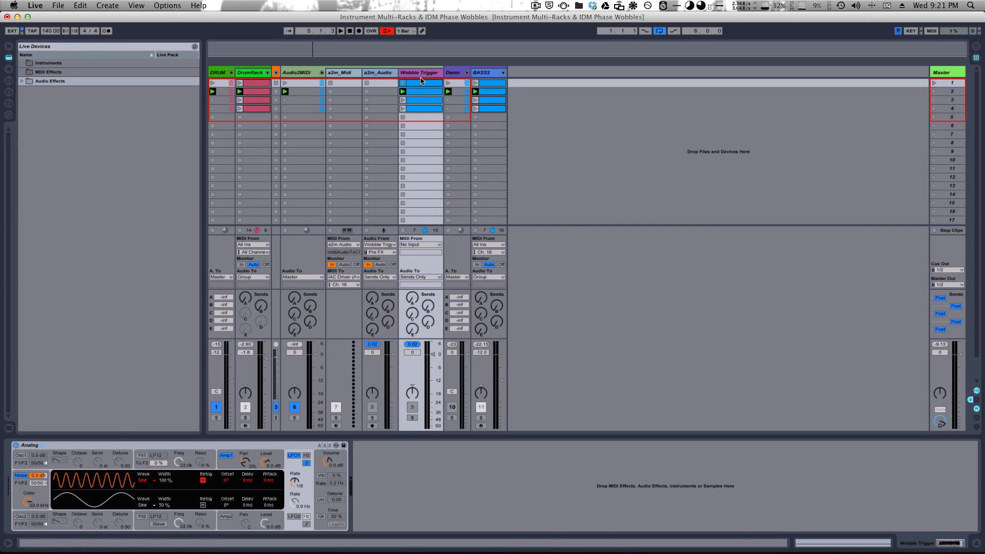
click(420, 75)
click(307, 73)
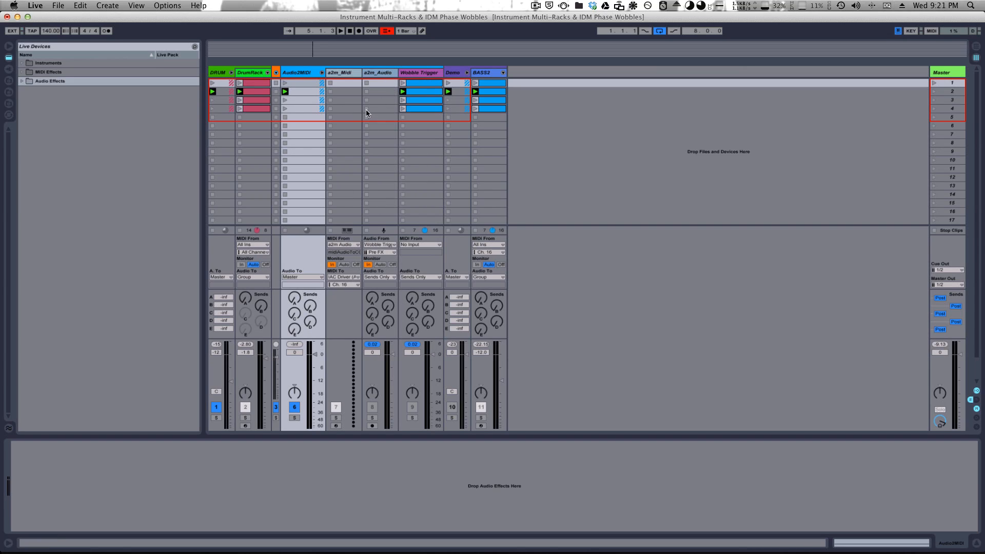
drag(298, 73, 521, 75)
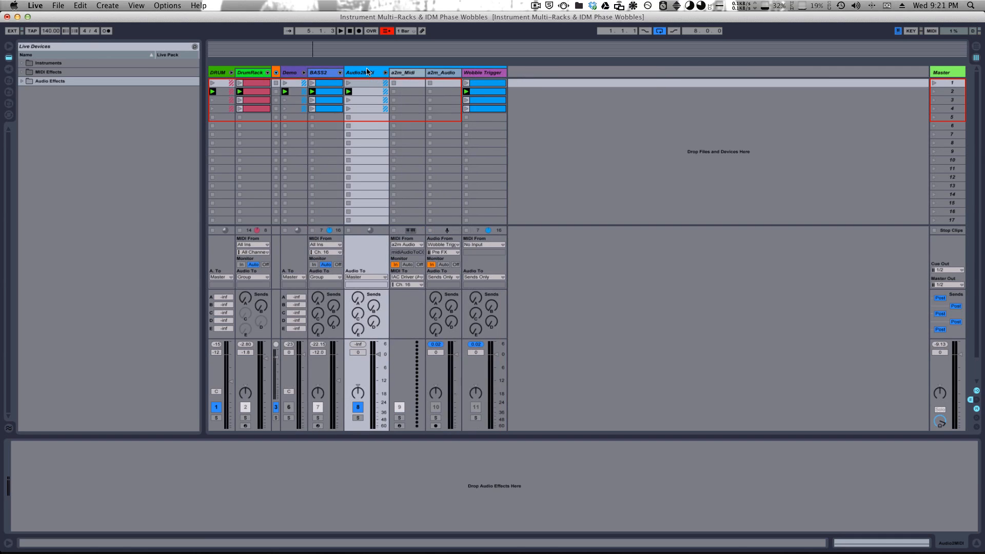
- Check the Wobble Trigger's Analog, bring up BASS2's device chain, and launch scene 1
click(468, 73)
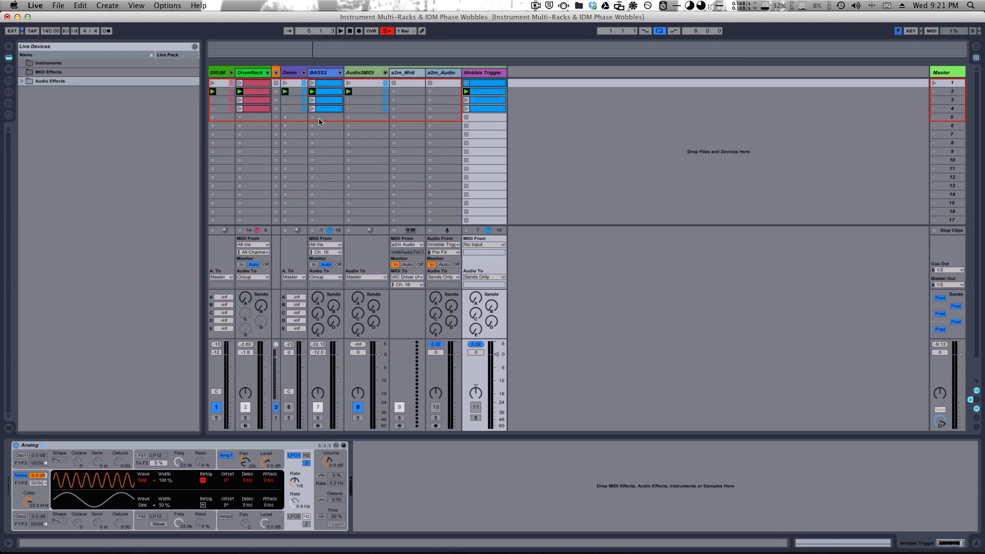
click(324, 76)
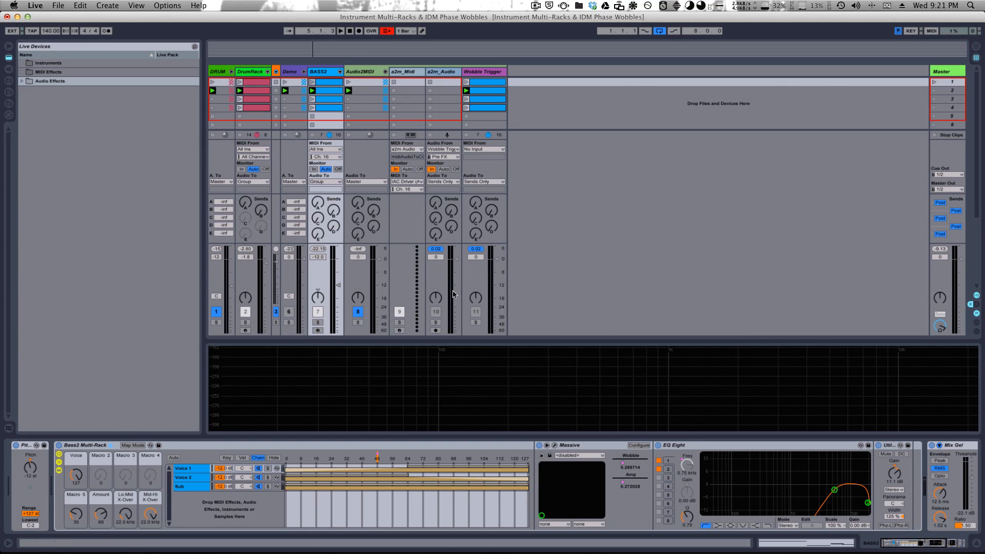
click(931, 83)
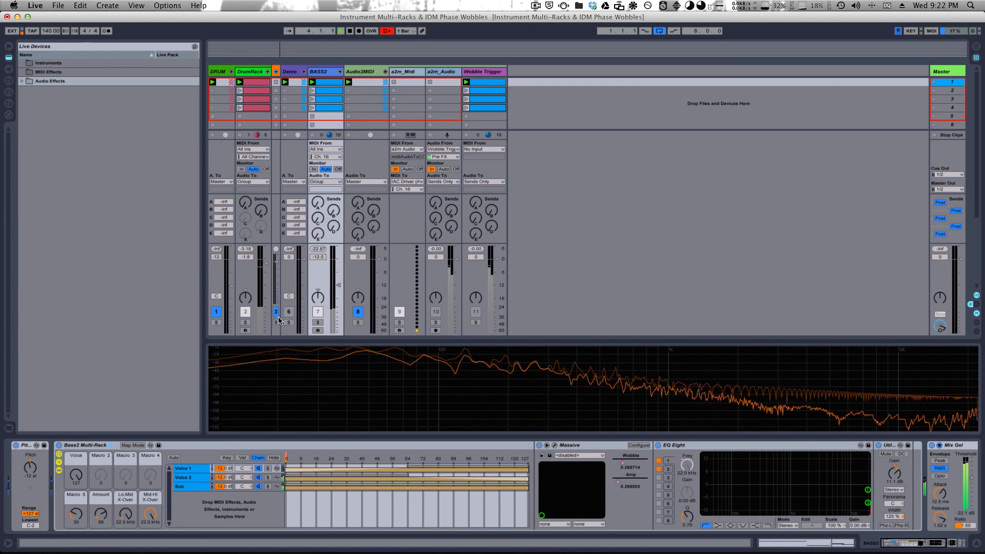
- Widen the narrow orange Empty track between DrumRack and Demo so its name is readable, and select the Demo group
click(290, 72)
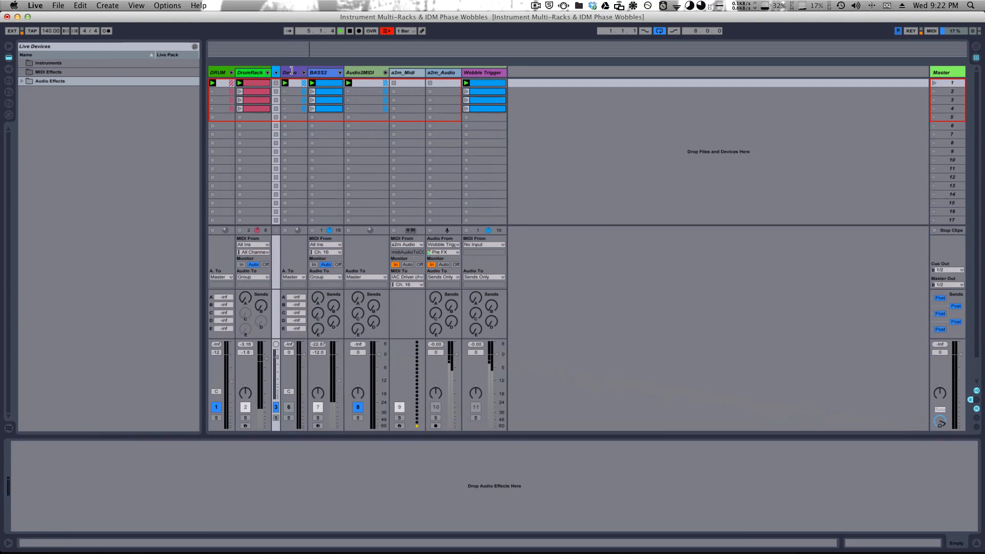
drag(281, 72, 308, 74)
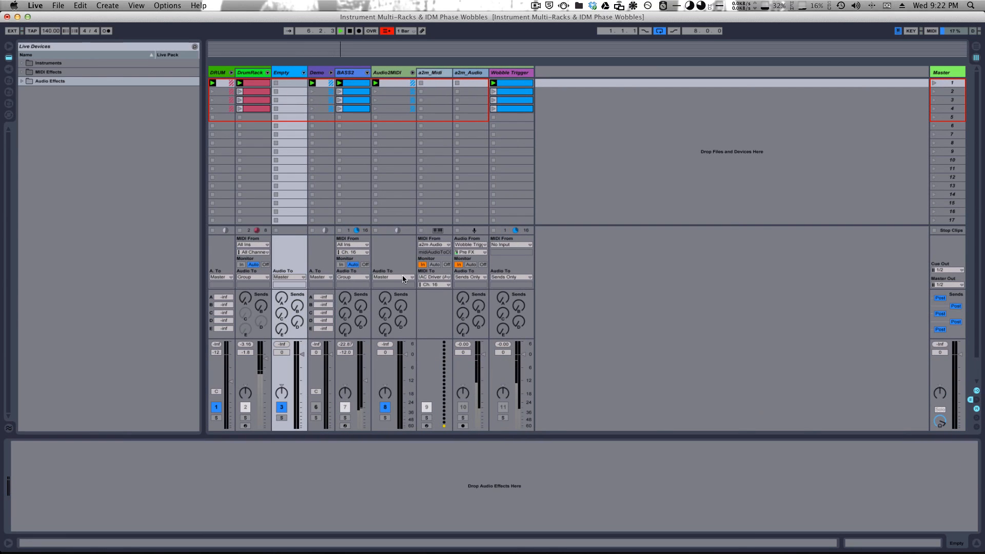
click(326, 74)
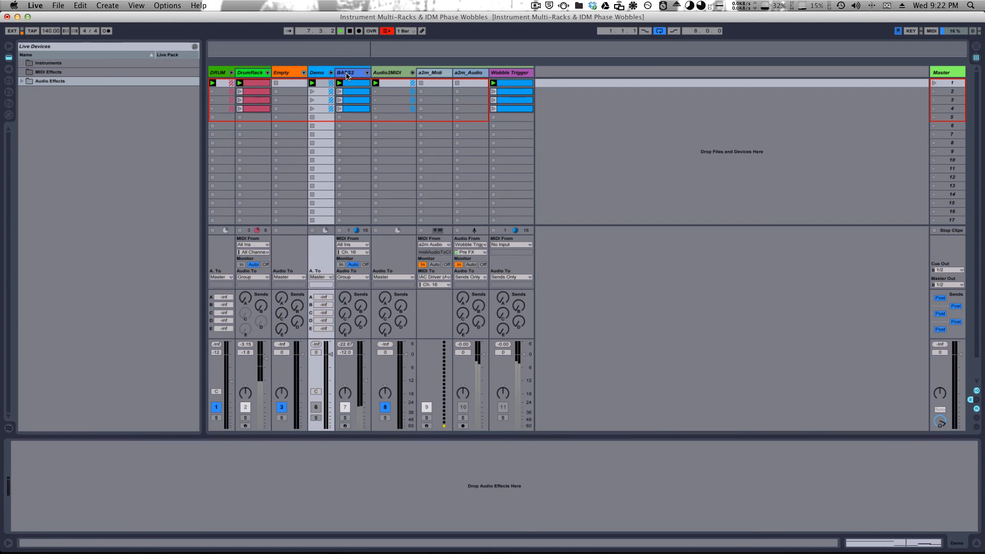
- Solo the BASS2 track briefly to audition it, and switch the Demo group's output on
click(347, 75)
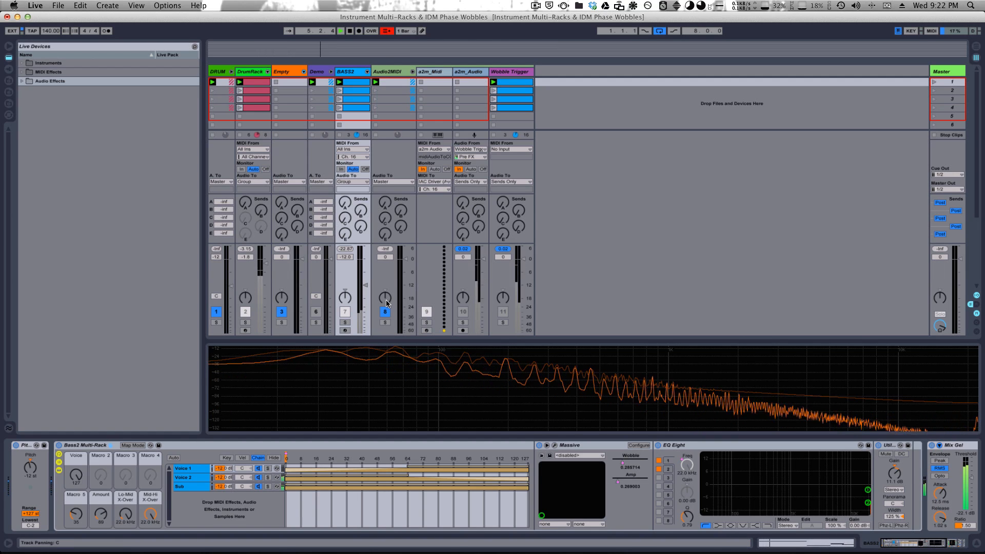
click(345, 322)
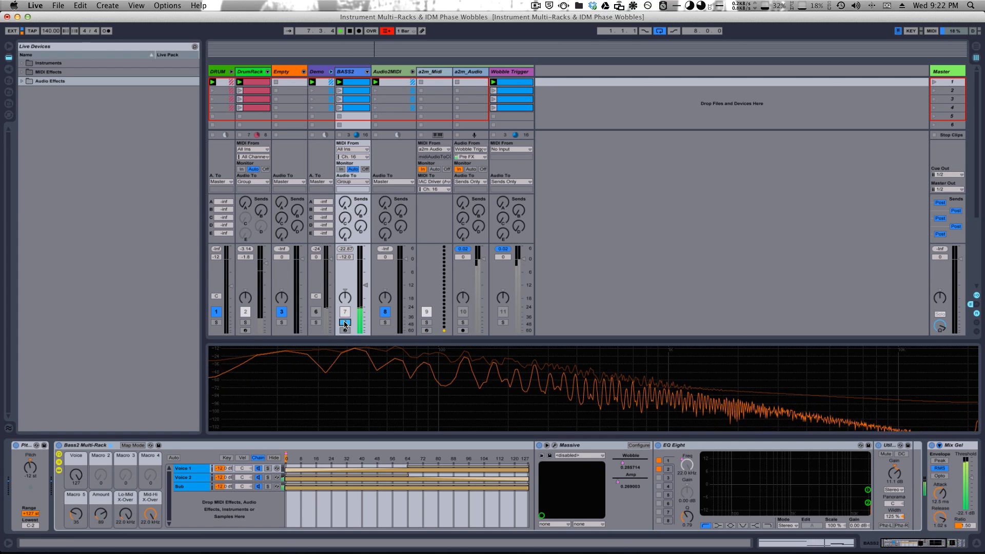
click(344, 322)
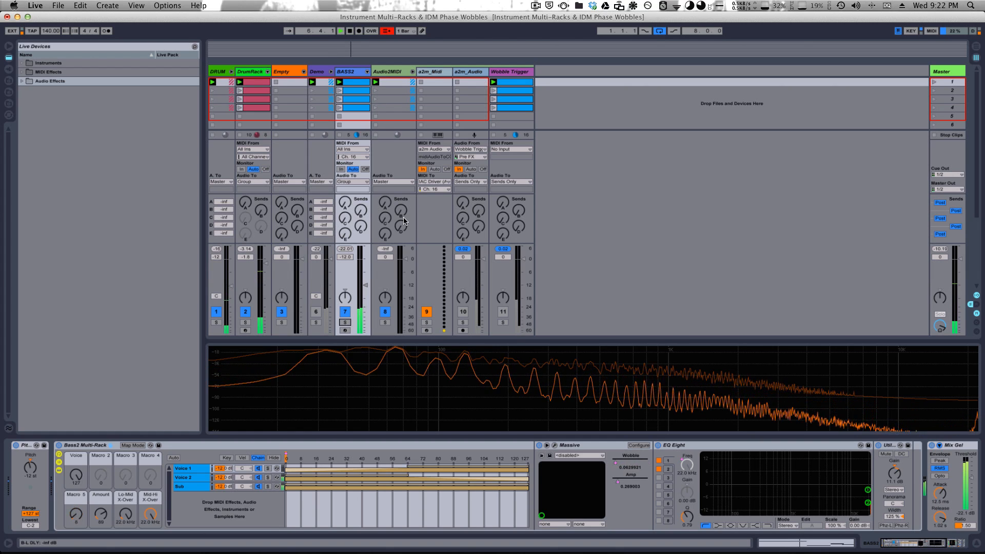
click(316, 311)
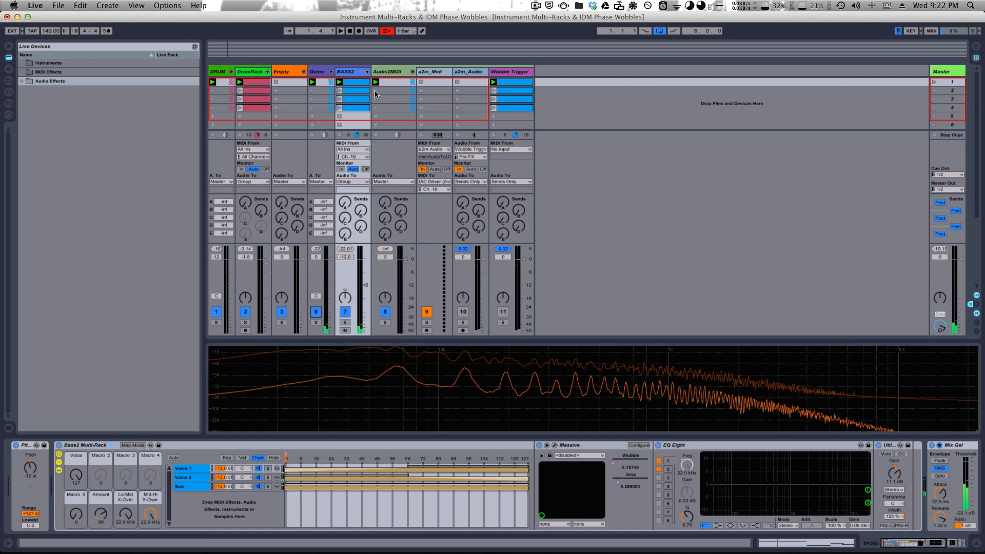
- Show the Wobble Trigger's Analog, relaunch scene 1, and audition BASS2 in solo for a few bars
click(521, 85)
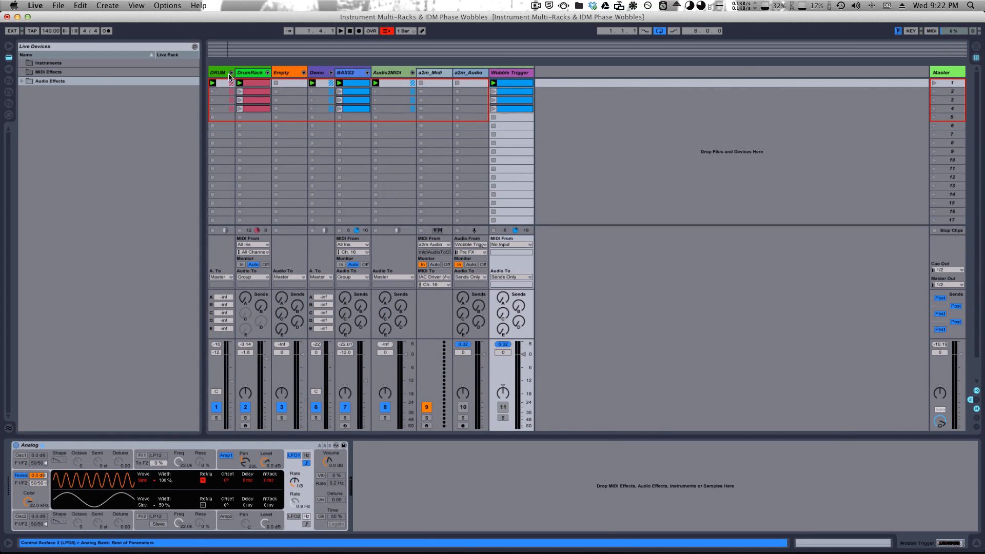
click(934, 85)
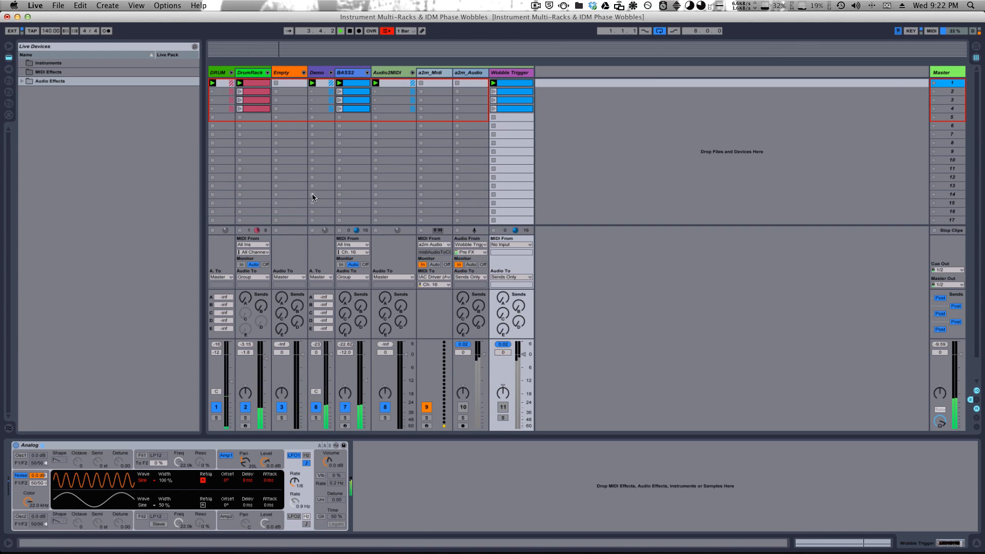
click(344, 417)
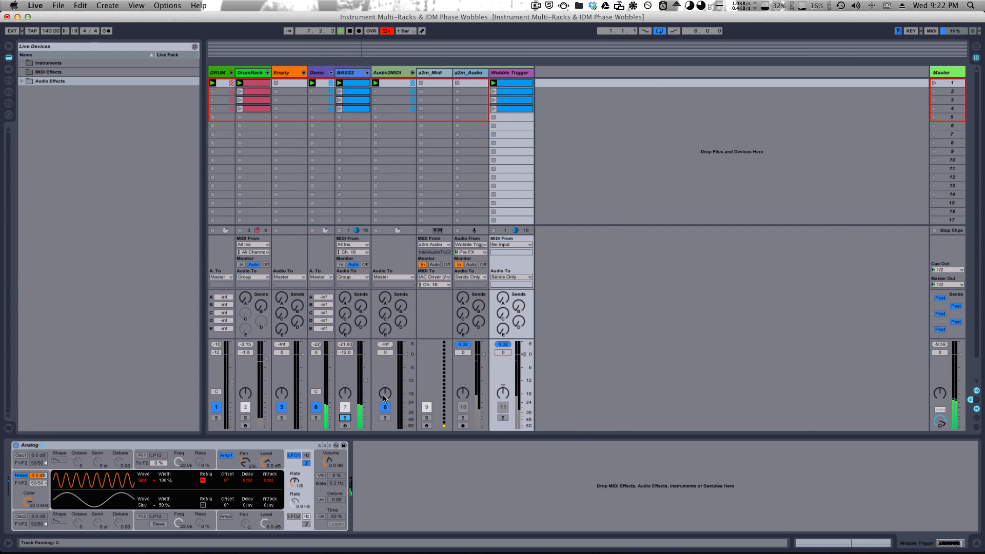
click(344, 418)
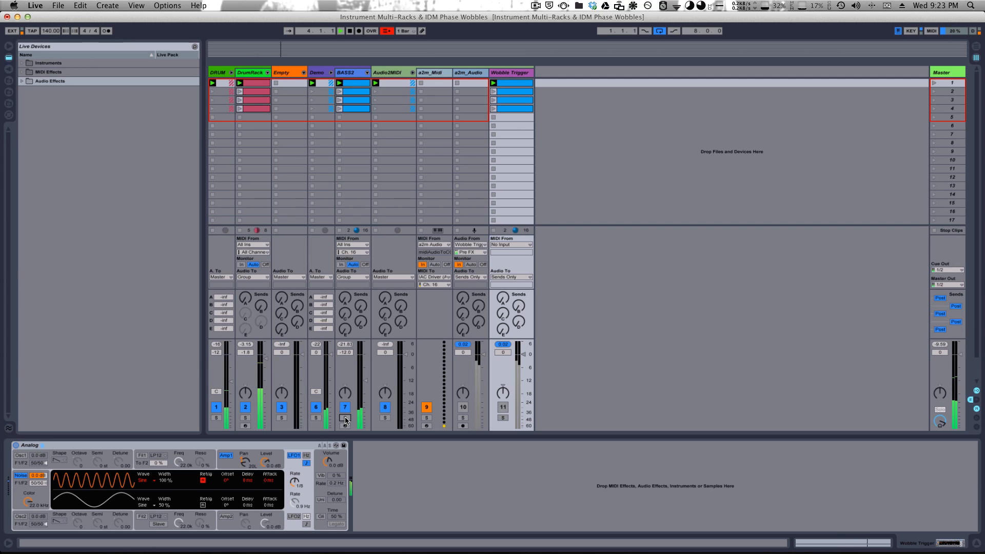
- Set the LFO1 rate of the Wobble Trigger's Analog to 1/16d, and solo BASS2, Audio2MIDI and a2m_Midi together
drag(295, 483, 296, 480)
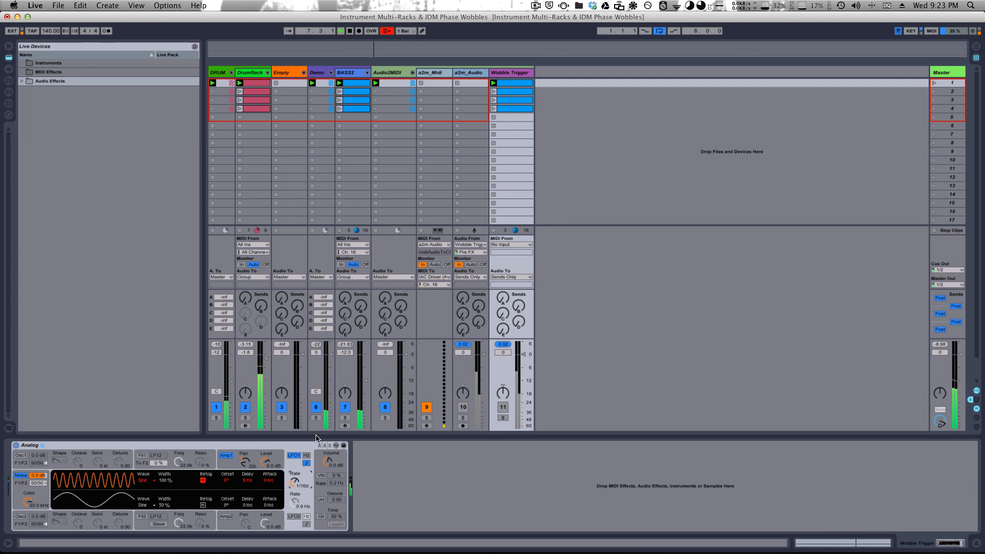
click(344, 418)
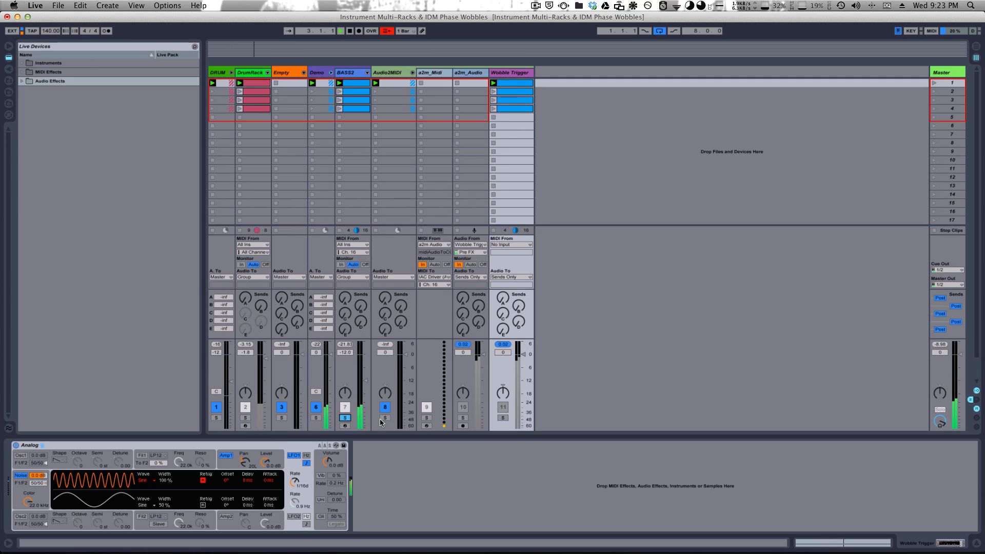
click(385, 418)
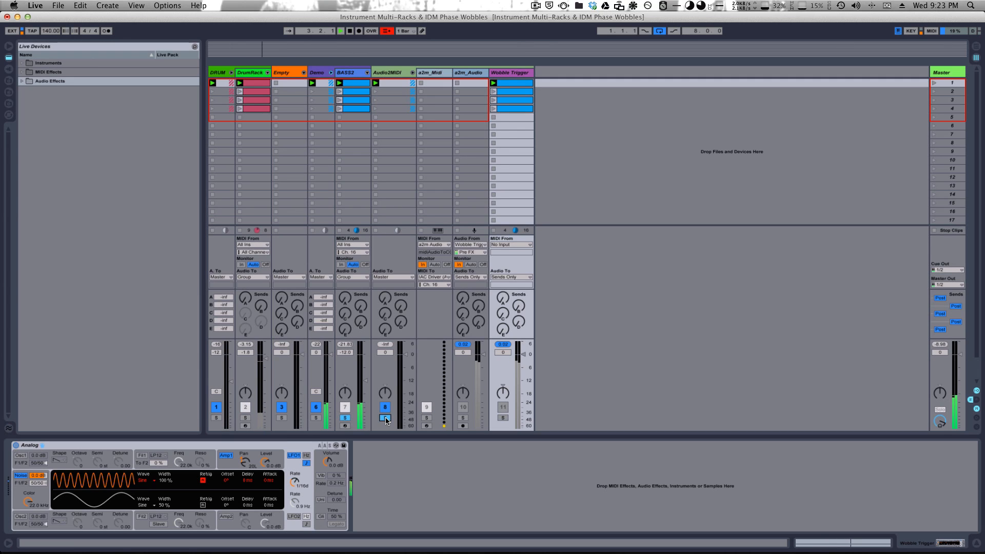
click(426, 417)
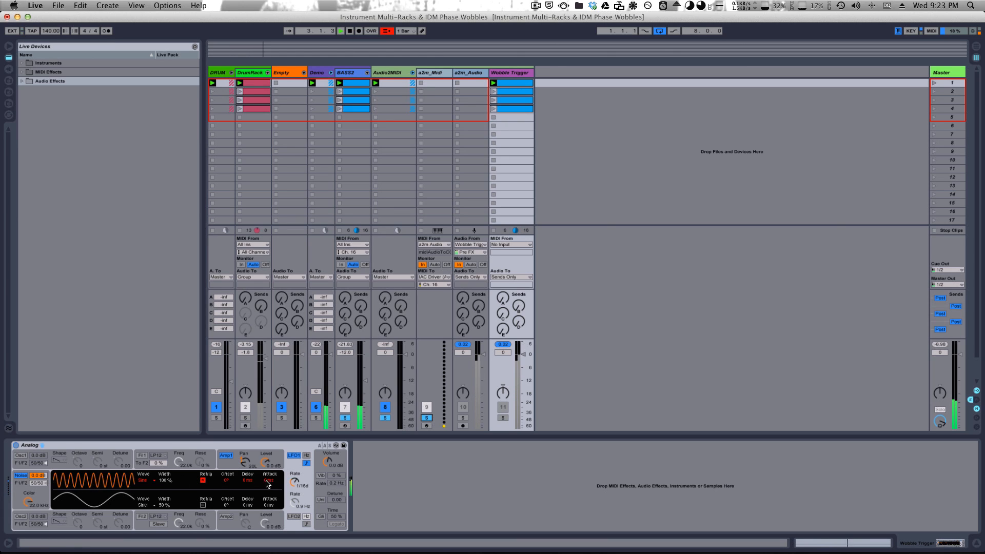
- Set the Wobble Trigger's Analog LFO1 rate to 1/4 and bring up the midiAudioToCC device on the a2m_Audio track
drag(297, 485, 296, 493)
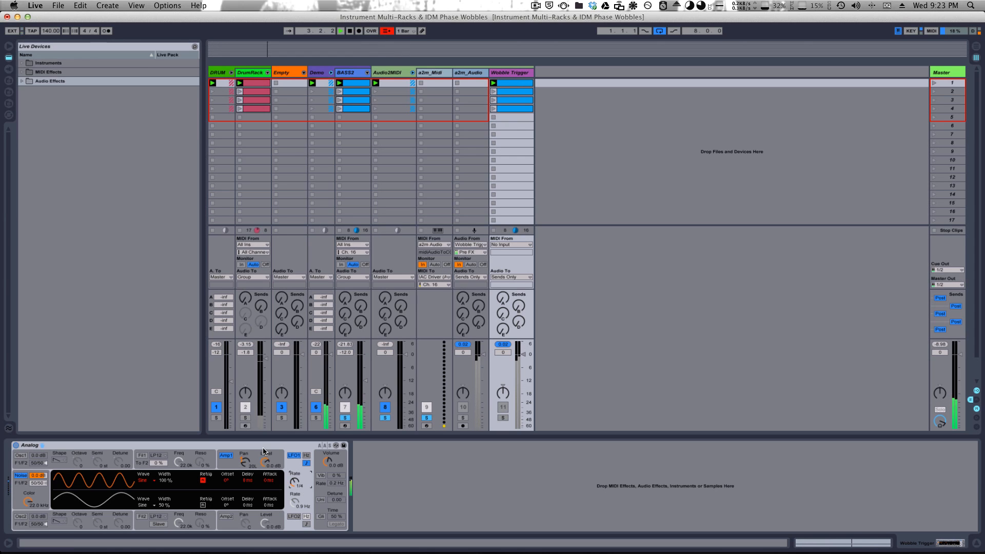
click(390, 75)
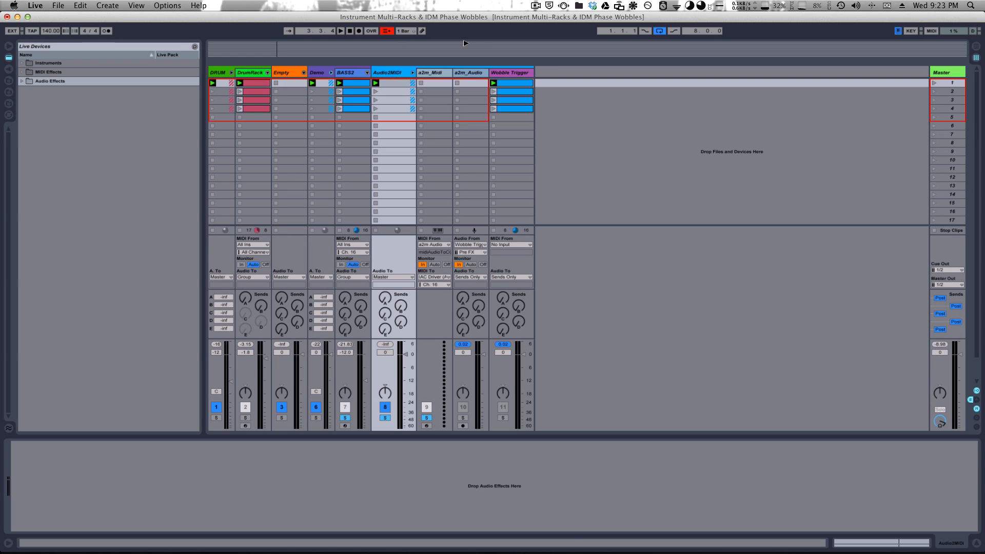
click(468, 72)
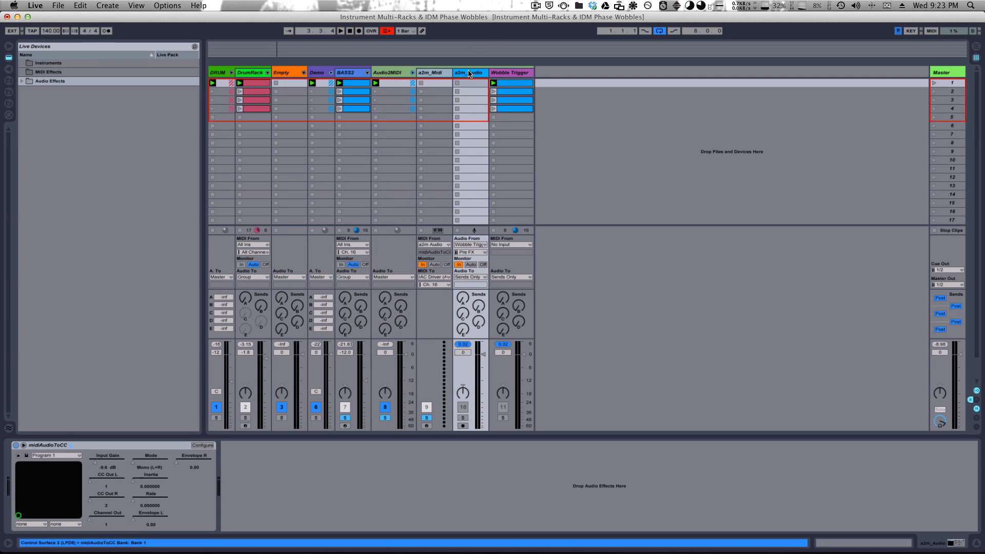
click(61, 446)
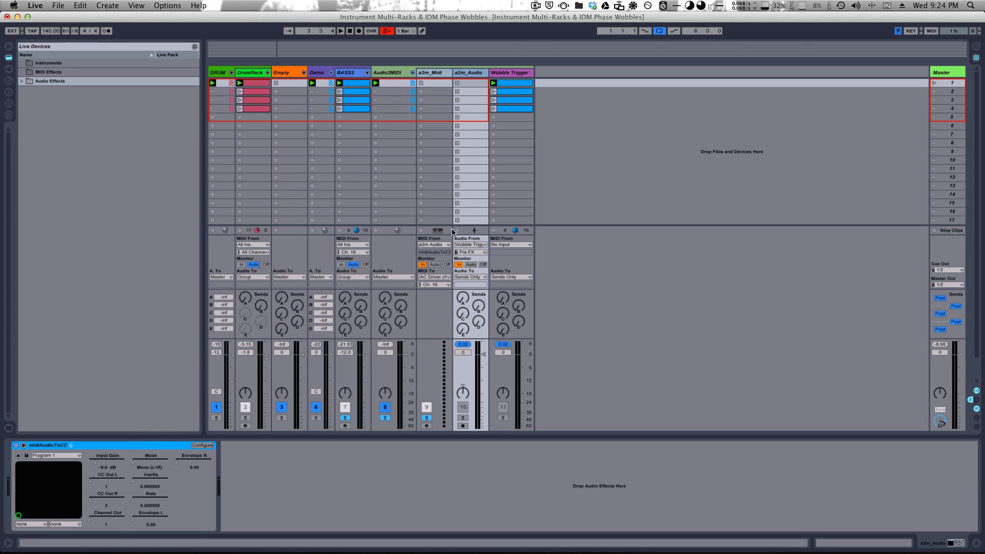
- Solo the Wobble Trigger track and play it back with its volume lowered to -12 dB
click(502, 417)
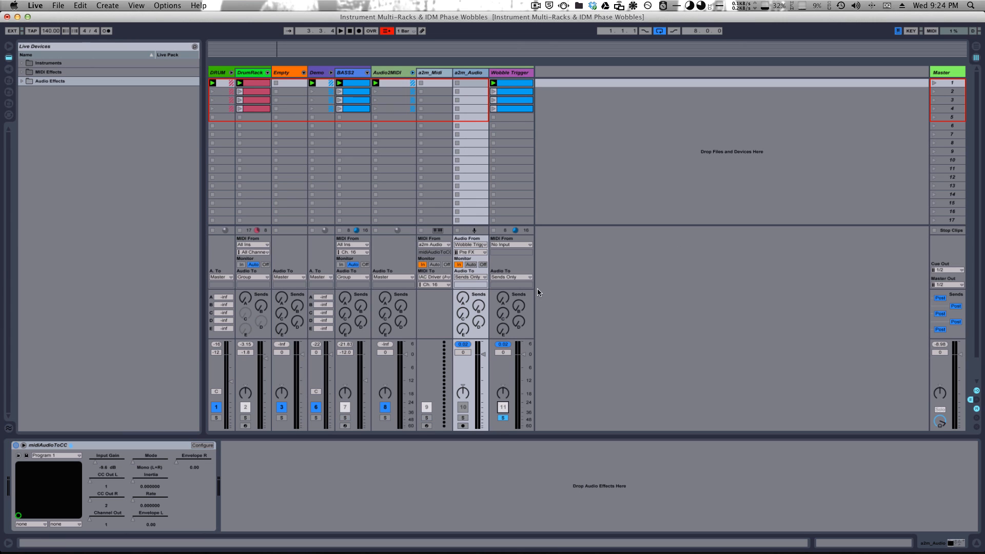
drag(521, 357, 526, 388)
key(space)
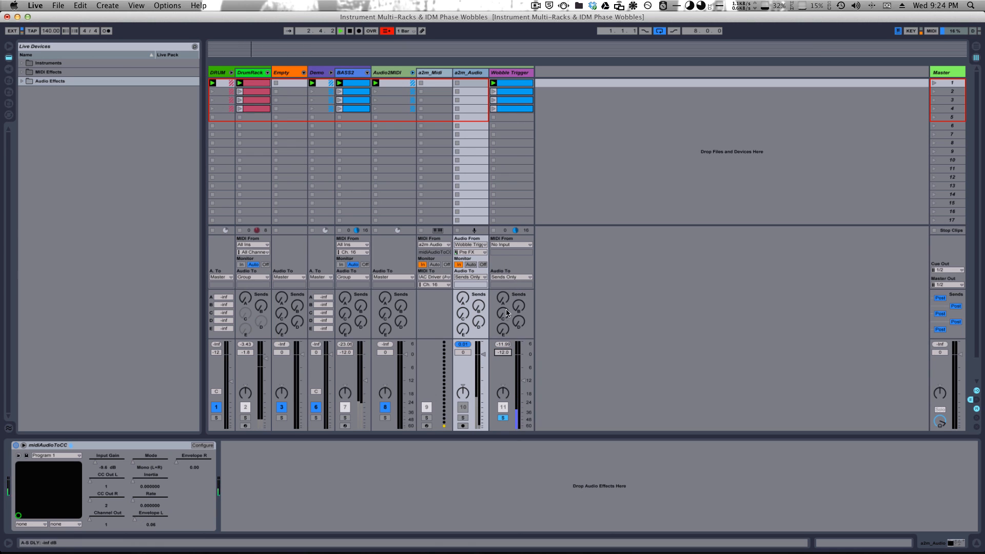
- Set the a2m_Audio track's volume to -12 dB
click(463, 417)
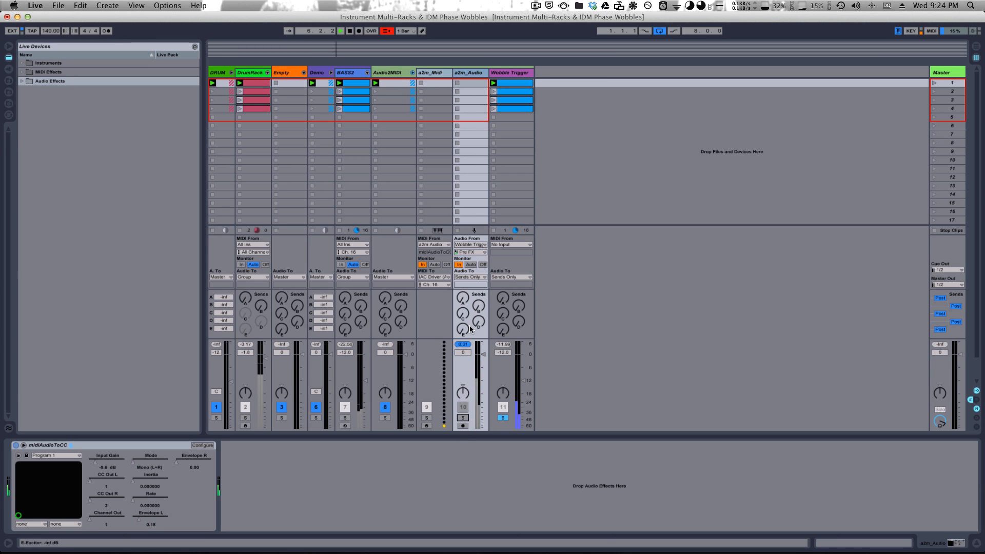
click(464, 353)
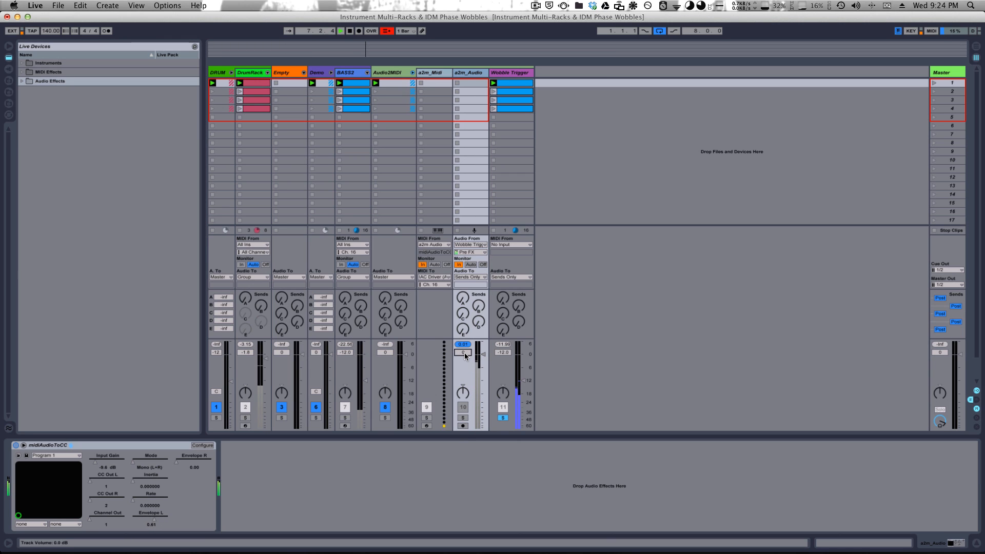
text(-12.)
key(Return)
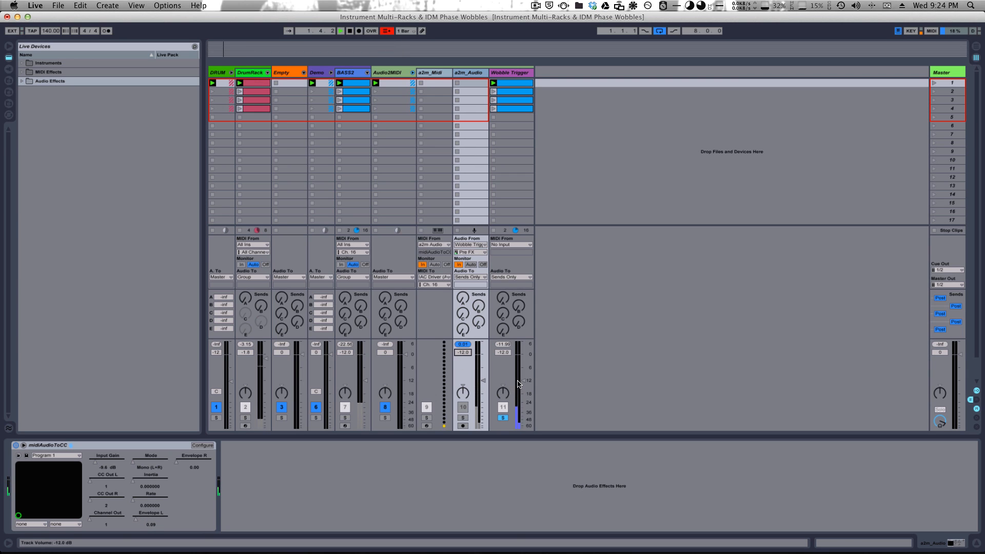
- Raise the Wobble Trigger volume to about -0.3 dB and the a2m_Audio volume to about -0.1 dB
drag(523, 375, 525, 356)
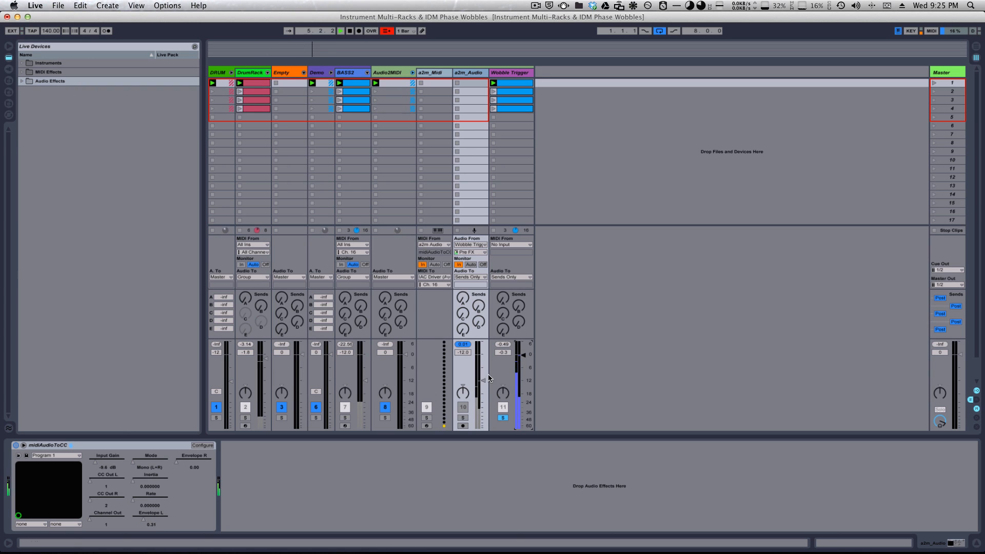
drag(482, 382, 486, 354)
click(463, 76)
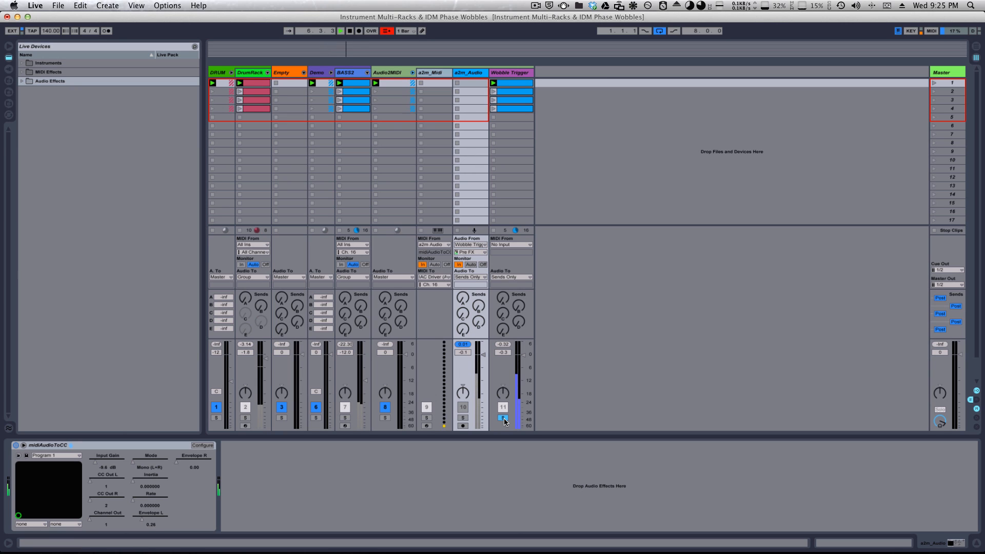
- Audition the a2m_Audio track soloed and activated, with its send E raised slightly
click(463, 417)
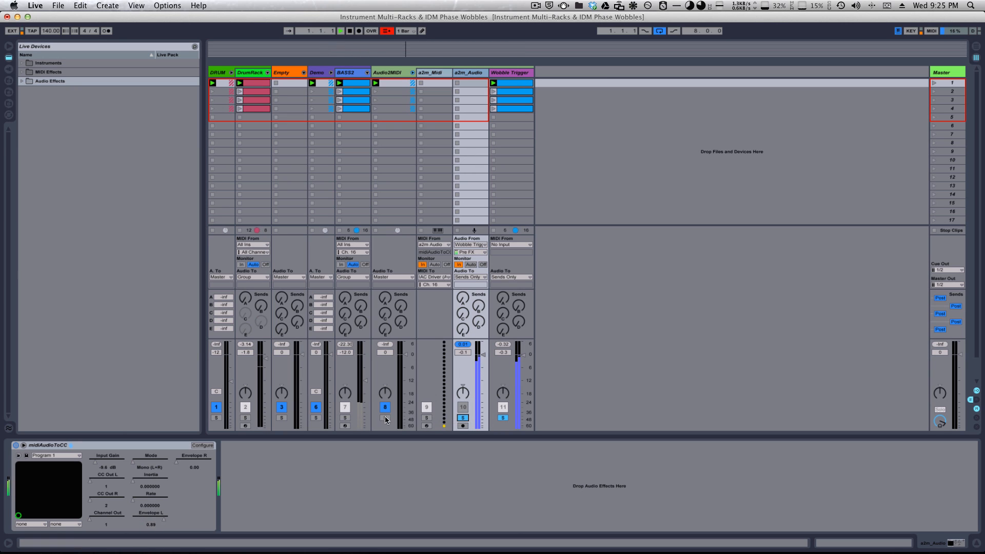
click(463, 418)
click(463, 408)
click(464, 417)
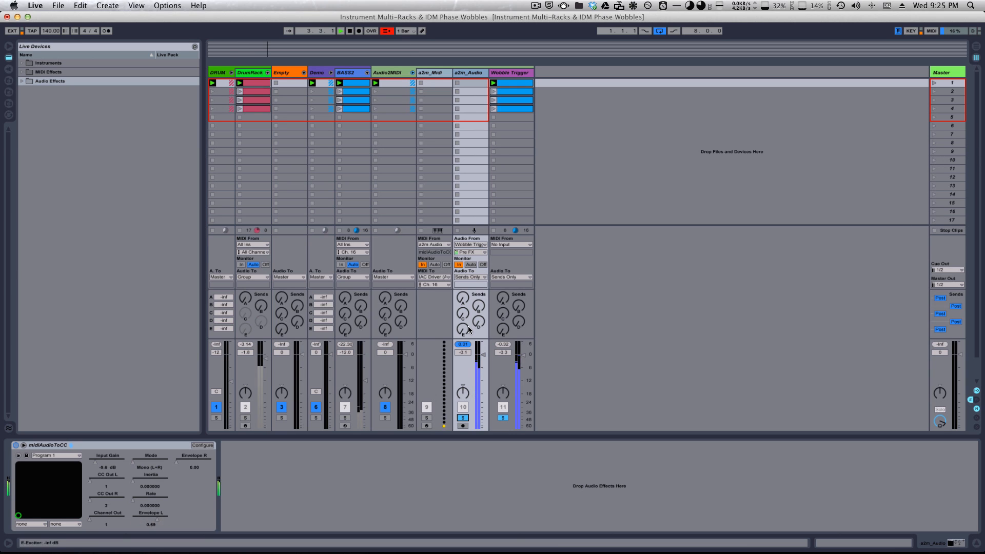
drag(464, 322, 461, 318)
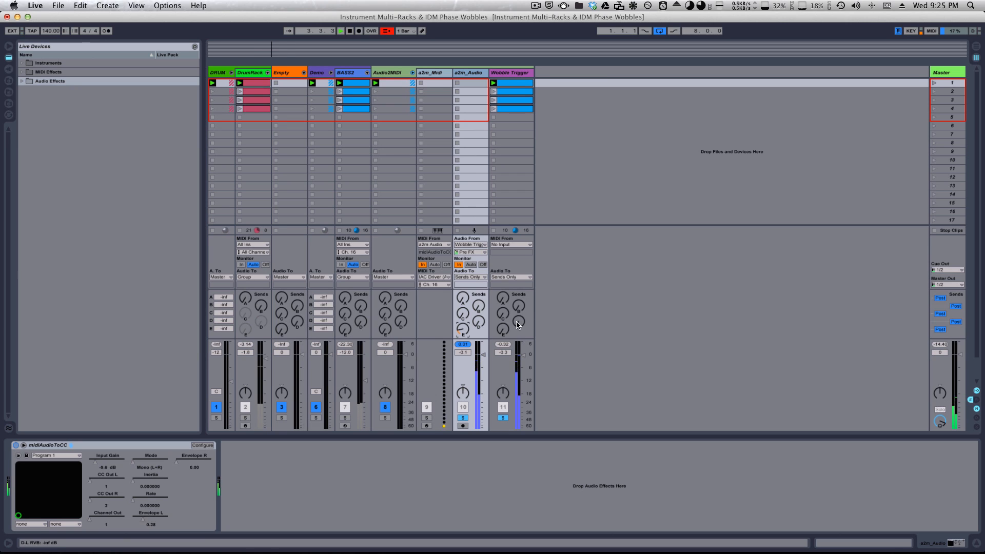
key(space)
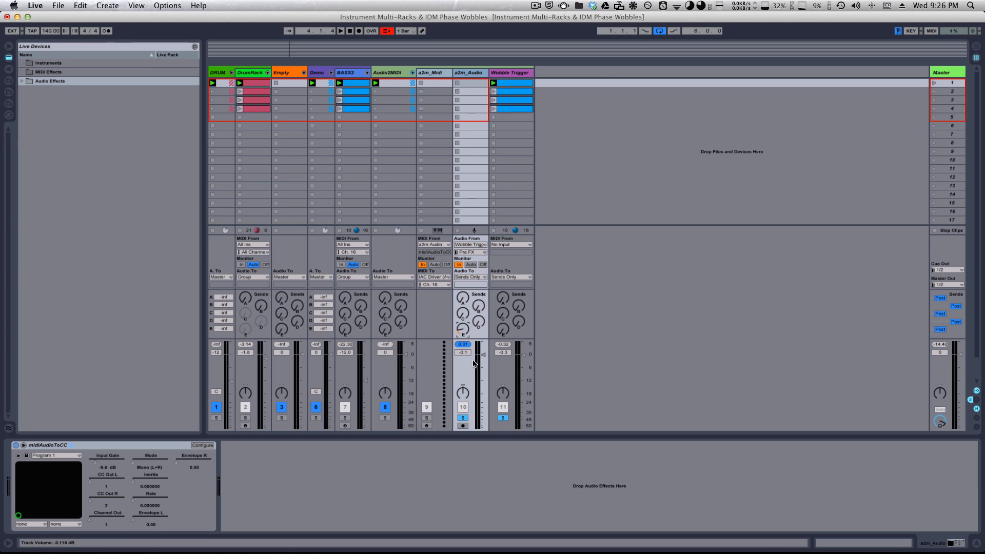
- Turn off the a2m_Audio track's solo and bring its send E fully down to -inf
click(462, 417)
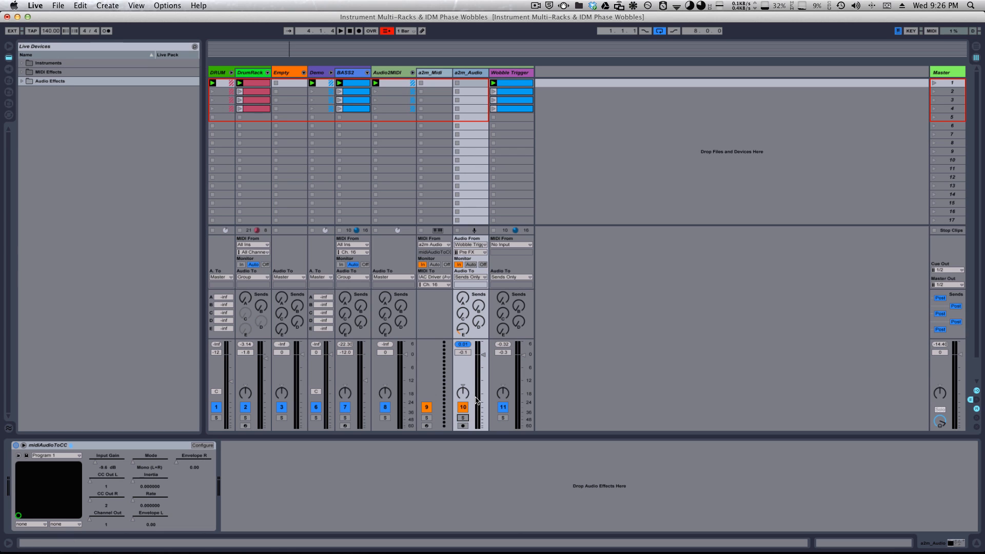
click(468, 73)
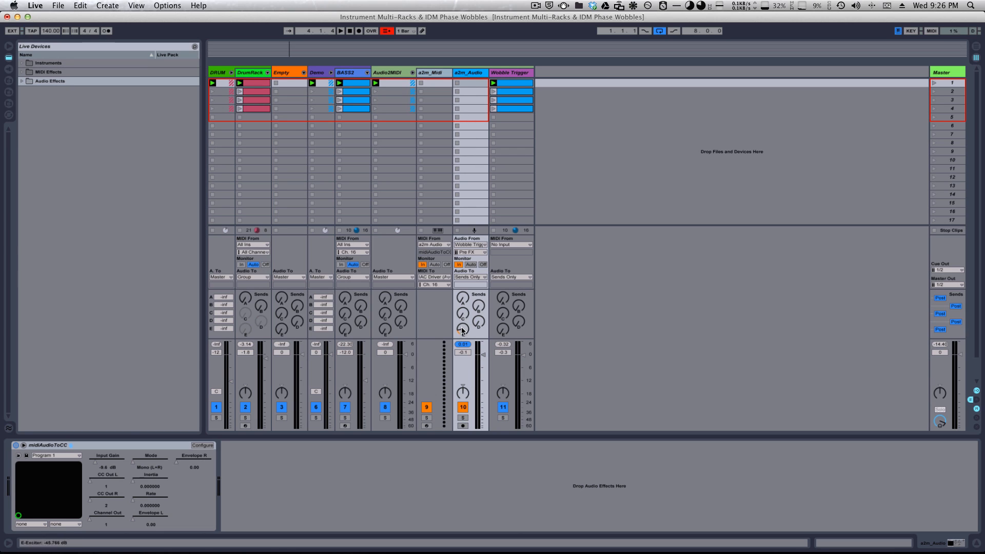
drag(463, 331, 463, 354)
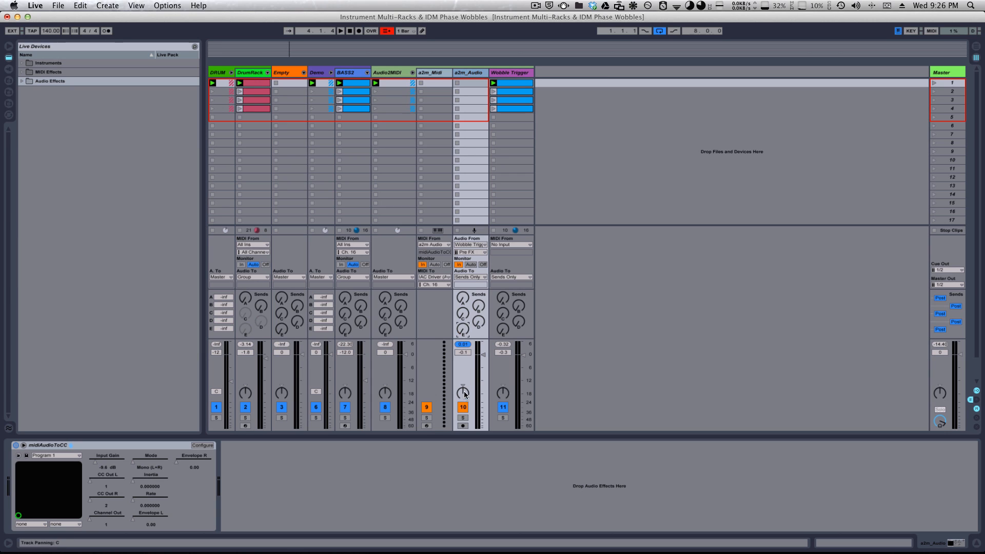
- Deactivate the a2m_Audio and a2m_Midi tracks
click(462, 407)
click(426, 407)
- Review the Analog instrument on Wobble Trigger and the midiAudioToCC device on a2m_Audio
click(515, 73)
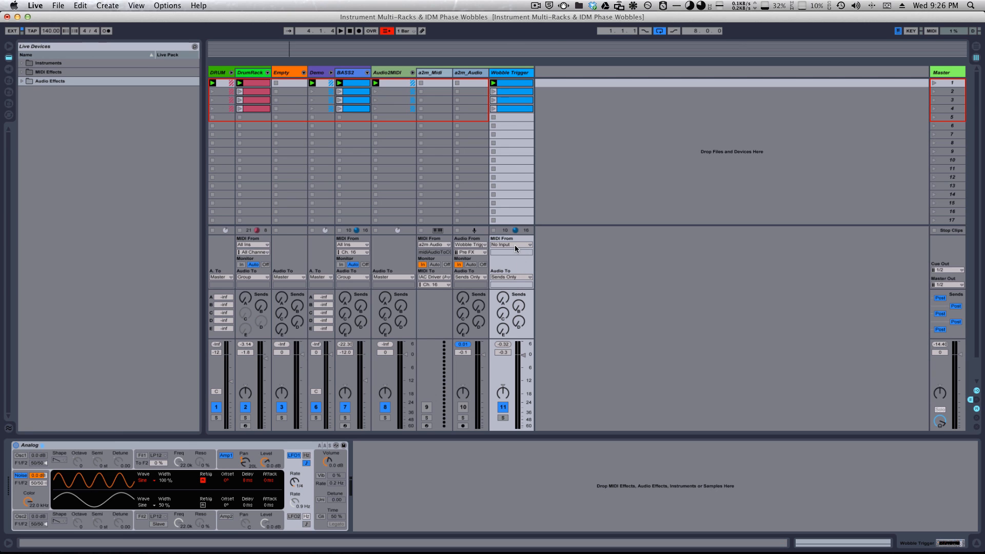
click(454, 73)
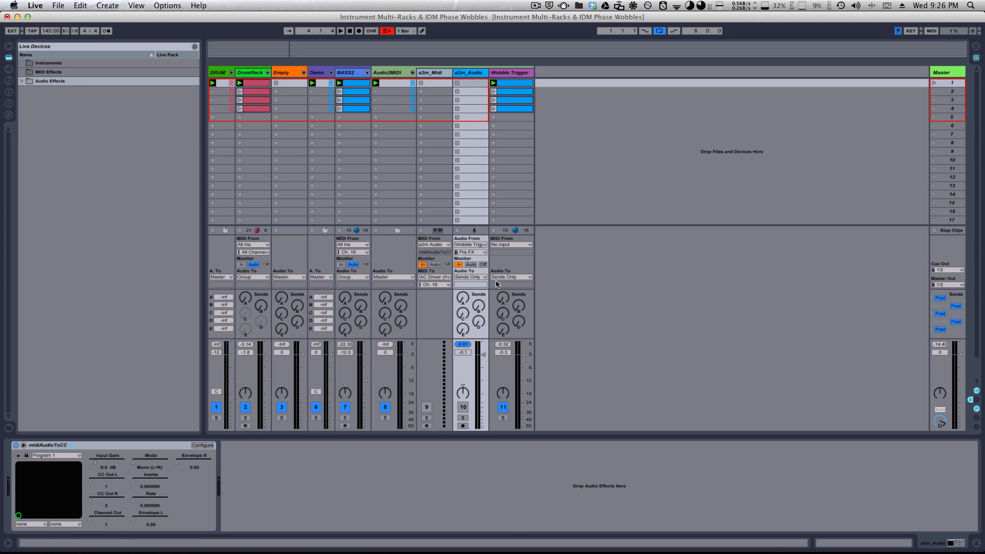
click(114, 444)
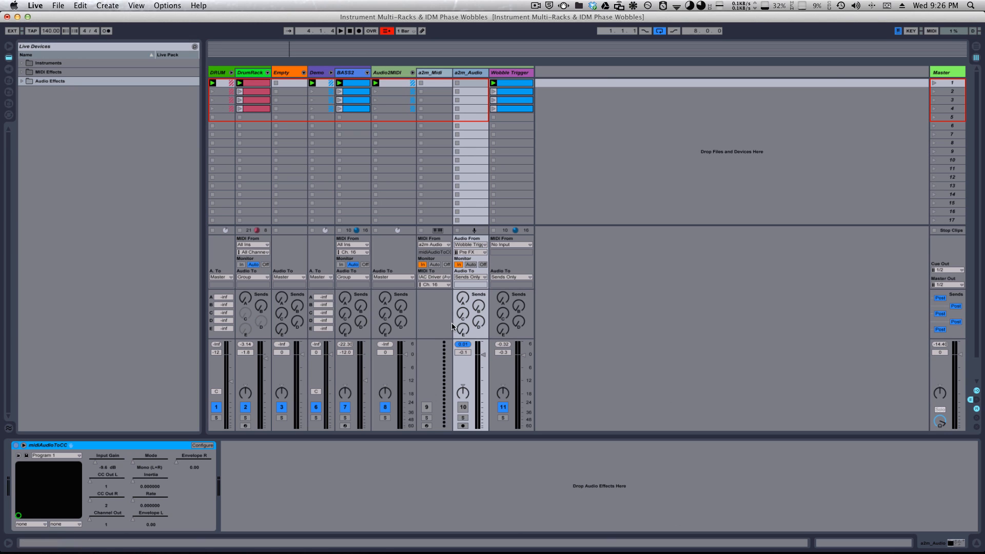
click(467, 76)
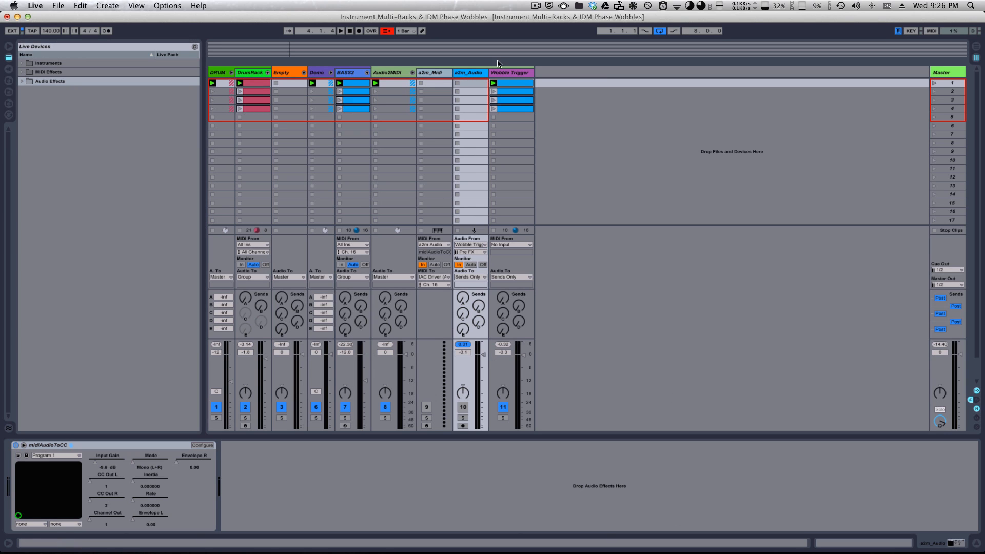
- Check the available MIDI input sources for the a2m_Midi track without changing the selection
click(434, 75)
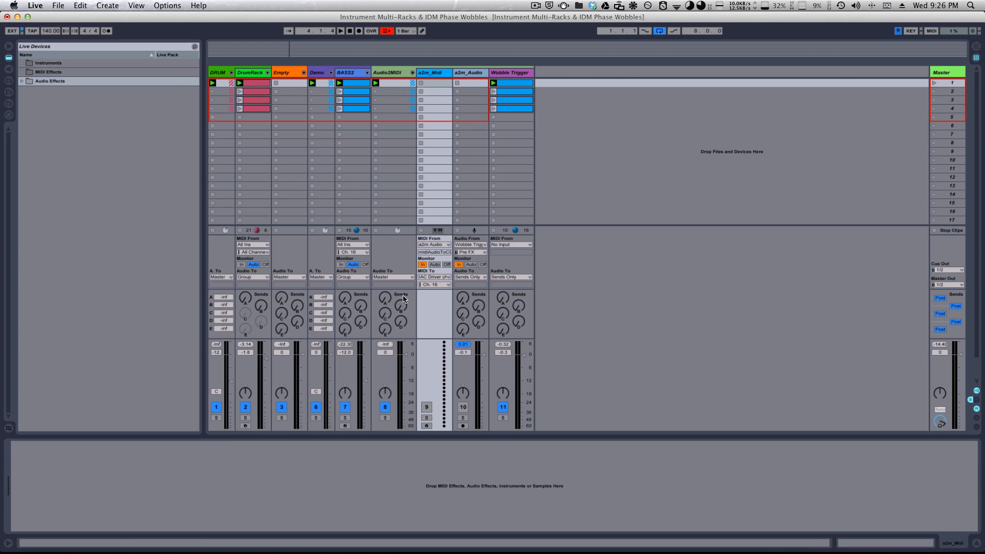
click(437, 245)
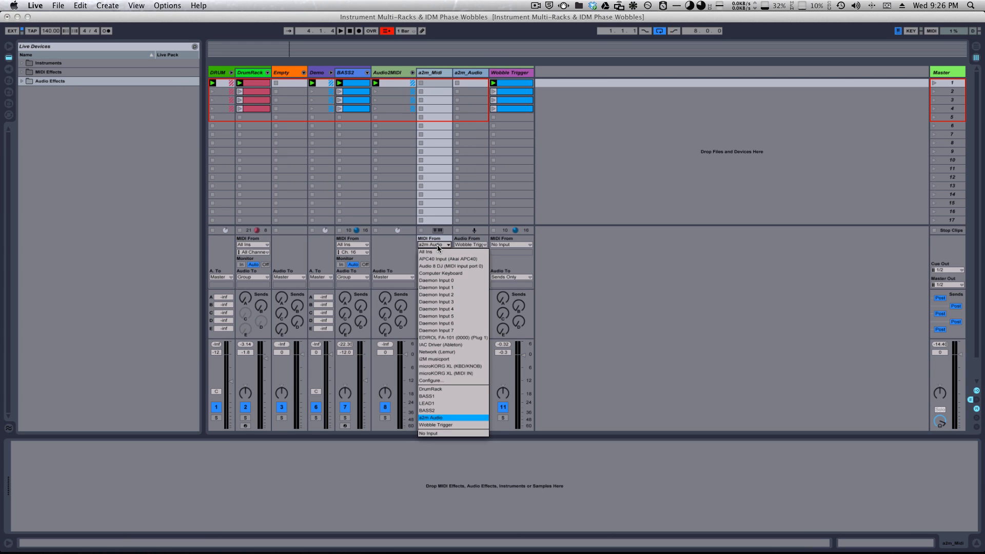
click(634, 321)
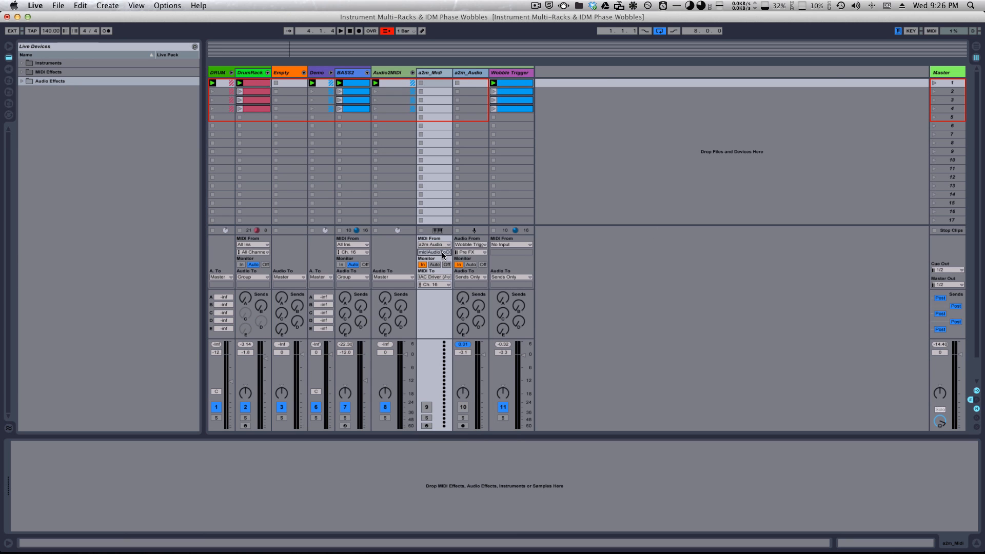
- Route the a2m_Midi track's MIDI output to IAC Driver (Ableton) on channel 16
click(434, 277)
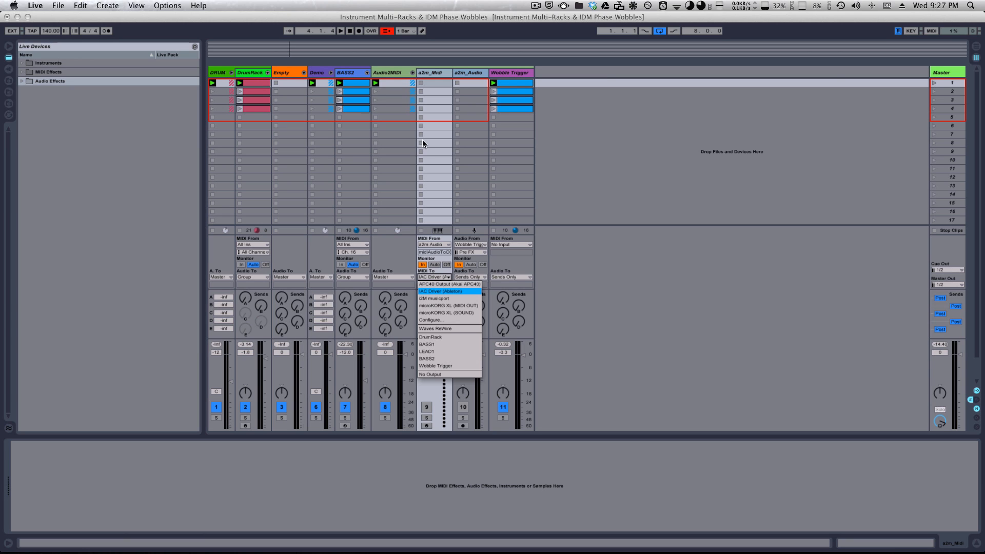
click(459, 292)
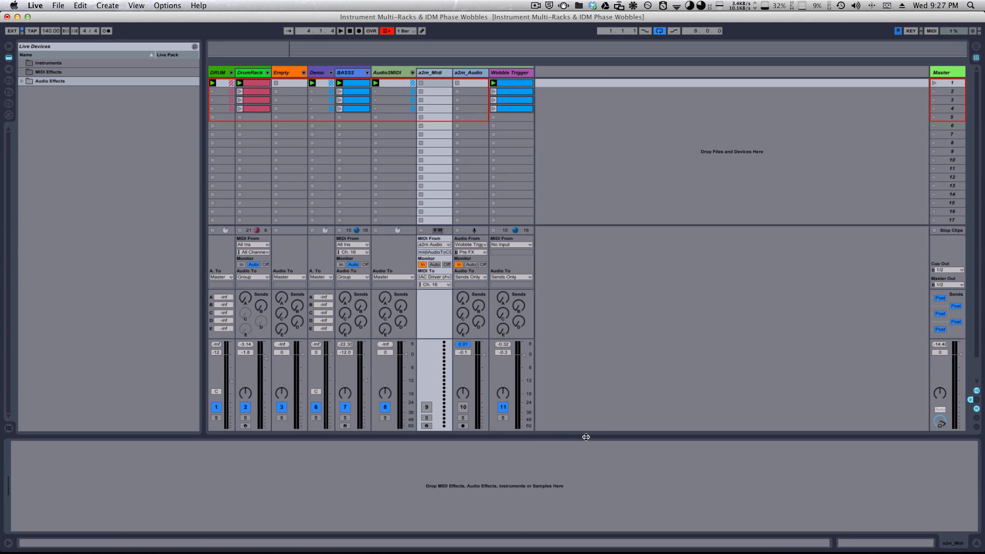
click(434, 285)
click(440, 402)
- Compare the BASS2 track's Bass2 Multi-Rack device chain with the a2m_Midi and a2m_Audio tracks that feed it
click(353, 75)
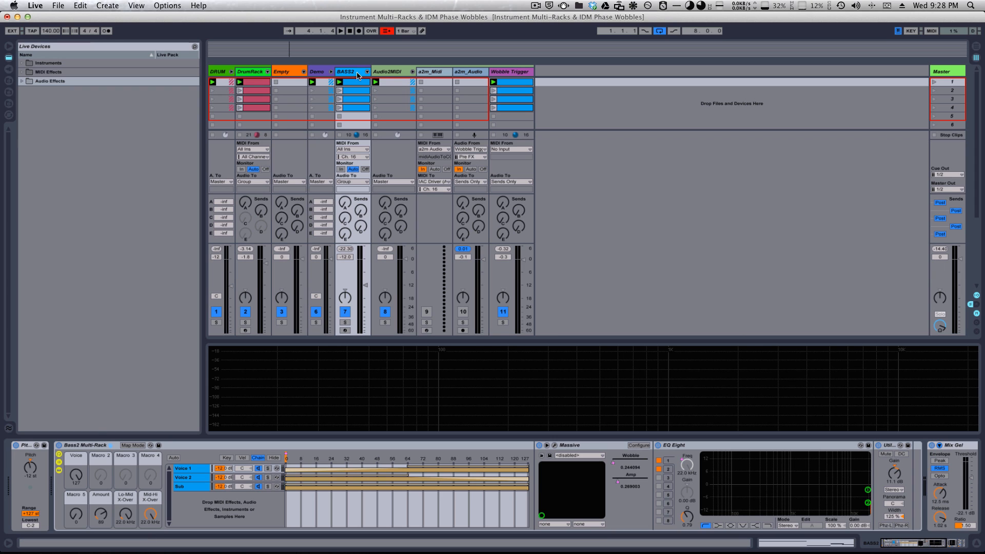
click(449, 73)
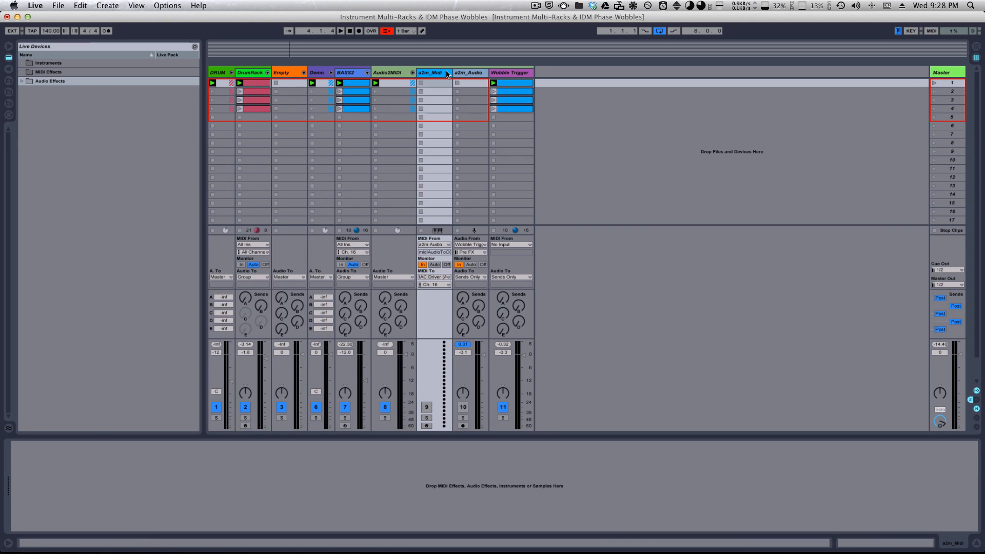
click(473, 73)
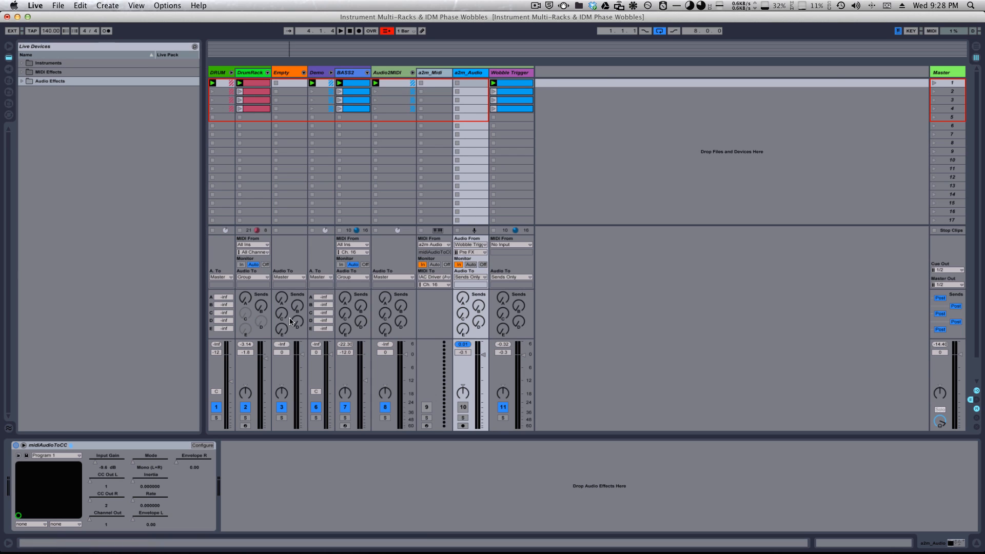
click(429, 76)
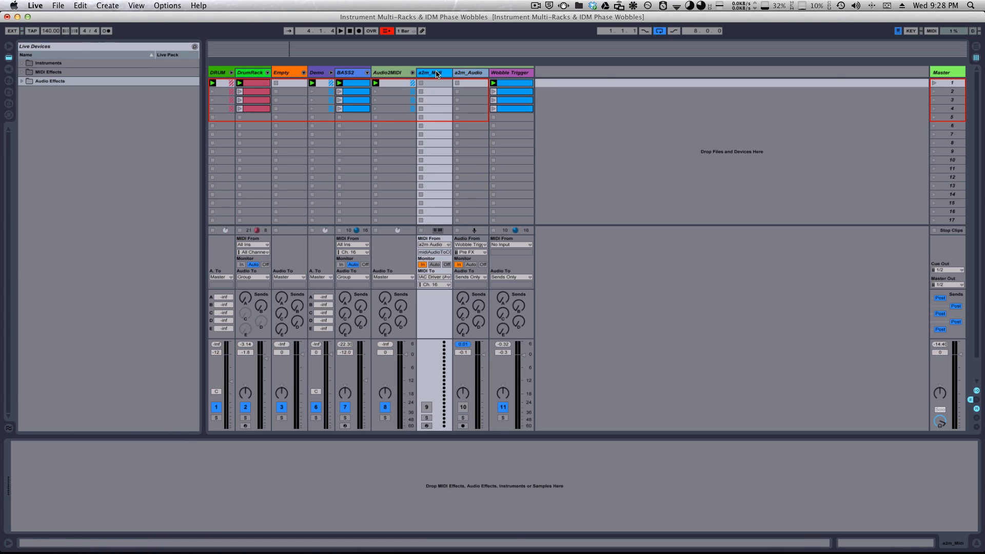
click(399, 75)
click(341, 72)
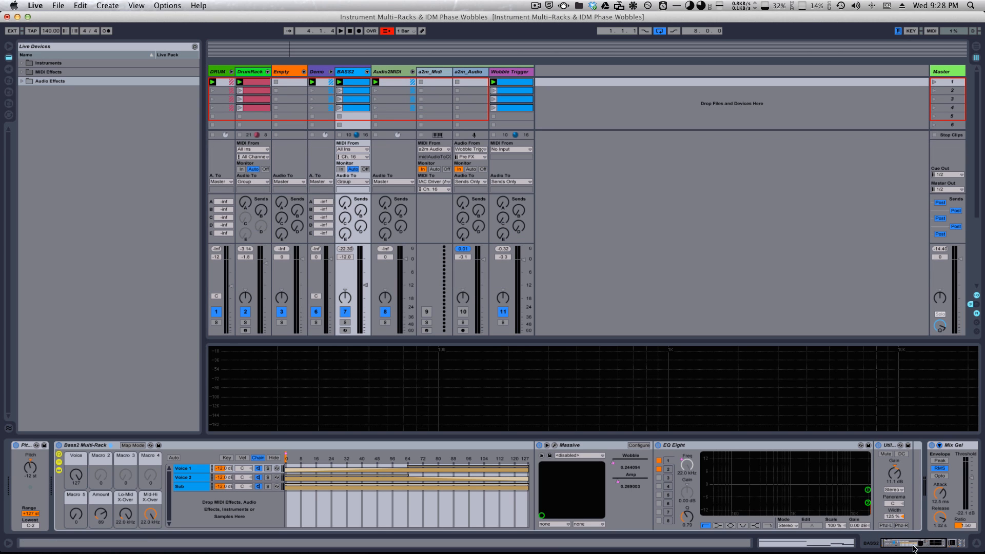
drag(913, 545, 912, 544)
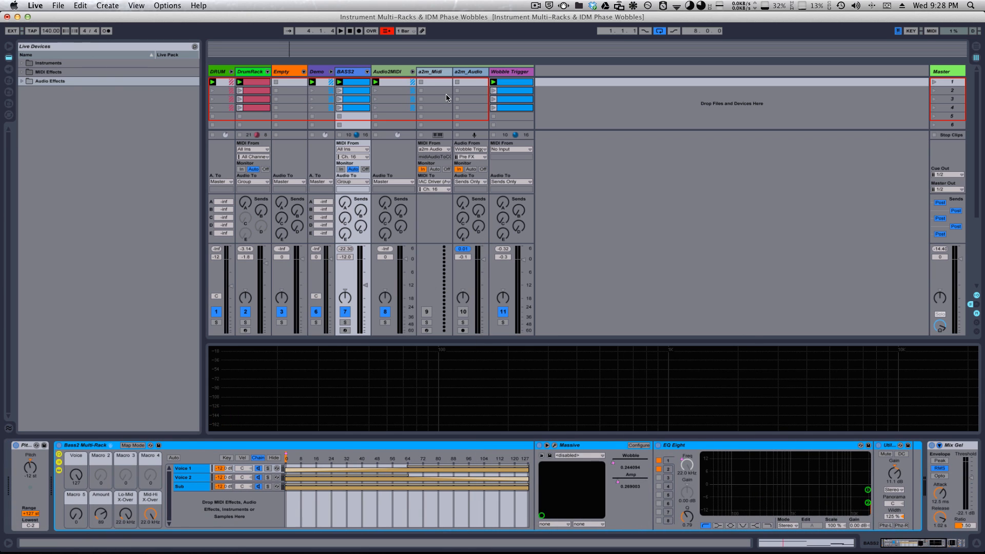
click(438, 72)
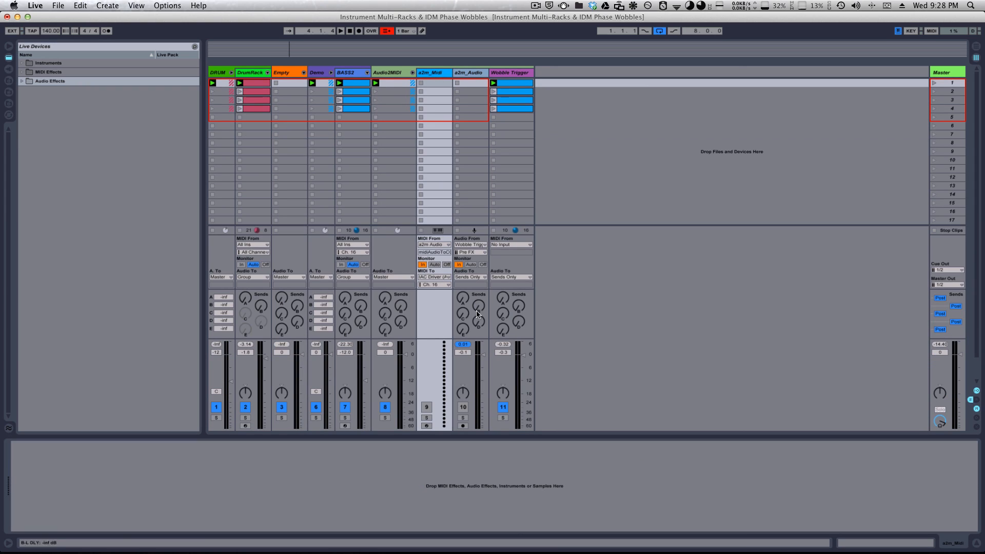
- Deactivate the Wobble Trigger track
click(504, 409)
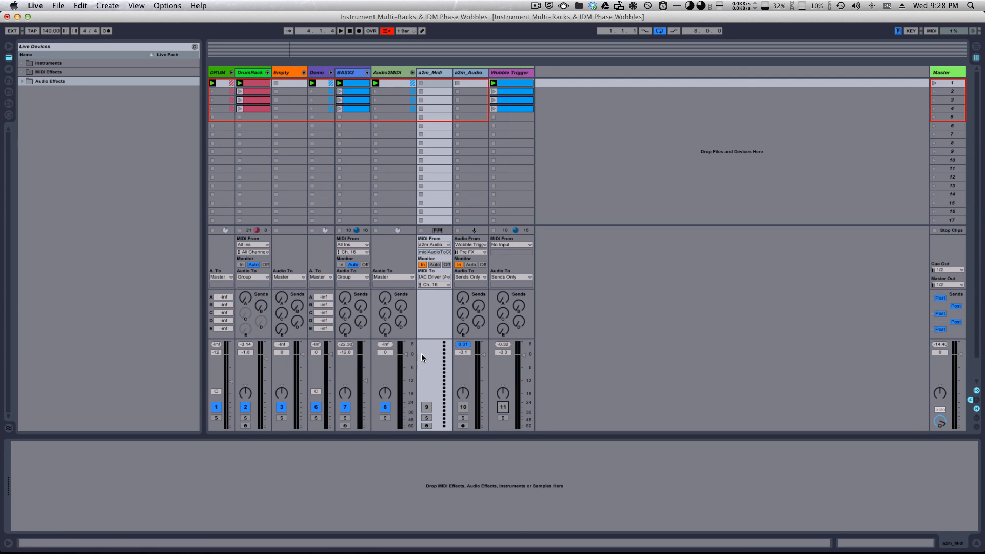
- Play scene 1 and review the Audio2MIDI group with its a2m_Midi and a2m_Audio tracks
click(936, 82)
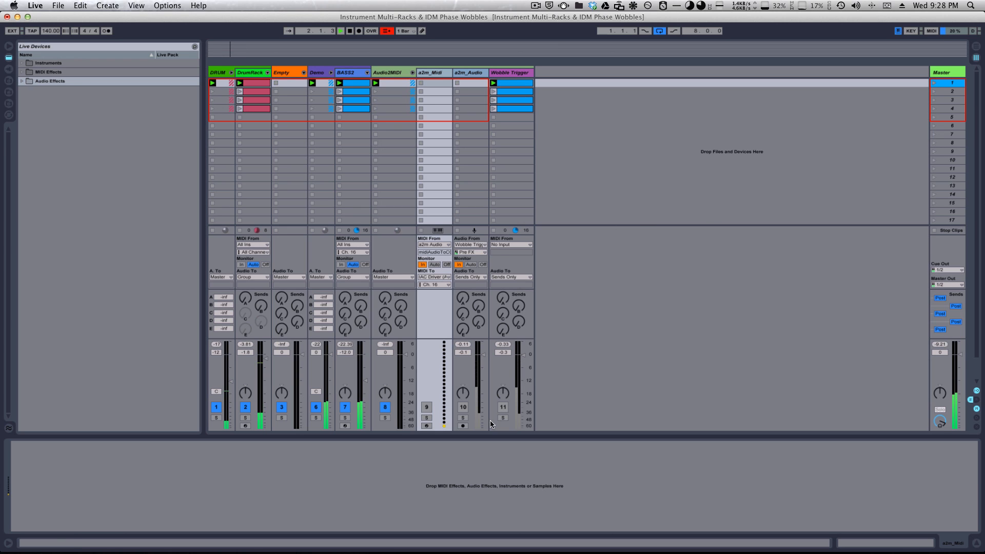
click(391, 71)
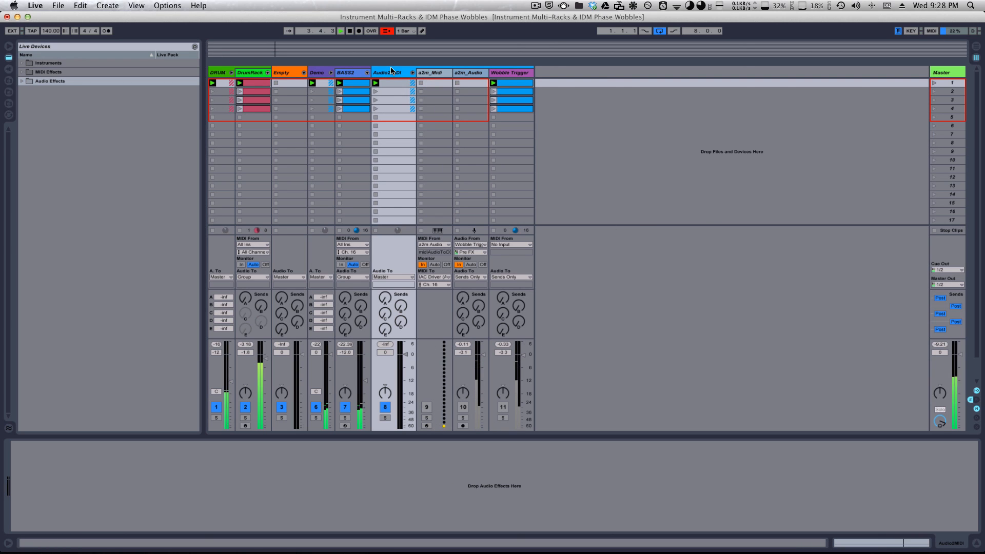
click(431, 72)
click(468, 72)
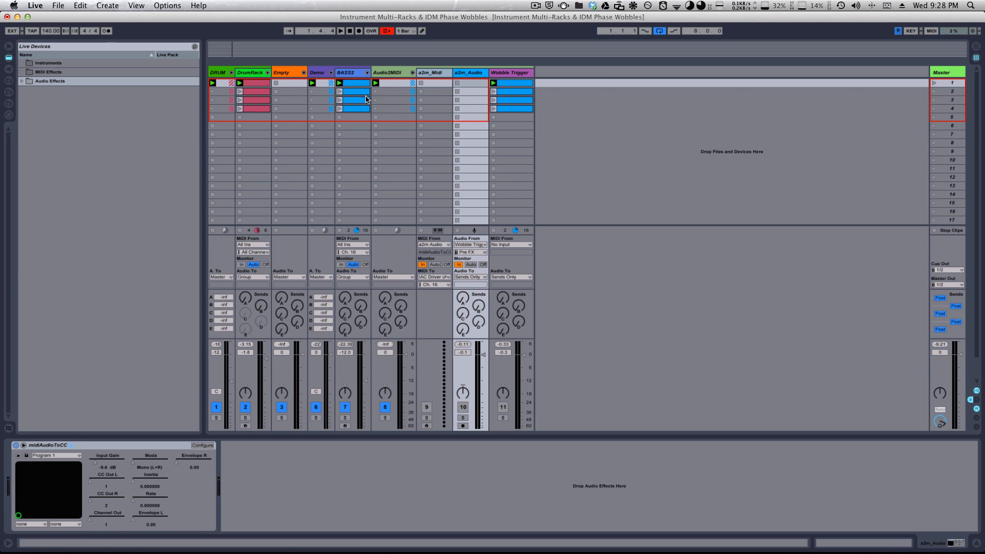
click(395, 72)
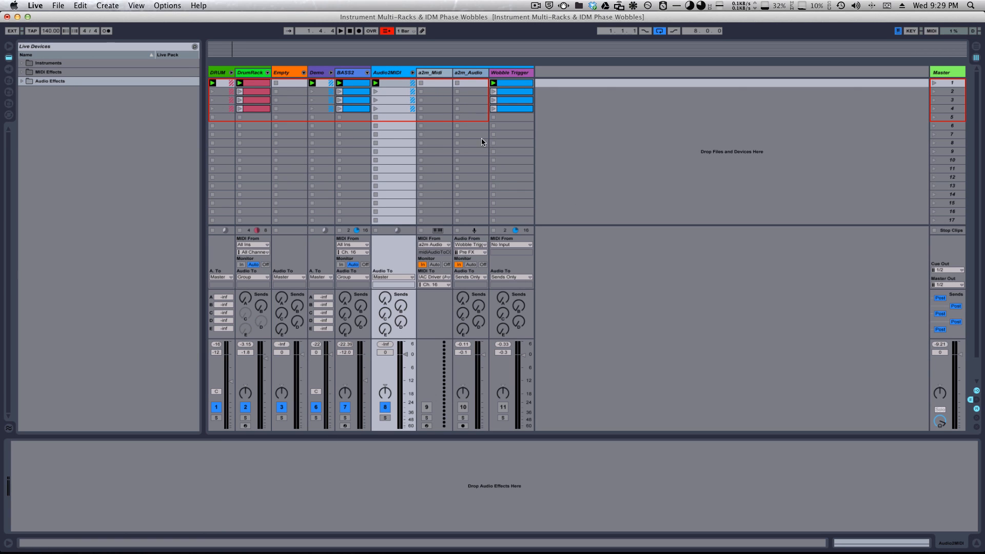
- In the Wobble Trigger's Analog, set Amp1's LFO1 pan modulation to -1.00 and LFO1 level modulation to 1.00 while auditioning the set
click(509, 73)
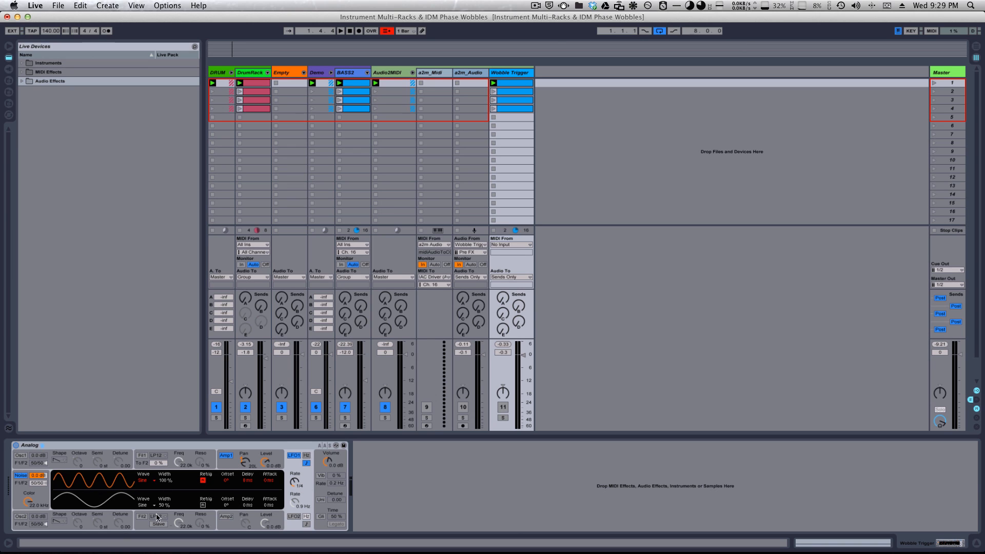
click(229, 467)
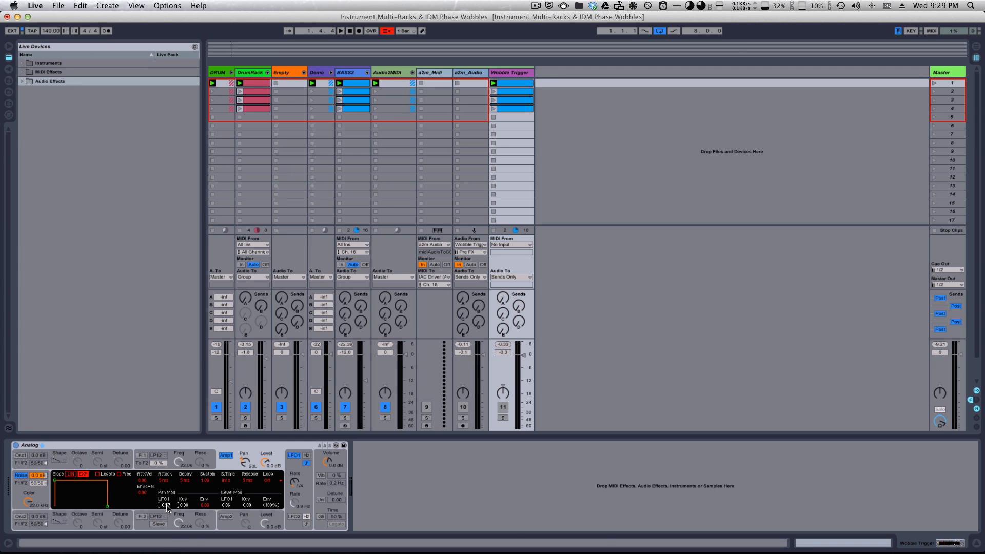
drag(166, 508, 171, 545)
key(space)
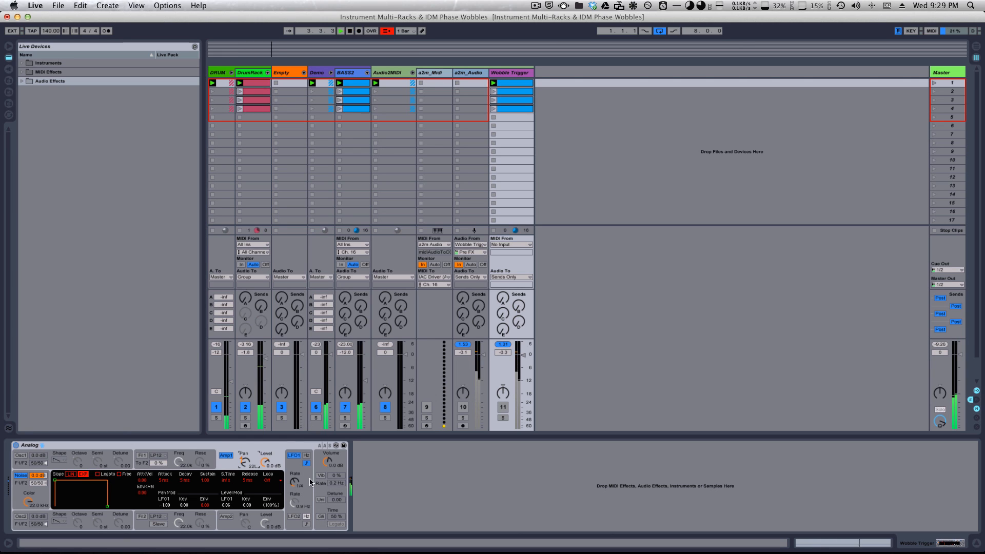
drag(230, 517, 232, 530)
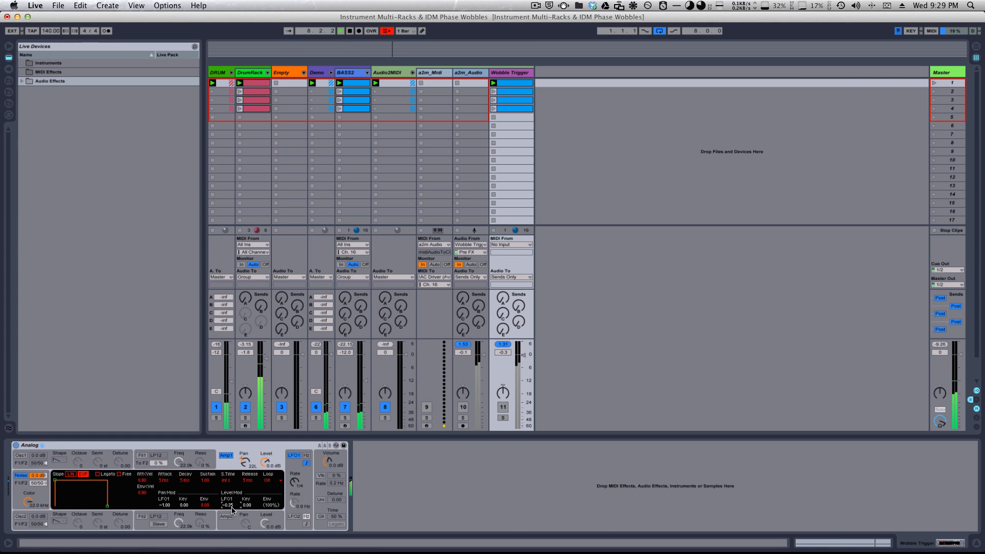
drag(233, 489, 233, 476)
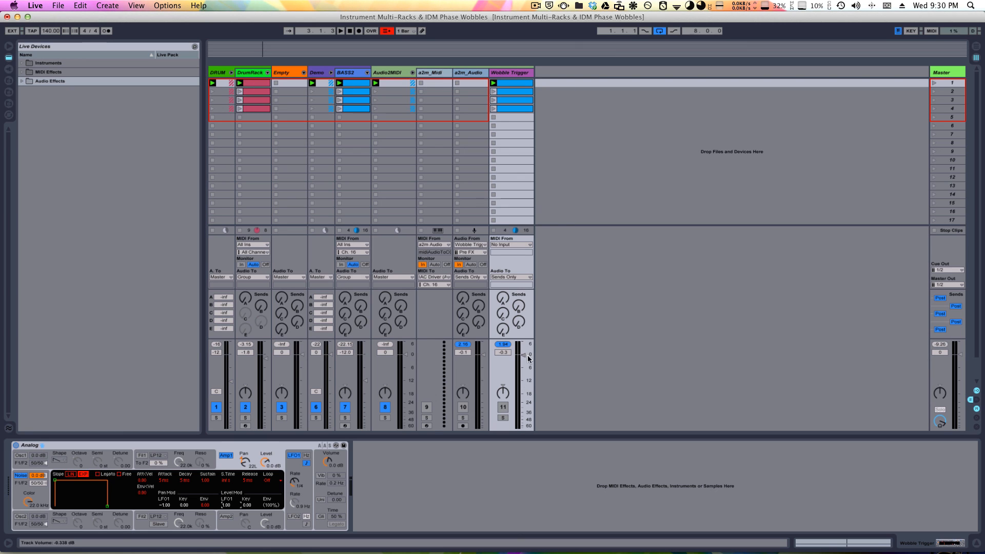
- Compare the Audio2MIDI group, the a2m_Midi track and the a2m_Audio track's midiAudioToCC device
click(397, 73)
click(429, 73)
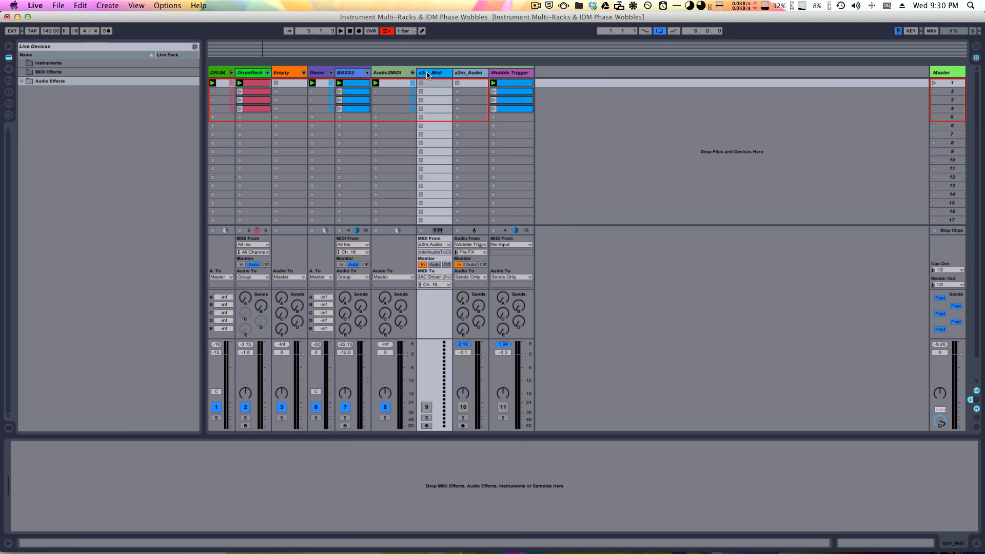
click(398, 73)
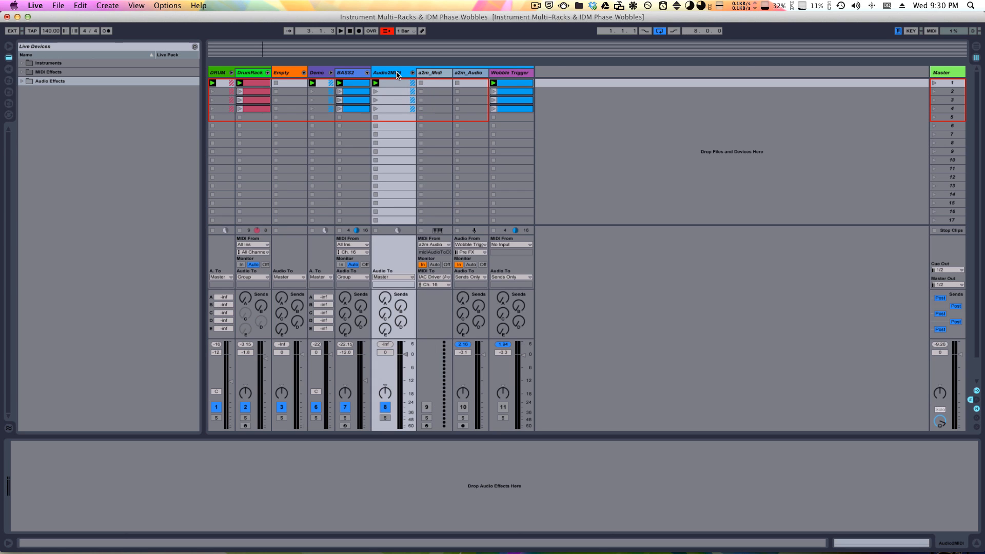
click(433, 73)
click(467, 75)
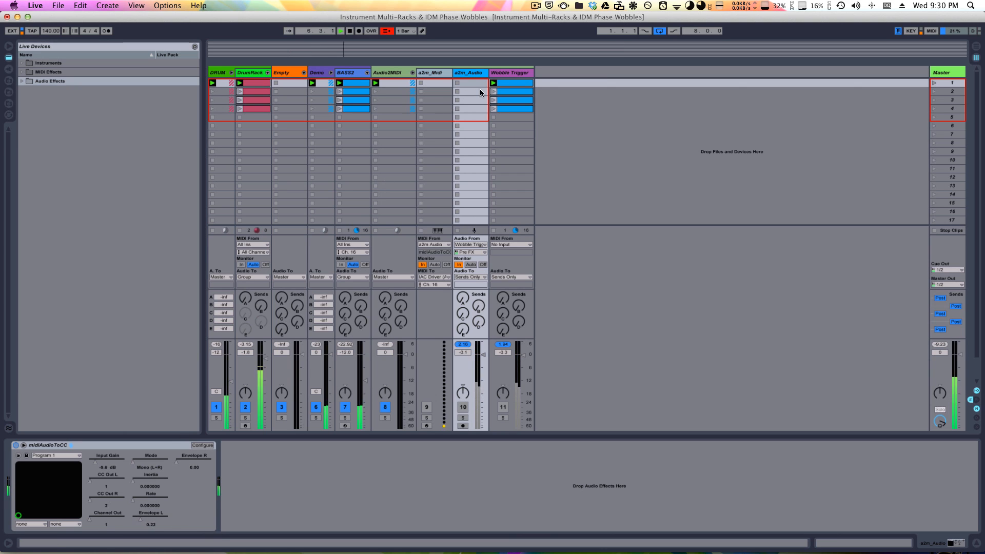
- Check the LFO1 settings of the Wobble Trigger's Analog and set the Amp1 pan to 50L
click(516, 73)
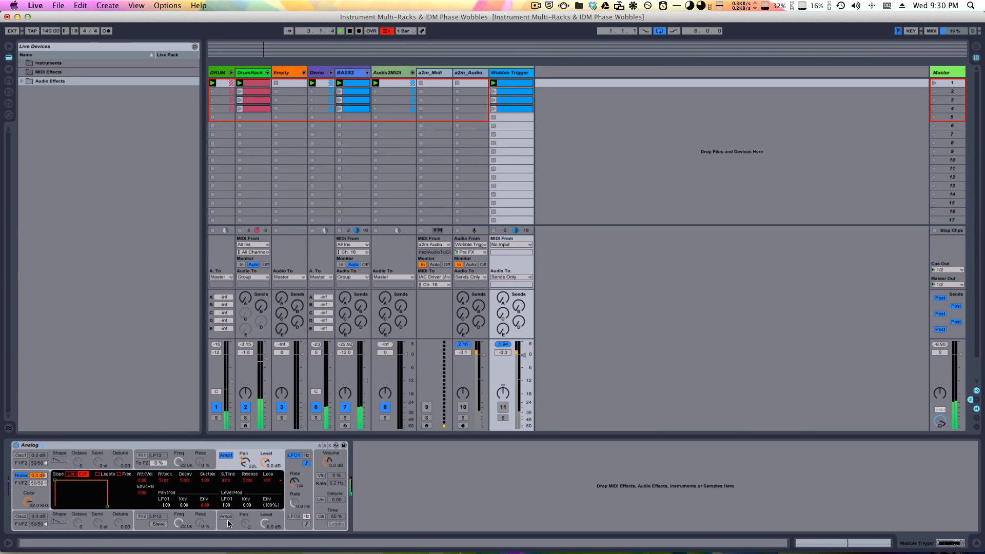
click(292, 467)
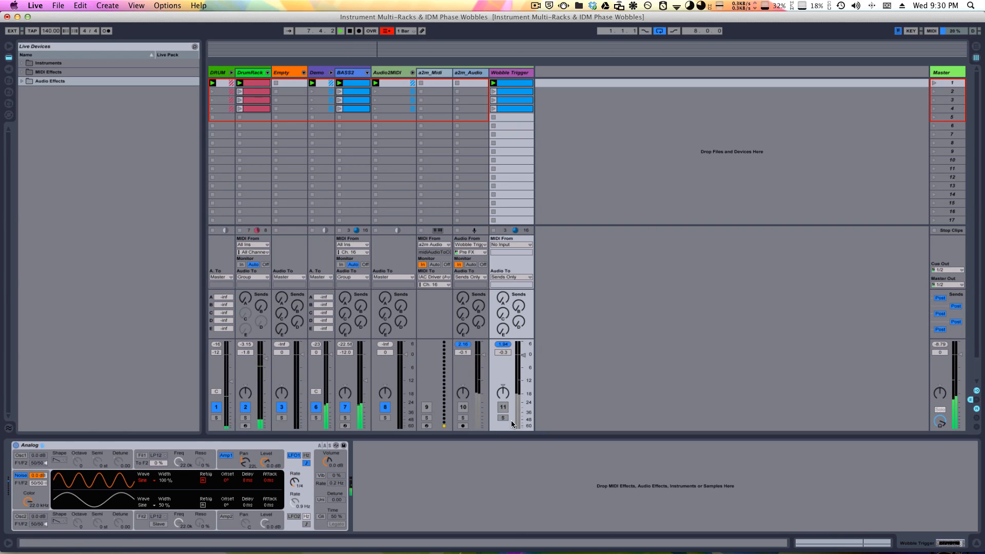
drag(244, 467, 281, 489)
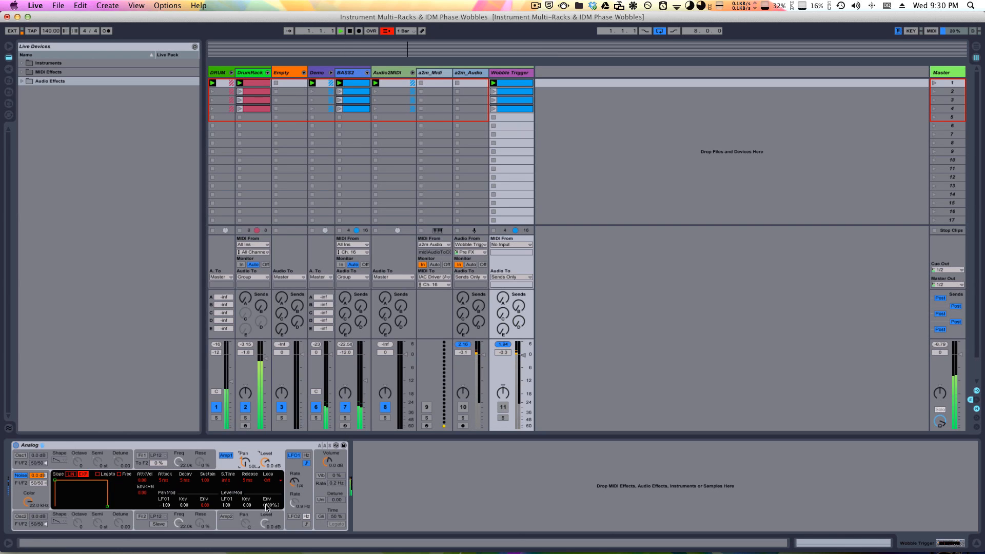
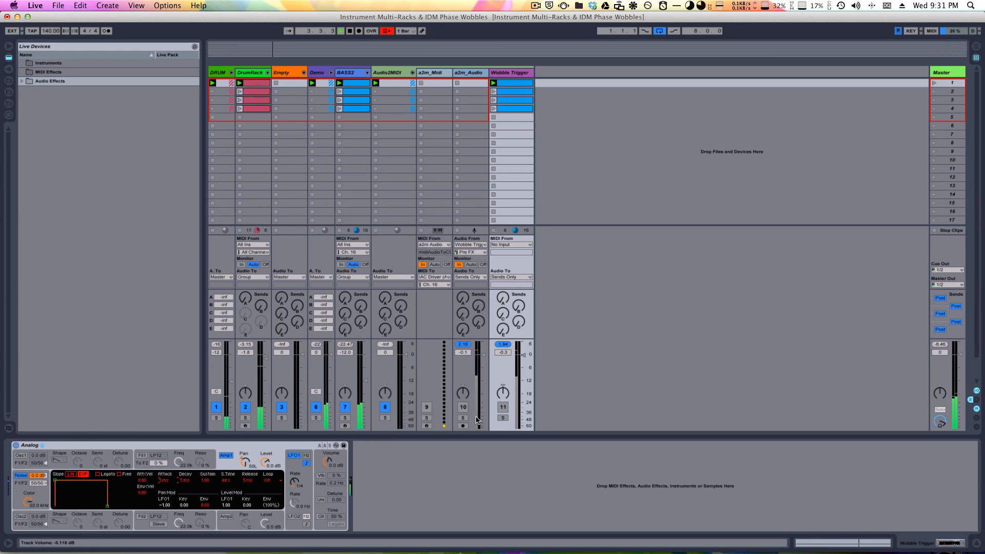
- Set the a2m_Audio track's midiAudioToCC Inertia to about 0.30 and Rate to 1.000000, and stop playback
click(426, 73)
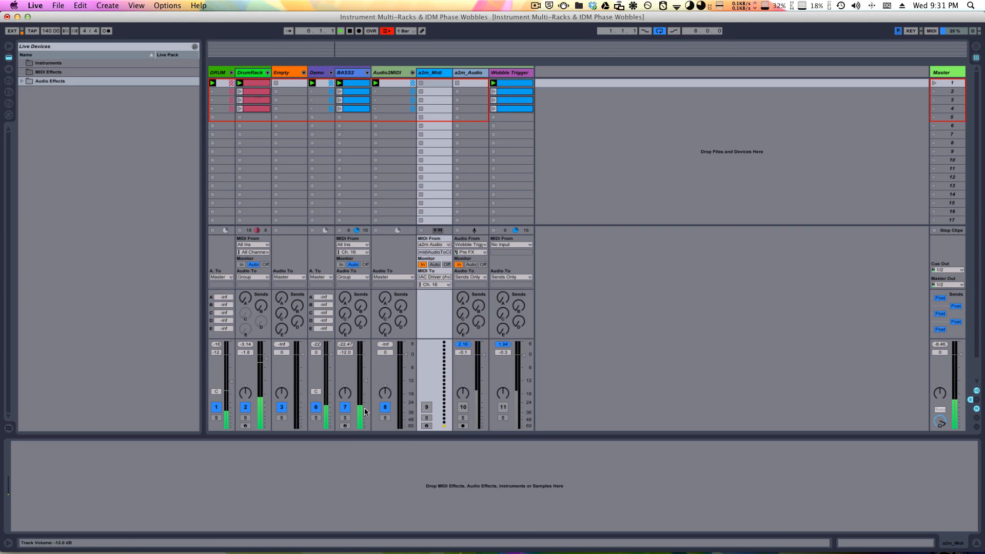
click(392, 73)
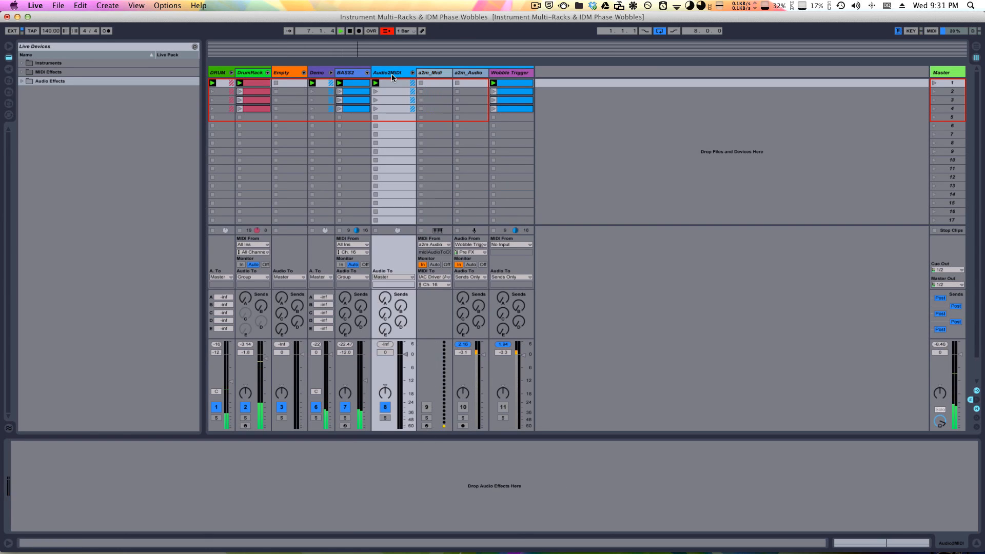
click(432, 73)
click(459, 74)
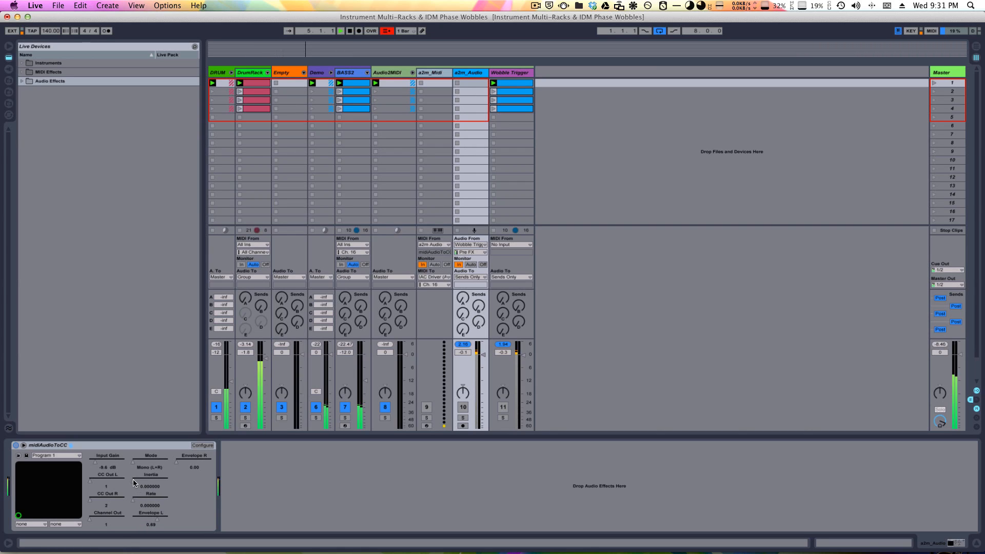
drag(133, 480, 178, 503)
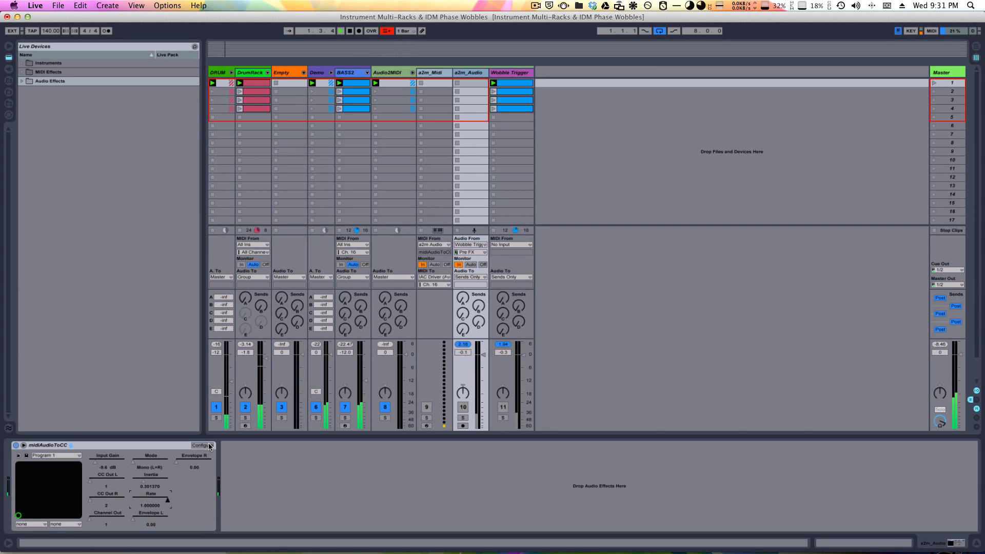
click(277, 471)
key(space)
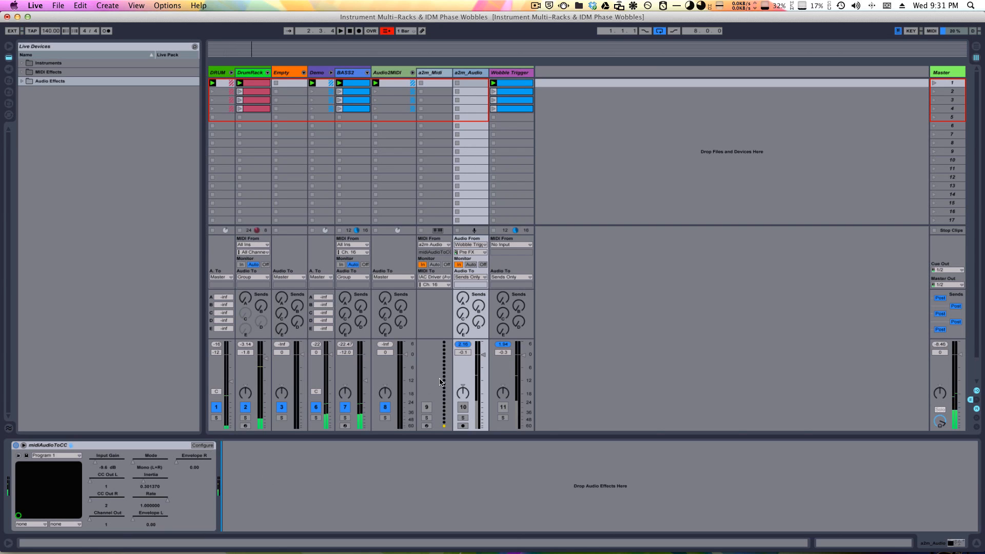
- Trace the modulation chain by examining the devices on BASS2, Wobble Trigger and a2m_Audio and briefly auditioning the set
click(357, 74)
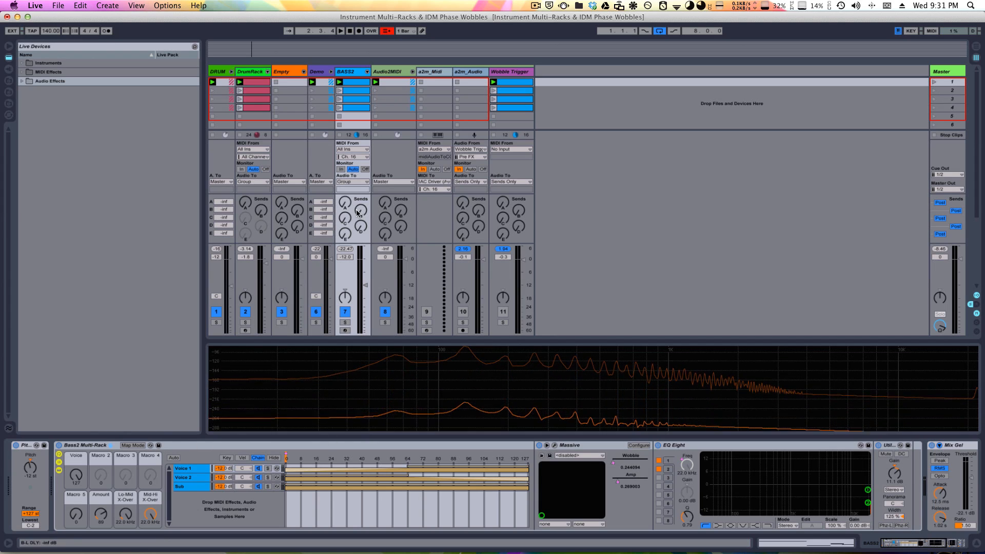
click(499, 72)
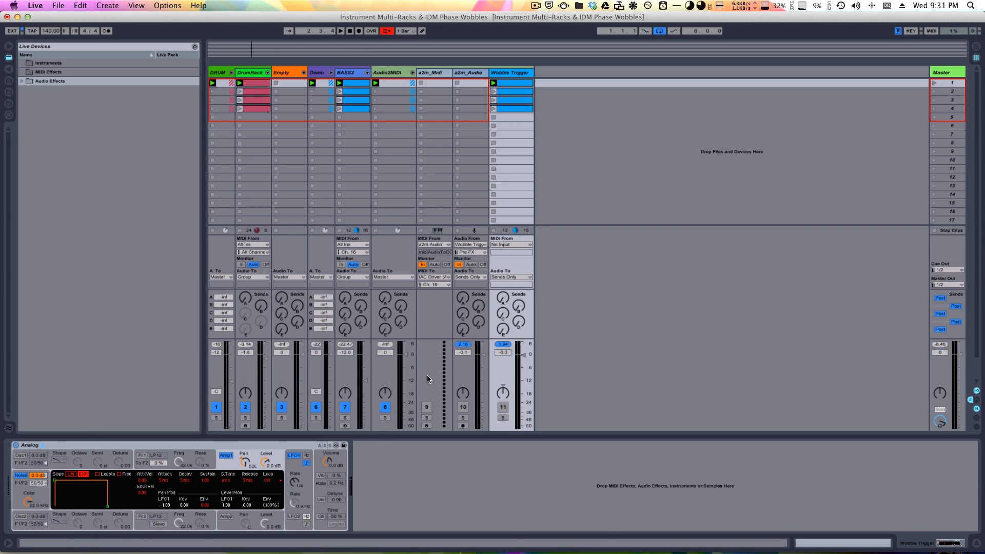
click(395, 70)
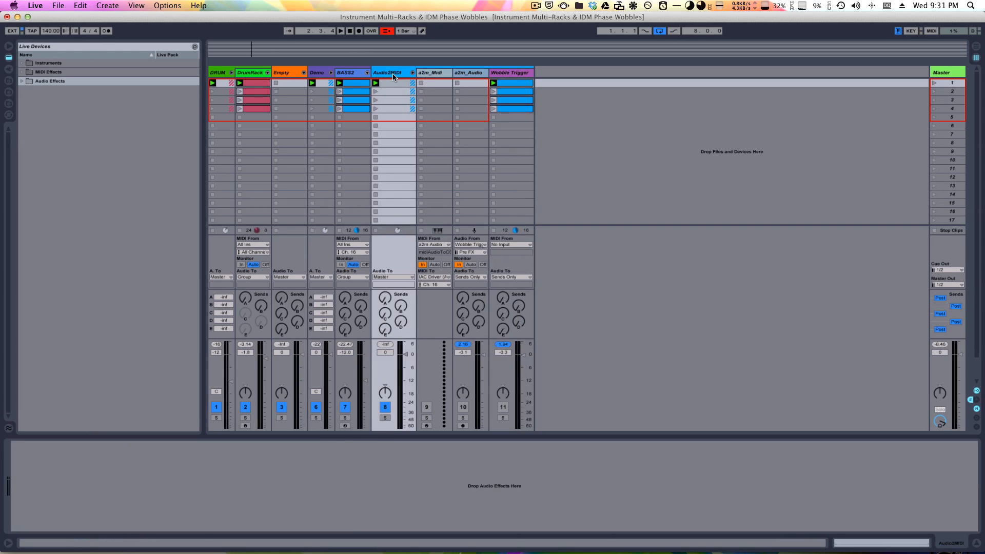
click(464, 75)
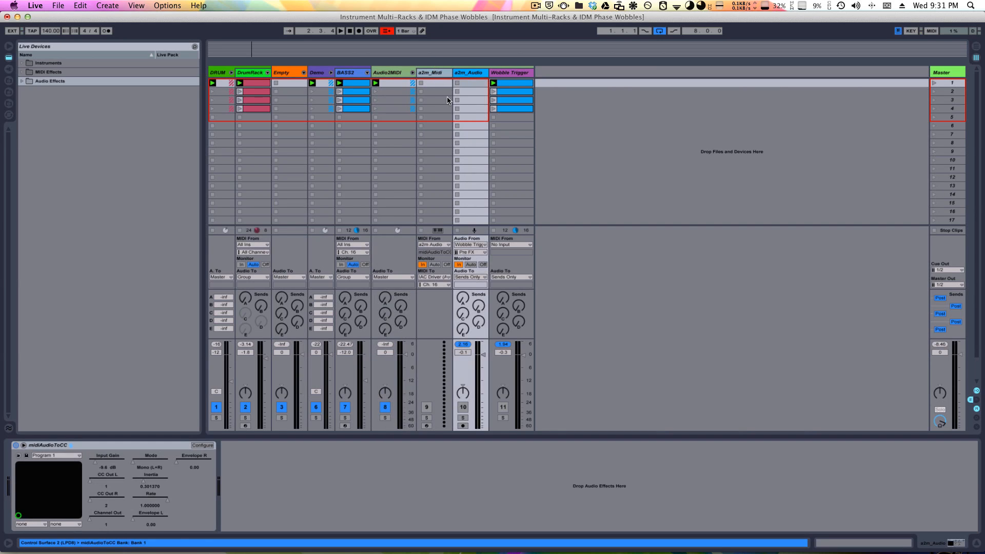
key(space)
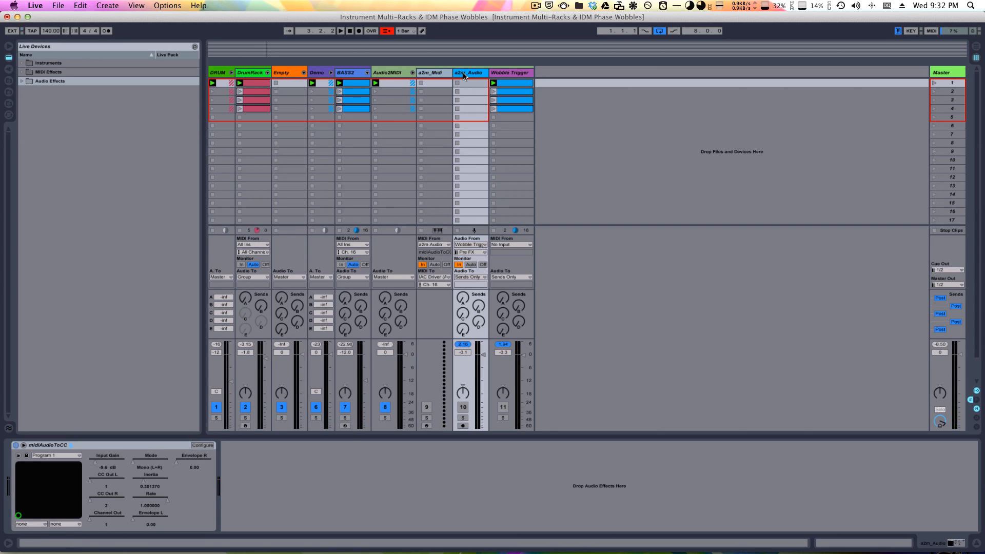
click(495, 75)
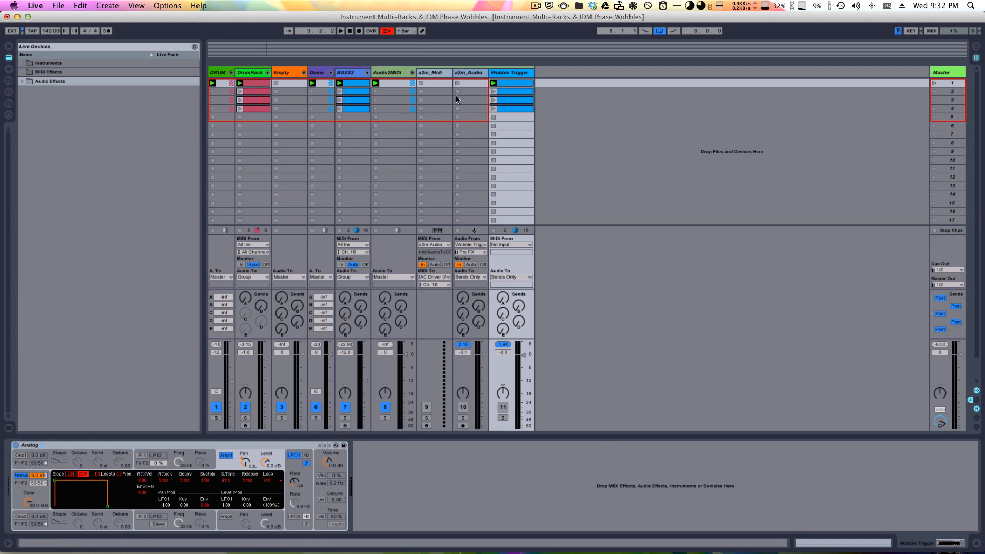
click(473, 74)
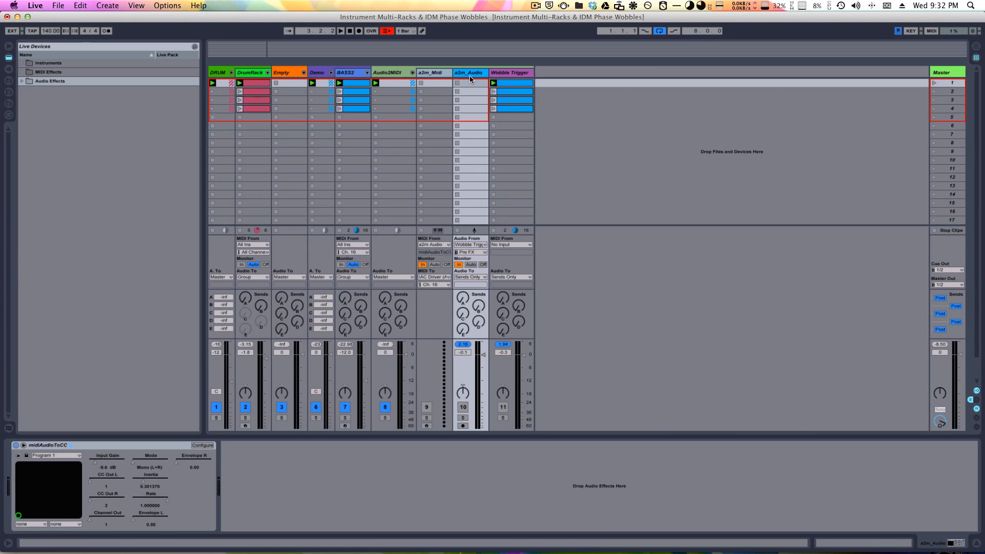
- Inspect the Amp1 settings and the global Quick Routing and voice settings of the Wobble Trigger's Analog
click(501, 73)
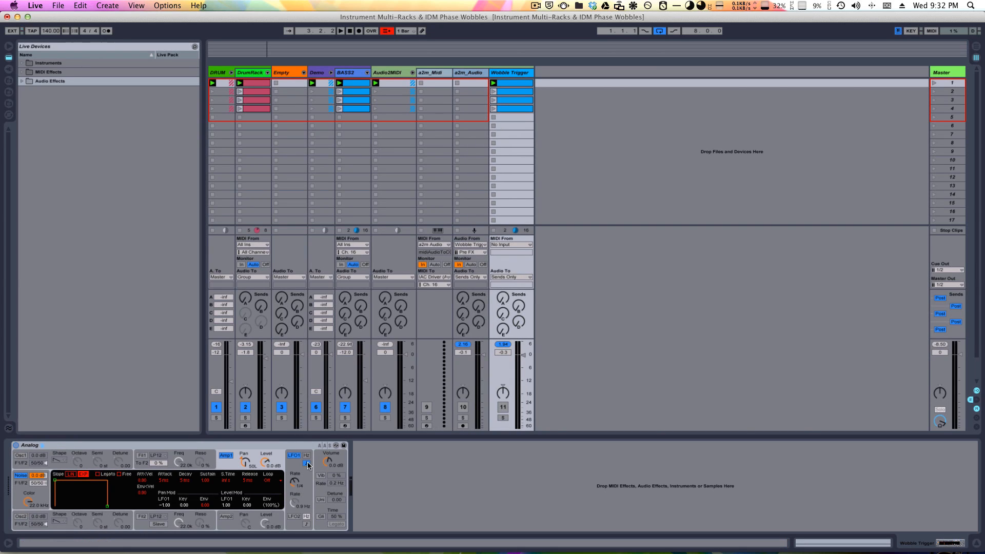
click(223, 470)
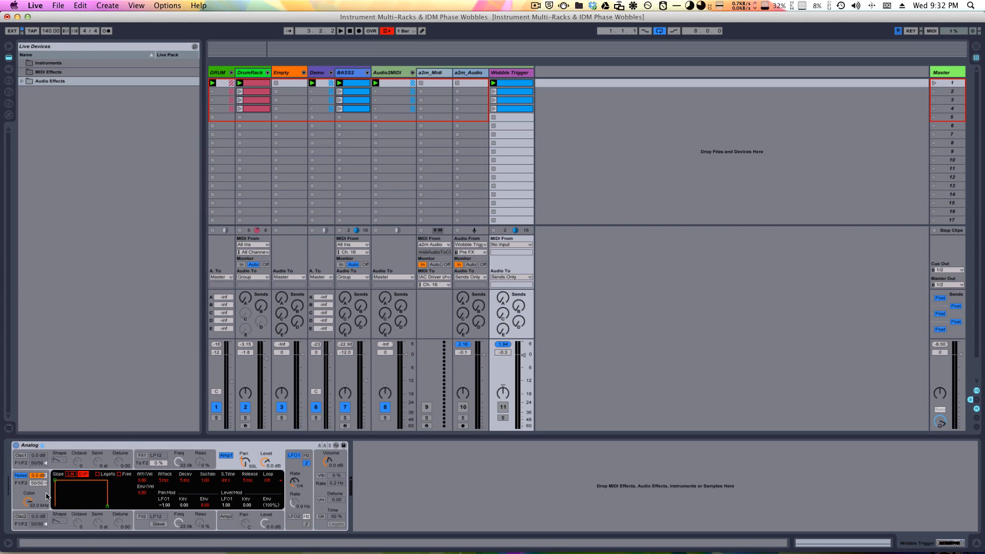
click(90, 445)
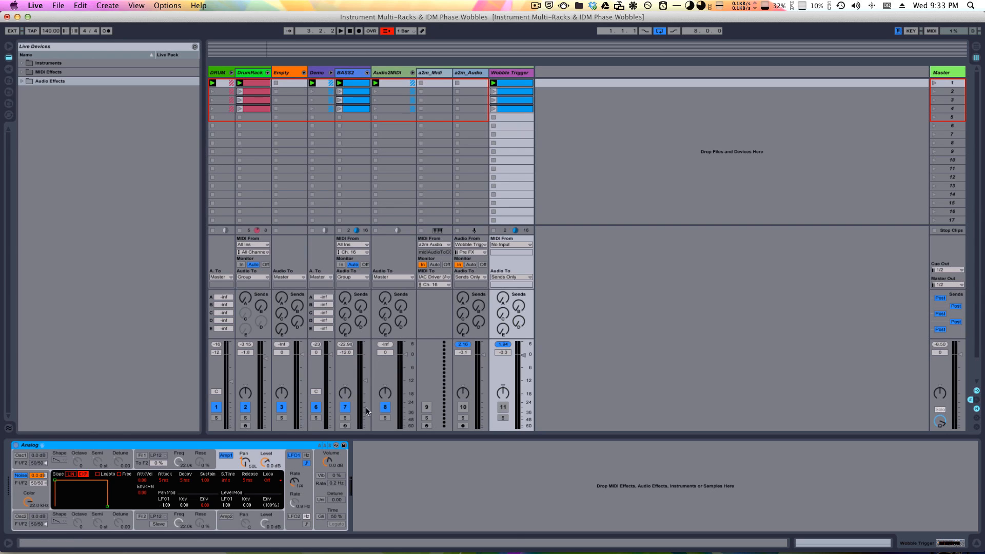
click(331, 462)
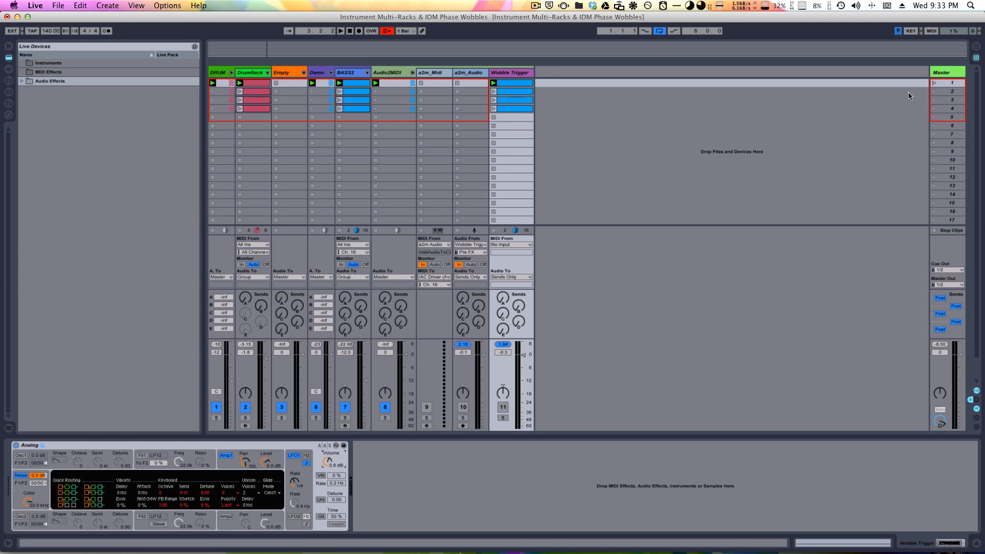
- Launch scene 1 and lower the track volumes of a2m_Audio to -2.7 dB and Wobble Trigger to -3.0 dB
click(932, 83)
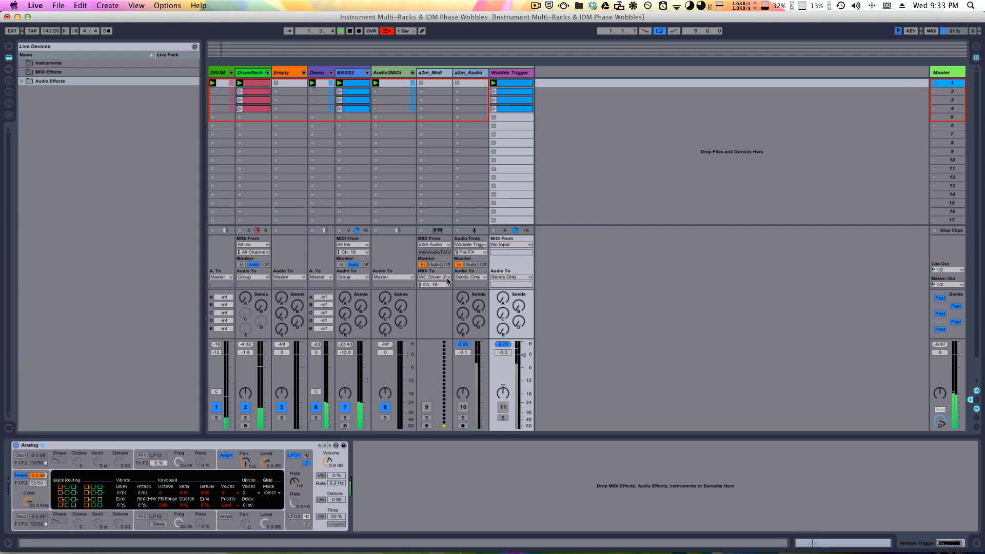
click(397, 73)
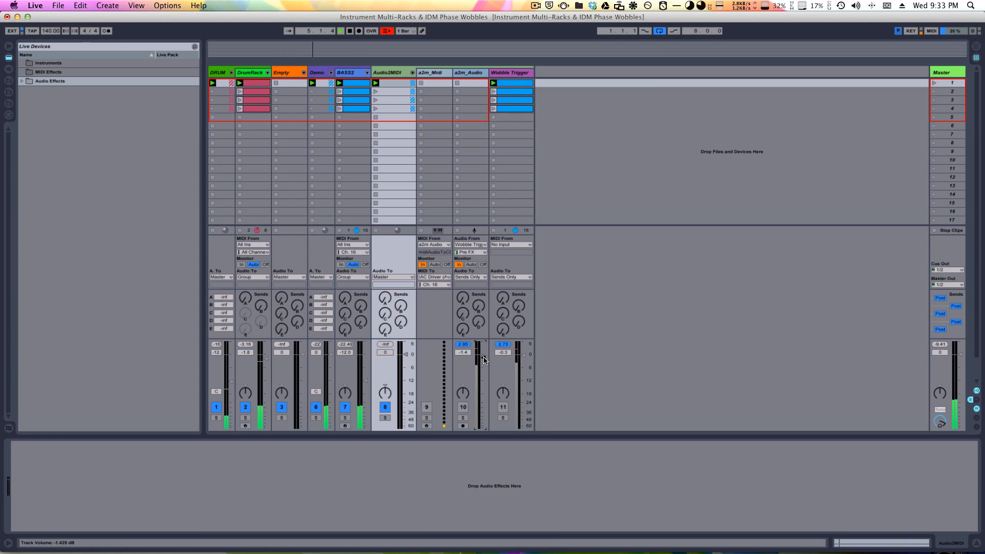
drag(484, 355, 485, 362)
drag(524, 355, 524, 365)
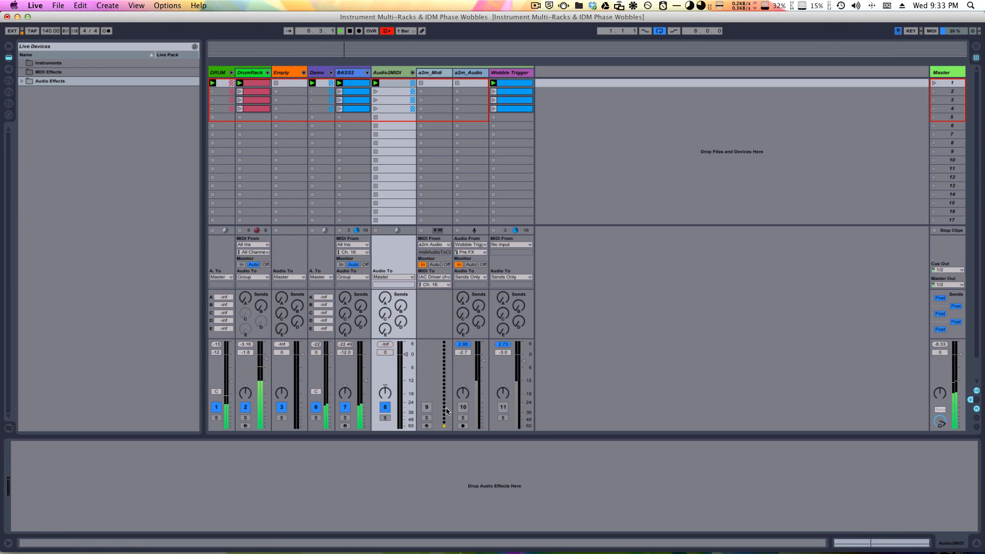
- Enable the a2m_Midi track, toggle it off and on to compare the bass modulation, and stop playback
click(426, 409)
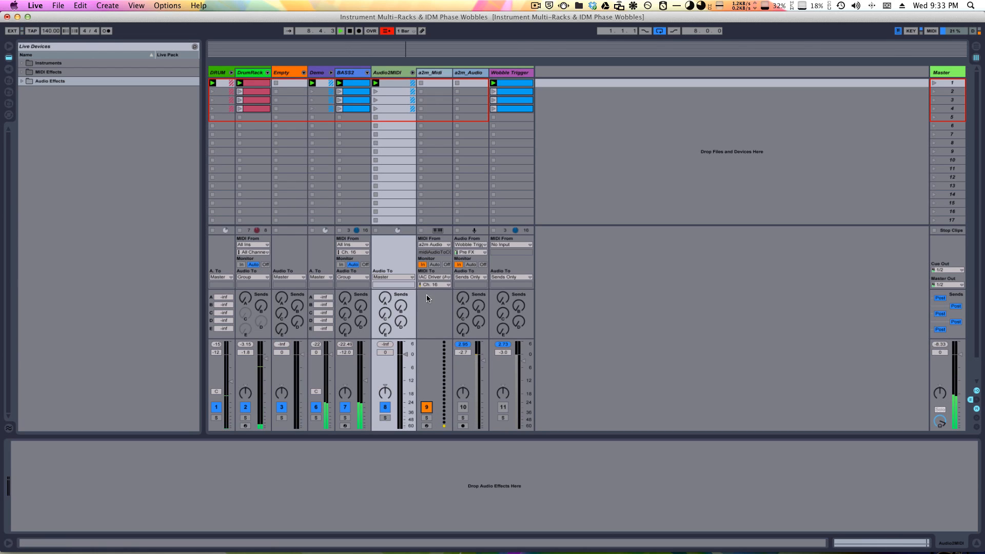
click(427, 408)
click(427, 409)
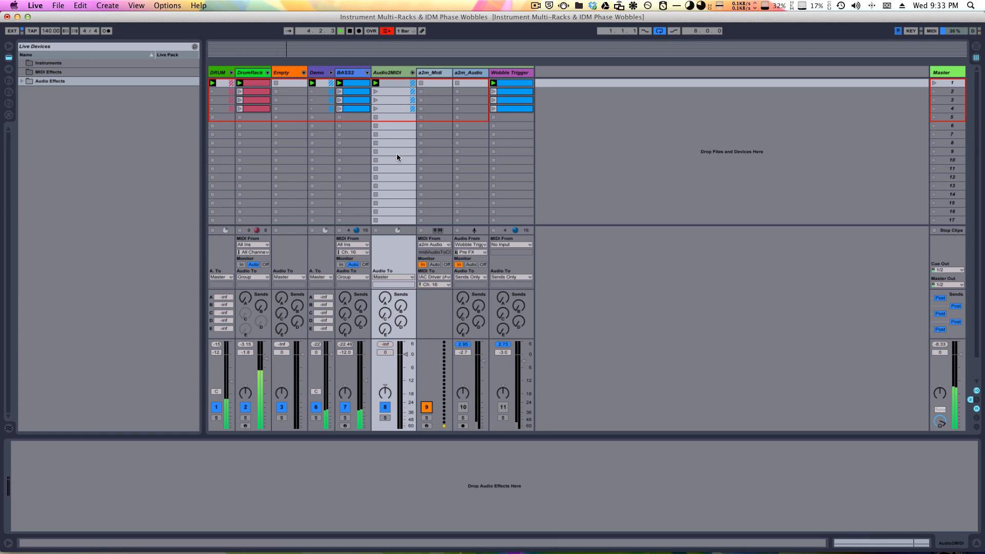
click(439, 74)
click(390, 75)
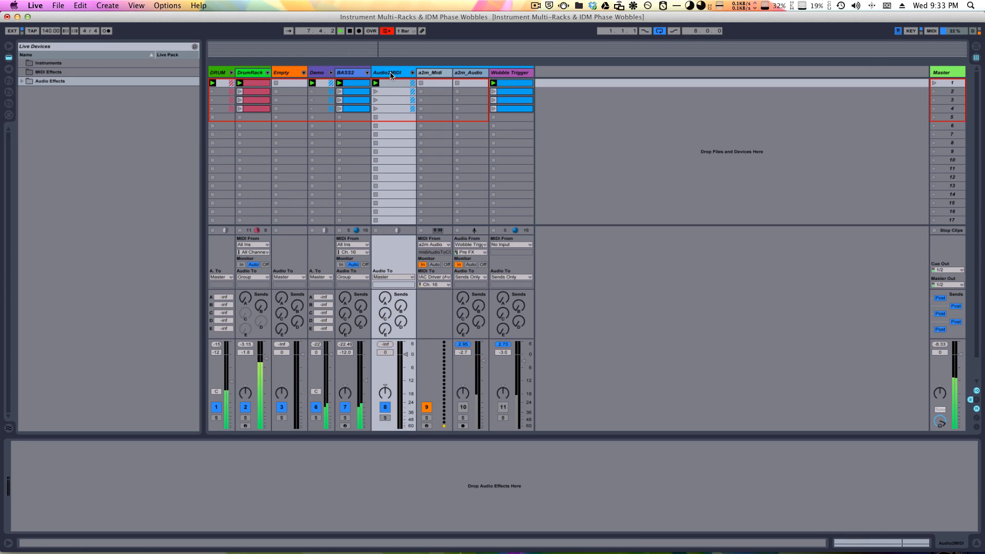
key(space)
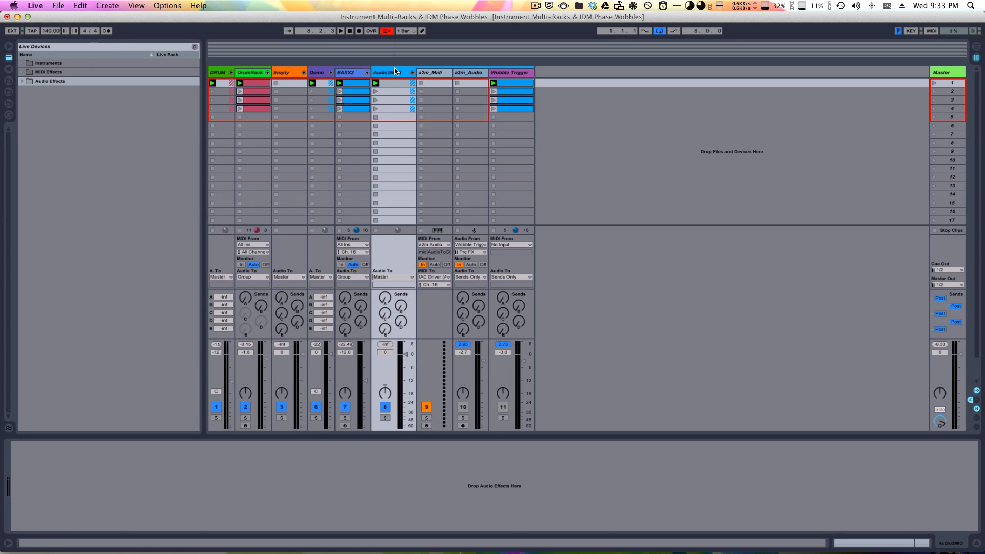
- Launch scene 1 and show the Bass2 Multi-Rack Voice envelope in BASS2's first clip
click(937, 82)
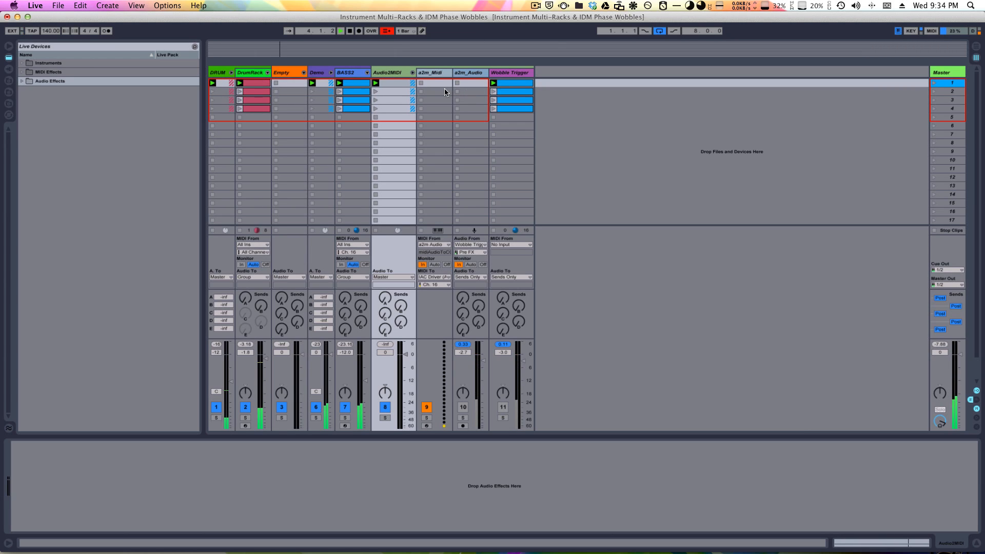
click(359, 88)
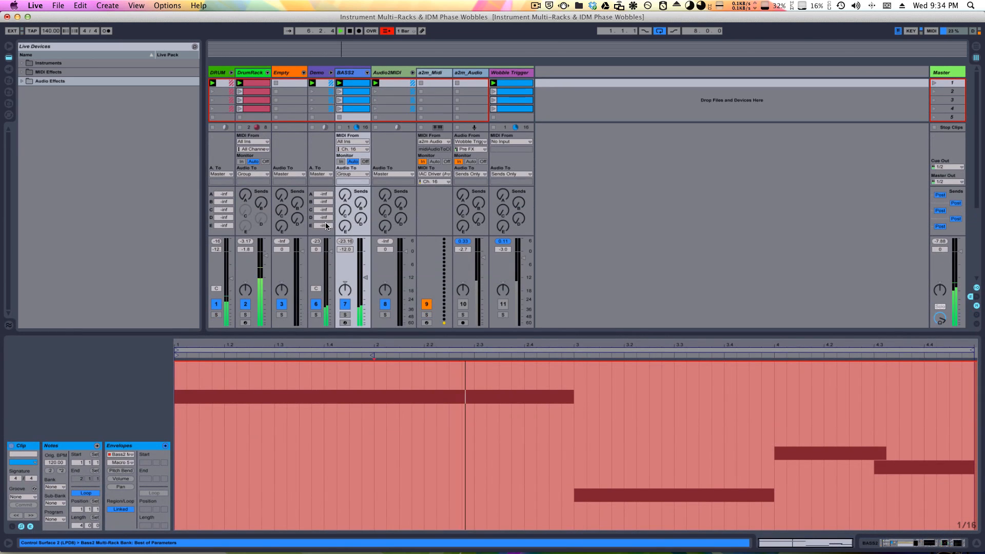
click(123, 455)
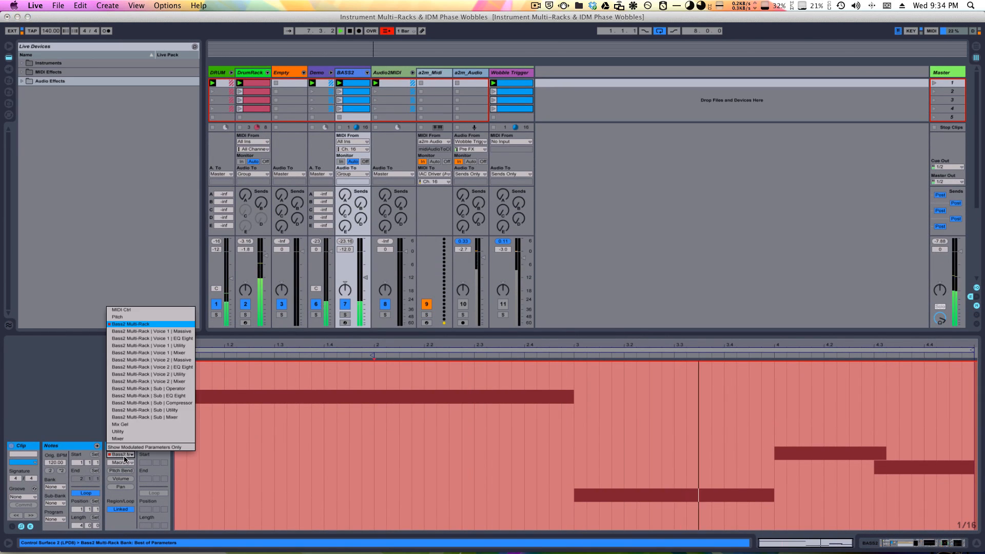
click(147, 325)
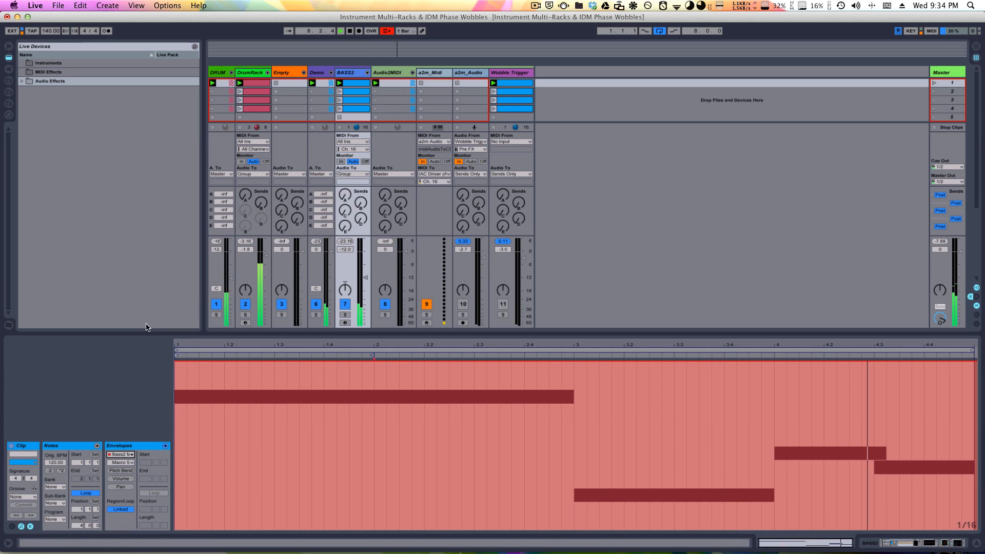
click(131, 462)
click(130, 480)
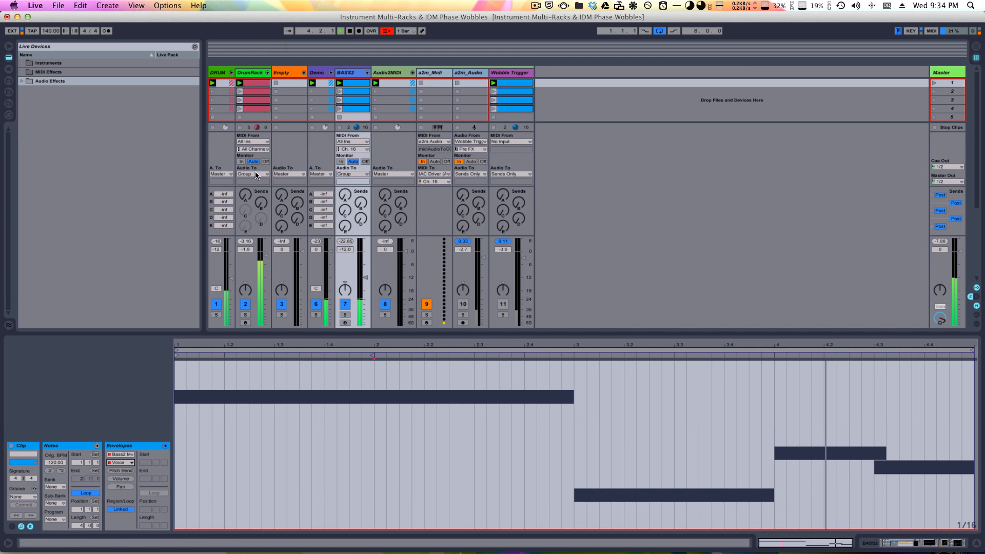
- Check the BASS2 device chain and show the Amount envelope of its first clip
key(shift+Tab)
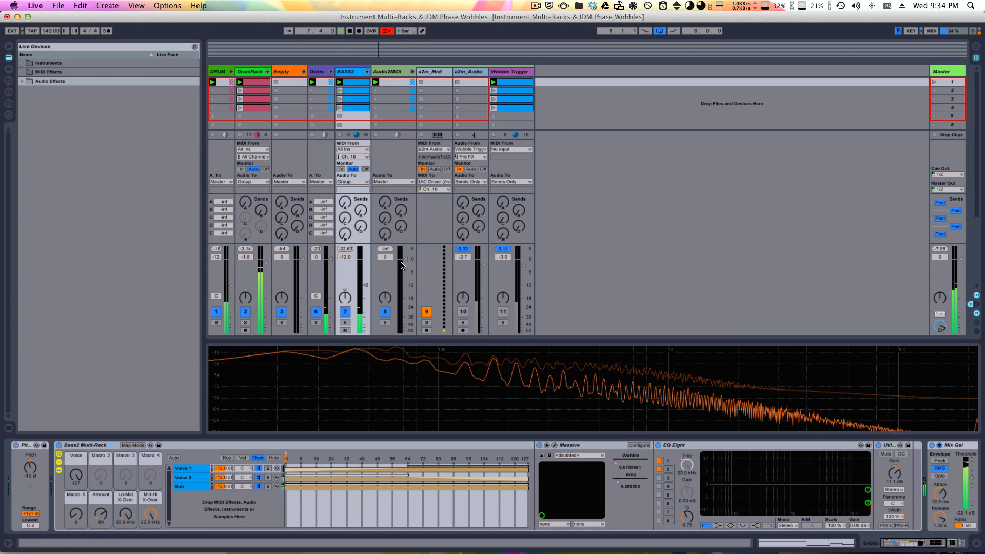
click(362, 84)
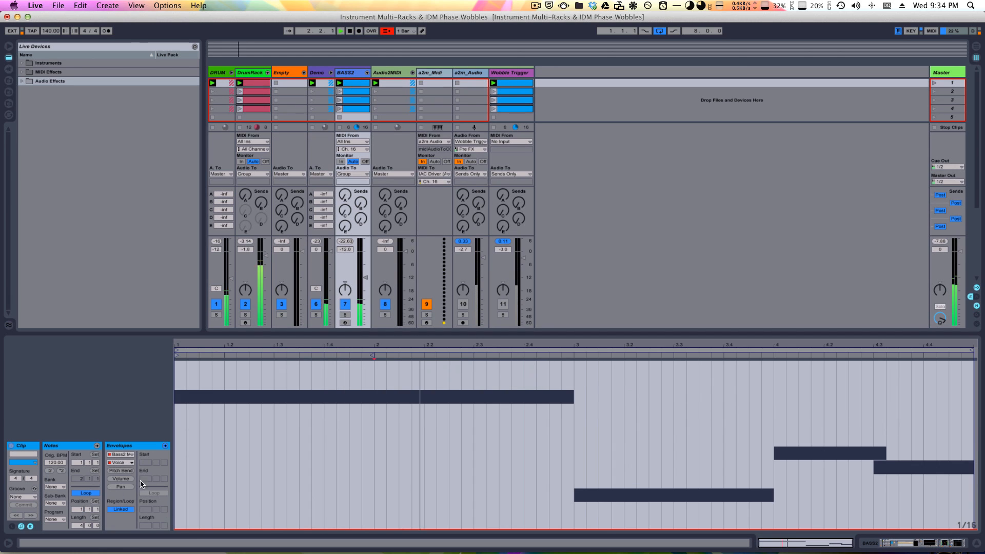
click(121, 462)
click(131, 517)
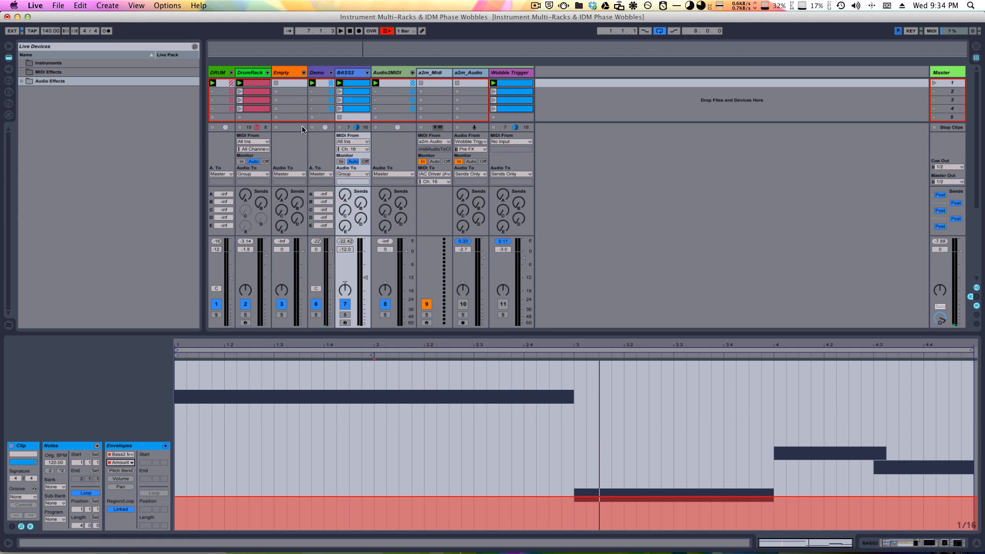
- Inspect the Amount macro on BASS2's rack and the modulation assignments in the Massive plug-in, including its LFO section
double_click(352, 77)
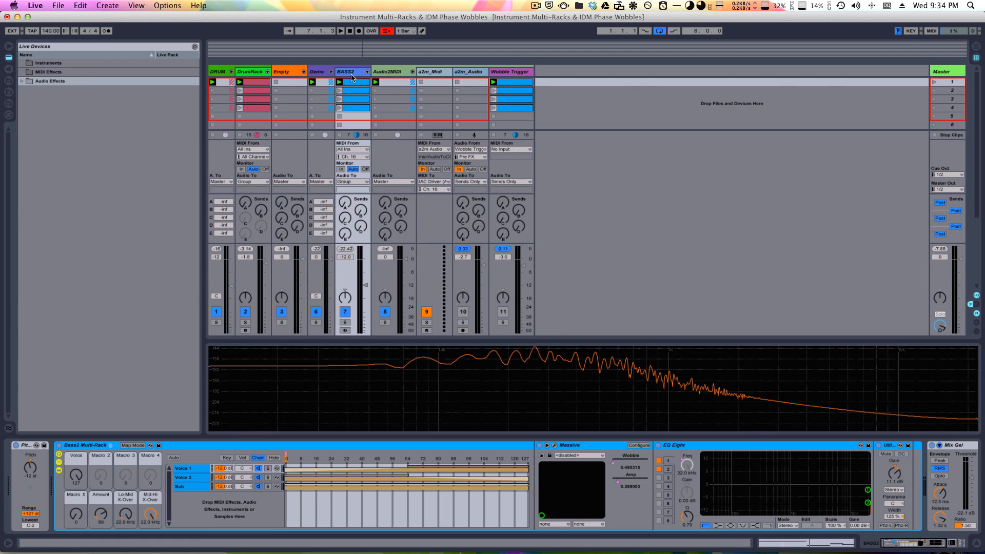
click(102, 501)
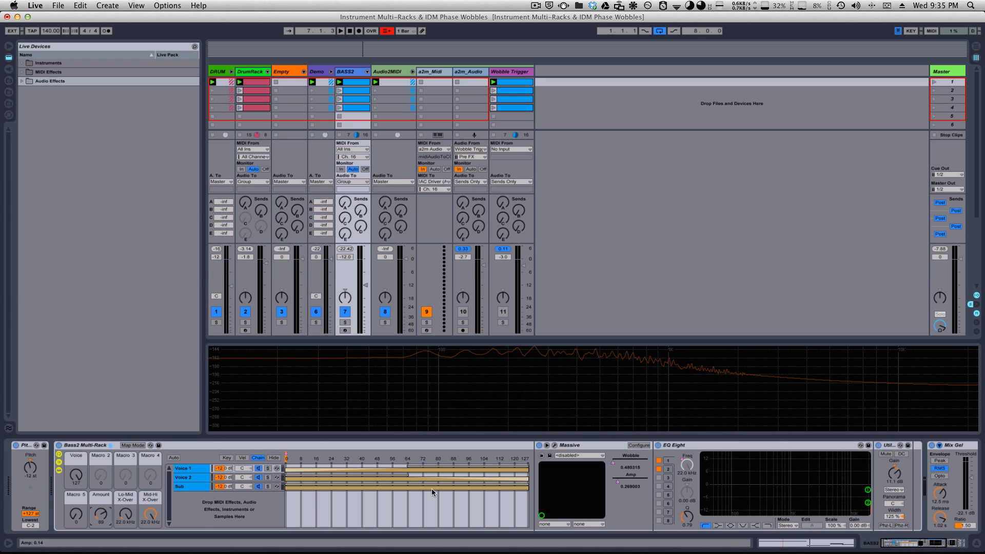
click(581, 445)
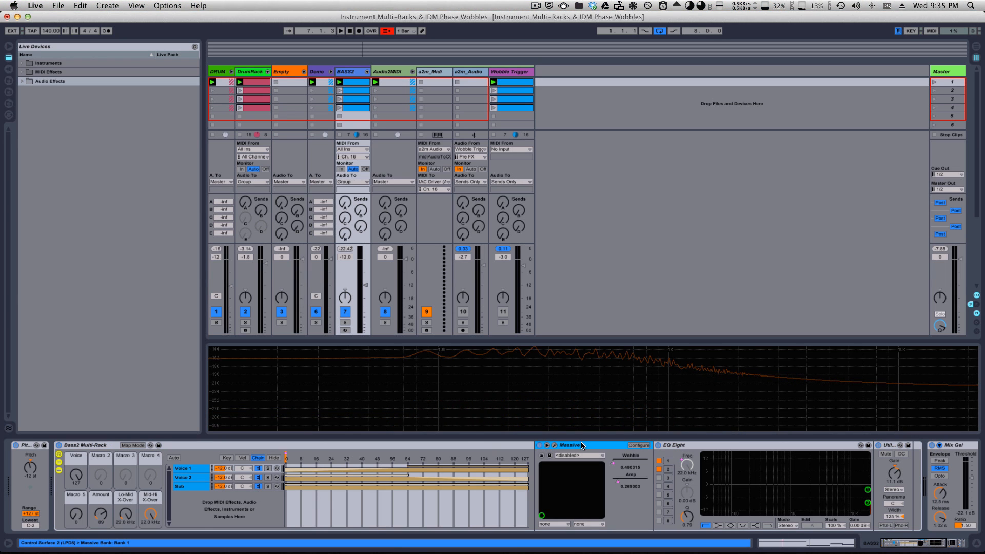
click(554, 446)
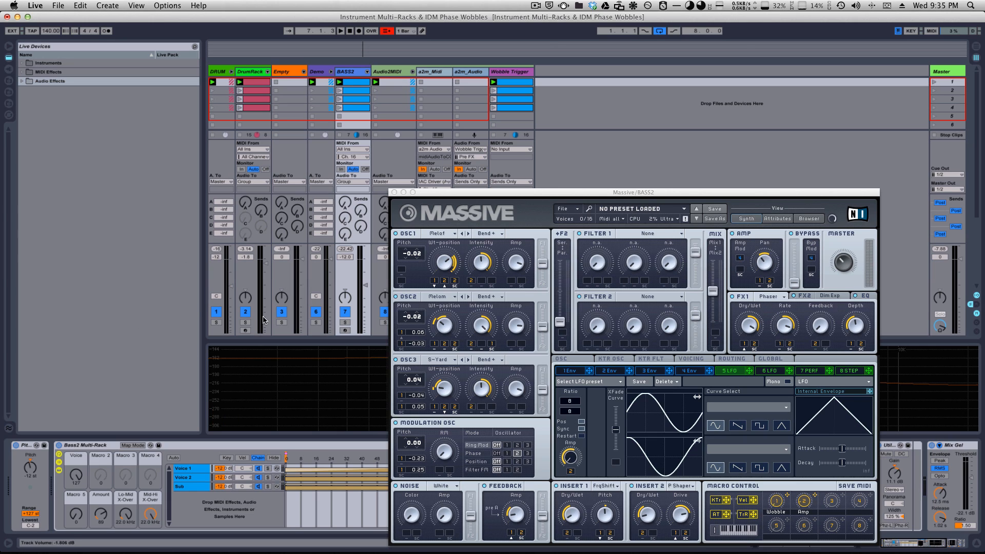
click(740, 375)
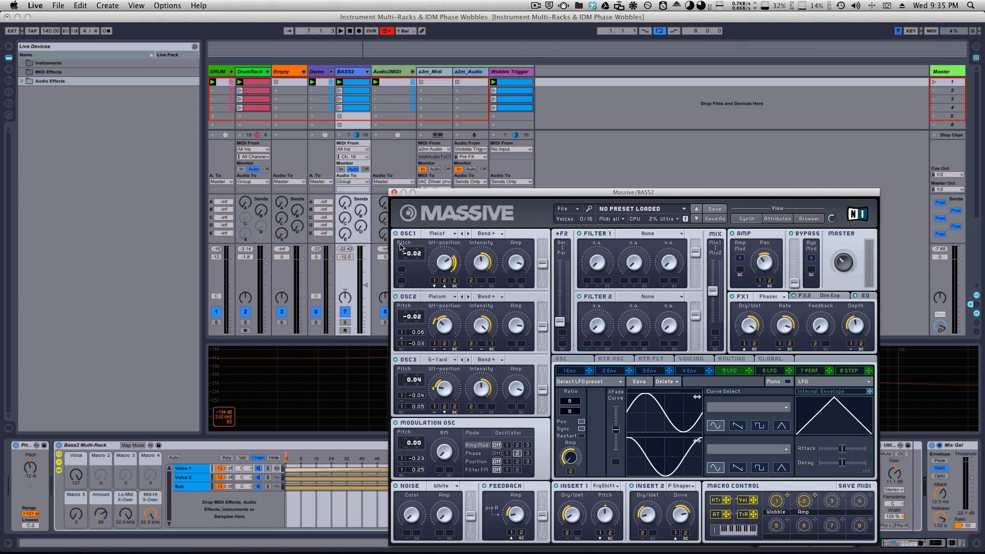
click(394, 192)
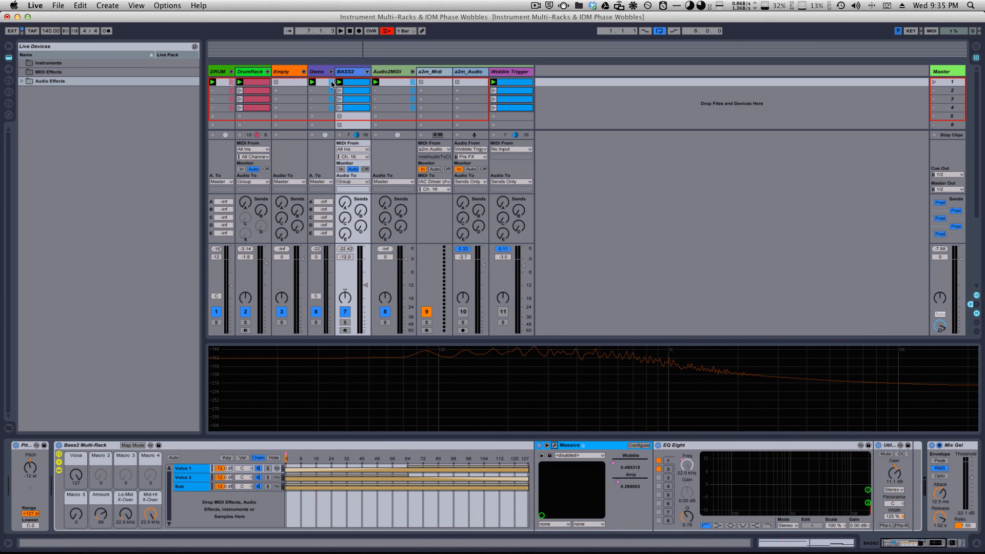
- Show the Lo-Mid X-Over envelope of BASS2's first clip and examine the first Wobble Trigger clip
double_click(359, 82)
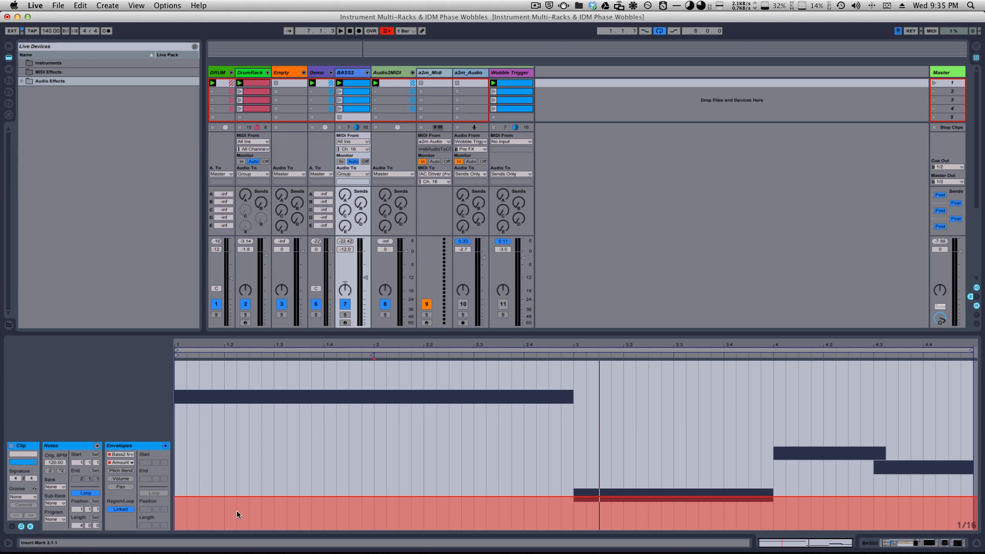
click(129, 466)
click(137, 521)
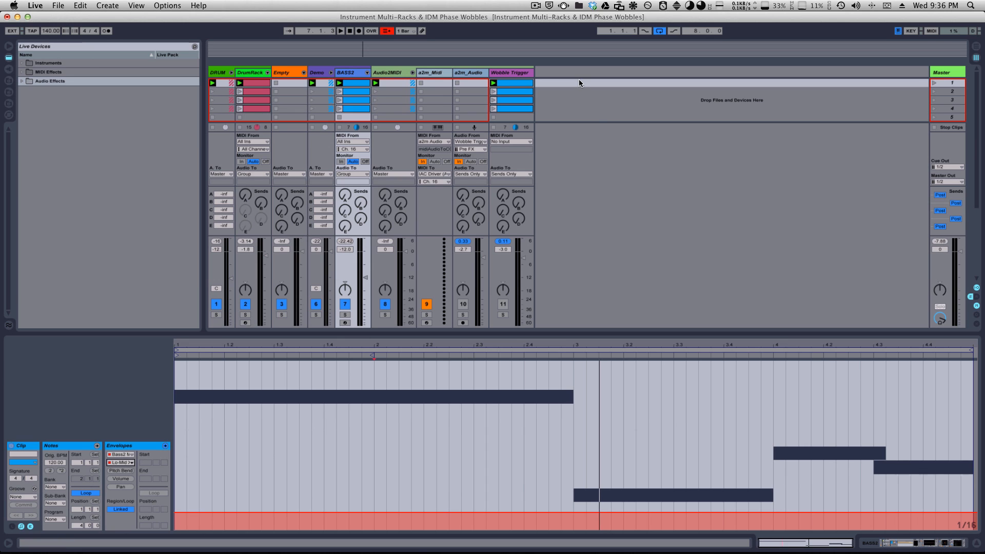
click(520, 83)
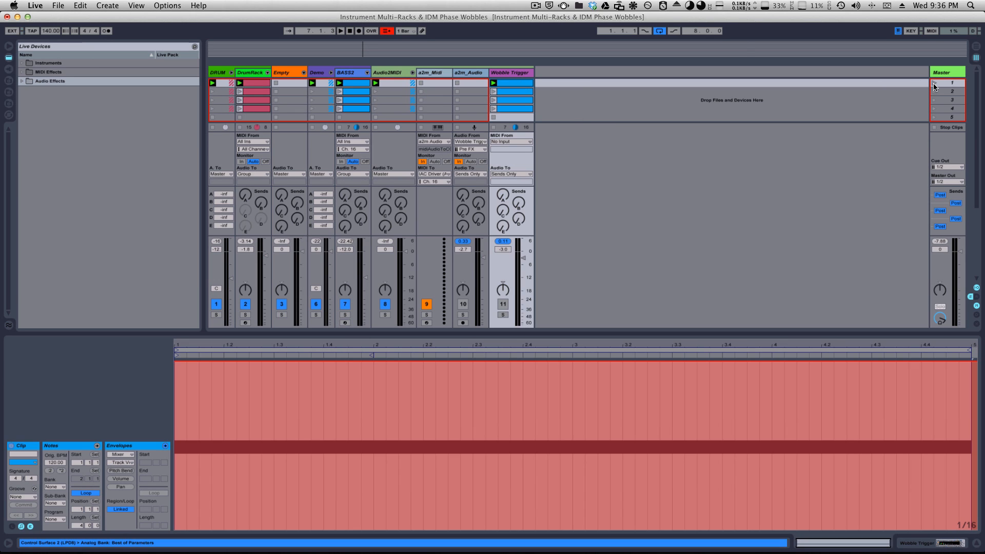
- Audition scenes 1 and 2 and view the Lo-Mid X-Over envelope of BASS2's second clip
click(934, 83)
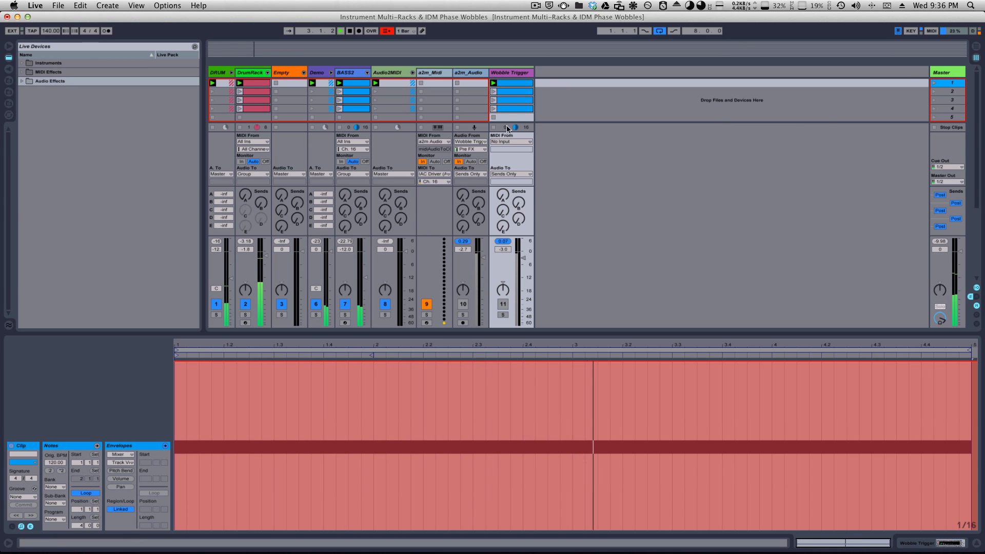
click(936, 91)
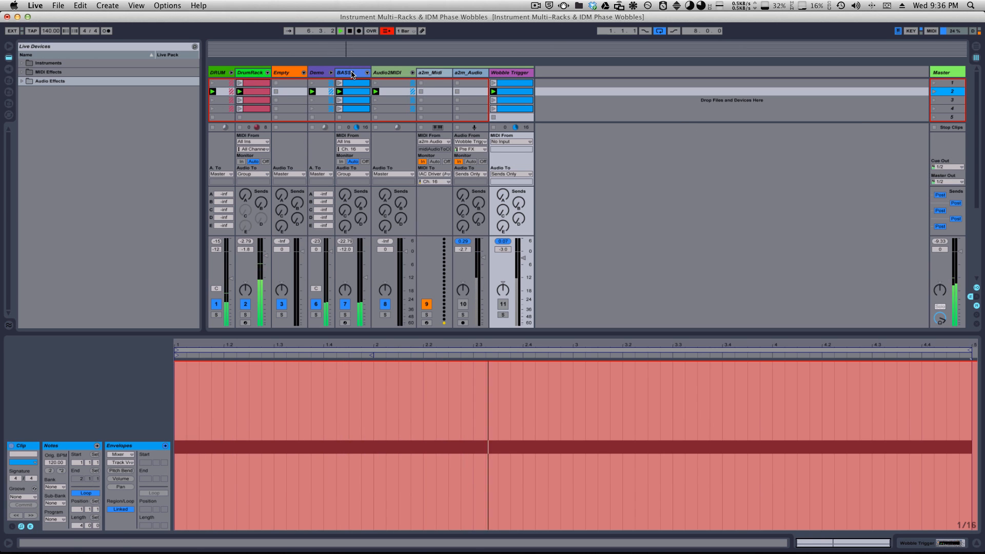
click(354, 73)
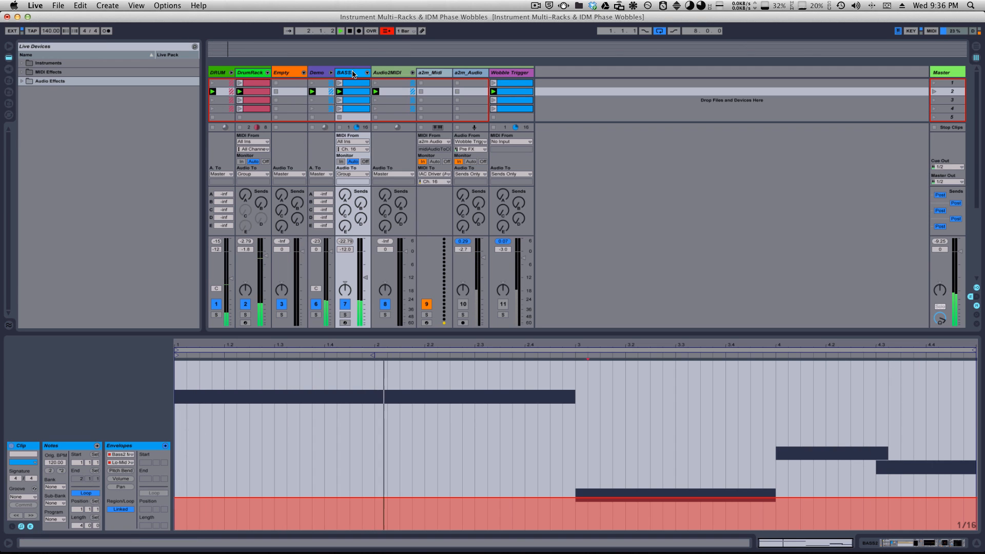
- Solo BASS2 together with a2m_Midi to audition the modulated bass alone, and clear both solos
click(345, 315)
click(426, 315)
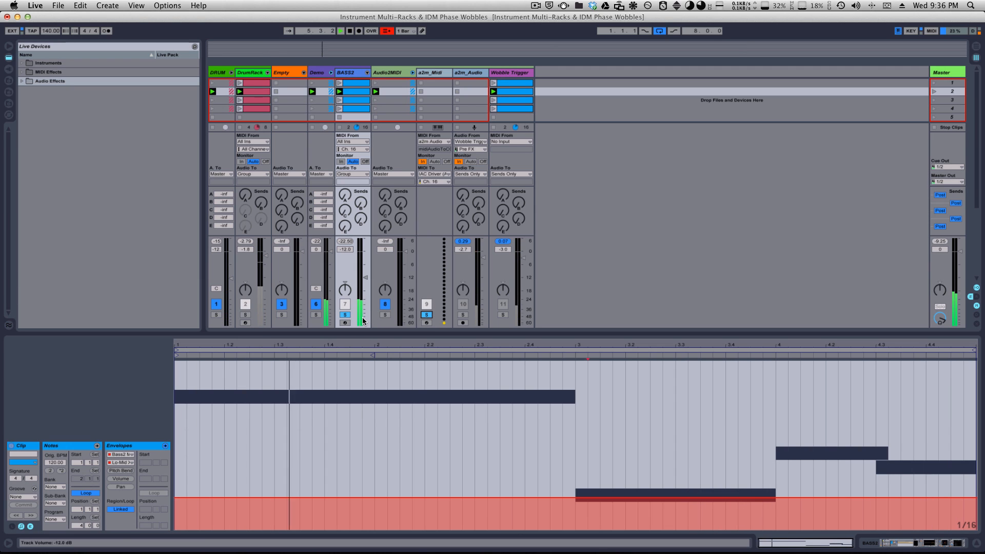
click(427, 314)
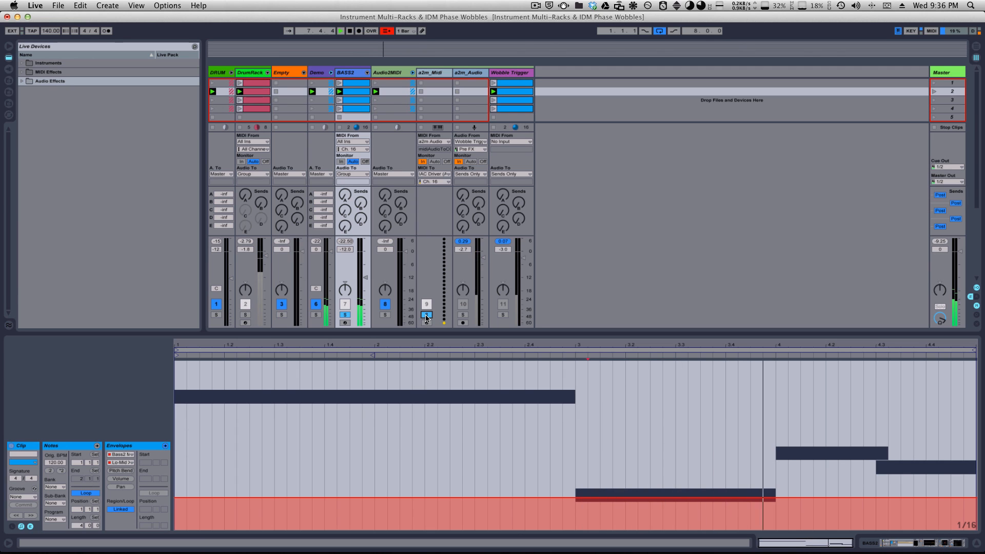
click(345, 314)
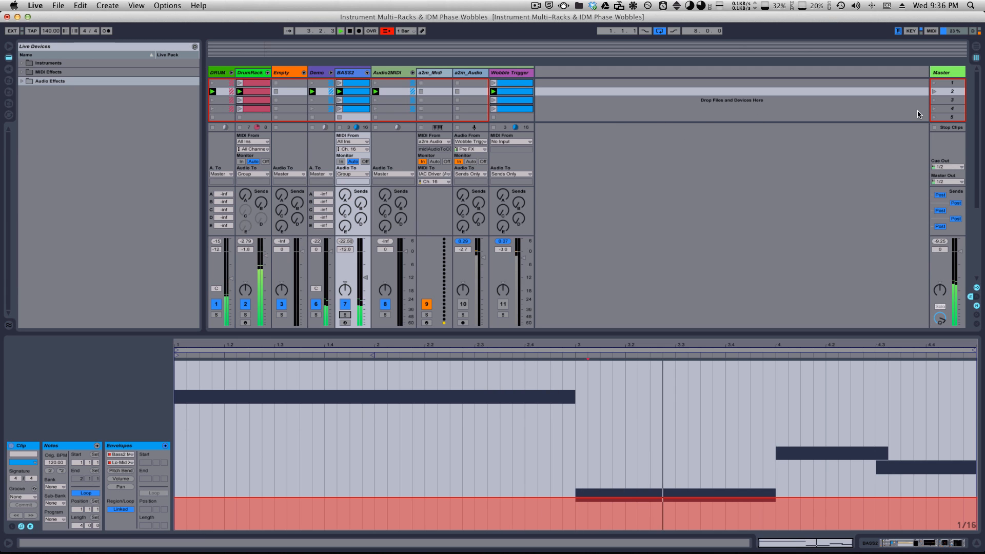
- Launch scenes 3 and 4 in turn and display the BASS2 track's devices
click(934, 100)
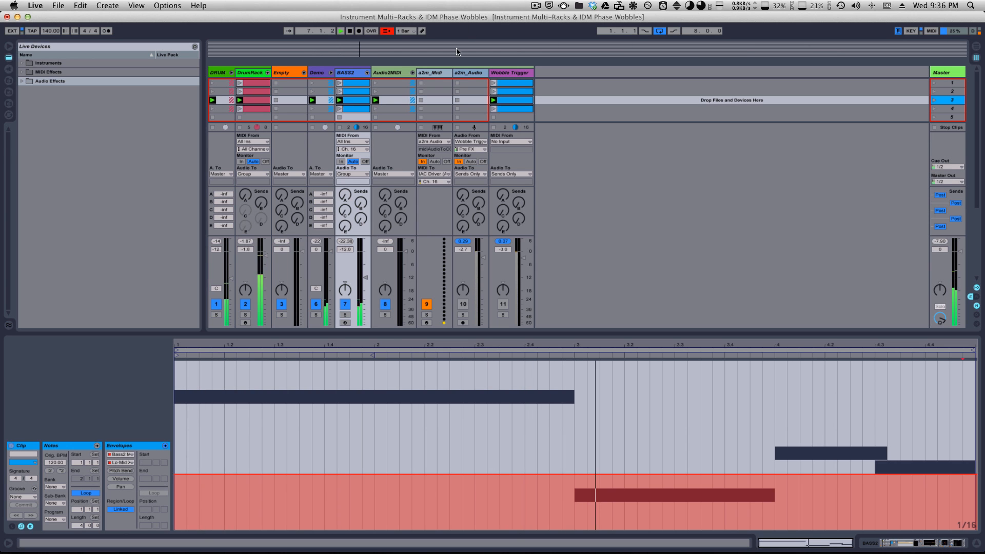
click(358, 73)
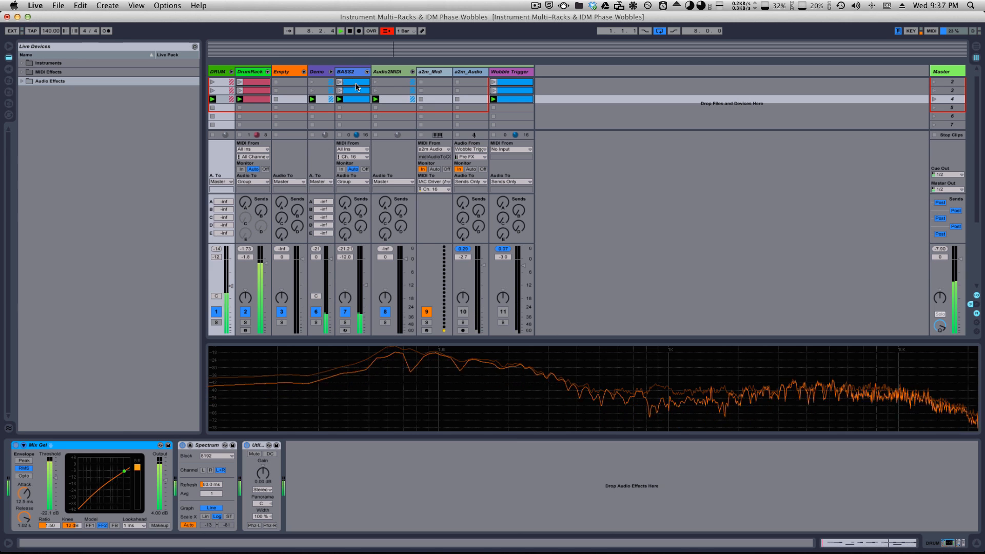
click(357, 88)
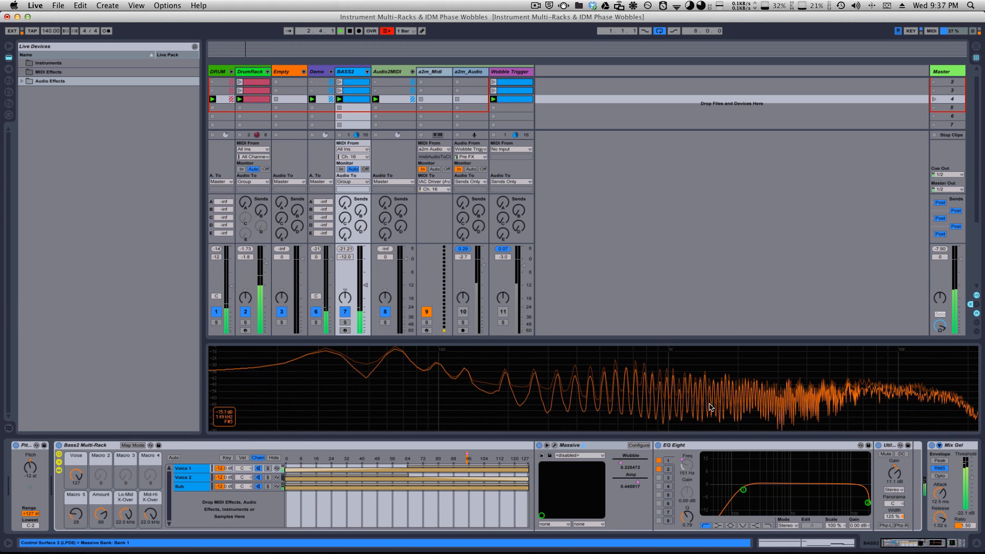
- Examine Massive's Wobble and Amp macro assignments in its plug-in window while scene 4 plays from the start, and close the window
click(626, 469)
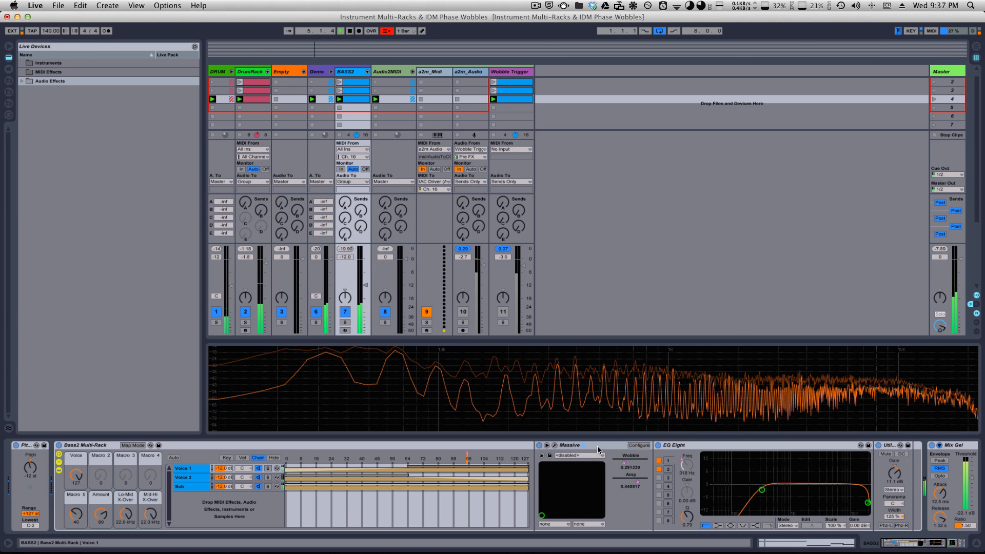
click(598, 448)
click(554, 445)
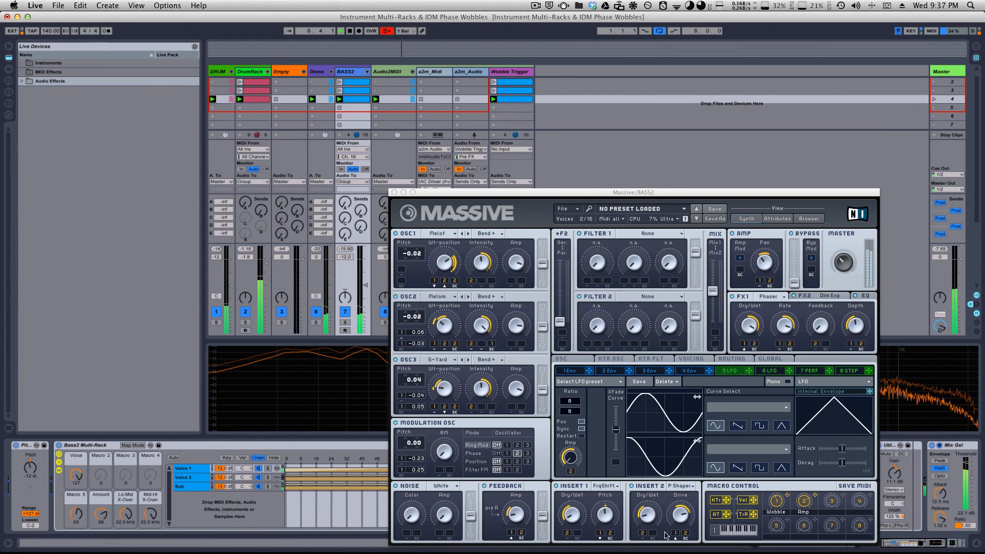
key(space)
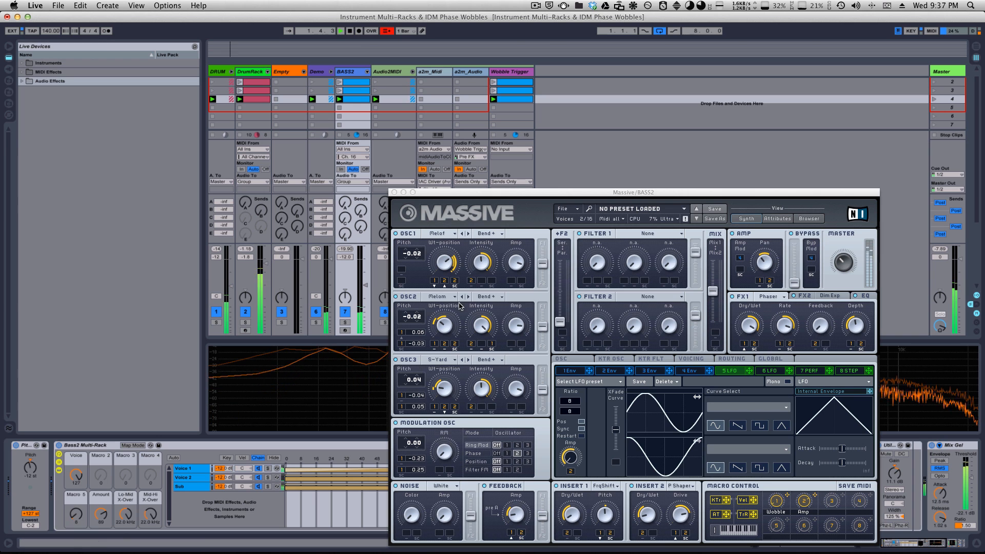
drag(463, 192, 489, 63)
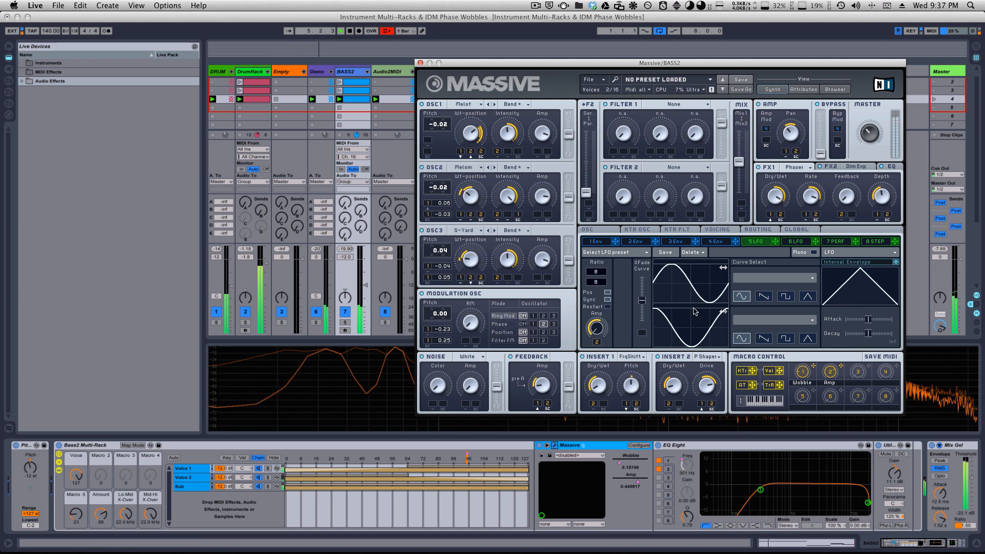
click(420, 63)
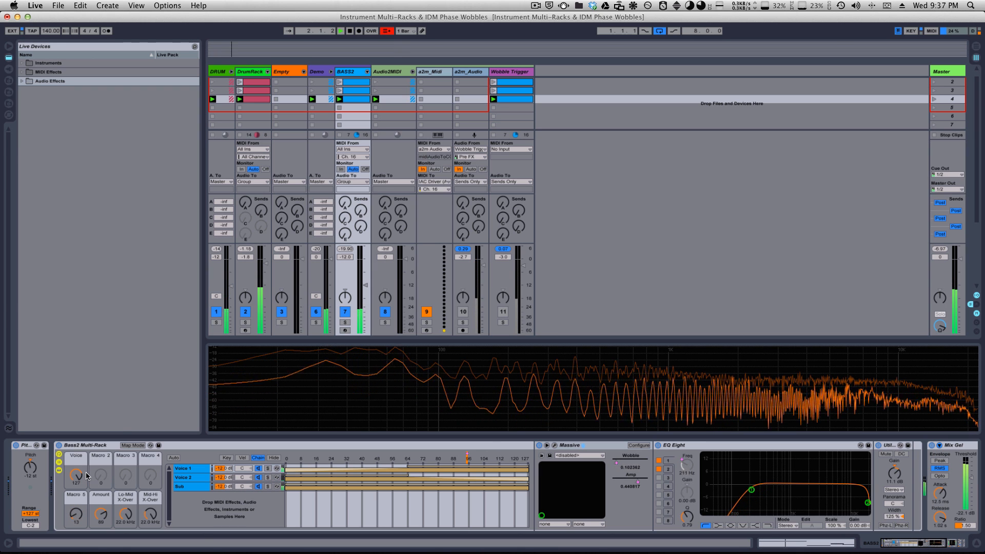
- Set the Bass2 Multi-Rack's Amount macro to 41 while scene 4 plays
drag(100, 515, 101, 529)
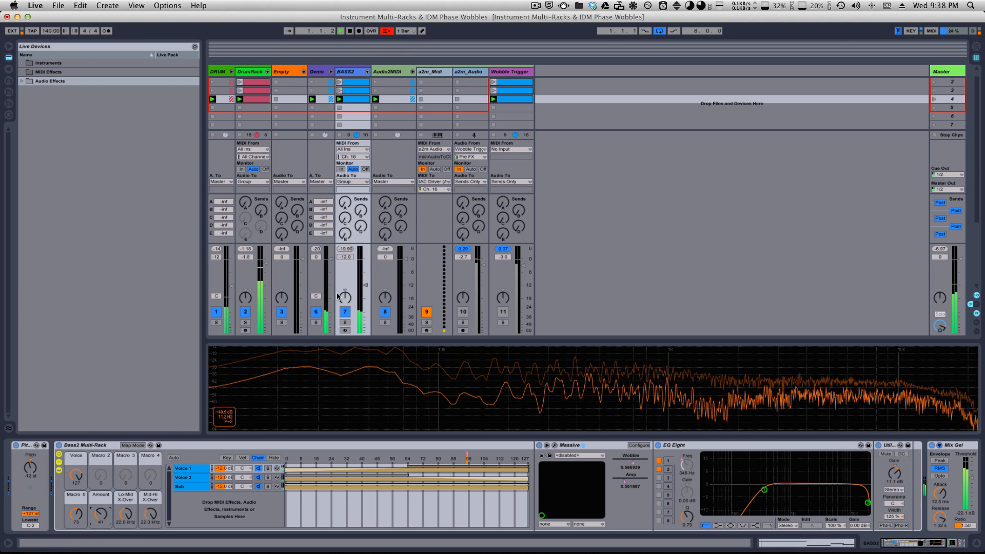
- On Wobble Trigger's Analog, try LFO1 rate at 1/2d, set it to 1/8, and sweep the Amp1 pan to 2R and back to 50L
click(513, 73)
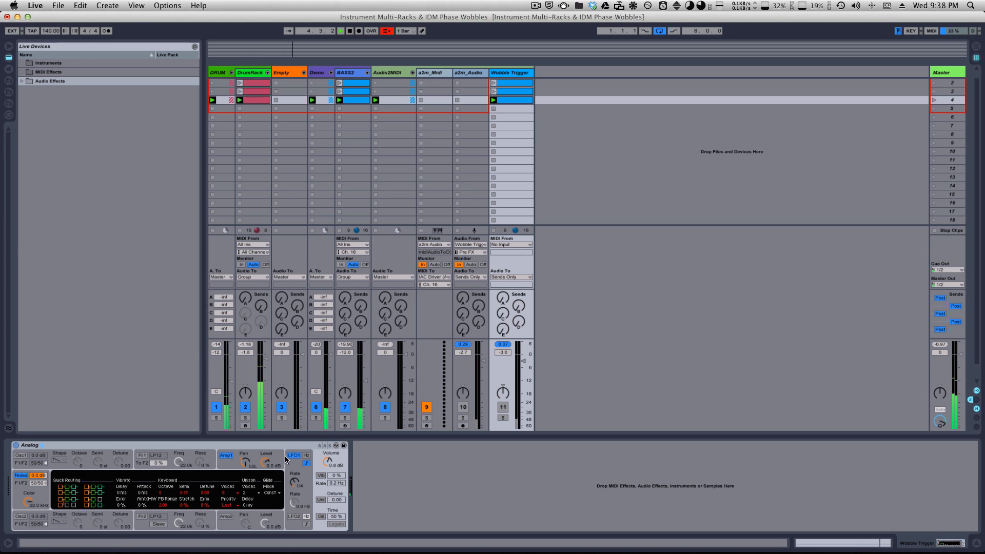
drag(296, 484, 298, 494)
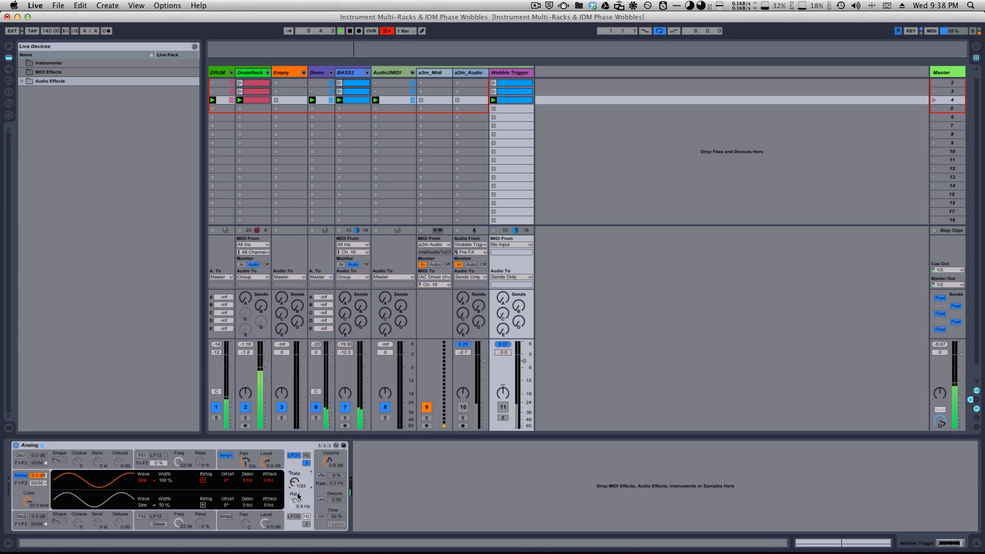
drag(297, 496, 286, 477)
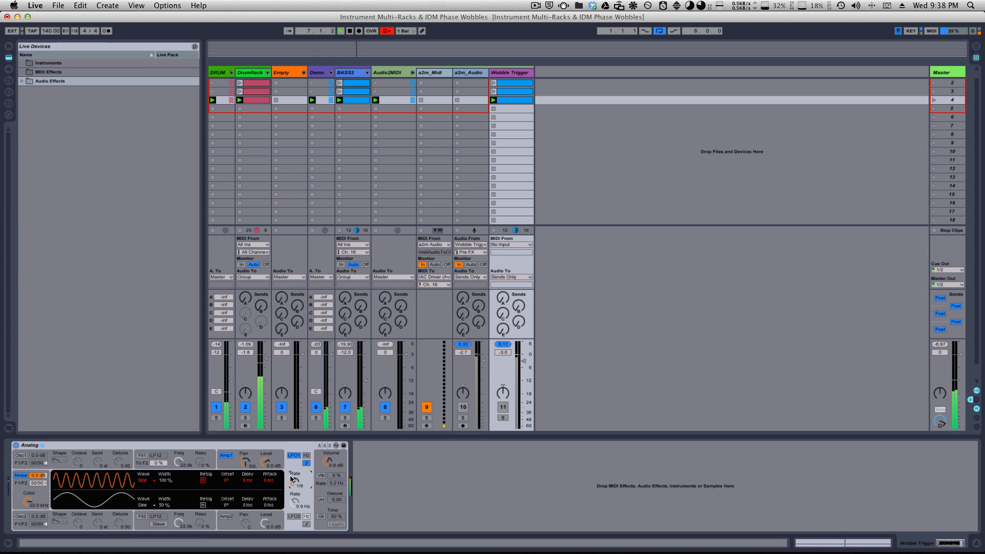
drag(246, 465, 238, 435)
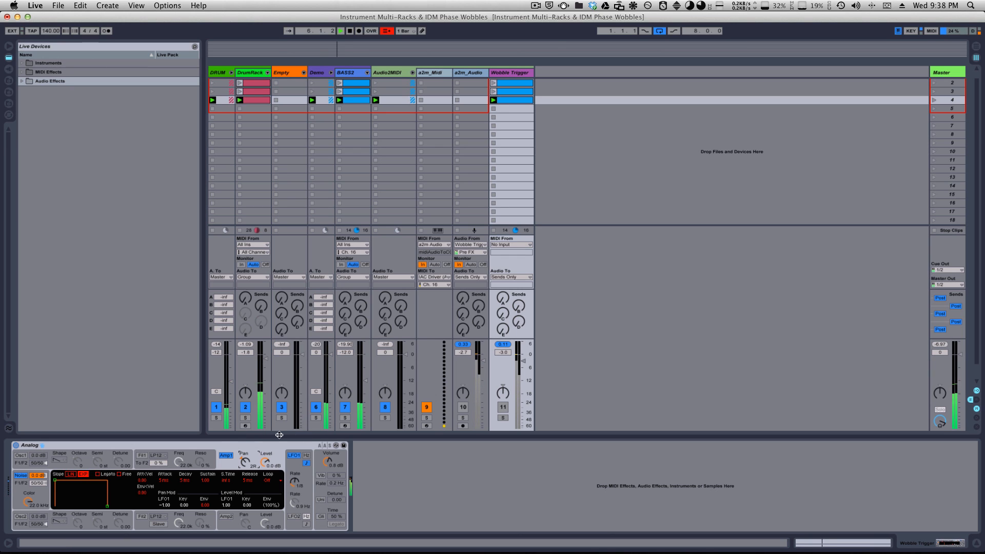
drag(243, 462, 275, 503)
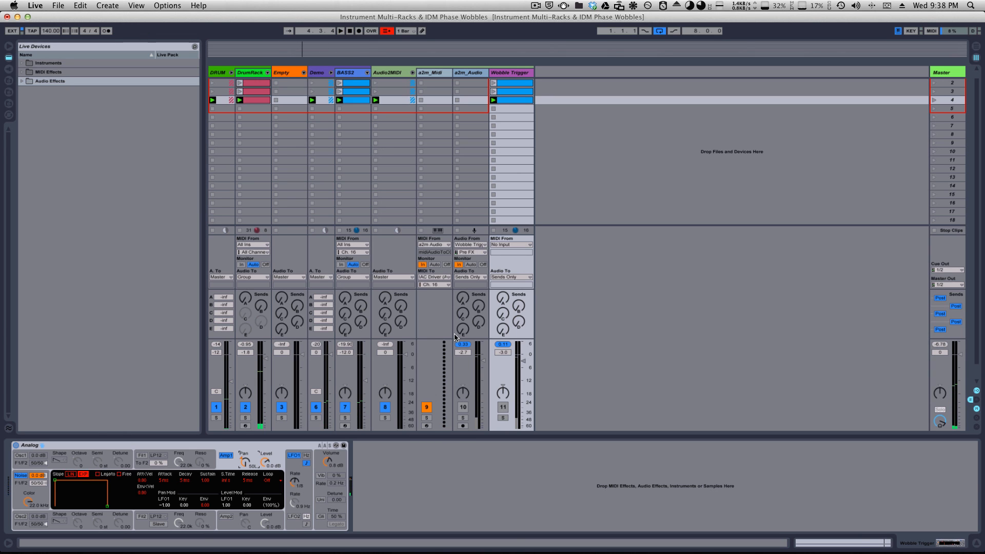
- Solo the rack's Voice 1 chain and the Audio2MIDI, a2m_Midi and BASS2 tracks, and play scene 4
click(345, 73)
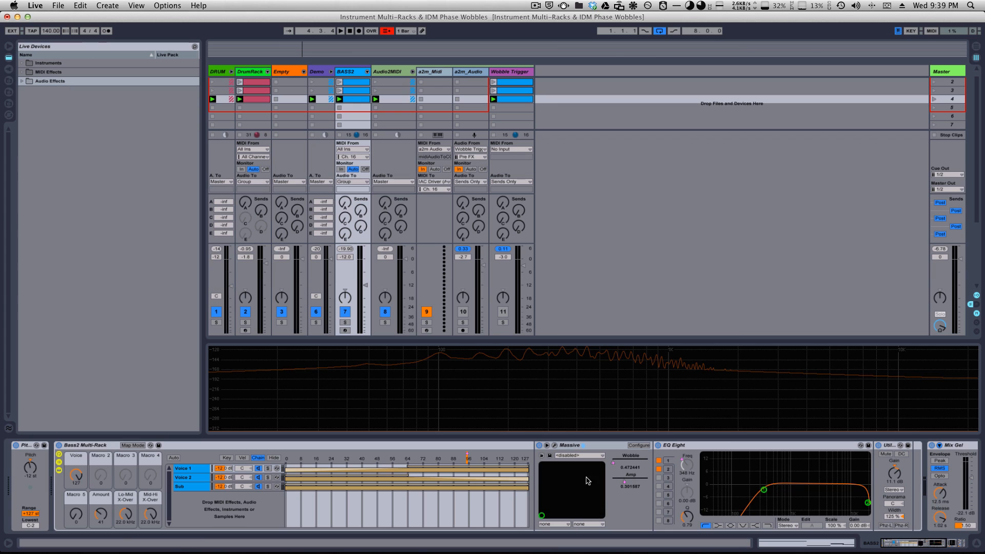
click(268, 468)
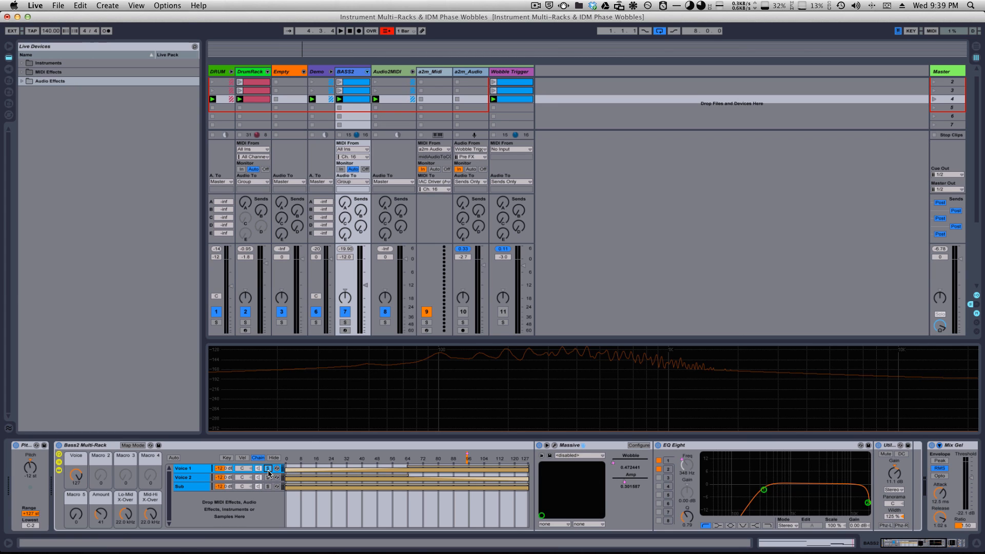
click(385, 322)
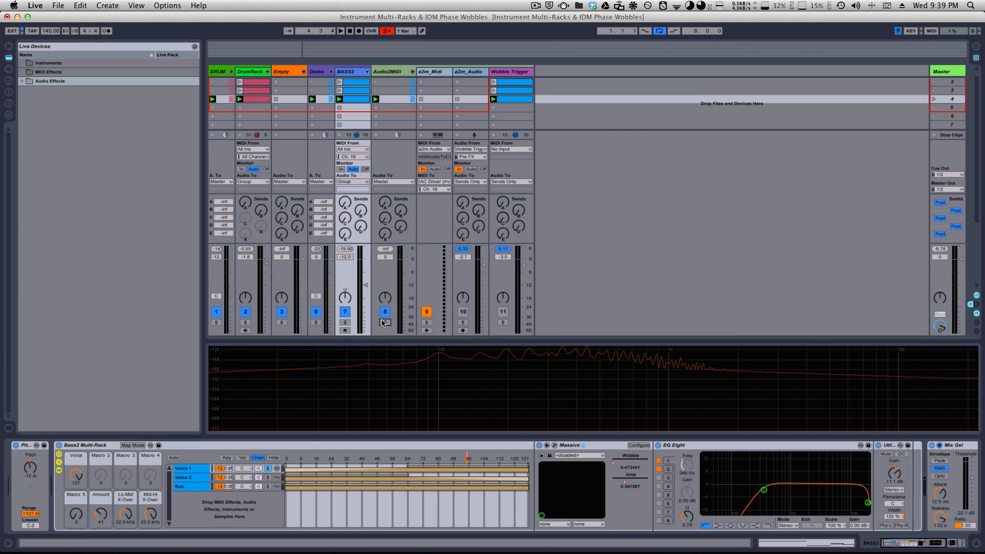
click(426, 322)
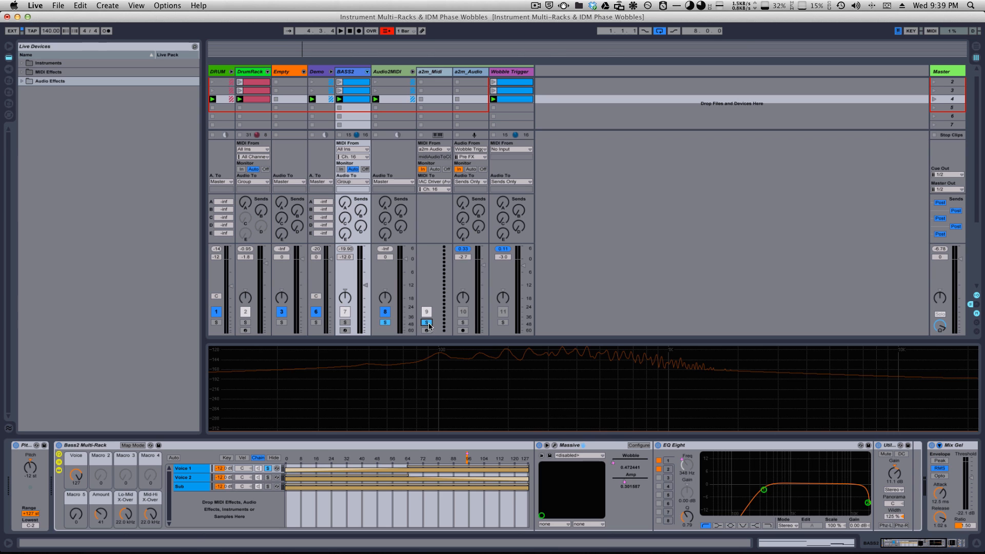
click(345, 322)
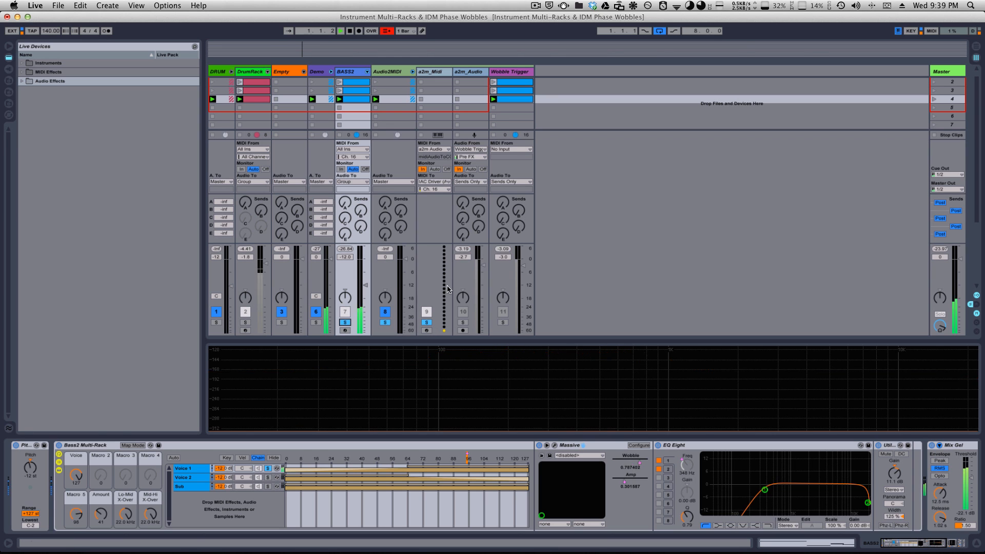
key(space)
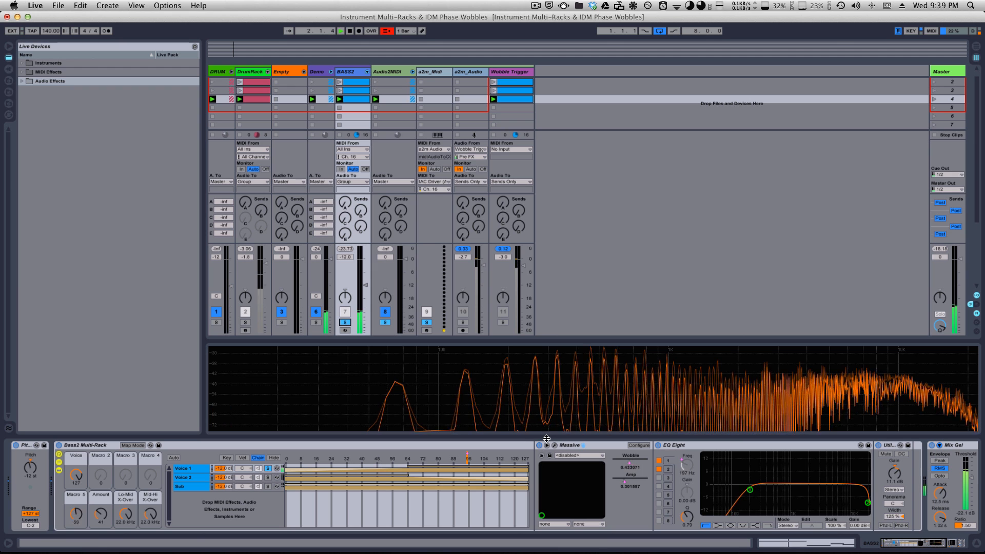
- Open Voice 1's Massive plug-in window and examine its oscillator, modulation and macro settings
click(554, 445)
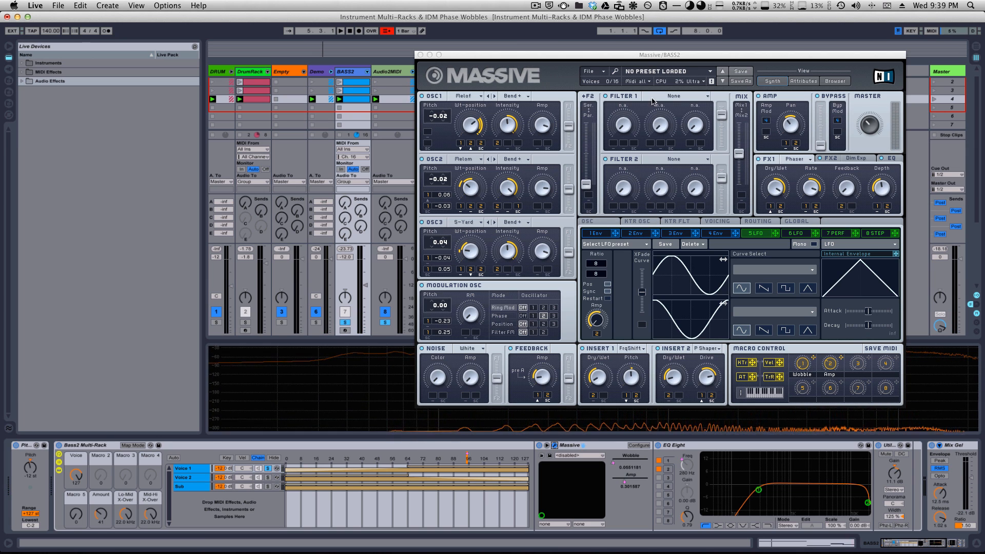
drag(639, 58, 624, 99)
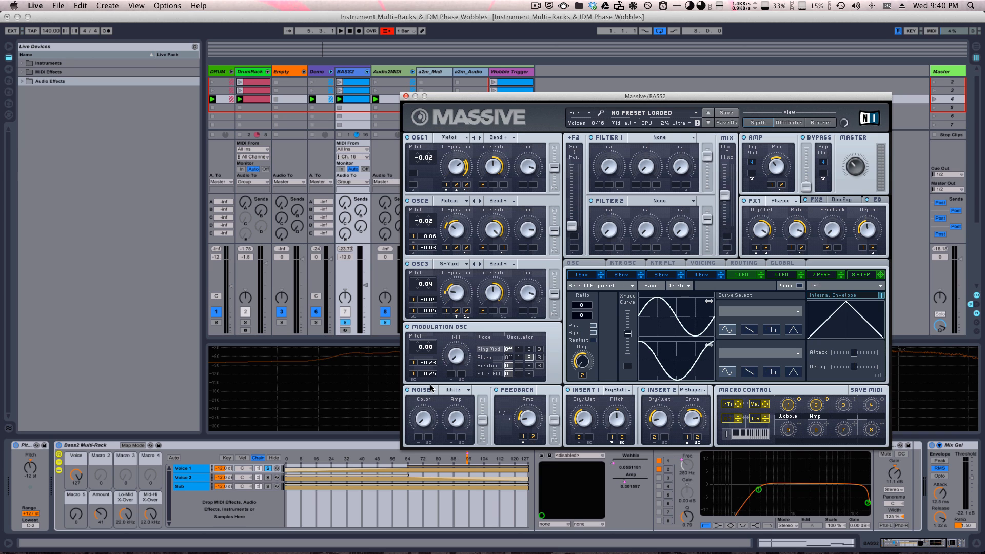
- Search the computer for "eastern jam" and play 07 Eastern Jam.mp3 in iTunes
key(super+space)
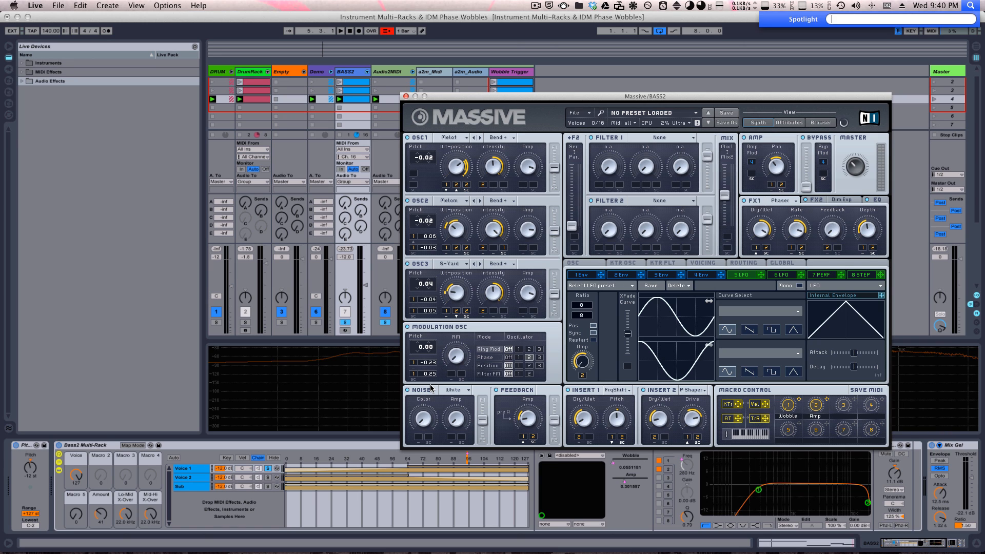
text(eastern jam)
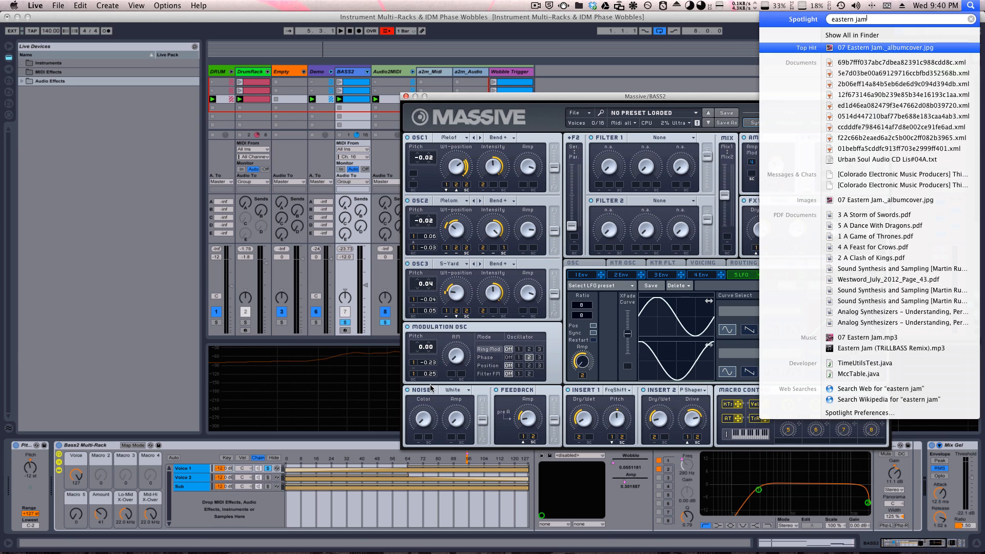
click(877, 339)
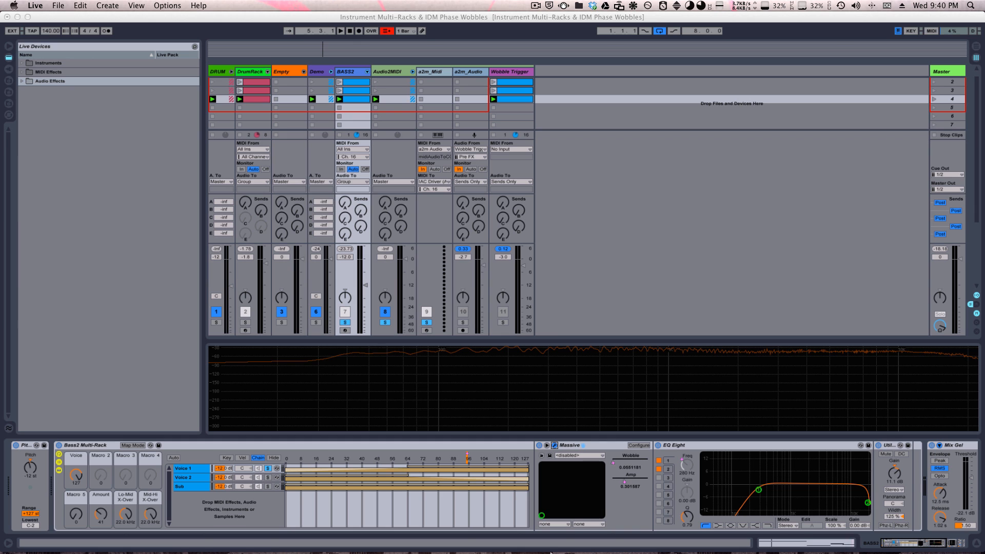
click(333, 539)
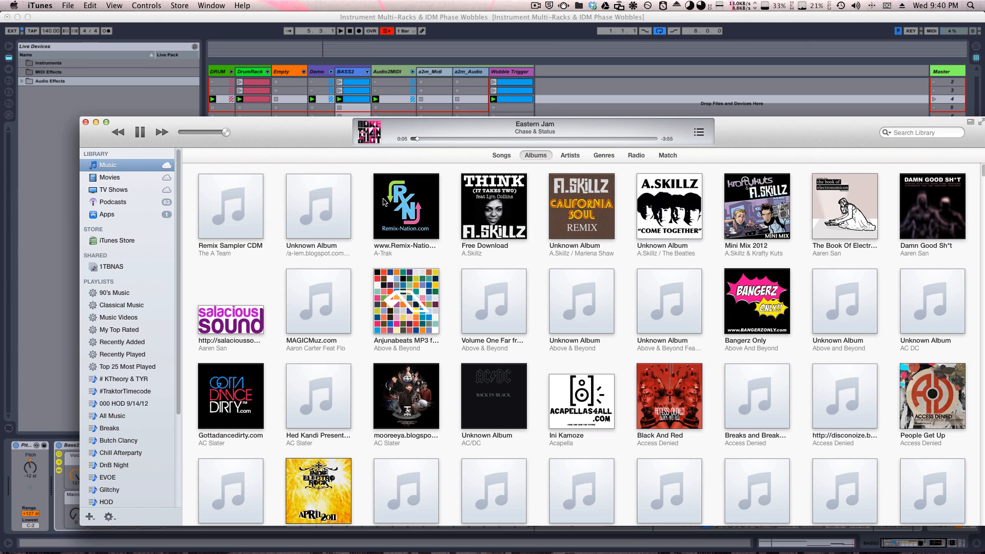
- Skip ahead in Eastern Jam to hear its bass, pause it, and hide iTunes to return to Live
click(435, 137)
click(439, 138)
click(139, 132)
drag(150, 127, 123, 104)
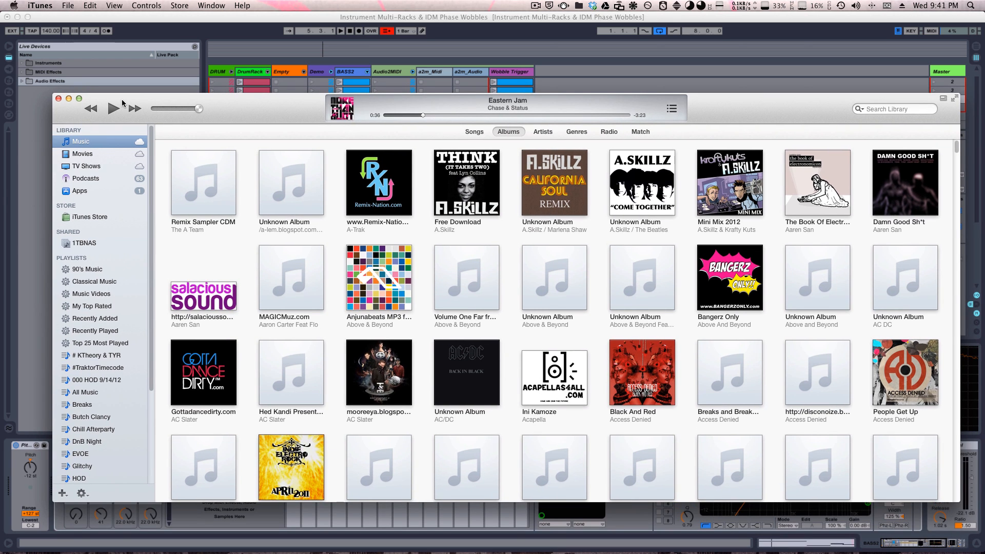
key(super+h)
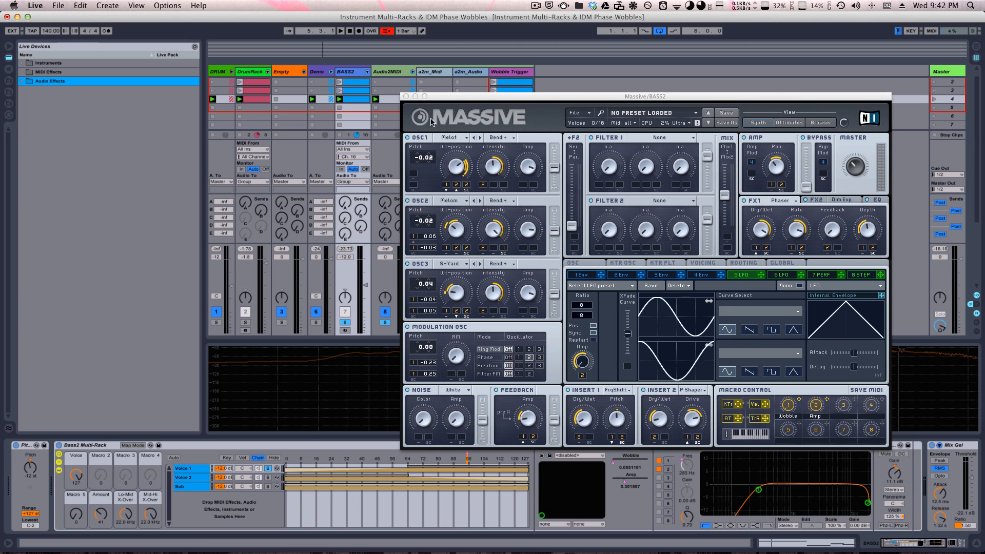
- Move Massive's window clear of the clips, select BASS2's first clip and launch scene 1
drag(623, 98, 617, 190)
scroll(382, 96, up, 1)
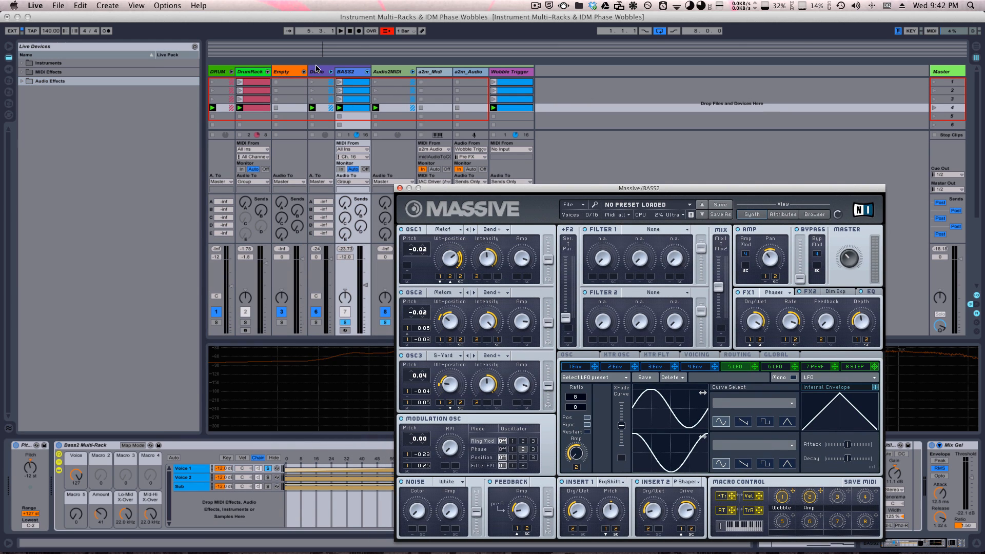
click(350, 82)
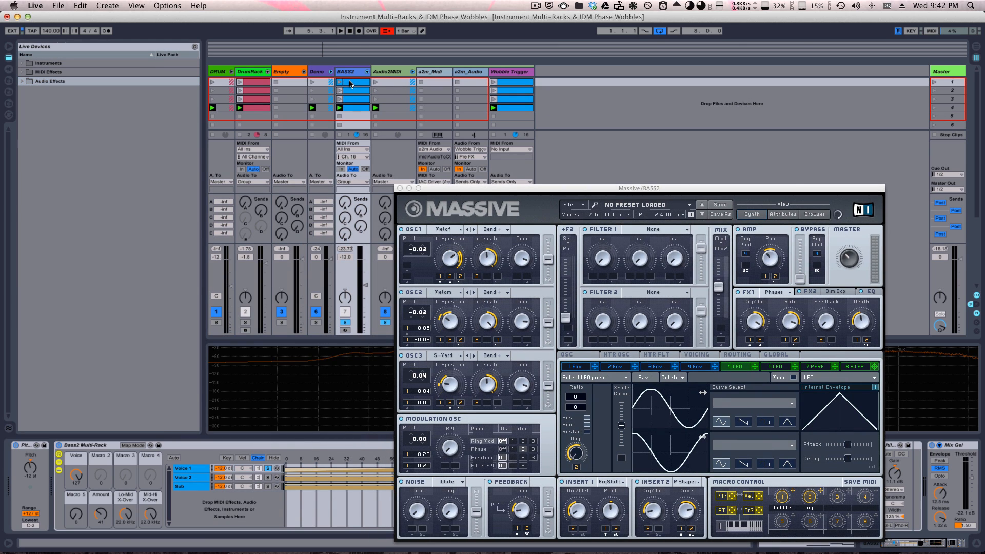
click(934, 83)
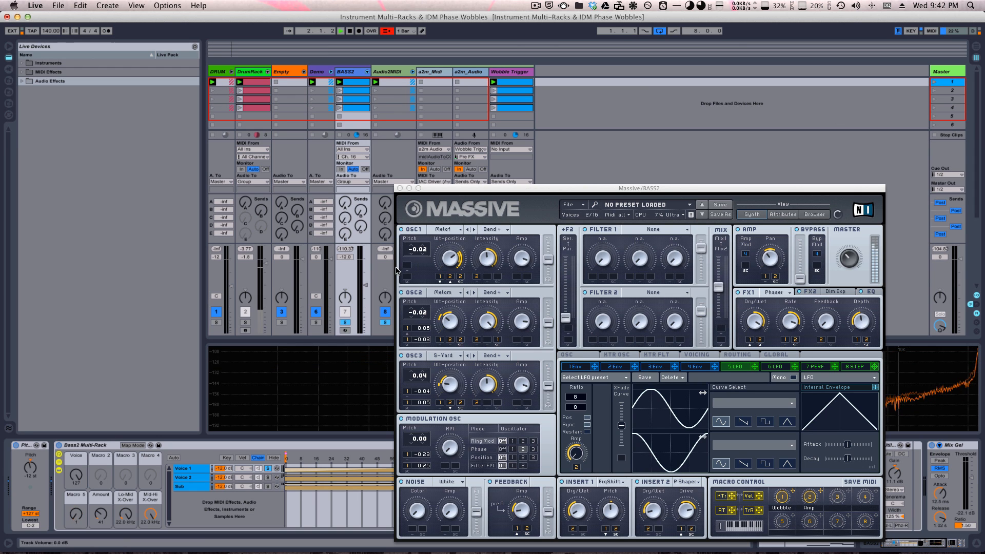
- Clear the solo on the rack's Voice 1 chain and reposition Massive's window to show its full interface
drag(451, 188, 642, 228)
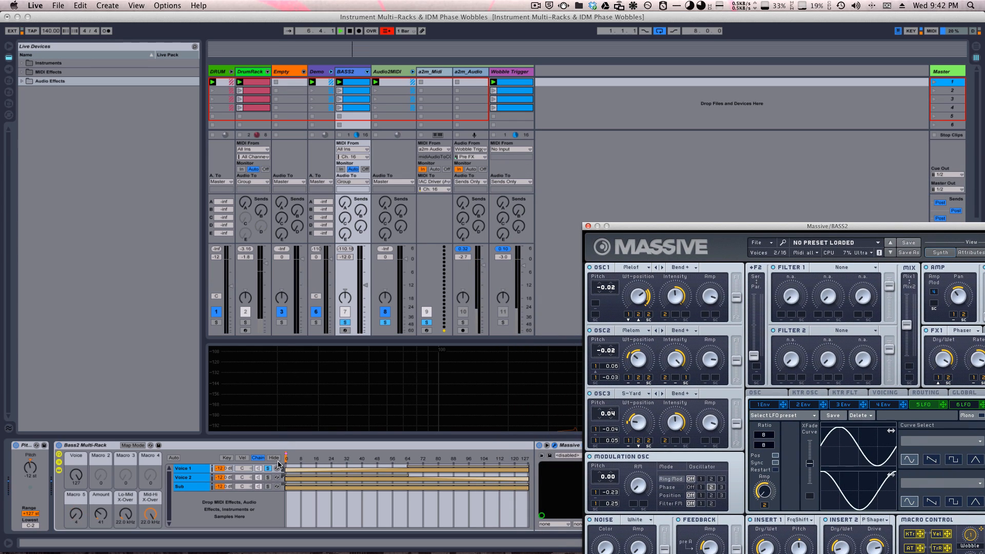
click(267, 468)
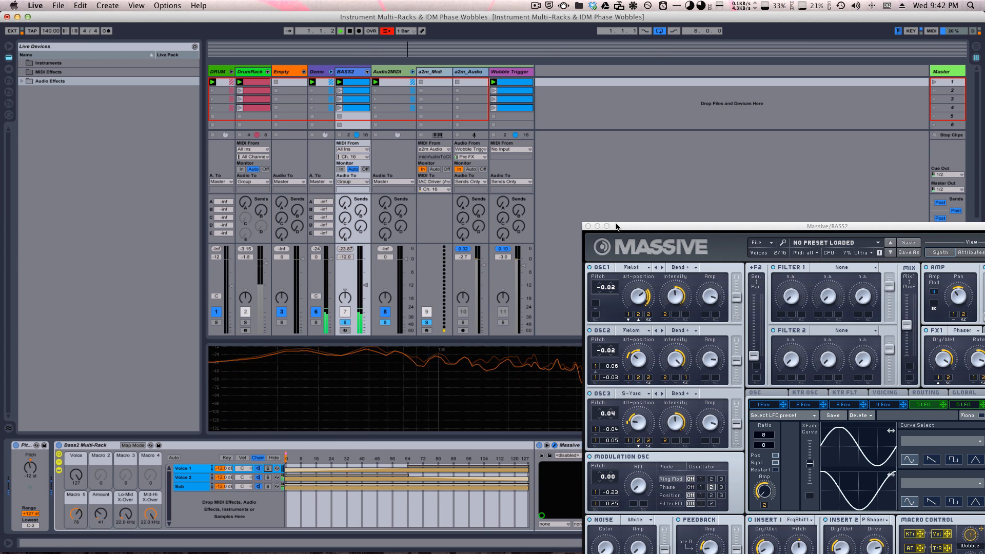
drag(617, 228, 501, 120)
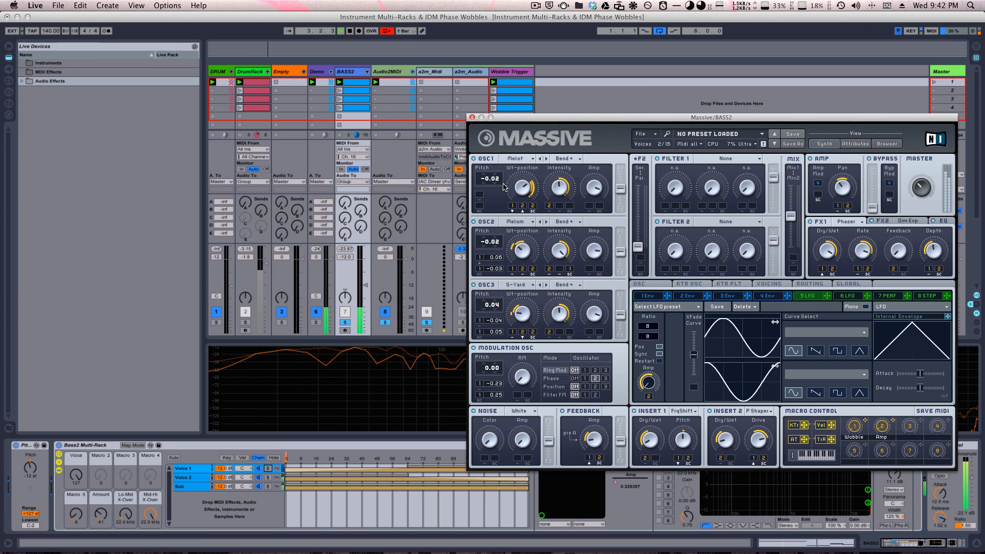
drag(566, 121, 452, 99)
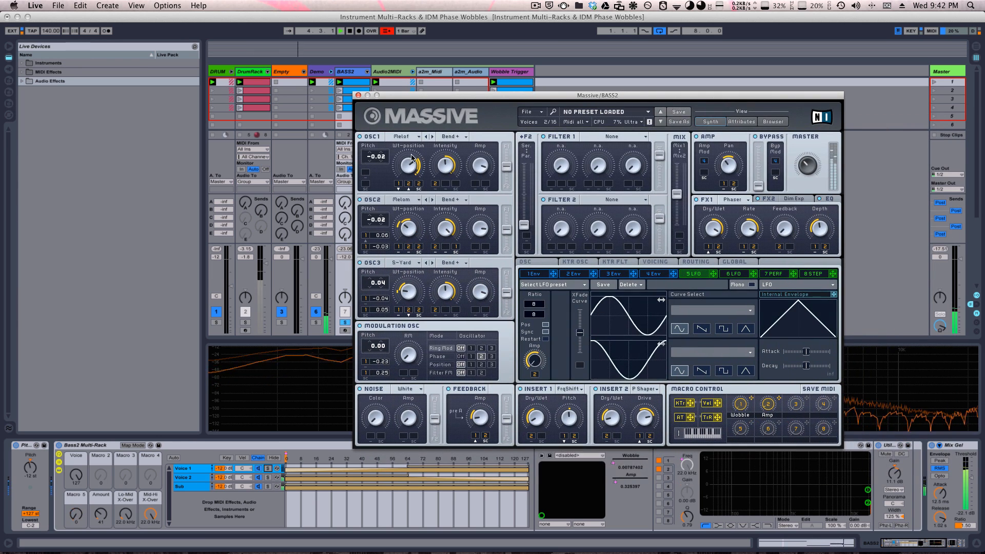
- Display the Voice 2 chain's devices and solo that chain to audition it alone
click(193, 484)
click(193, 478)
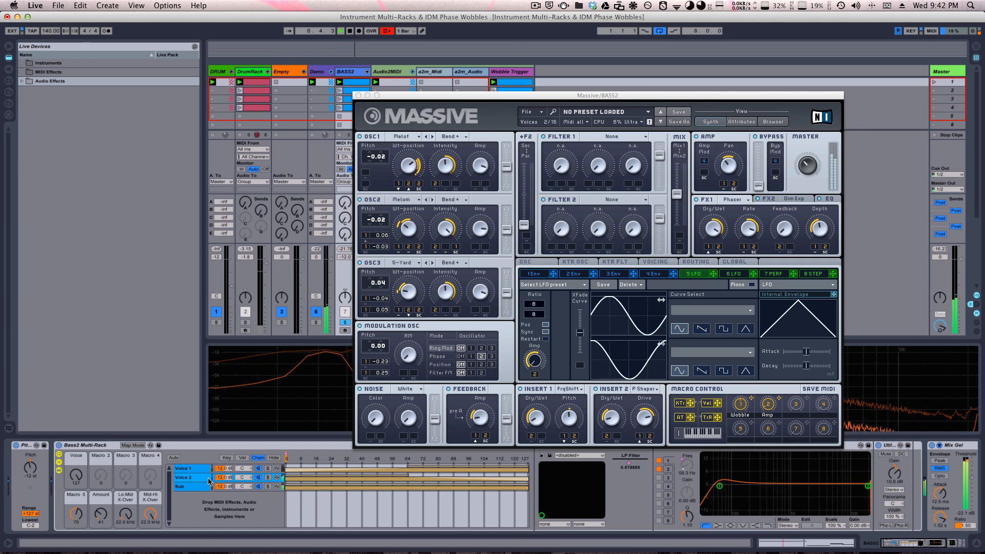
click(268, 478)
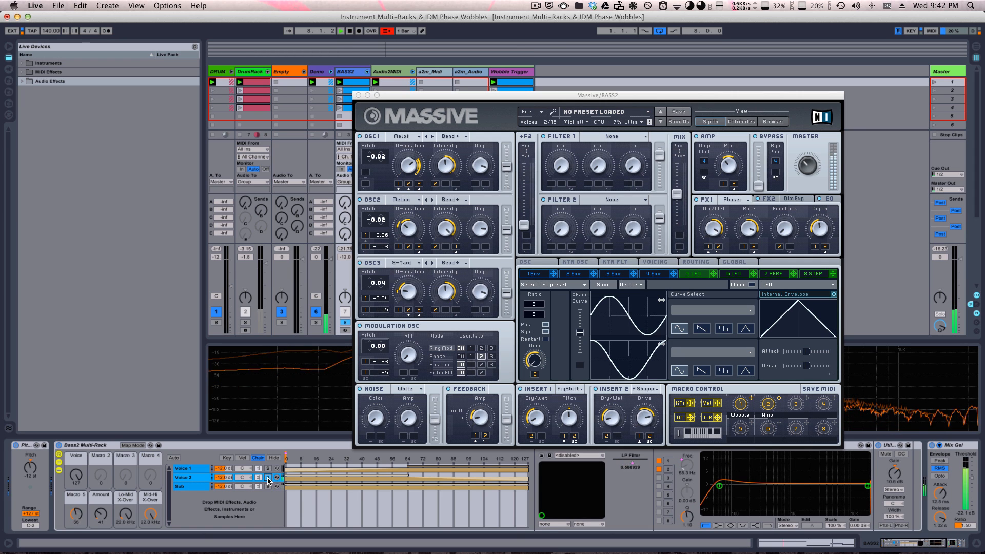
- Solo the Sub chain, look through its Operator, EQ Eight and compressor devices, and clear the solo
click(268, 487)
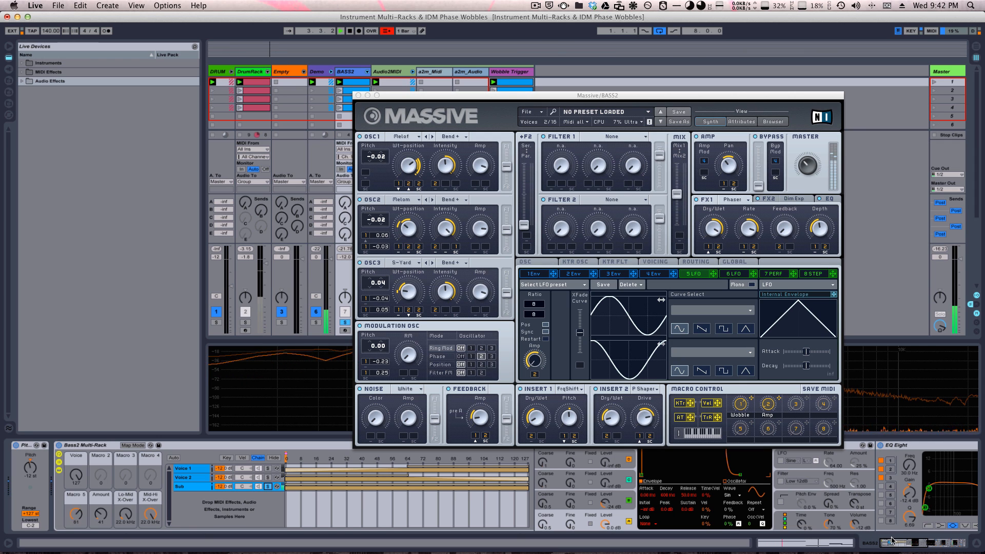
drag(896, 542, 921, 549)
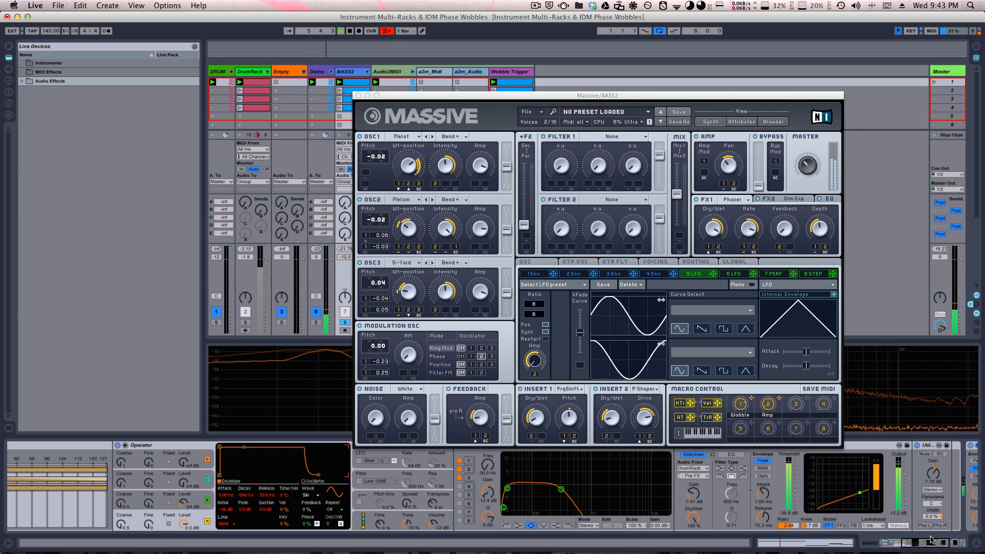
drag(918, 545, 887, 546)
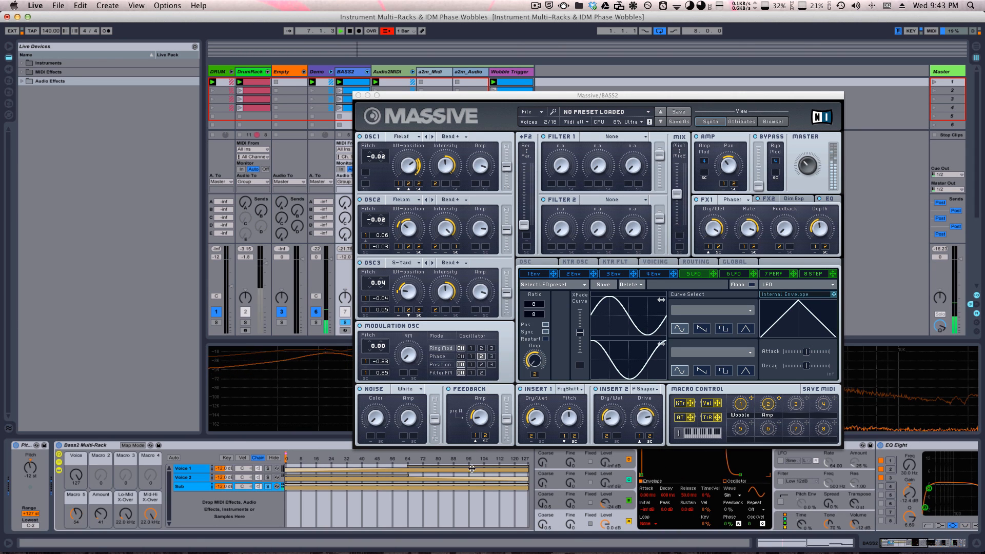
click(268, 486)
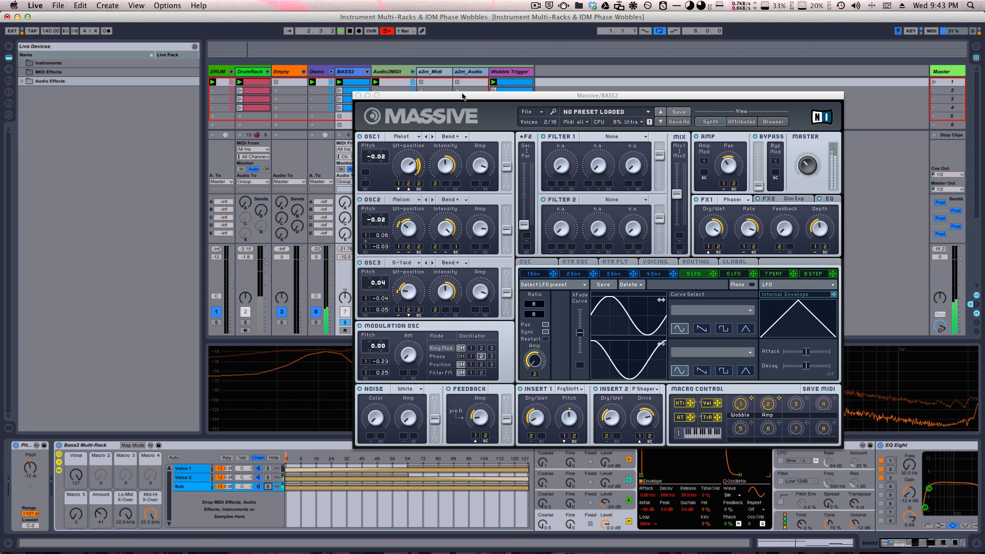
- Move Massive's window off the BASS2 track and launch scene 2
drag(460, 97, 516, 147)
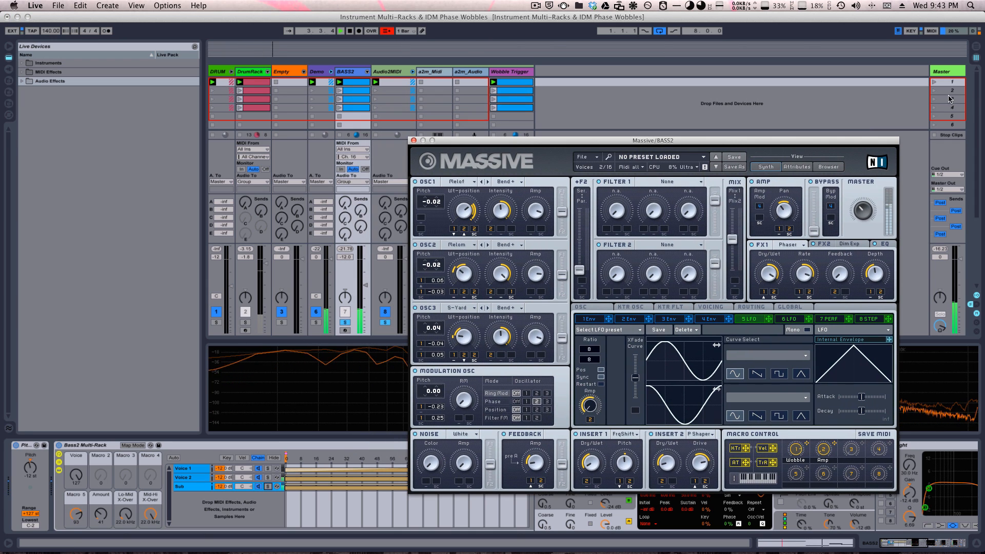
click(933, 90)
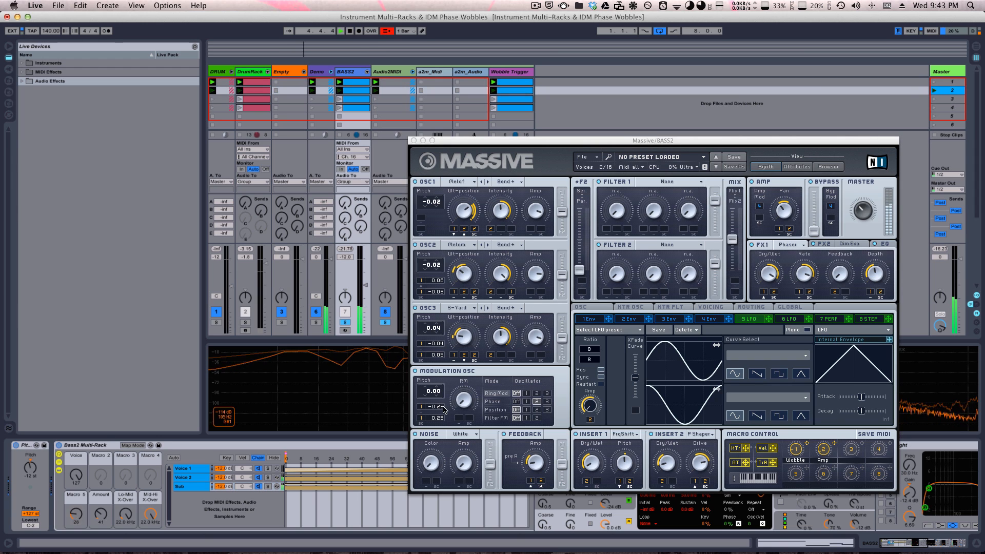
- Select BASS2's scene 4 clip and look through the Audio2MIDI, DRUM and Wobble Trigger tracks' devices
click(359, 108)
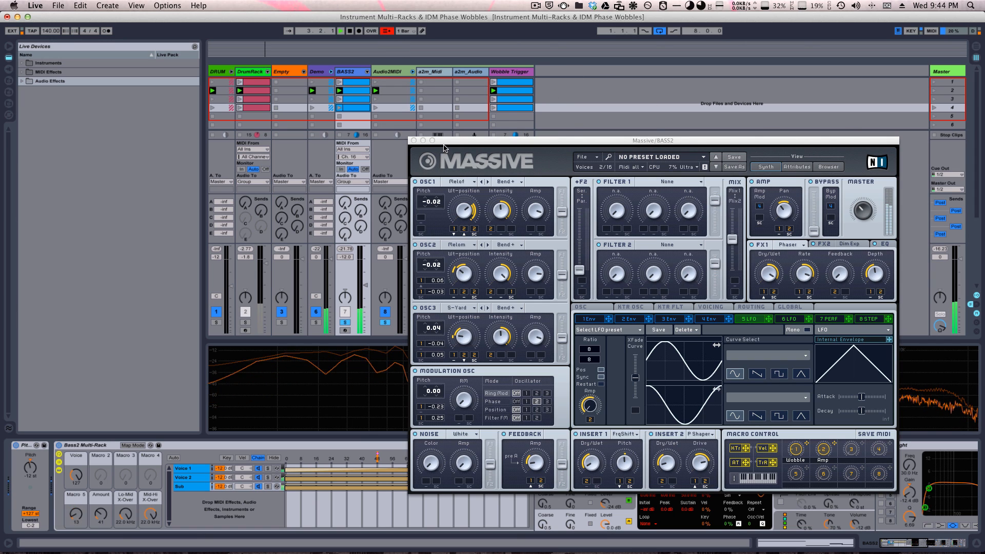
click(385, 72)
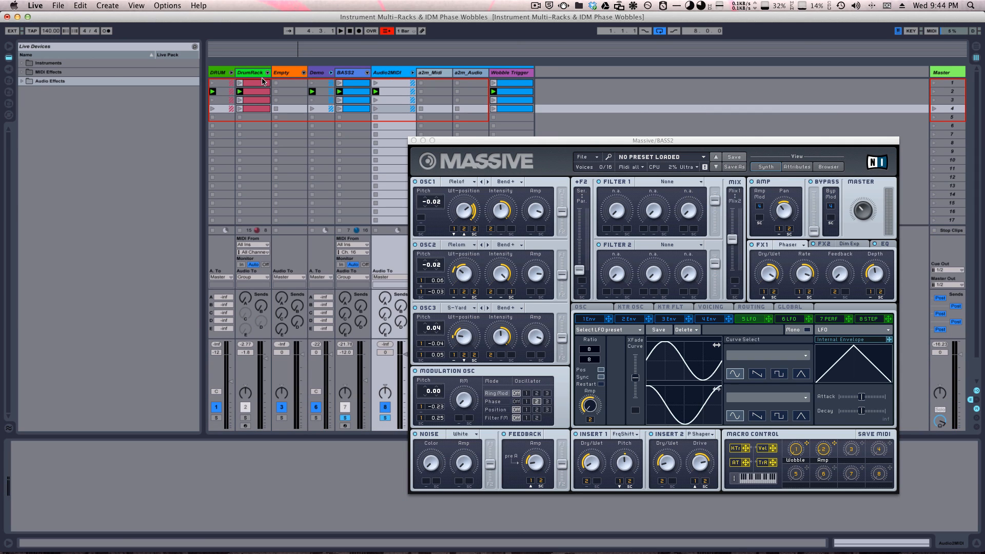
click(223, 74)
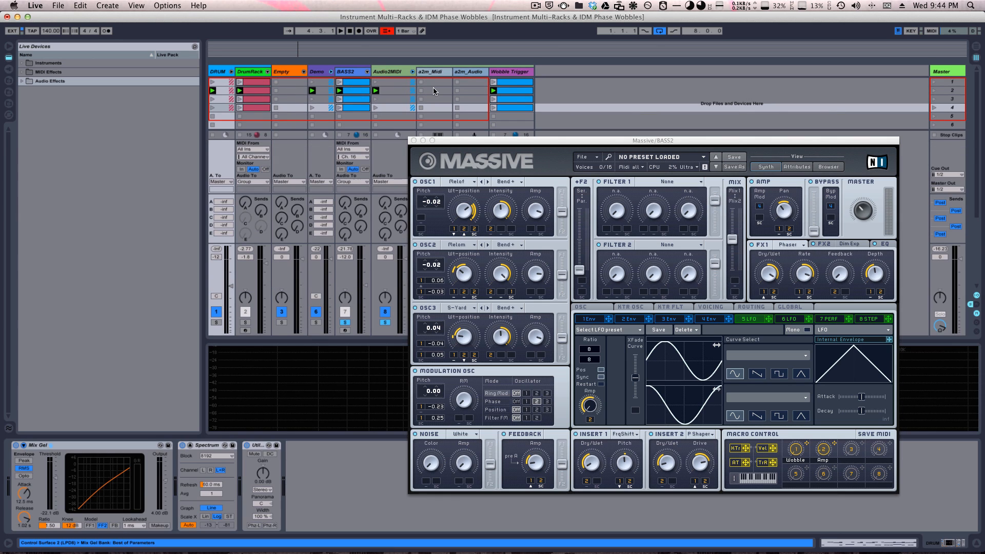
click(511, 92)
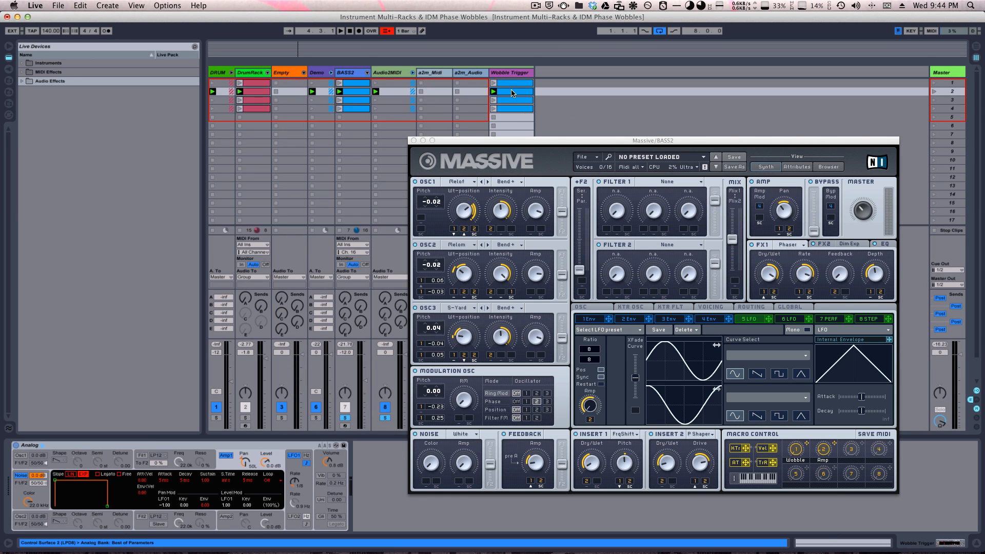
- Move Massive's window clear of the a2m_Midi and a2m_Audio routing and close it
drag(484, 143, 558, 199)
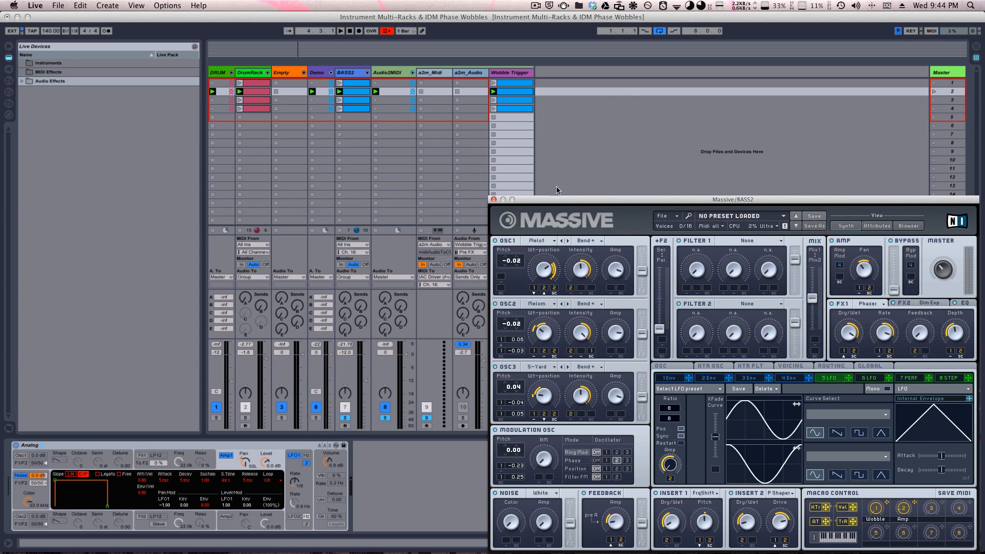
mouse_move(541, 203)
mouse_down()
mouse_move(510, 200)
mouse_move(542, 205)
mouse_up()
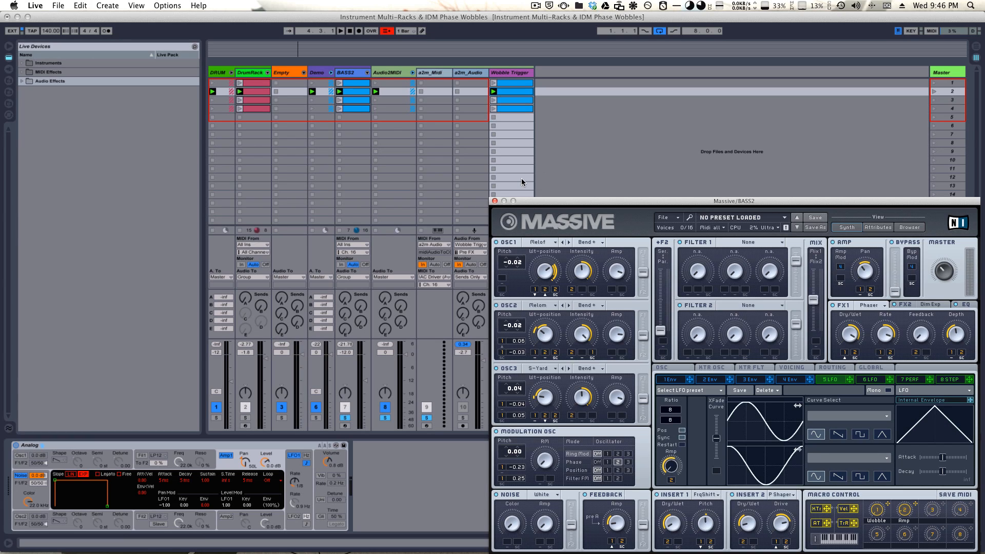
click(494, 201)
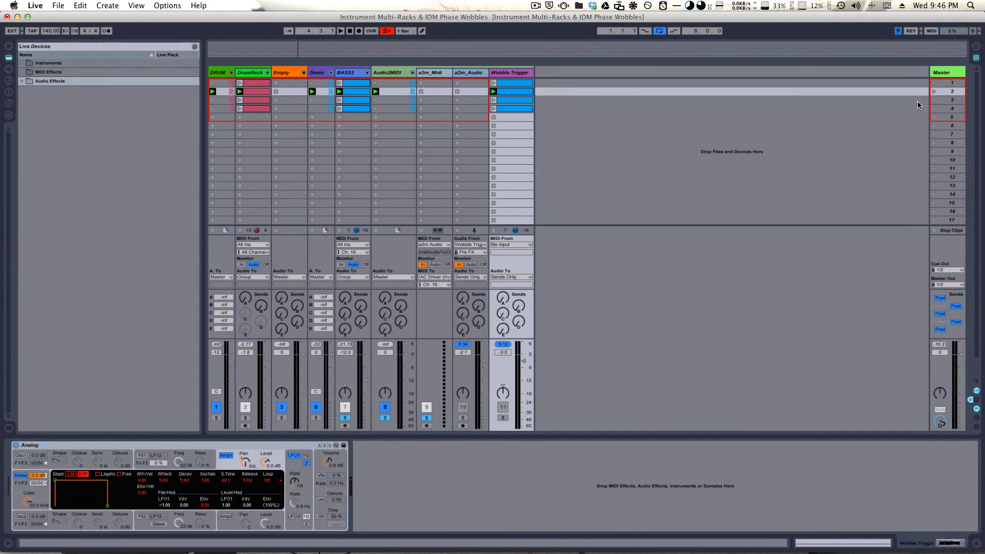
- Launch scene 2 and show the Mid-Hi X-Over envelope in its BASS2 clip
click(933, 91)
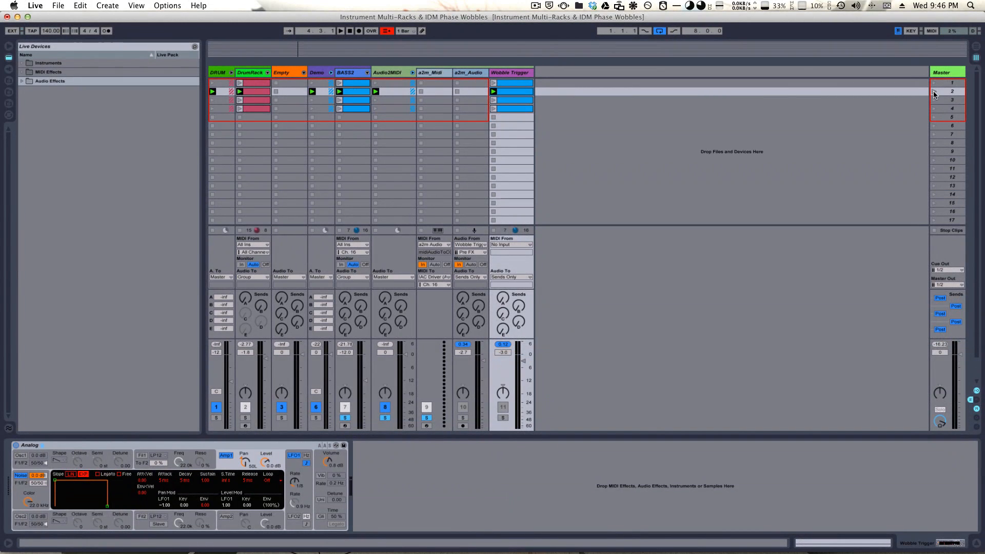
click(357, 76)
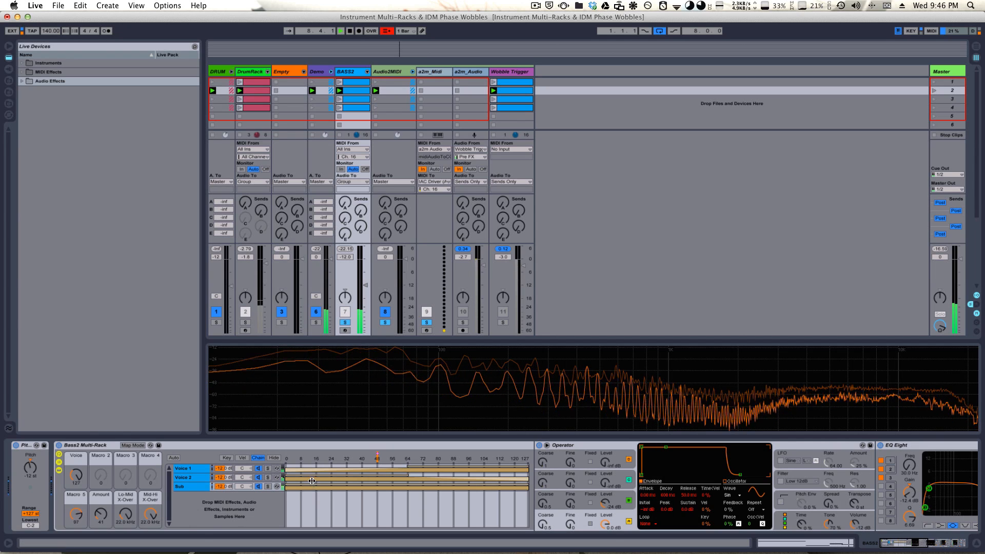
double_click(359, 90)
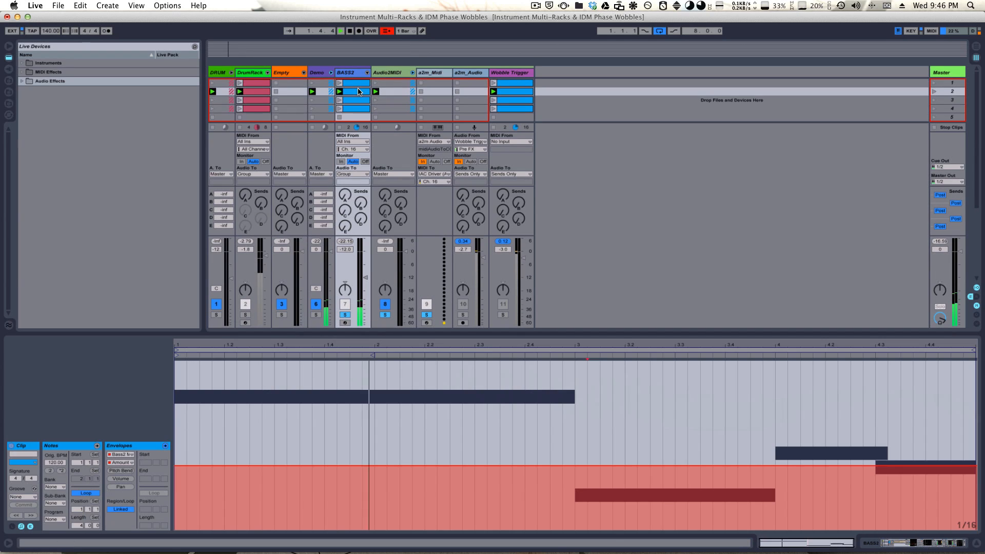
click(125, 463)
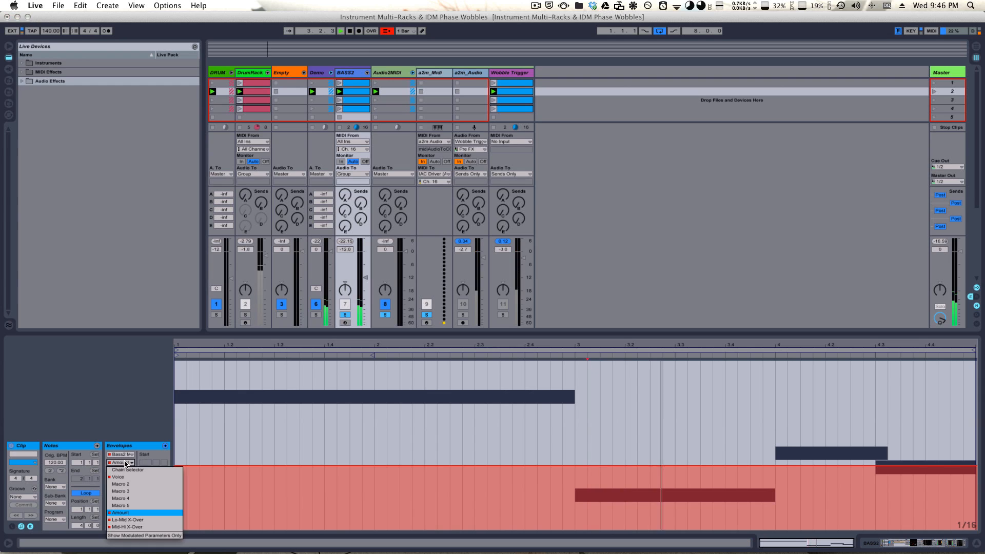
click(154, 526)
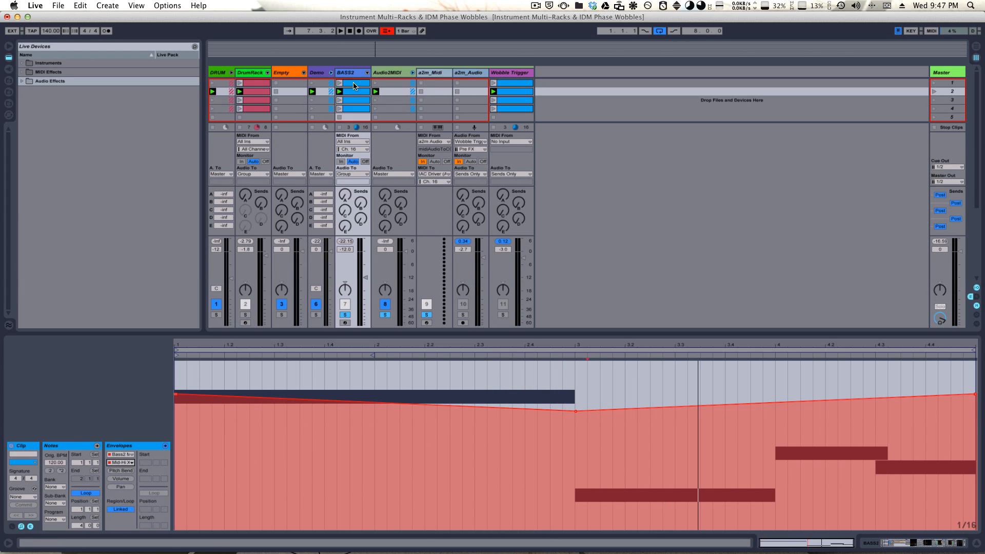
- Launch scene 3 and show the Bass2 Multi-Rack's Amount envelope in its BASS2 clip
click(934, 100)
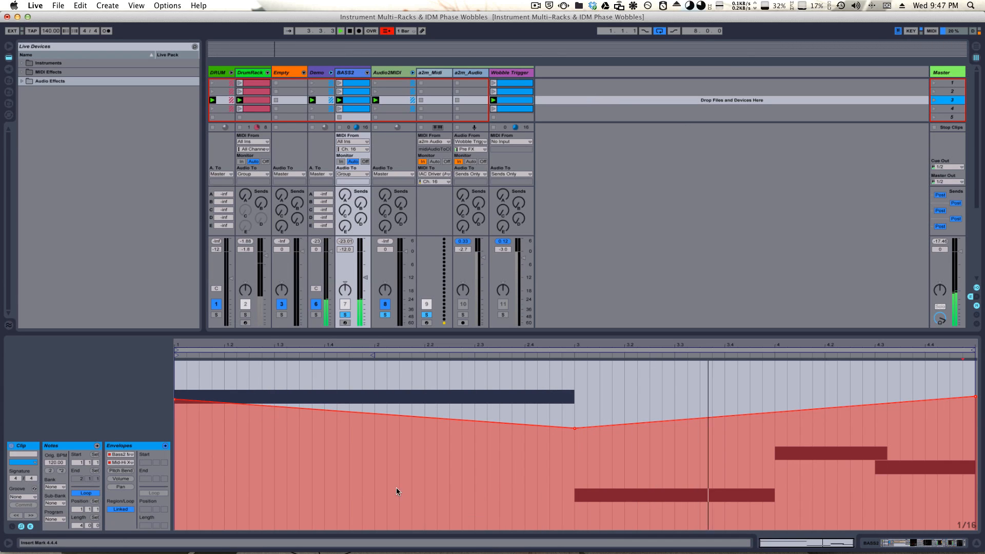
click(123, 455)
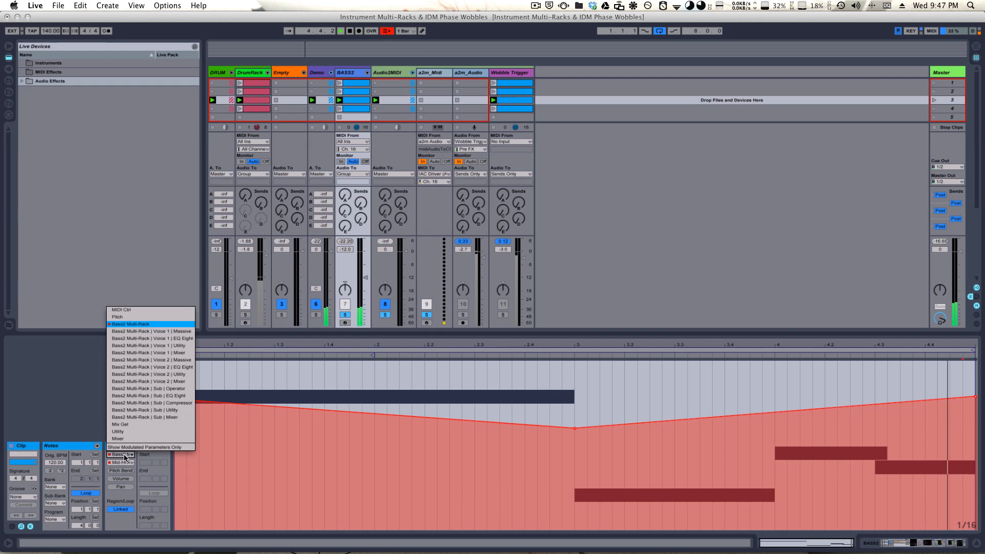
click(77, 402)
click(123, 470)
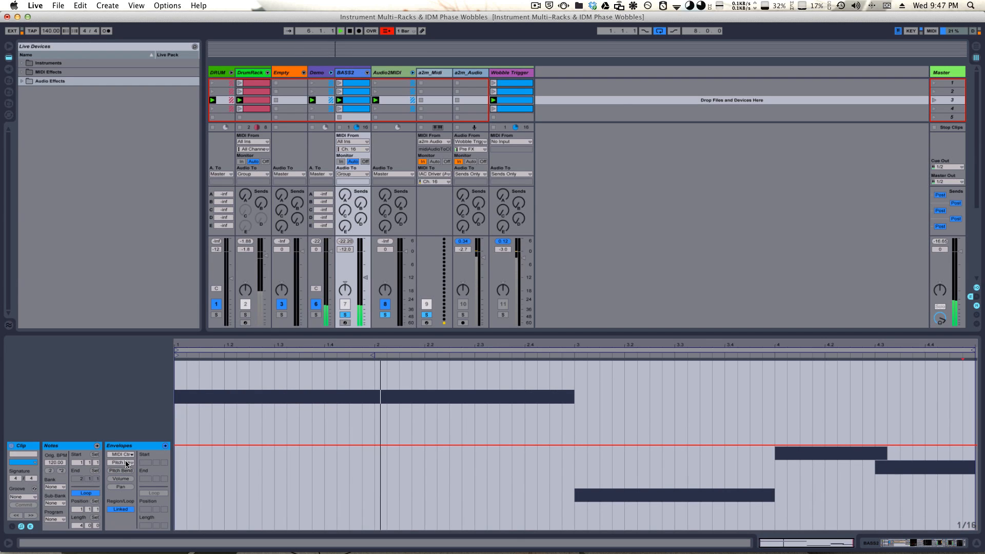
click(126, 462)
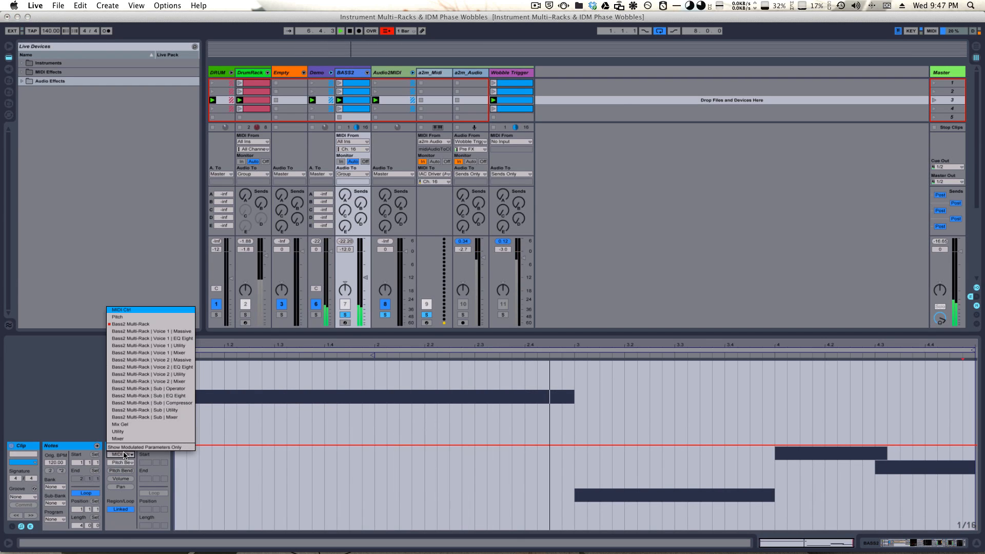
click(134, 323)
click(127, 463)
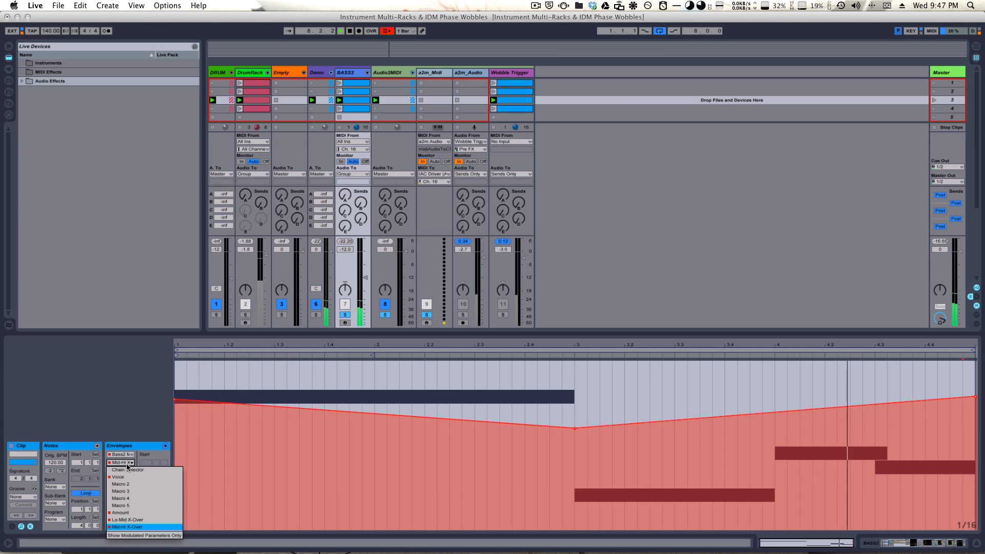
click(128, 513)
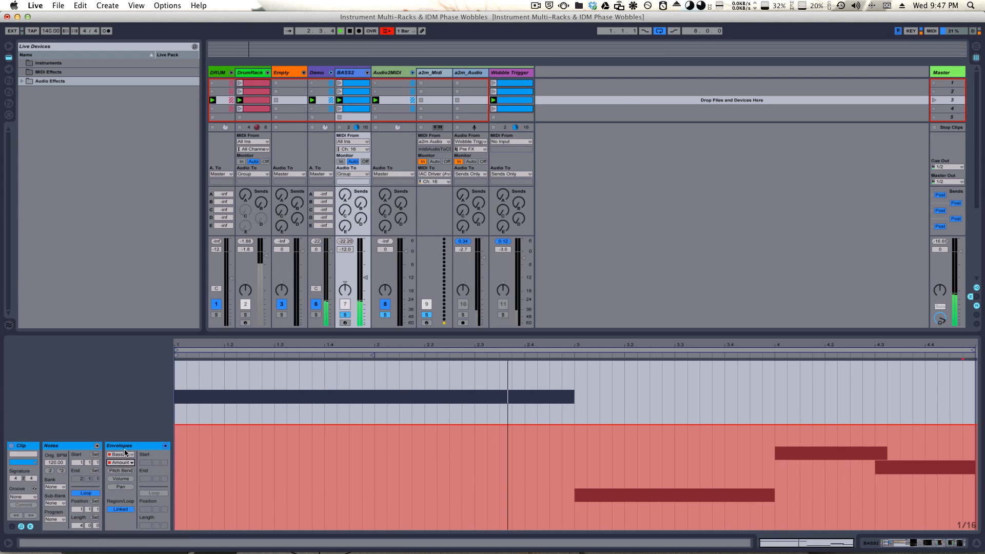
- Display the BASS2 track's devices and raise the Bass2 Multi-Rack's Amount macro to about 85
double_click(343, 70)
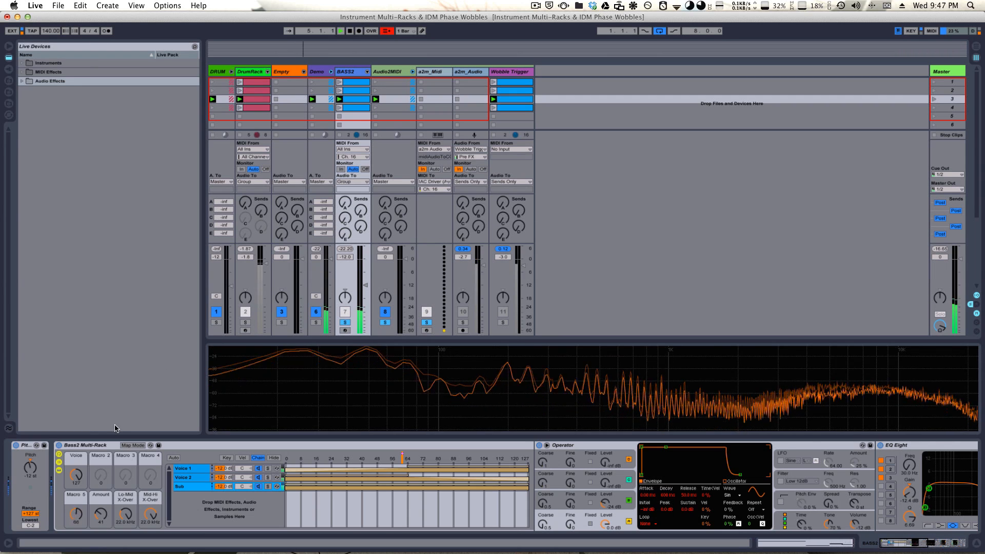
drag(106, 512, 110, 494)
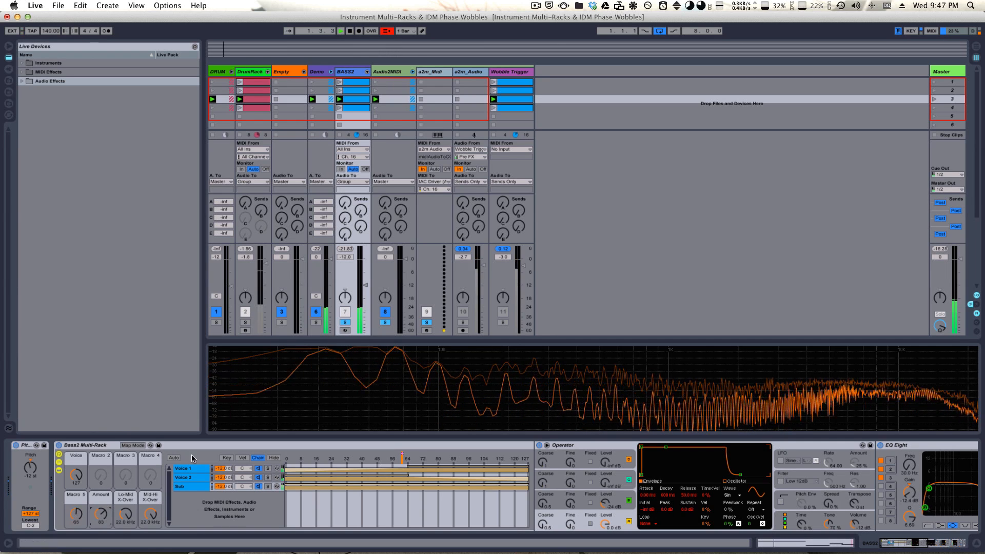
drag(101, 512, 101, 514)
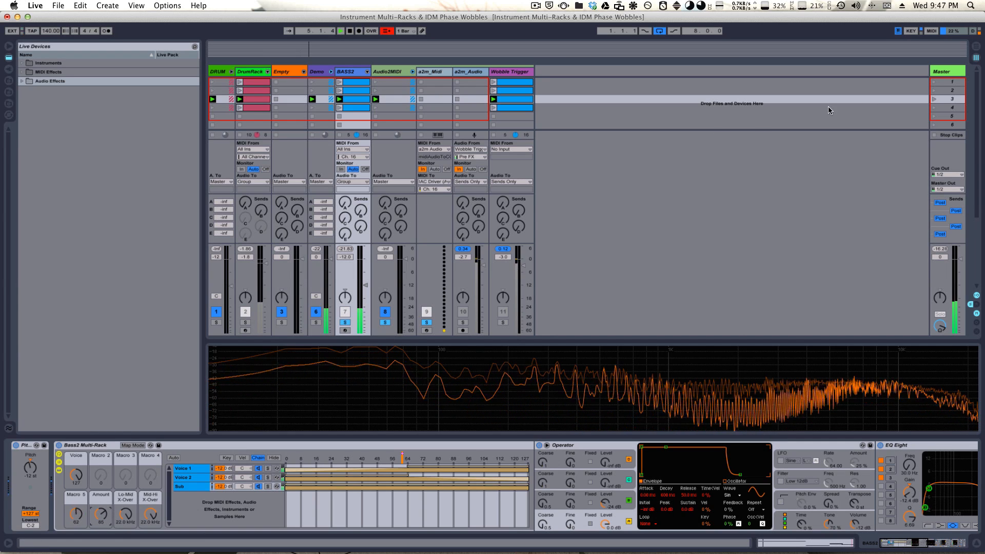
- Launch scene 4 with the Sub chain selected and stop playback
click(934, 108)
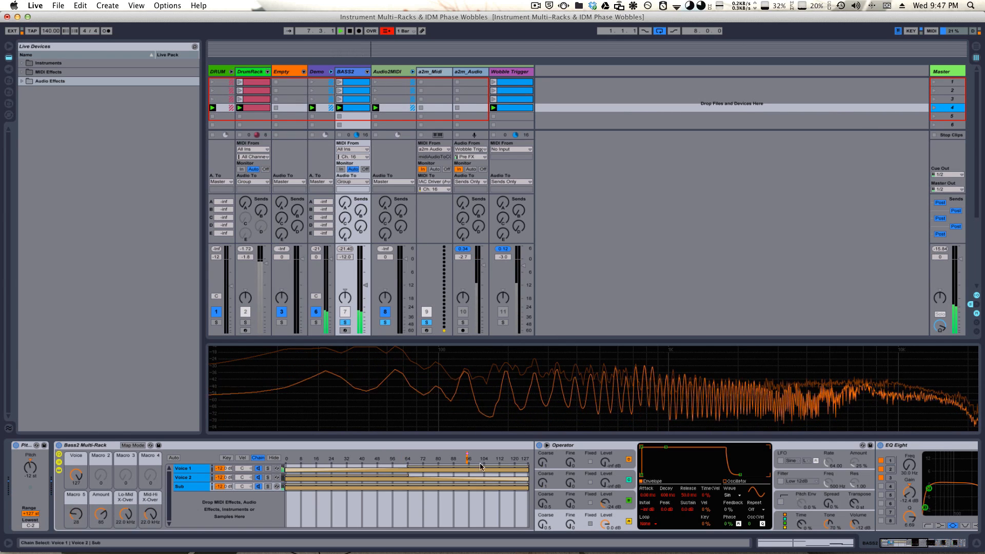
click(192, 487)
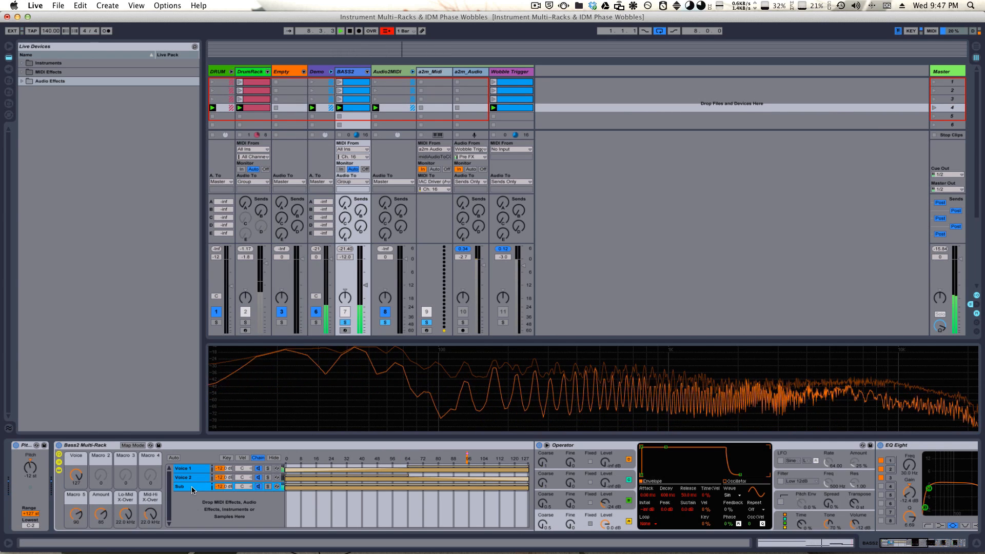
key(space)
- Display the Voice 1 chain's devices, open Massive and reposition its window so the full interface shows
click(194, 471)
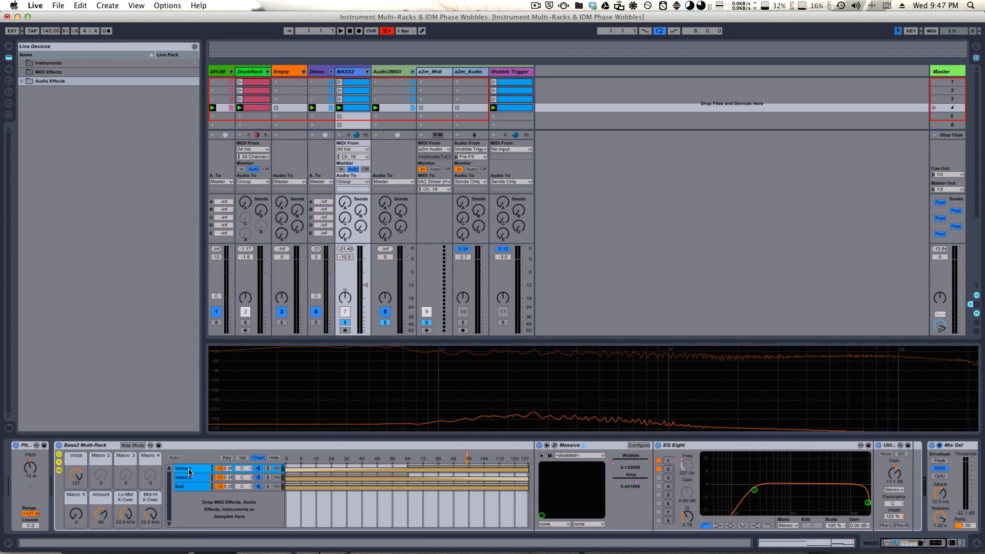
click(617, 451)
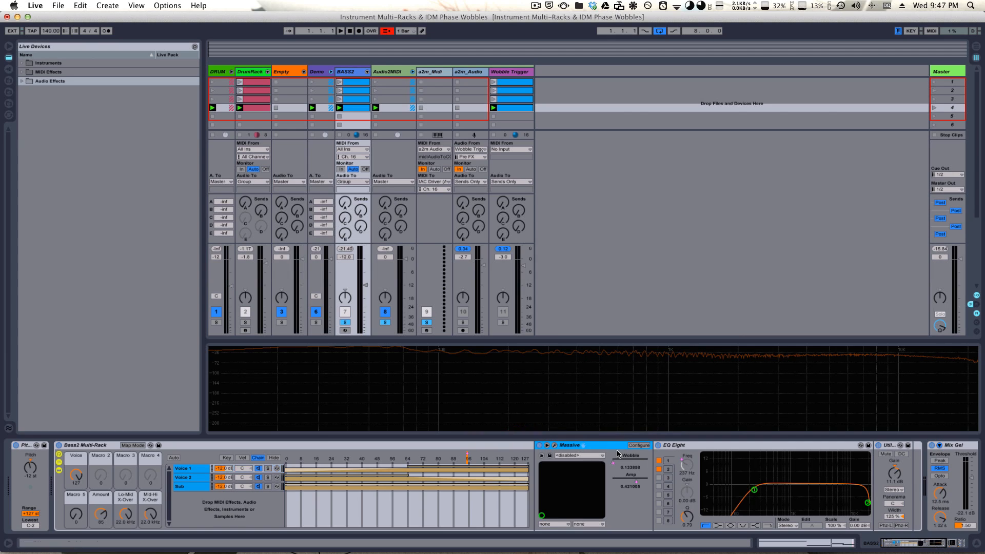
click(555, 445)
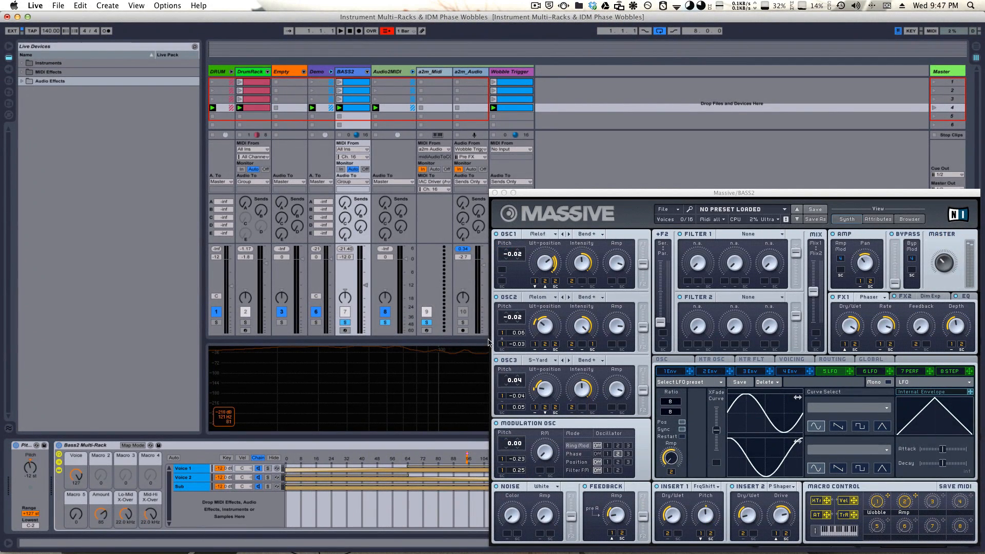
drag(614, 194, 403, 70)
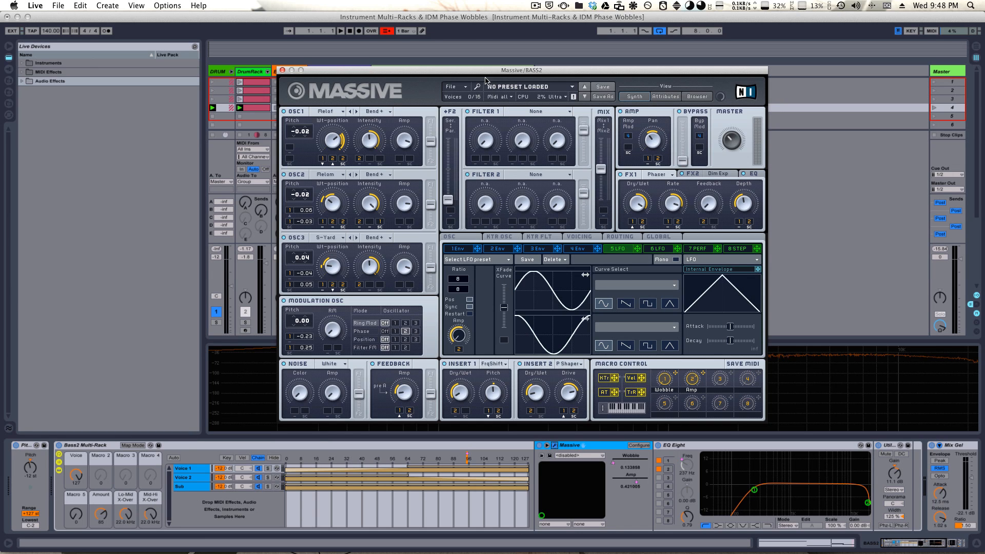
drag(483, 75, 571, 351)
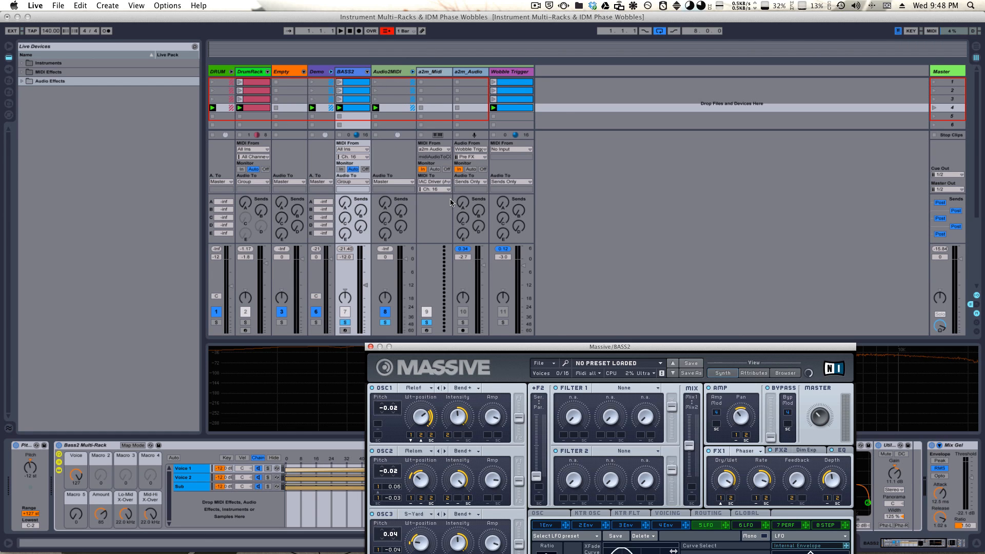
drag(483, 348, 411, 134)
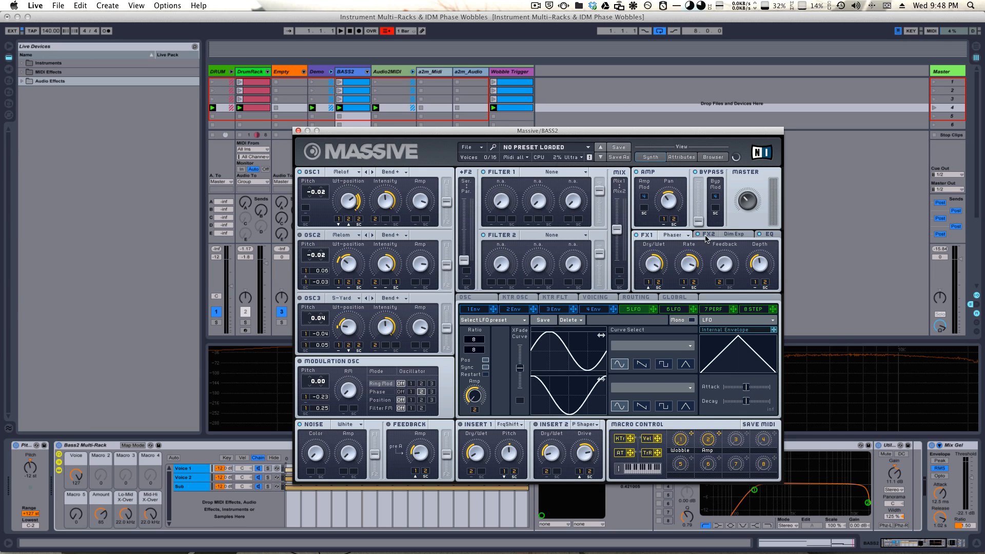
- Show Massive's FX2 Dim Exp settings and launch scene 4
click(703, 236)
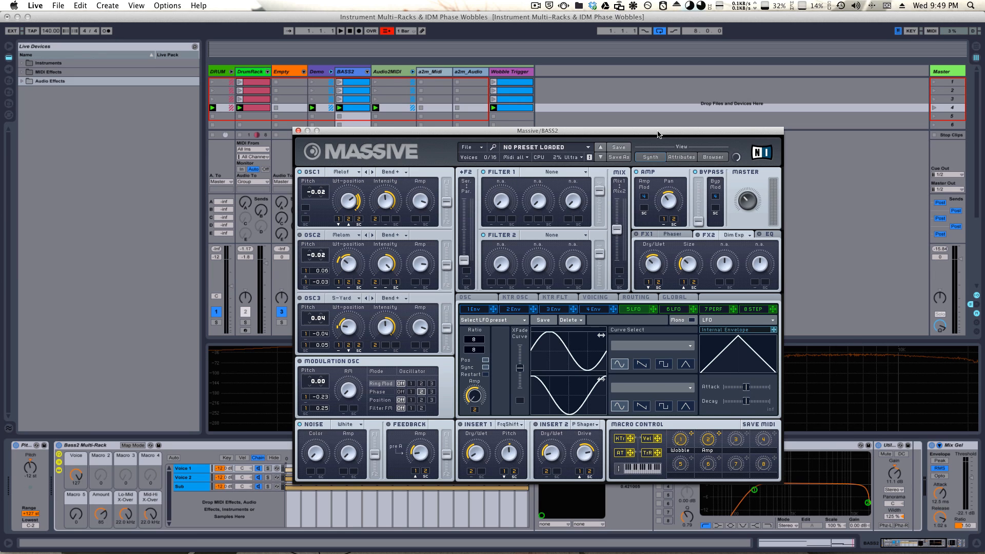
click(934, 112)
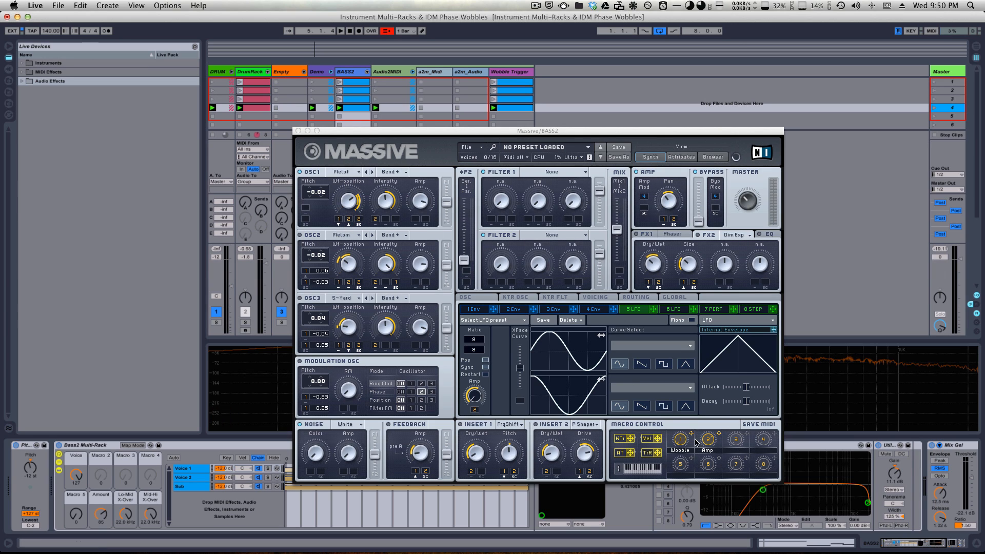
- Assign Massive's Wobble macro to the first knob of Filter 1 and switch that assignment off
drag(690, 434, 492, 217)
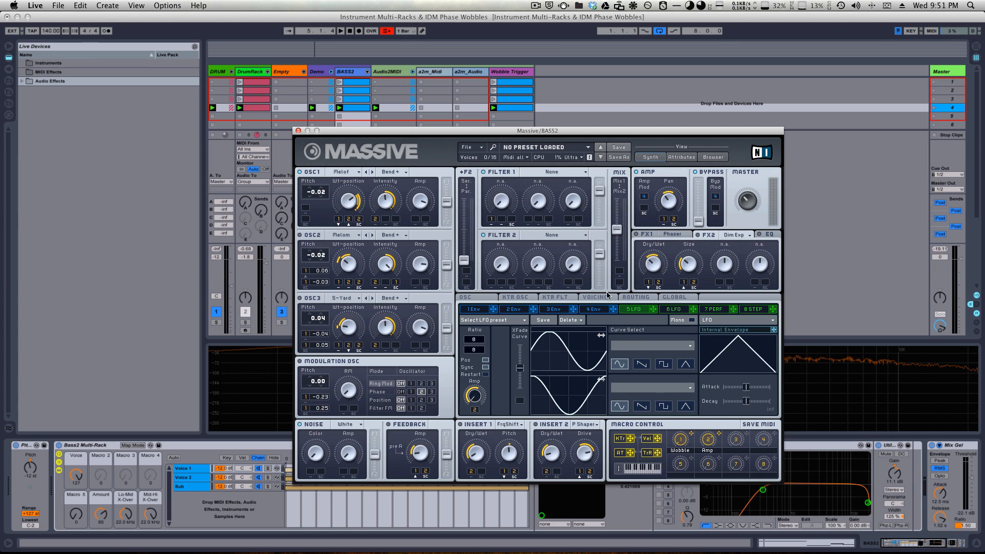
right_click(493, 220)
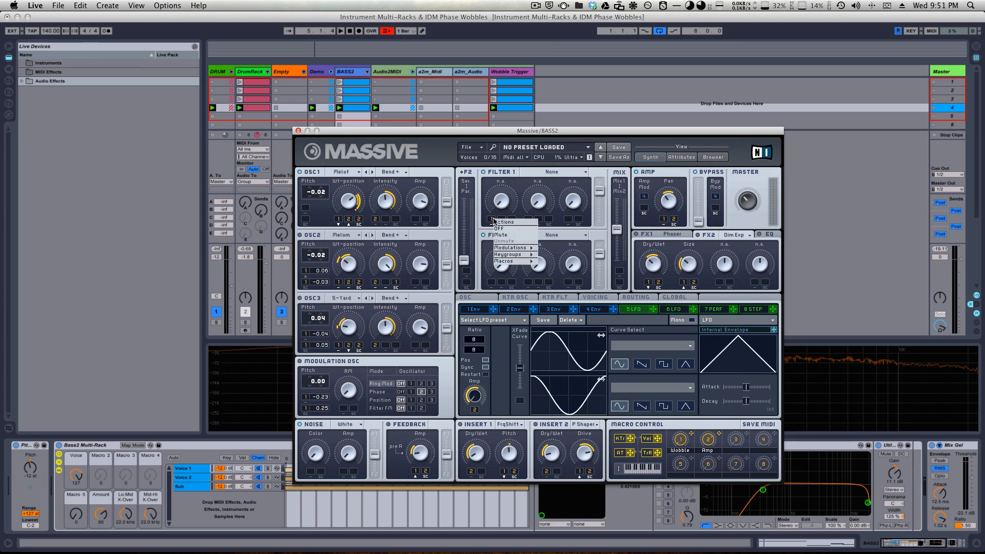
click(500, 228)
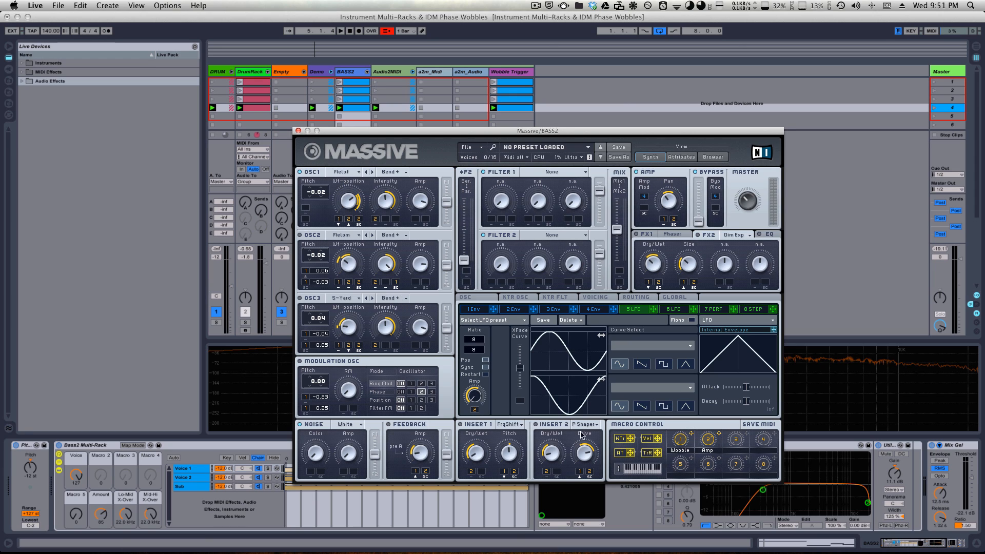
- Launch scene 4 again to audition the bass with Massive's interface in view
click(933, 110)
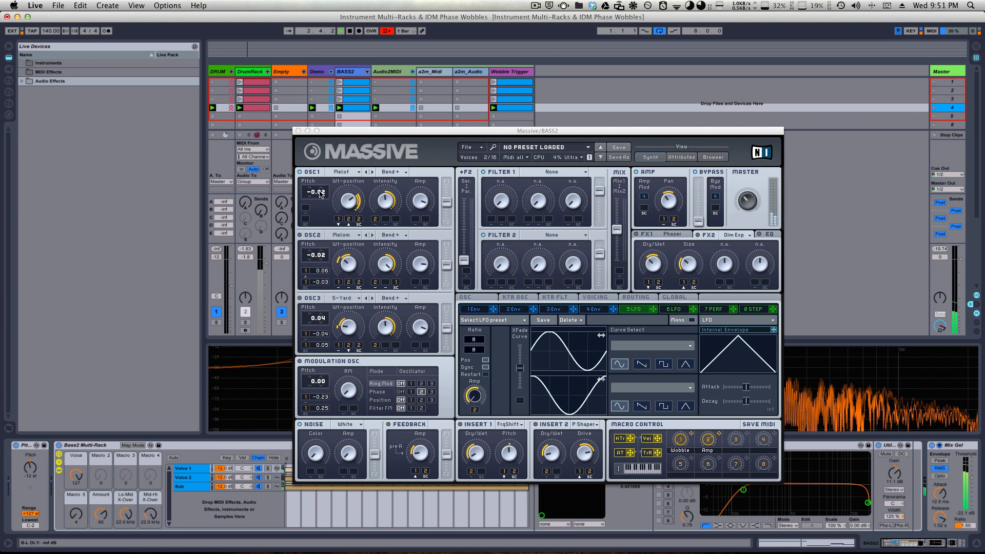
- Move Massive's window up for an unobstructed view and examine the wavetable choices of OSC1, OSC2 and OSC3 without changing them
drag(344, 132, 382, 87)
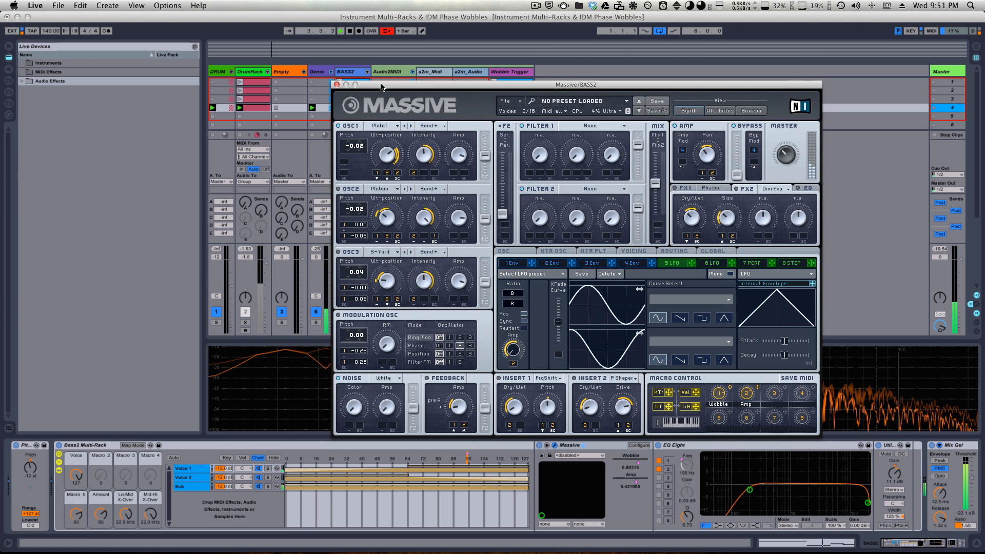
click(375, 128)
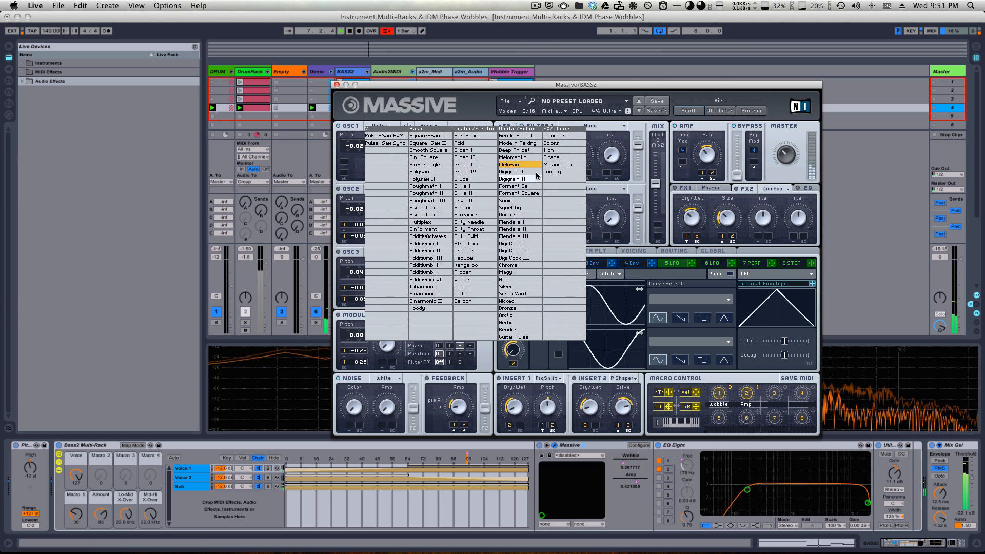
click(426, 99)
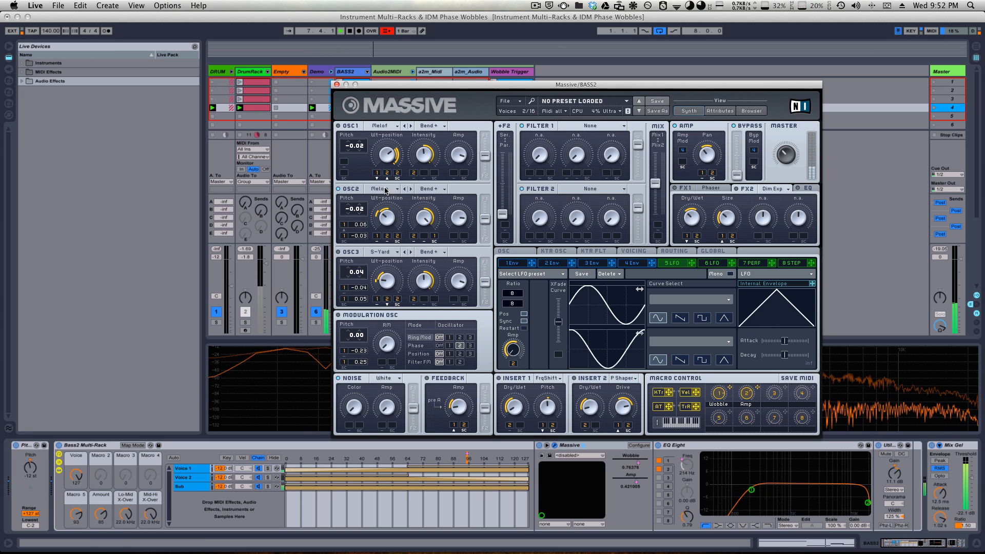
click(385, 190)
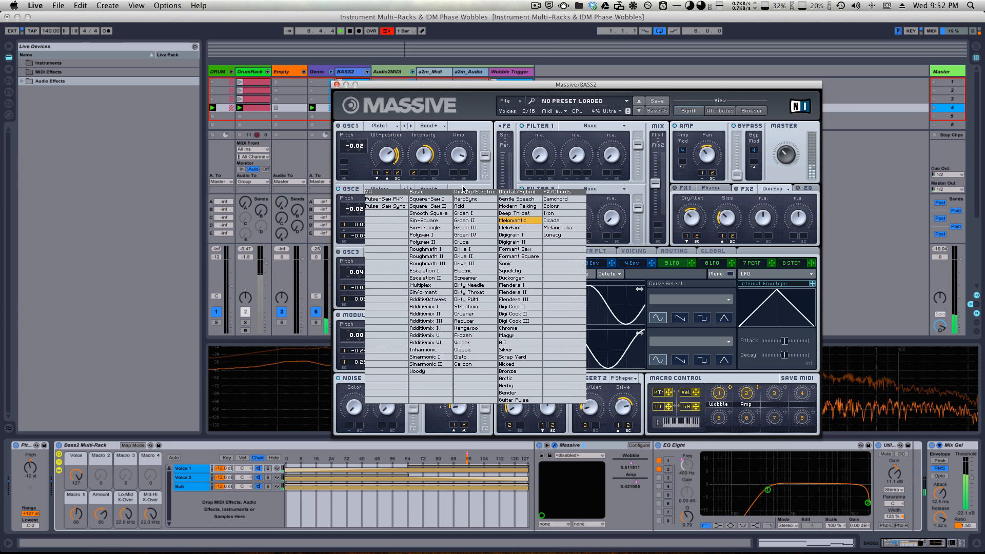
click(472, 114)
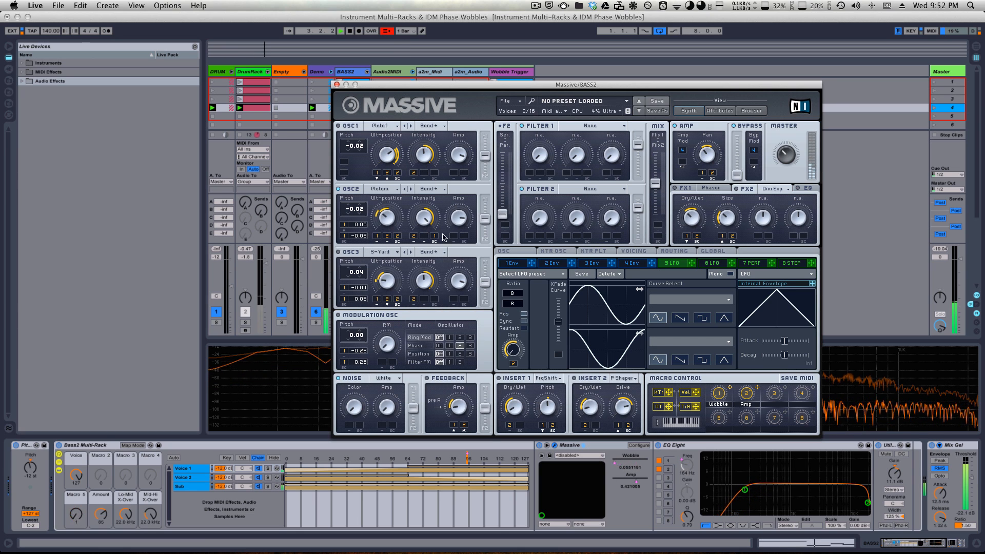
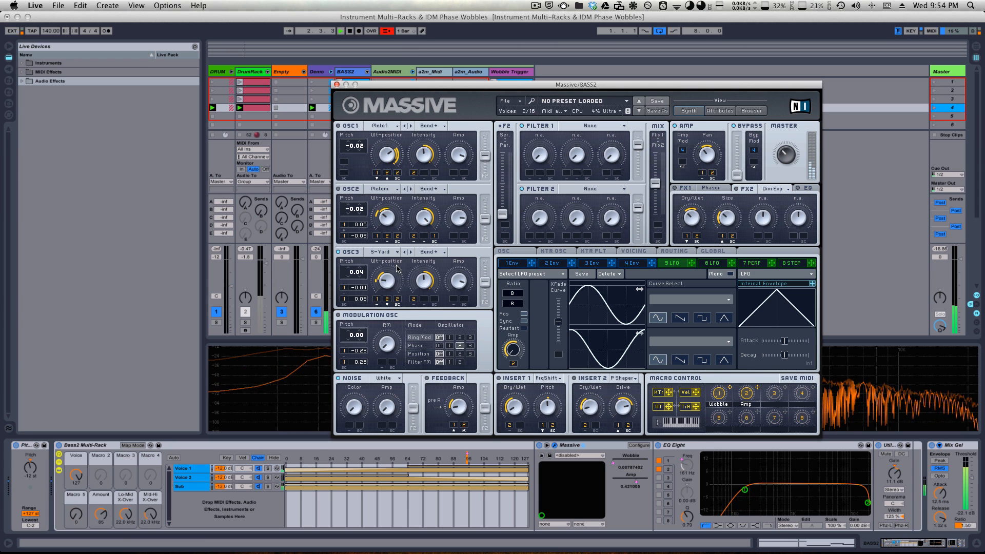
click(383, 255)
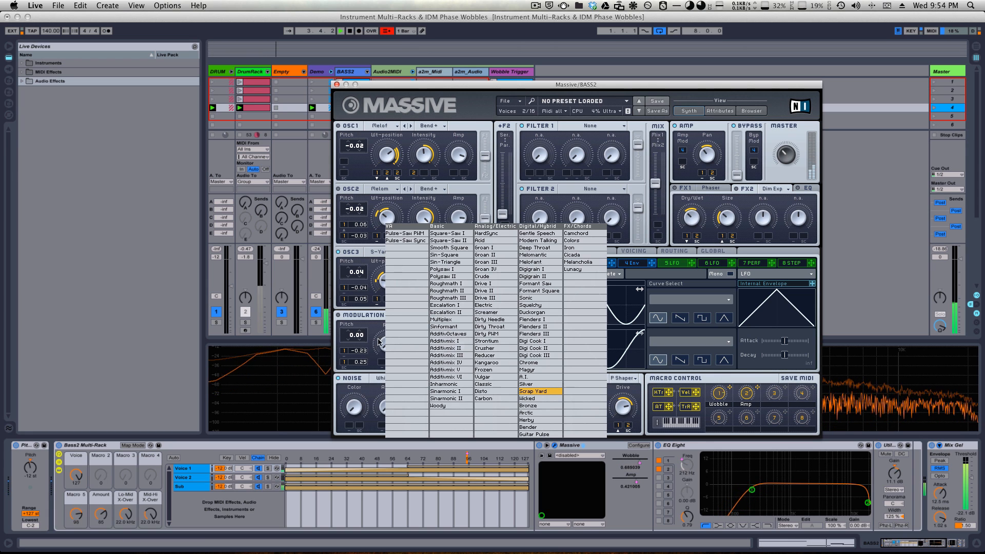
click(338, 439)
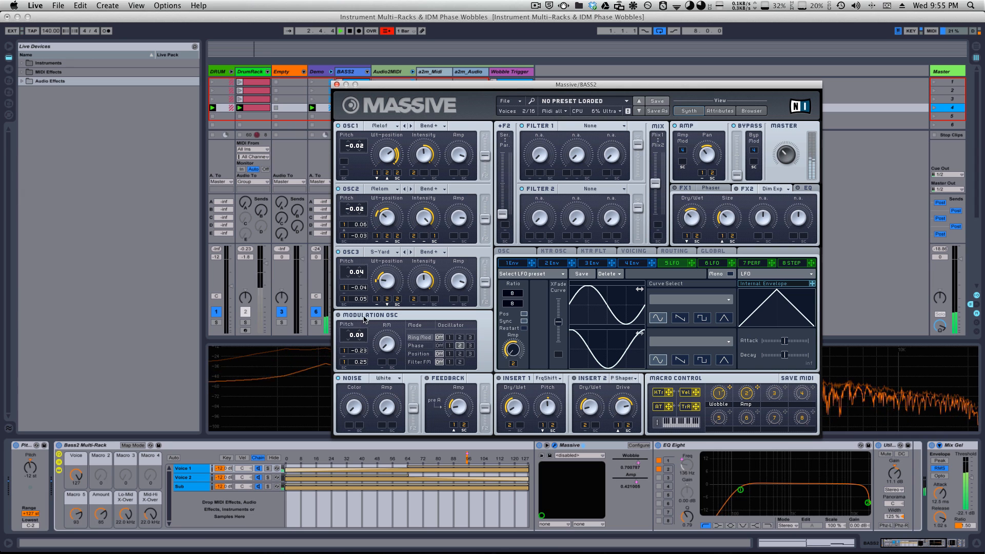
- Set Massive's modulation oscillator to Phase mode and display the Routing page after a look at the Global page
click(423, 346)
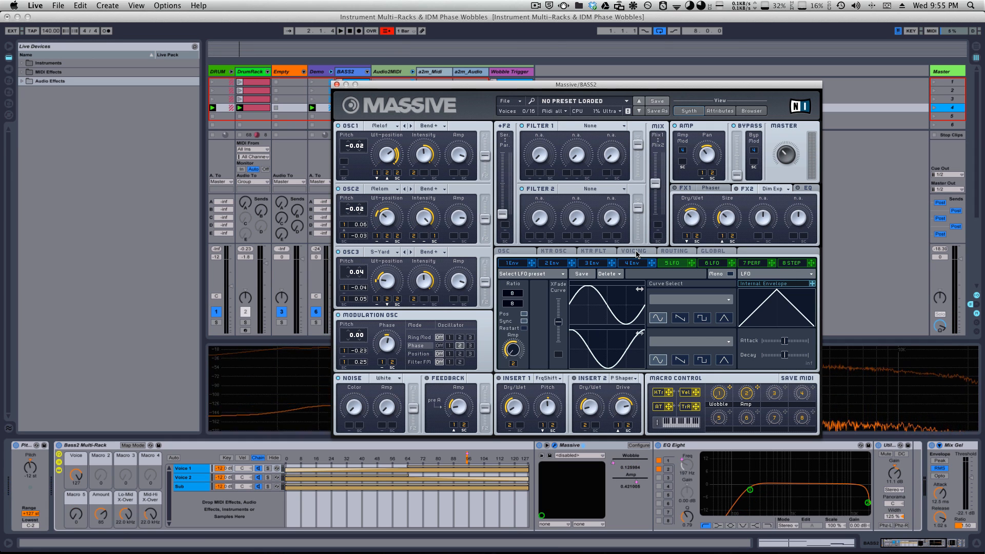
click(706, 253)
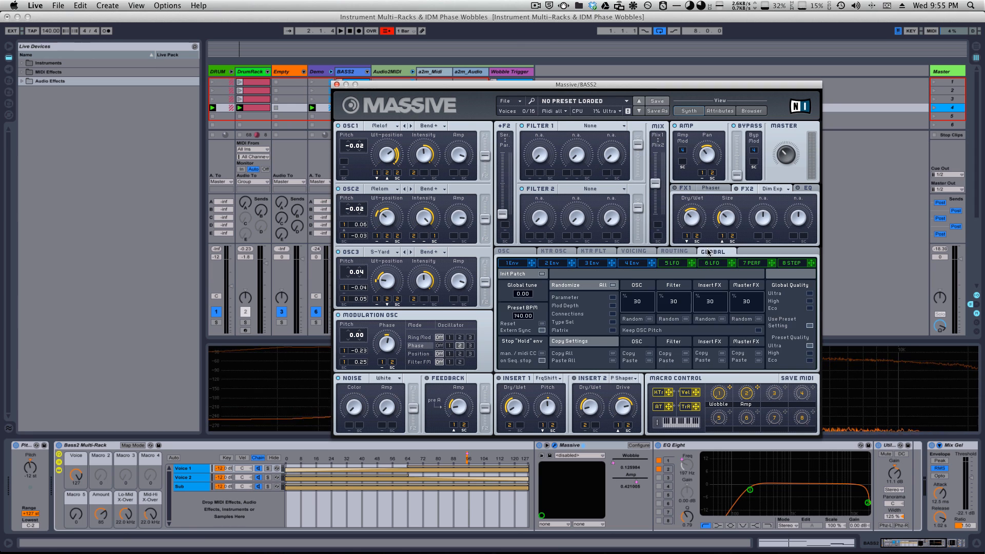
click(674, 252)
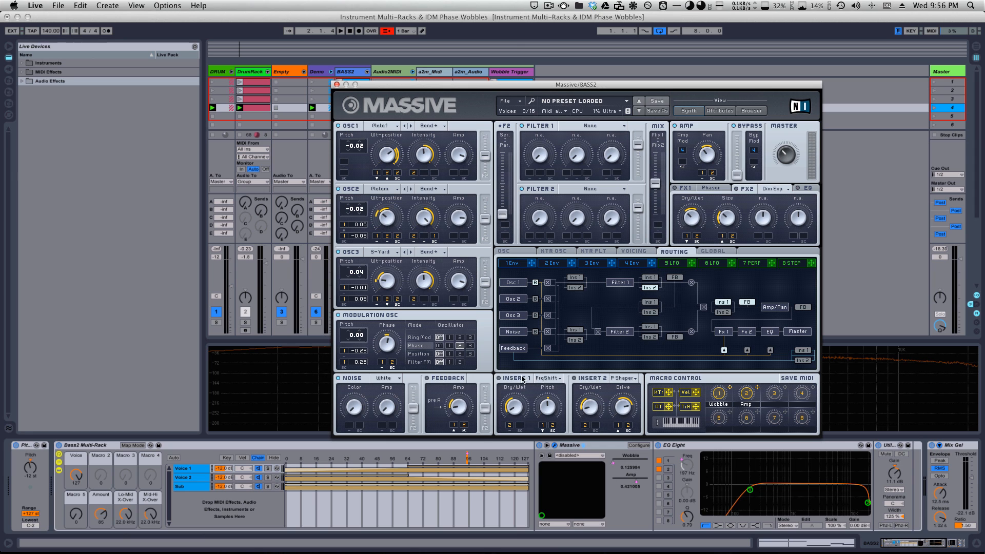
- Start and stop playback to audition the bass with Massive's Routing page in view
key(space)
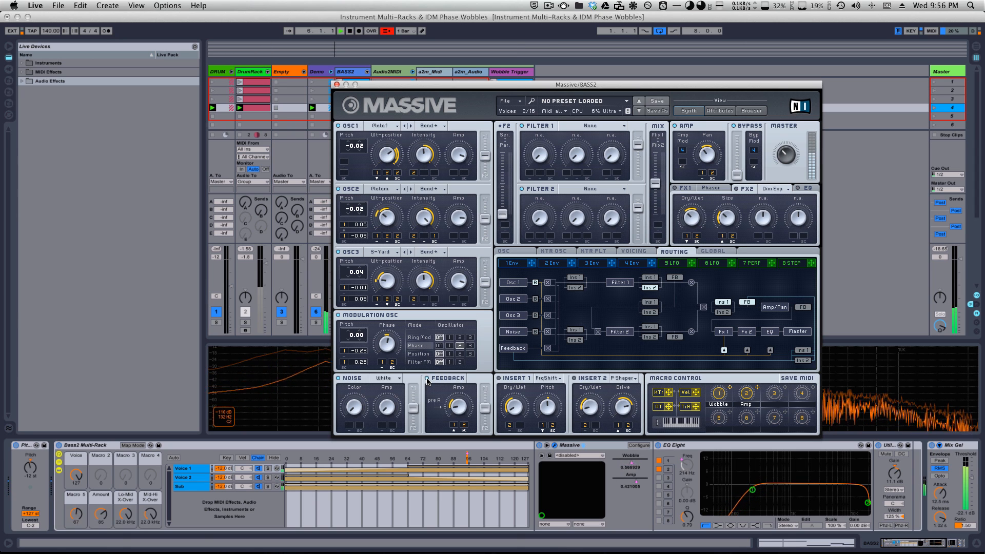
key(space)
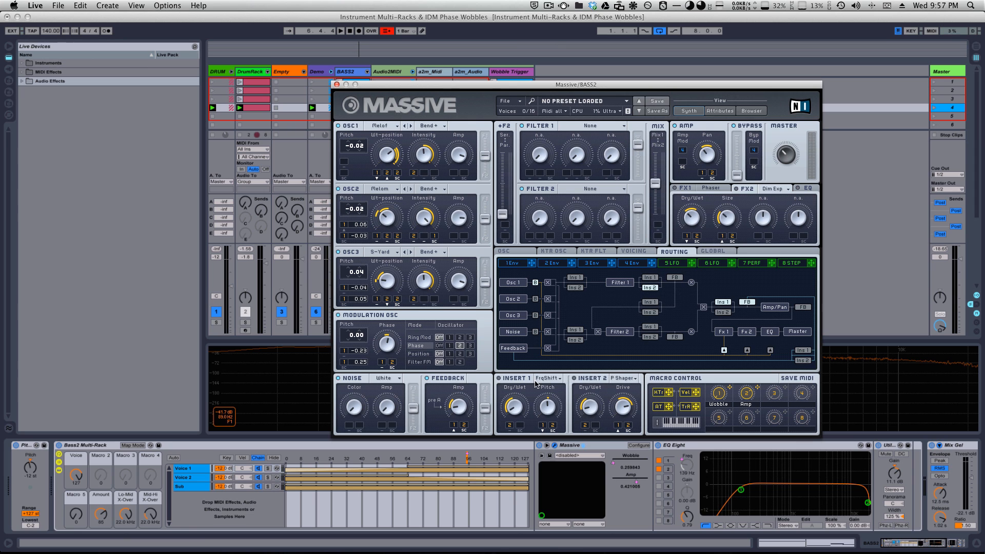
key(space)
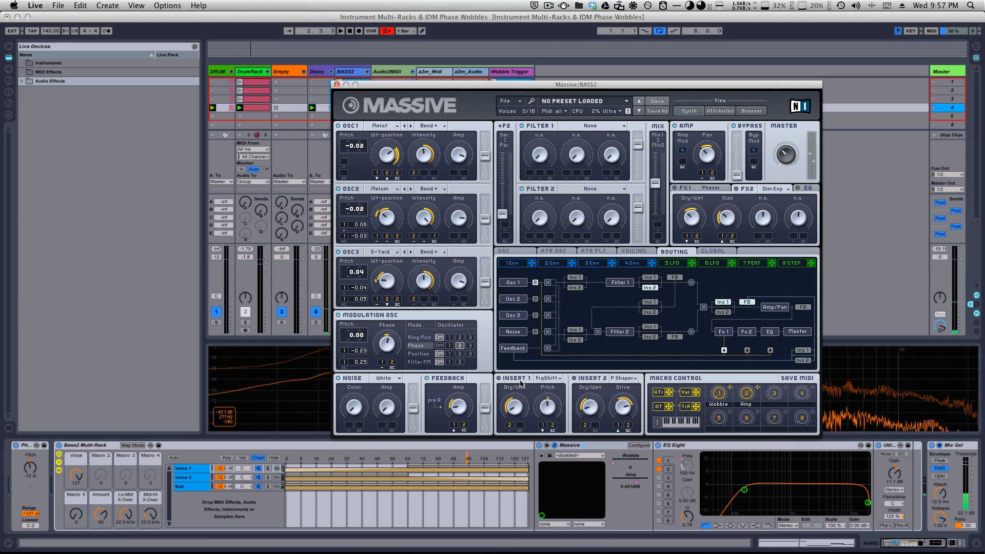
- Select Frequency Shifter as the effect of Insert 1 and audition the bass
click(553, 381)
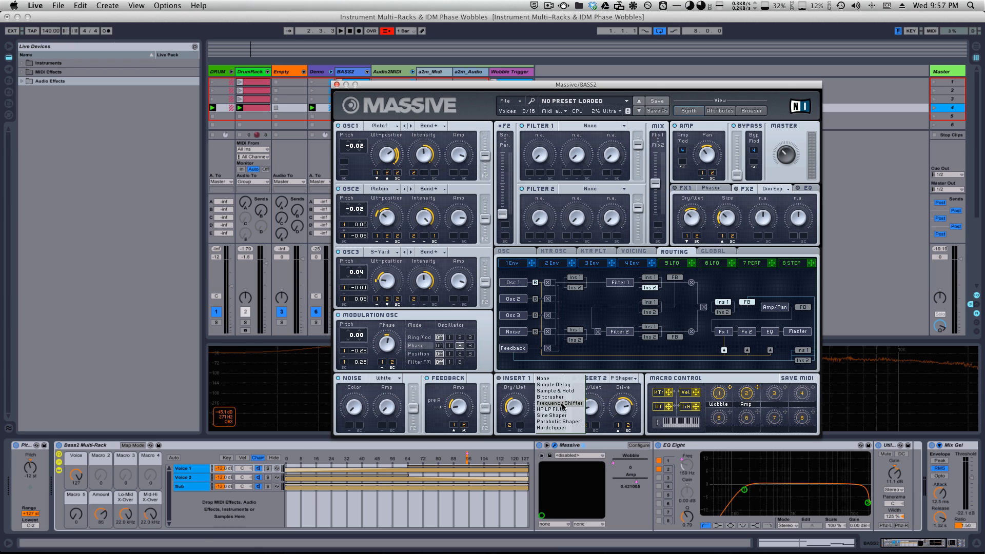
click(560, 404)
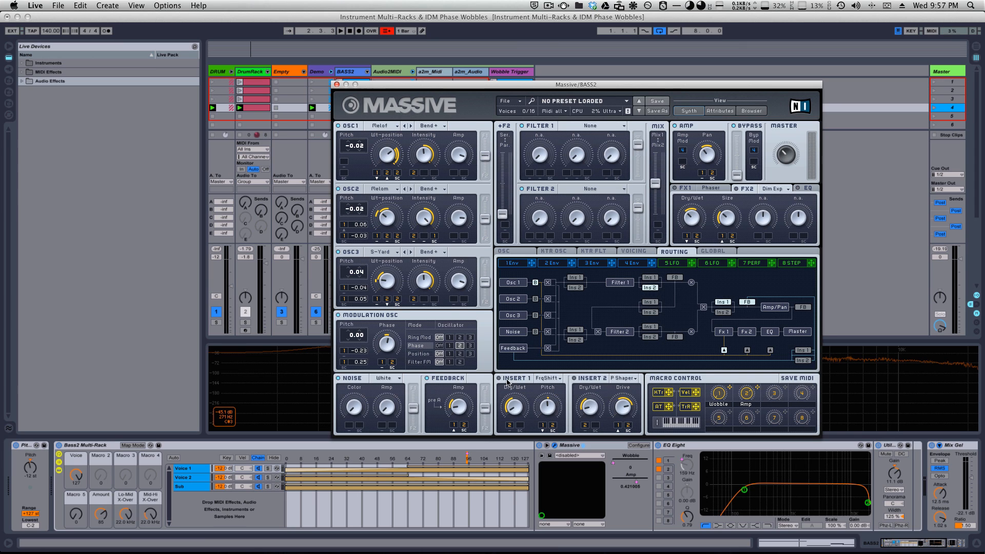
key(space)
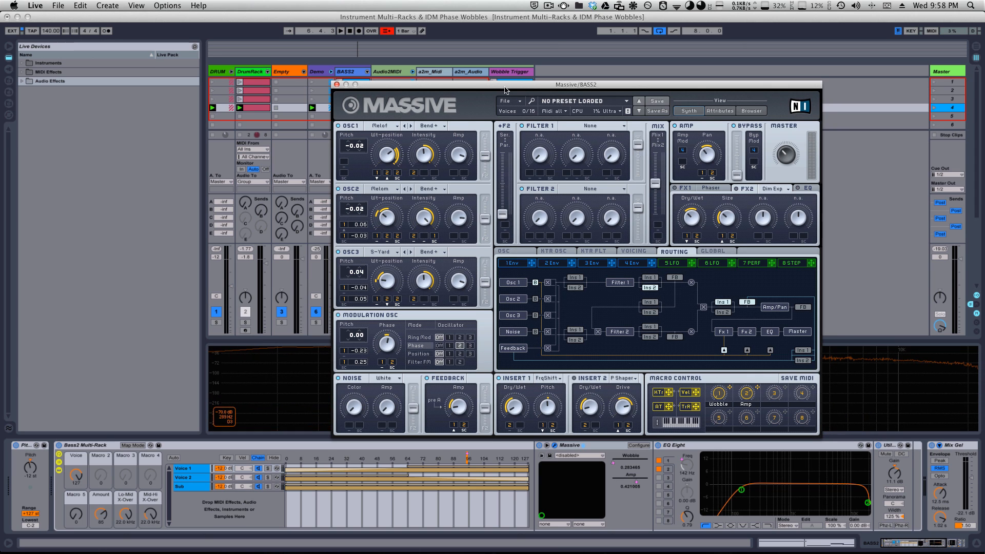
- Reposition Massive's window, switch Insert 2's effect to None, set it back to Parabolic Shaper and audition the bass
drag(505, 88, 420, 63)
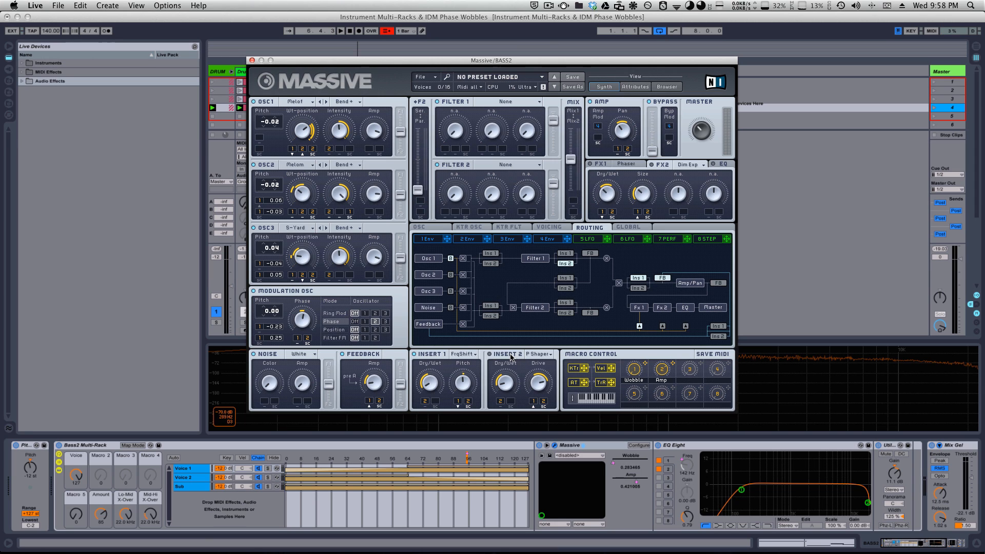
click(540, 356)
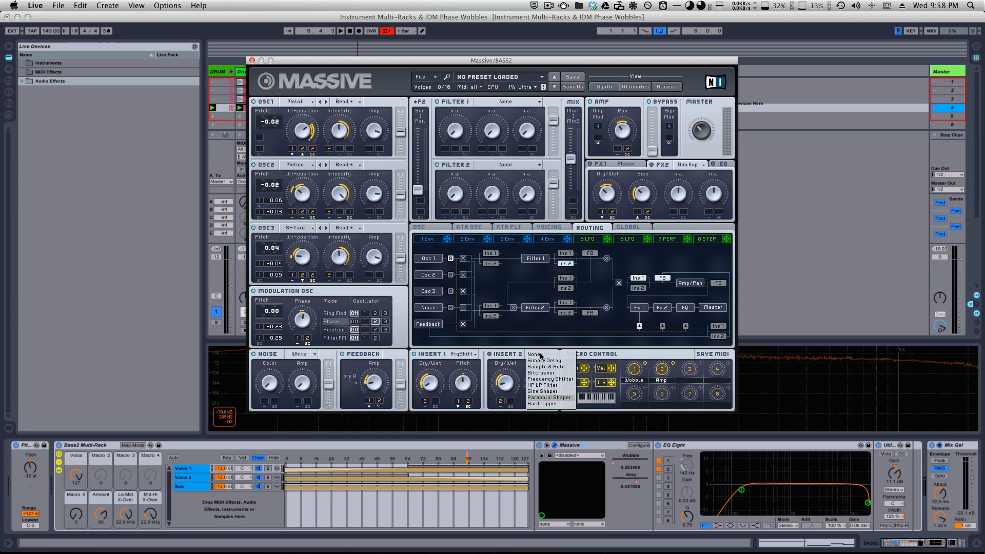
click(540, 355)
click(545, 356)
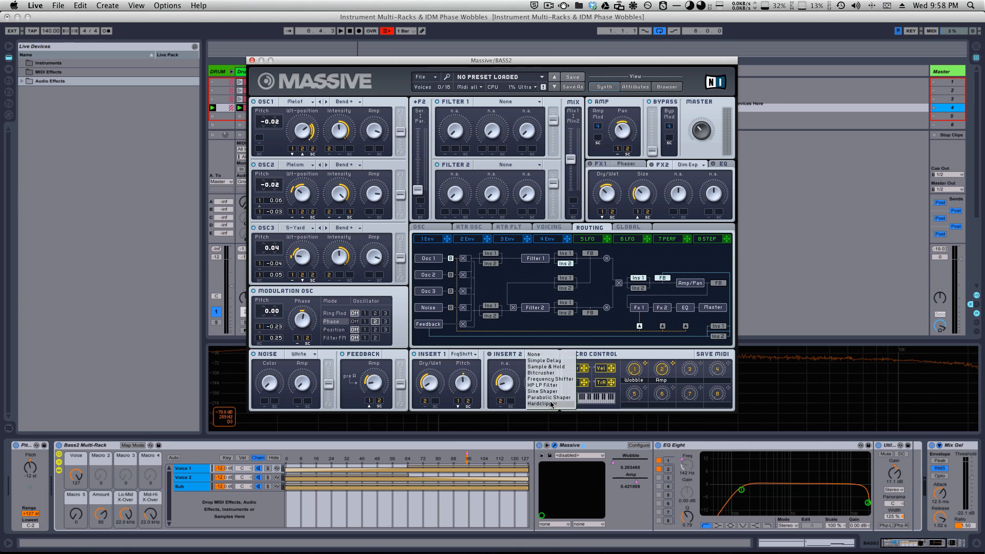
click(549, 398)
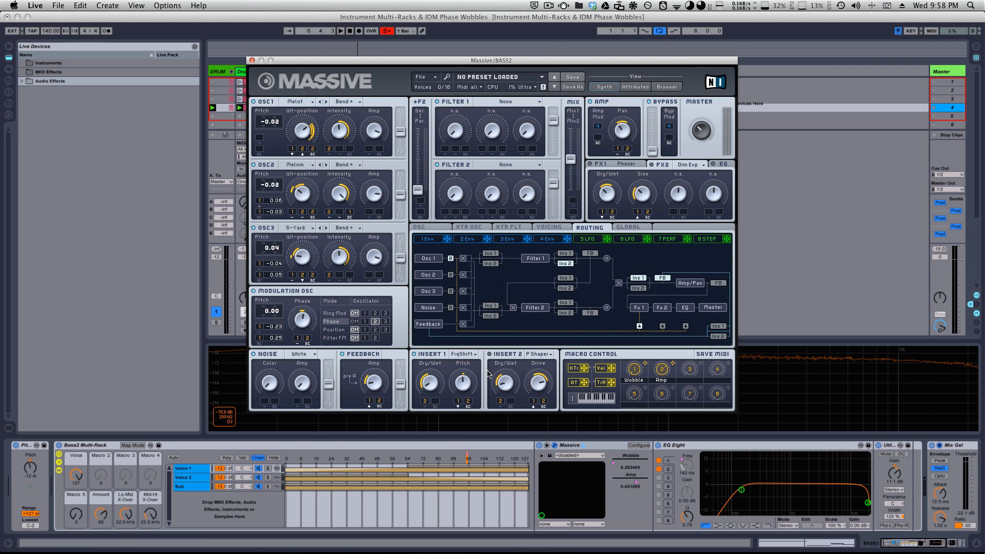
key(space)
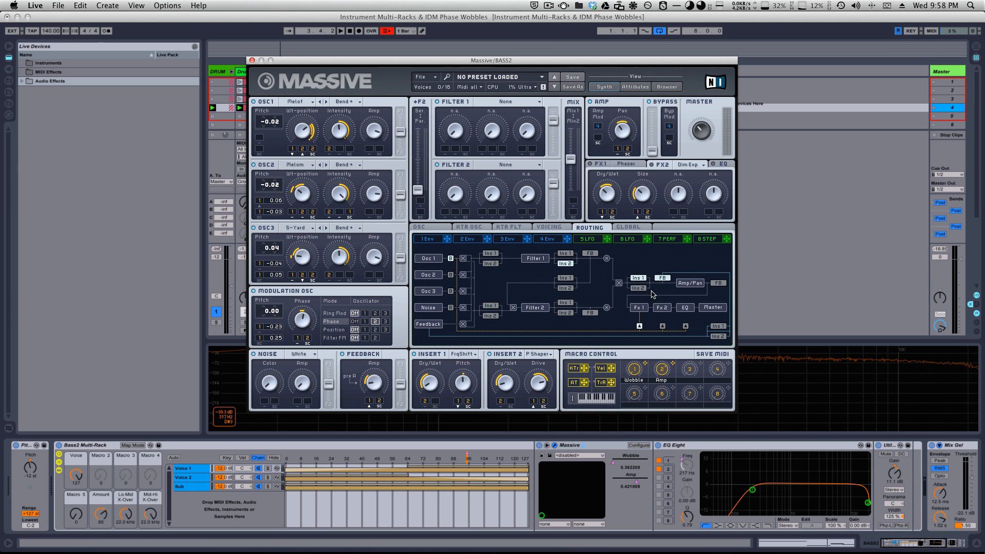
- During playback, try the feedback send after Amp/Pan, after Filter 1 and after Filter 2, and return it to just before Amp/Pan
key(space)
click(718, 283)
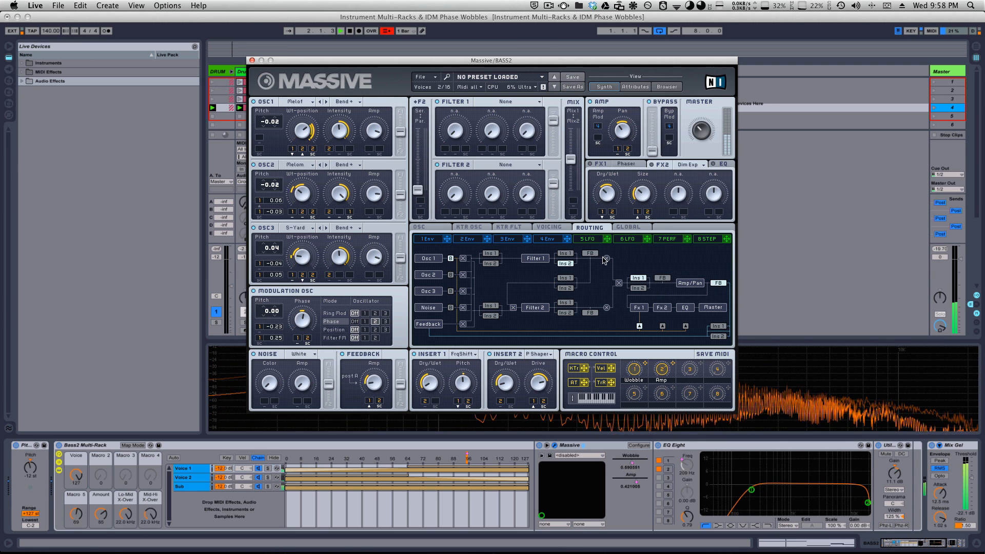
click(590, 253)
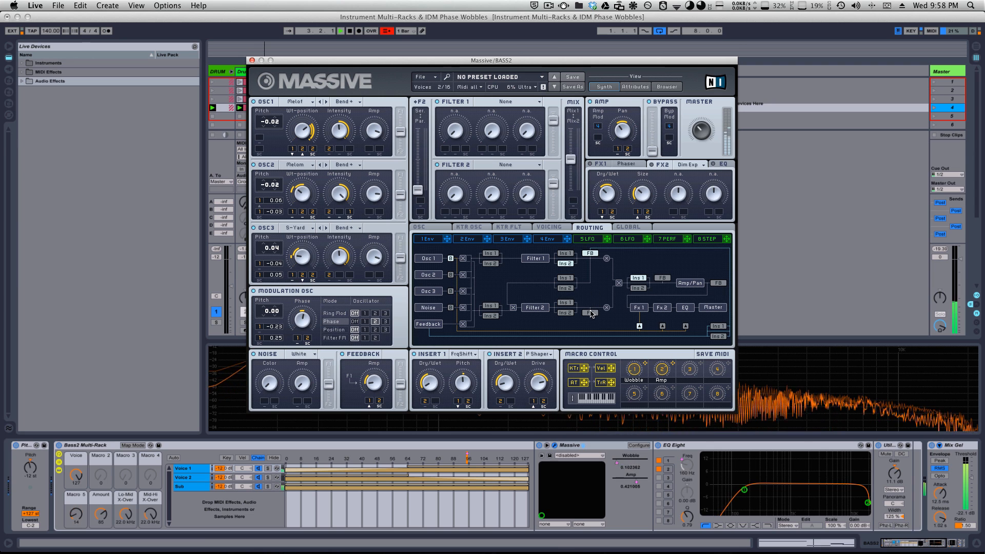
click(590, 312)
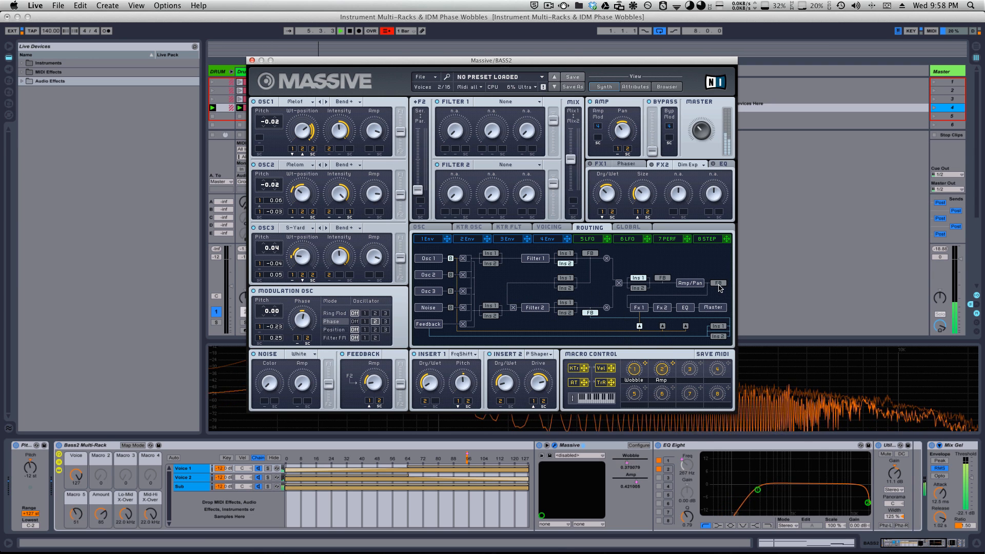
click(662, 278)
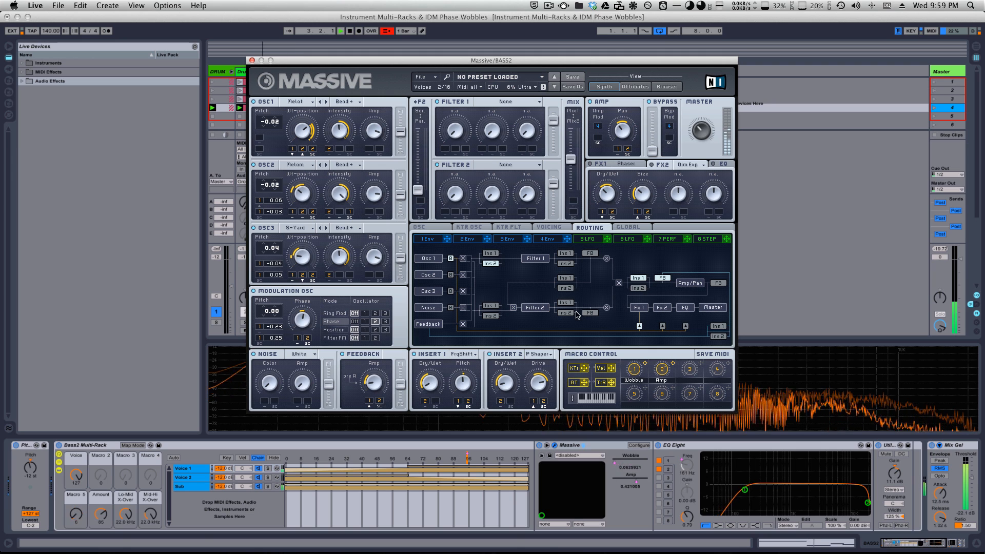
- Try Insert 2 after Filter 2 and Insert 1 between the filters and before Filter 2, and put Insert 2 back after Filter 1
click(567, 312)
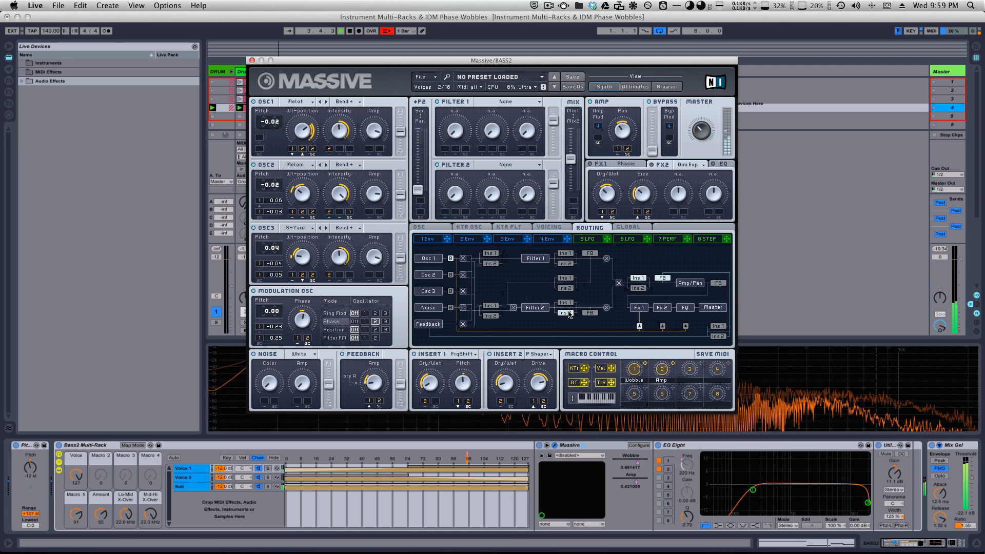
click(564, 278)
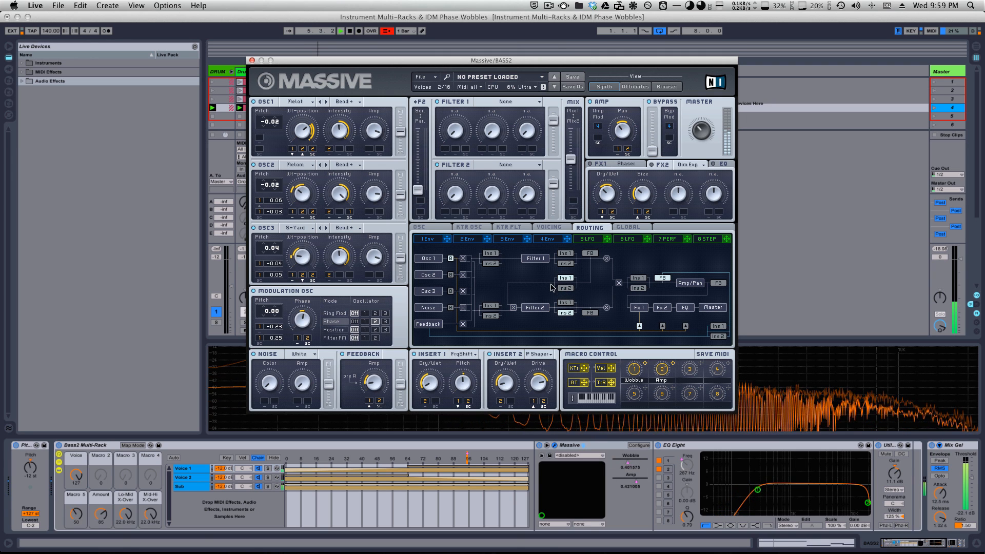
click(490, 305)
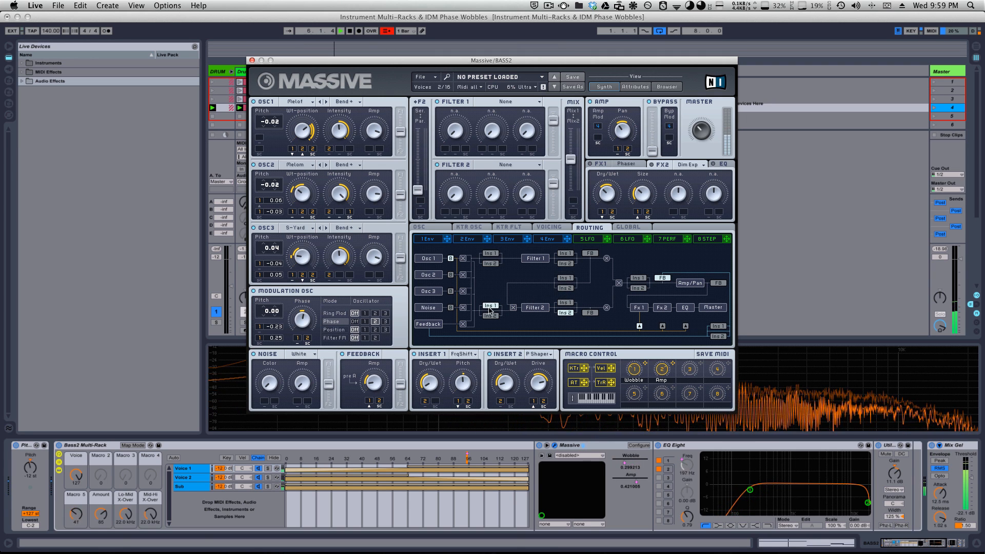
click(564, 264)
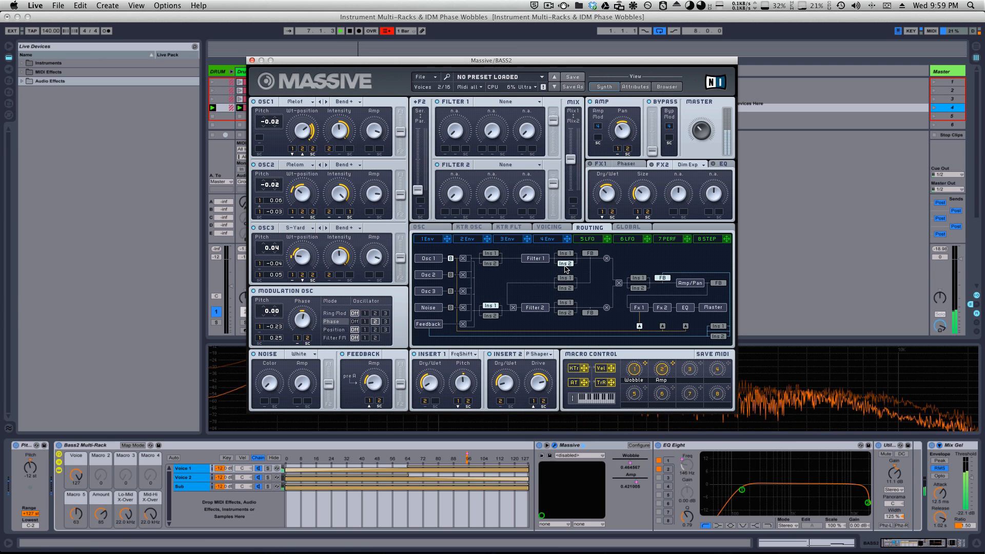
- Try other Insert 1 and 2 placements around both filters, restore Insert 1 before Amp/Pan and Insert 2 after Filter 1, and play the bass
click(490, 253)
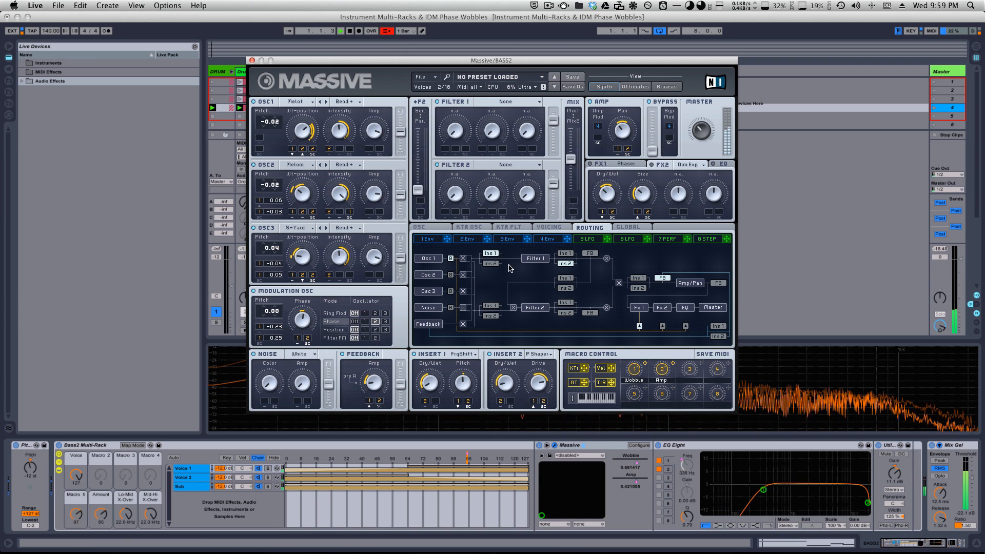
click(490, 263)
click(564, 253)
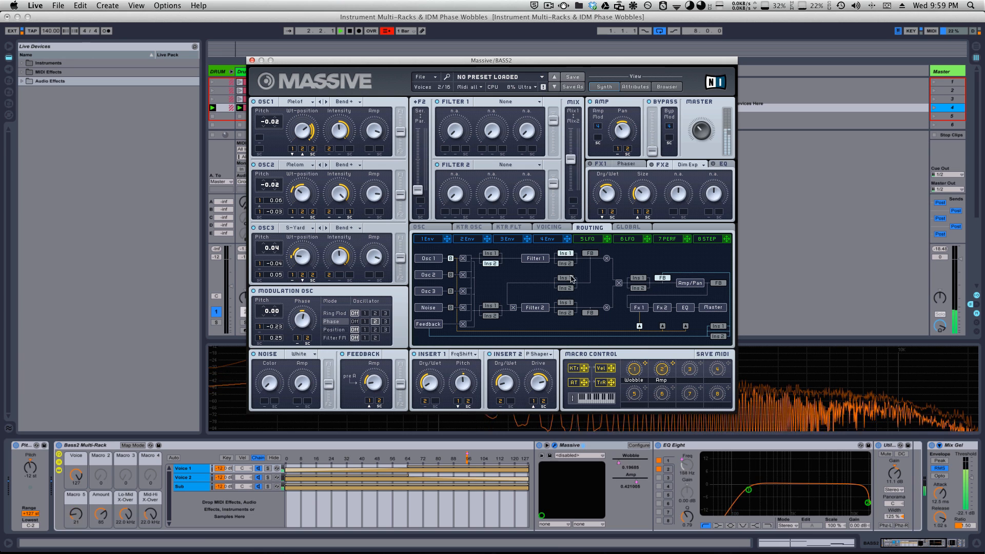
click(566, 313)
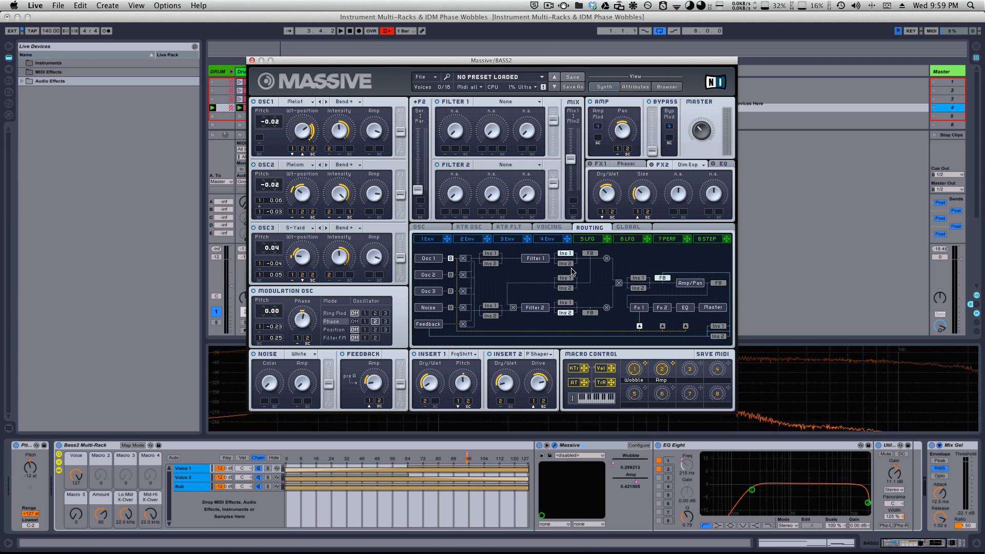
click(636, 278)
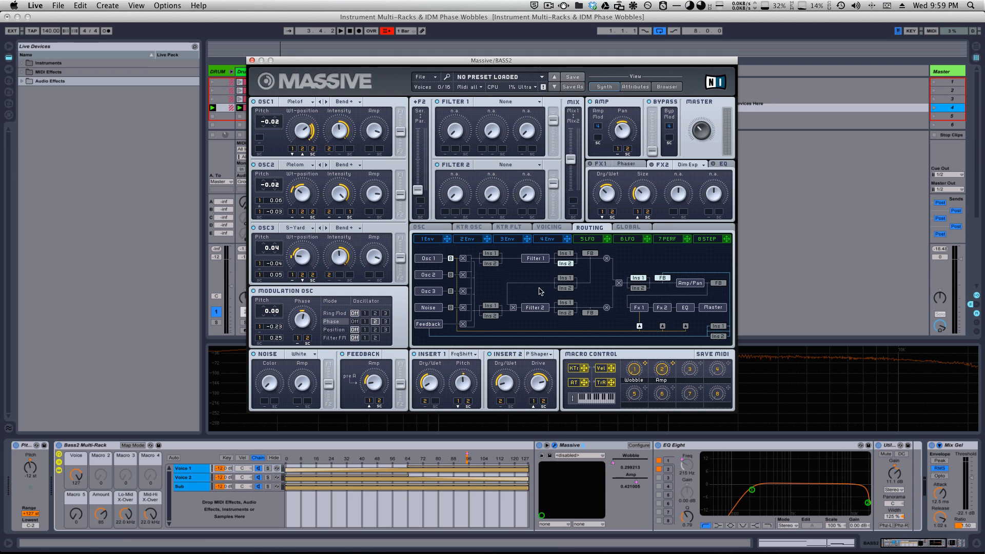
key(space)
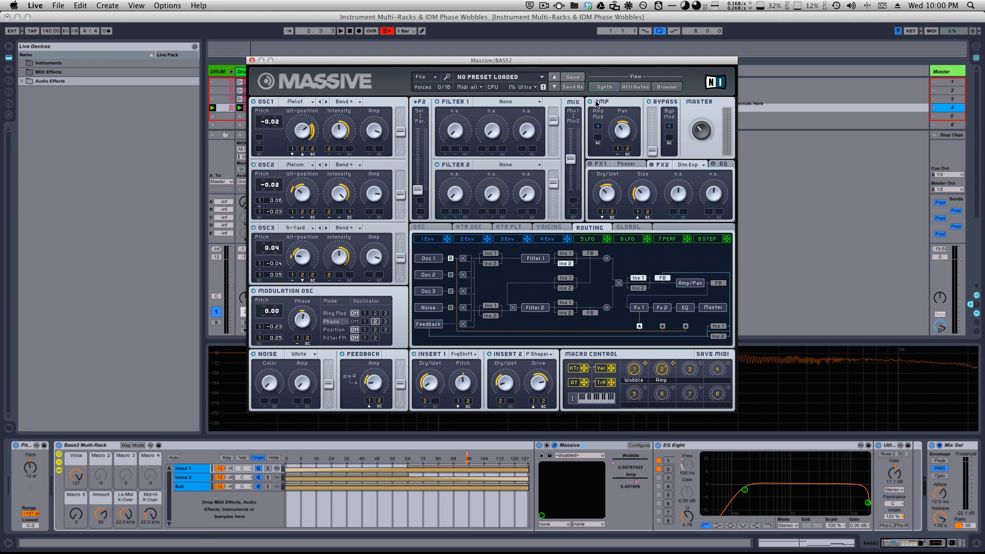
- Mute both macro modulation slots on the Amp's Pan during playback to hear the difference, and unmute them again
right_click(618, 148)
click(631, 164)
key(space)
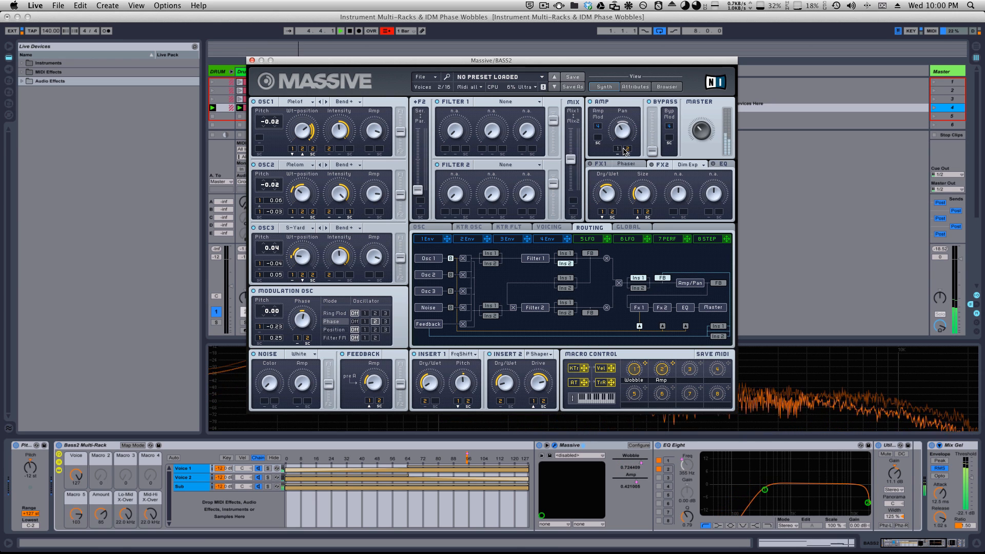
click(627, 150)
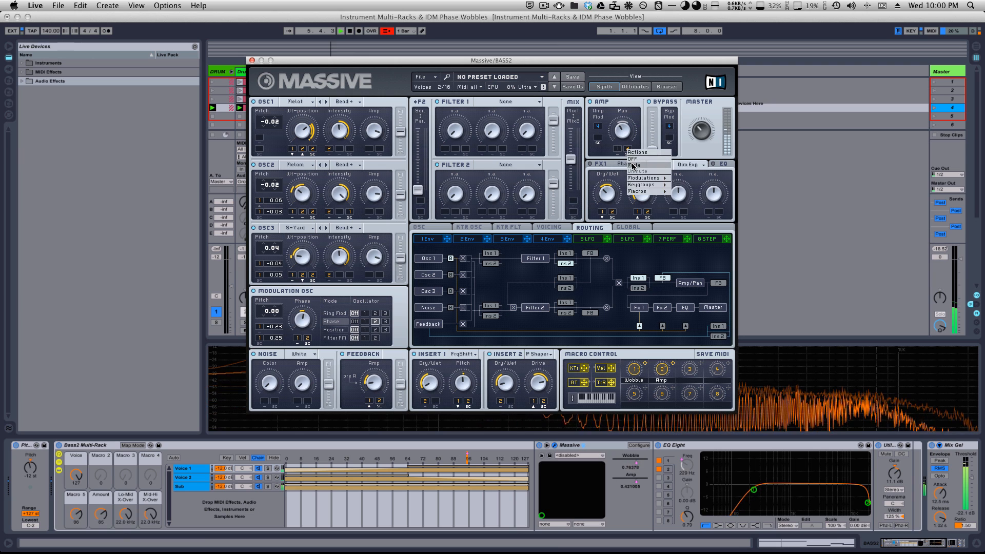
click(632, 163)
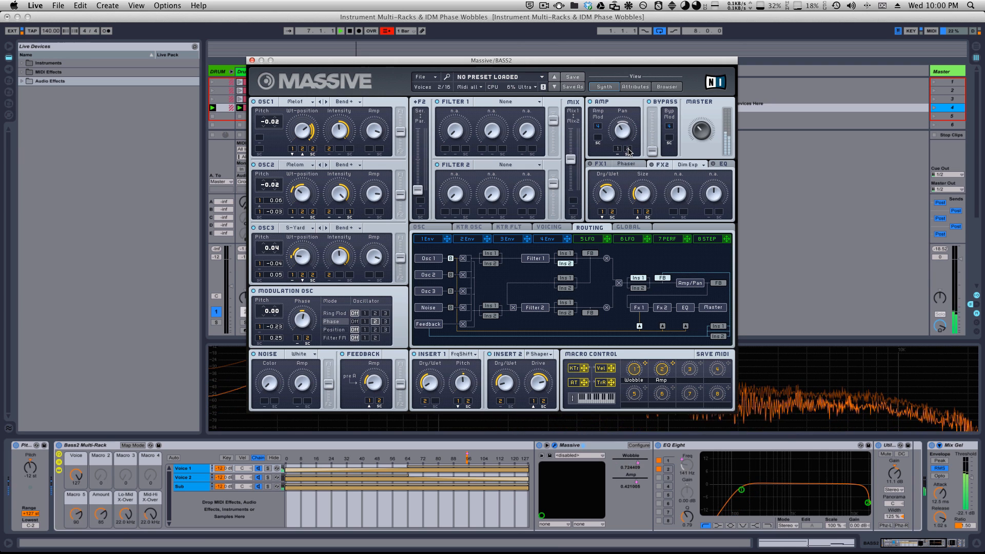
click(627, 149)
click(639, 172)
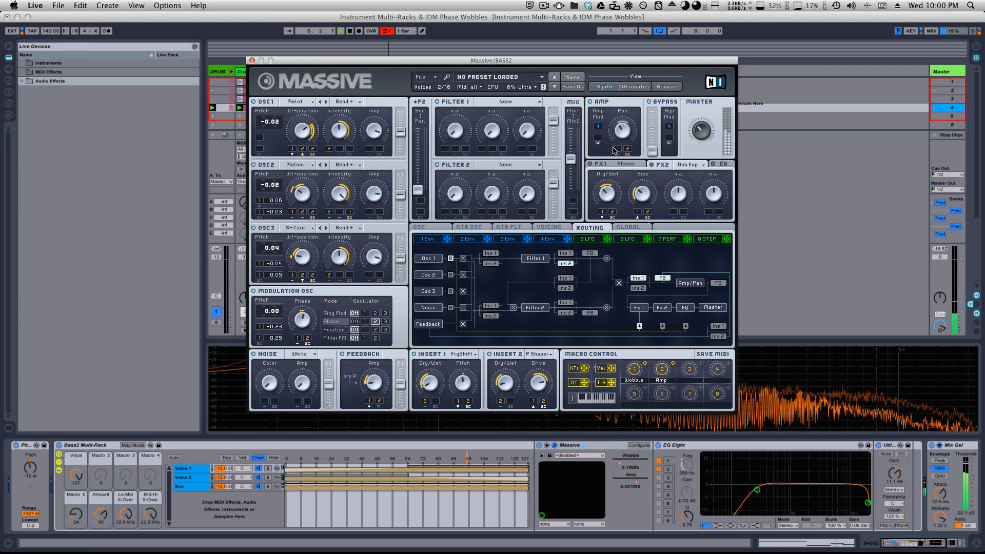
click(620, 149)
click(626, 170)
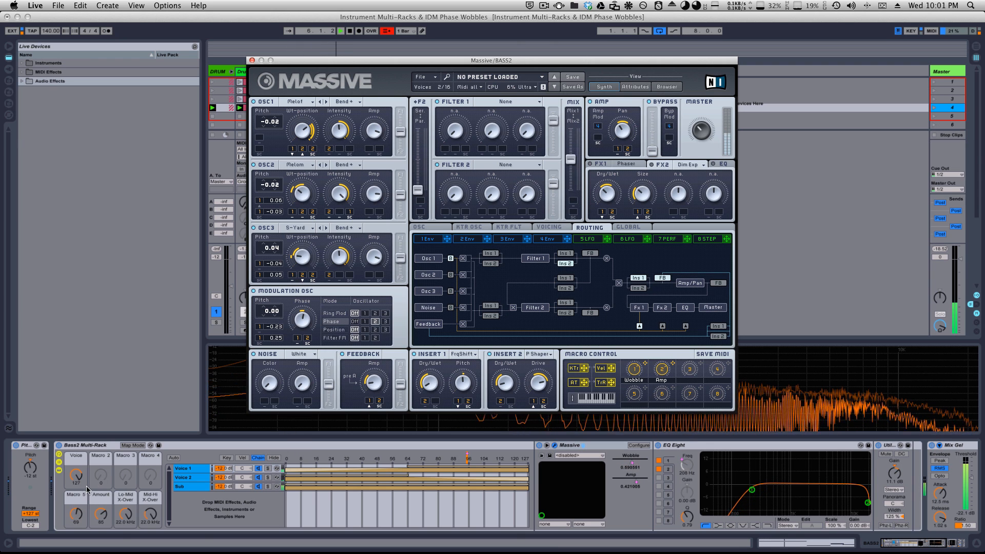
- Raise the rack's Amount macro to about 100 during playback and stop the transport
drag(96, 515, 95, 507)
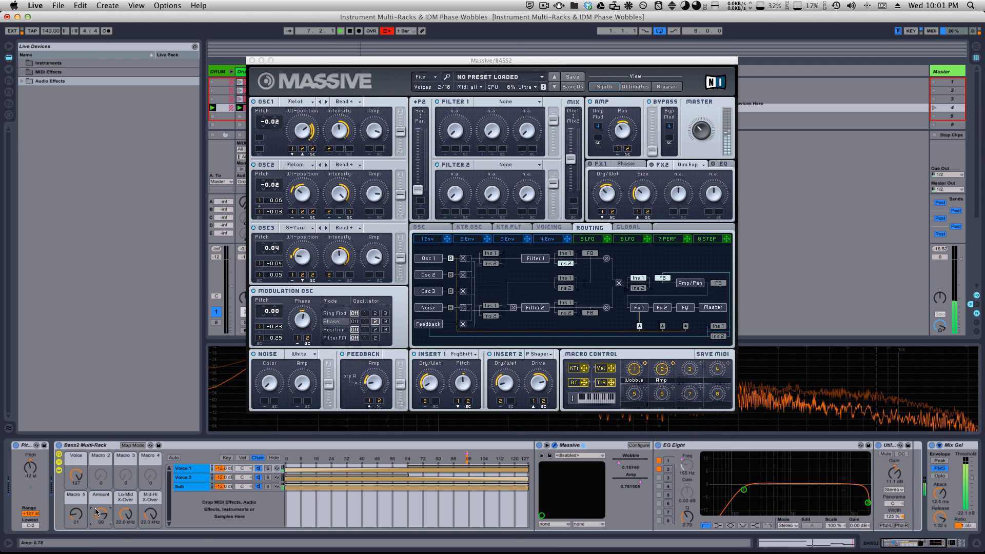
key(space)
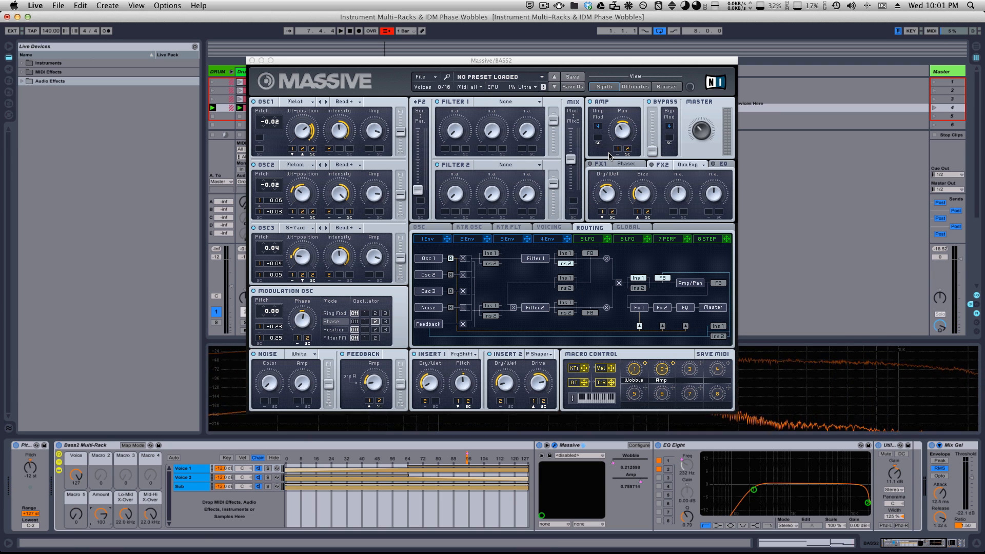
click(624, 105)
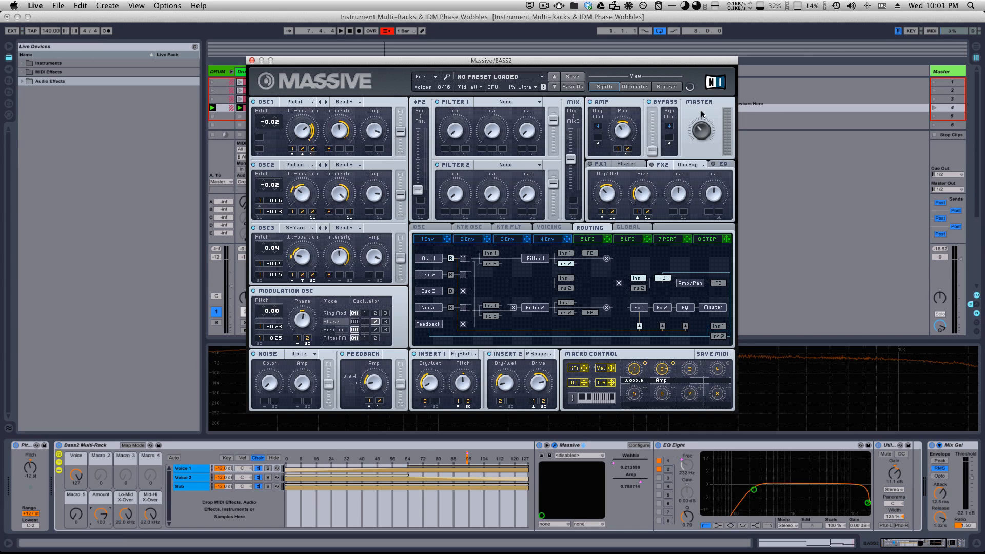
- Examine the FX1 Phaser, FX2 Dimension Expander and EQ settings, playing the bass between them
click(632, 166)
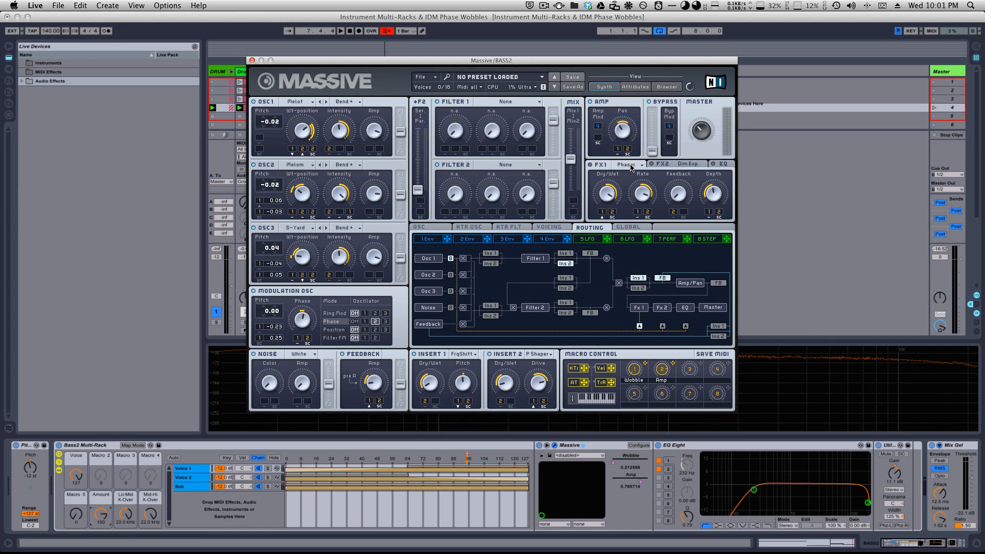
key(space)
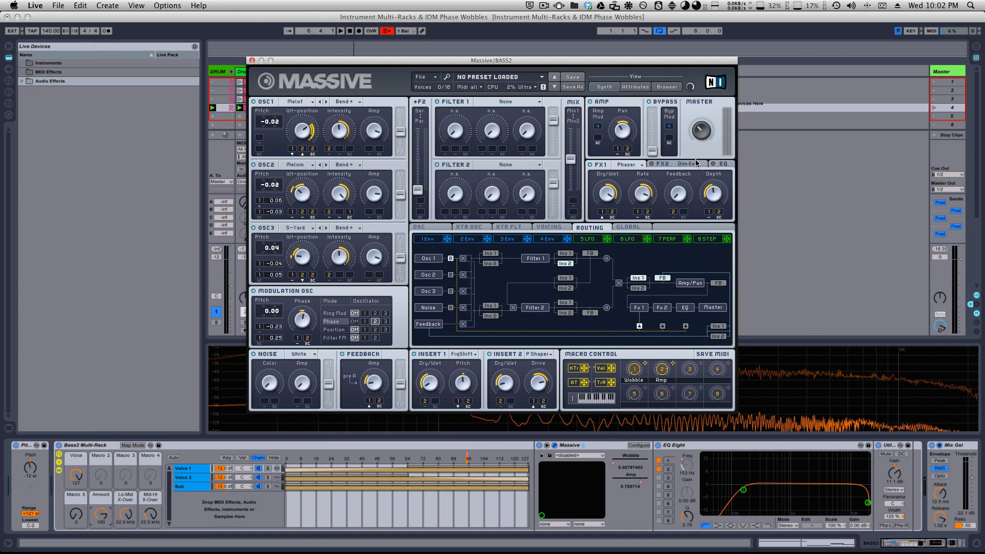
click(663, 165)
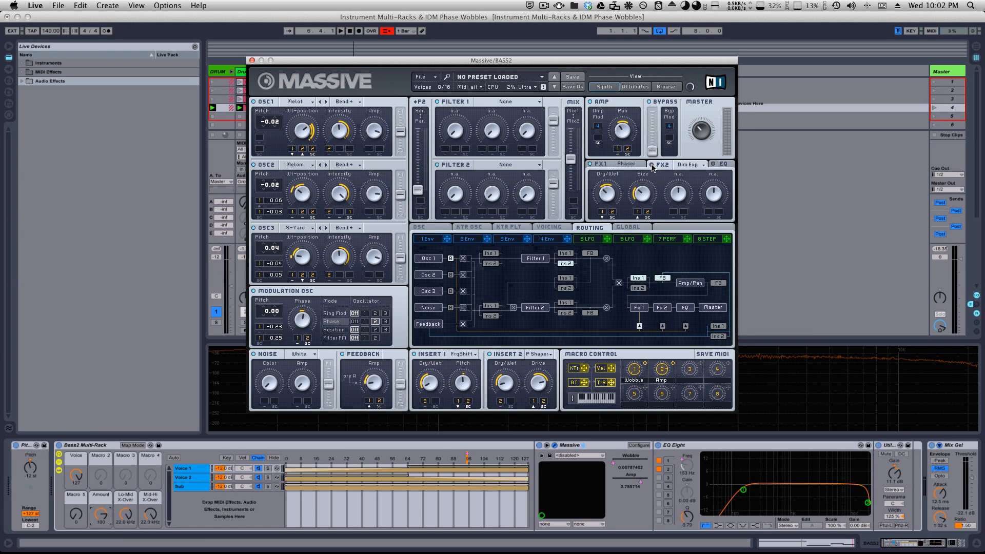
key(space)
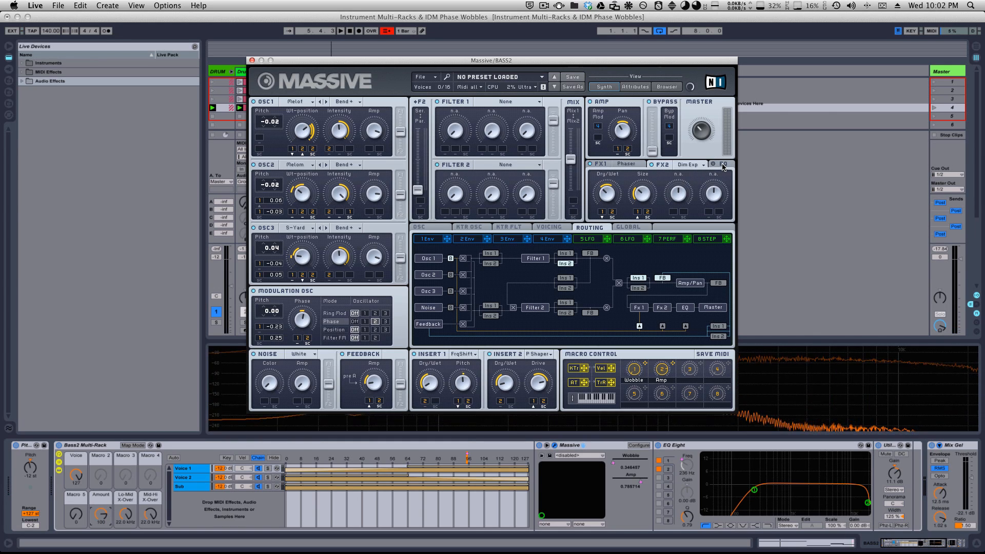
click(722, 165)
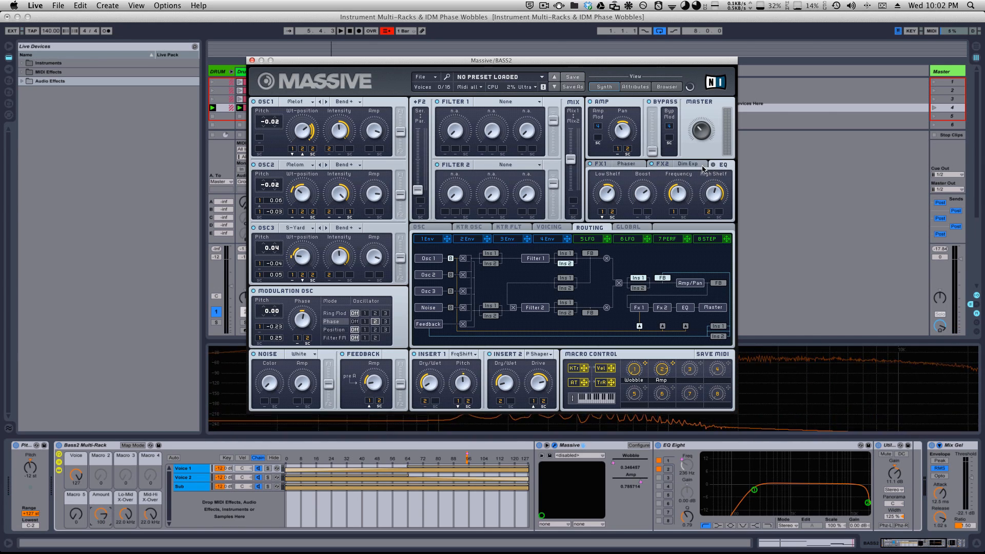
click(701, 166)
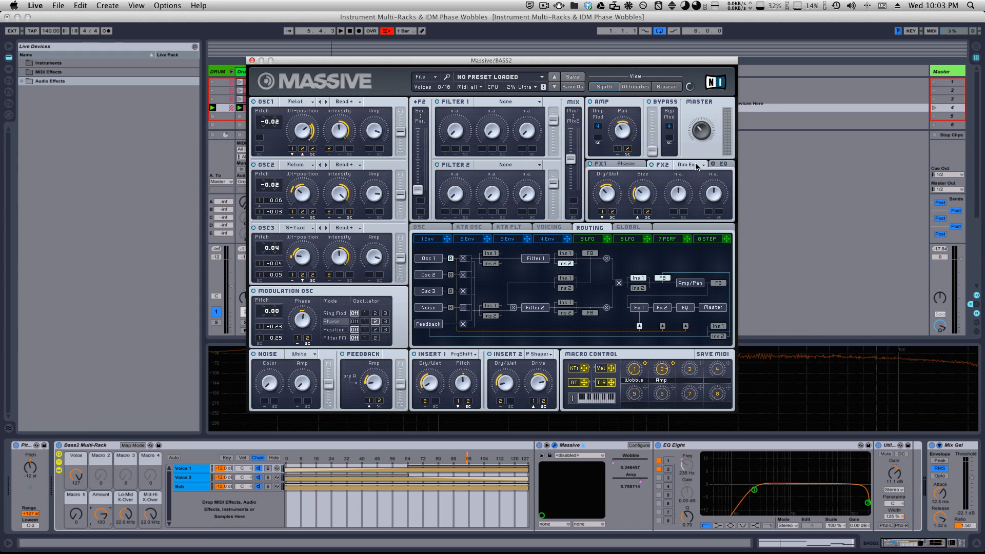
click(716, 166)
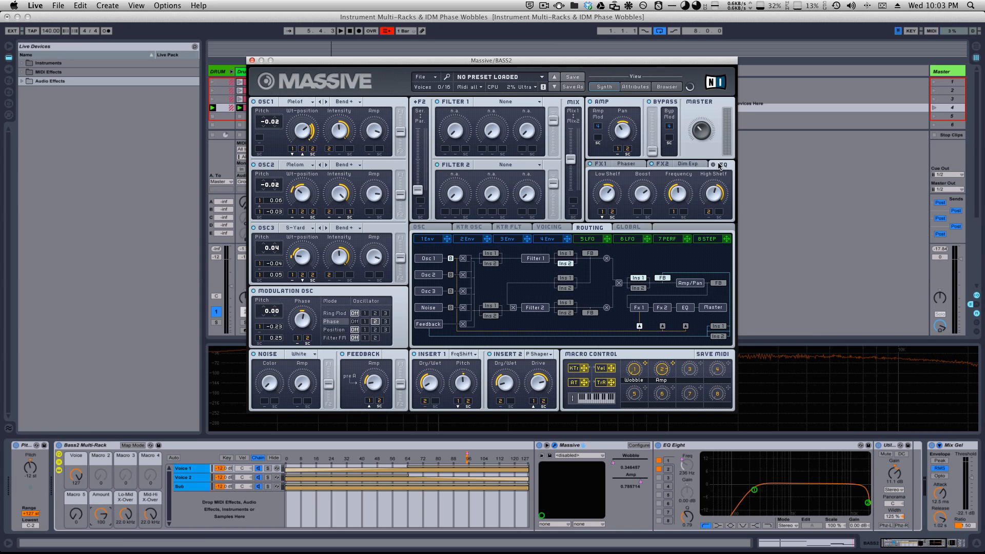
key(space)
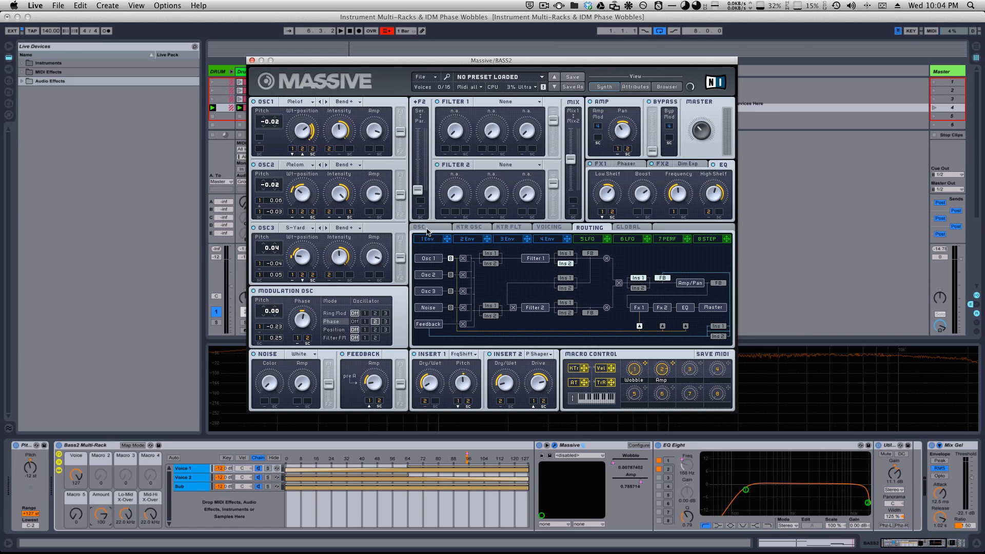
- Look through Massive's oscillator, global and routing pages and open the voicing settings with the unison spread
click(427, 229)
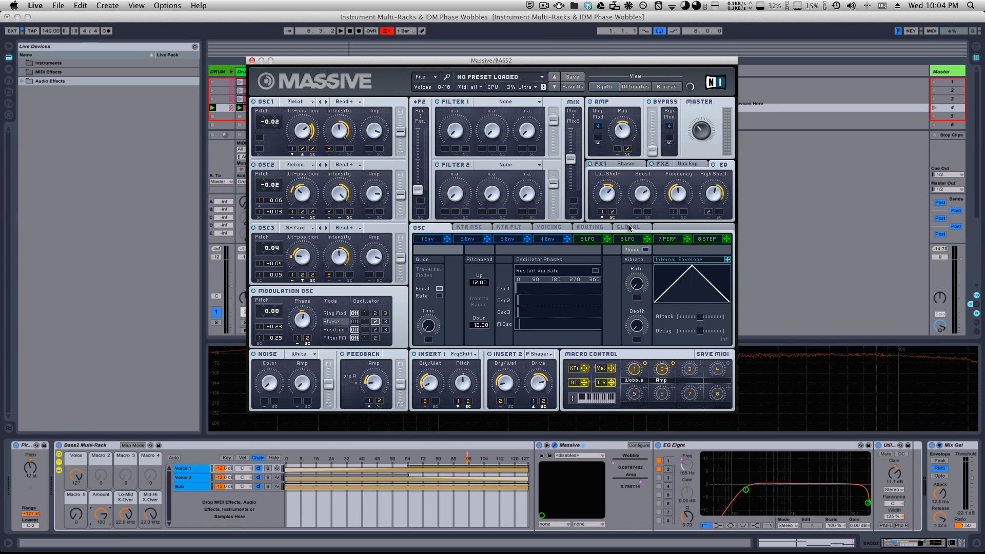
click(629, 227)
click(603, 227)
click(549, 228)
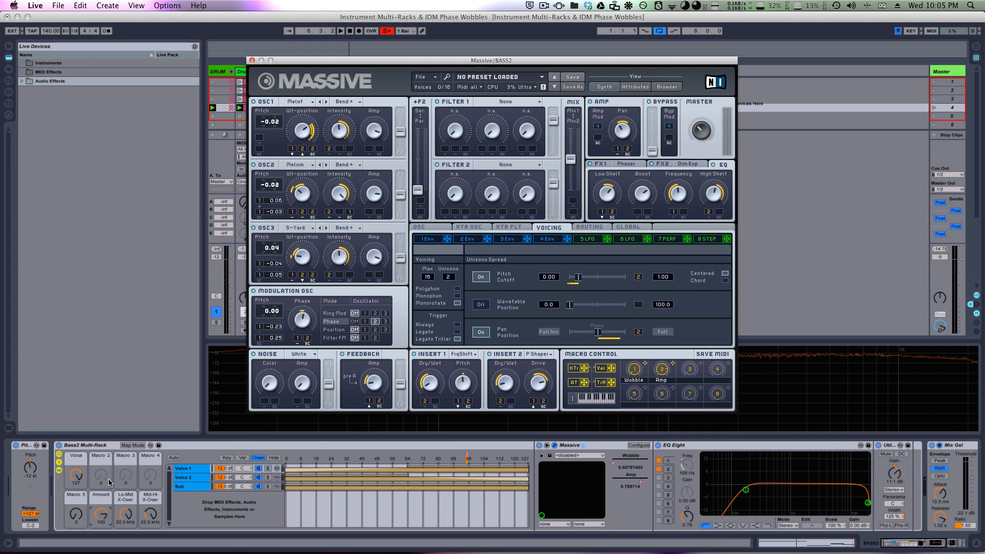
- Sweep the rack's Amount macro down, up to about 98 and back to about 28, auditioning the bass along the way
drag(110, 518, 115, 545)
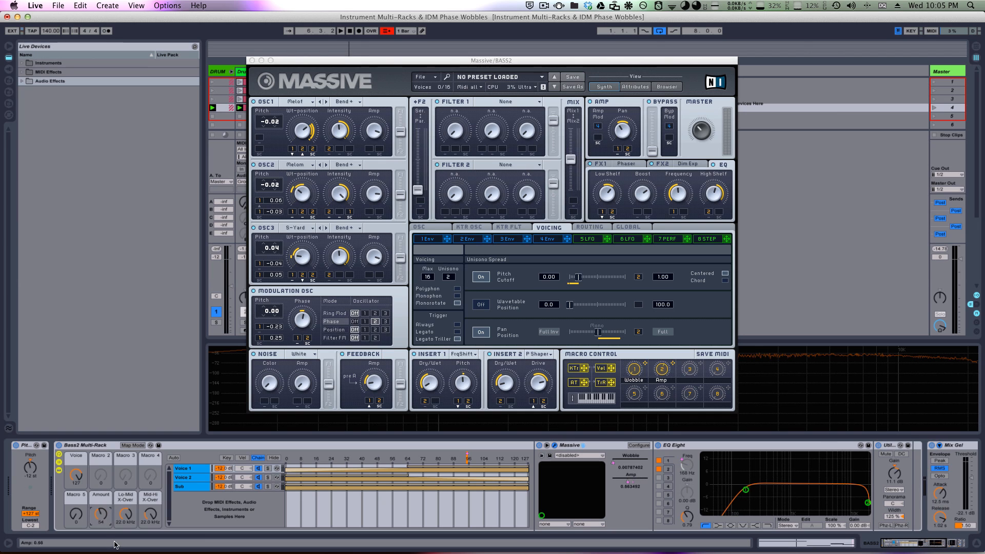
key(space)
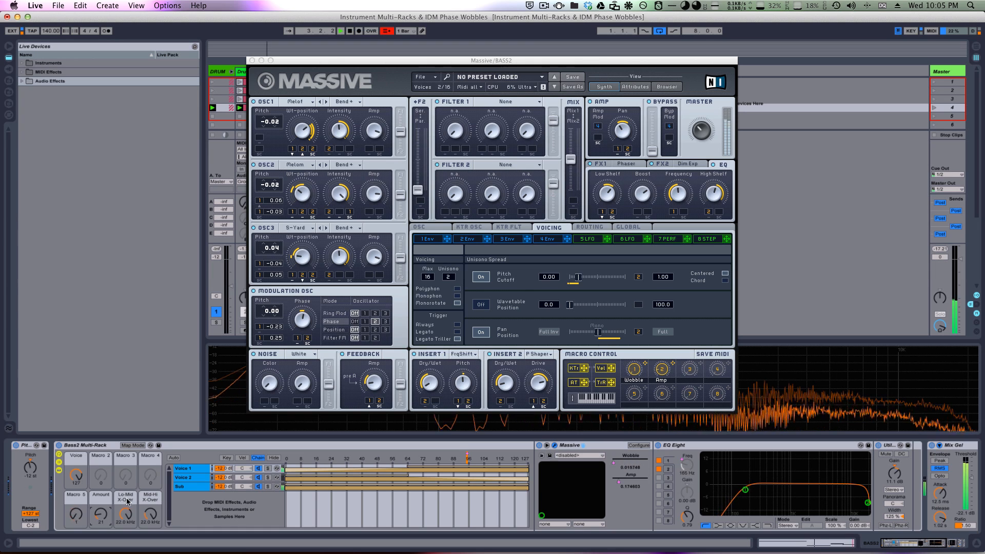
drag(99, 513, 95, 482)
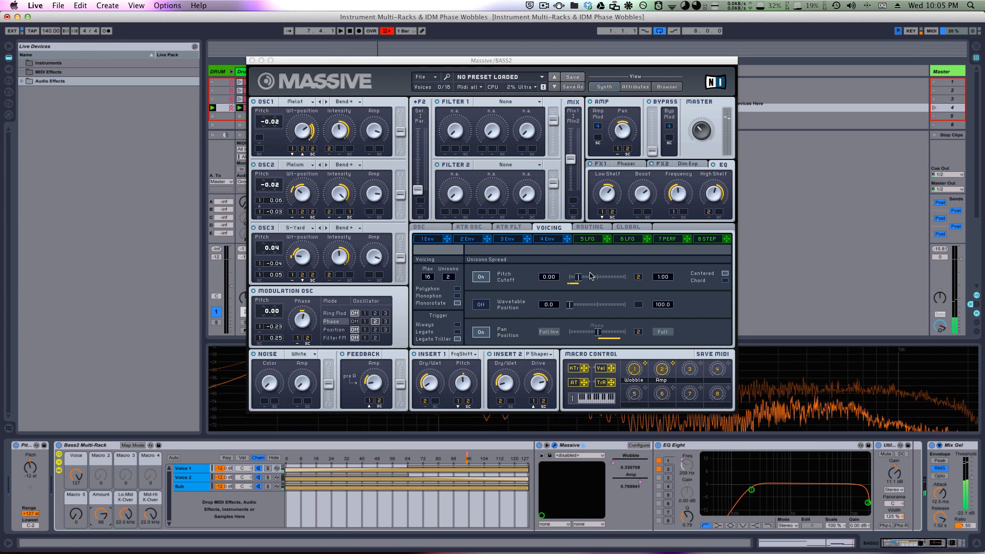
drag(101, 514, 103, 520)
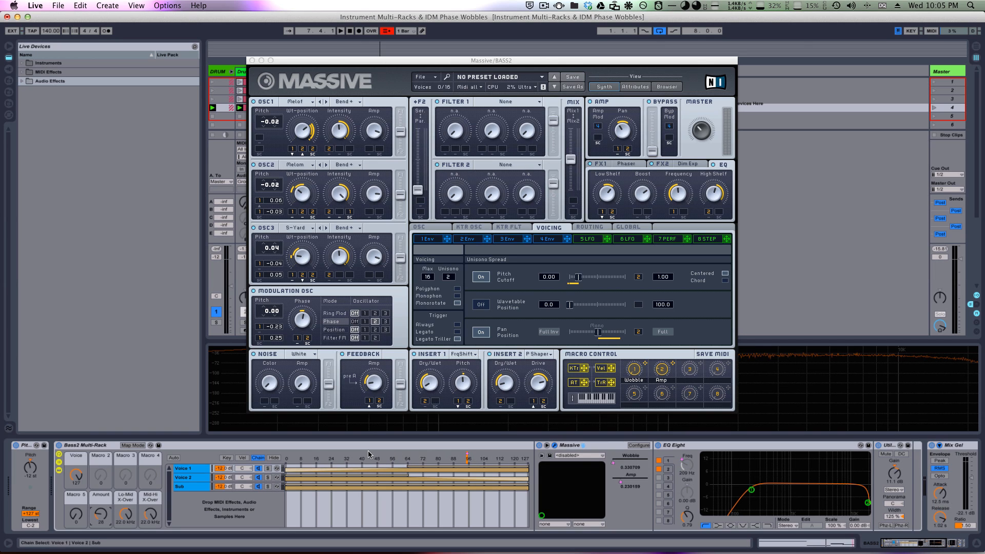
- Close Voice 1's Massive window, open the Massive editor of the Voice 2 chain and solo that chain
click(186, 445)
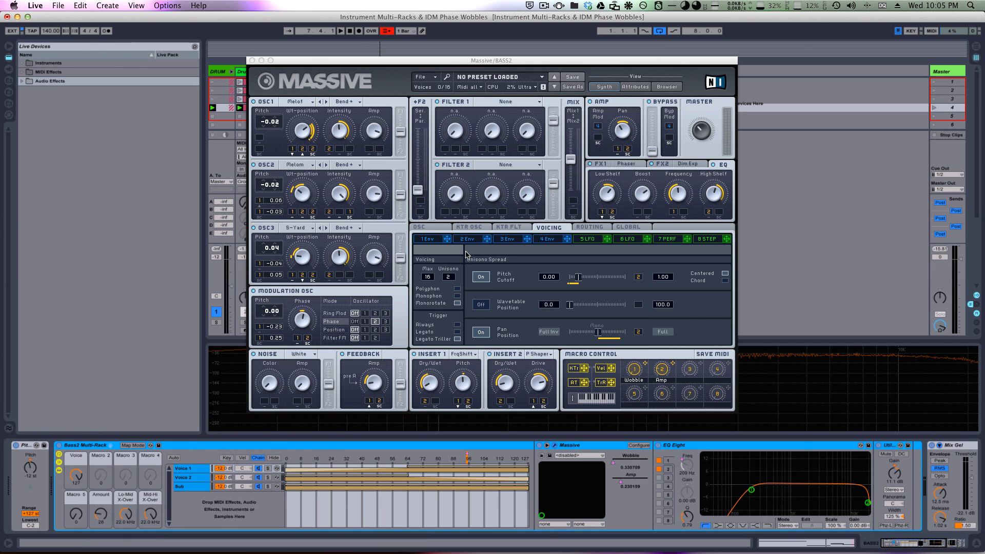
click(252, 60)
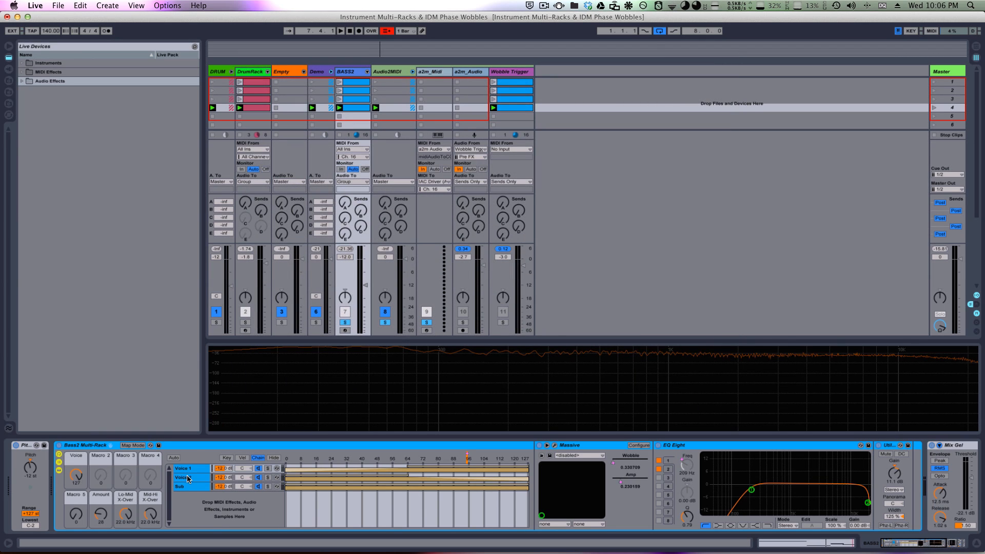
click(187, 479)
click(586, 449)
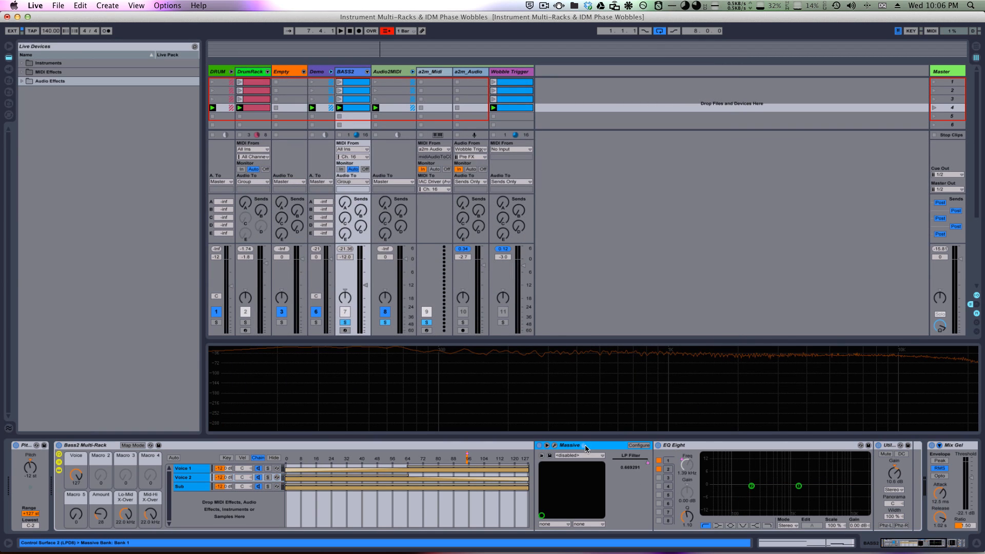
click(556, 445)
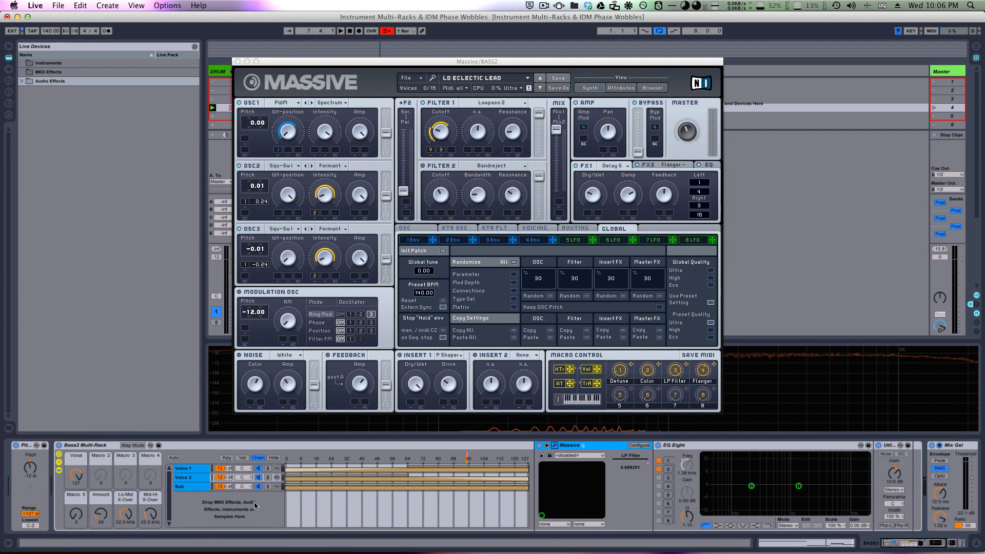
click(268, 476)
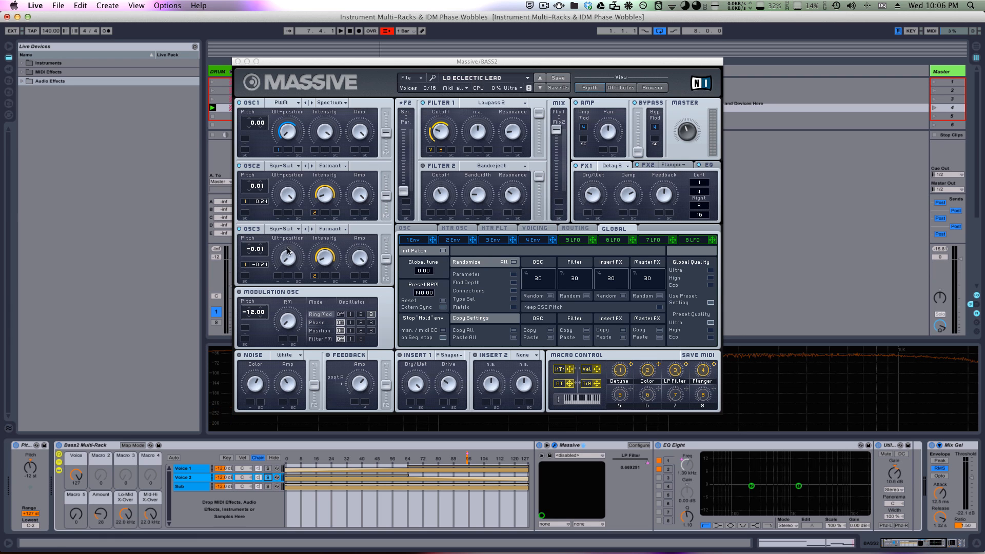
- Reposition Massive's window, check the LD Eclectic Lead patch's macros and sound attributes, and return to the synth view
drag(387, 64, 540, 76)
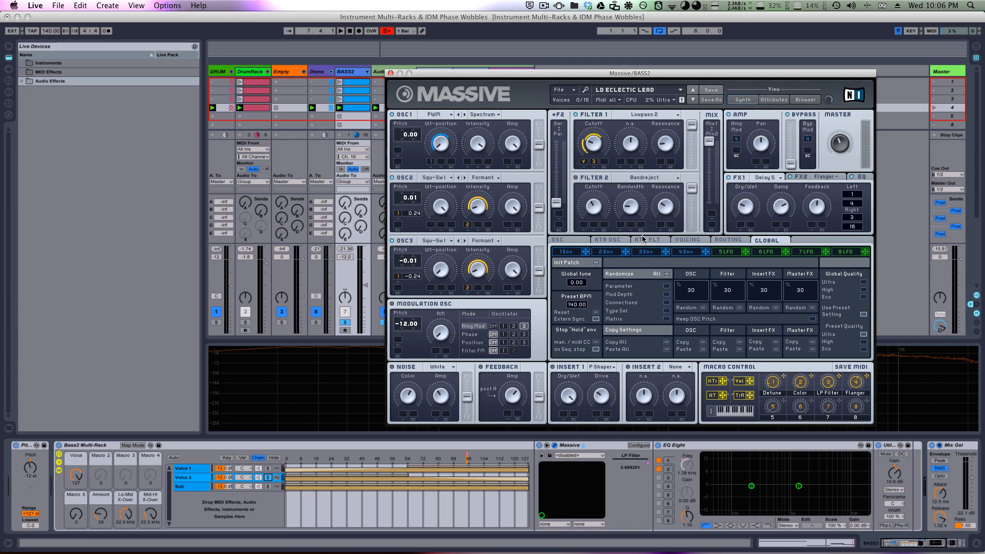
click(782, 98)
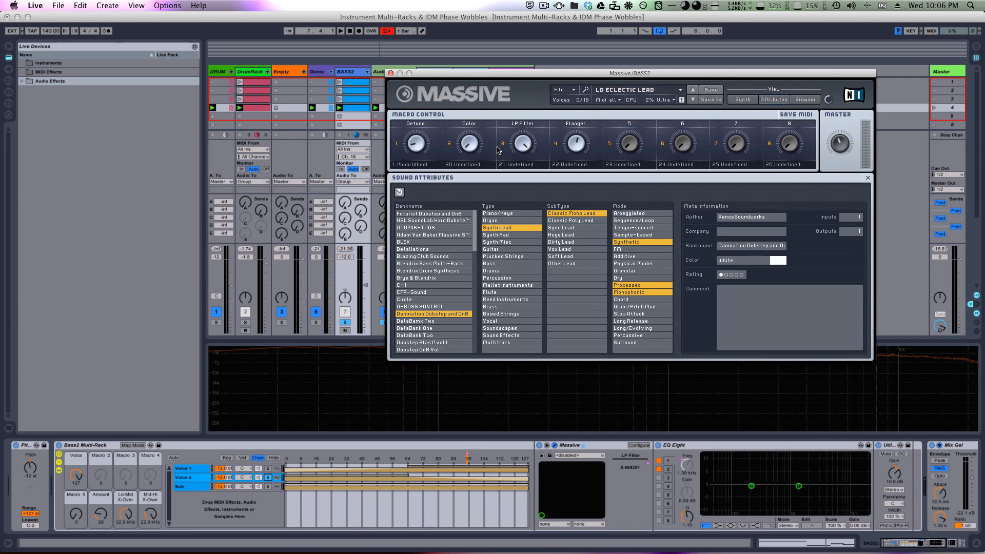
click(742, 100)
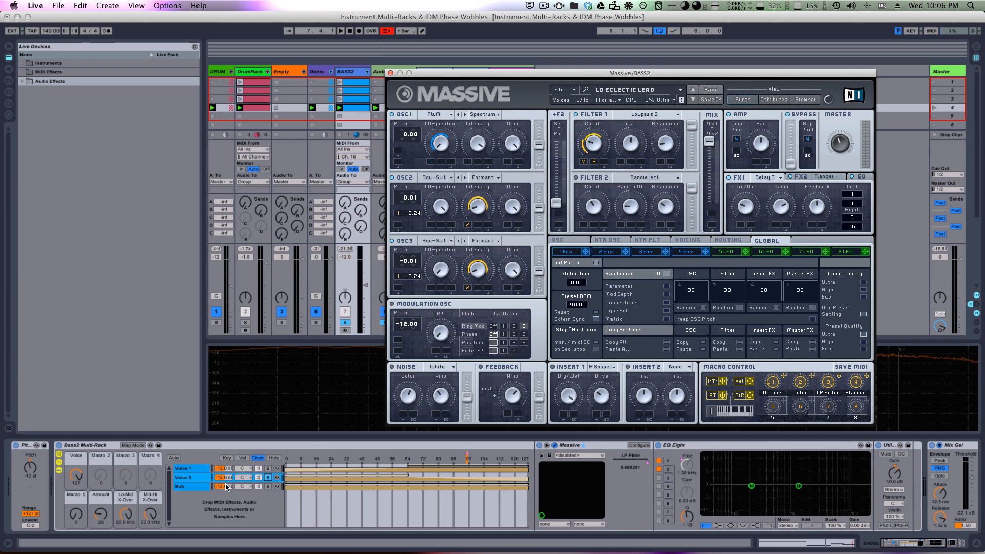
- Start playback with Voice 2 soloed, launch scene 1 and reposition Massive's window below the clip slots
key(space)
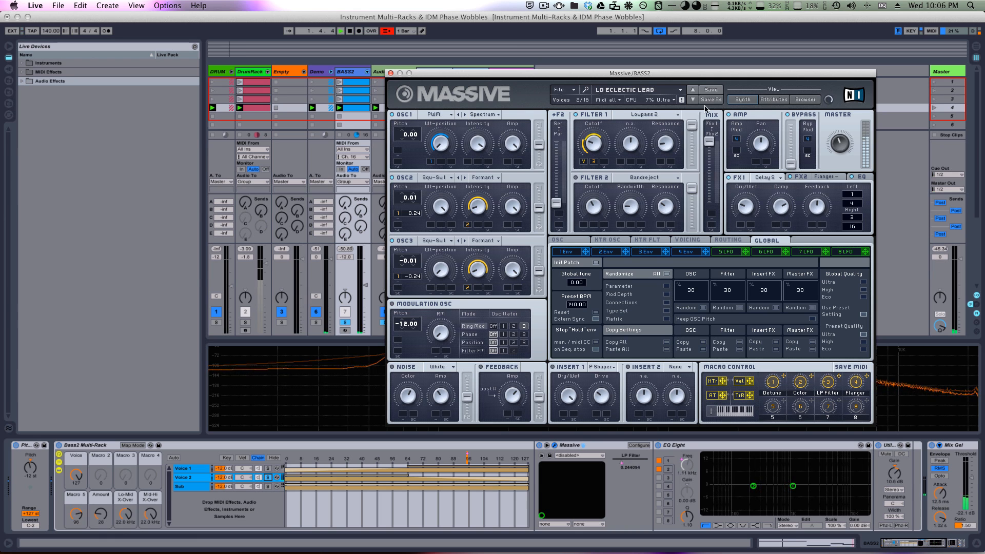
drag(719, 73, 701, 146)
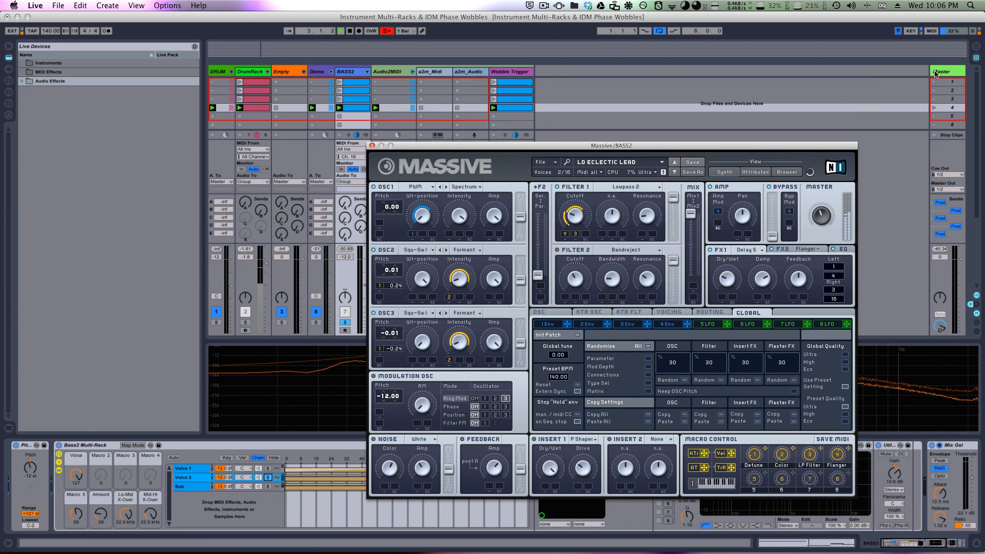
click(934, 82)
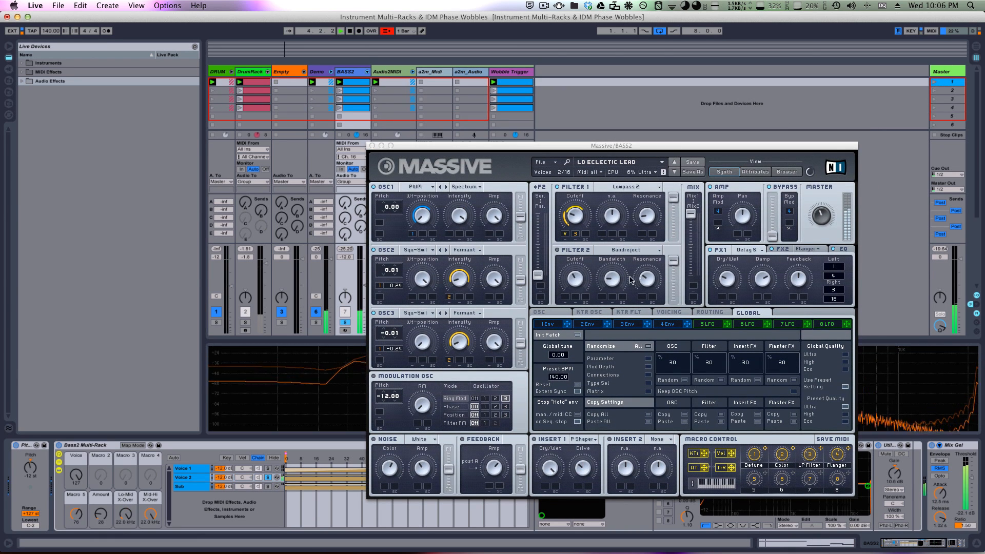
drag(567, 146, 443, 67)
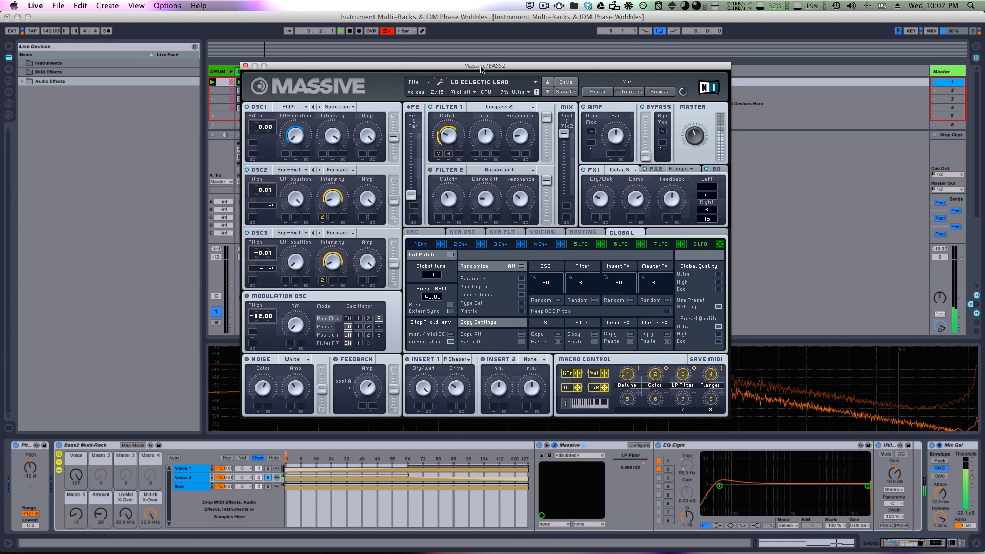
drag(480, 69, 498, 185)
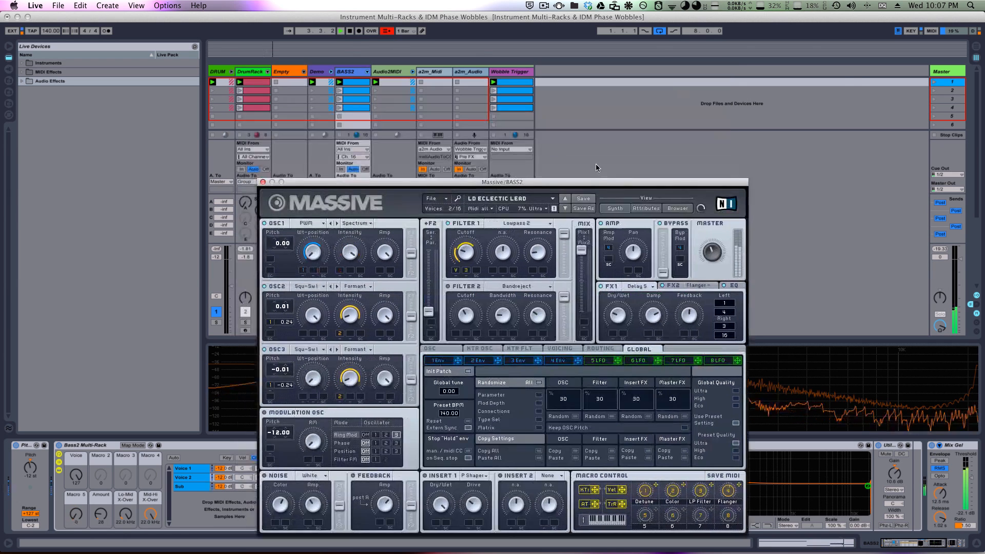
- Launch scene 2, move Massive's window clear of the device rack and raise the rack's Amount macro to 73
click(934, 90)
drag(576, 181, 574, 68)
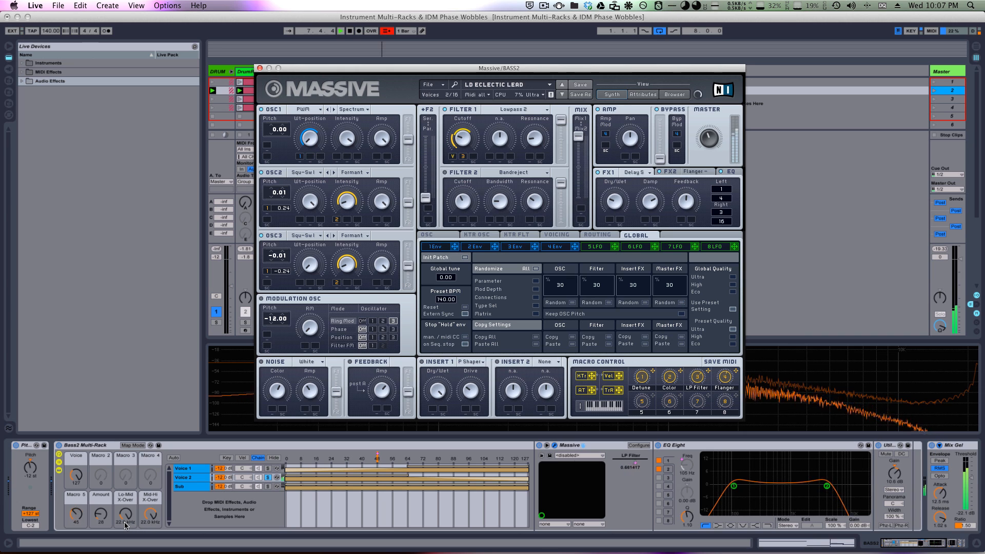
drag(103, 520, 101, 497)
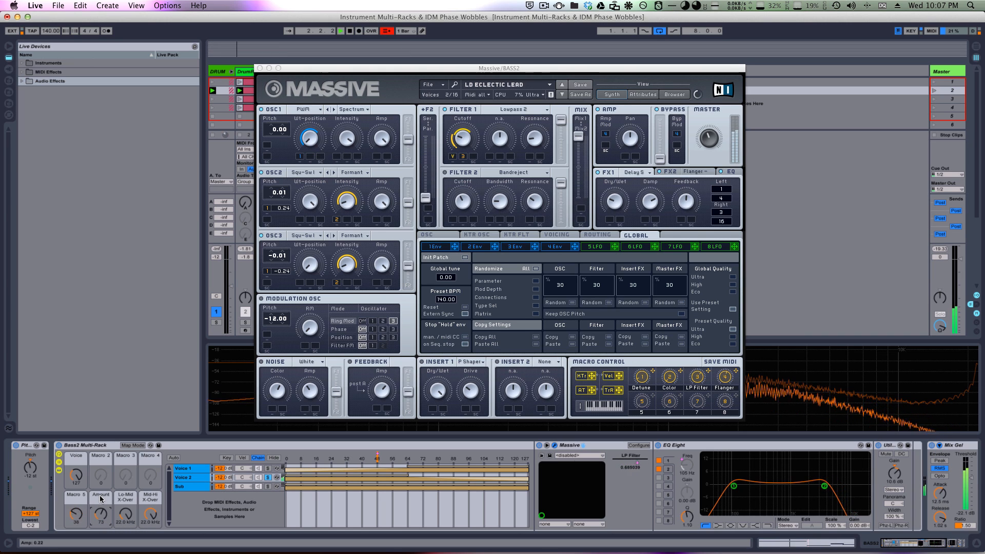
- Turn off the solo on the Voice 2 chain and launch scene 3
drag(365, 68, 373, 70)
click(268, 477)
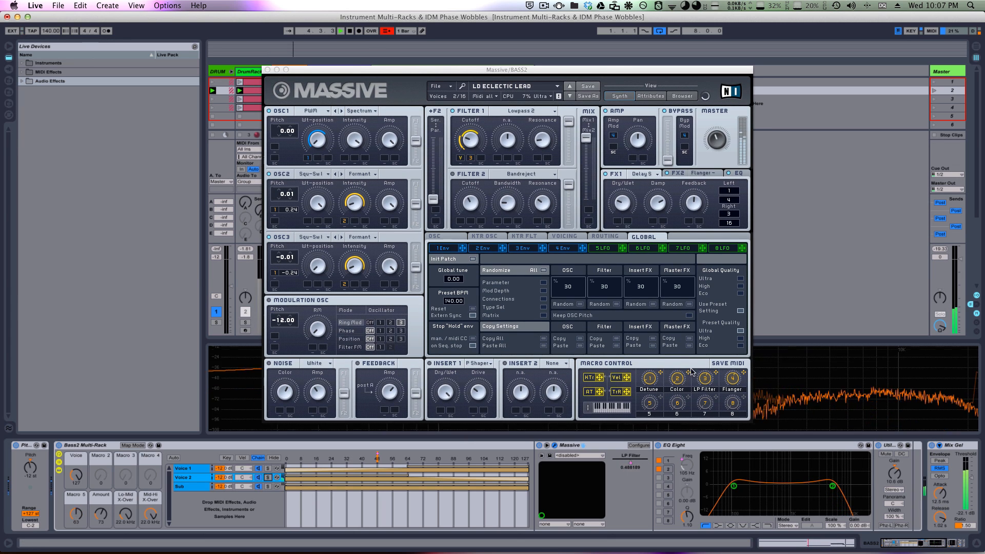
click(934, 100)
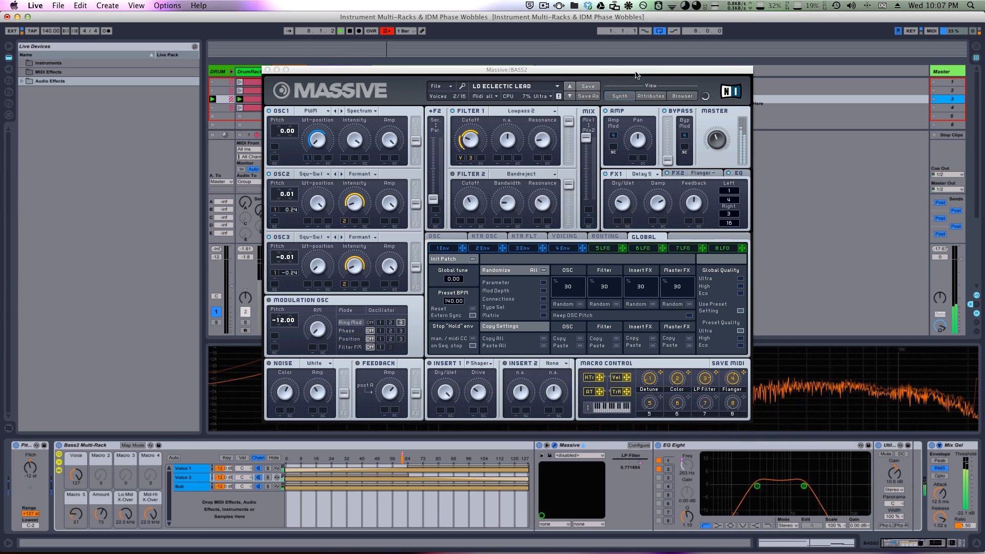
- Turn off the solo on the BASS2 track to hear the full mix, and close Massive's window
drag(637, 69, 580, 117)
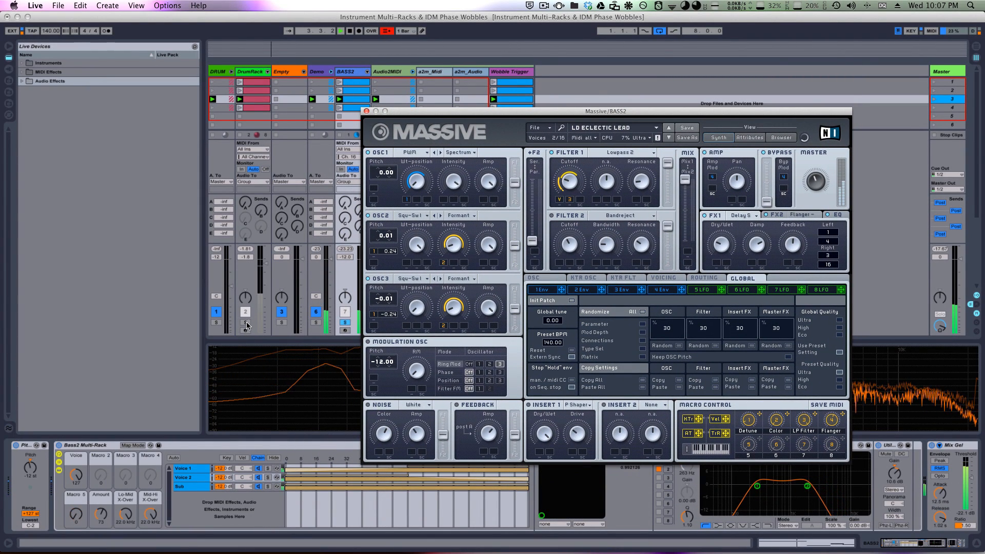
click(346, 323)
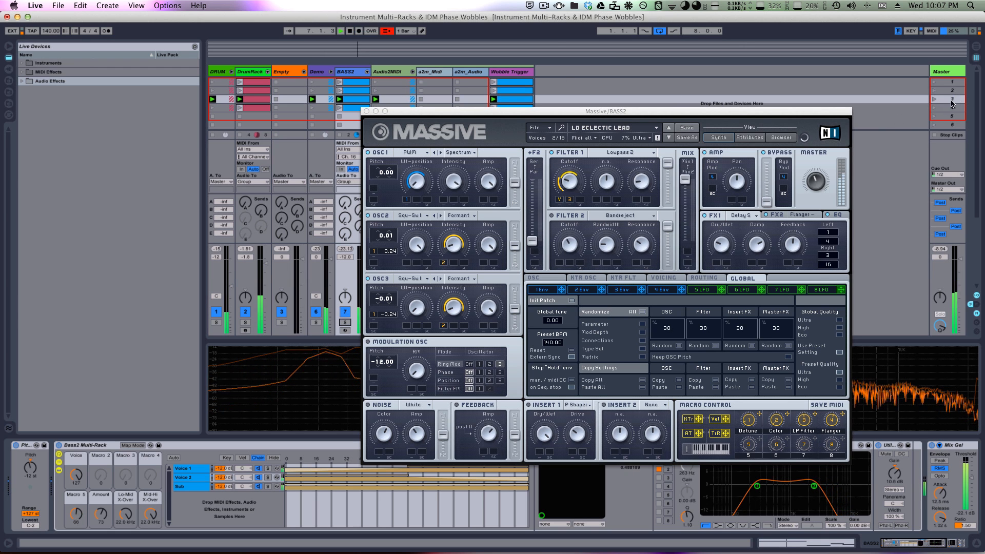
drag(609, 114, 545, 119)
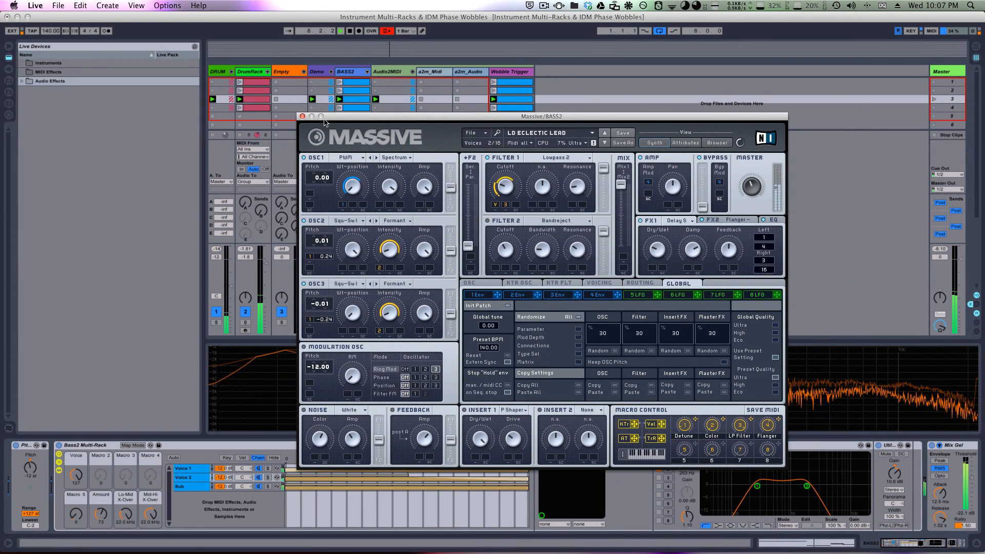
click(303, 117)
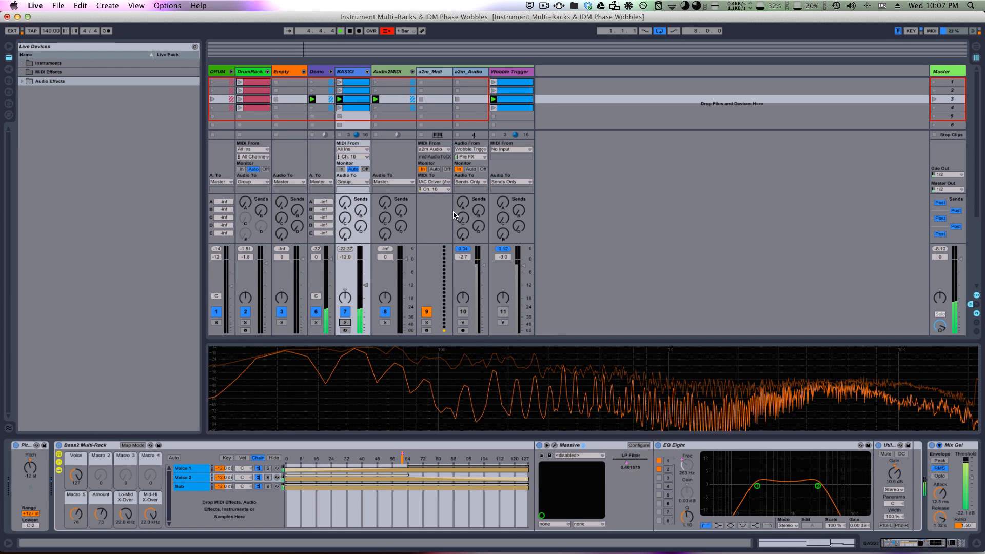
- Launch scene 4, raise the rack's Amount macro to 80 and restart playback
key(Down)
key(Return)
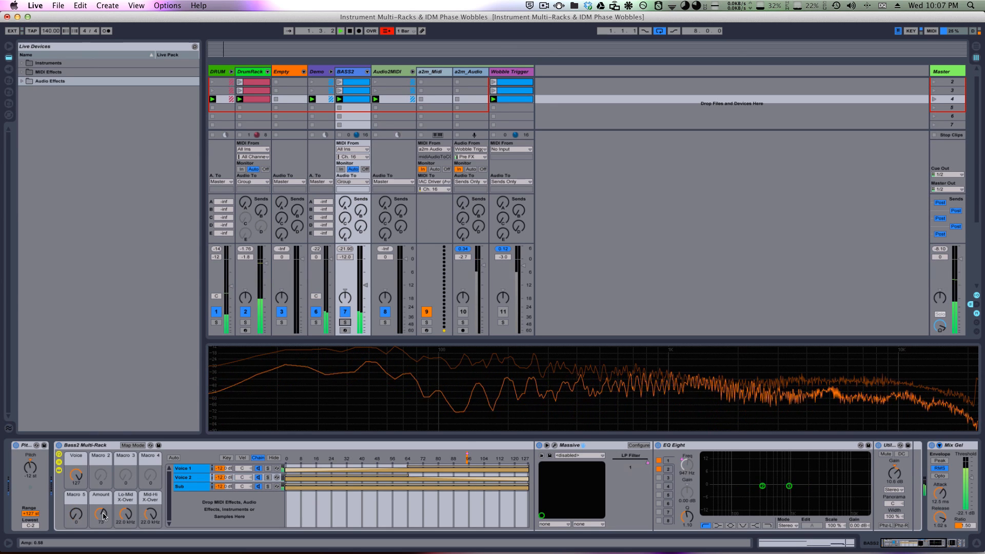
drag(101, 514, 100, 505)
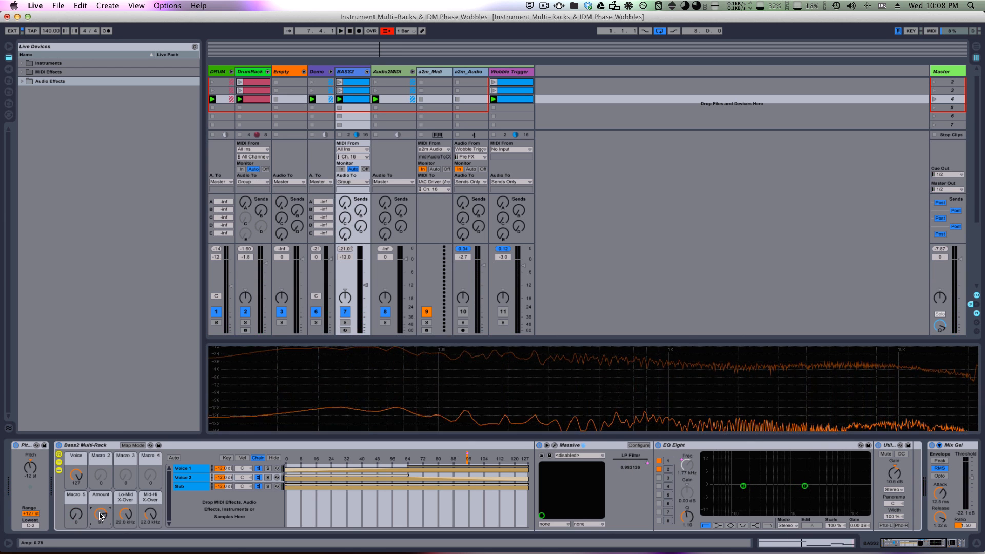
drag(101, 517, 102, 516)
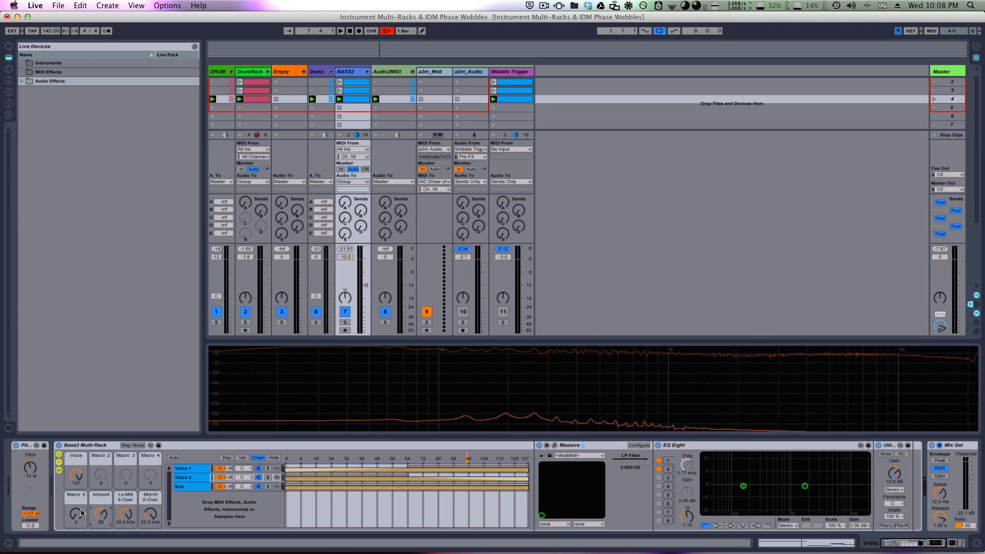
key(space)
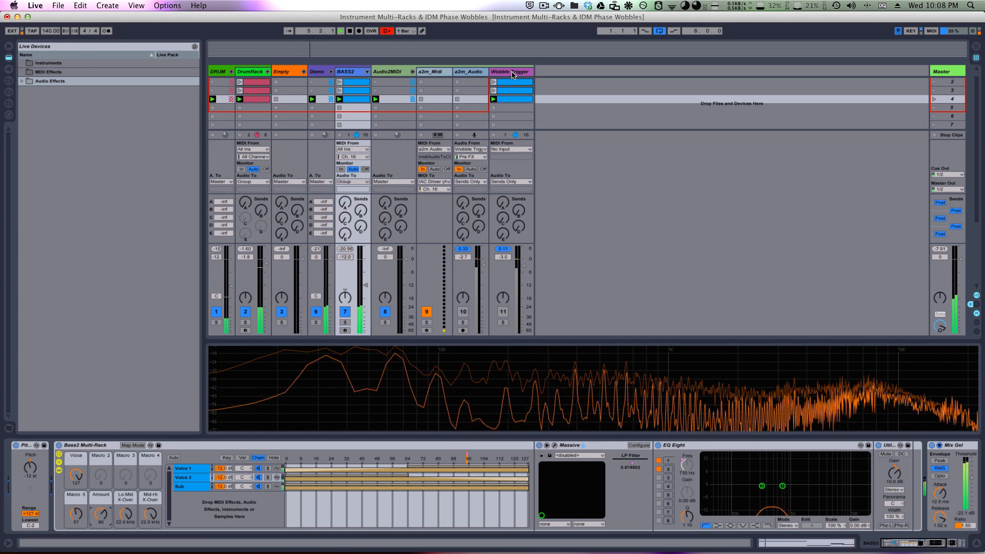
- Open the Wobble Trigger track's Analog device and examine LFO1's waveform and synced rate settings
scroll(515, 91, up, 1)
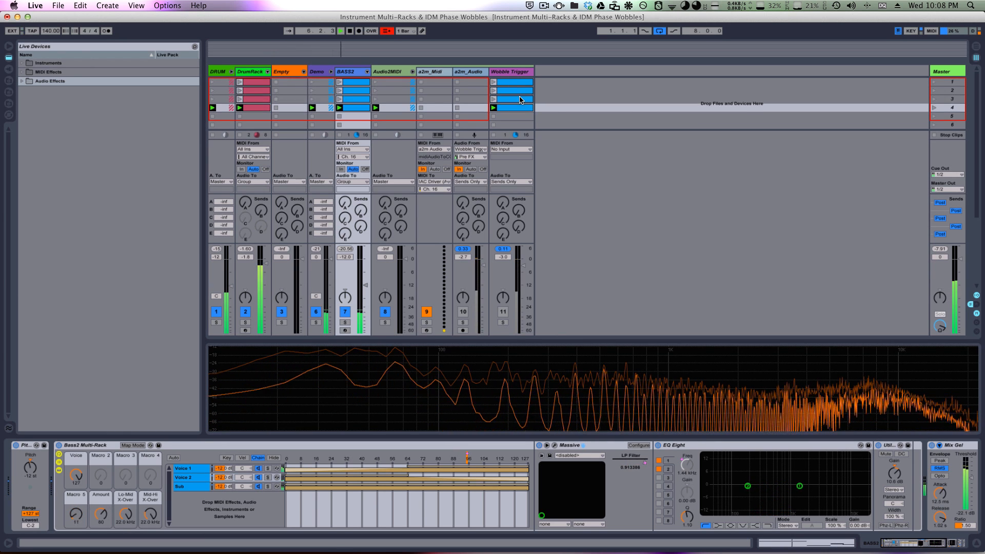
click(515, 84)
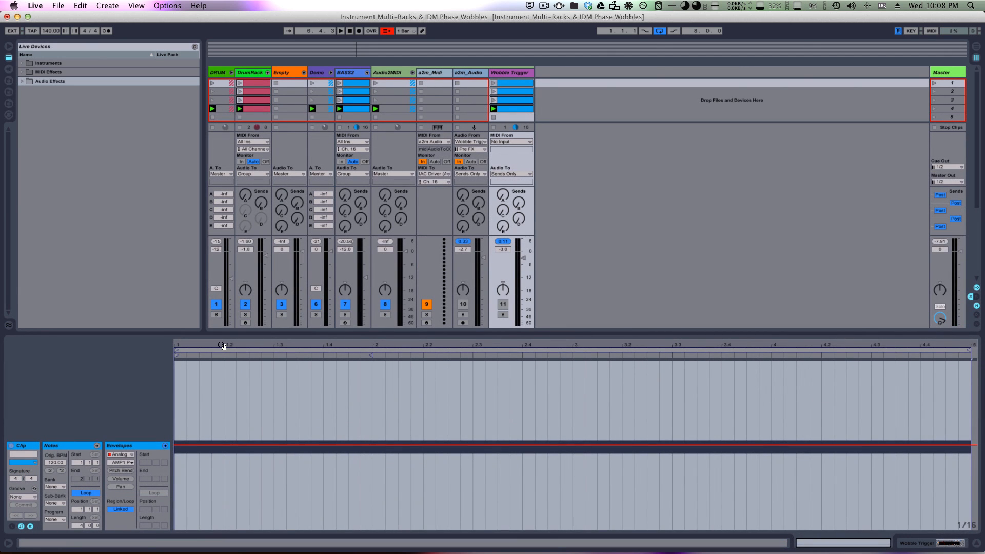
click(510, 72)
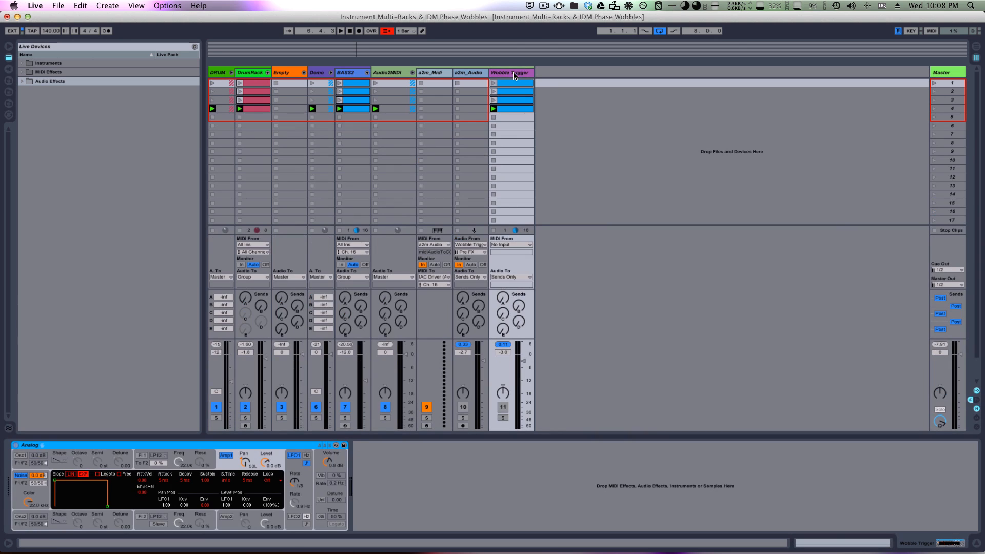
click(295, 472)
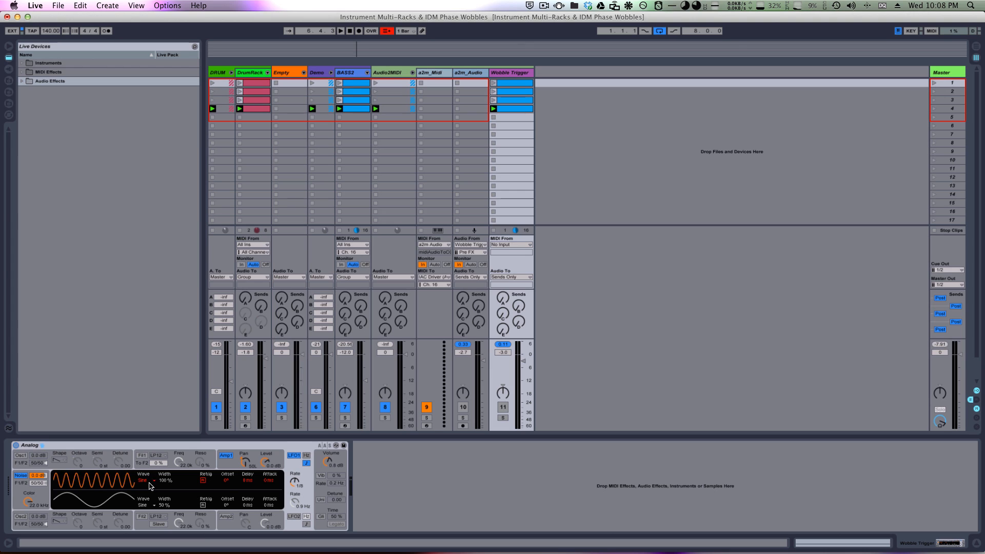
click(296, 483)
- Examine the LFO1 Sync Rate envelope in the first Wobble Trigger clip and the other Analog parameters available for envelopes
click(513, 87)
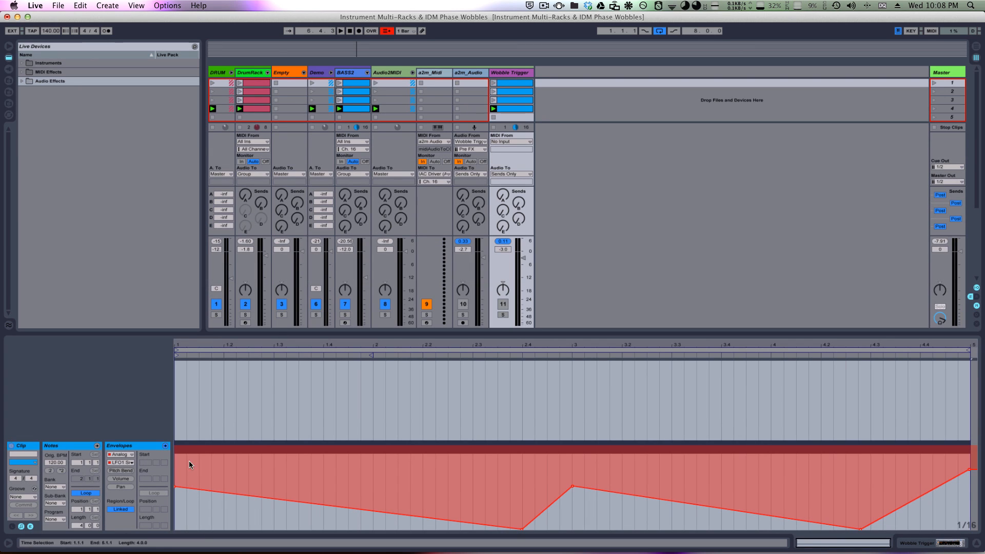
click(119, 455)
click(125, 409)
click(122, 462)
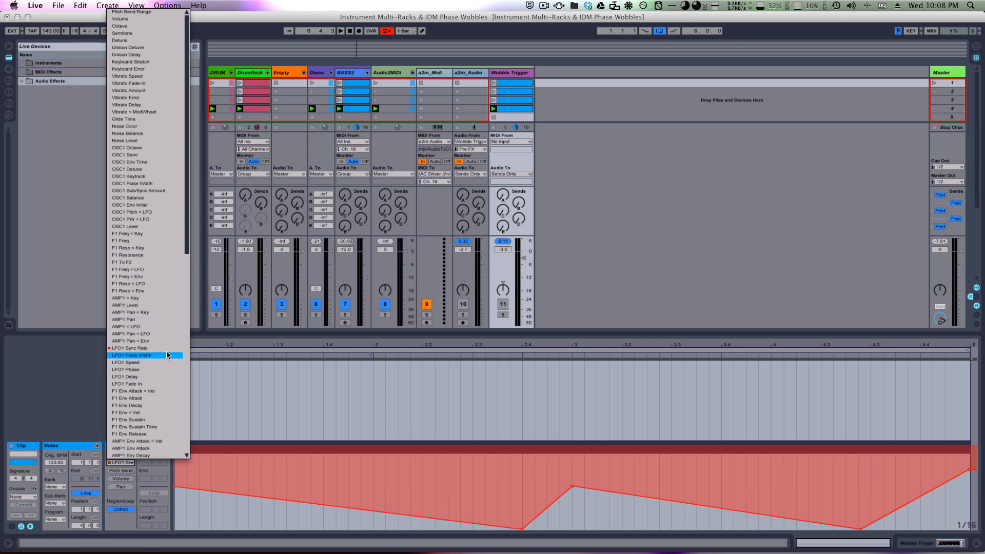
click(81, 365)
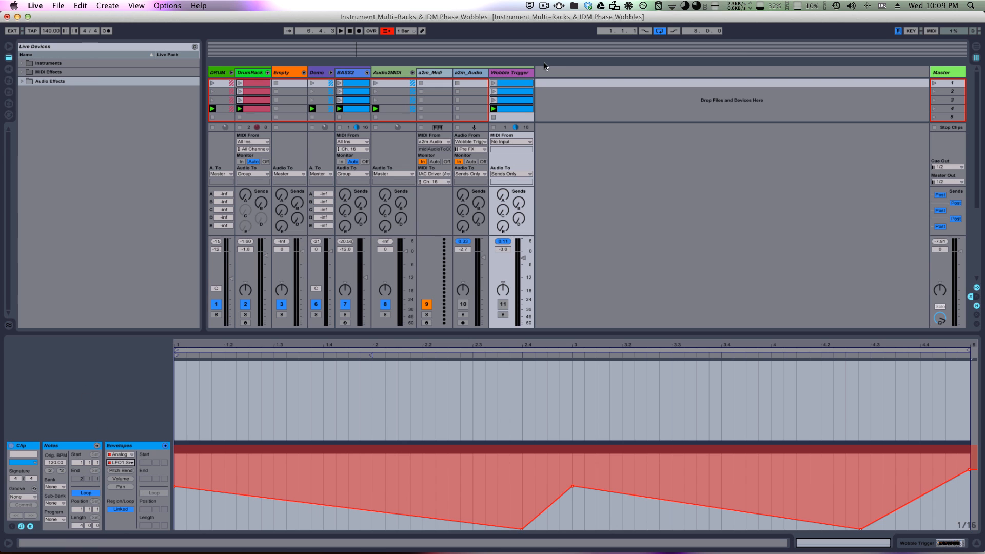
- Play the first Wobble Trigger clip to audition its LFO rate envelope, stop playback and reset the song position to the start
click(493, 83)
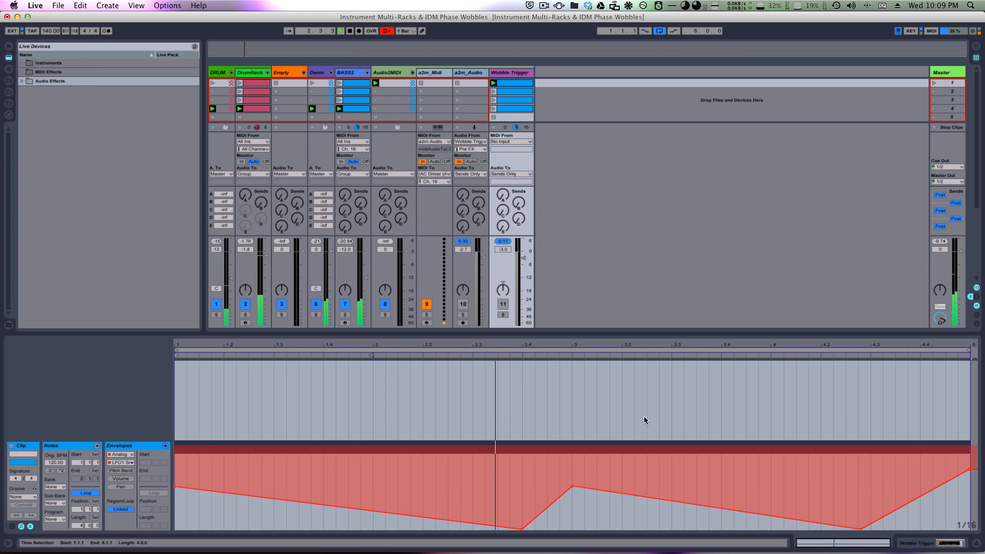
key(space)
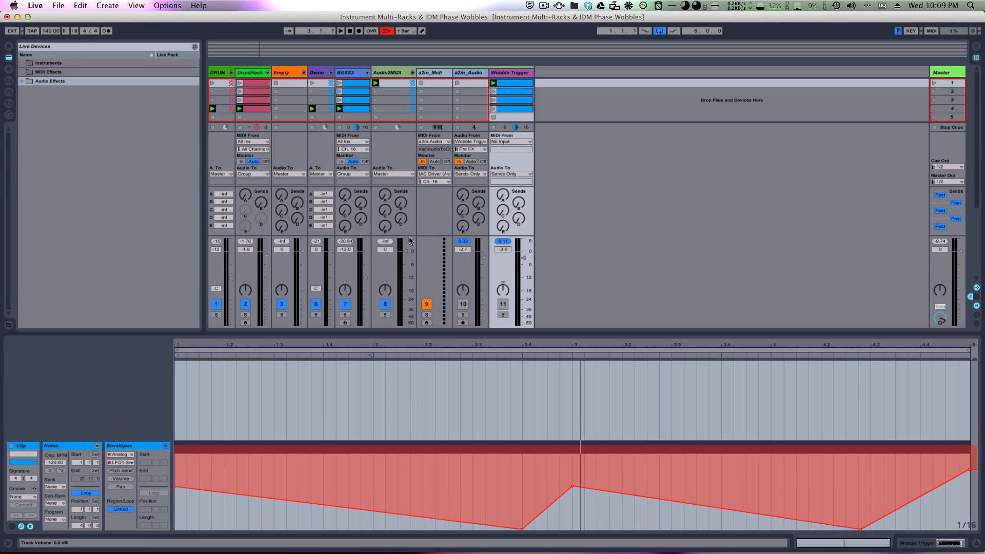
click(350, 31)
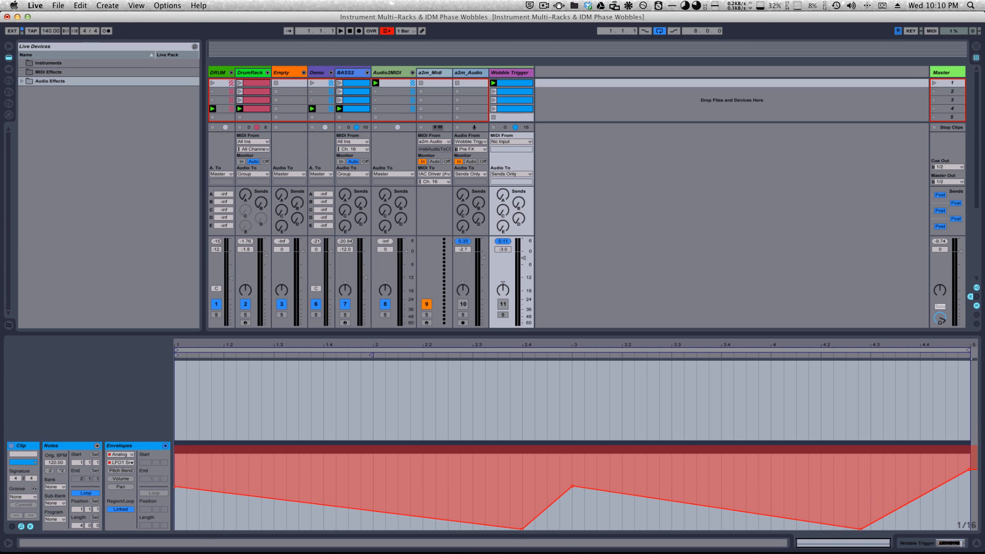
- Switch to Audacity and stop the ScreenFlow screen recording
key(super+Tab)
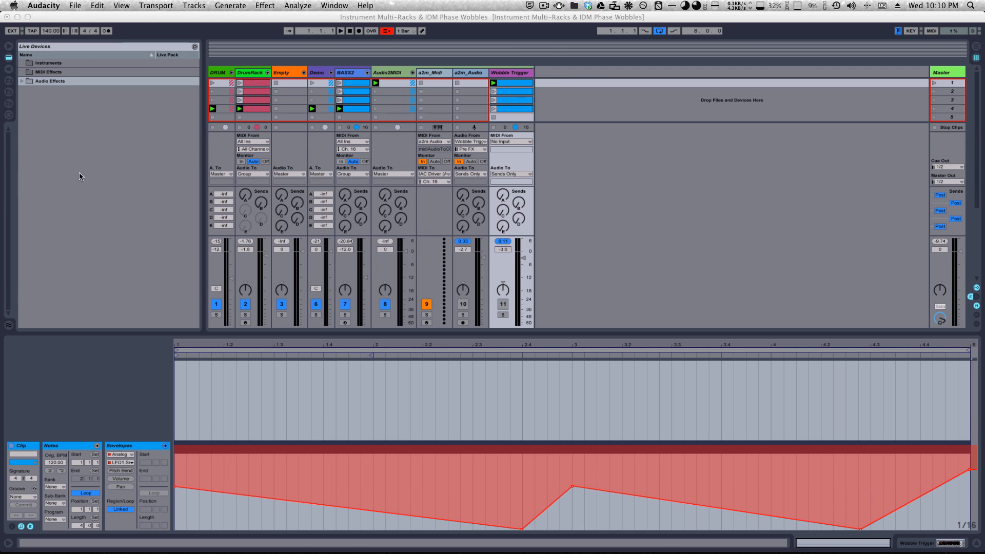
click(544, 5)
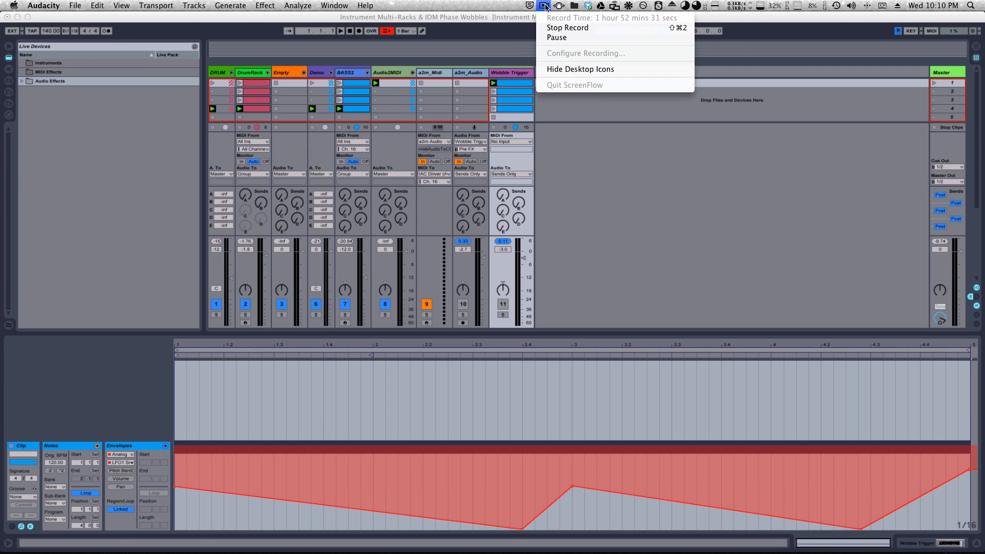
click(559, 28)
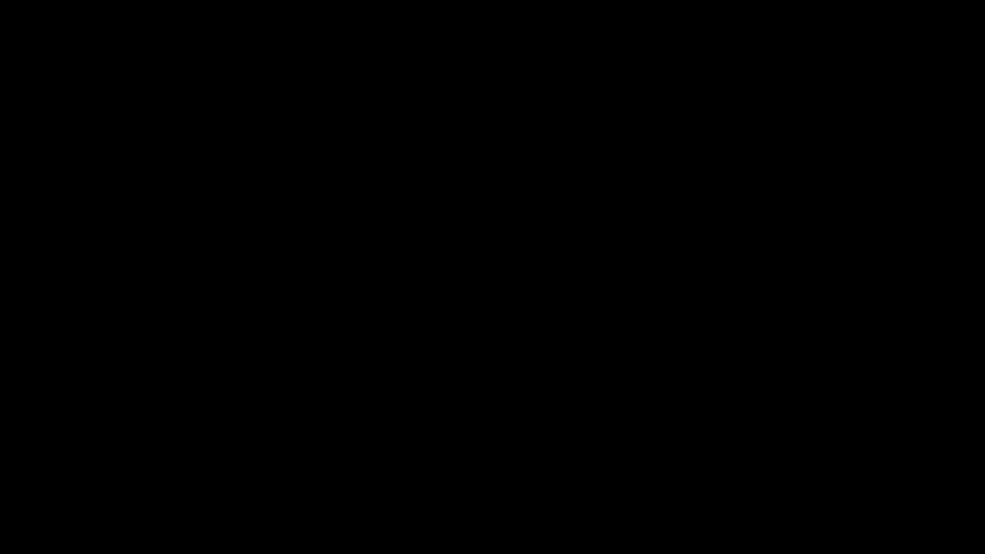